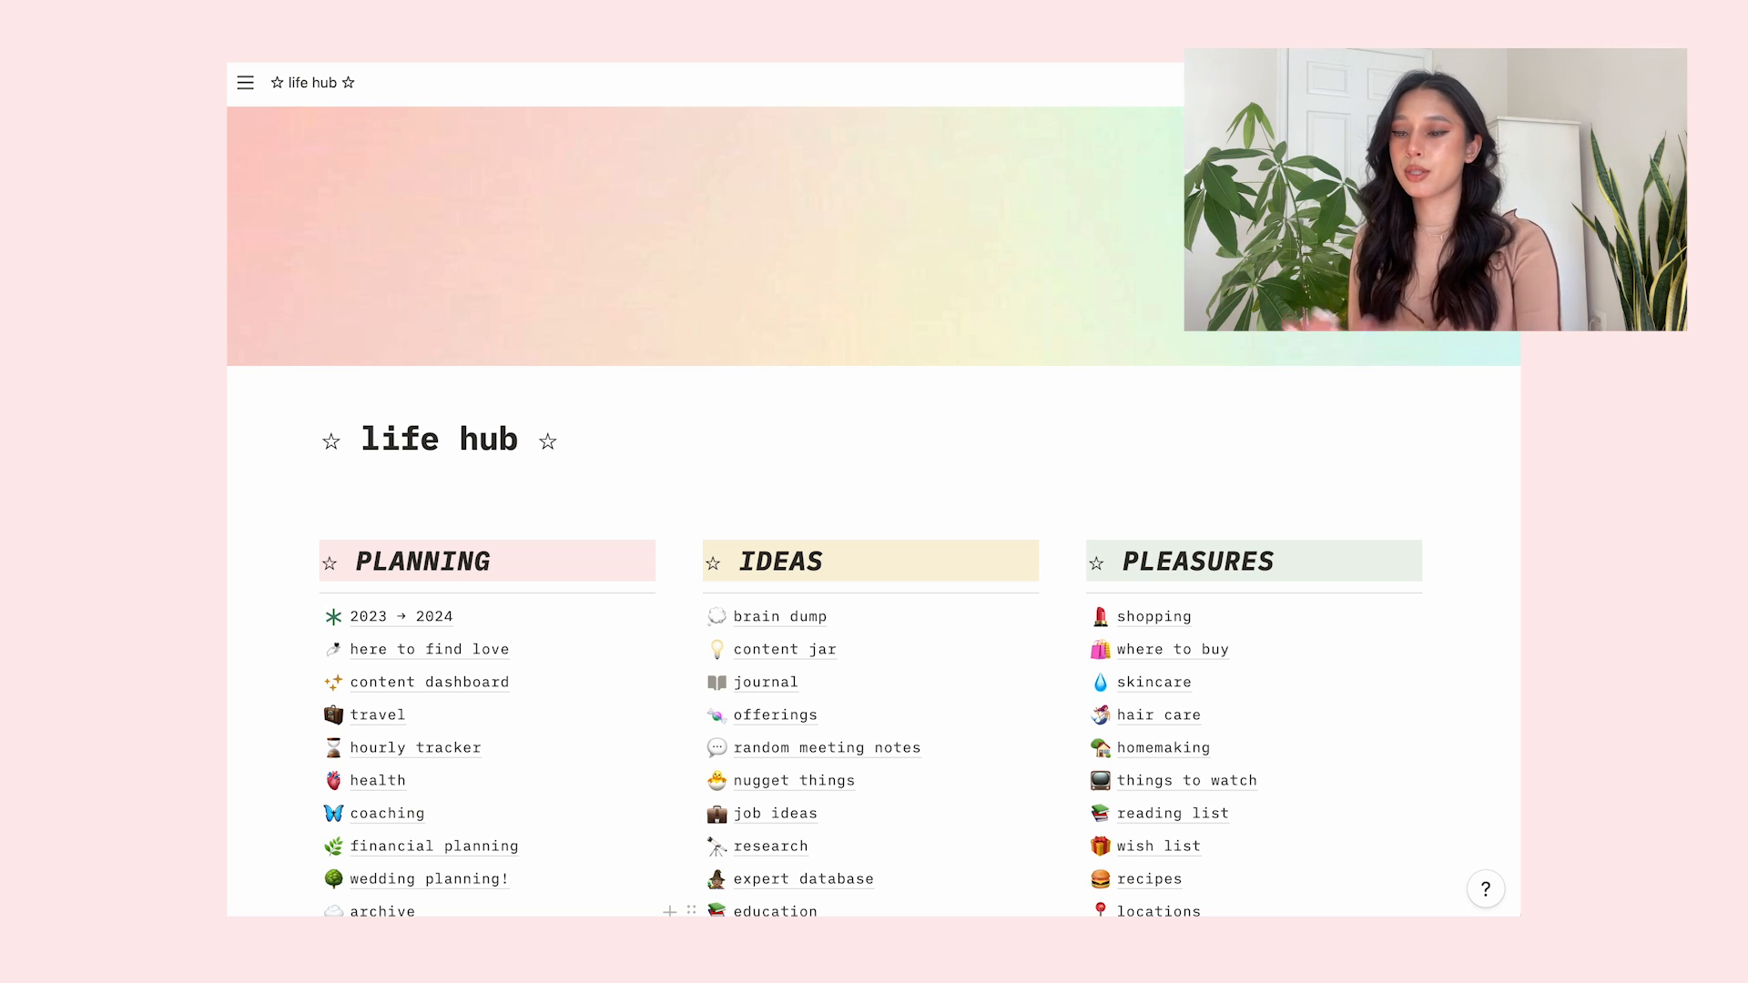
# - Open the 2023 → 2024 page from the life hub's PLANNING list and look over its GOALS section
pyautogui.scroll(-2, 1465, 564)
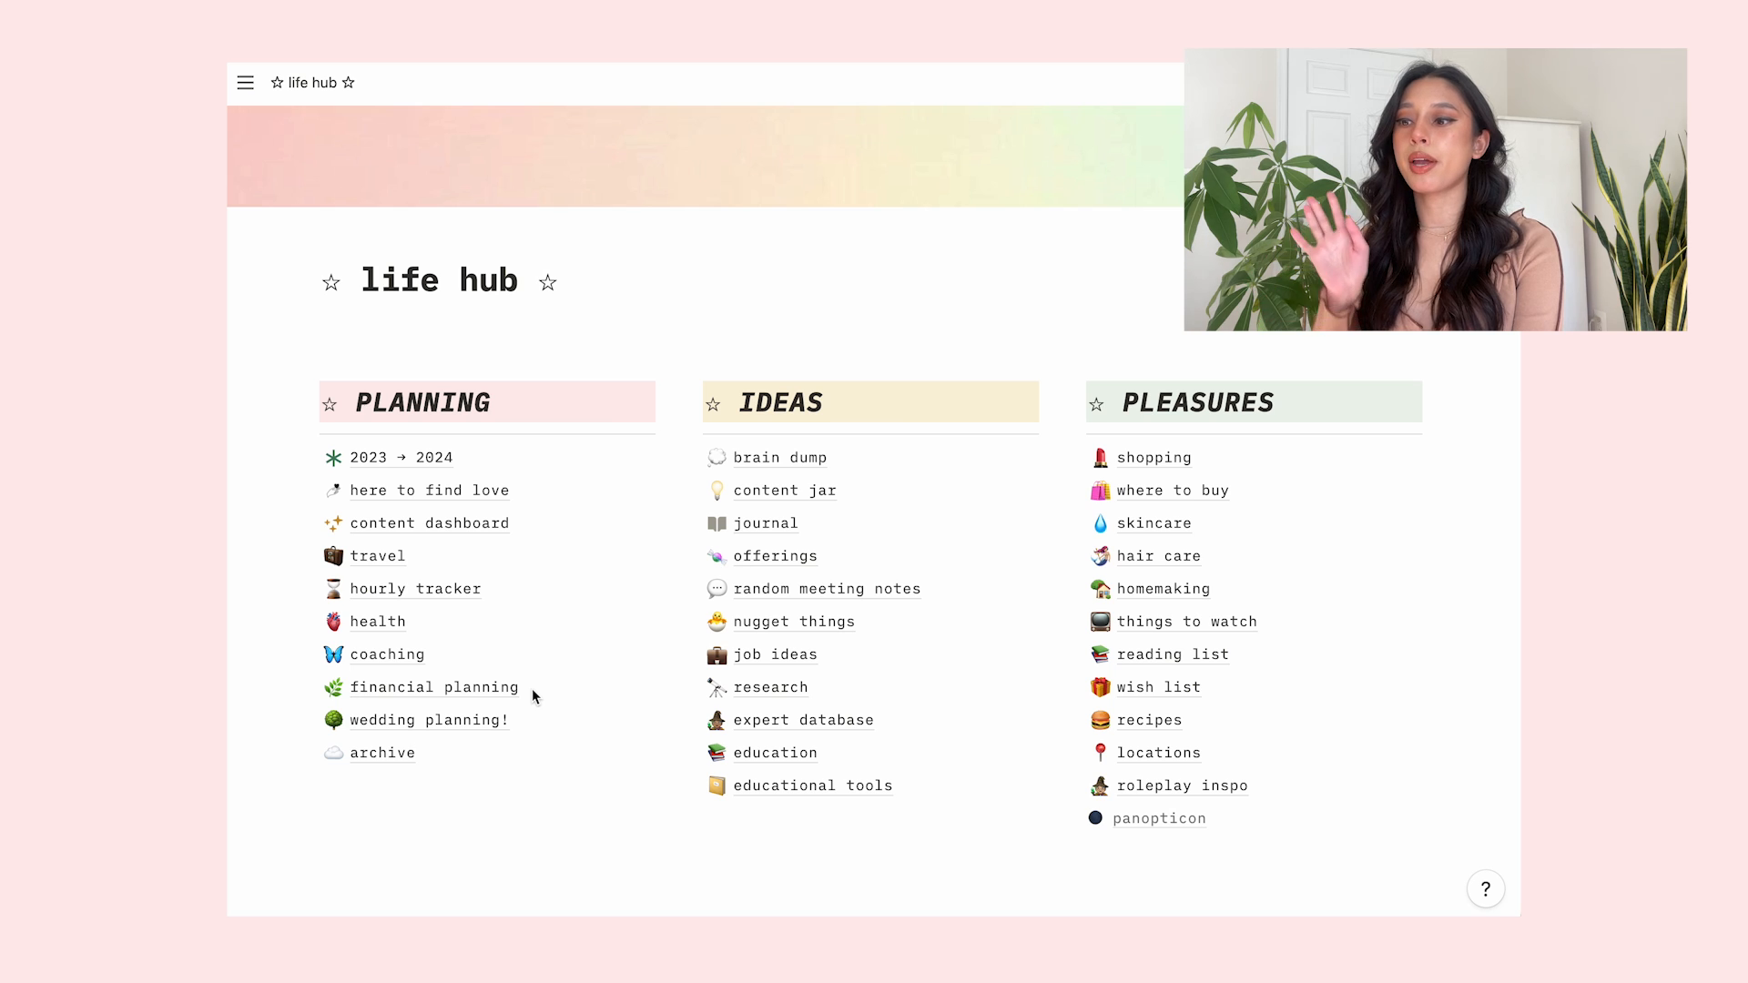
pyautogui.moveTo(500, 464)
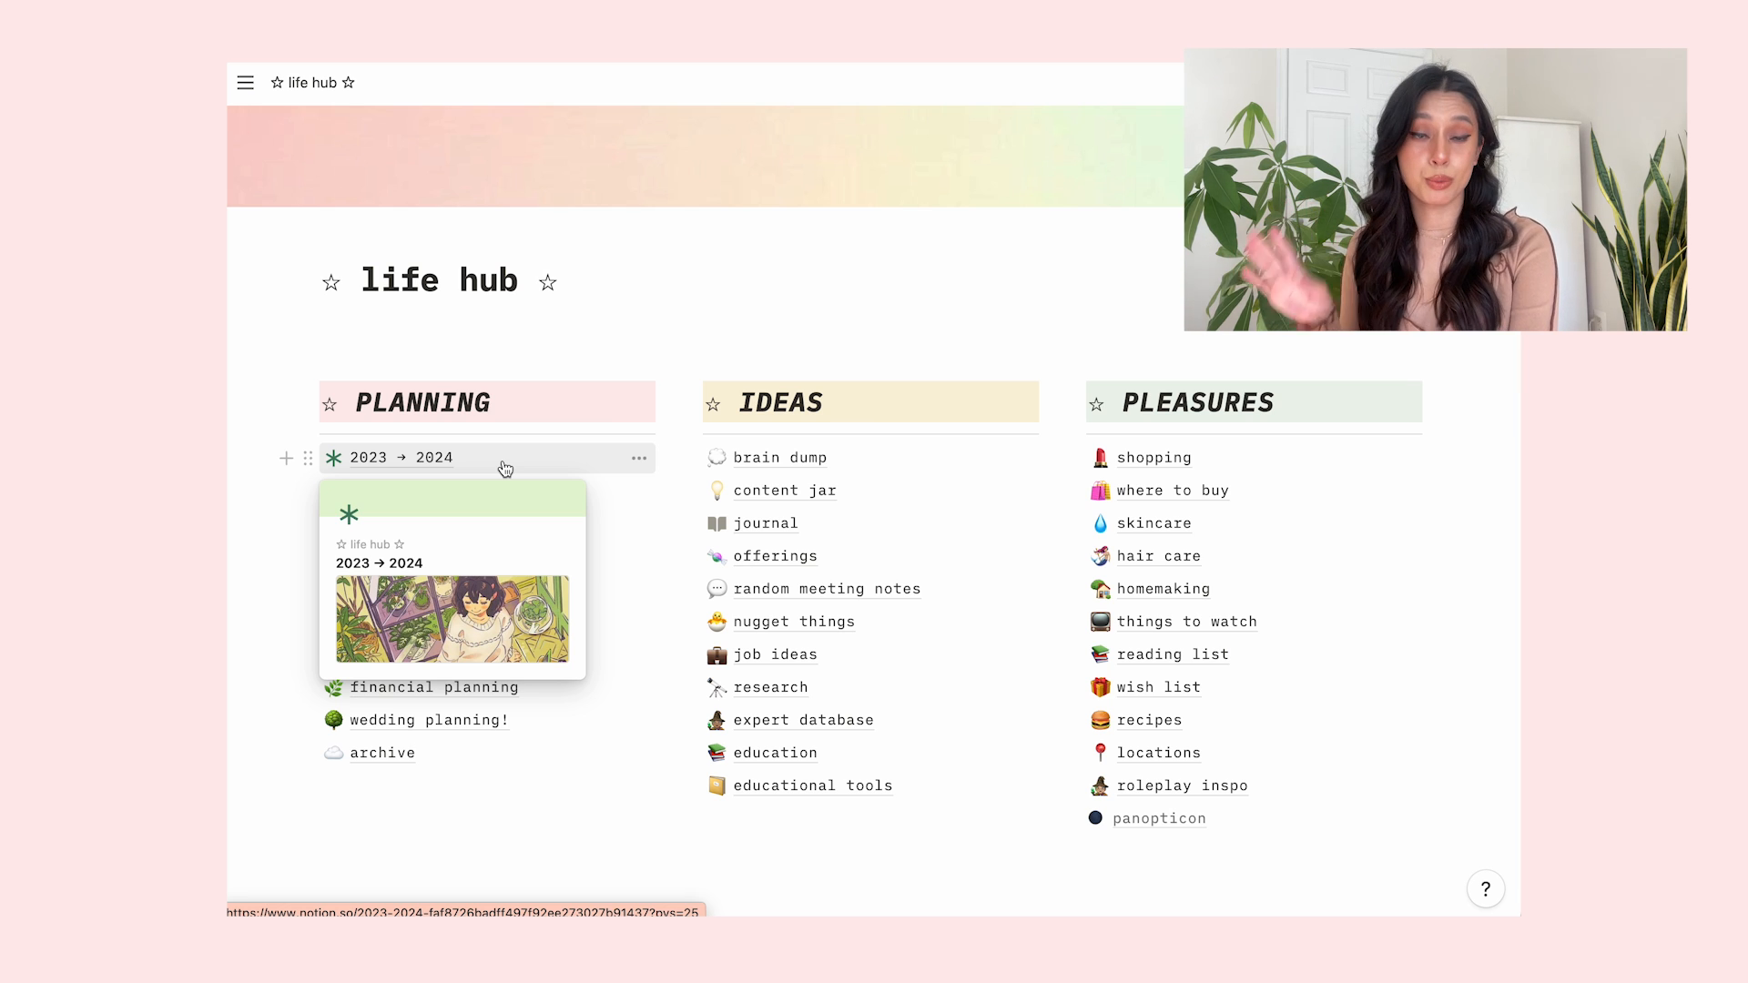
pyautogui.click(503, 467)
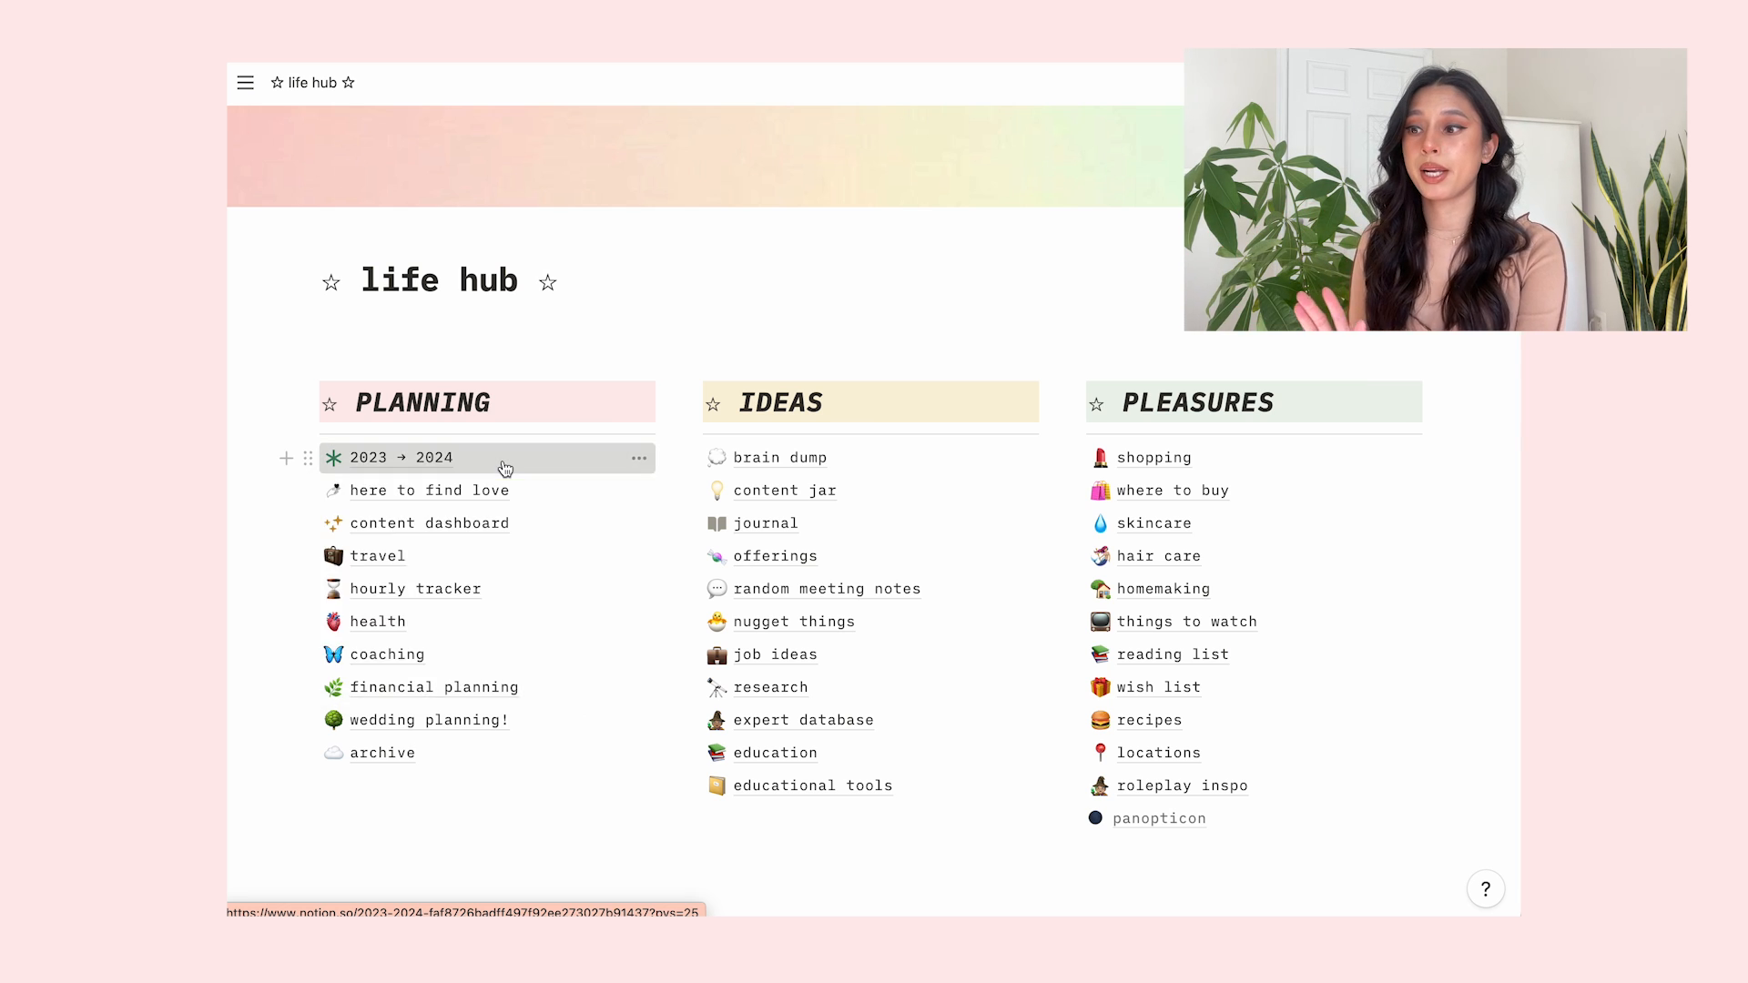
pyautogui.scroll(-5, 926, 536)
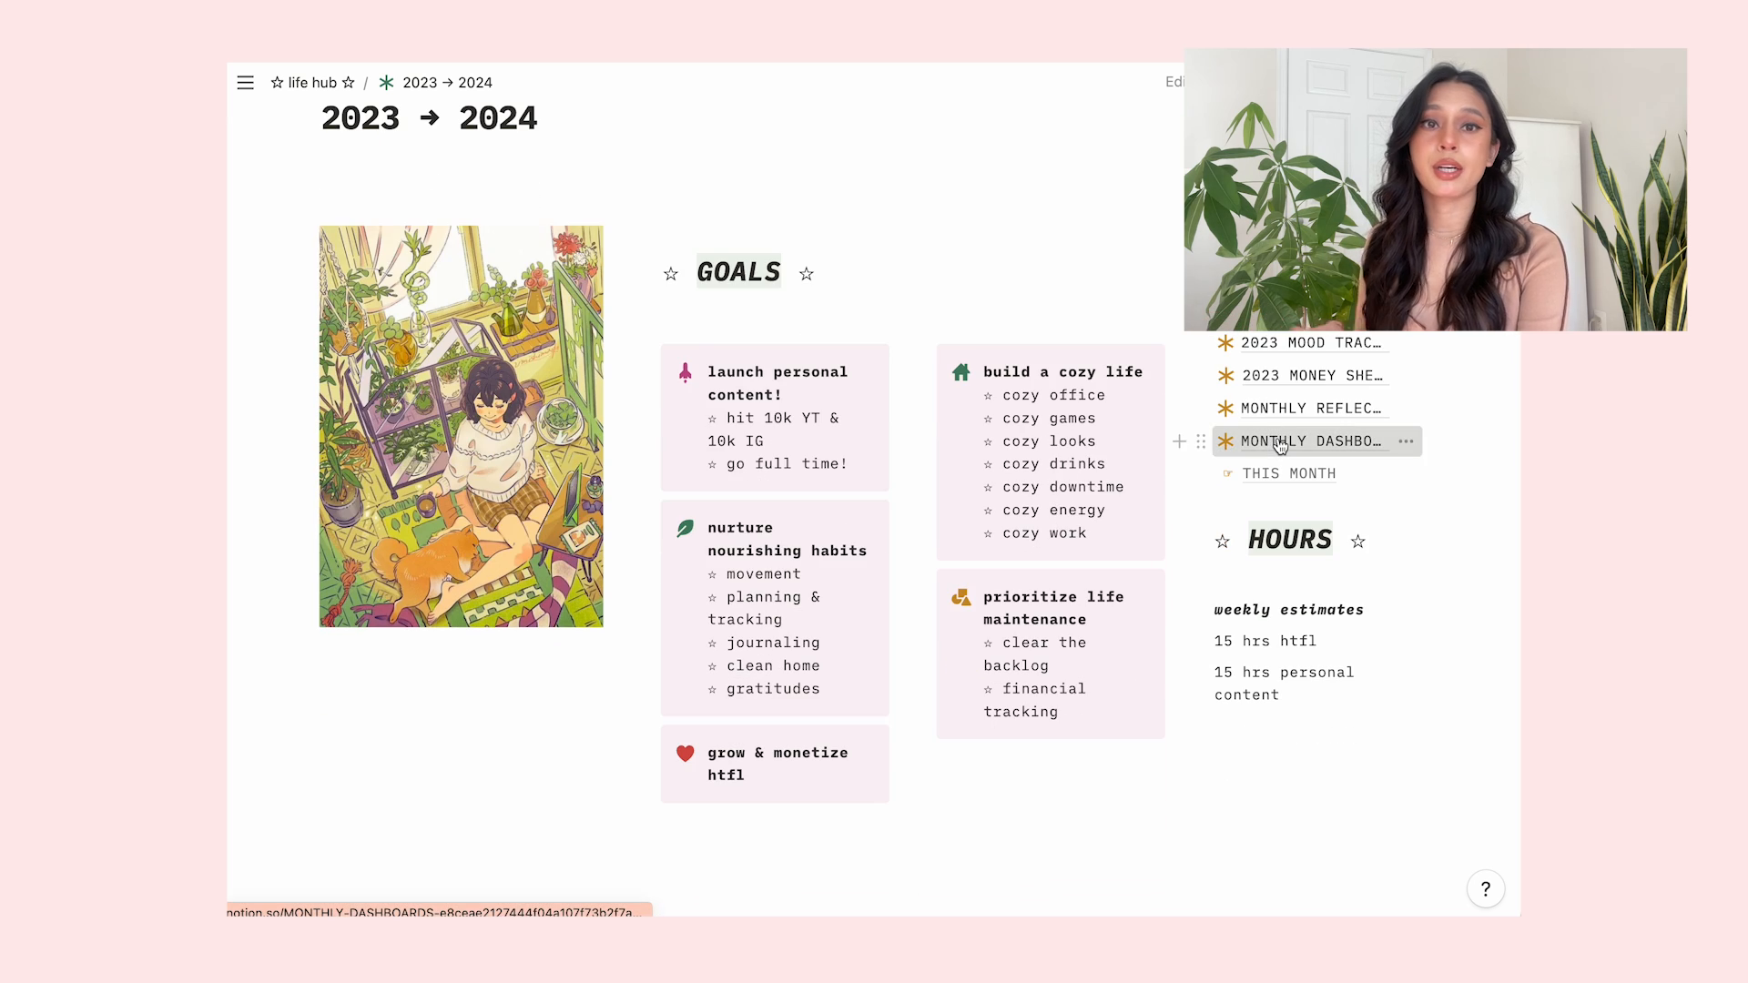
# - View the october 2023 page inside MONTHLY DASHBOARDS, and return to the life hub
pyautogui.click(1311, 440)
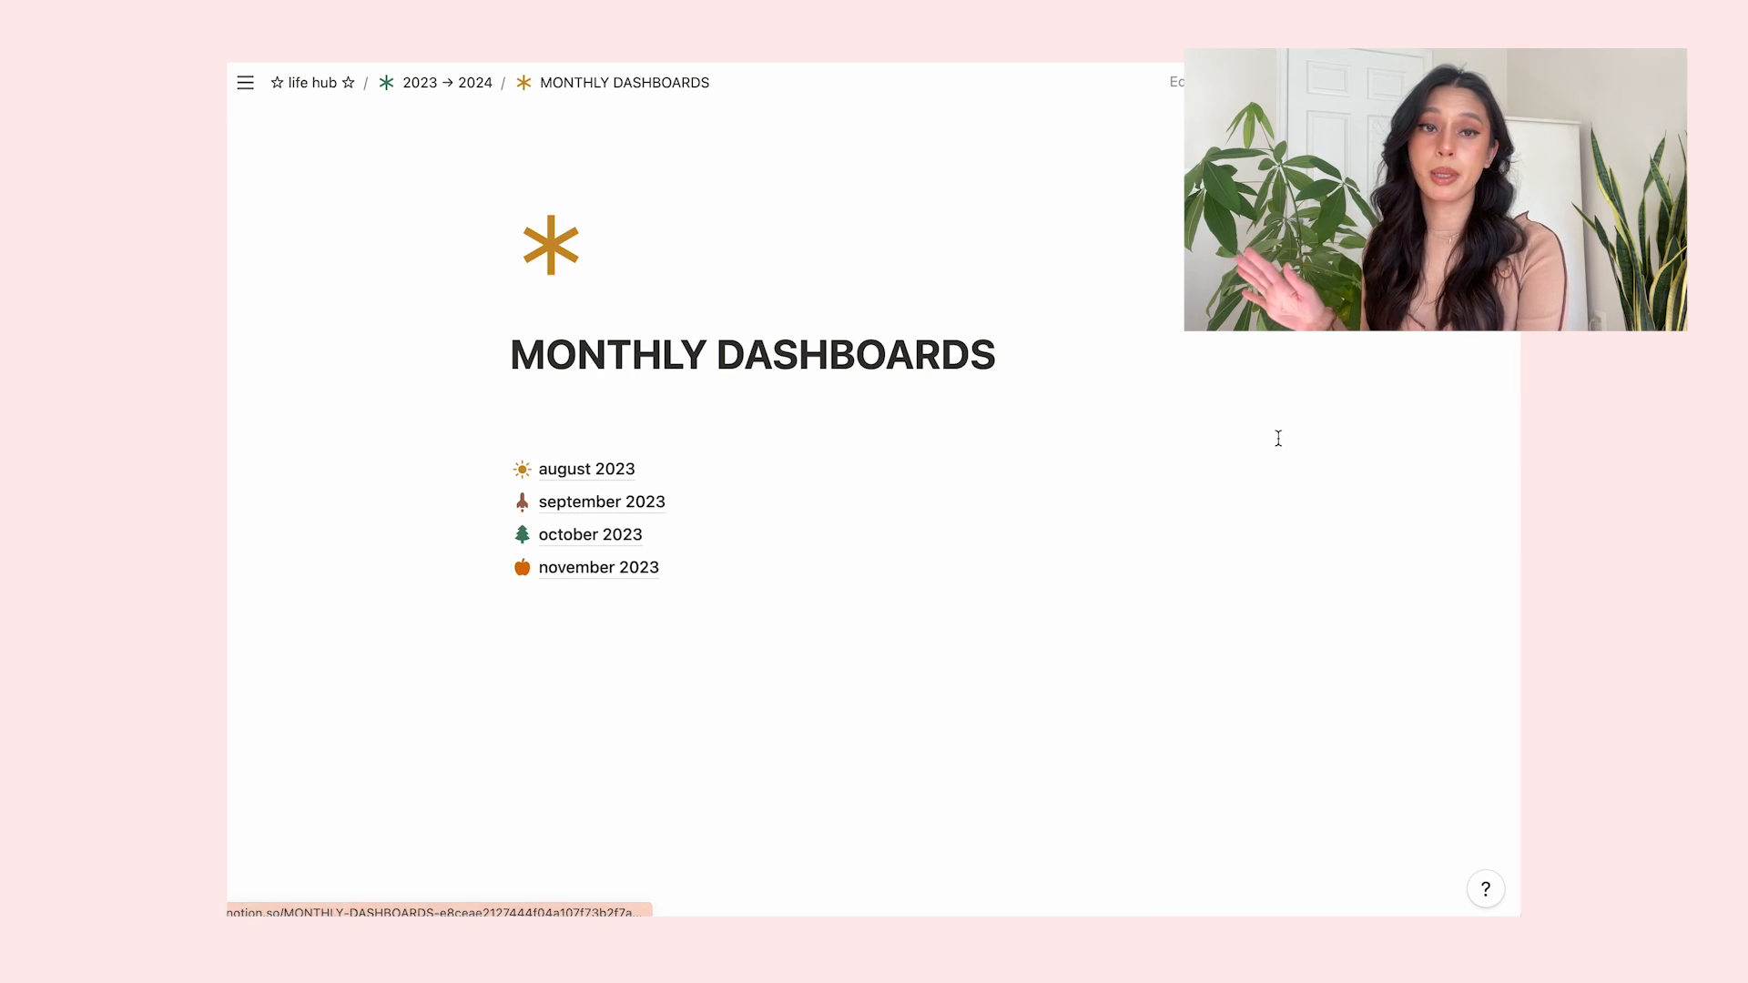
pyautogui.click(583, 534)
pyautogui.click(313, 83)
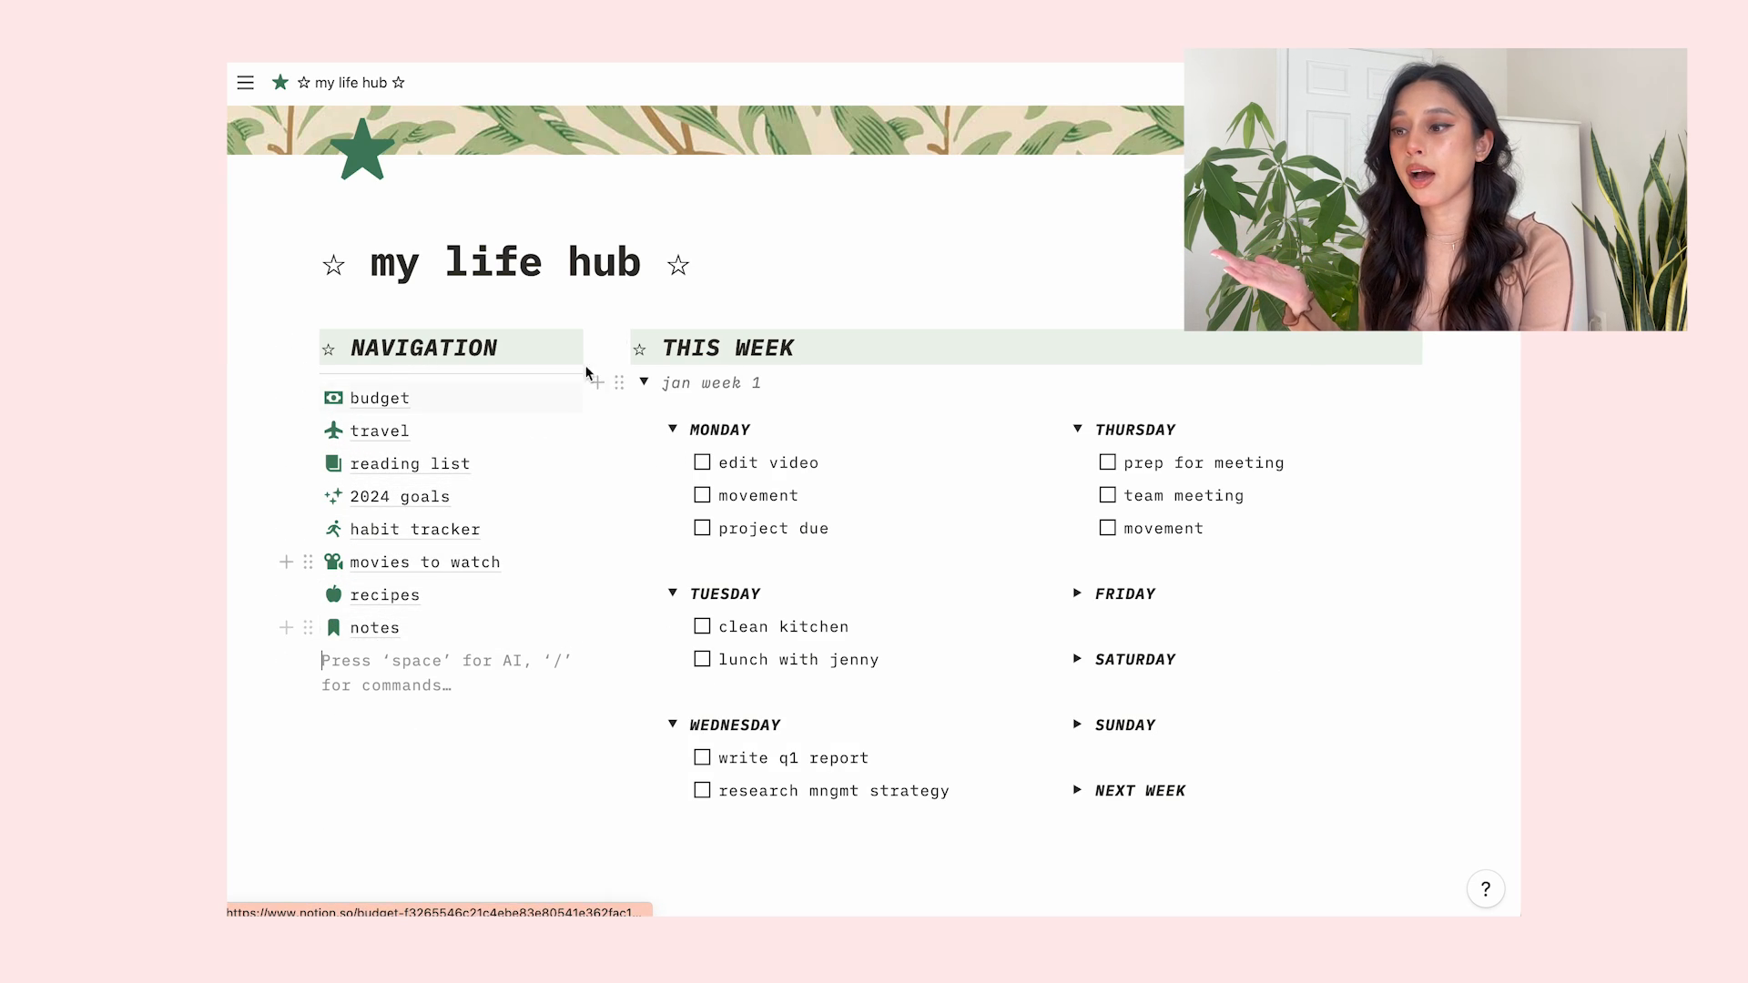
pyautogui.scroll(-1, 1007, 592)
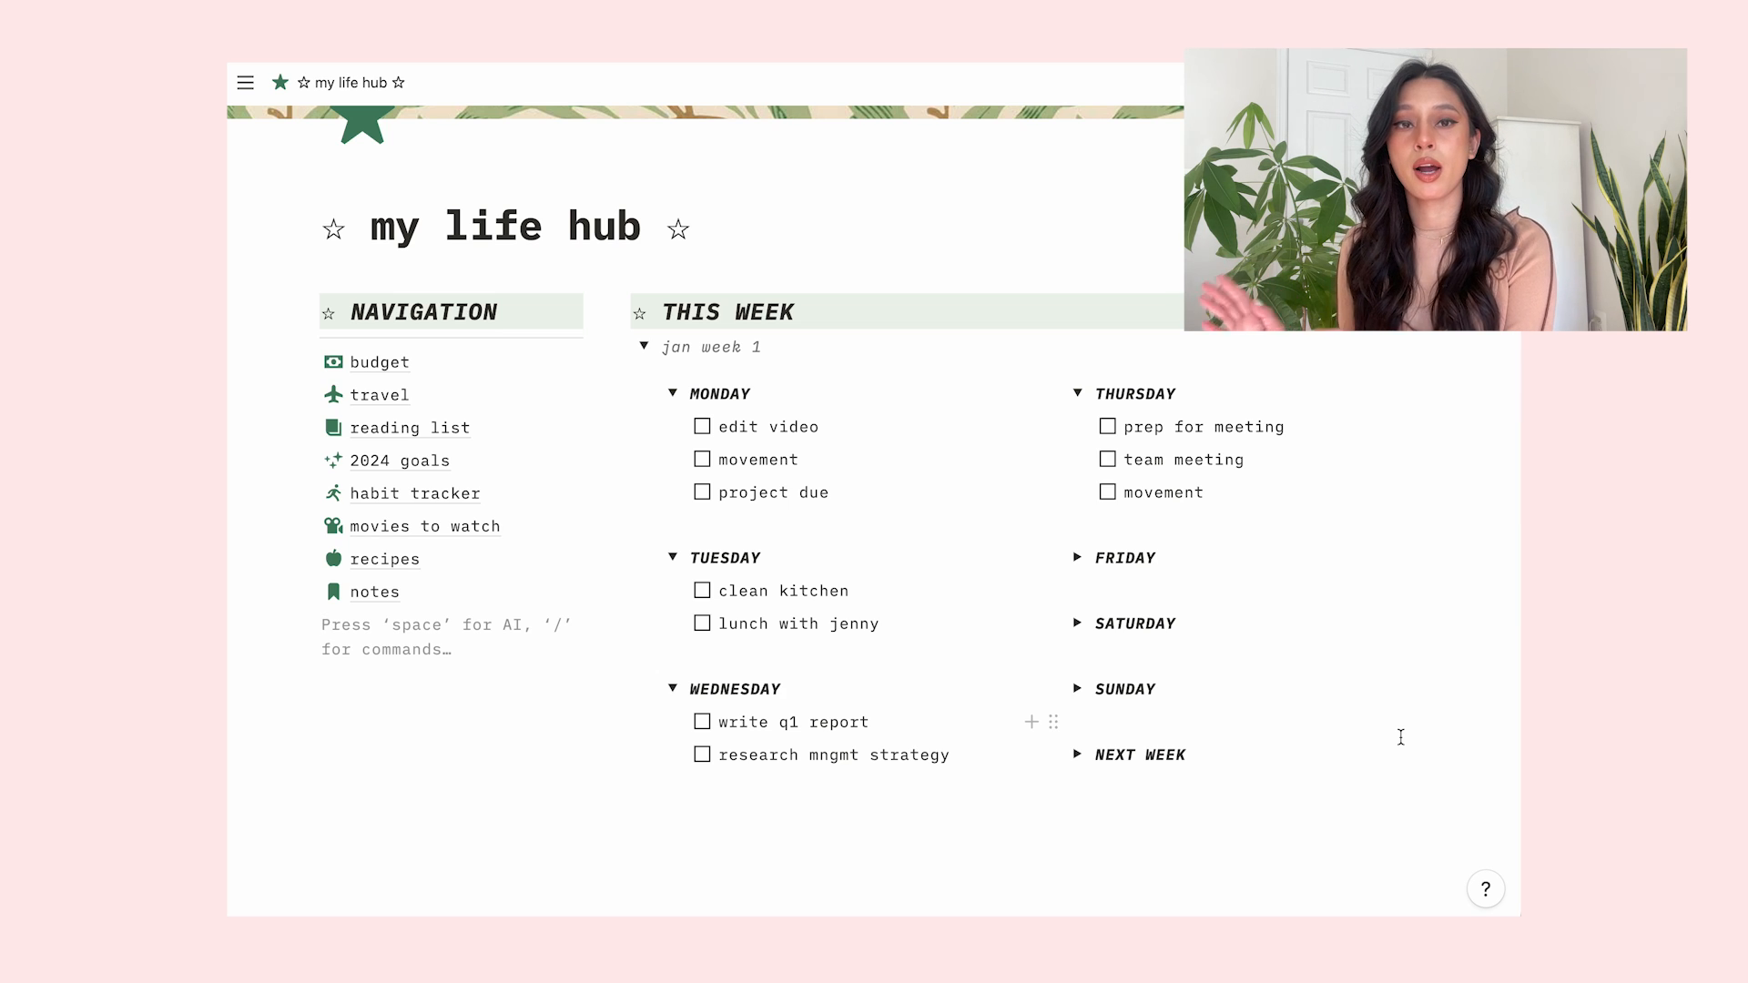
pyautogui.scroll(2, 1508, 671)
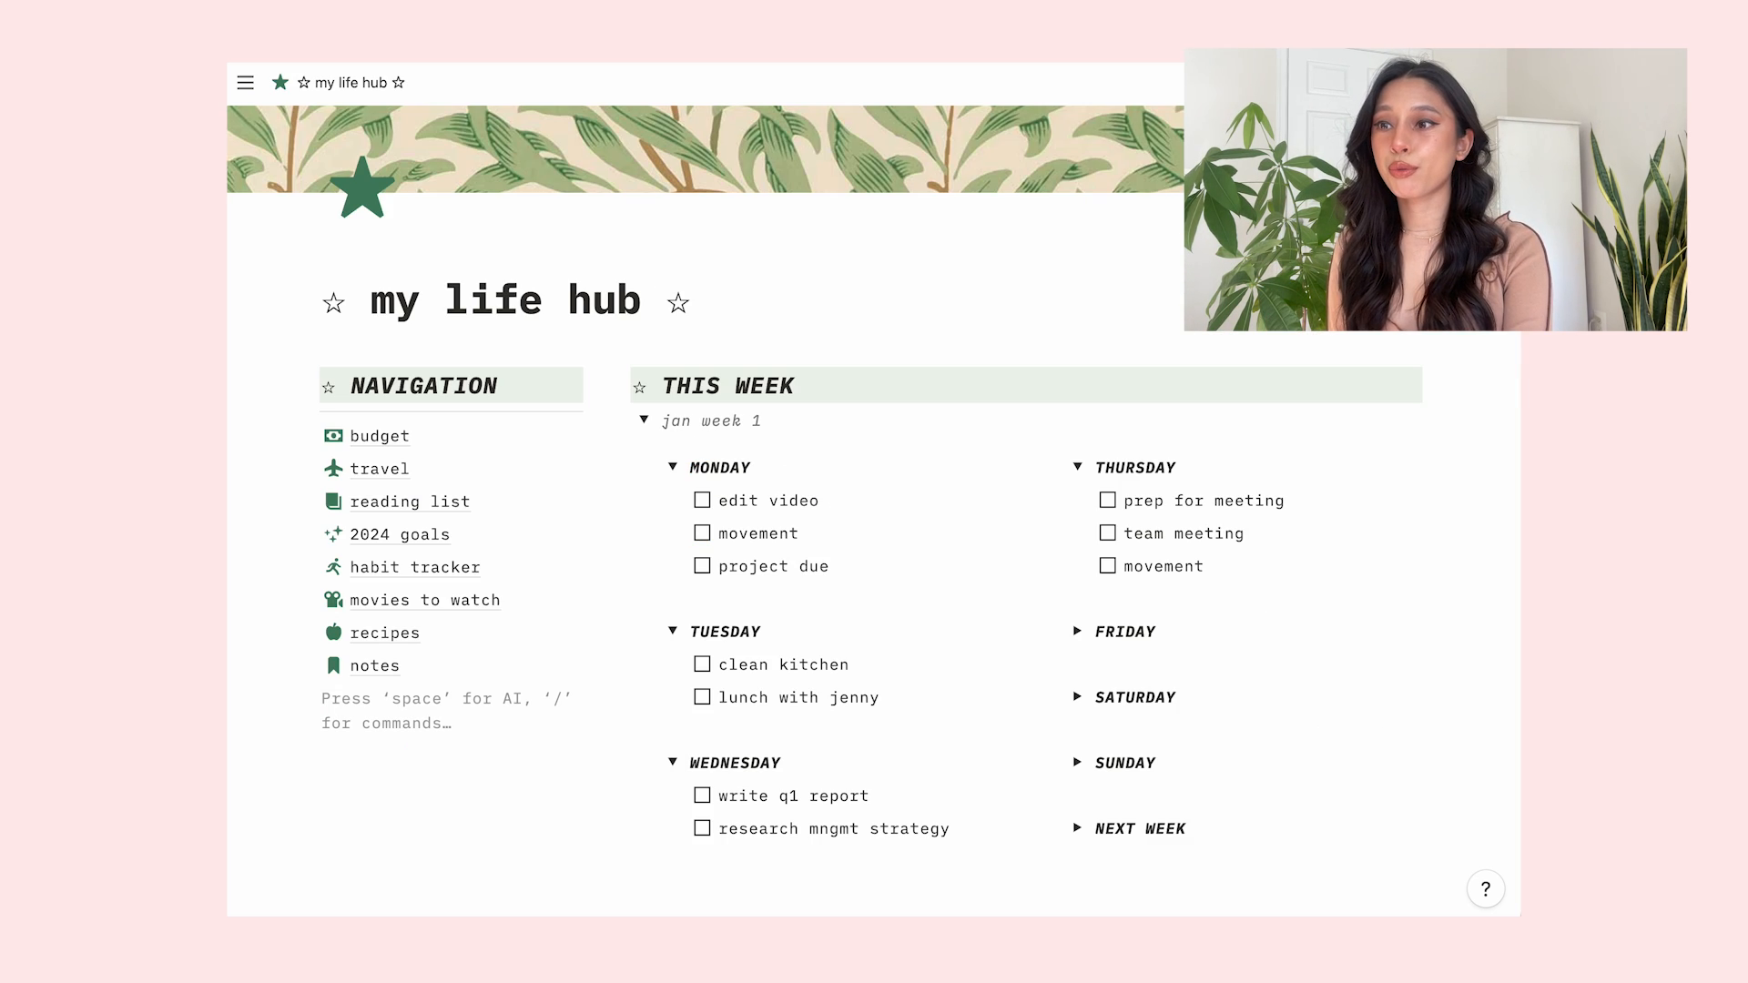
# - Add a new sub-page below the notes link in the NAVIGATION list of my life hub
pyautogui.scroll(-2, 658, 560)
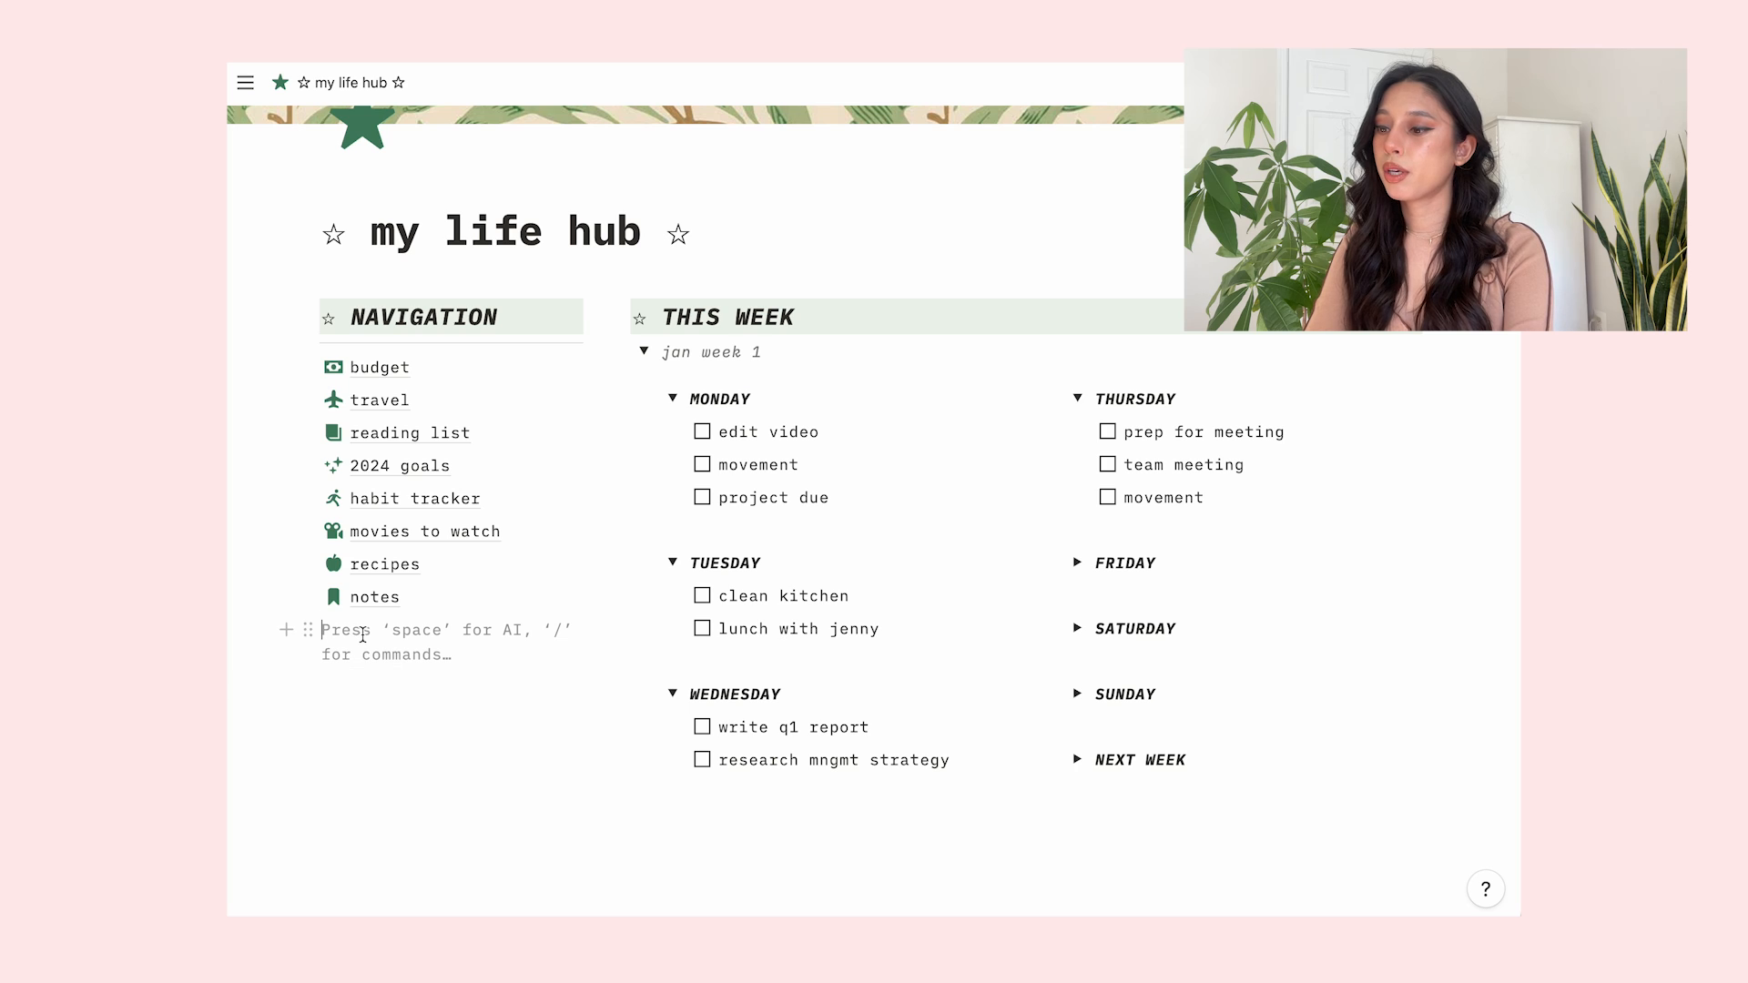
pyautogui.click(285, 629)
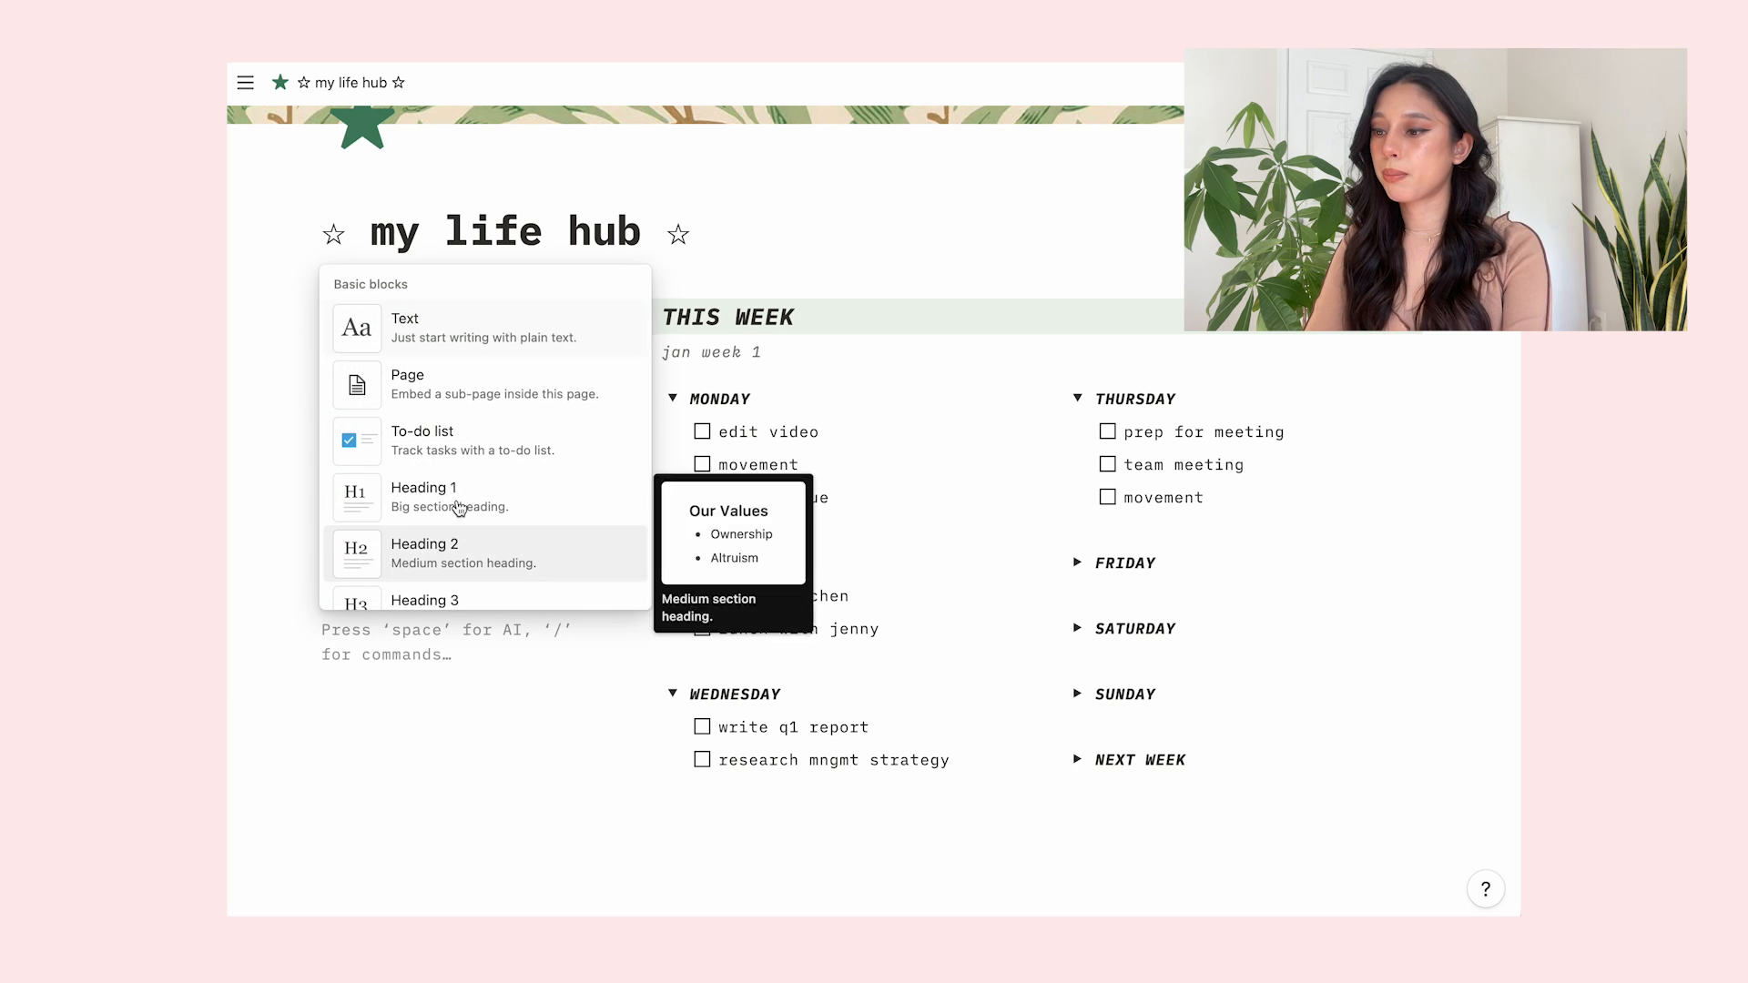
pyautogui.click(342, 691)
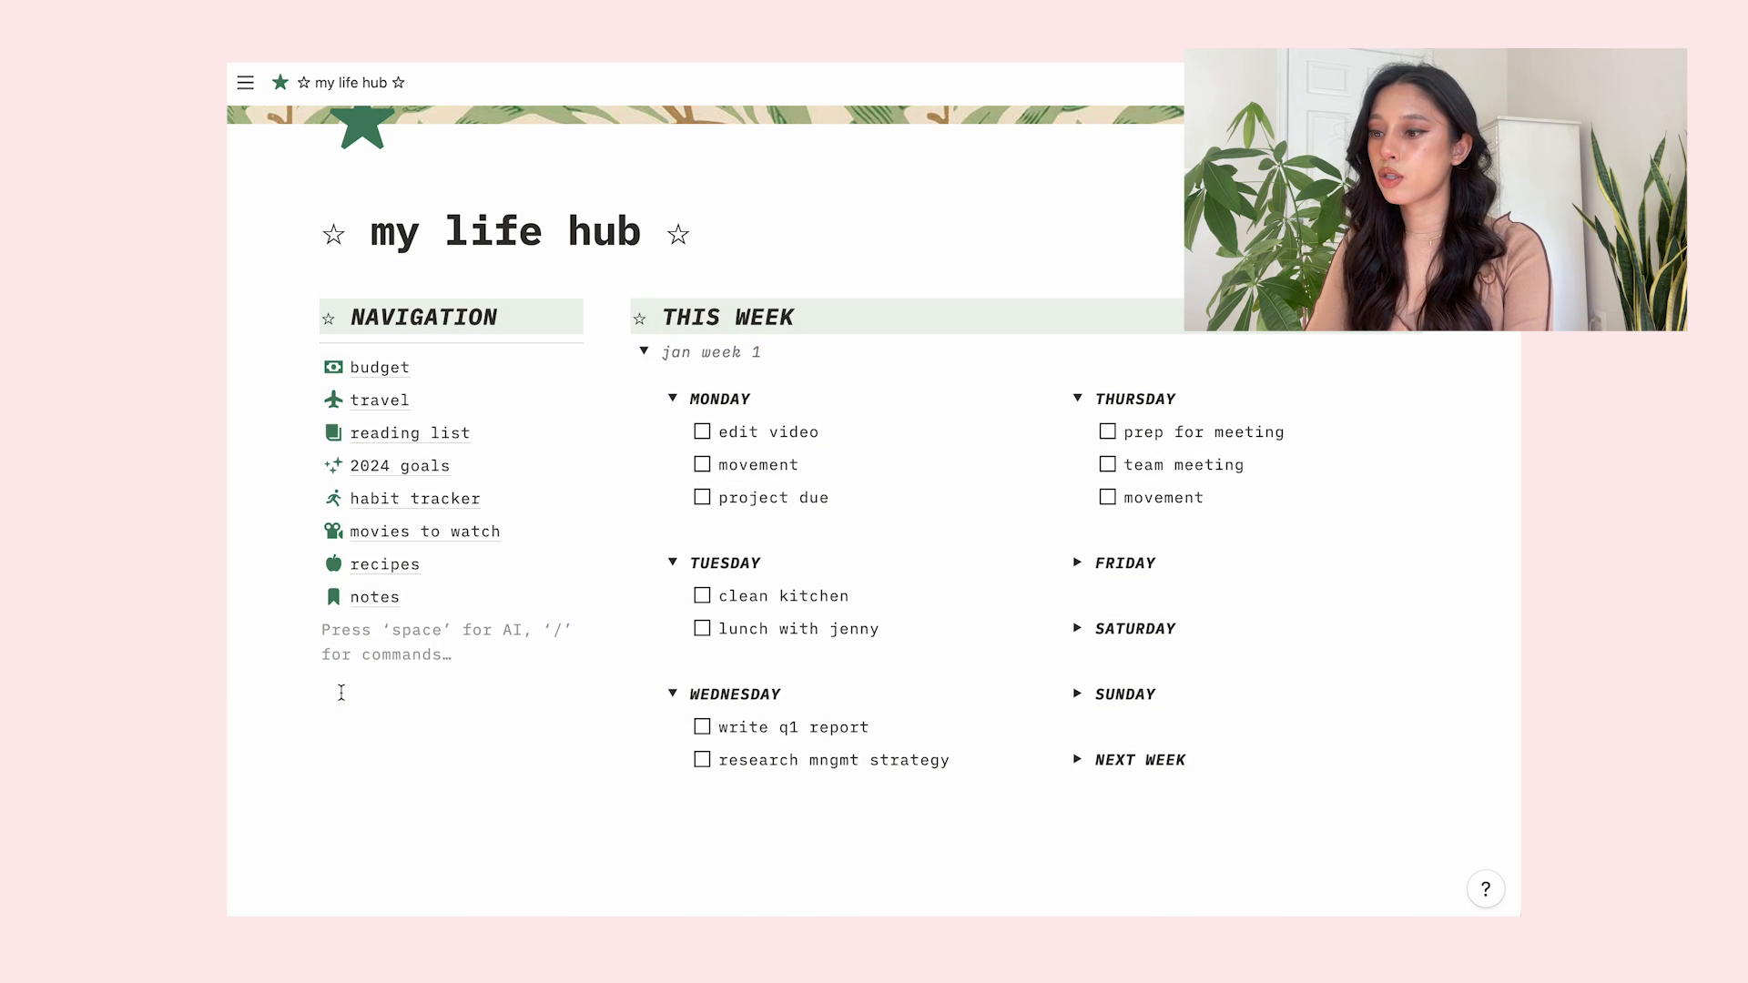
pyautogui.write('/page')
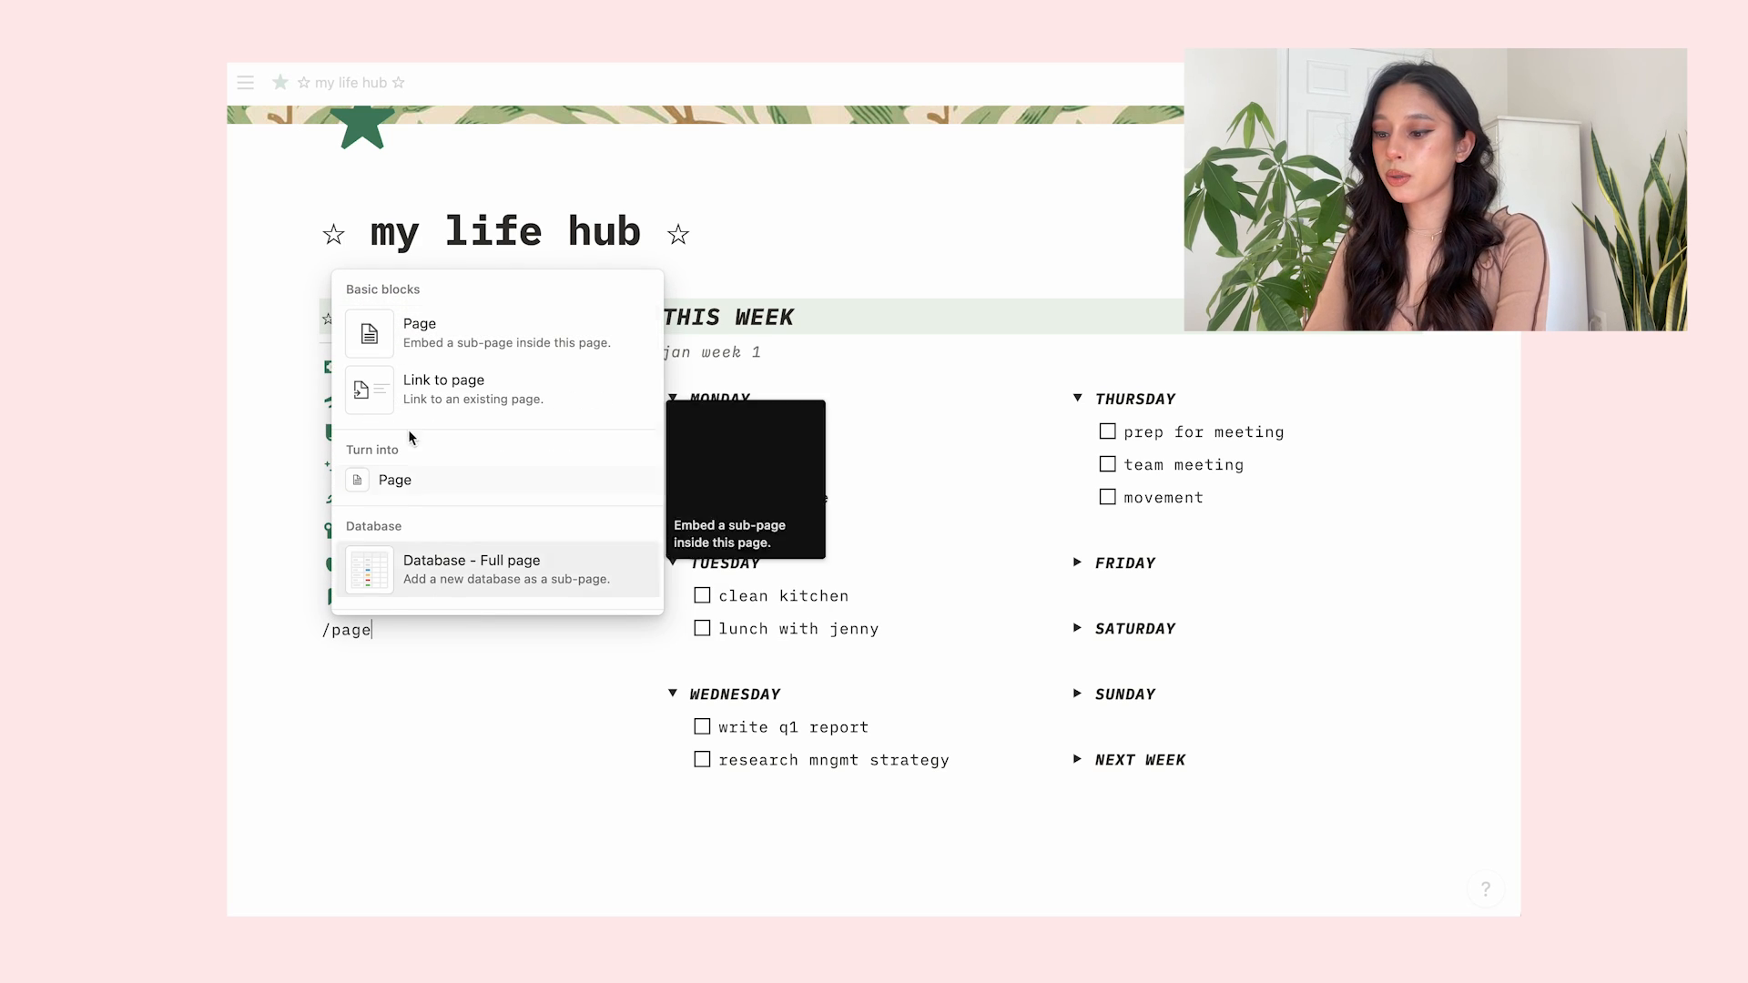
pyautogui.click(458, 343)
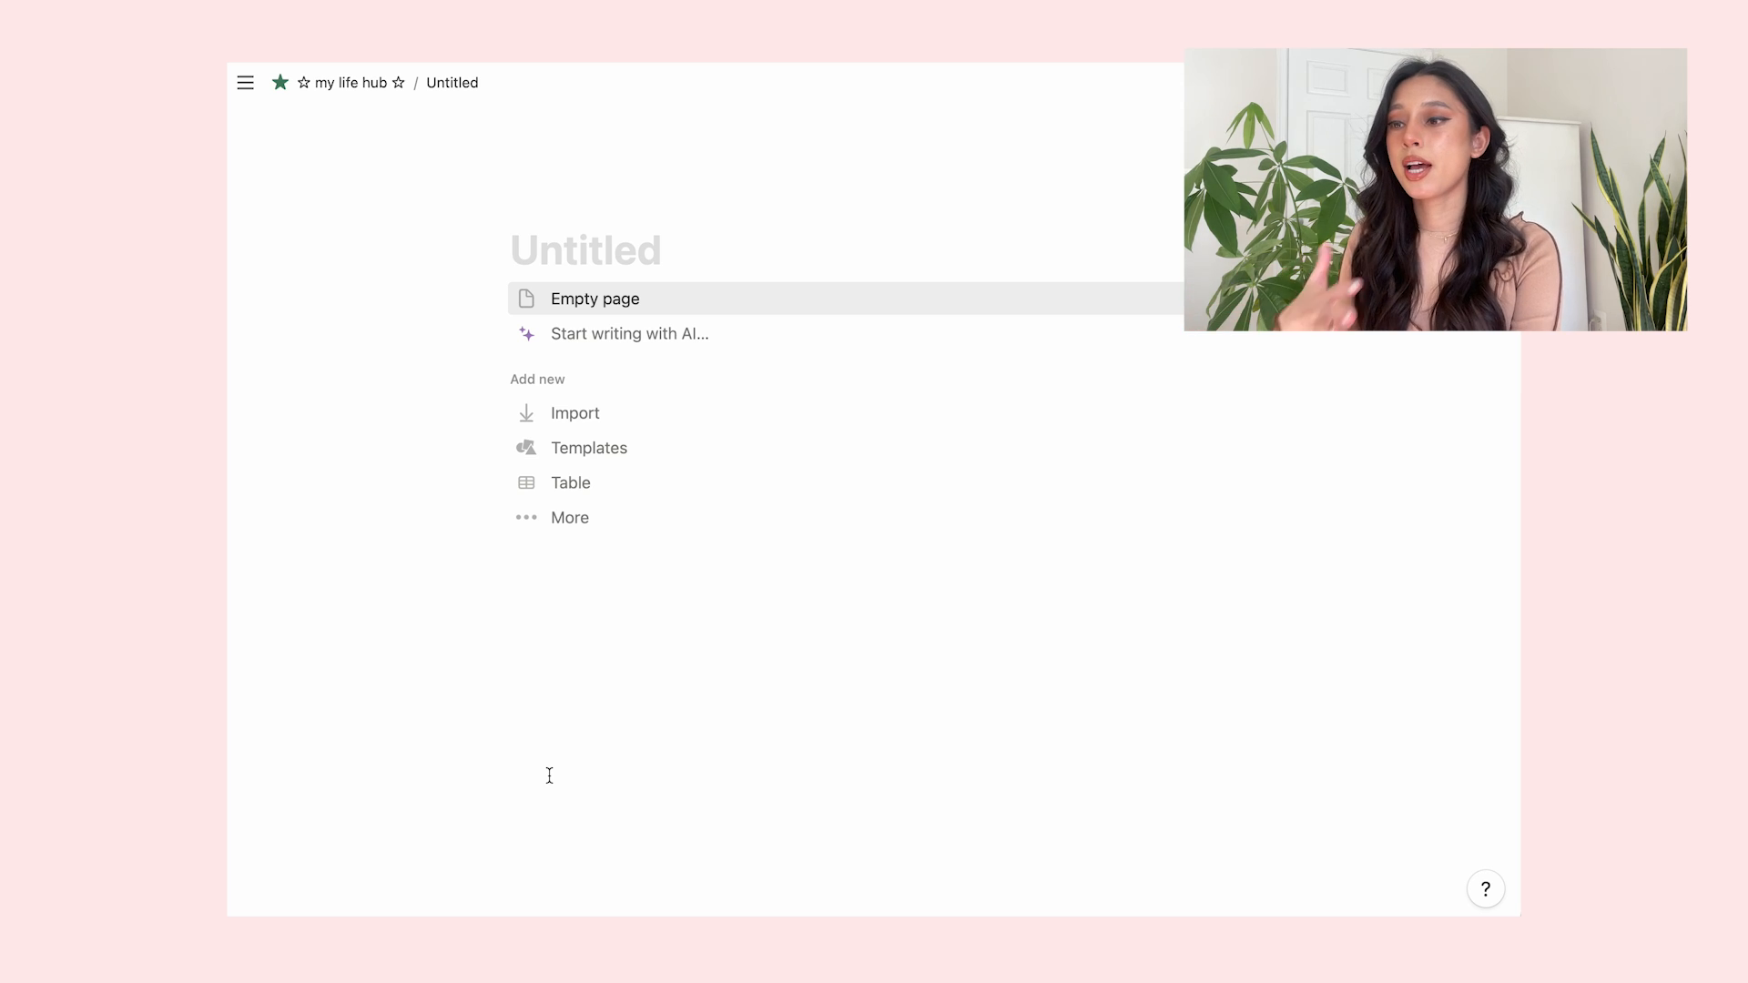
# - Title the new page "my weekly planner" and start it as an empty page
pyautogui.write('my weekly dash')
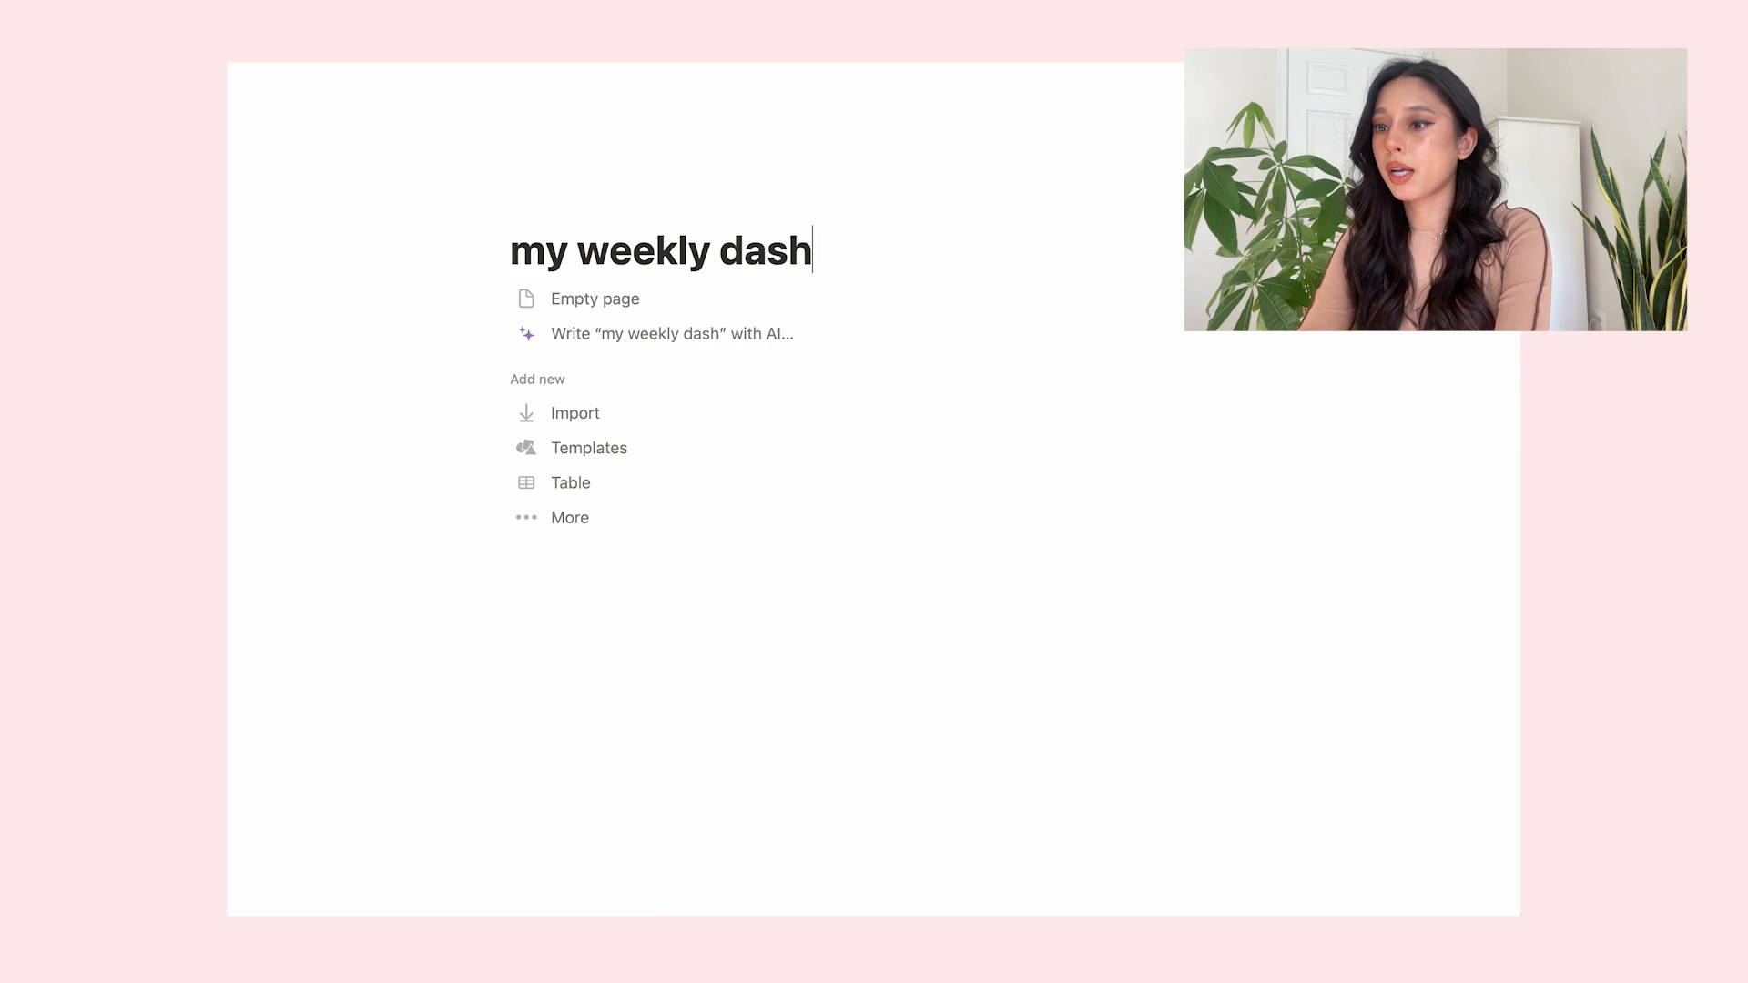
pyautogui.write('board')
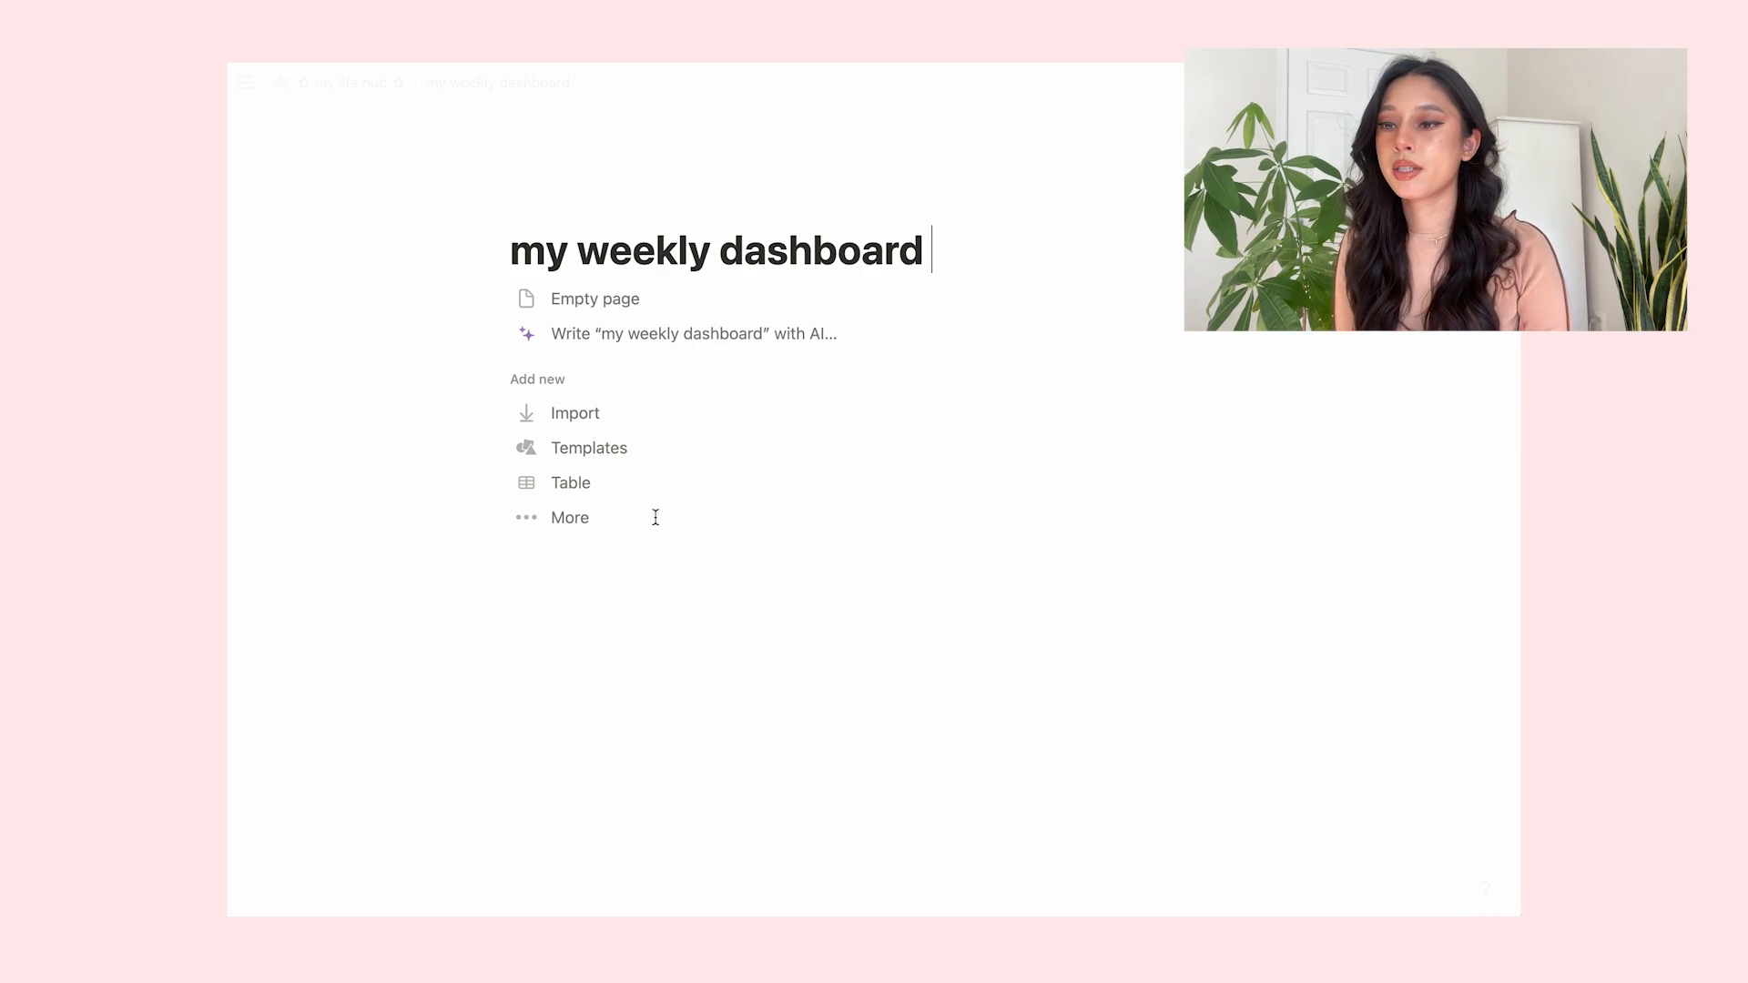
pyautogui.doubleClick(797, 259)
pyautogui.write('planner')
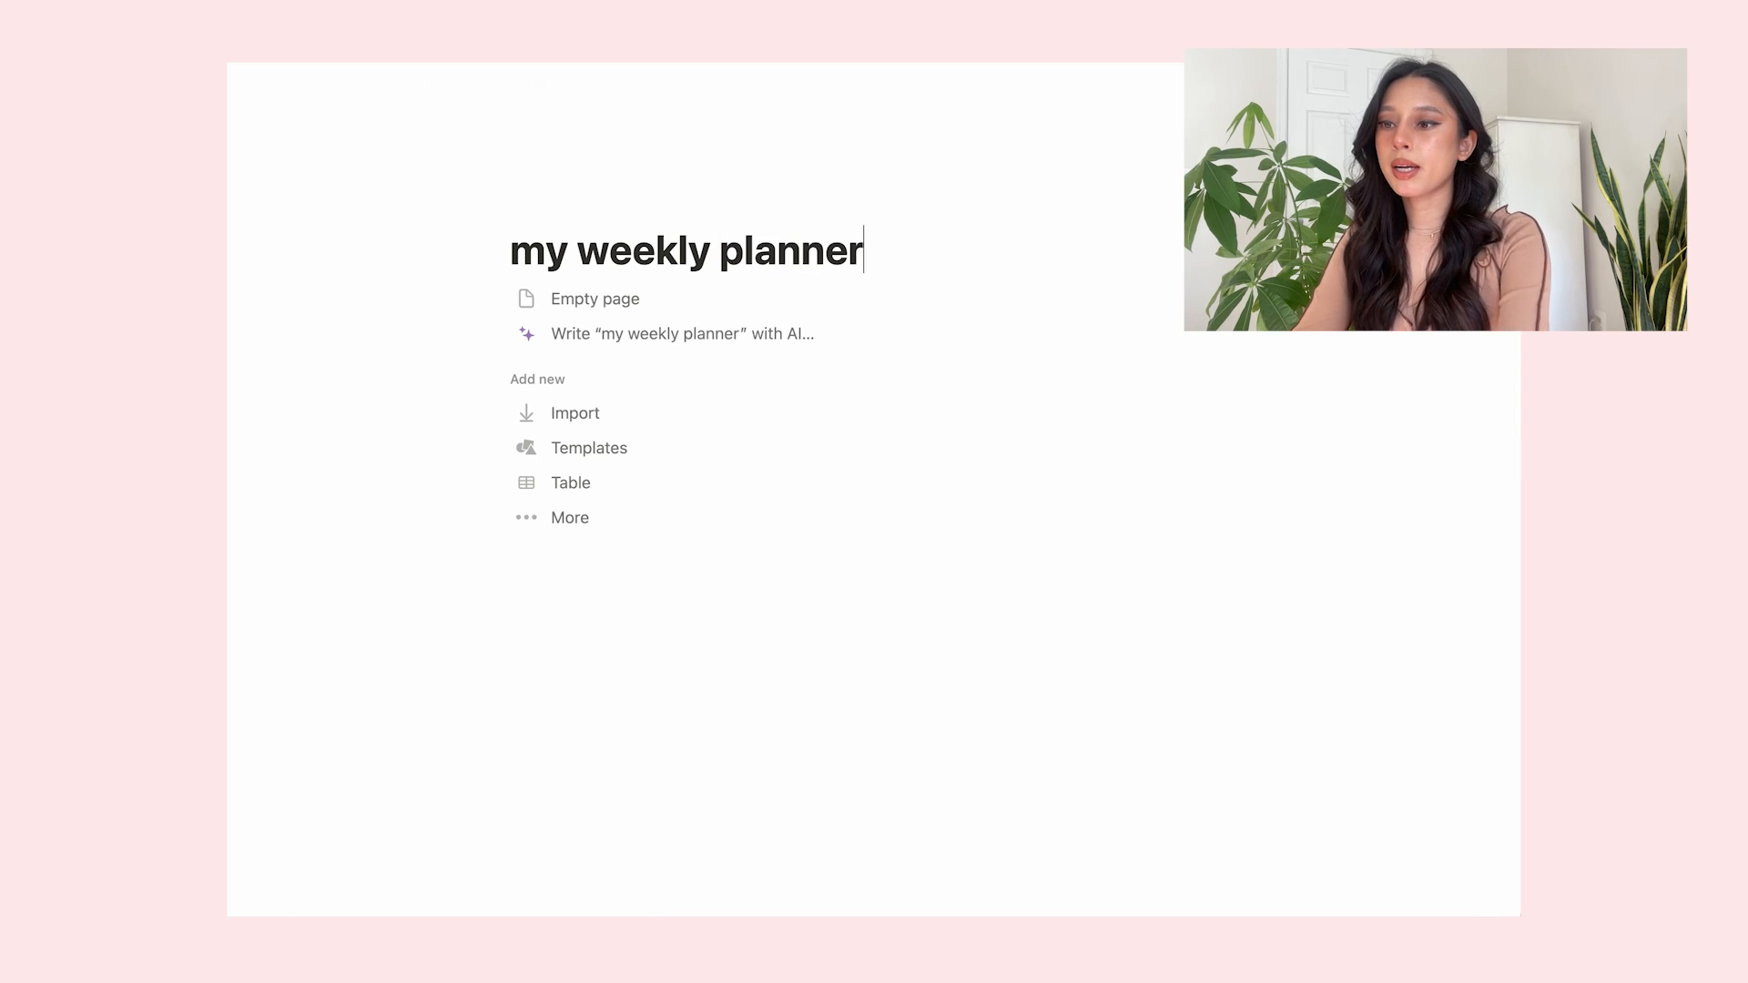
pyautogui.press('Return')
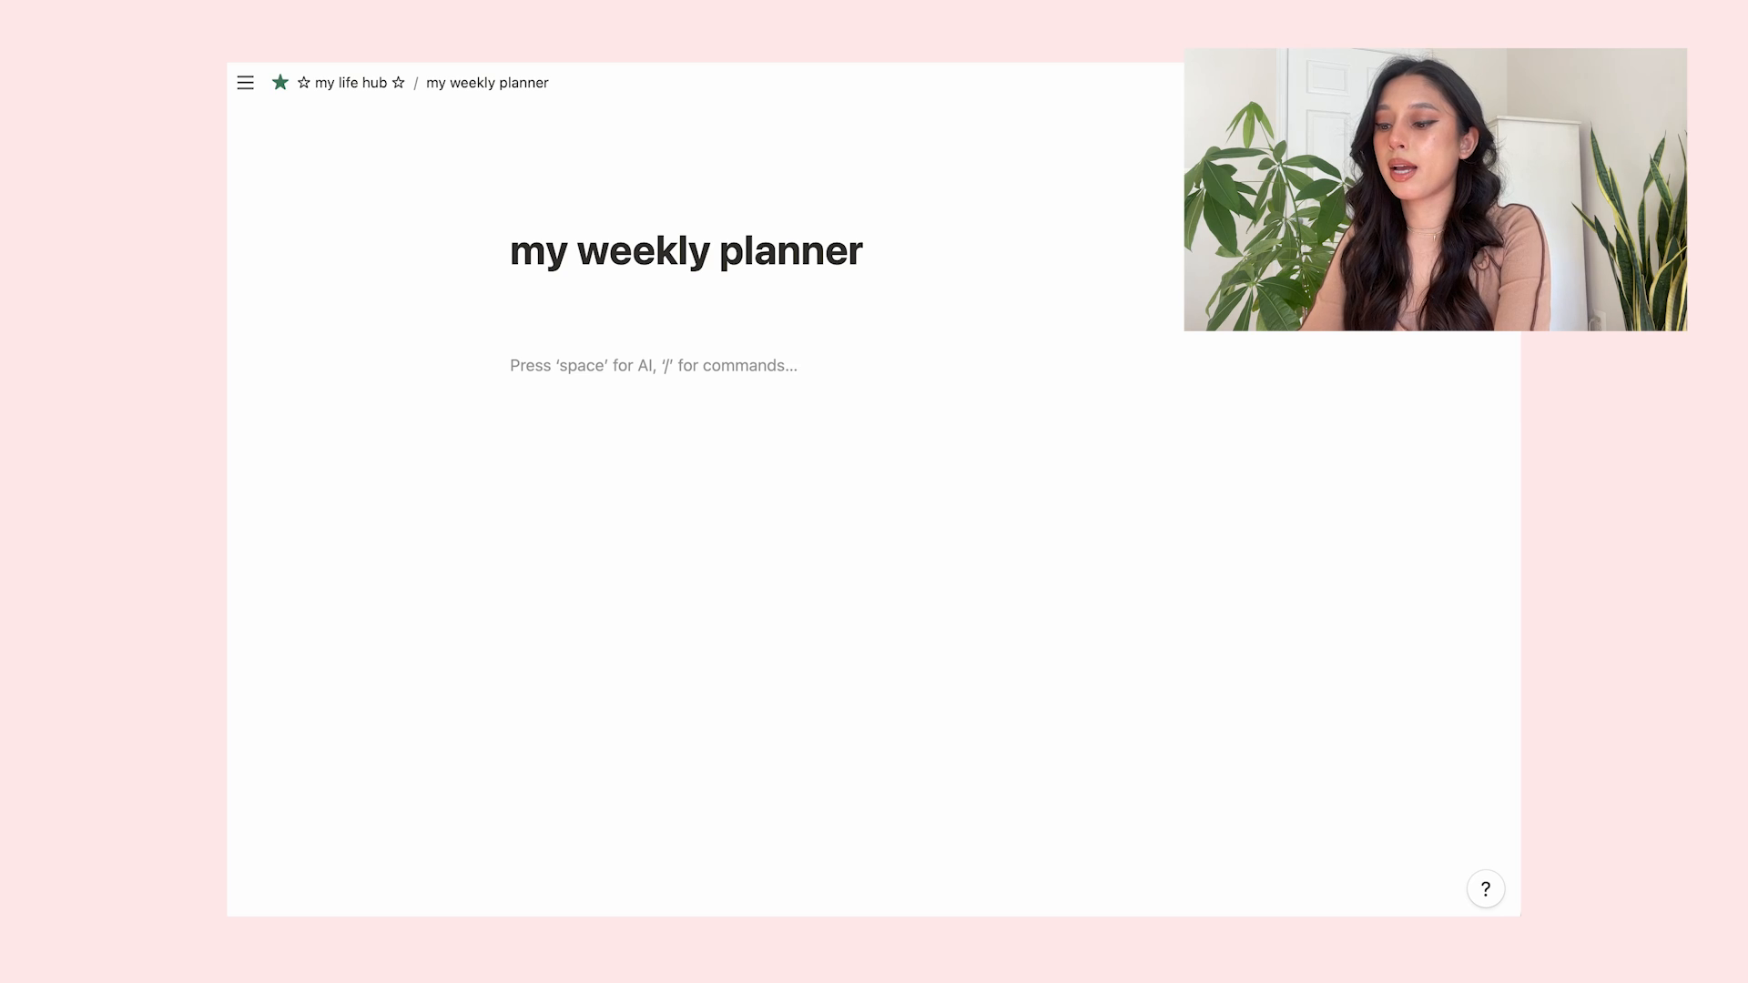
# - Write the first two lines of the page: "day by day breakdown (monday, tuesday, etc)" and "priority rankings for your task list"
pyautogui.write('day by day breakdown (')
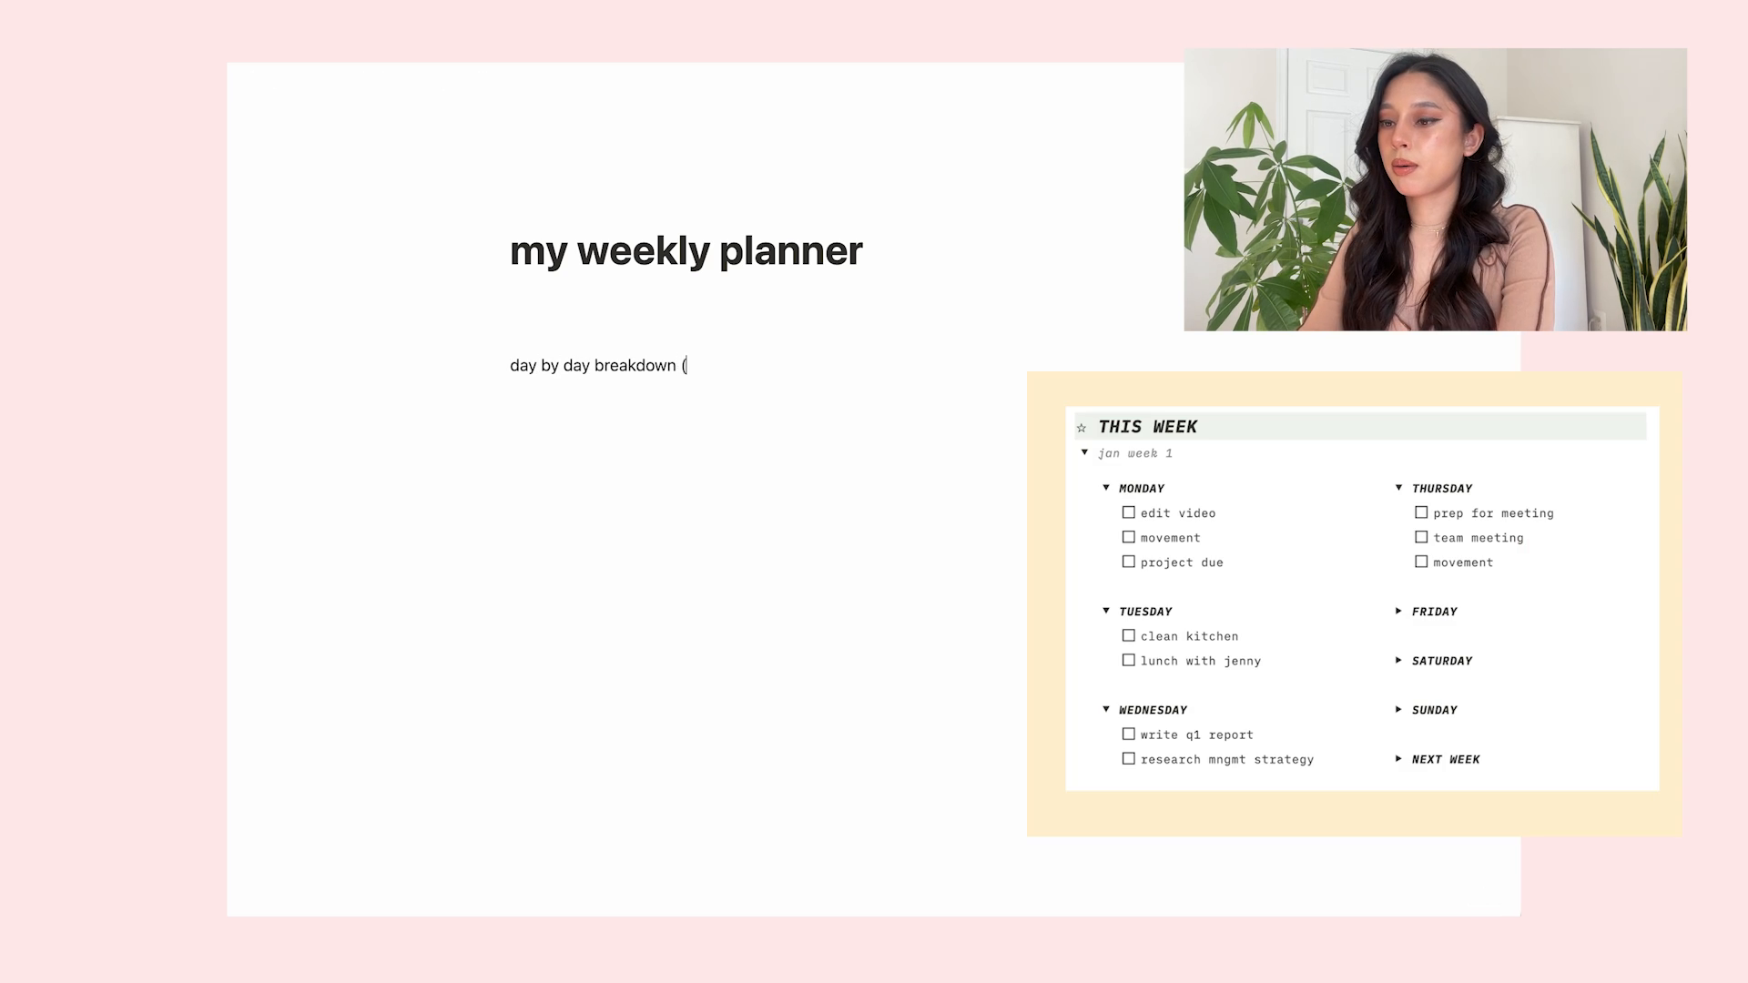
pyautogui.write('monday, tuesday, etc)')
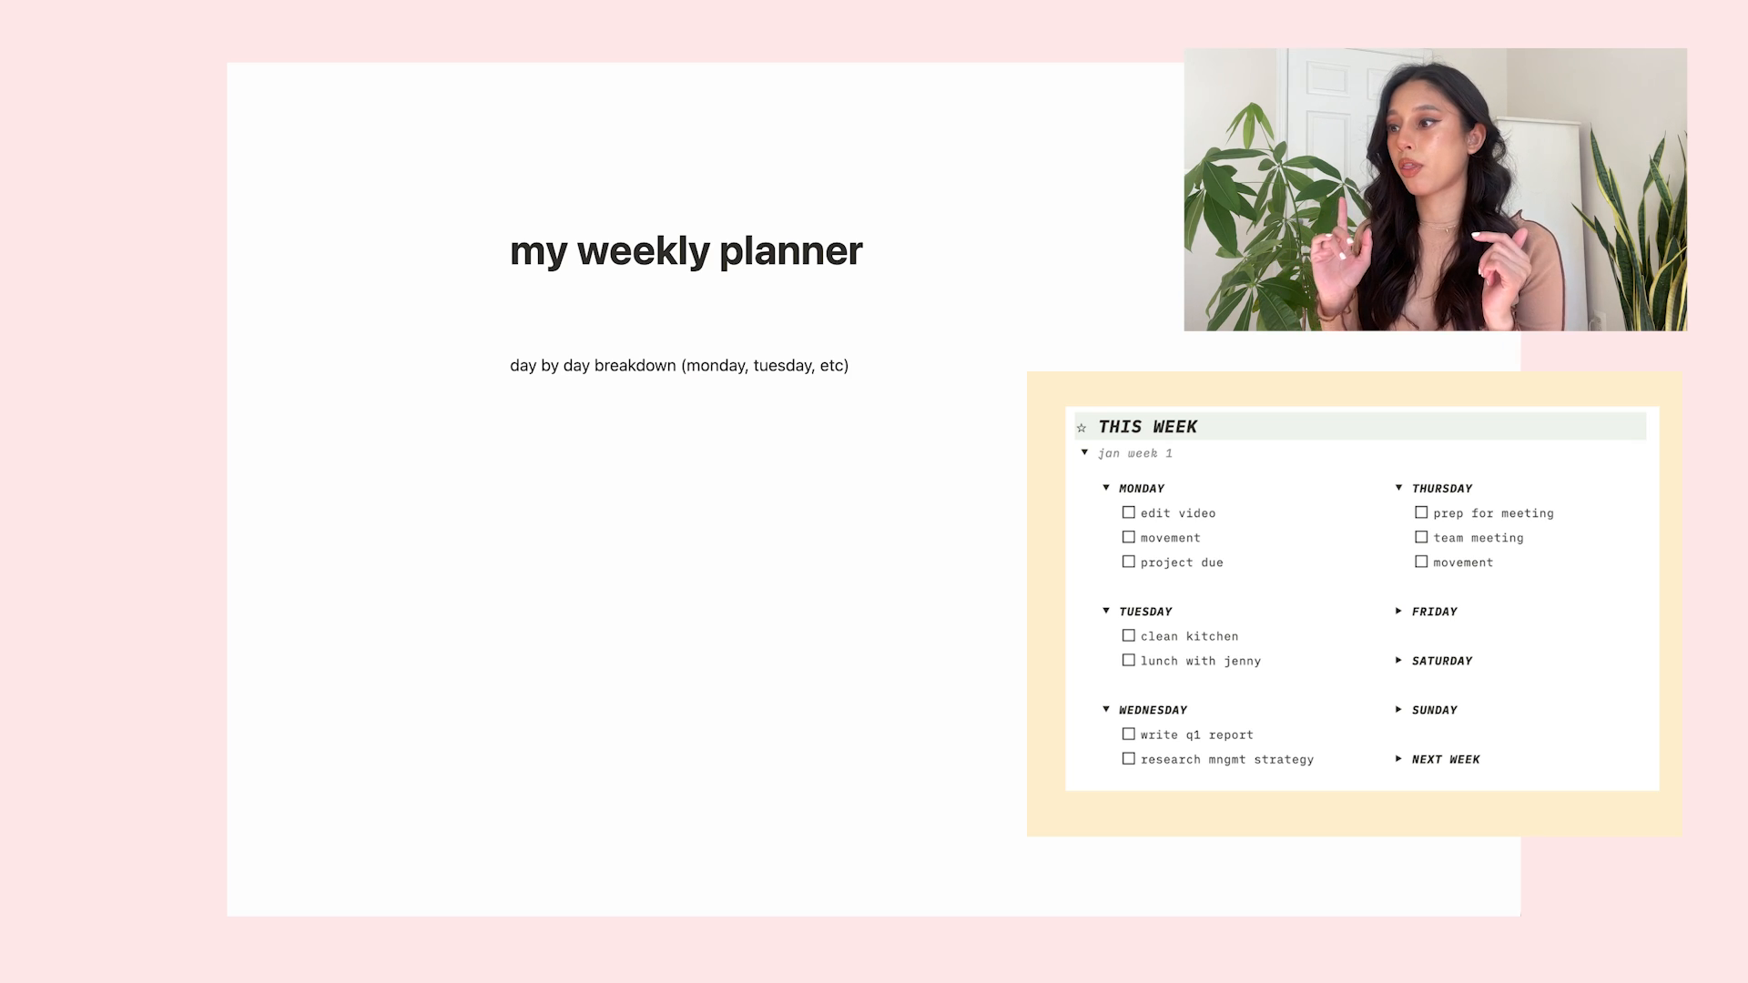
pyautogui.press('Return')
pyautogui.write('prior')
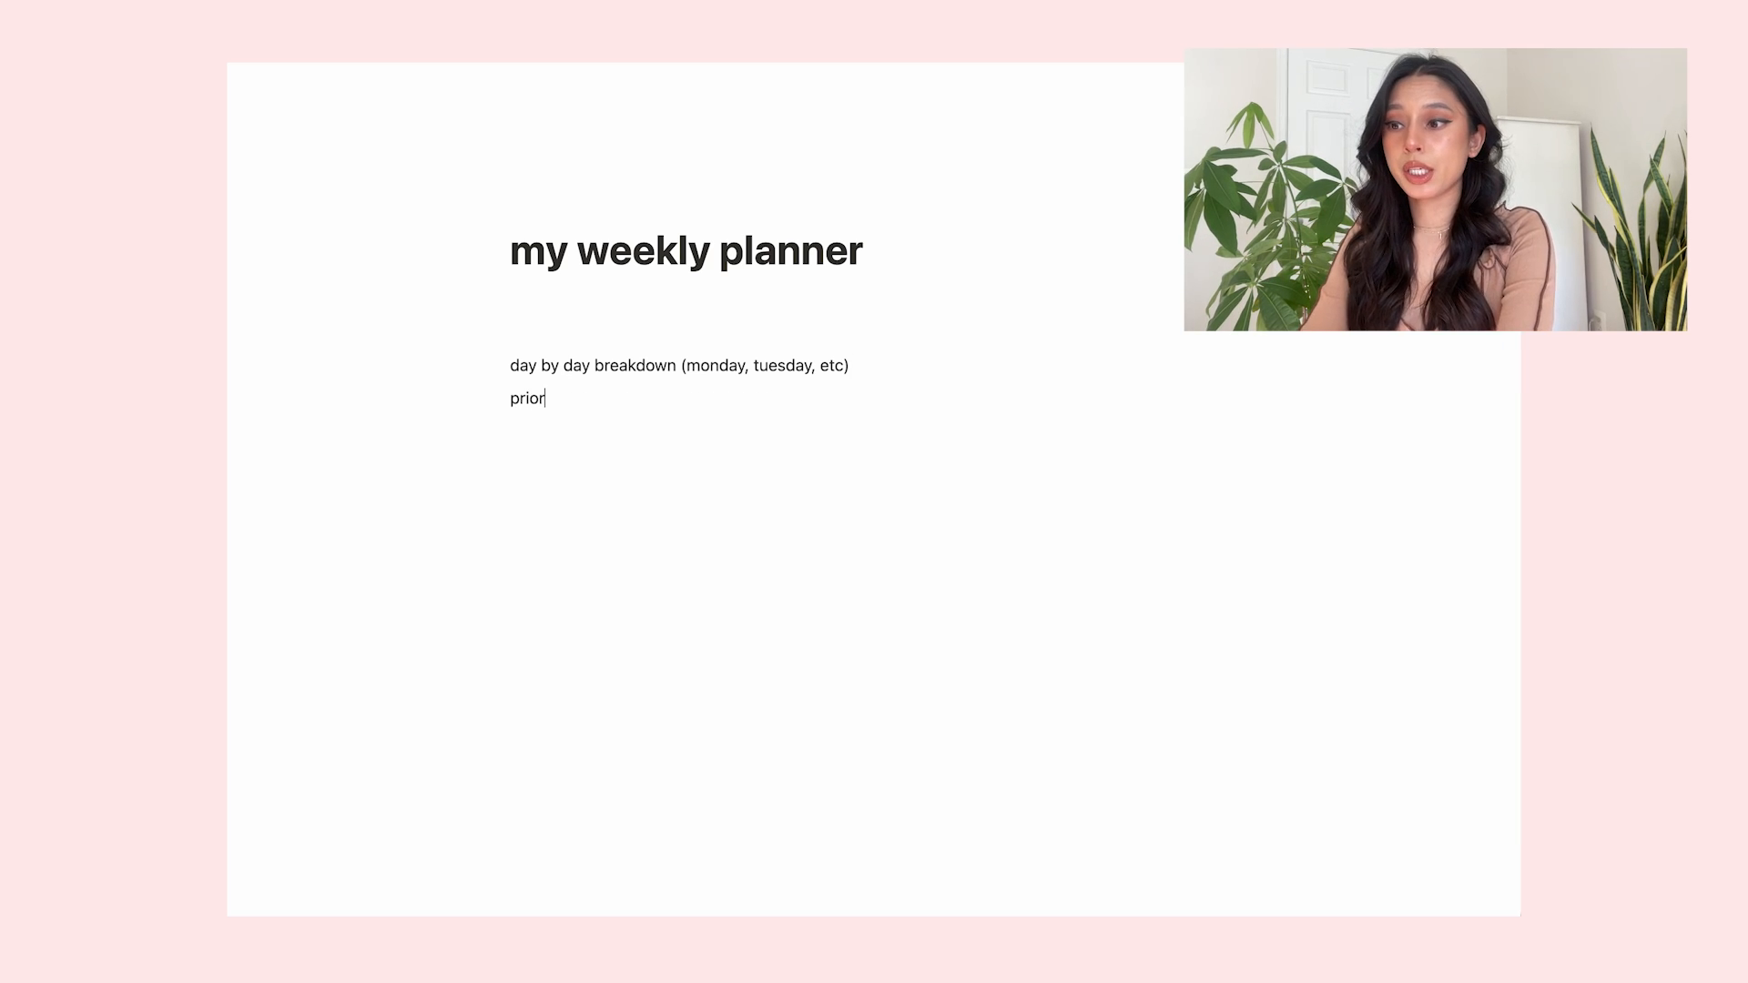
pyautogui.write('ity rankings')
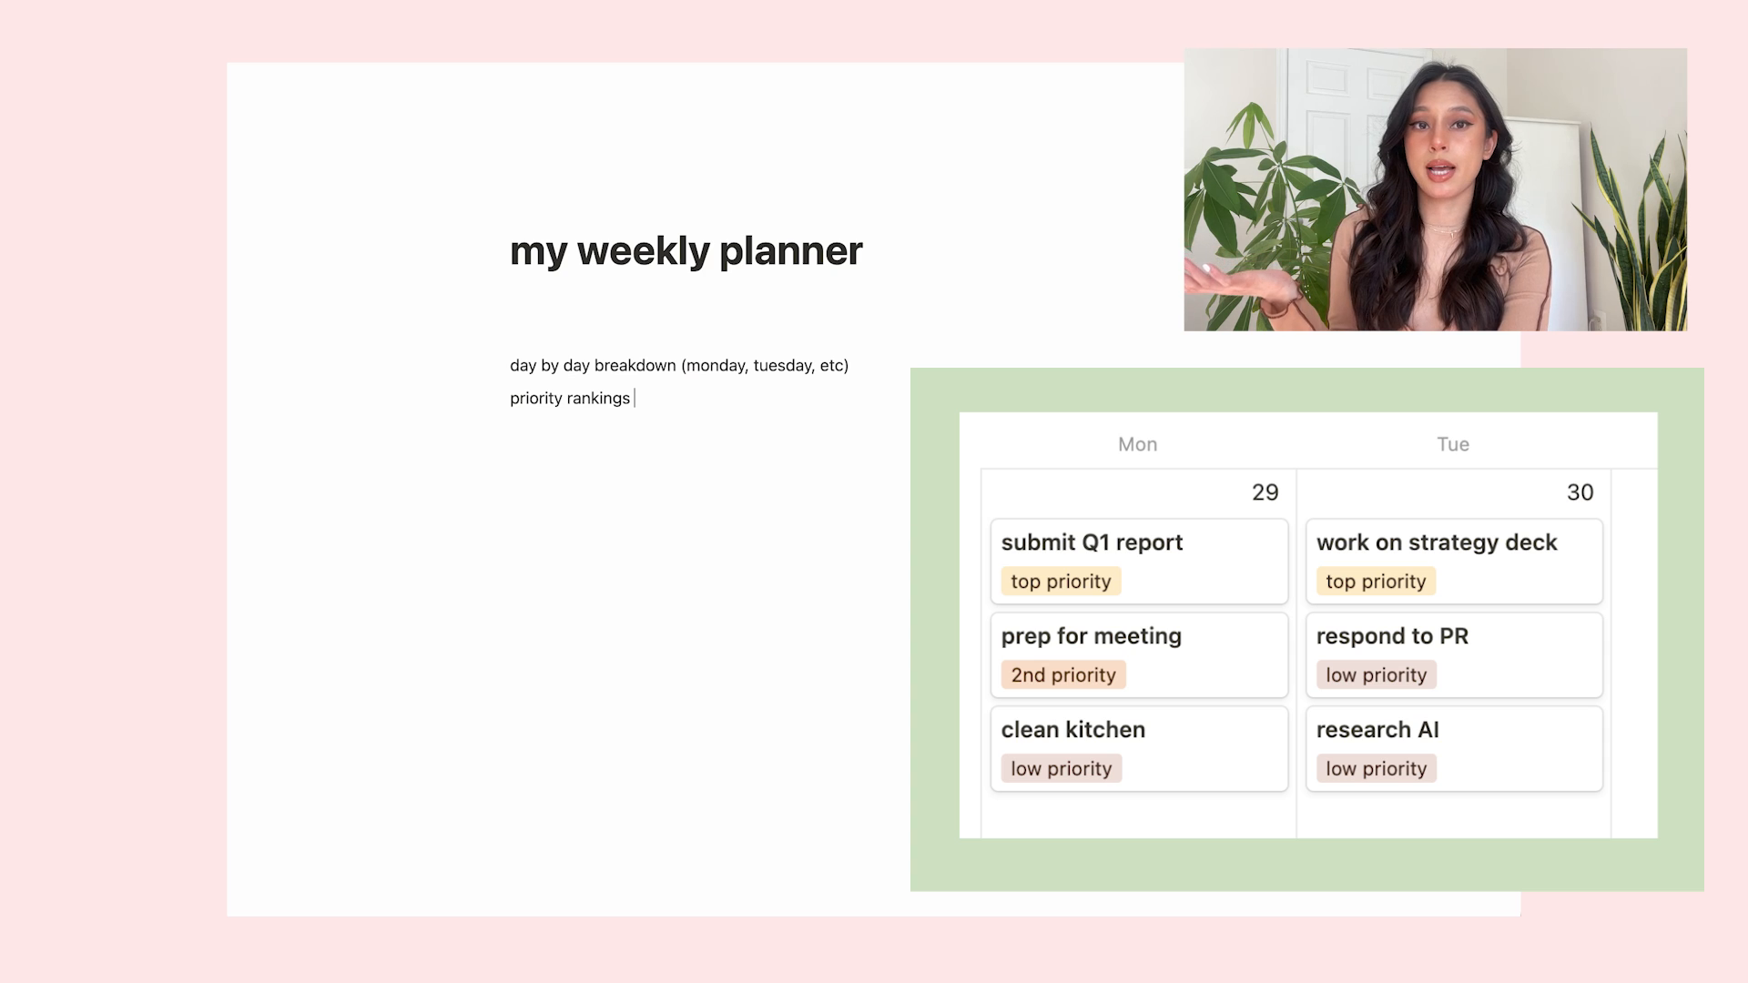
pyautogui.write('for your task list')
pyautogui.press('Return')
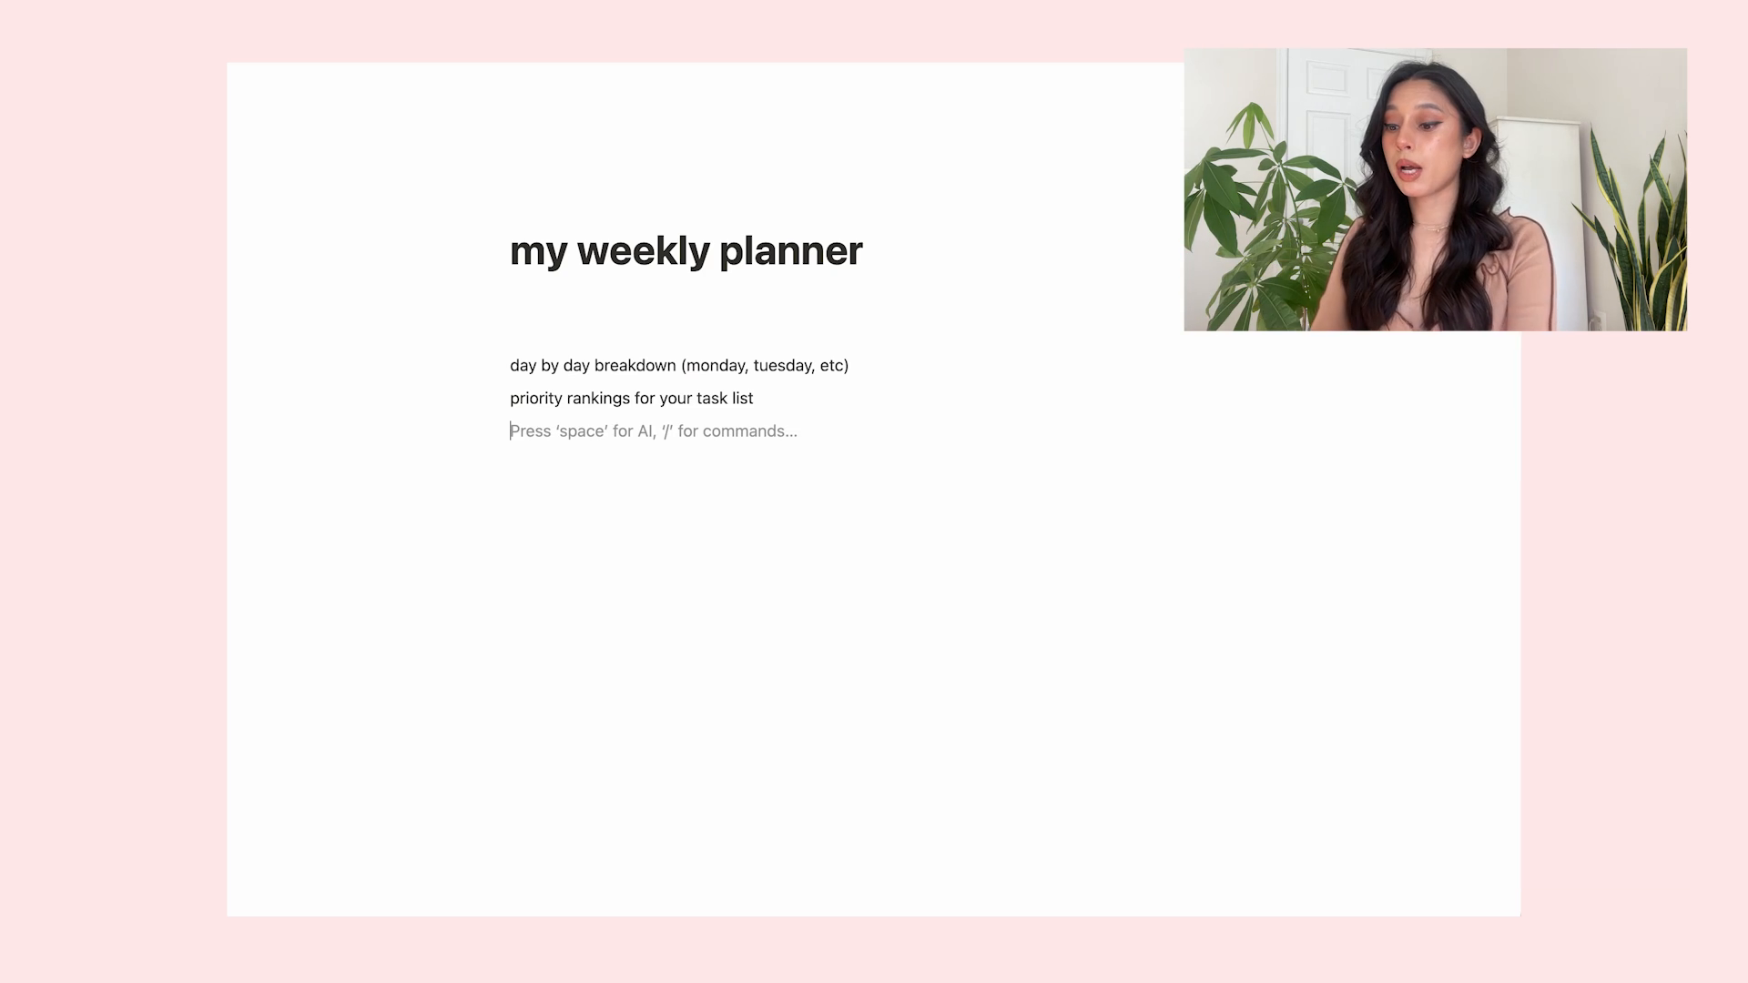
# - Add the lines "events & meetings section" and "deadlines section" to the planner's feature list
pyautogui.write('events & meetings')
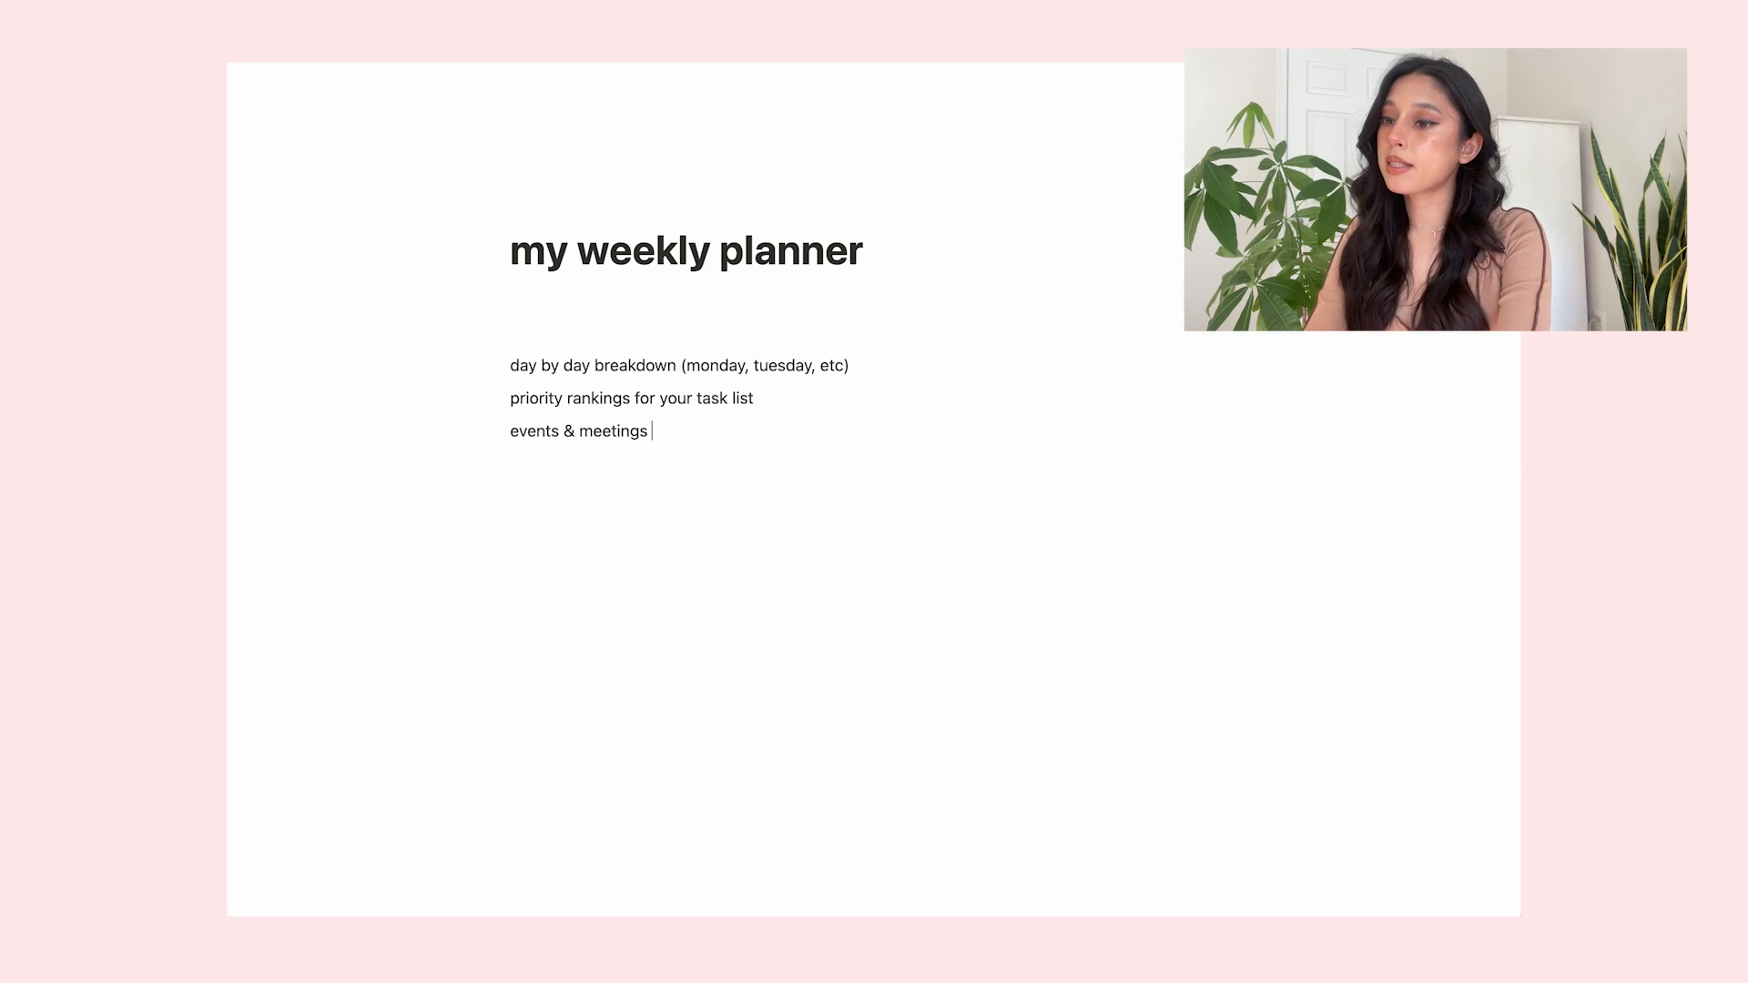
pyautogui.write(' section')
pyautogui.press('Return')
pyautogui.write('deadlines ')
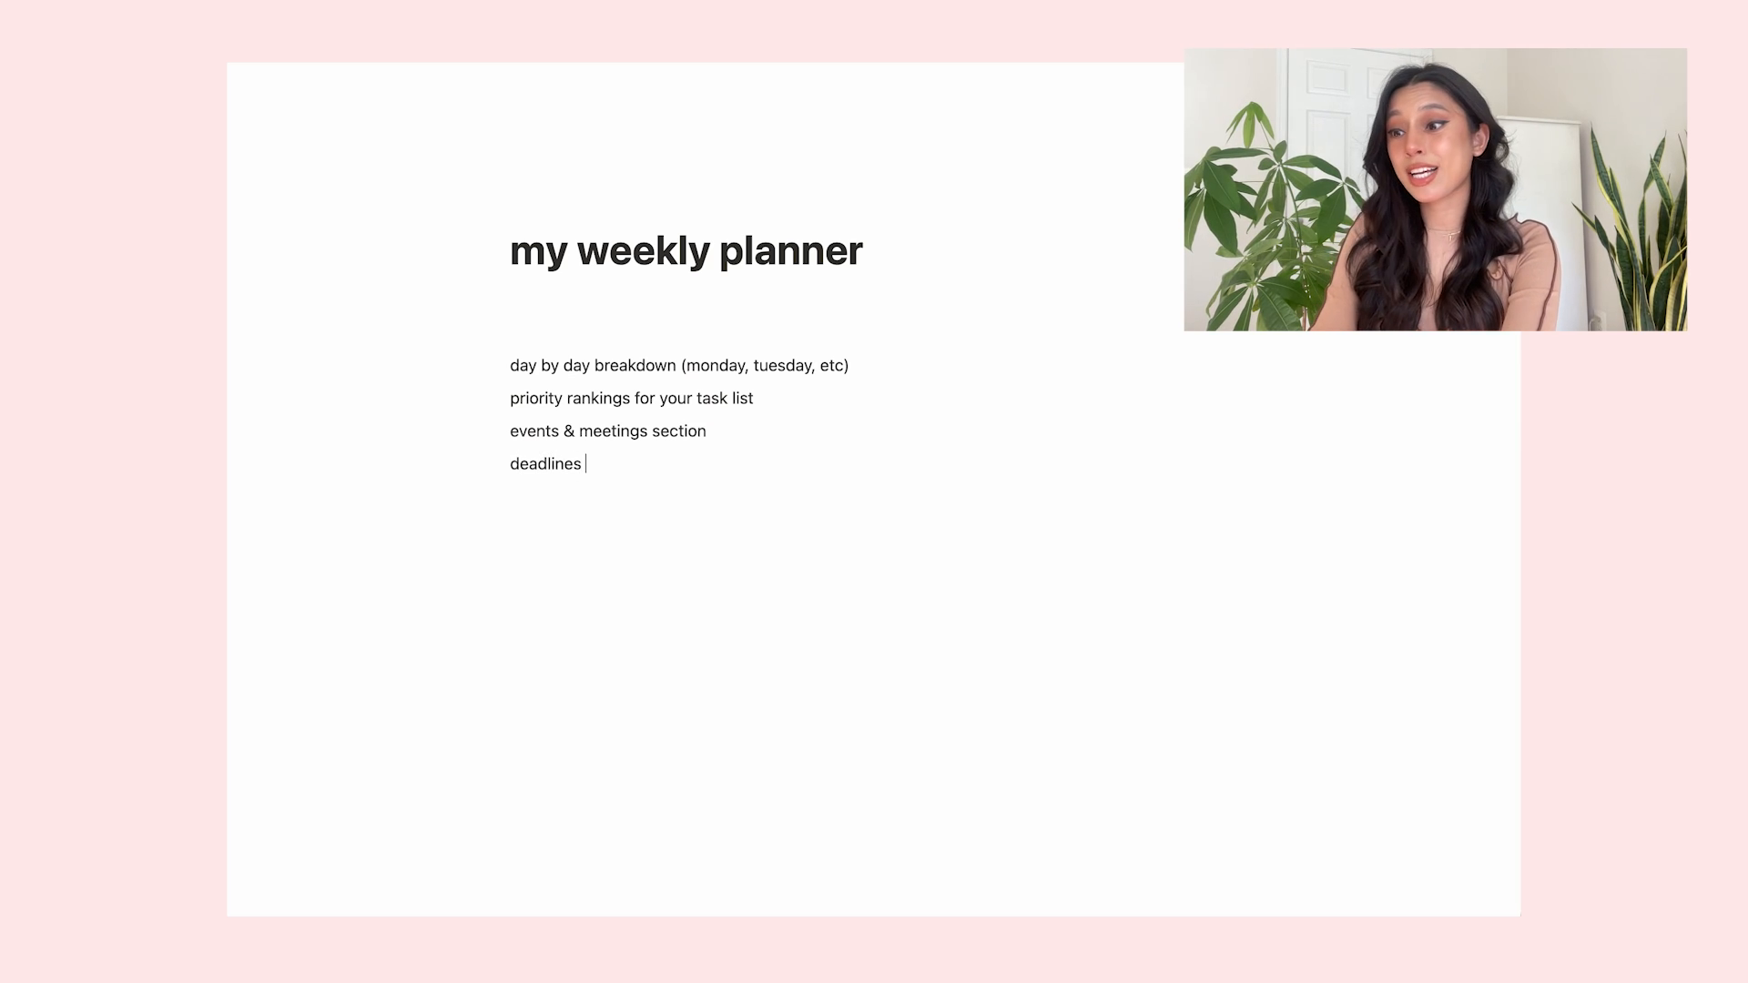
pyautogui.write('section')
pyautogui.press('Return')
# - Add the lines "habit trackers" and "affirmations for the week" to the planner's feature list
pyautogui.write('habit trackers')
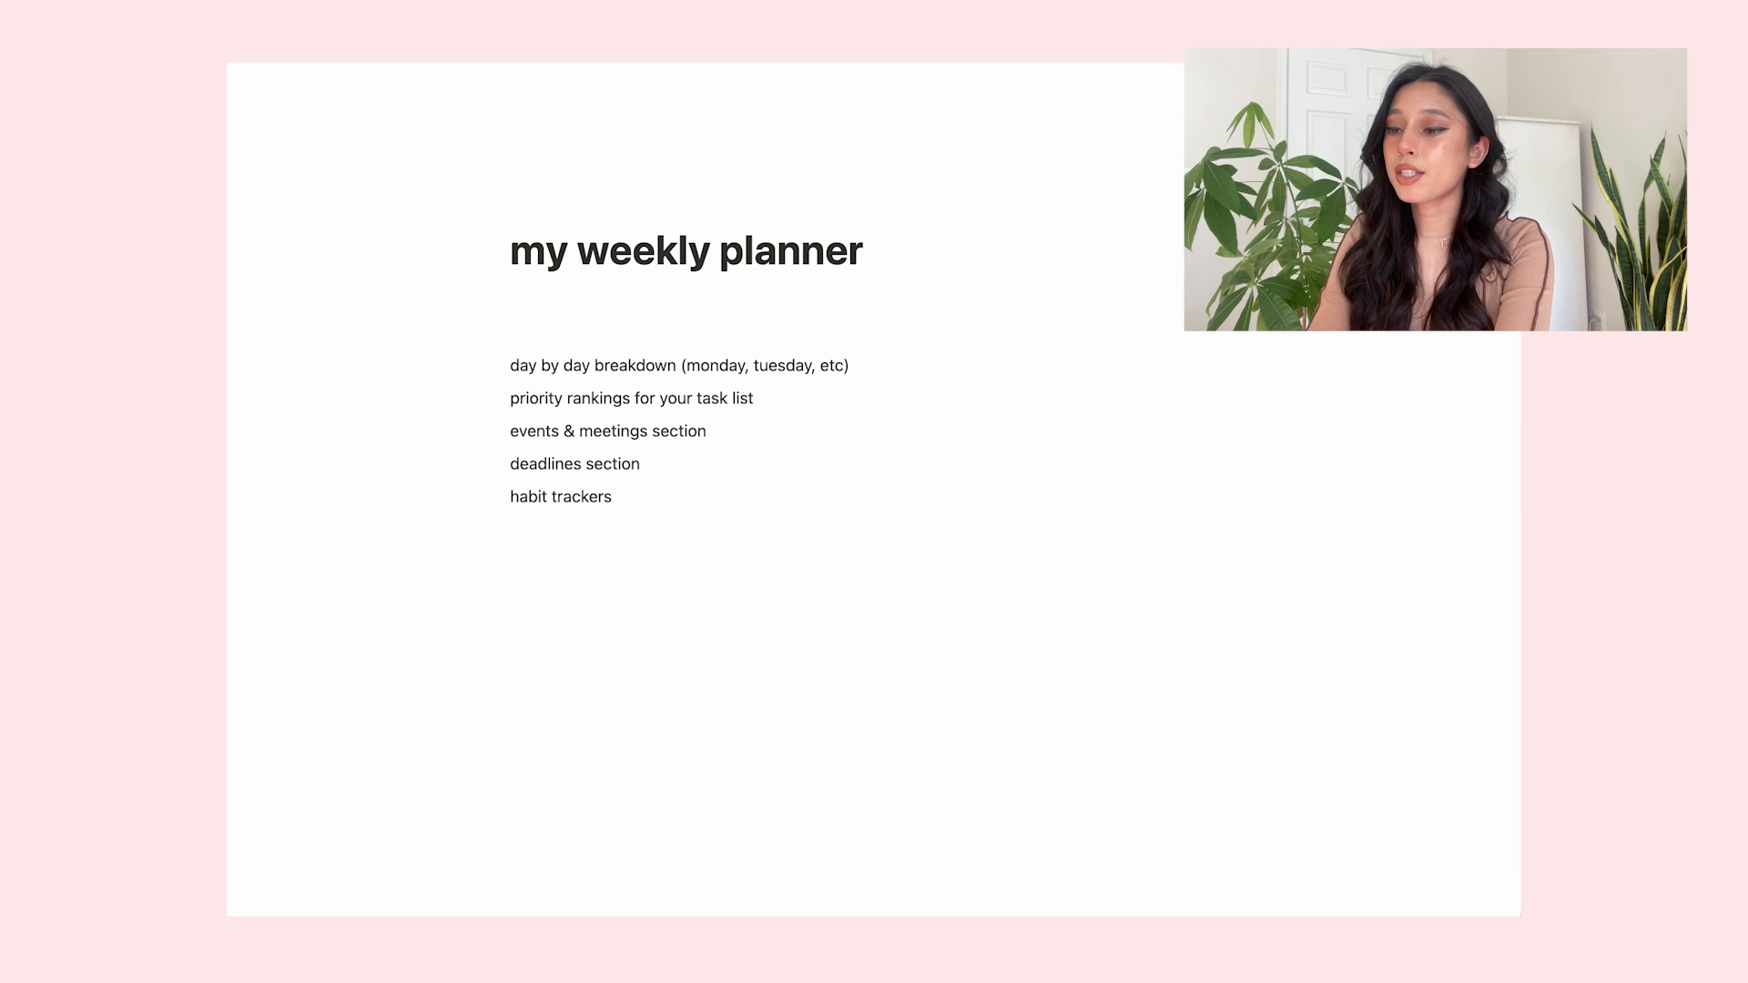
pyautogui.press('Return')
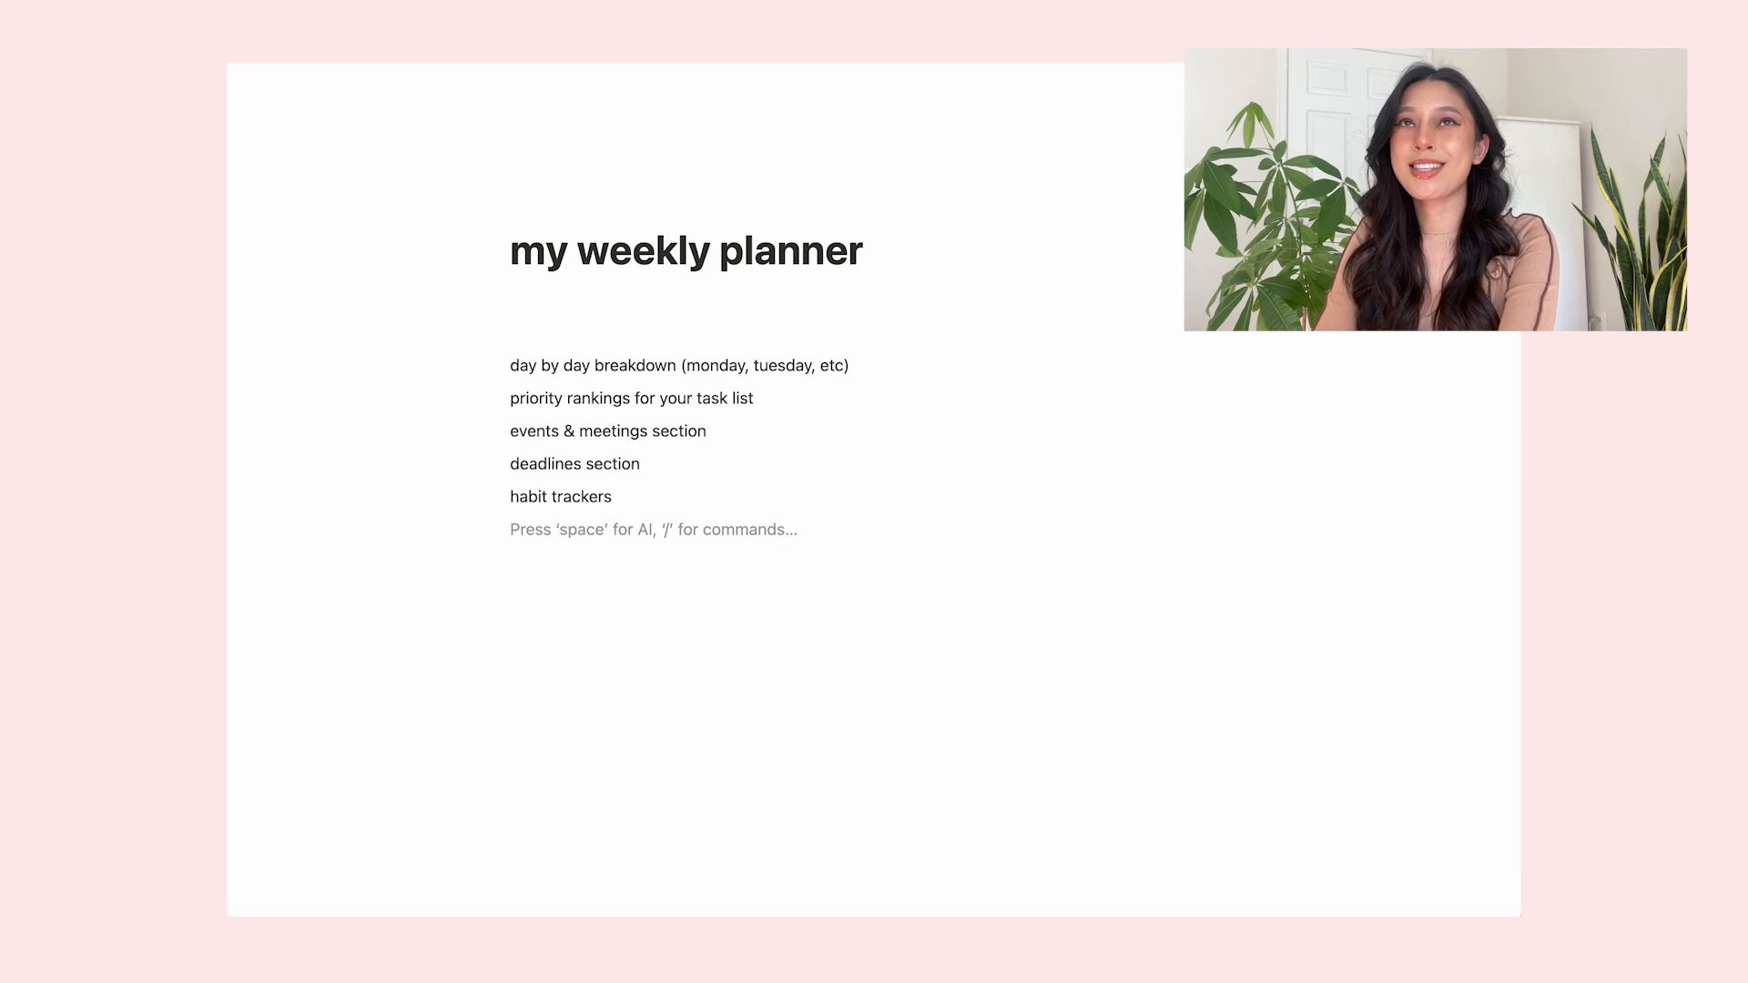
pyautogui.write('affirmatio')
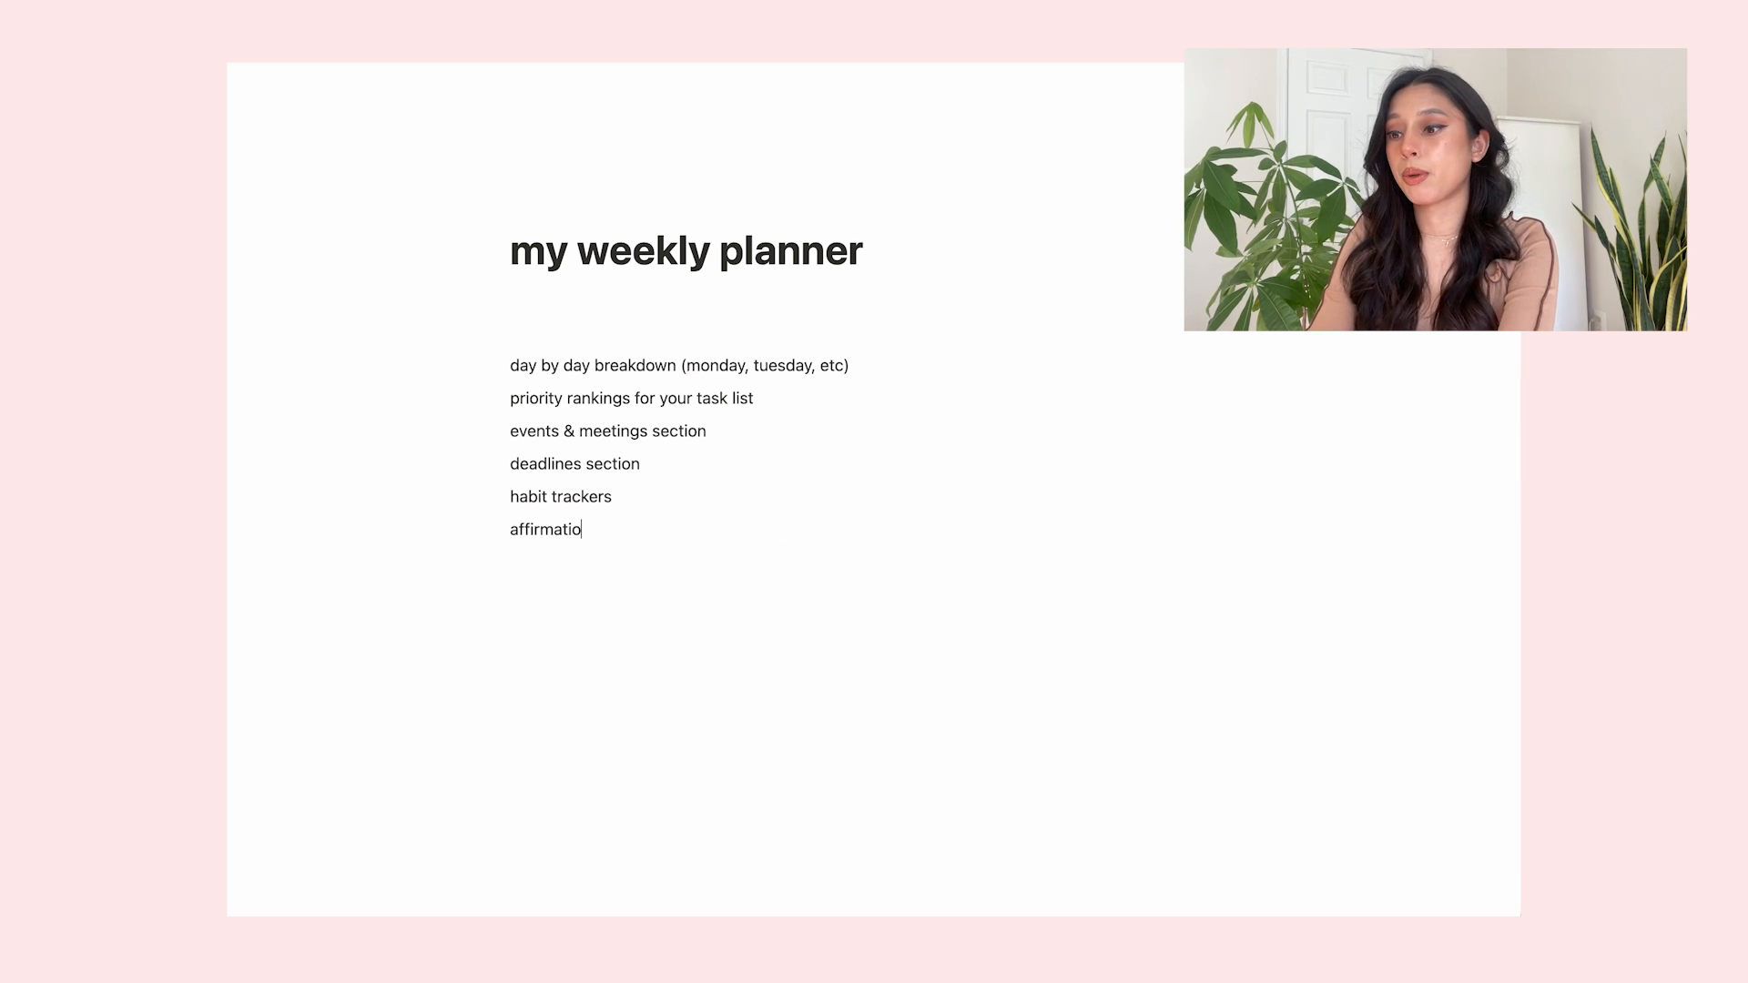
pyautogui.write('ns ')
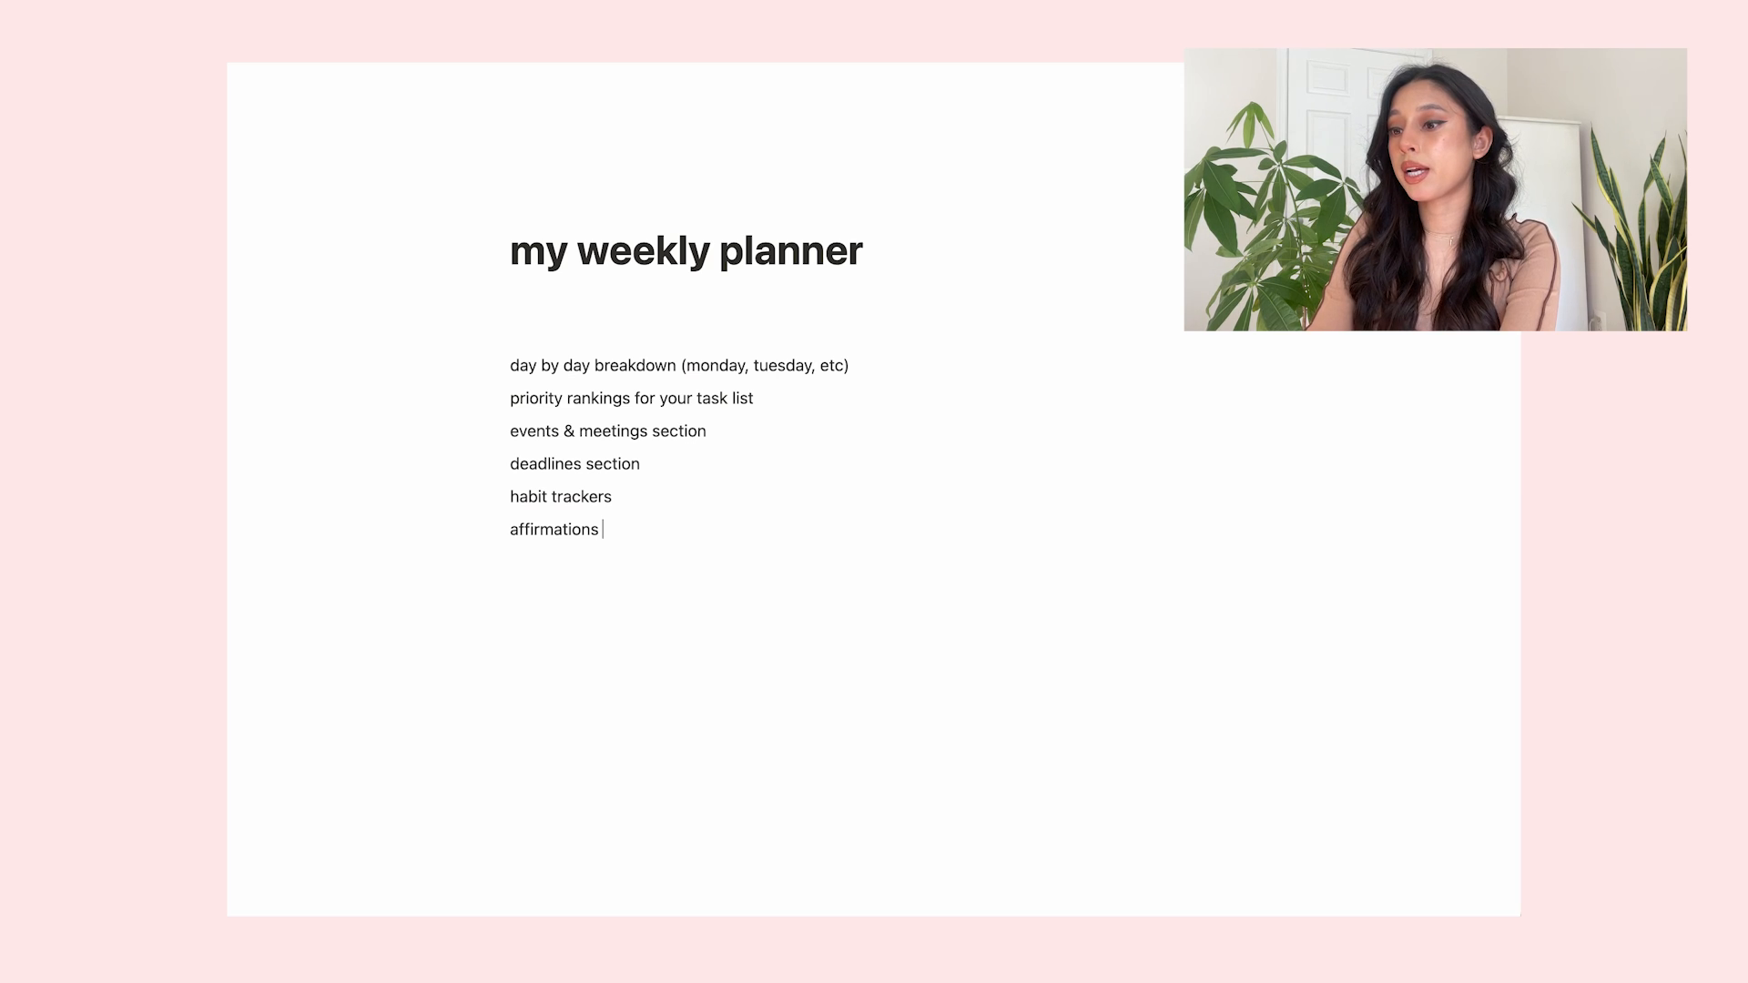
pyautogui.write('for the week')
pyautogui.press('Return')
# - Add the lines "manifestations for the week" and "weekly focus" to the planner's feature list
pyautogui.write('manifesta')
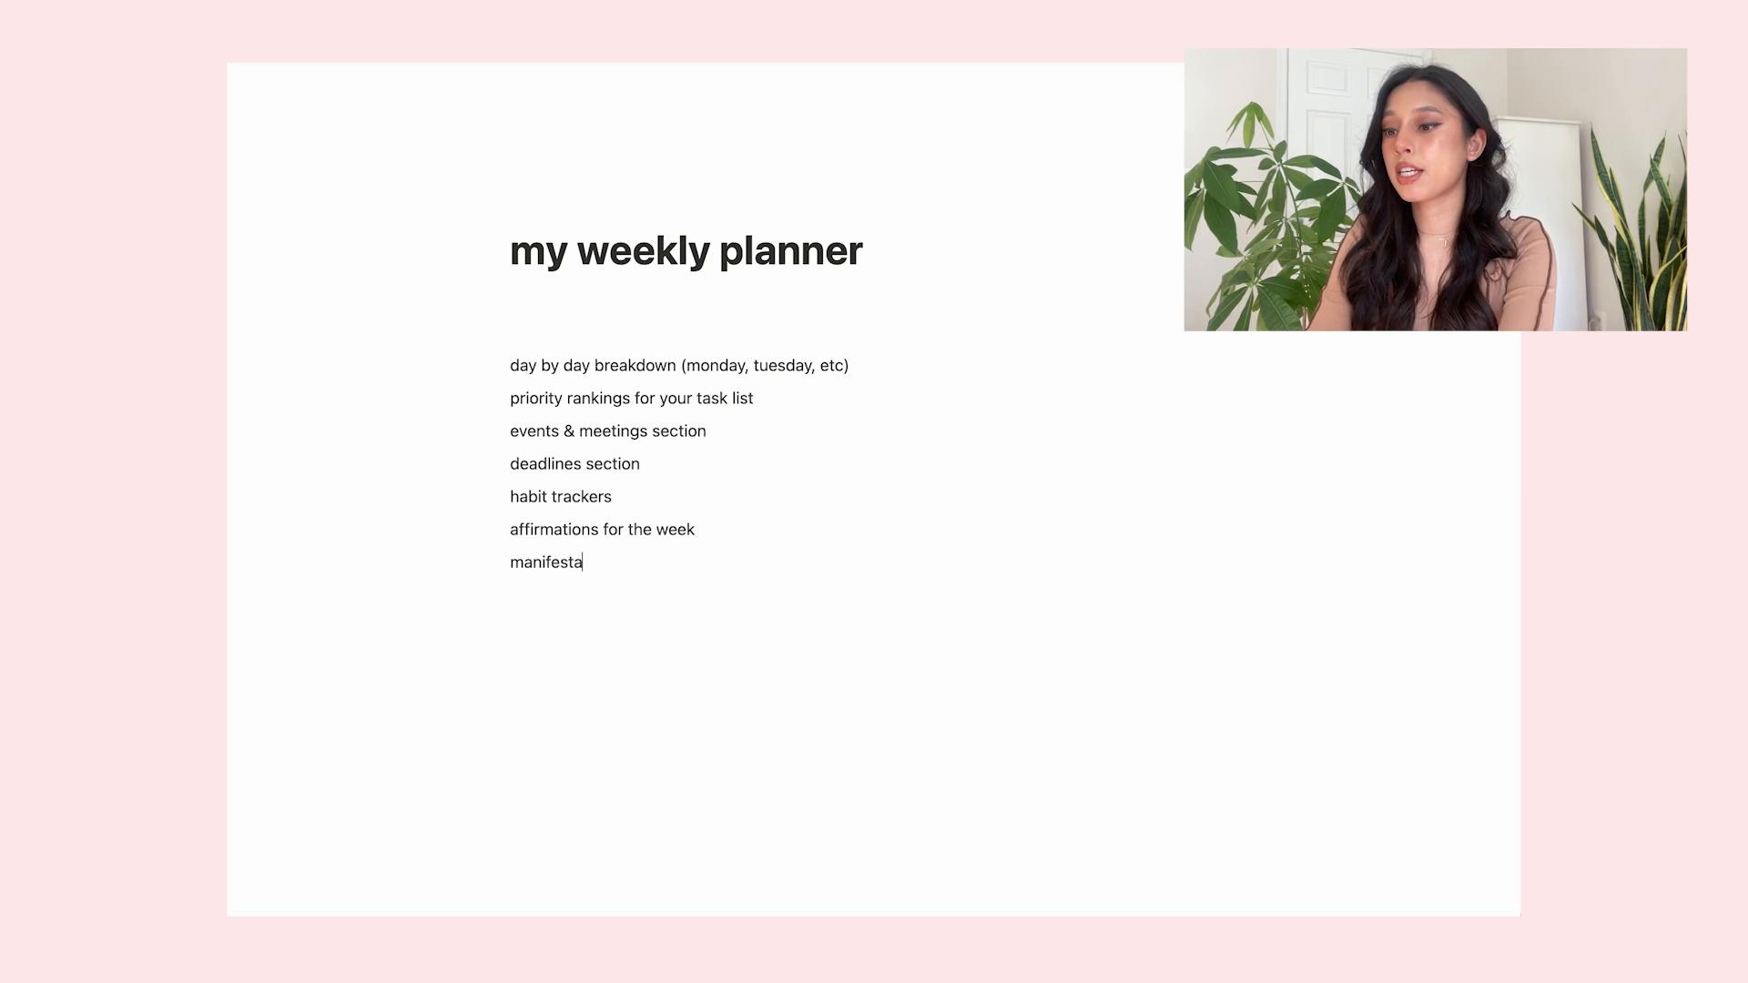
pyautogui.write('tions for the week')
pyautogui.press('Return')
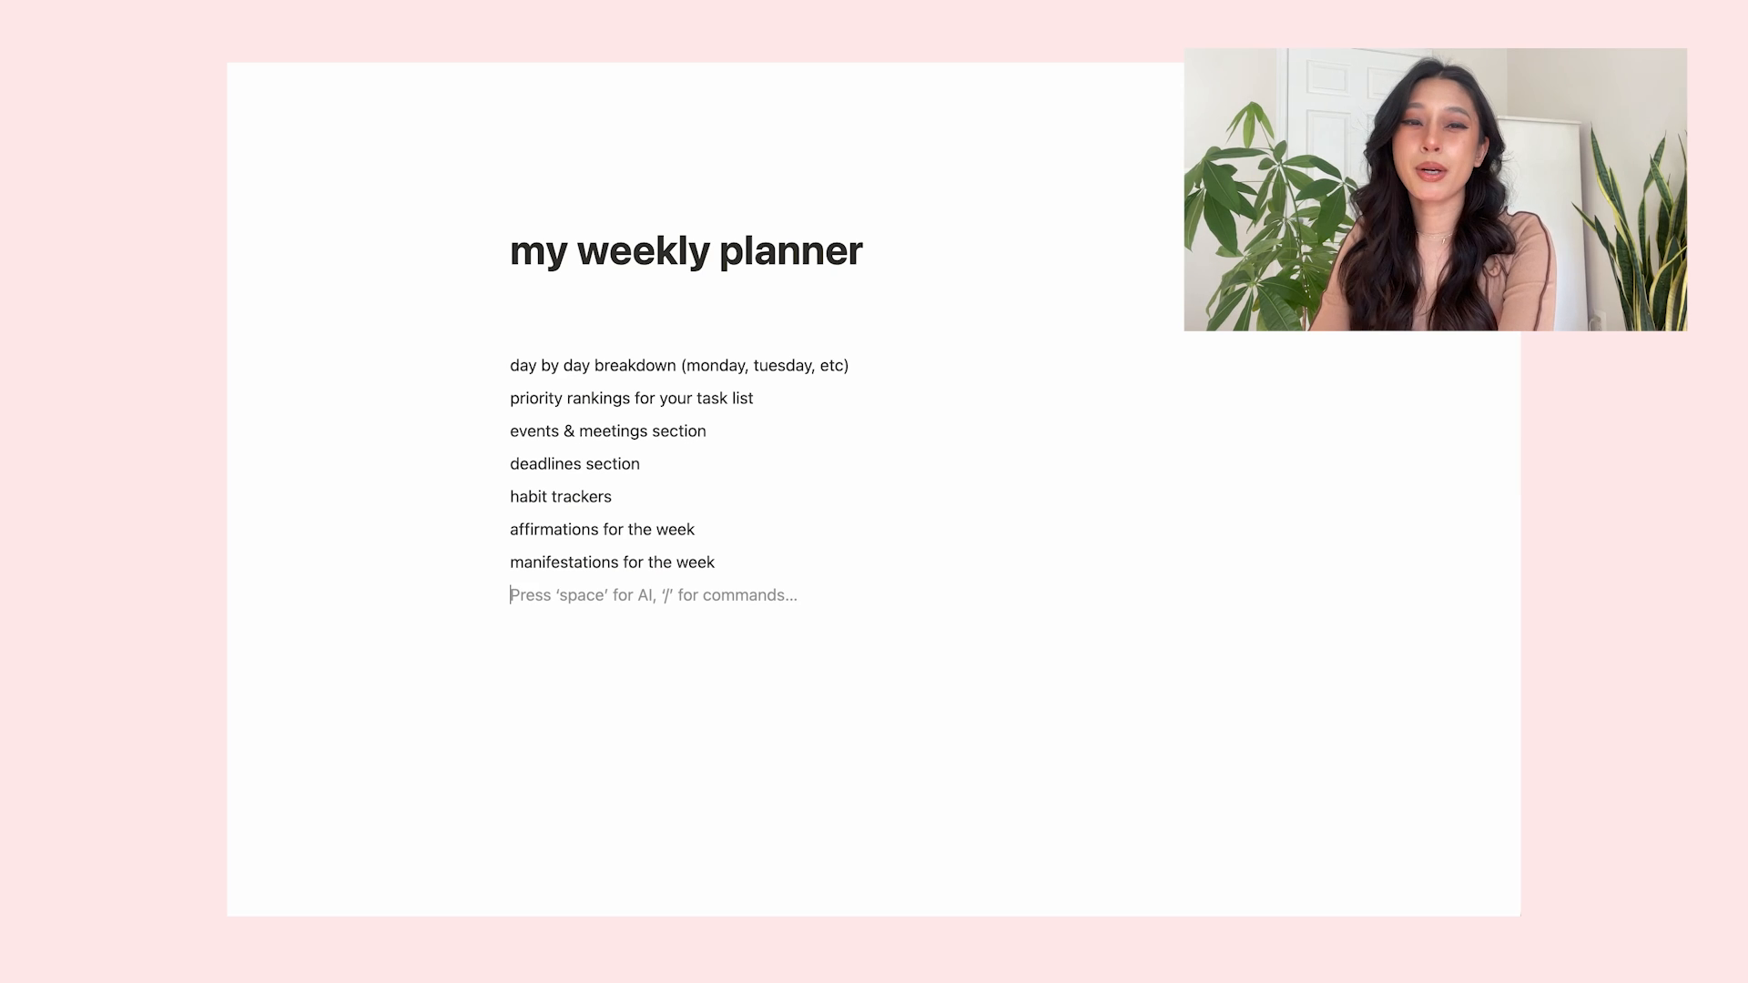
pyautogui.write('weekly focus')
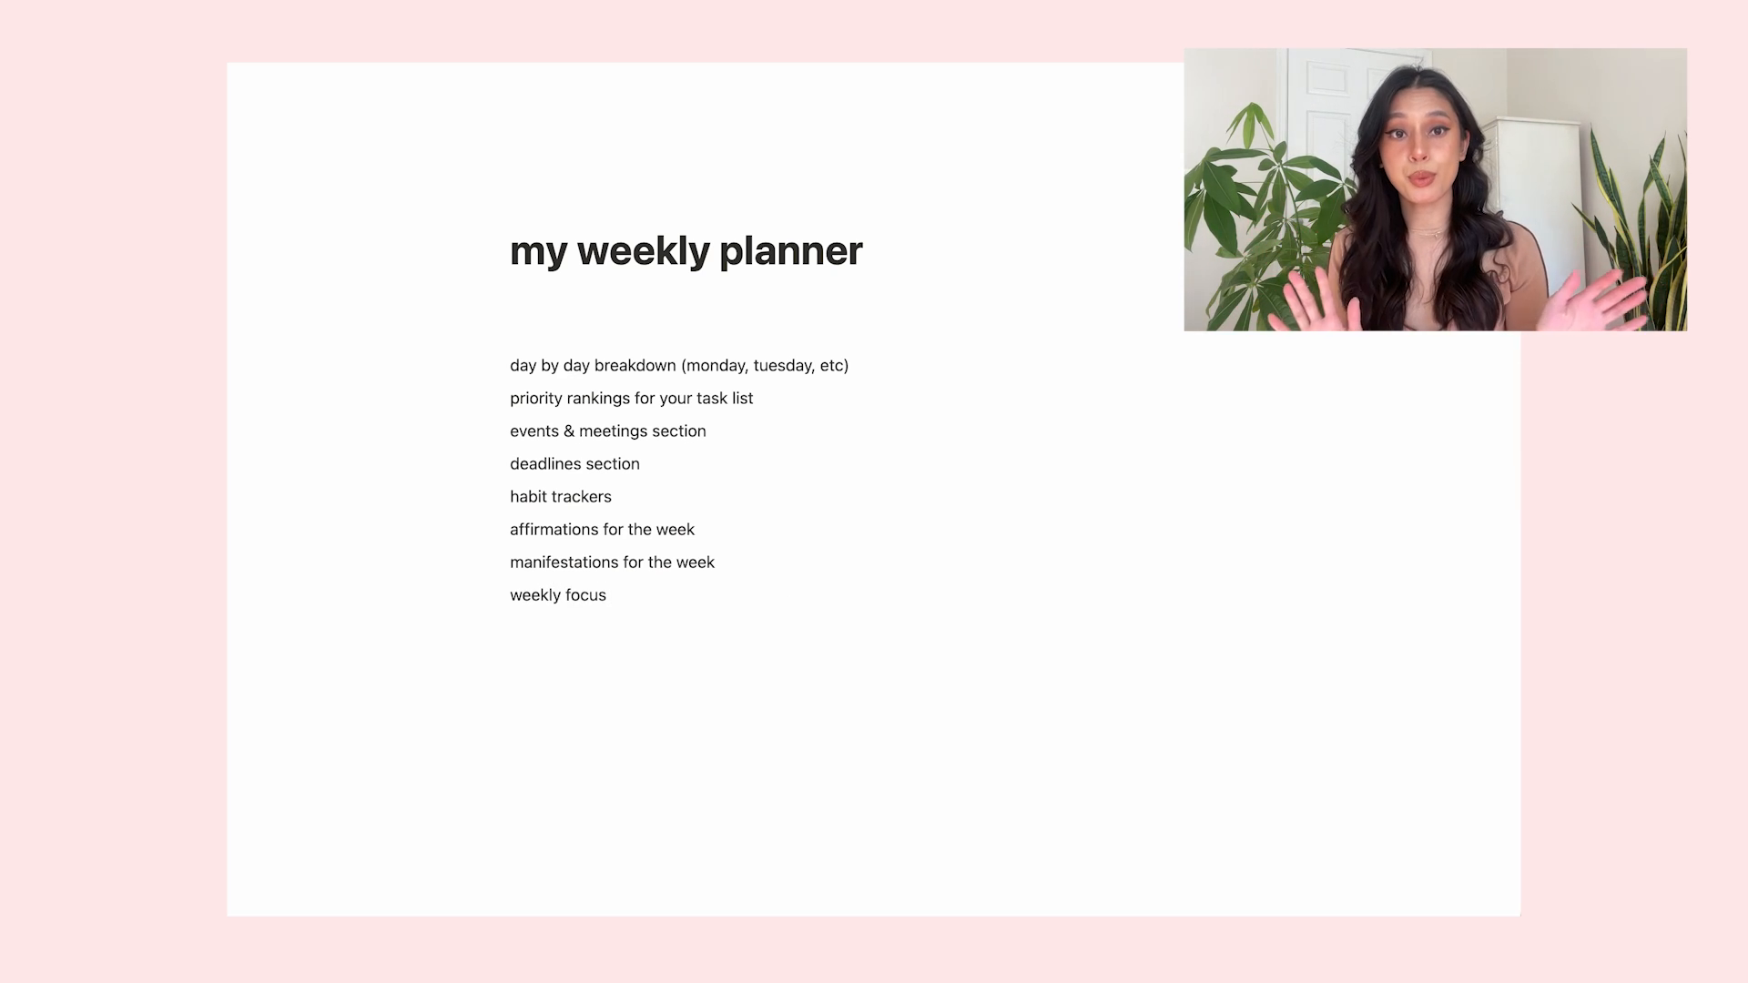
pyautogui.press('Return')
# - Finish the feature list with the lines "month at a glance view" and "weekly review you do at the end of each week"
pyautogui.write('month at ')
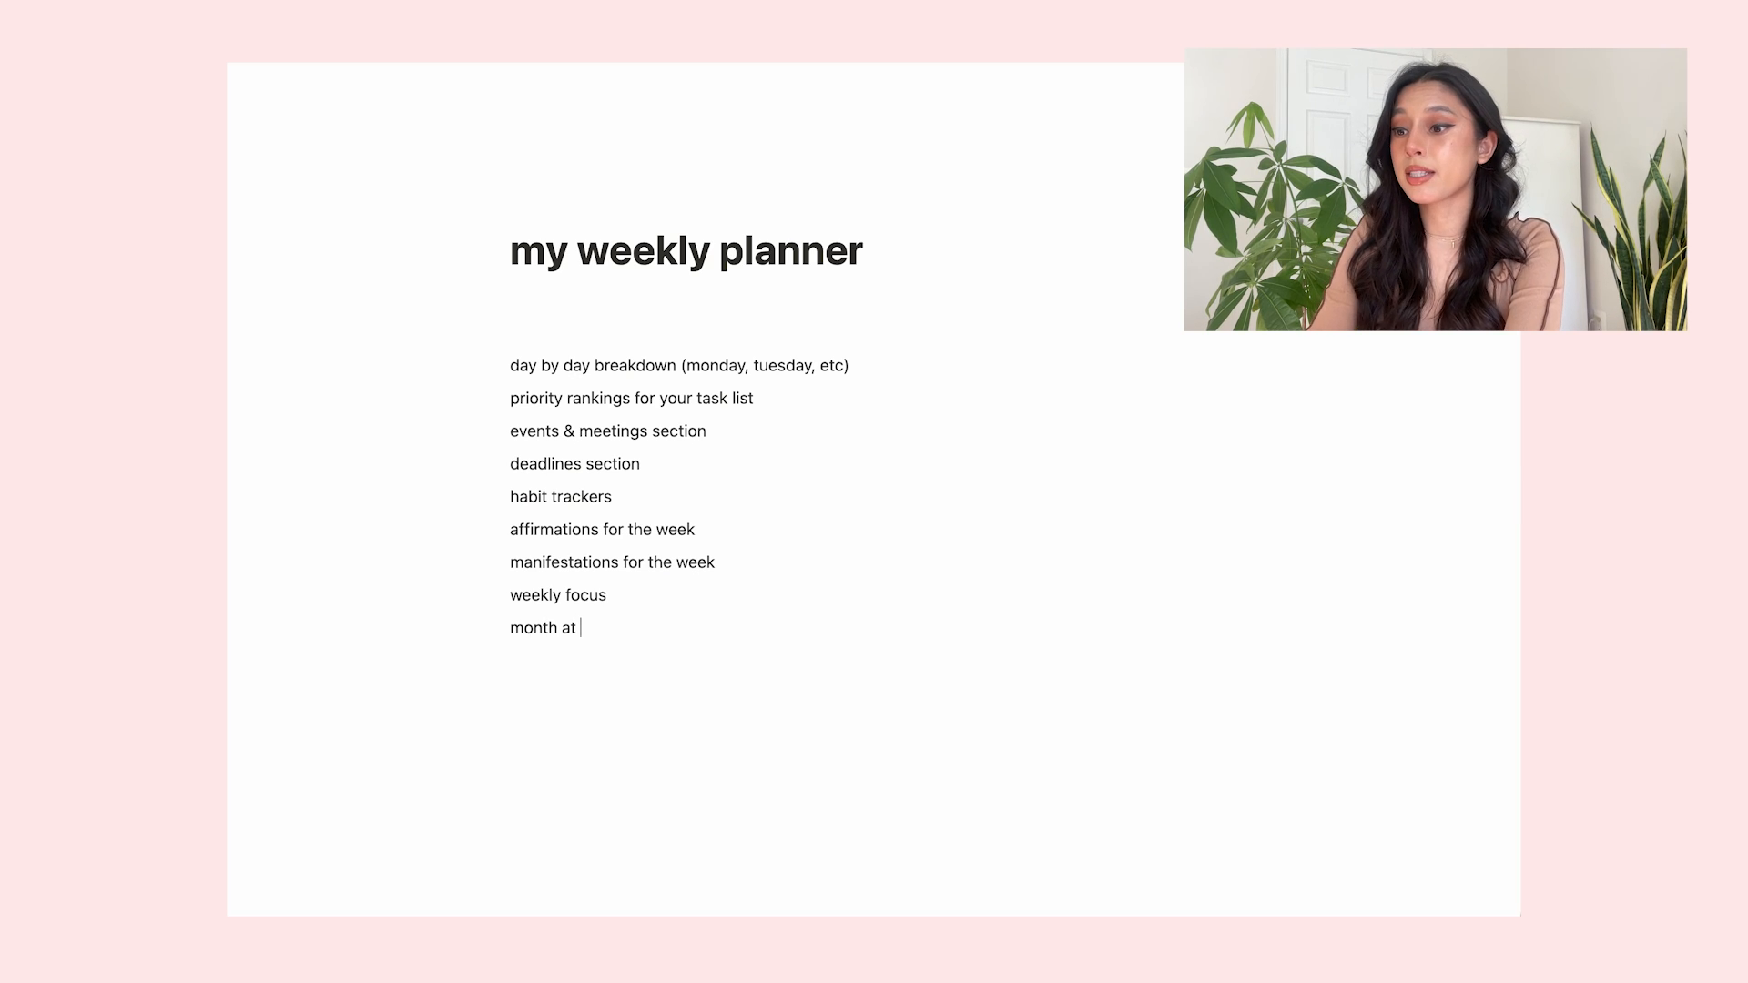
pyautogui.write('a f')
pyautogui.press('BackSpace')
pyautogui.write('glance view')
pyautogui.press('Return')
pyautogui.write('wee')
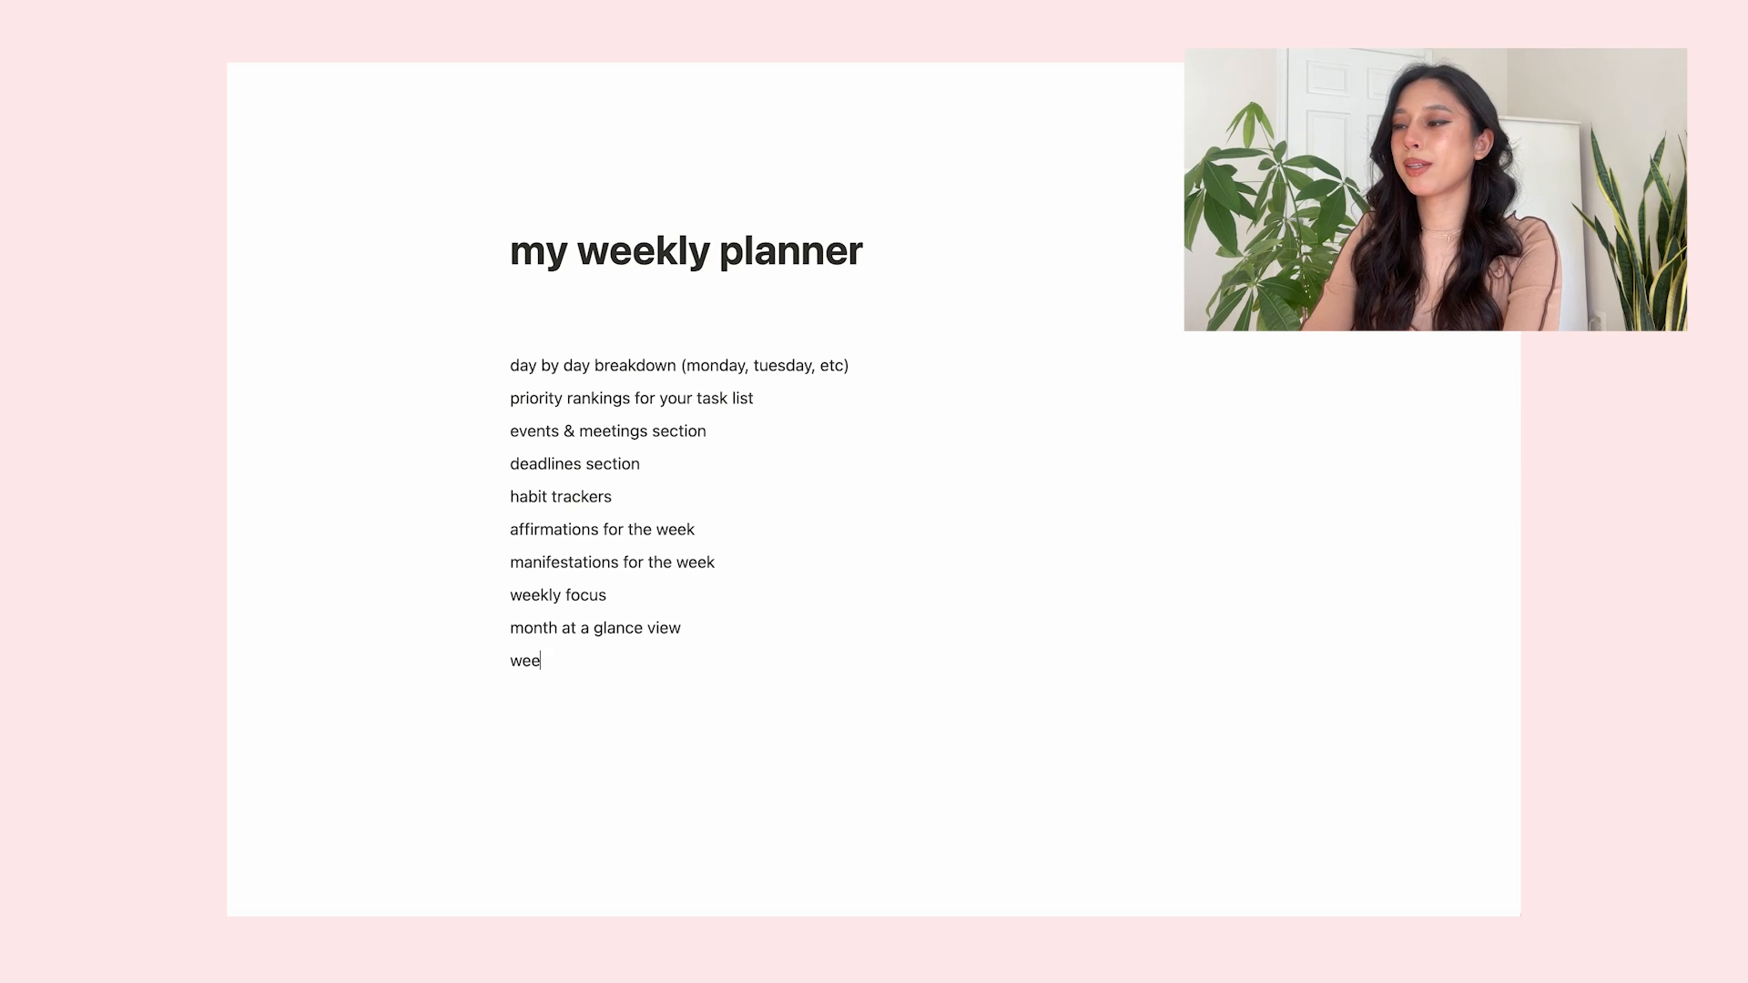
pyautogui.write('kly review you')
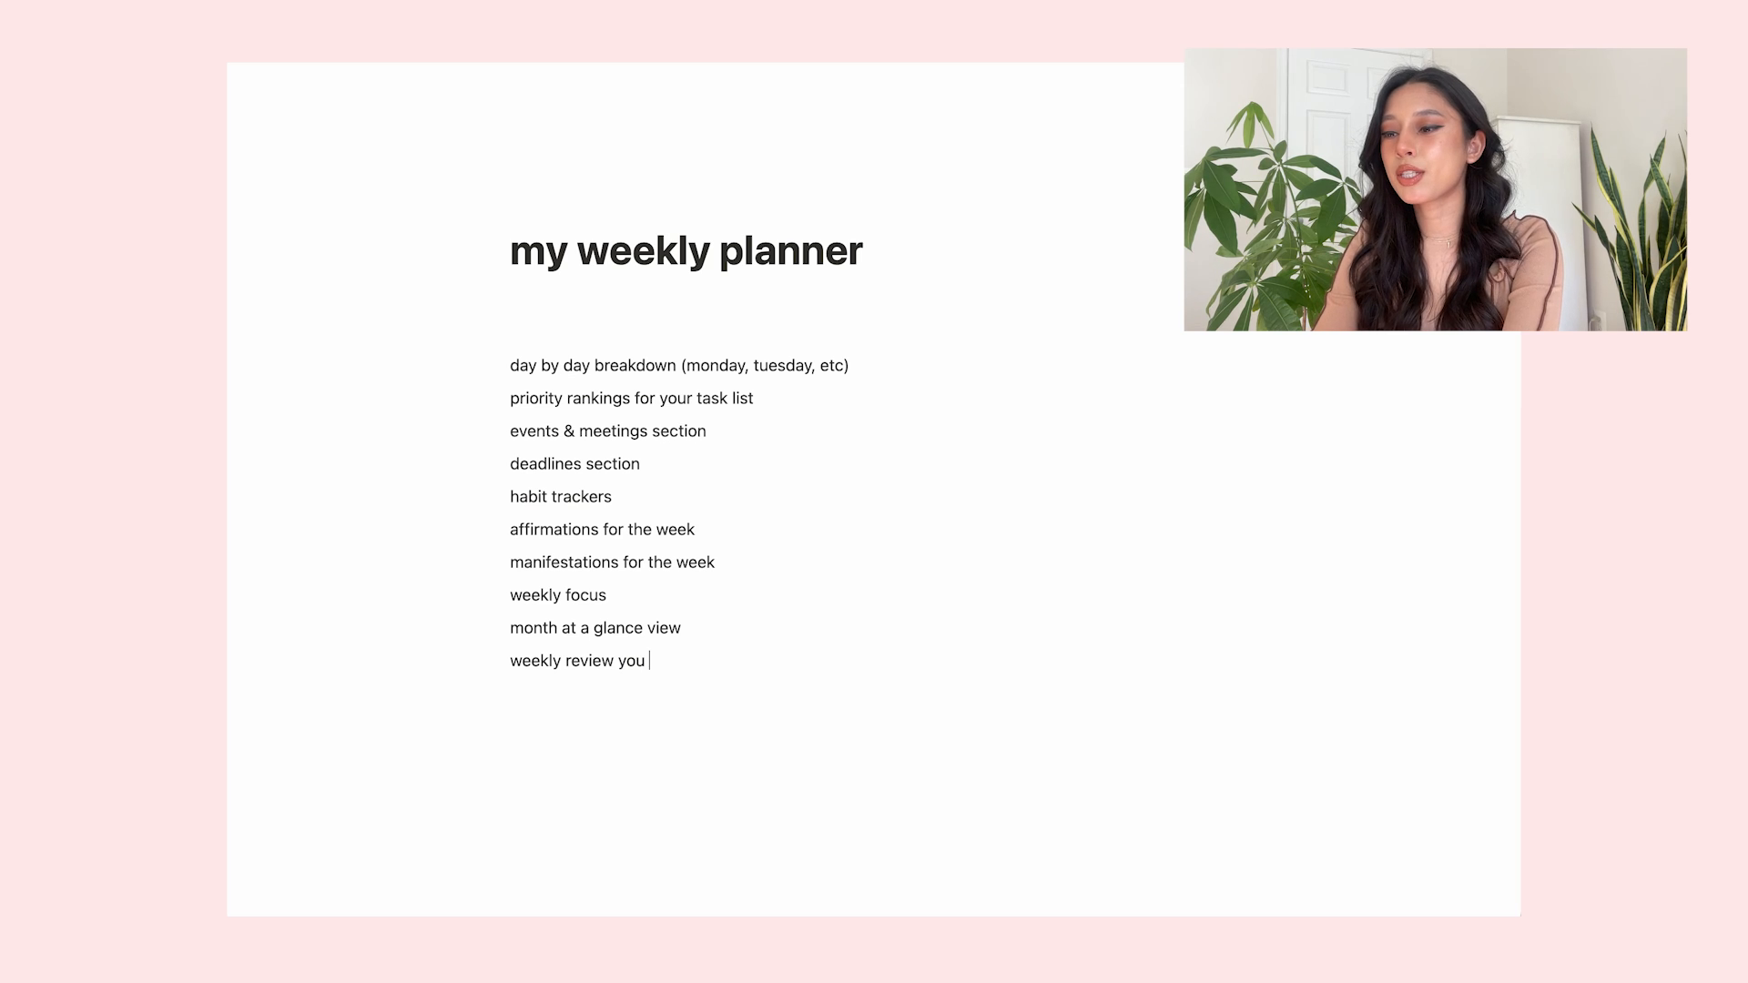
pyautogui.write(' do at the end of each week')
pyautogui.press('Return')
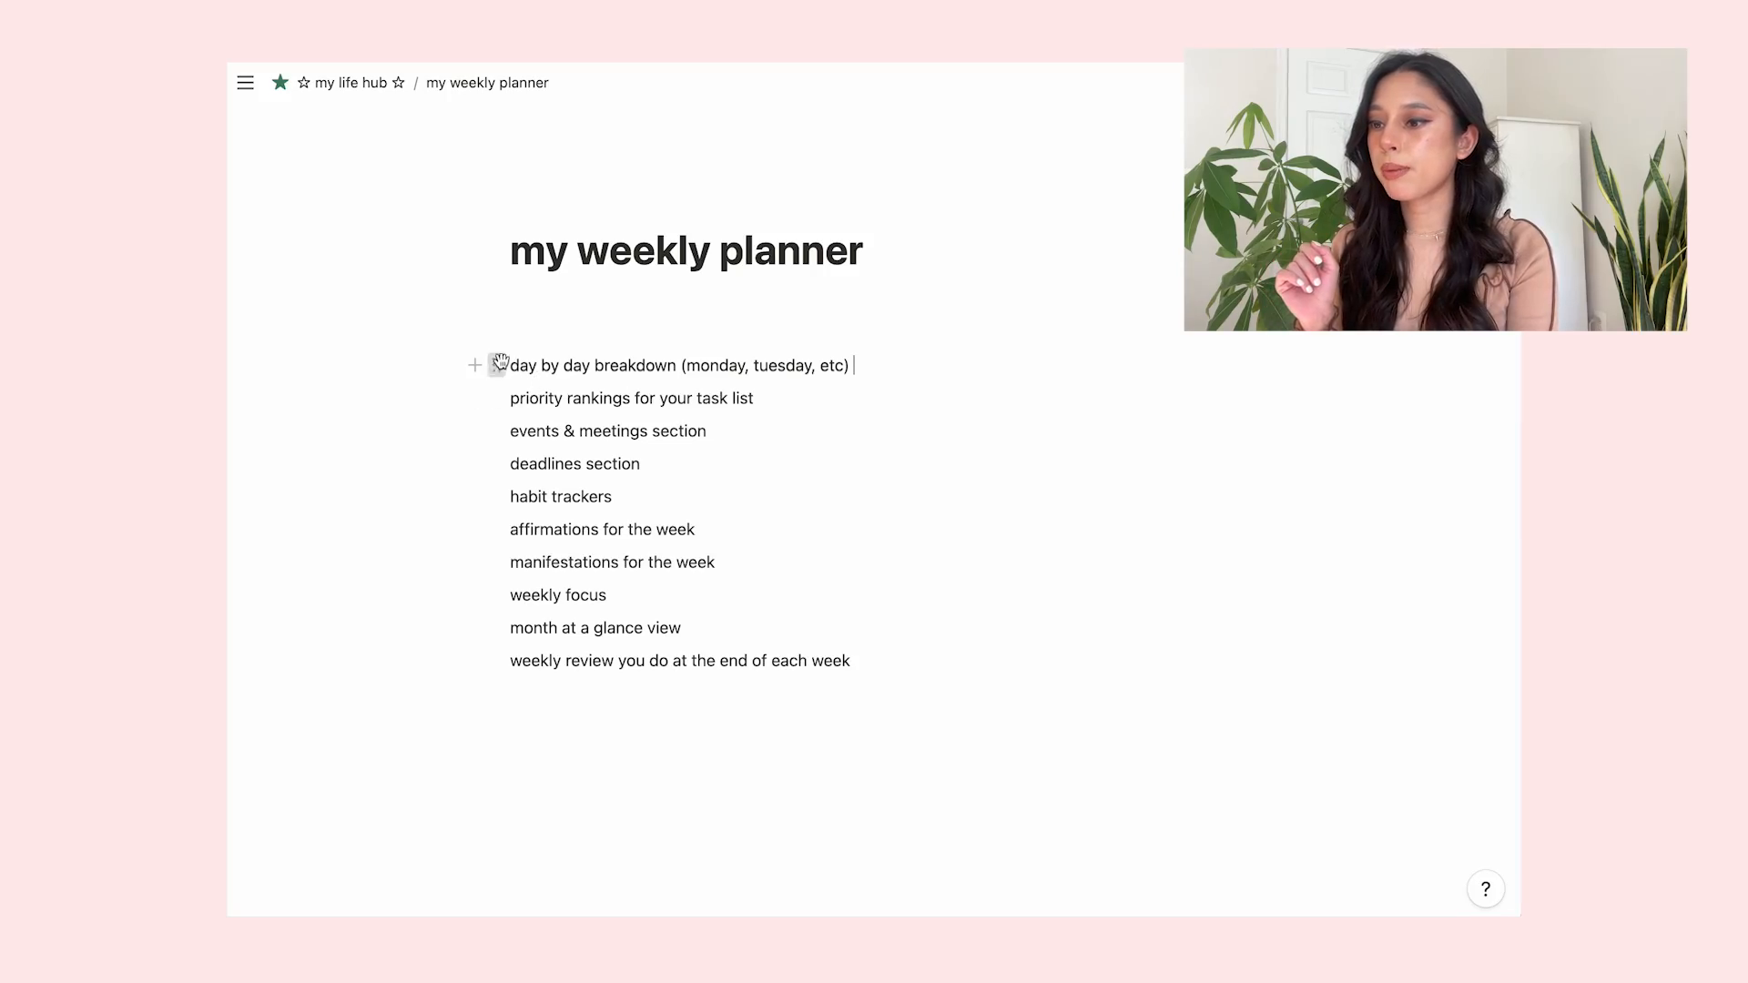
# - Move the day by day breakdown, priority rankings and "events & meetings section" lines above the empty line at the top of the list
pyautogui.moveTo(497, 365); pyautogui.dragTo(499, 326)
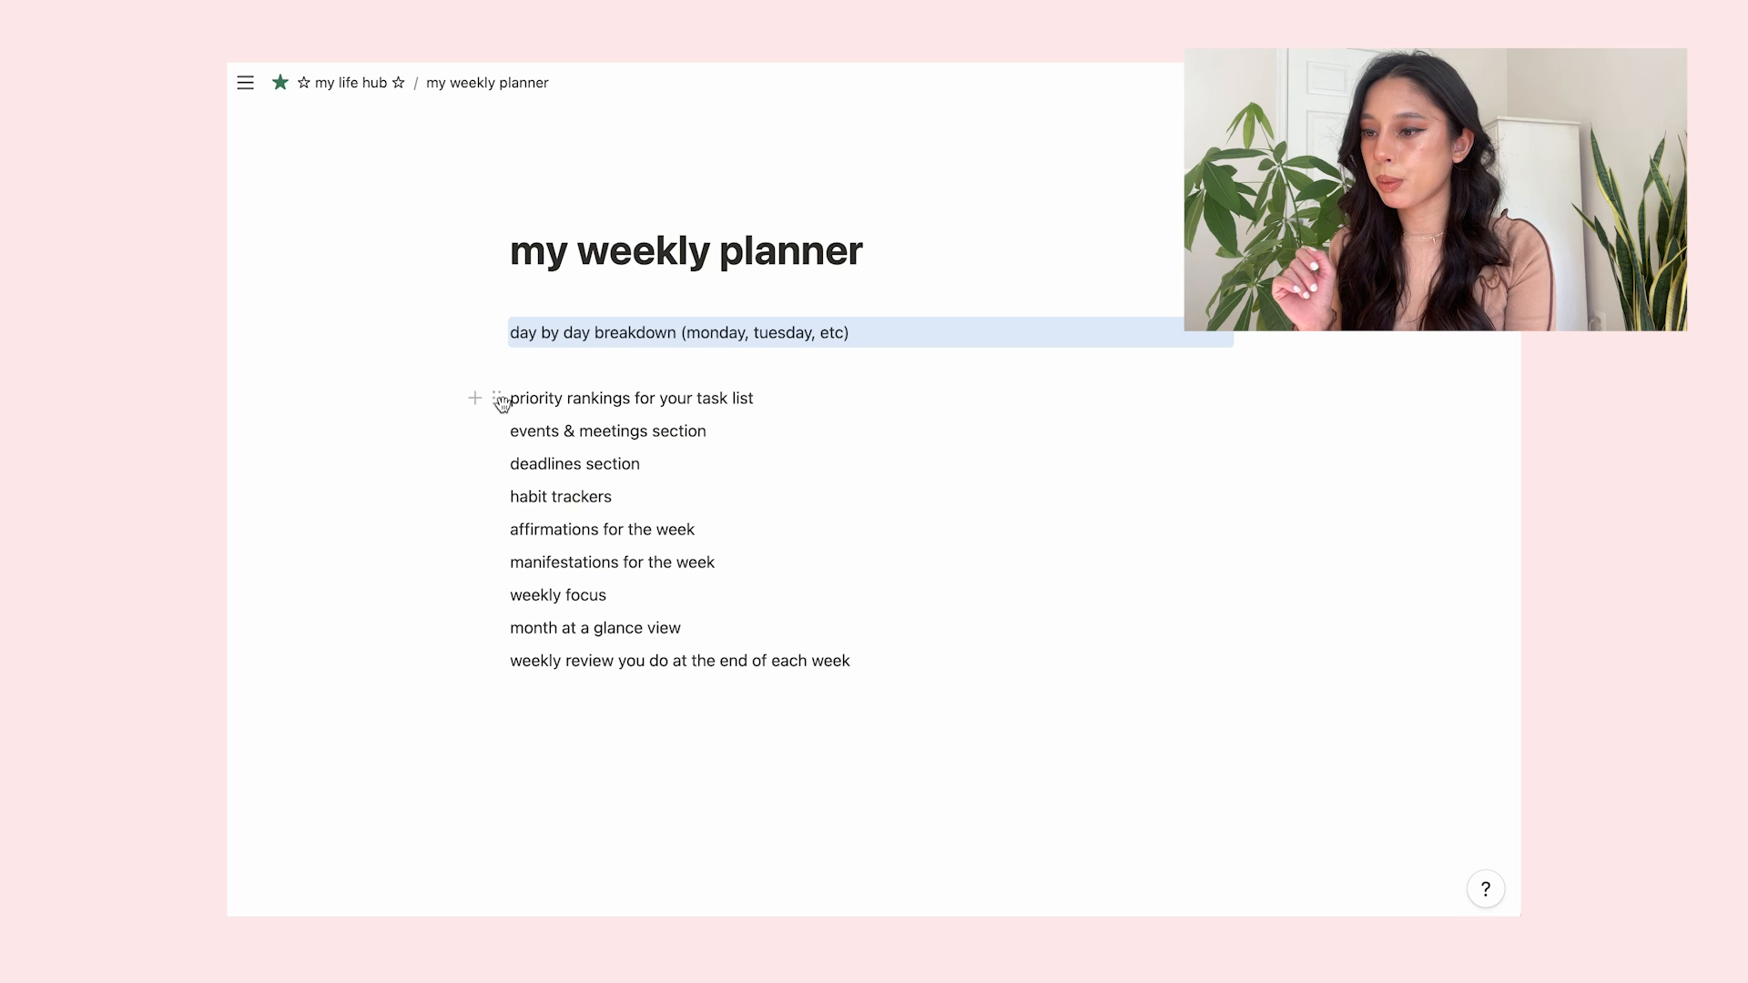
pyautogui.moveTo(513, 389); pyautogui.dragTo(515, 351)
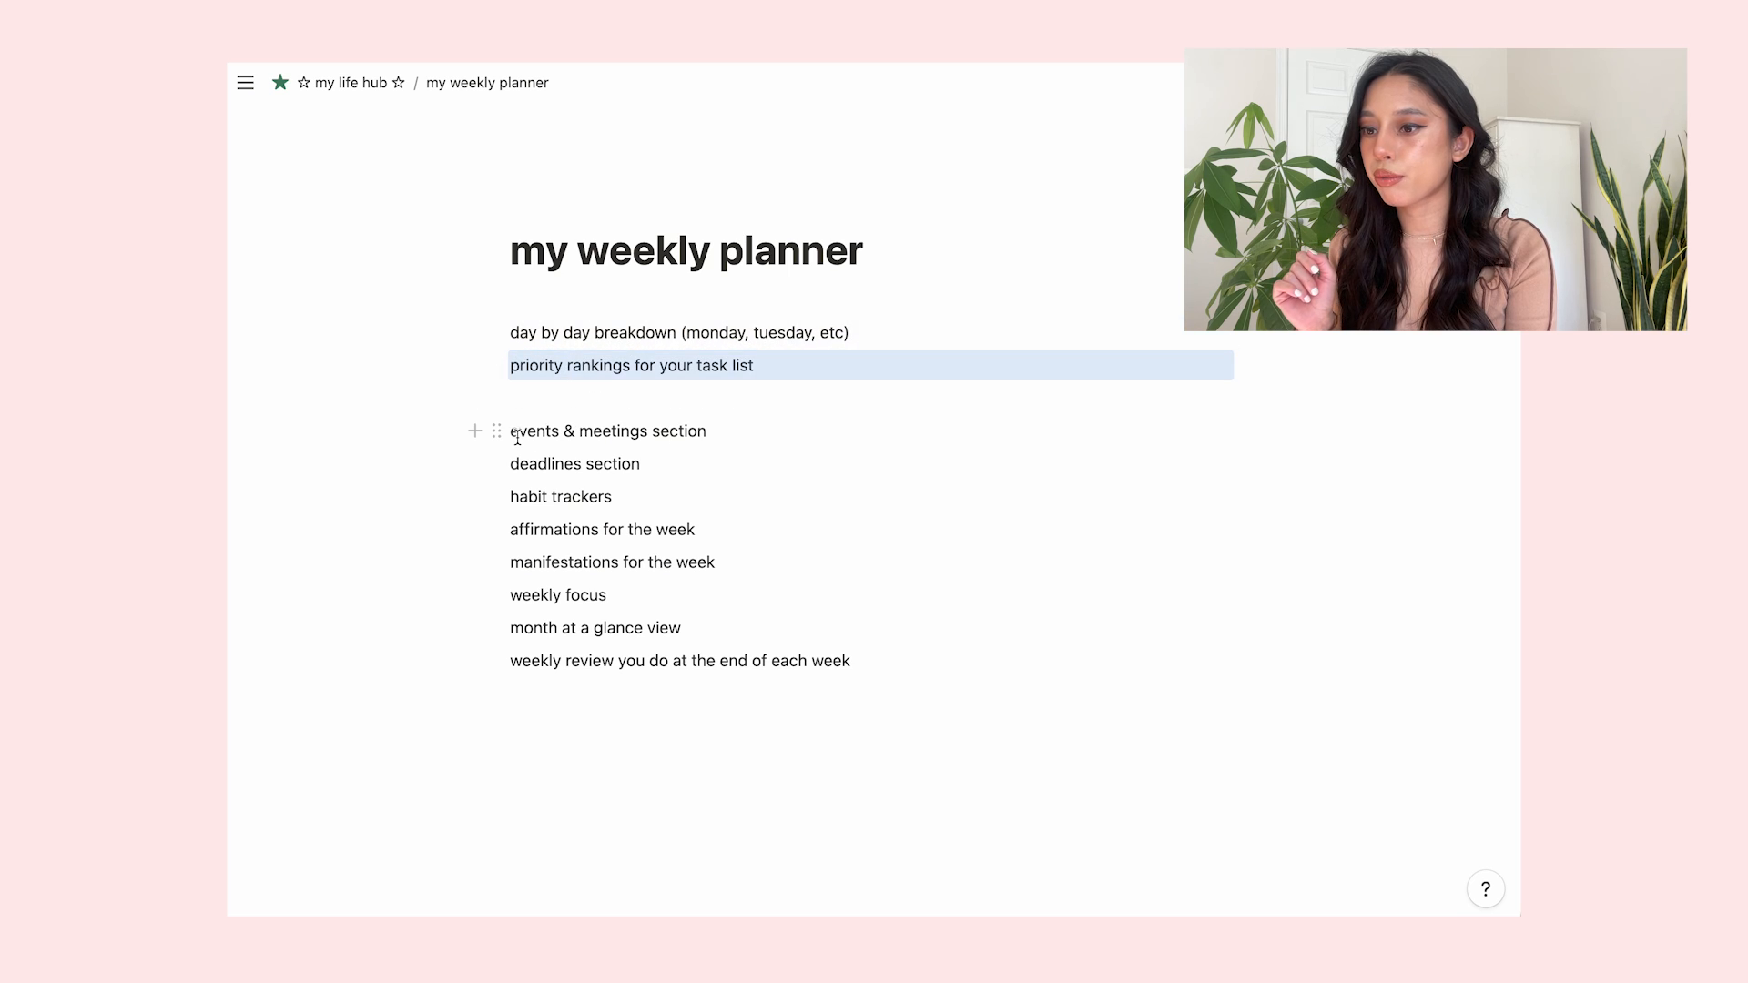
pyautogui.moveTo(499, 430); pyautogui.dragTo(511, 382)
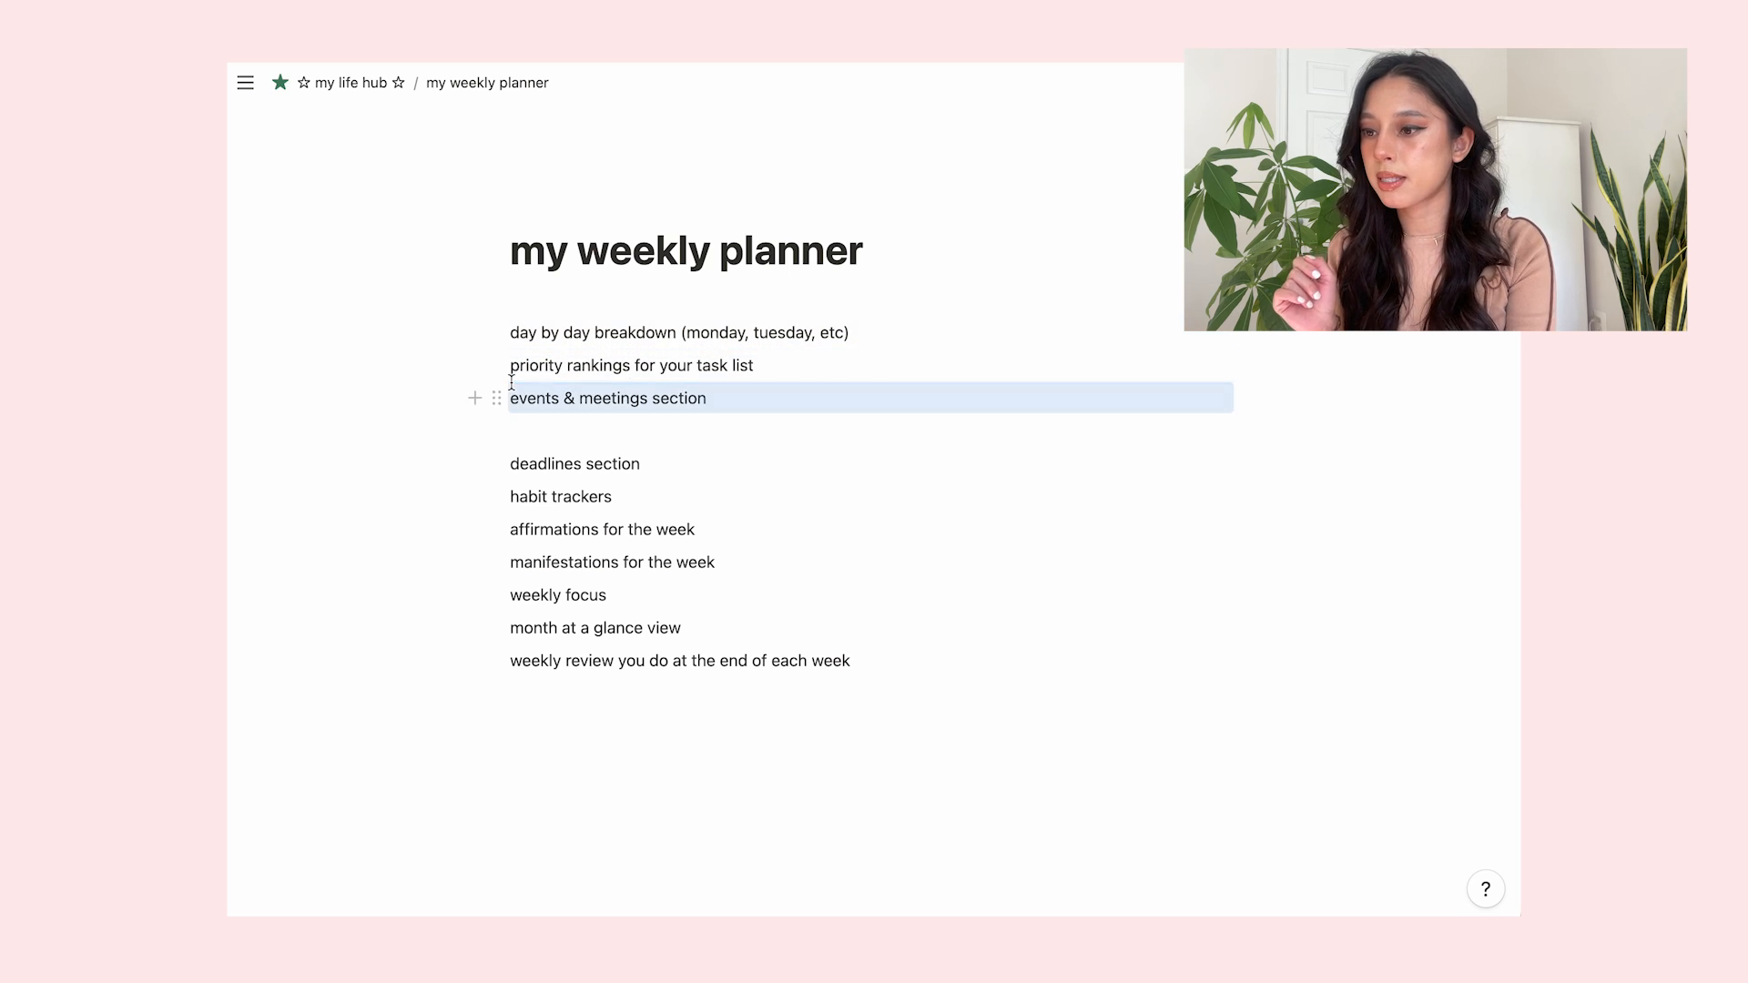
pyautogui.click(580, 465)
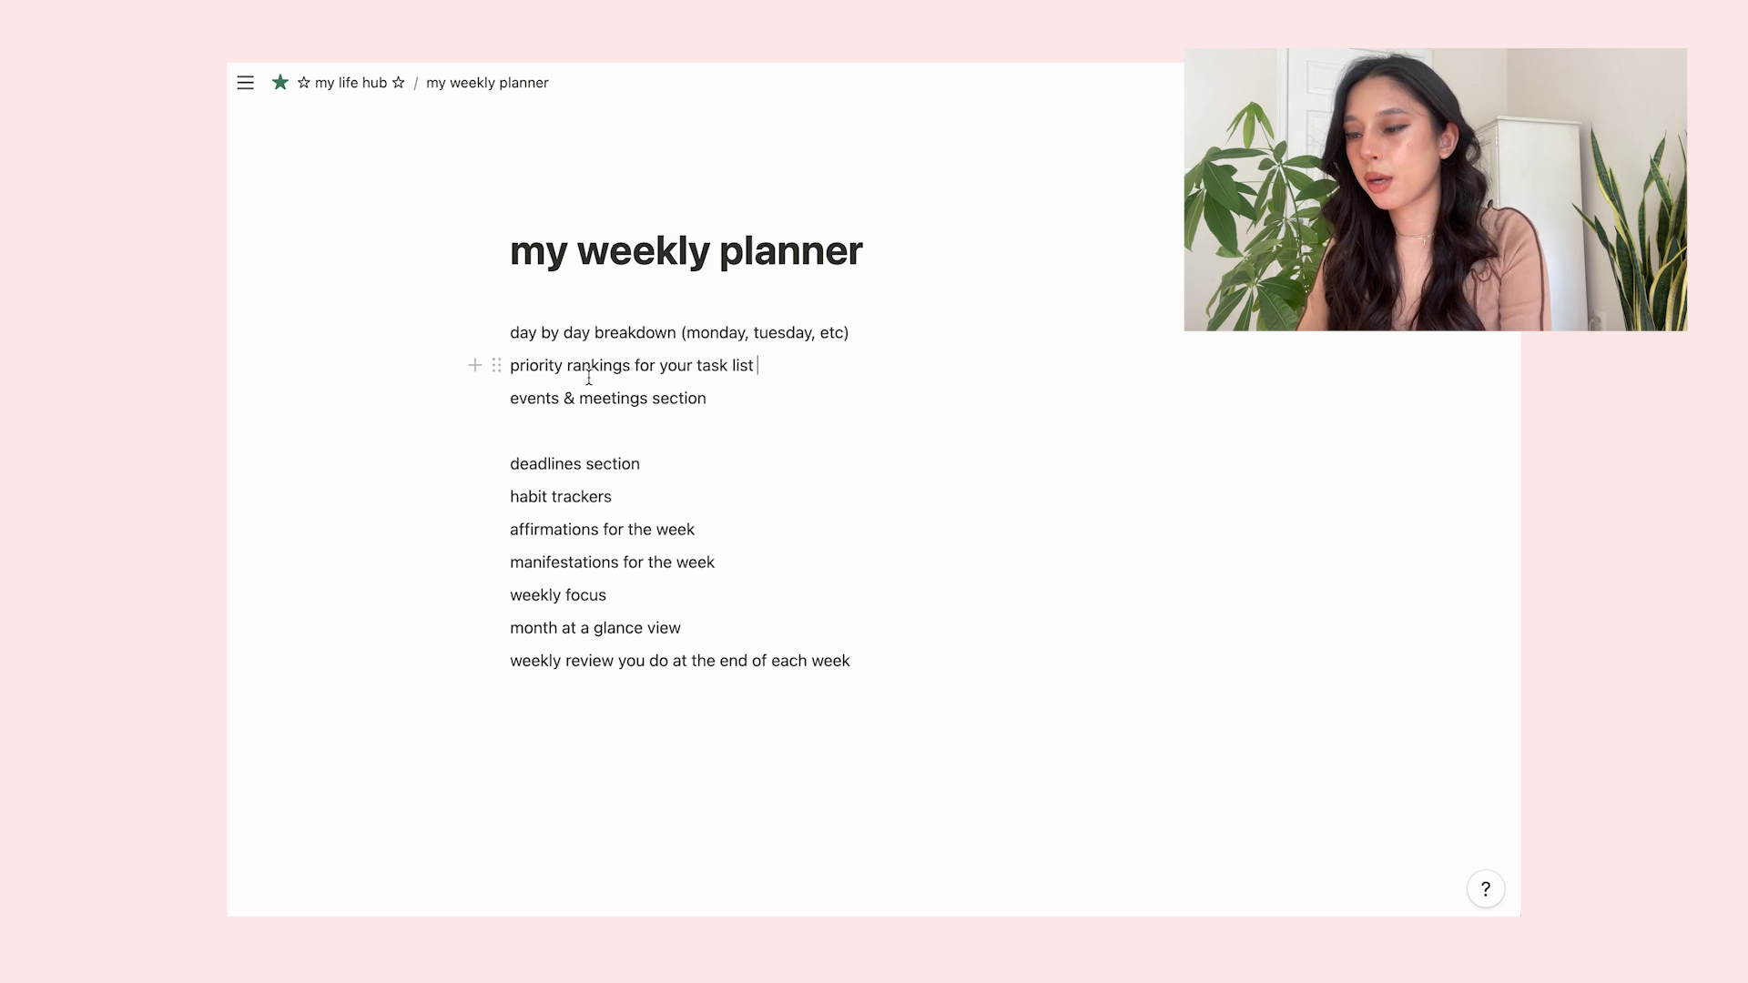
# - Move "deadlines section" below the list under a new line "save for later:" and remove the empty line above "habit trackers"
pyautogui.moveTo(497, 463); pyautogui.dragTo(523, 730)
pyautogui.click(544, 670)
pyautogui.press('Return')
pyautogui.write('save ')
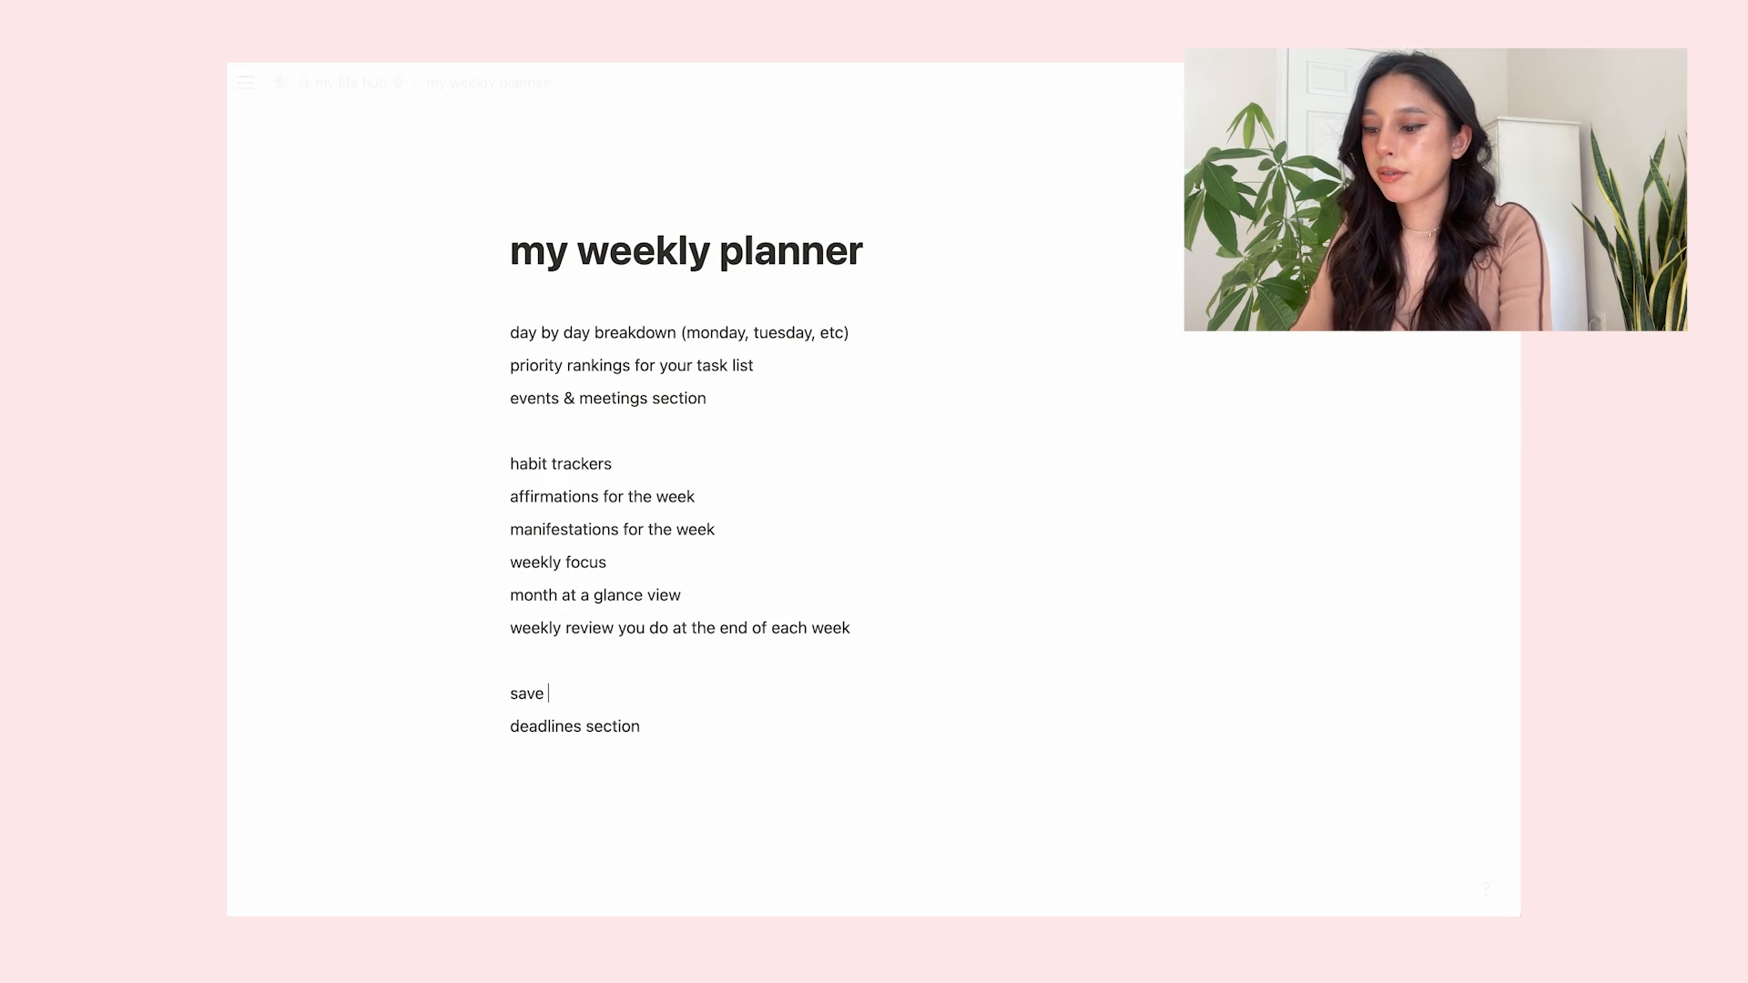
pyautogui.write('for later:')
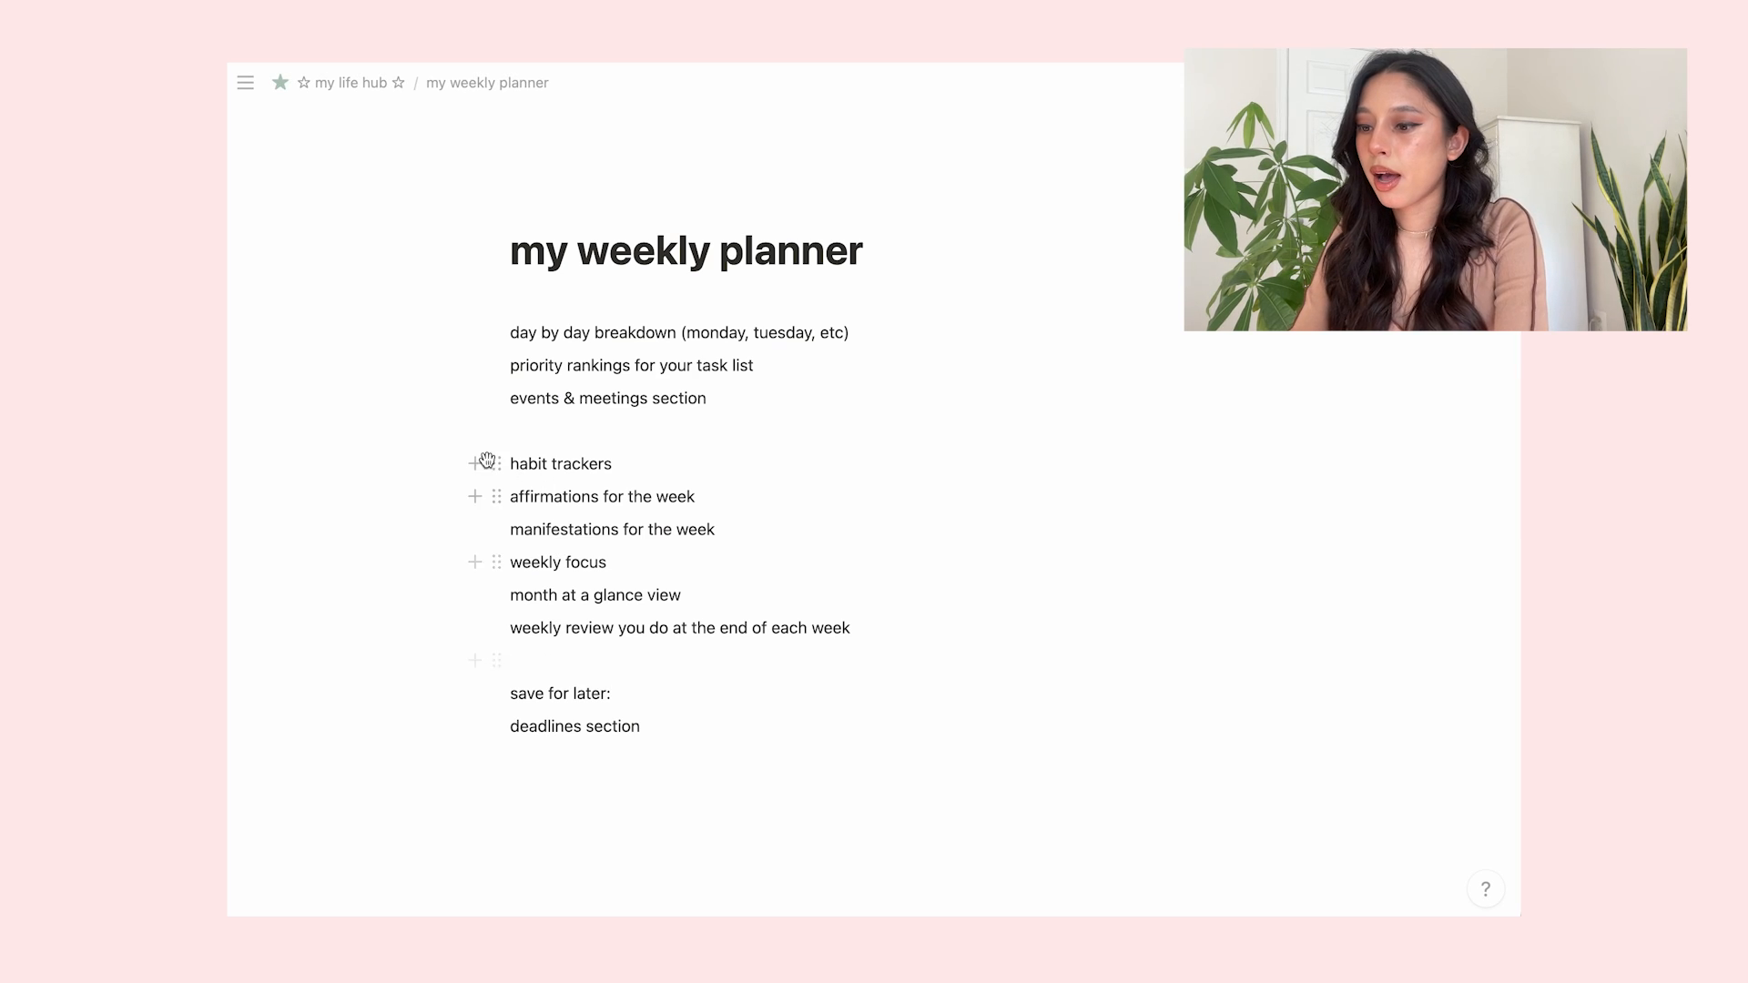
pyautogui.click(523, 431)
pyautogui.press('BackSpace')
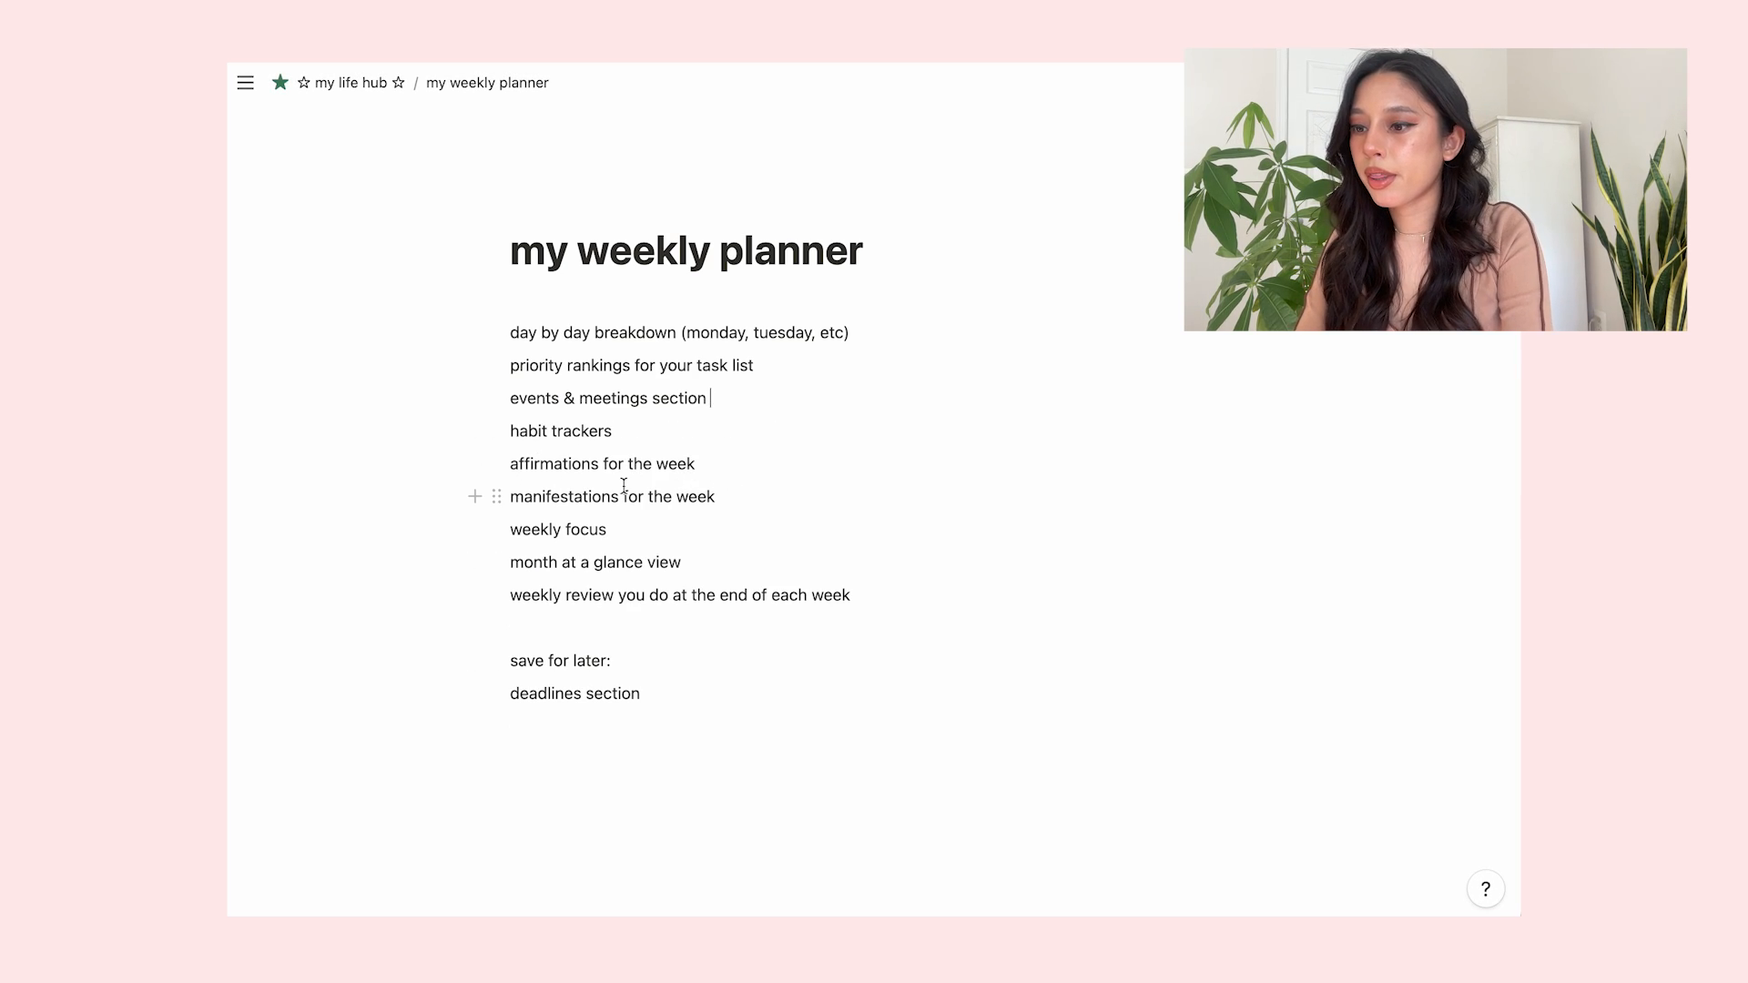
# - Move "manifestations for the week" below "deadlines section" in the "save for later:" group and select that group's text
pyautogui.moveTo(492, 496); pyautogui.dragTo(511, 722)
pyautogui.click(685, 530)
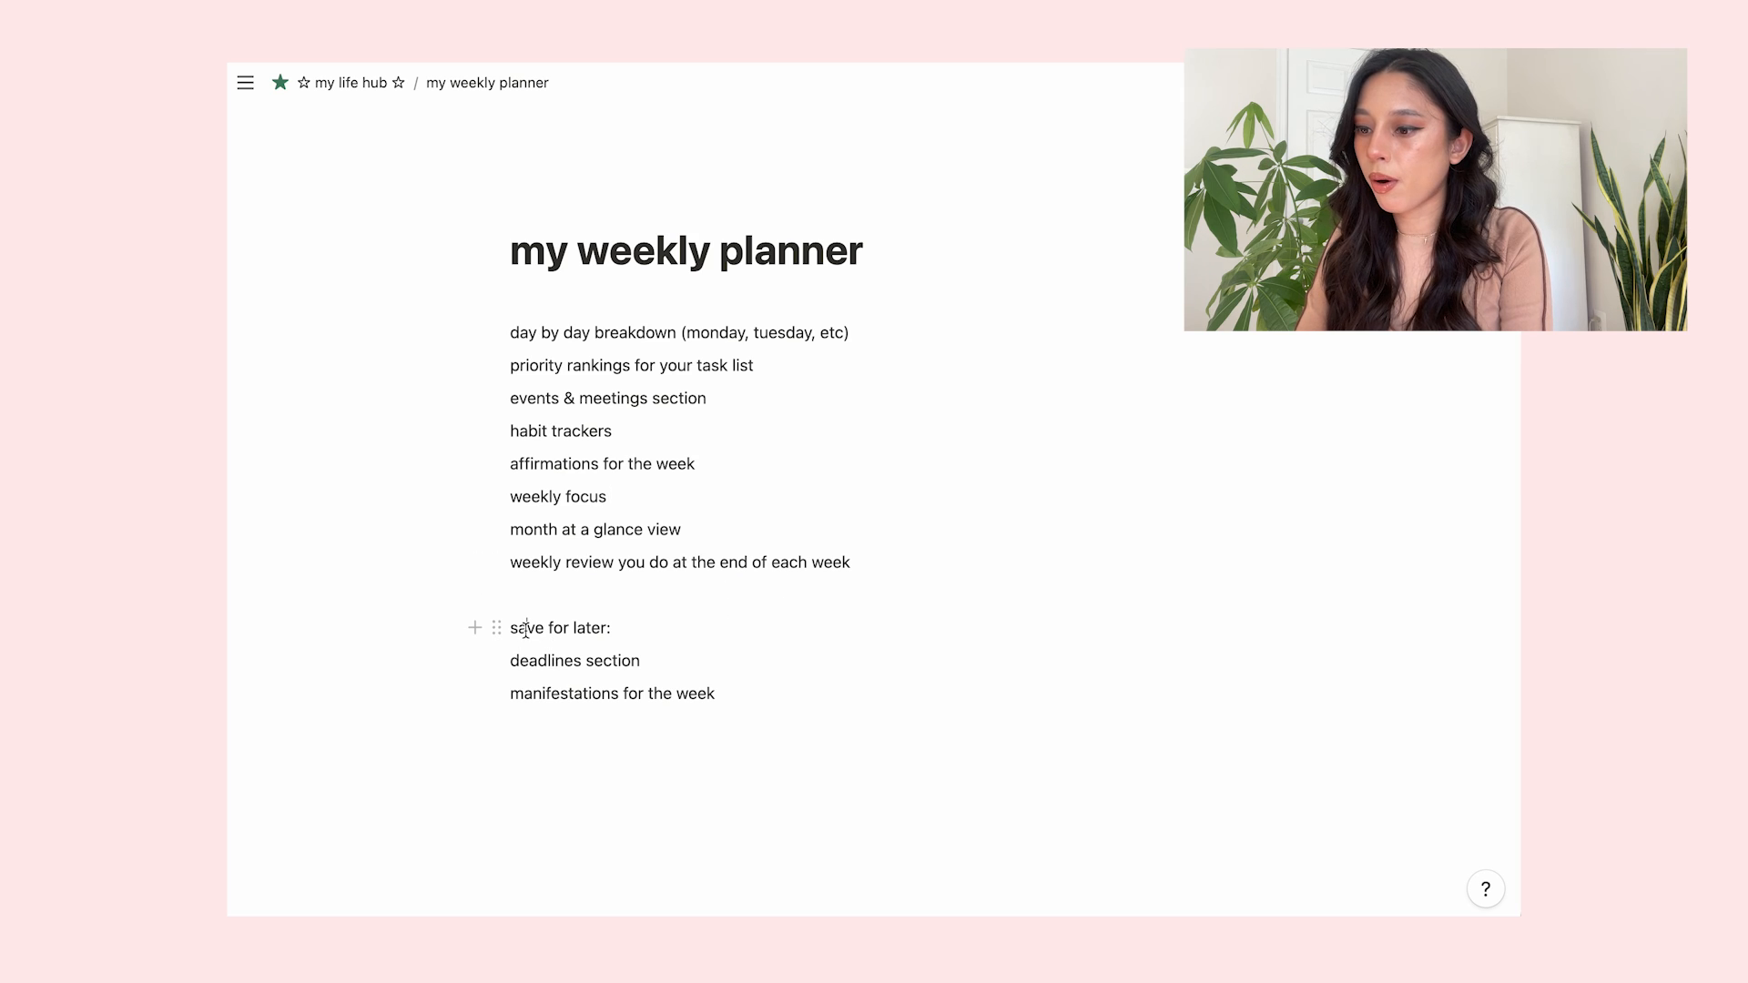
pyautogui.moveTo(527, 628); pyautogui.dragTo(646, 666)
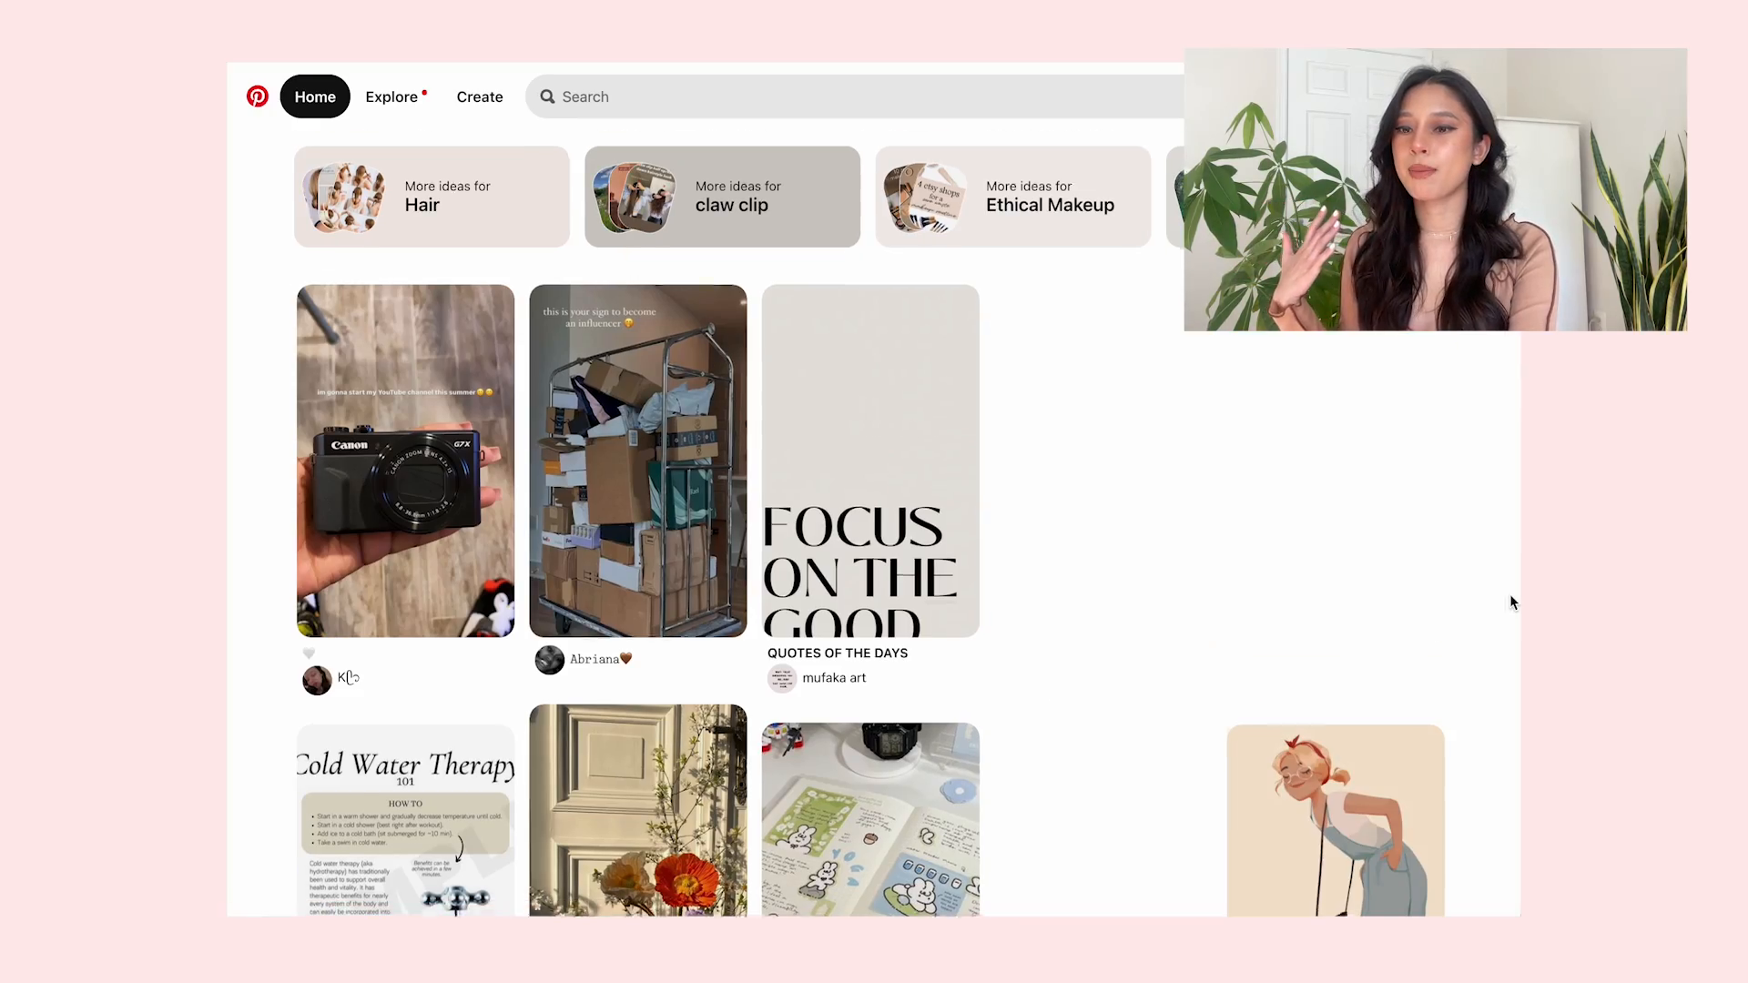
# - Switch to Pinterest and browse the home feed and a board of saved pins for aesthetic illustrations to decorate the planner
pyautogui.scroll(-8, 1509, 597)
pyautogui.scroll(-10, 1510, 602)
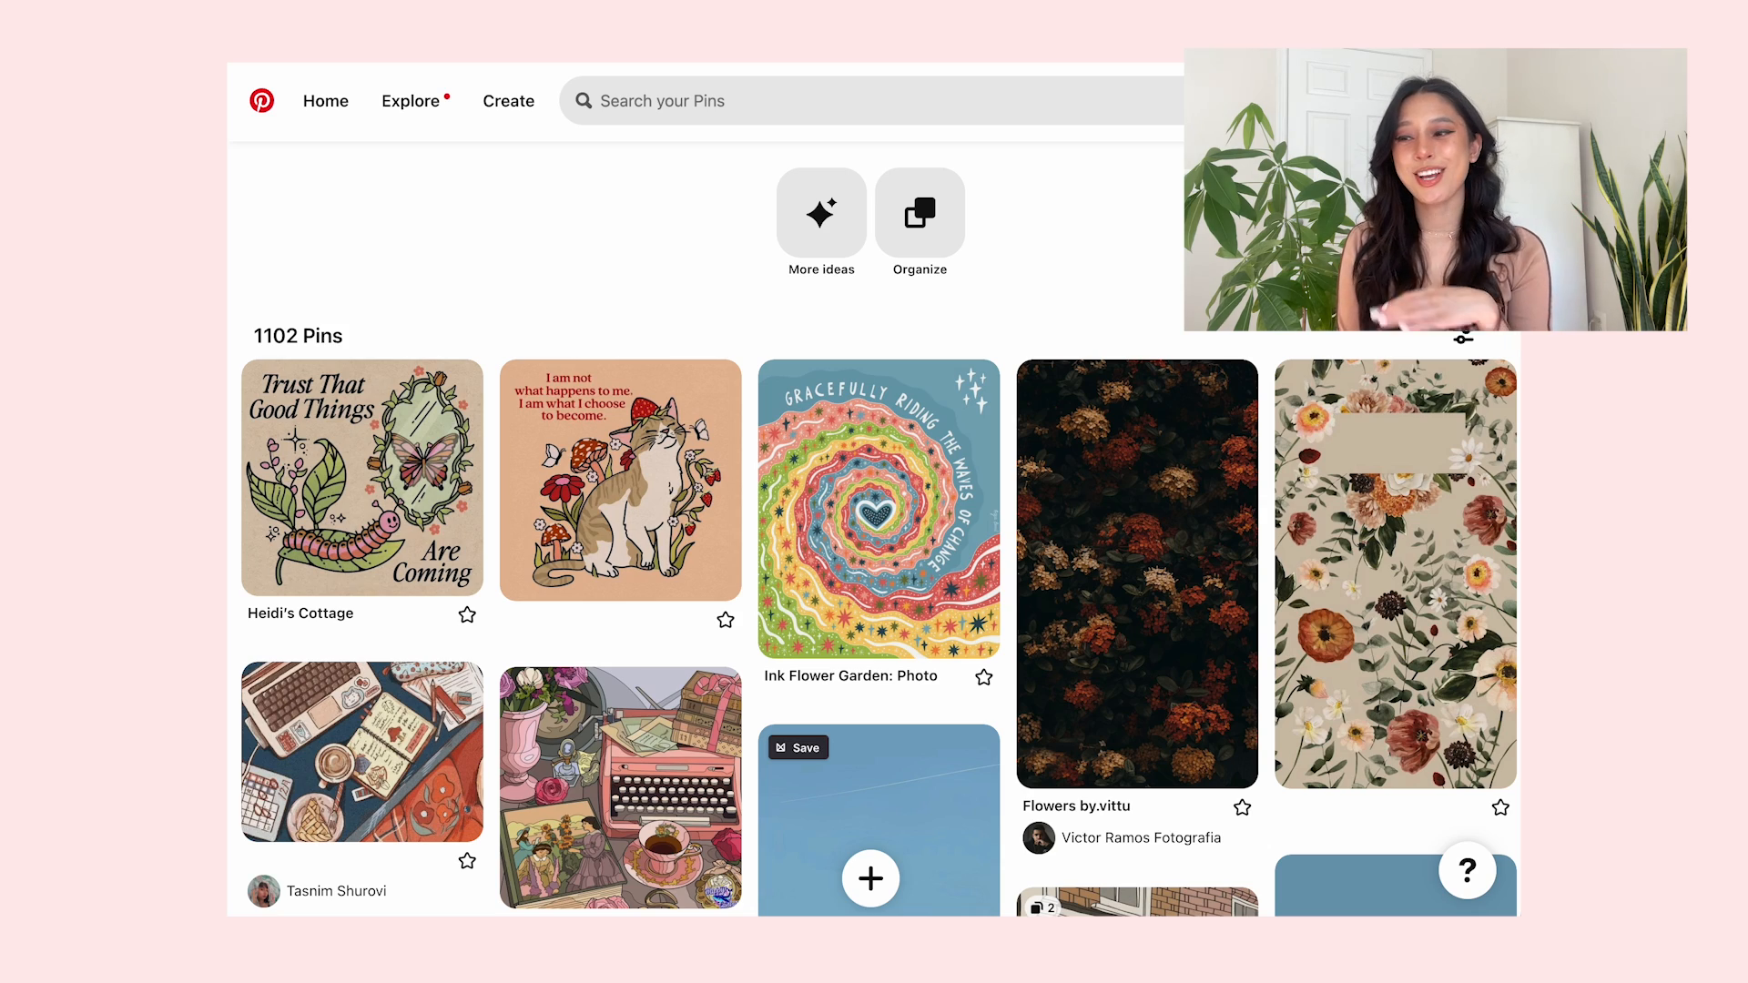
pyautogui.scroll(-2, 880, 530)
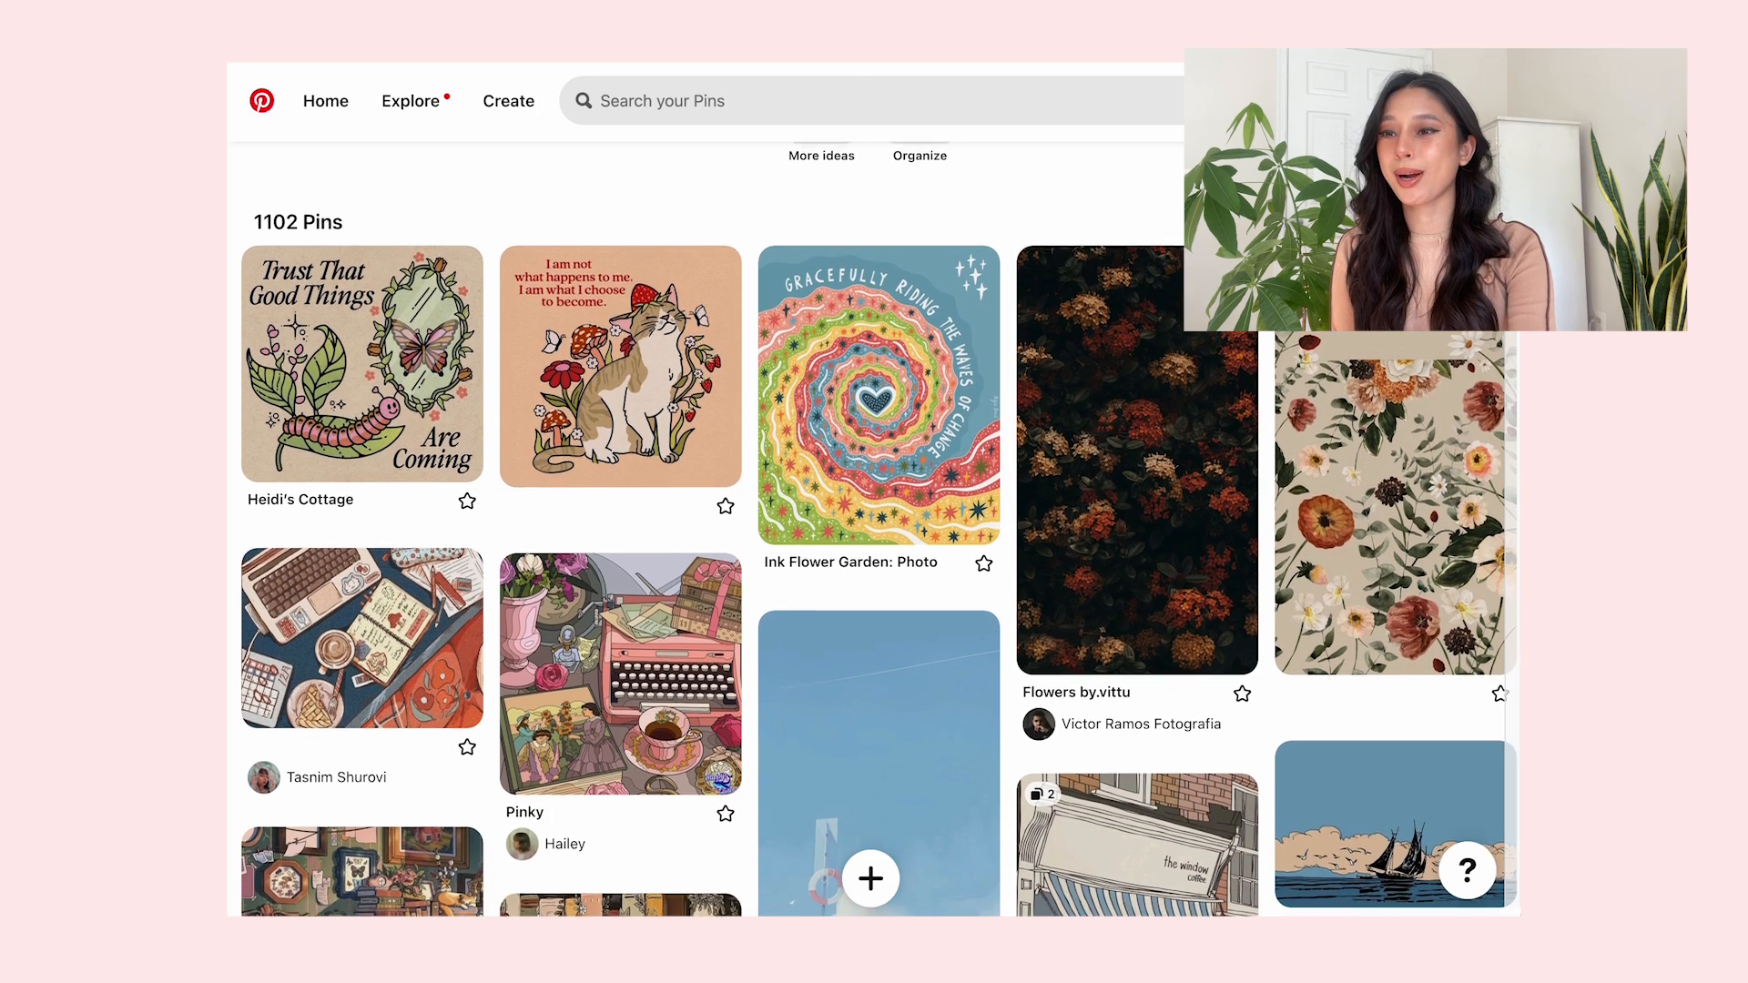
pyautogui.scroll(-1, 881, 530)
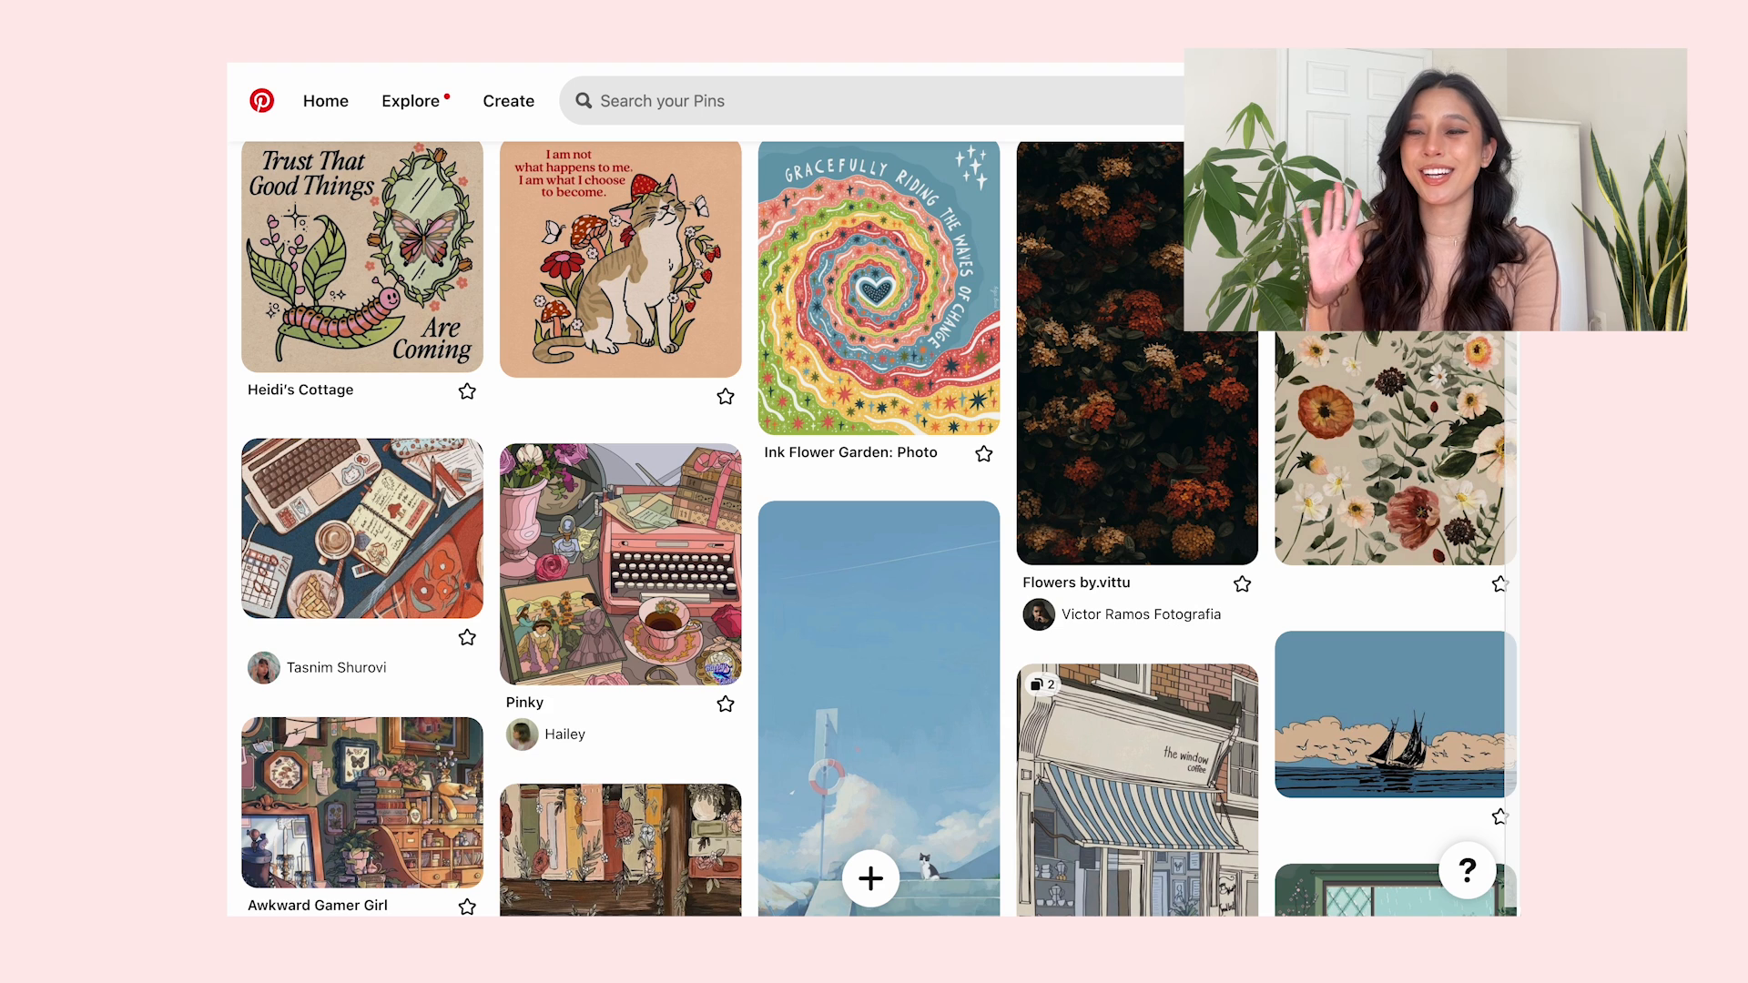
pyautogui.scroll(-2, 880, 528)
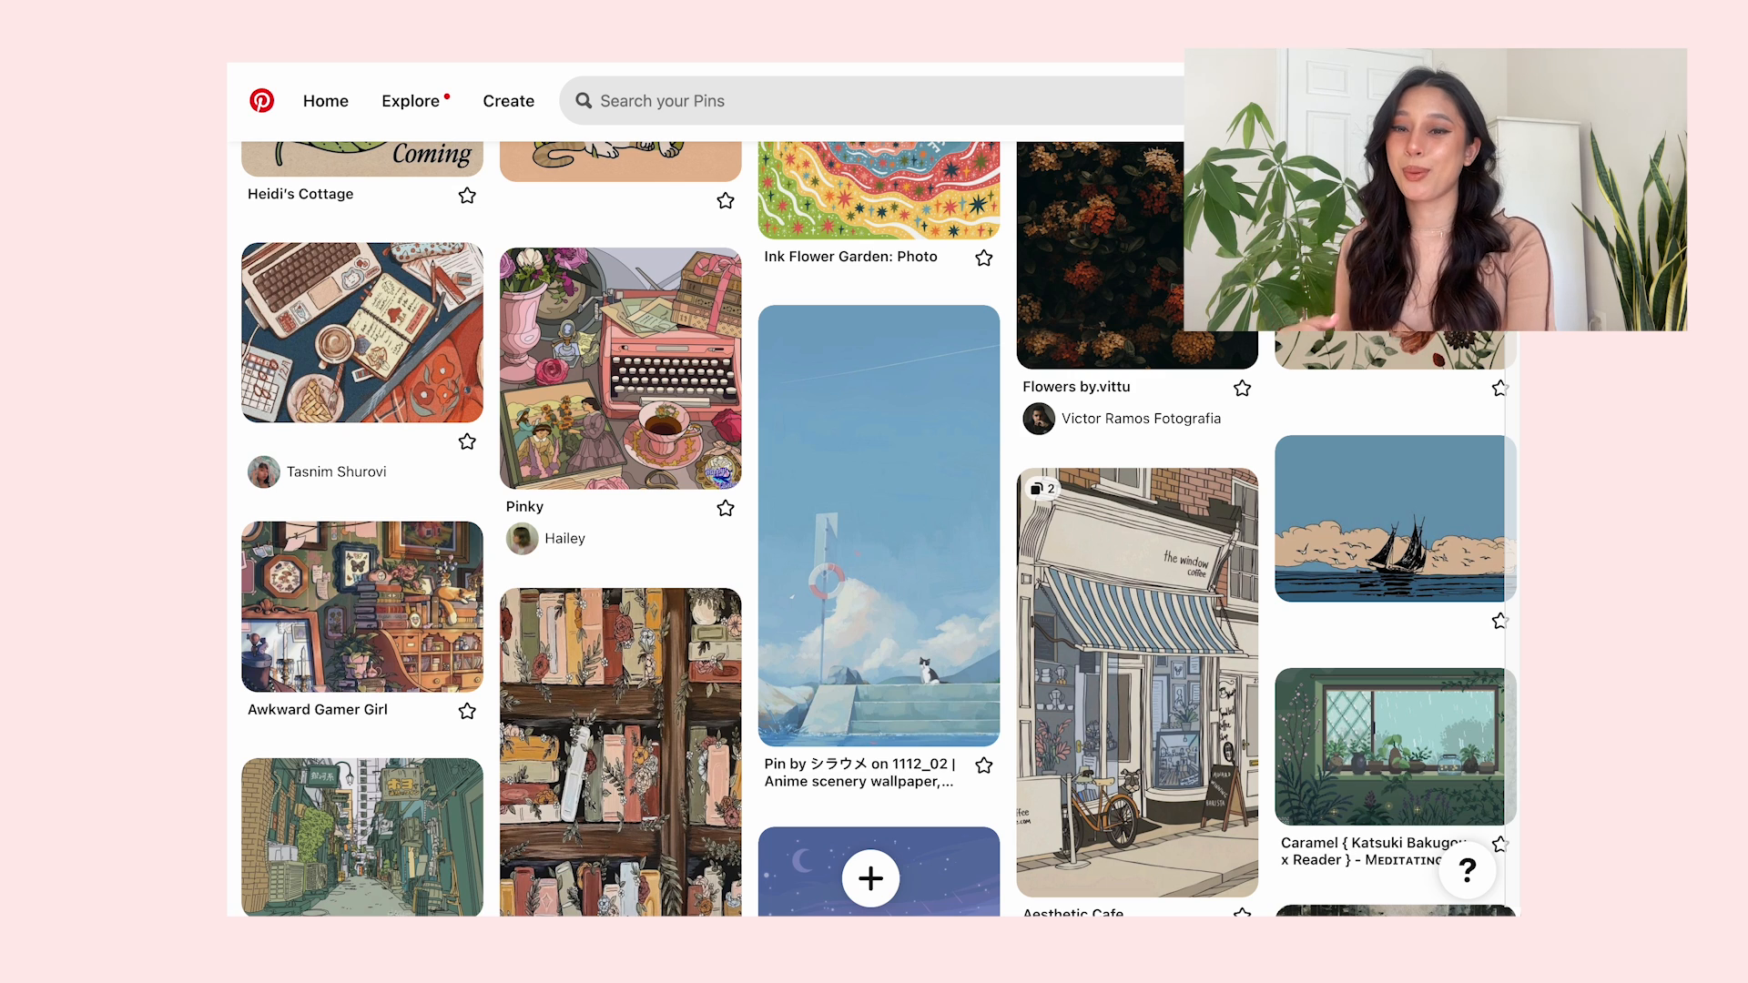
pyautogui.scroll(-2, 879, 528)
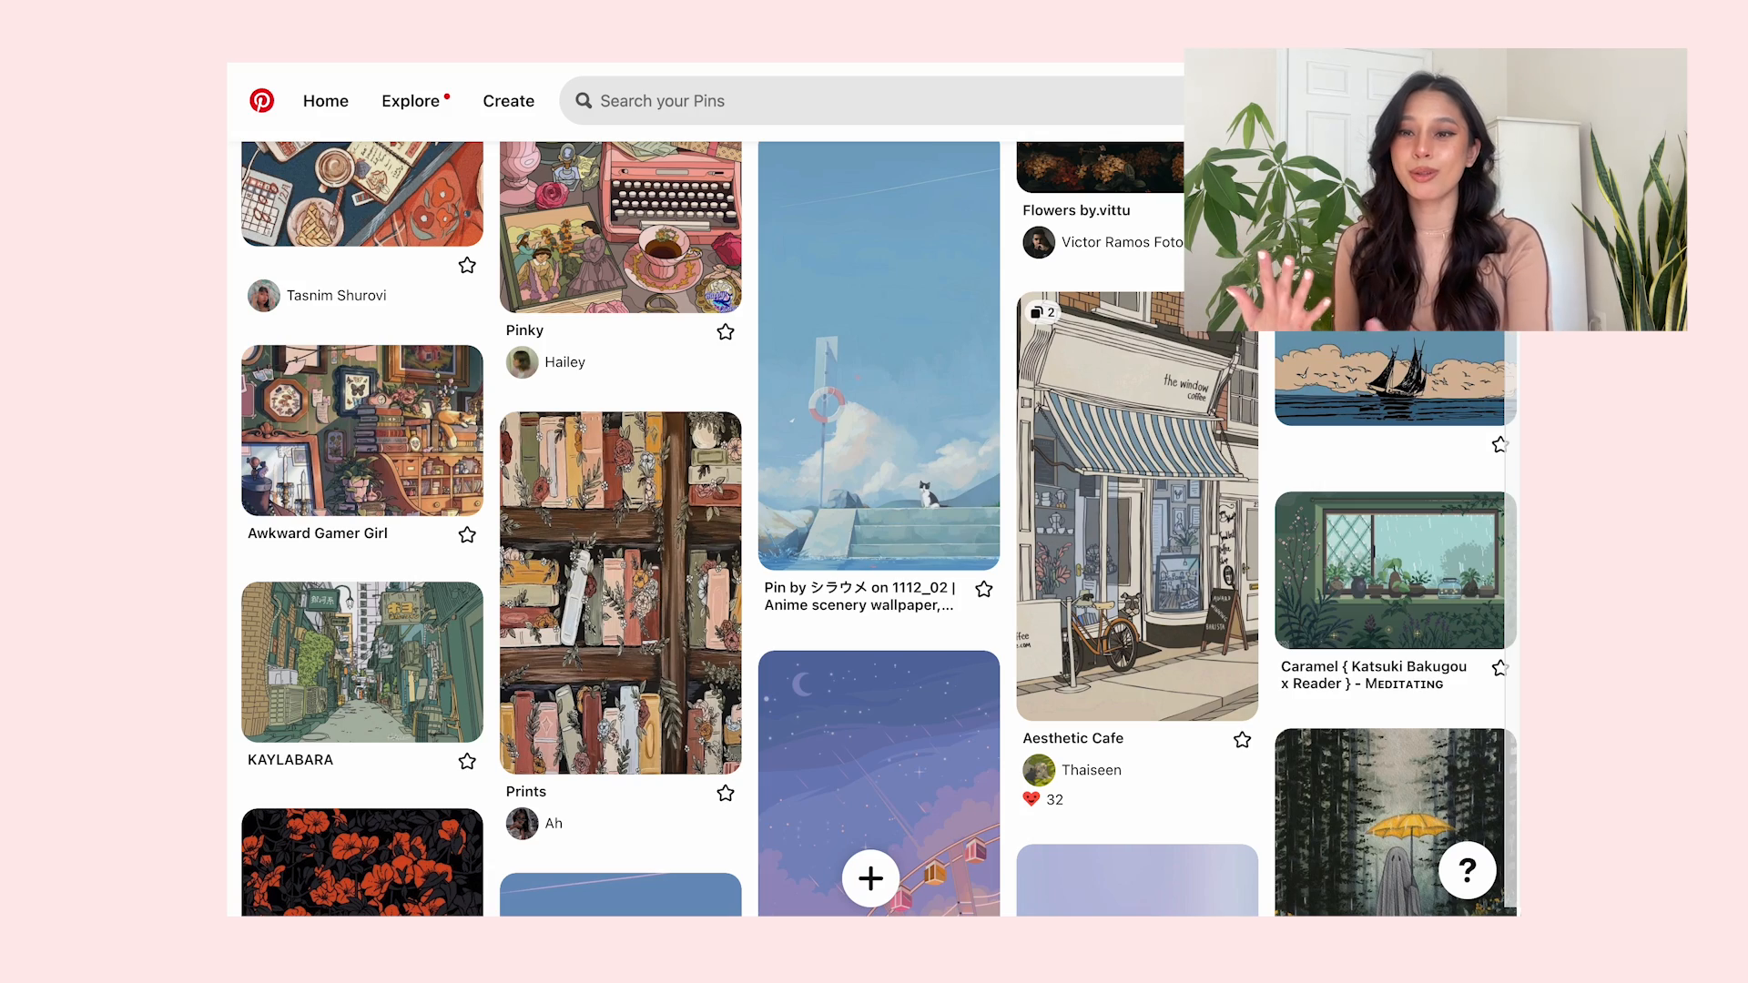
pyautogui.scroll(-6, 879, 528)
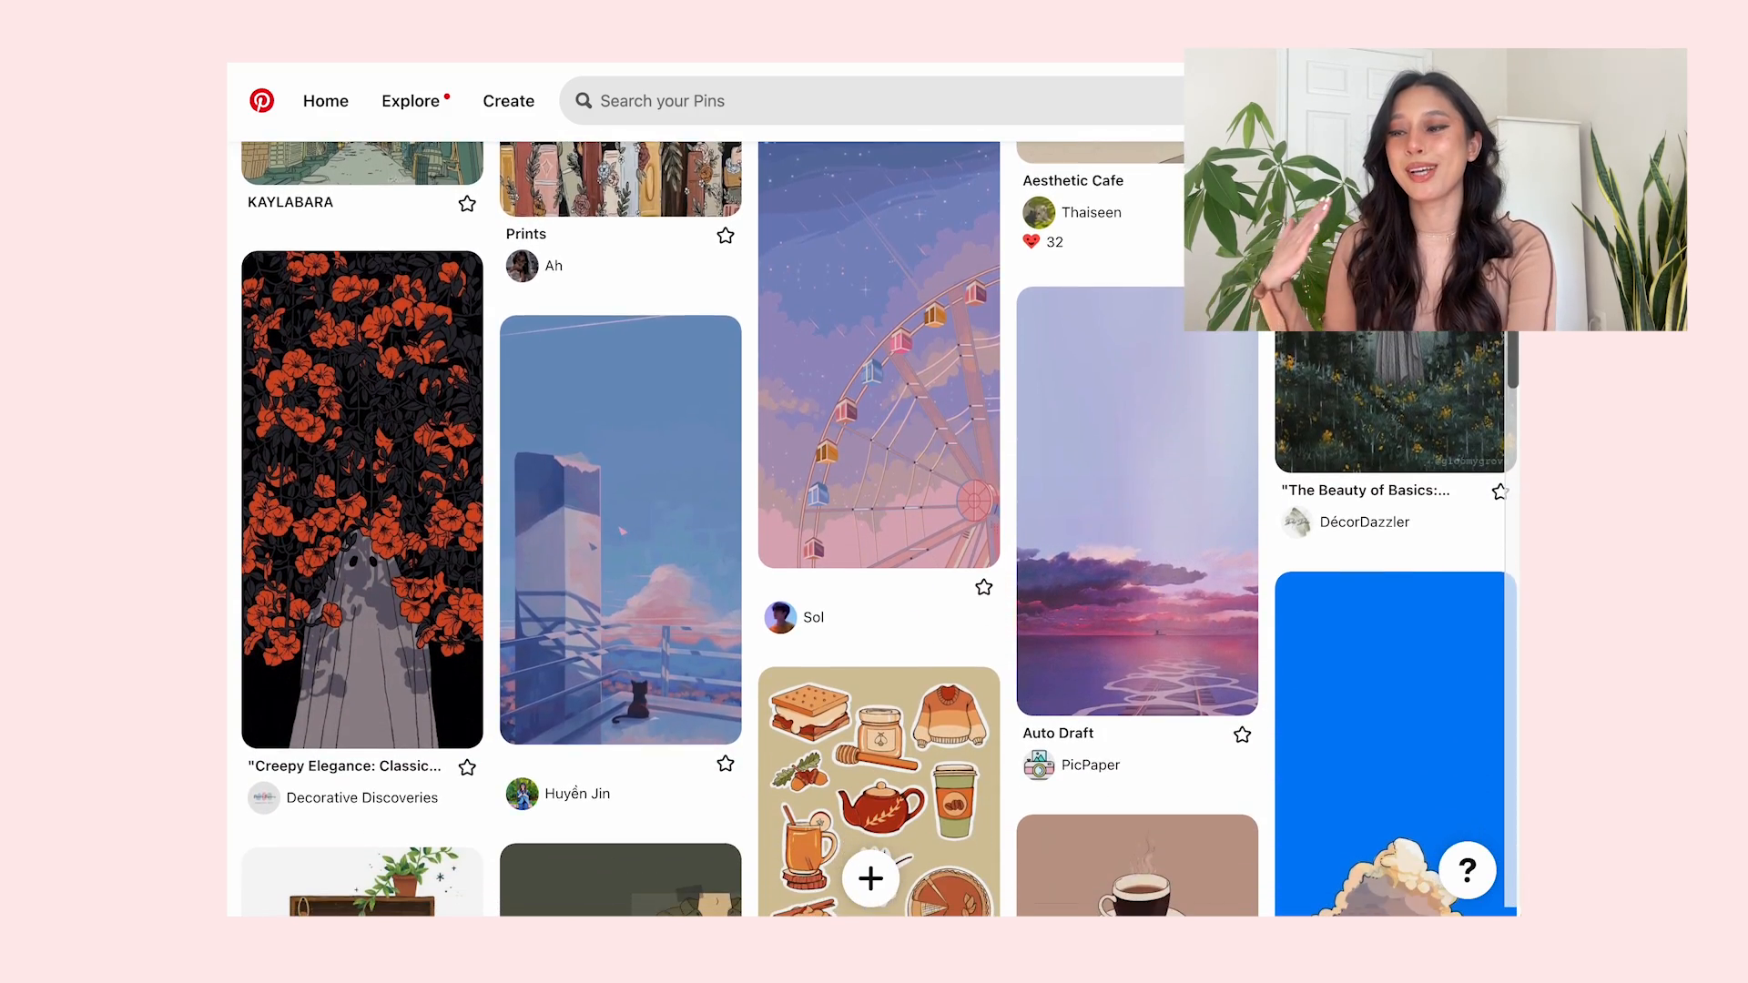
pyautogui.scroll(-7, 1393, 409)
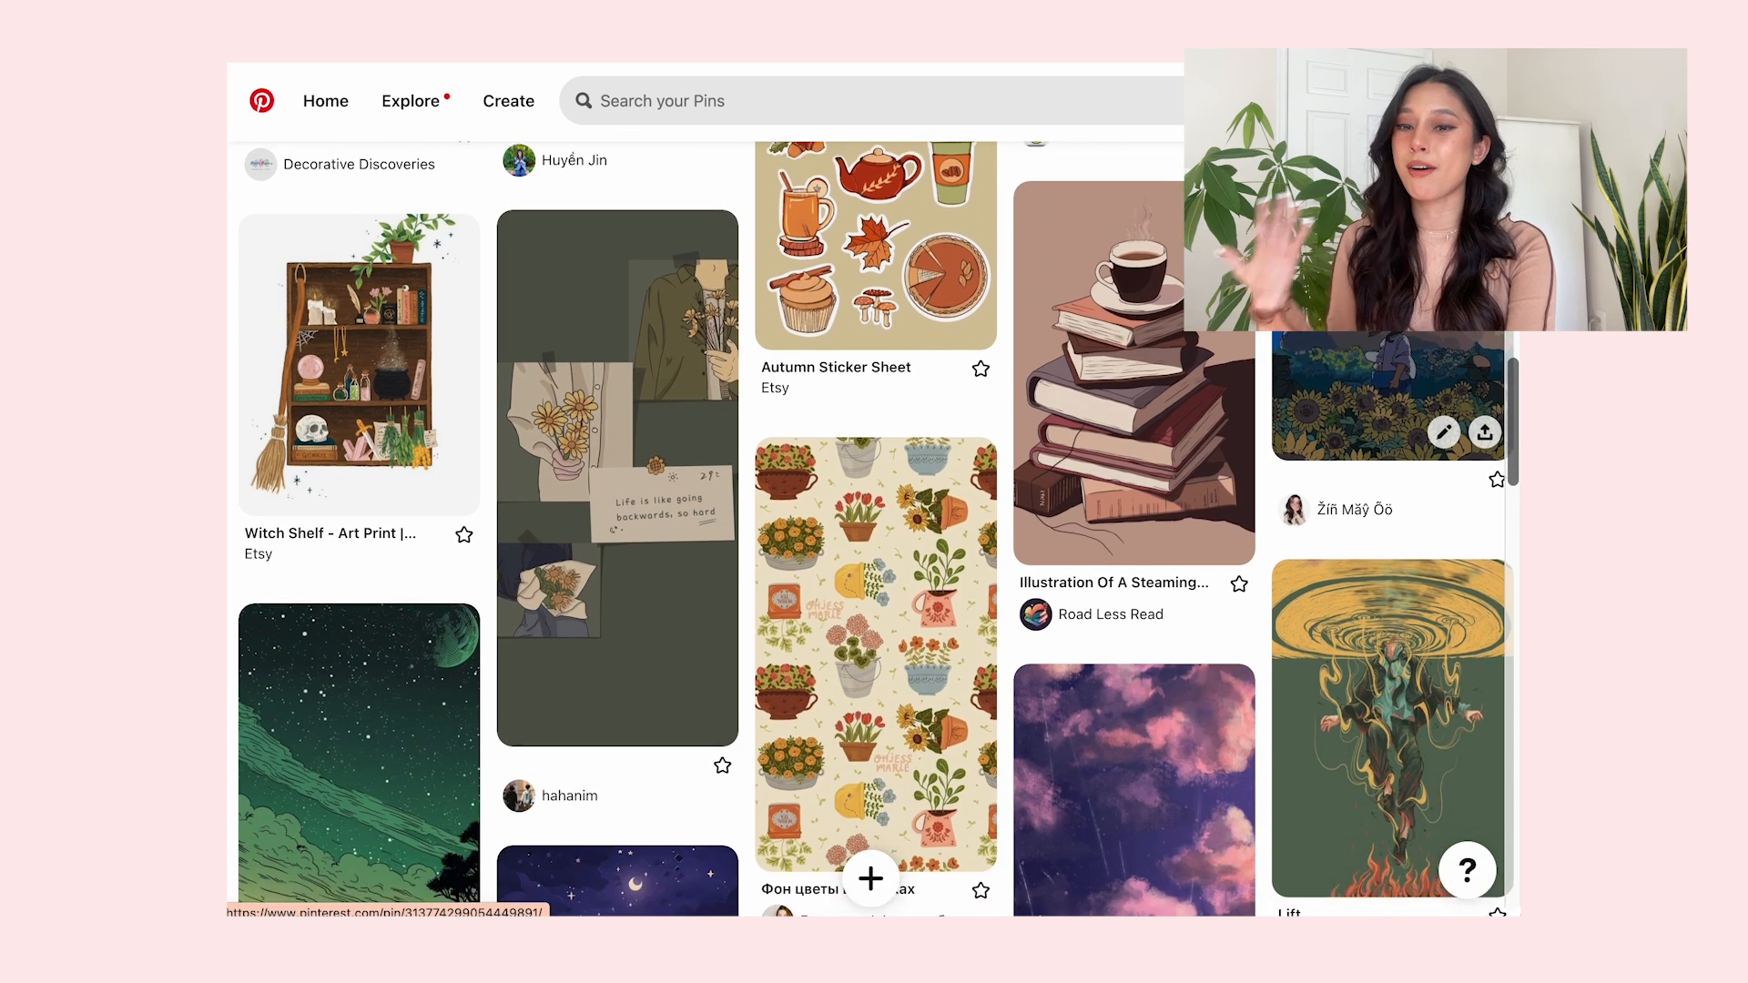
pyautogui.scroll(-1, 1393, 410)
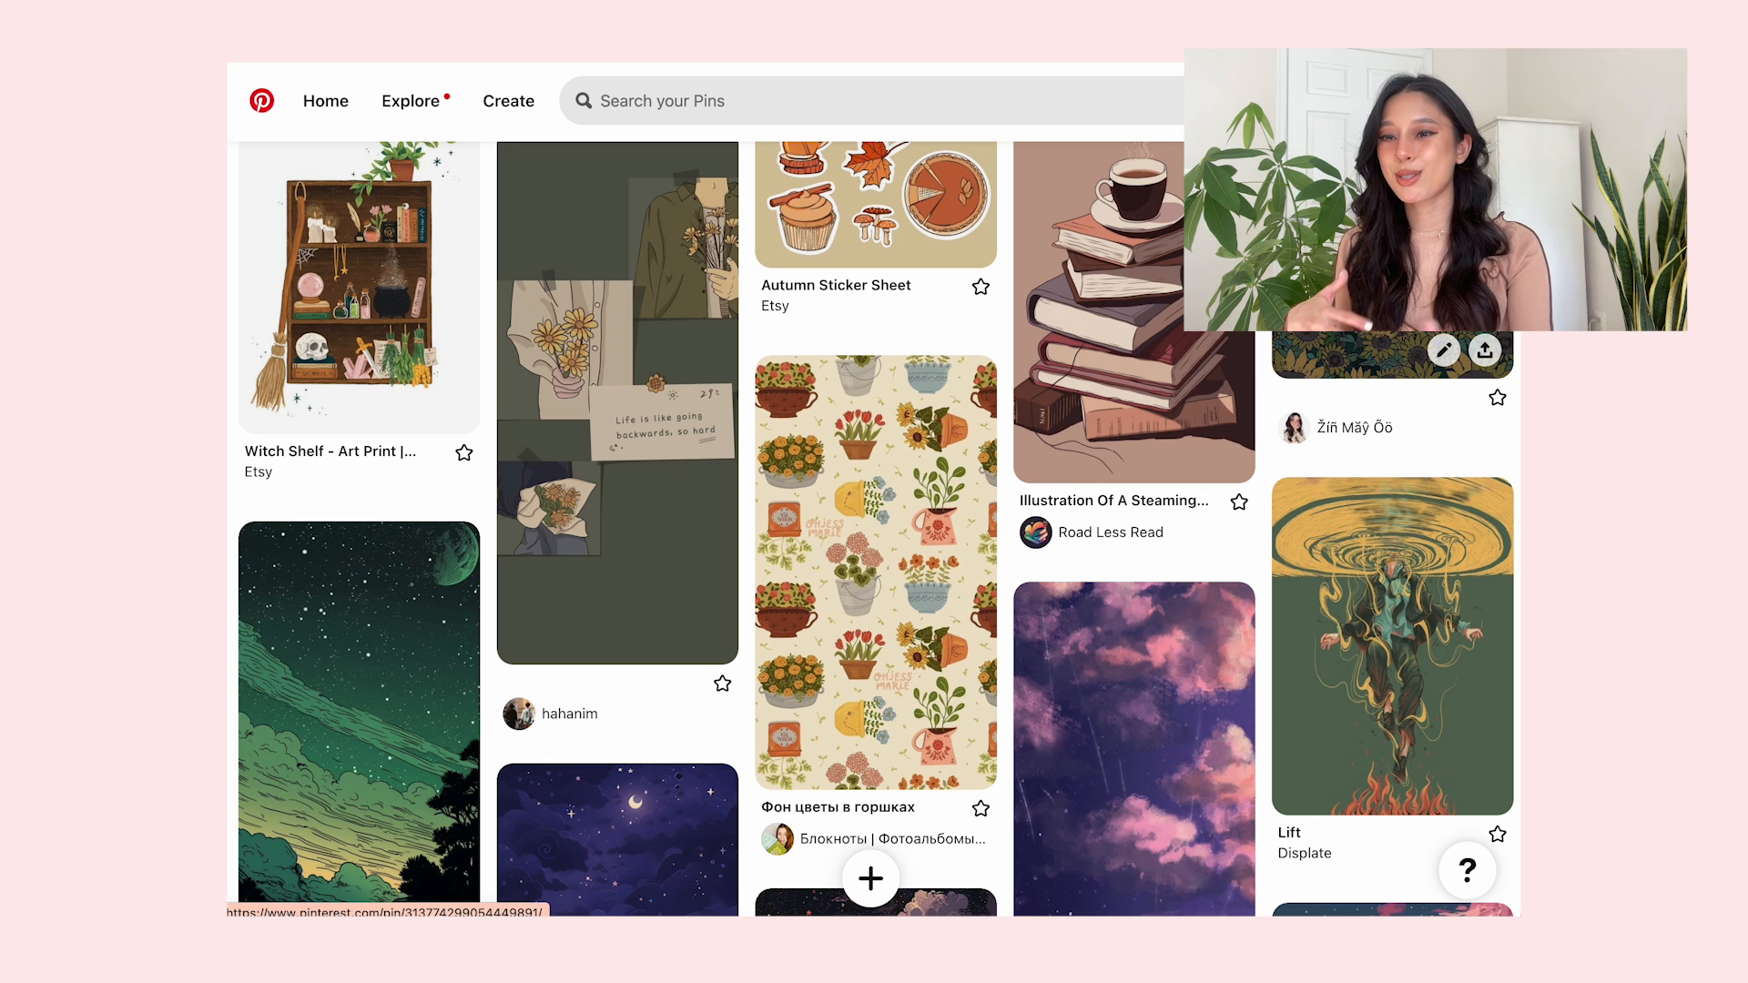
pyautogui.scroll(2, 1392, 410)
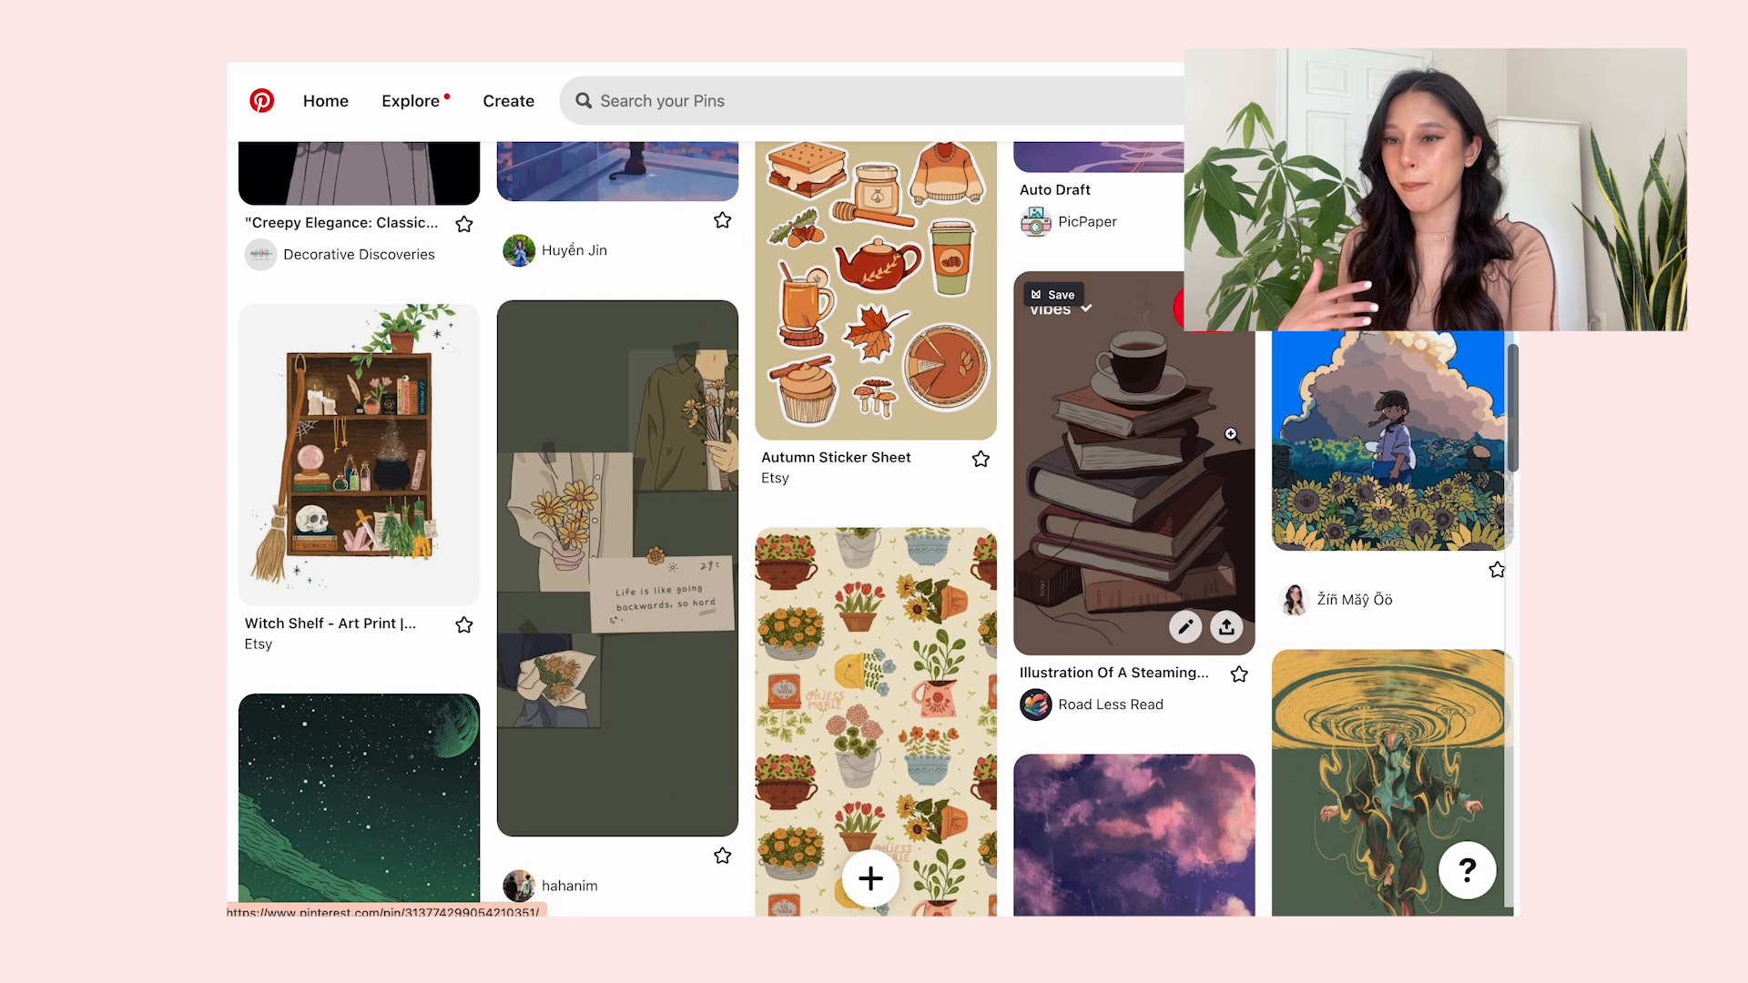
pyautogui.scroll(-12, 1099, 513)
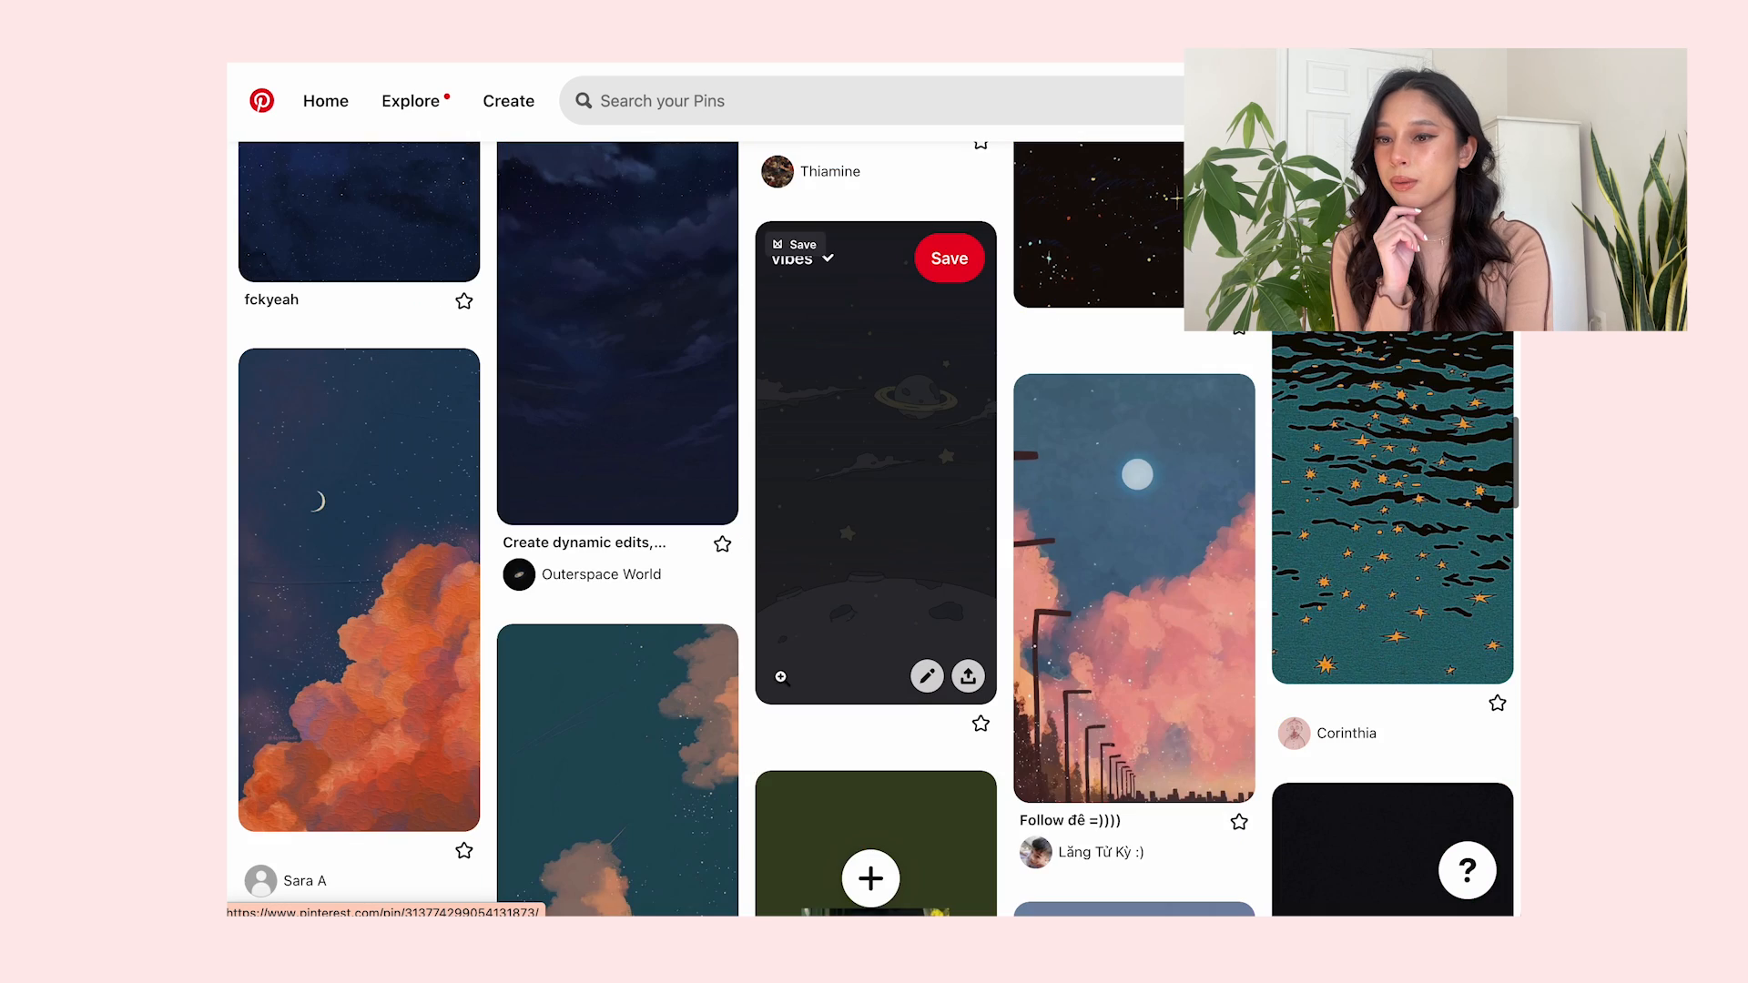
pyautogui.scroll(-4, 676, 784)
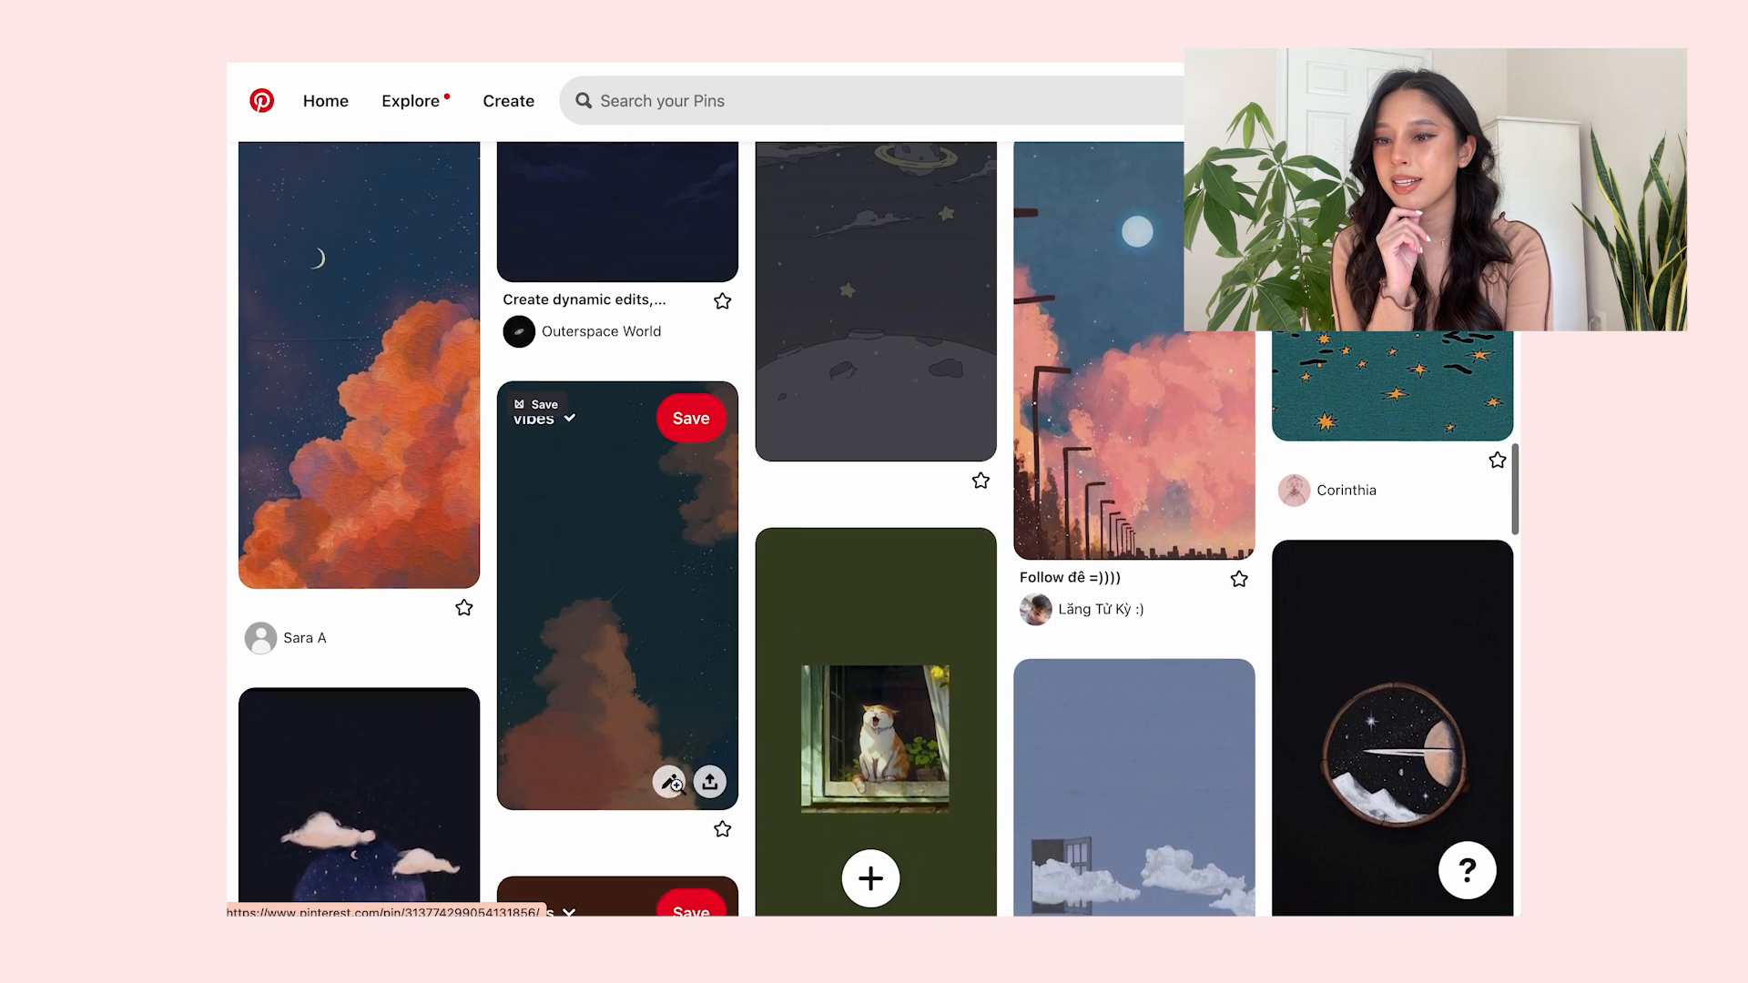
pyautogui.scroll(-12, 676, 784)
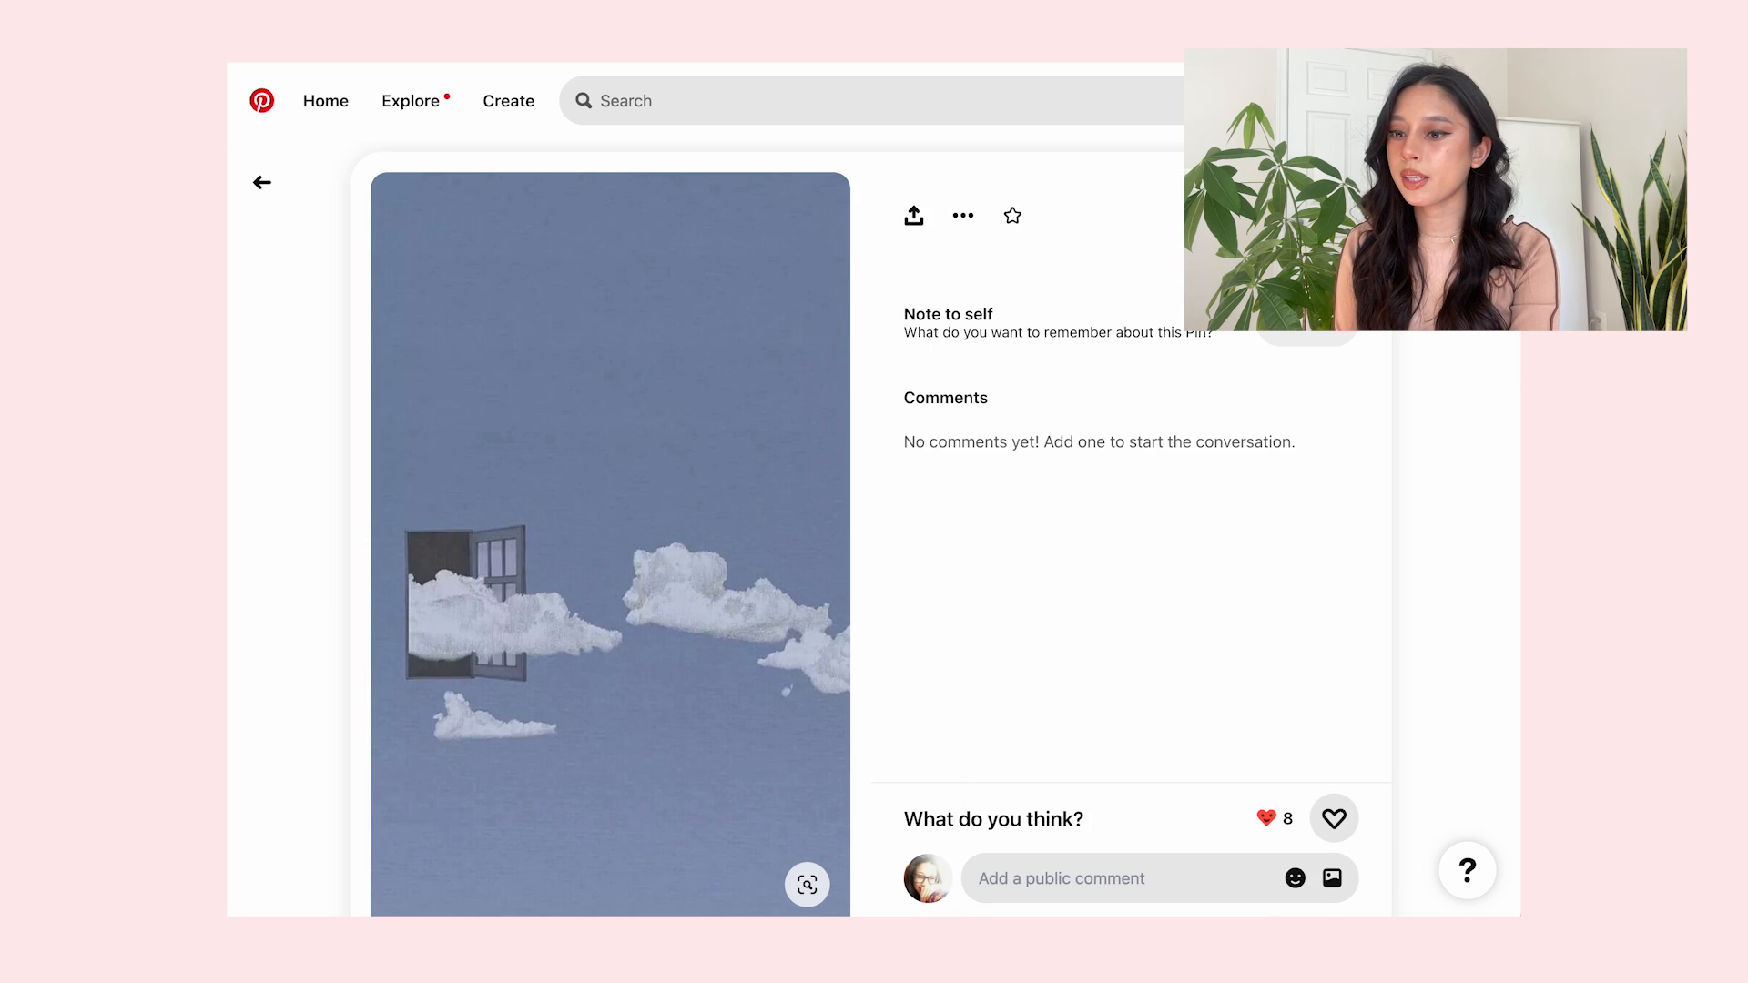
# - Copy the blue image of the open window and clouds, and paste it below the feature list in the Notion weekly planner
pyautogui.rightClick(699, 514)
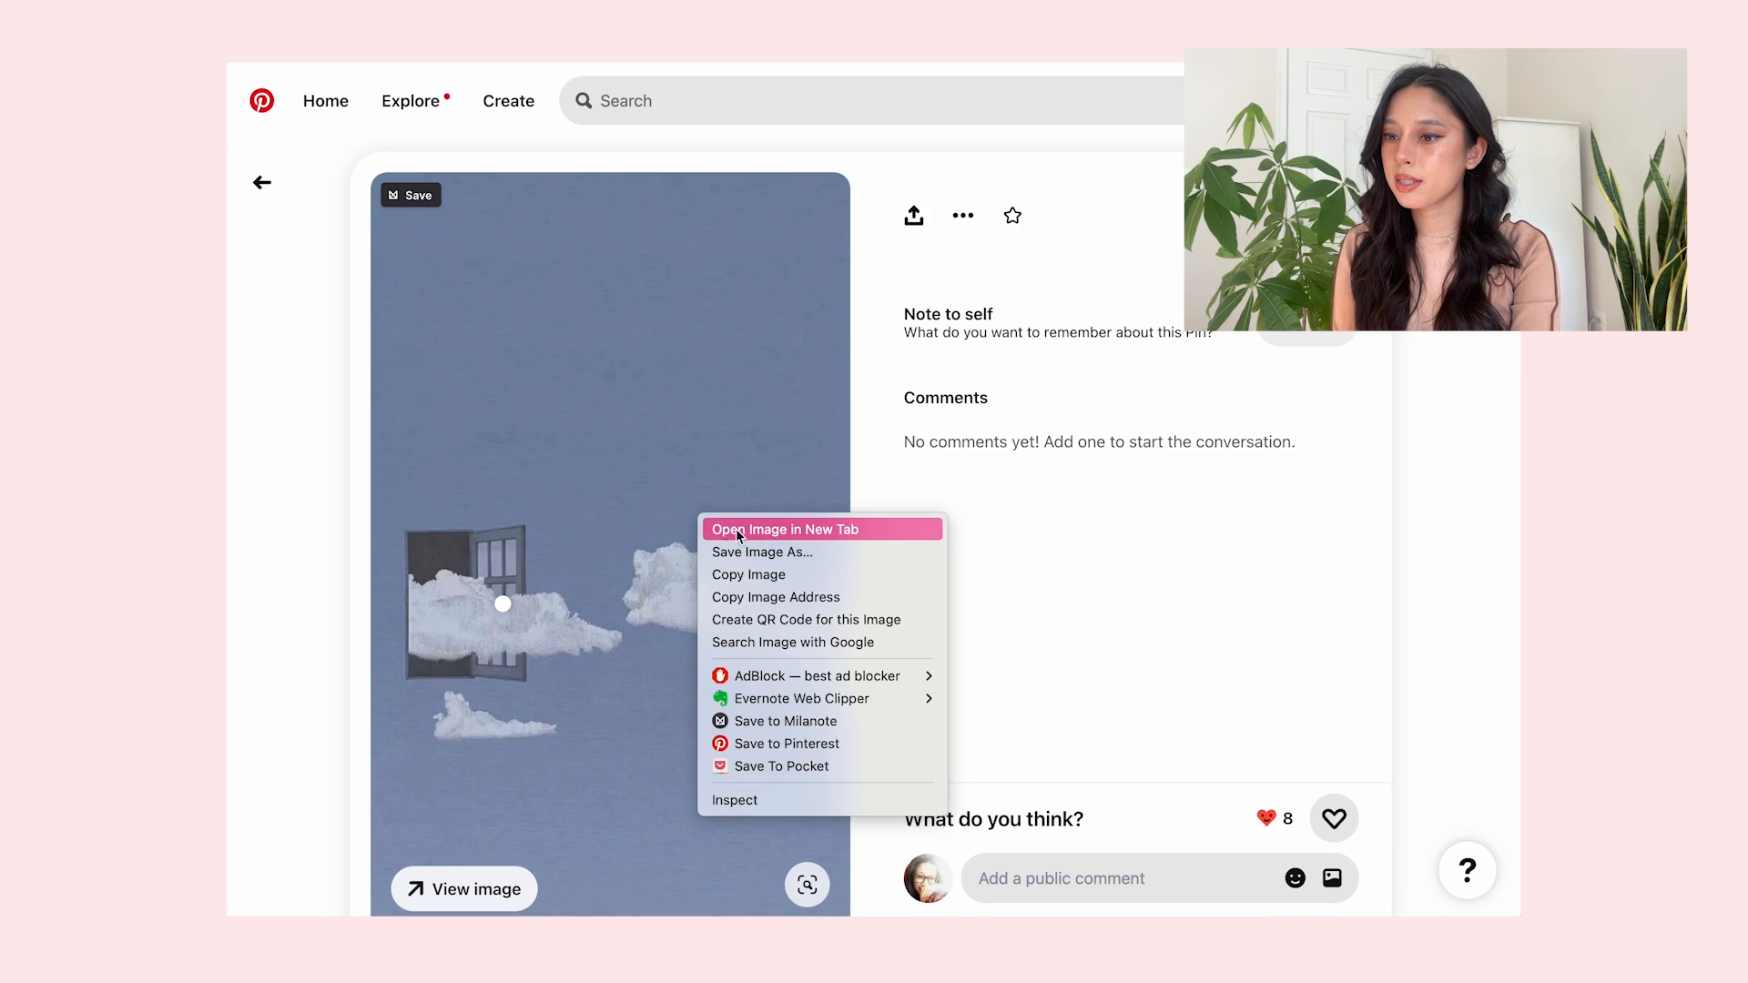
pyautogui.click(780, 576)
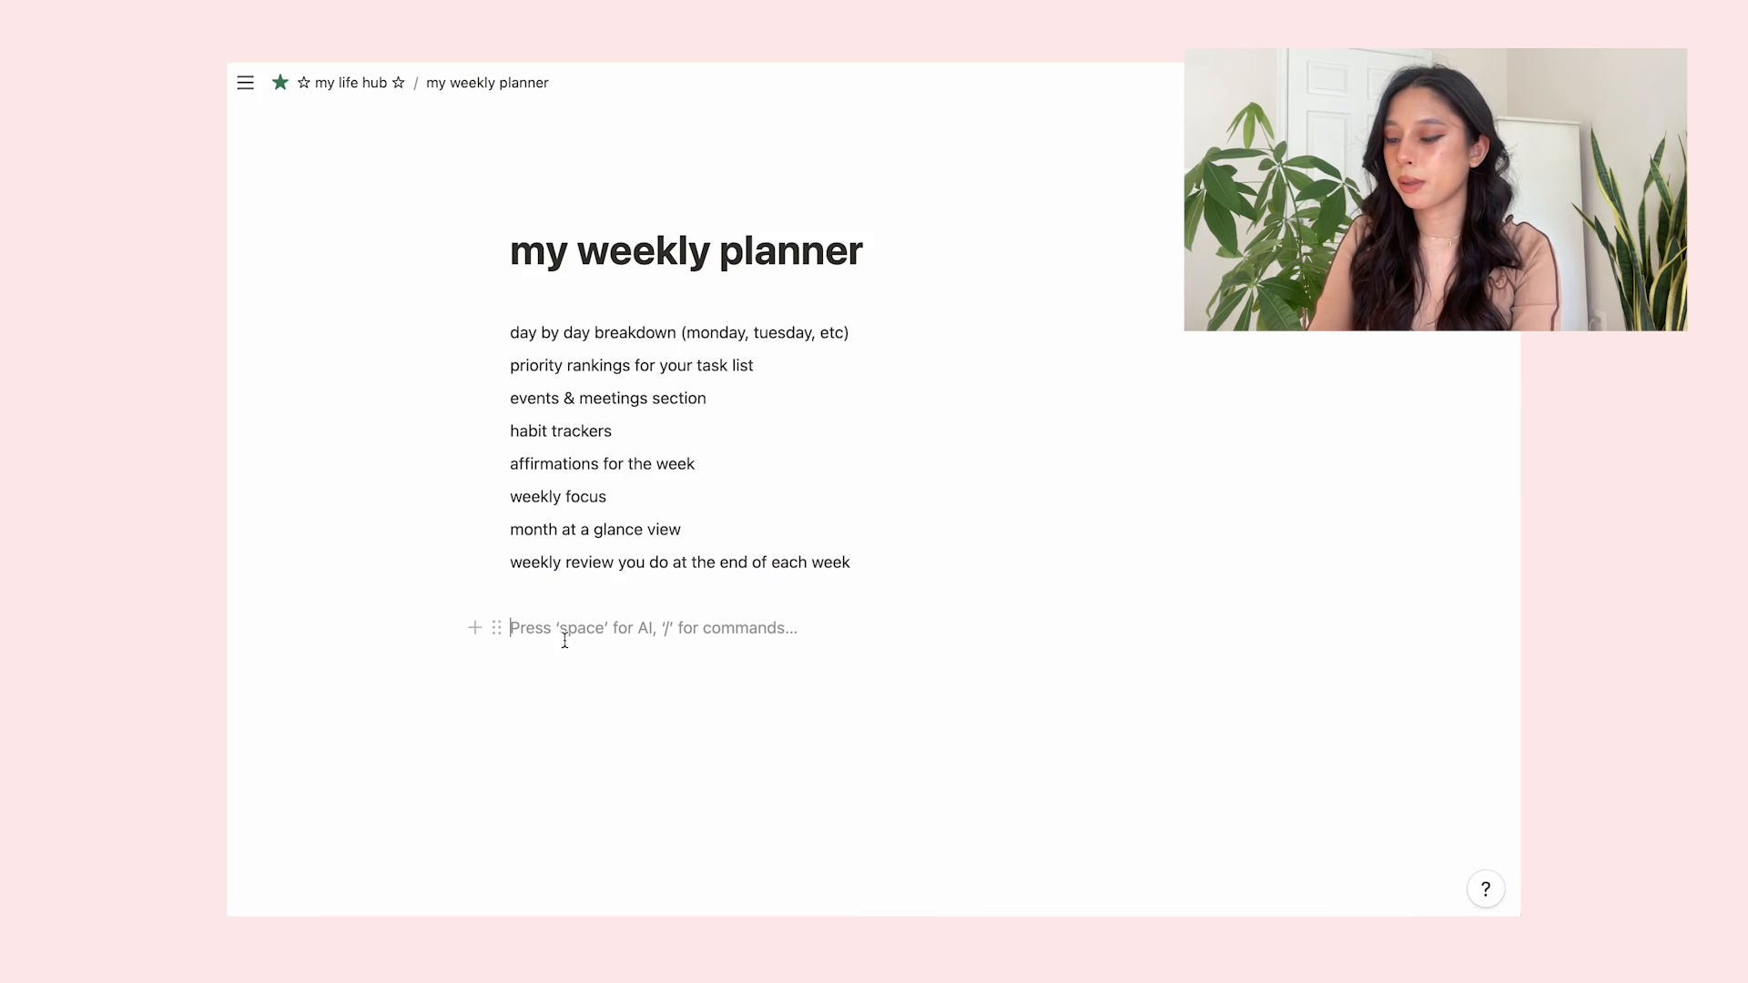
pyautogui.press('super+v')
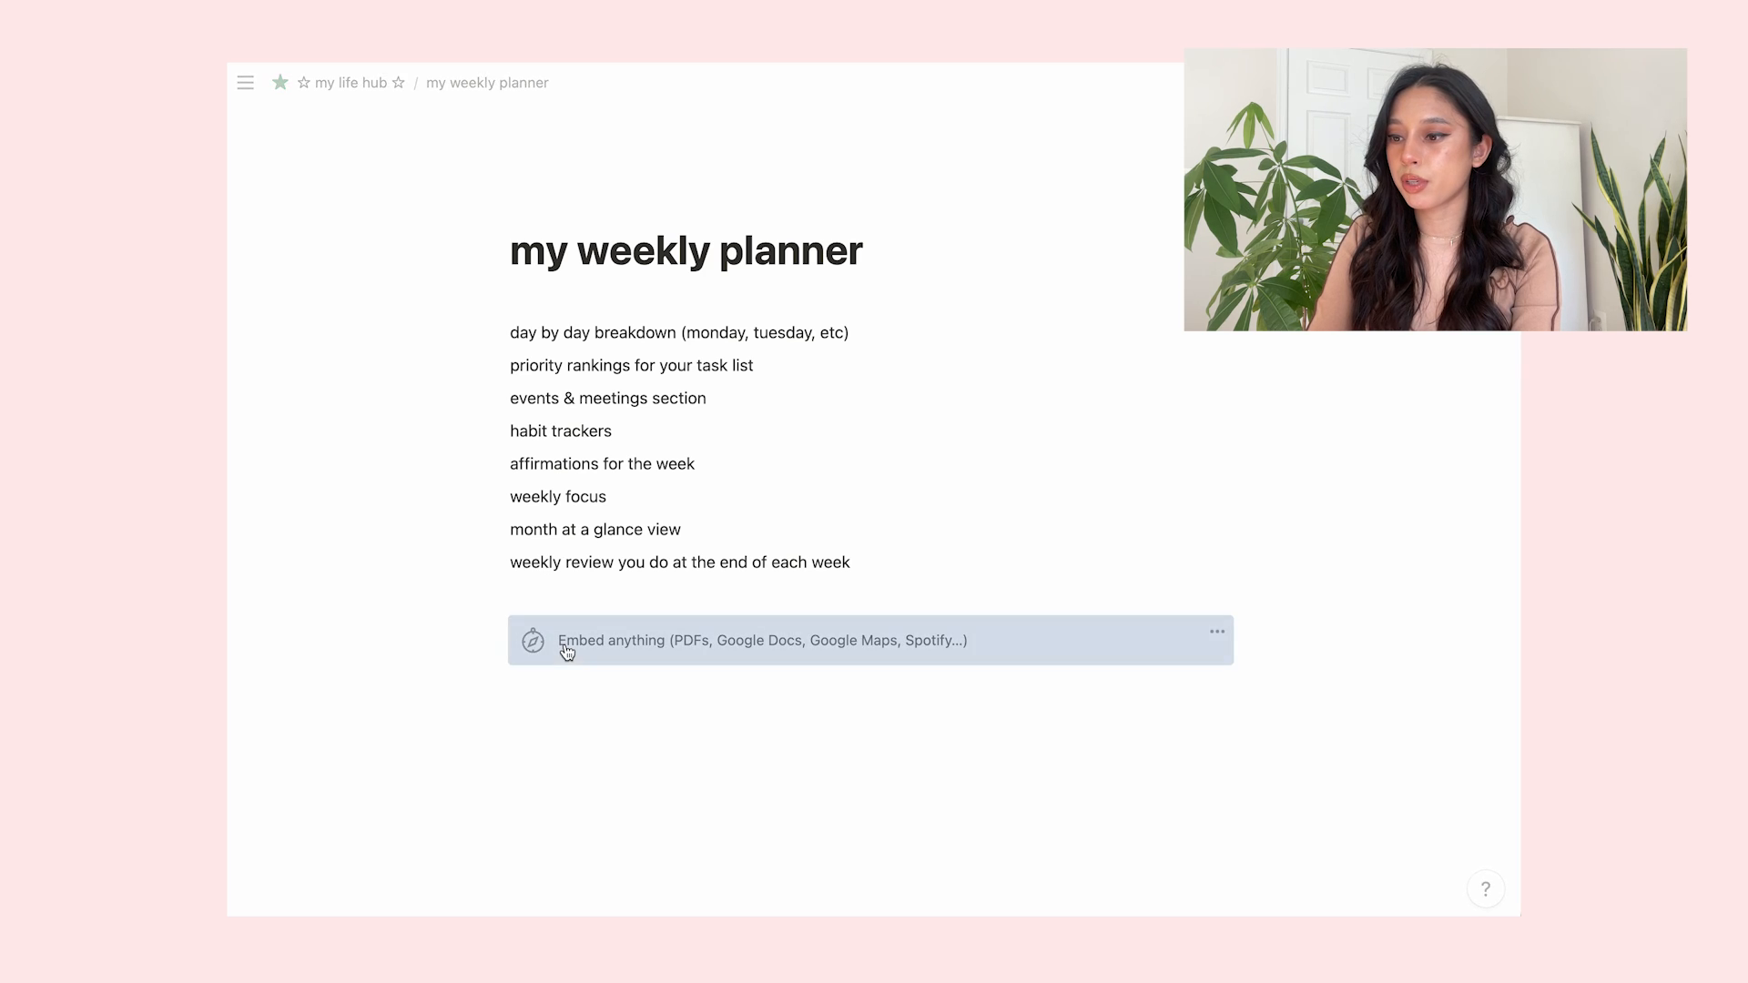
# - Shrink the pasted window-and-clouds image to about half its width
pyautogui.scroll(-3, 571, 613)
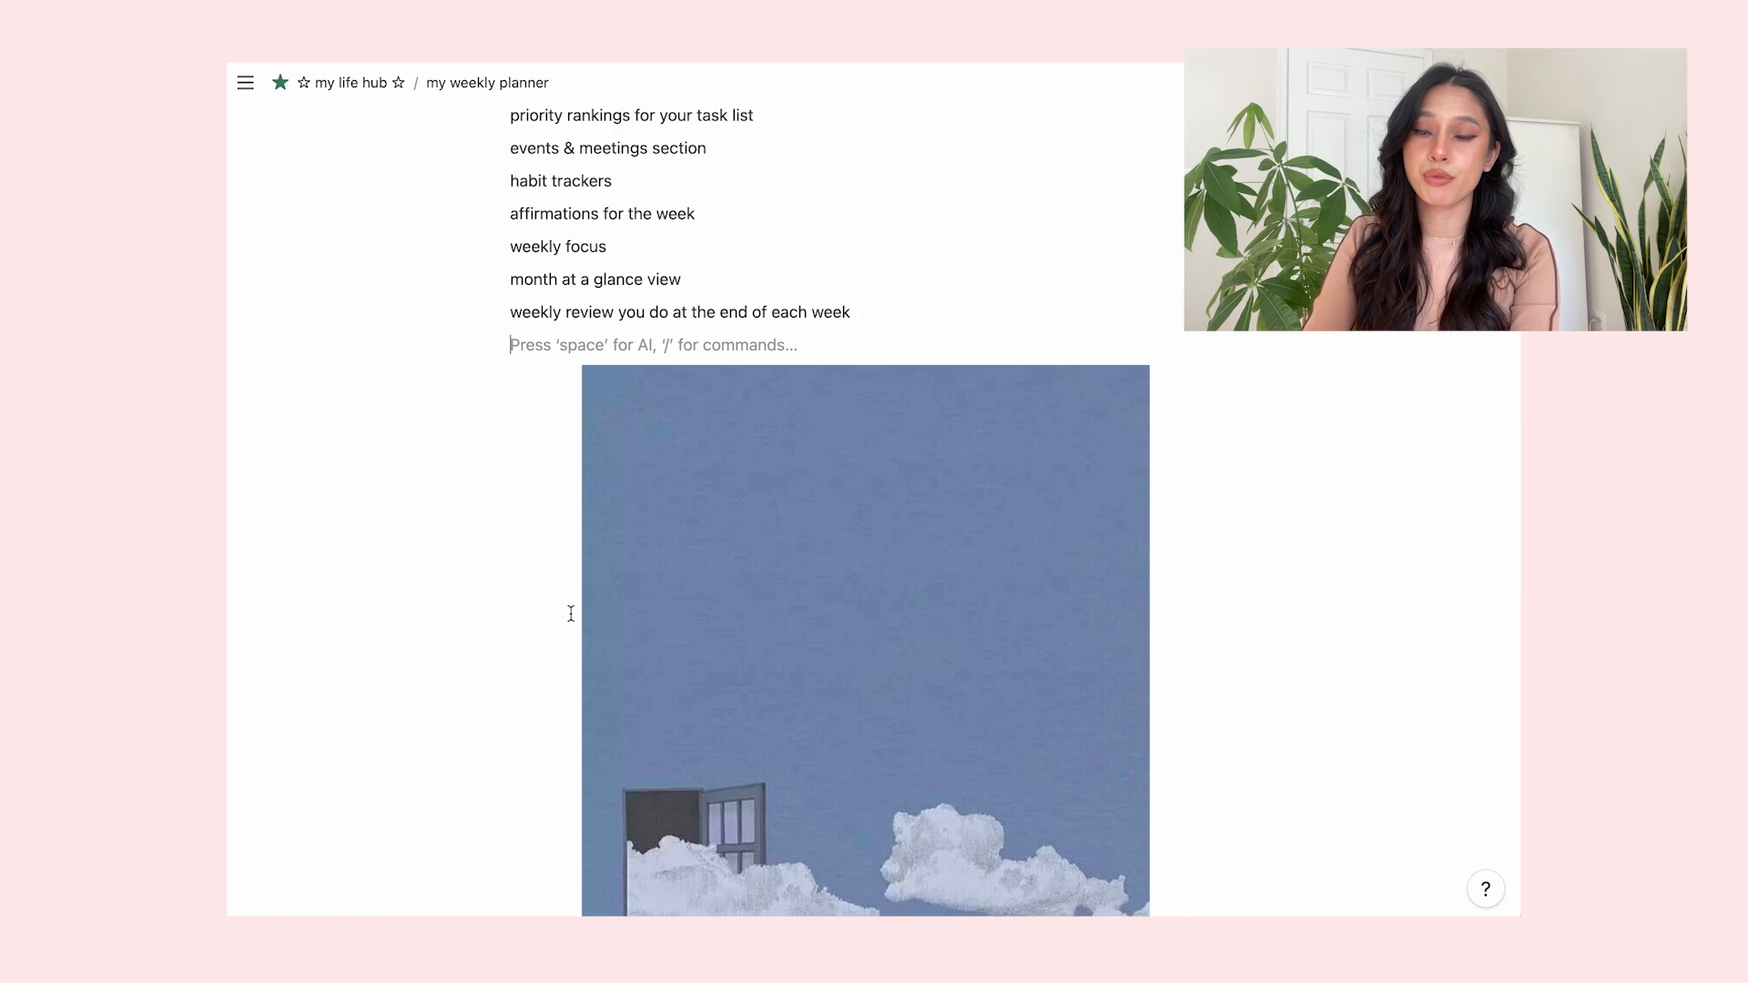
pyautogui.scroll(-3, 571, 613)
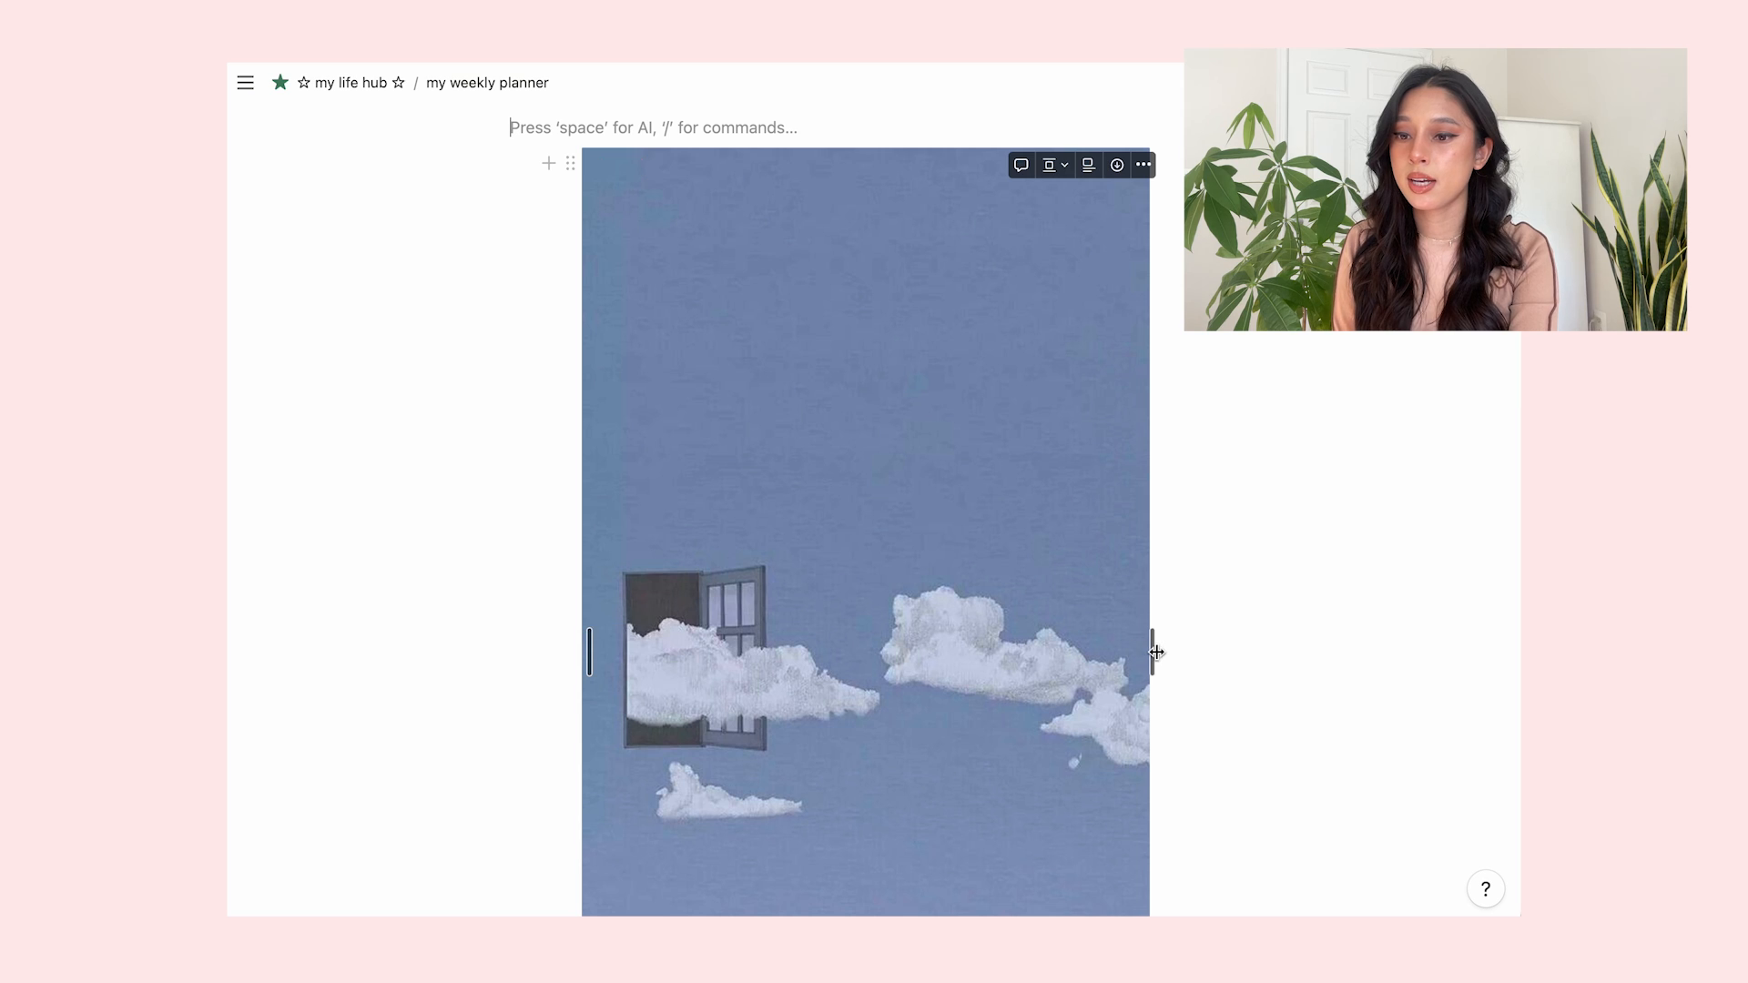
pyautogui.moveTo(1153, 653); pyautogui.dragTo(998, 595)
pyautogui.scroll(2, 998, 595)
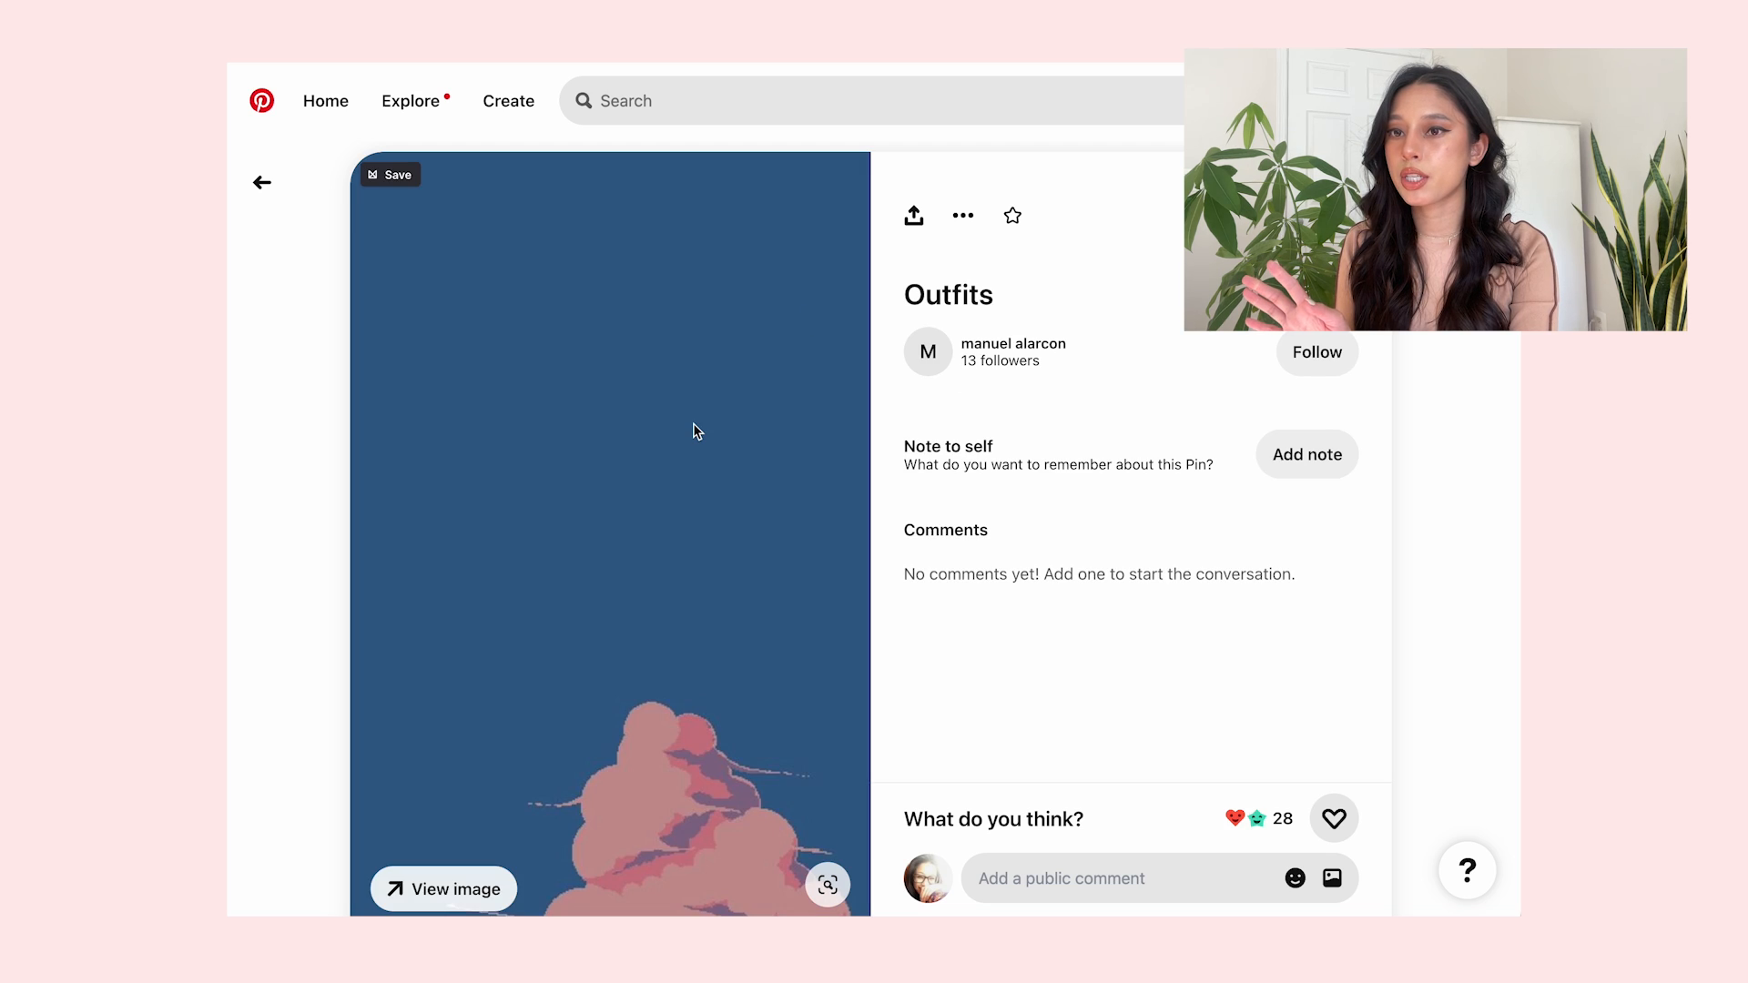
# - Copy the pink cloud image from its Pinterest pin, and in Notion place the green leaves image between the two sky images
pyautogui.scroll(-3, 741, 538)
pyautogui.rightClick(742, 533)
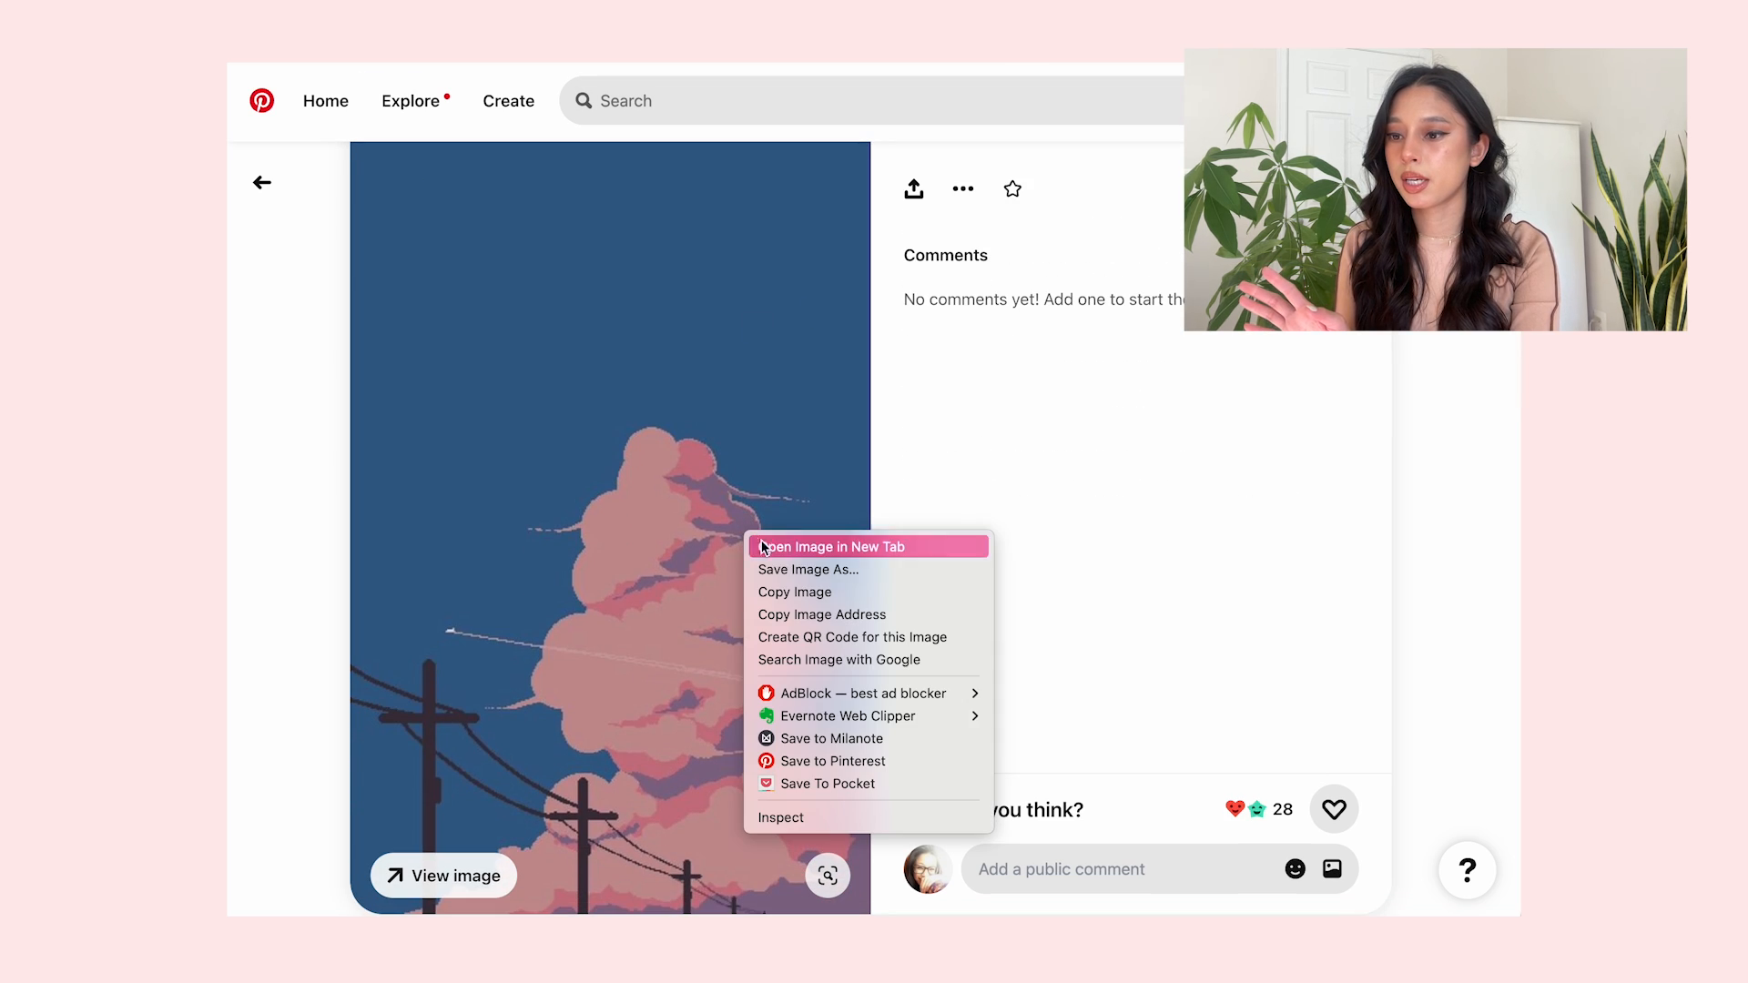
pyautogui.click(806, 598)
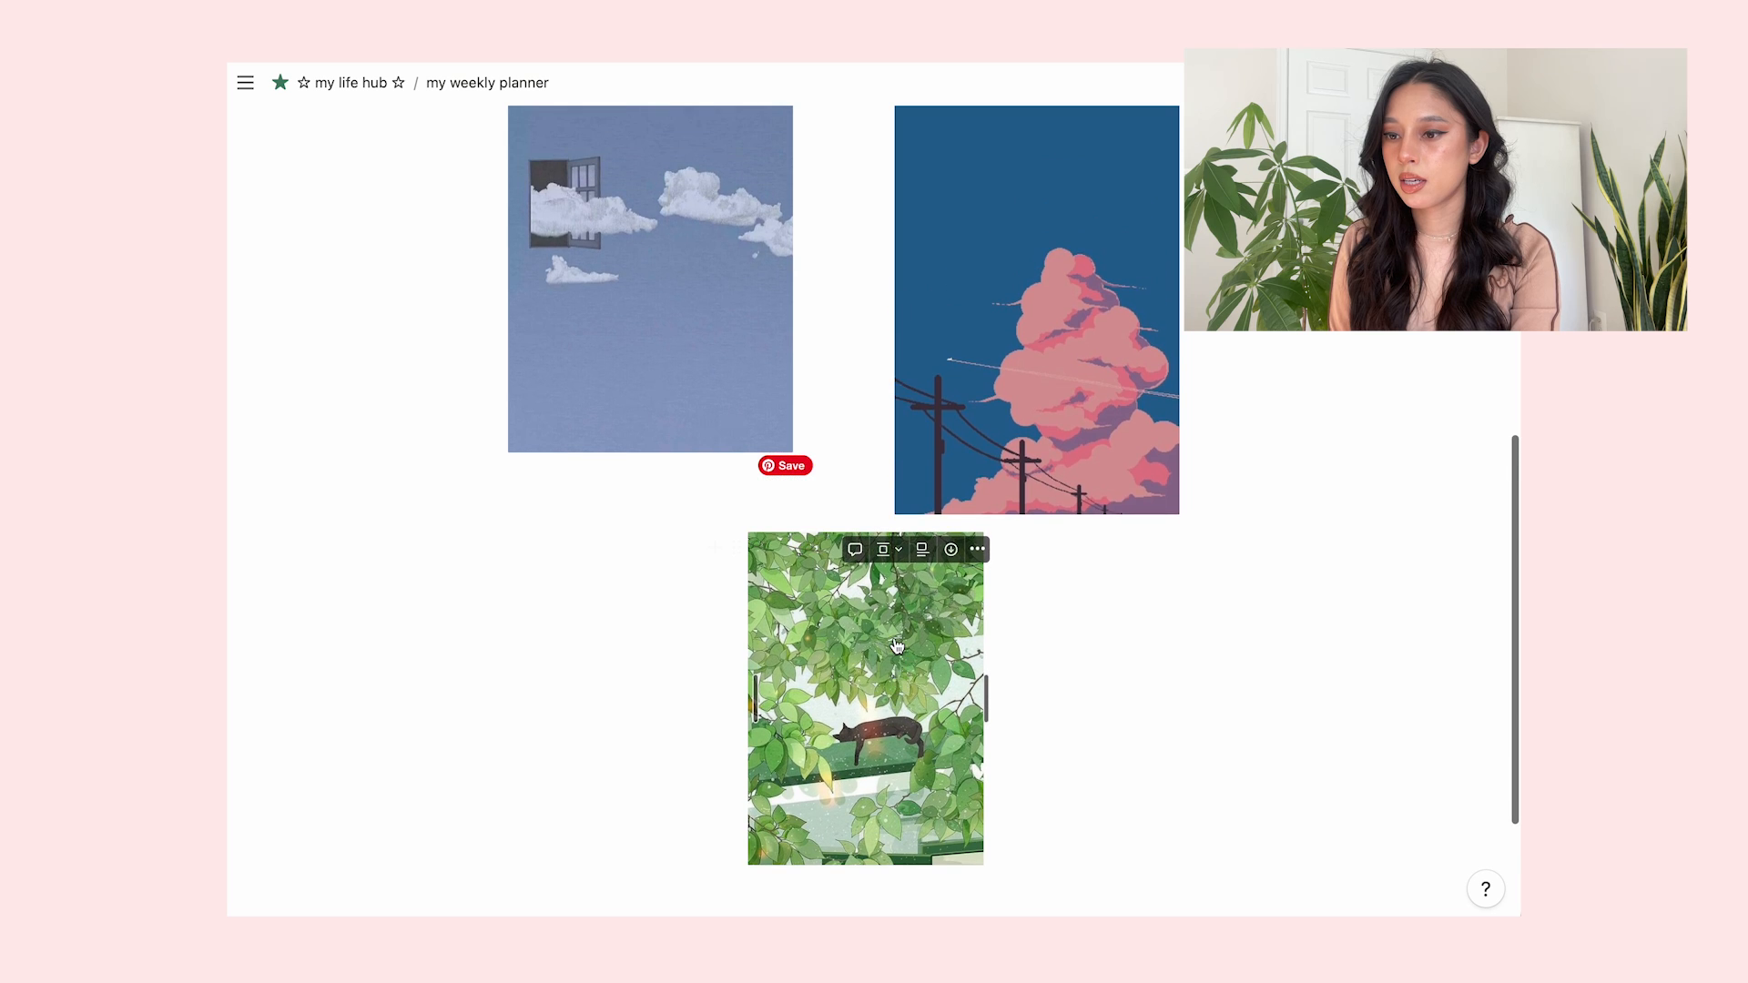
pyautogui.moveTo(876, 697); pyautogui.dragTo(837, 382)
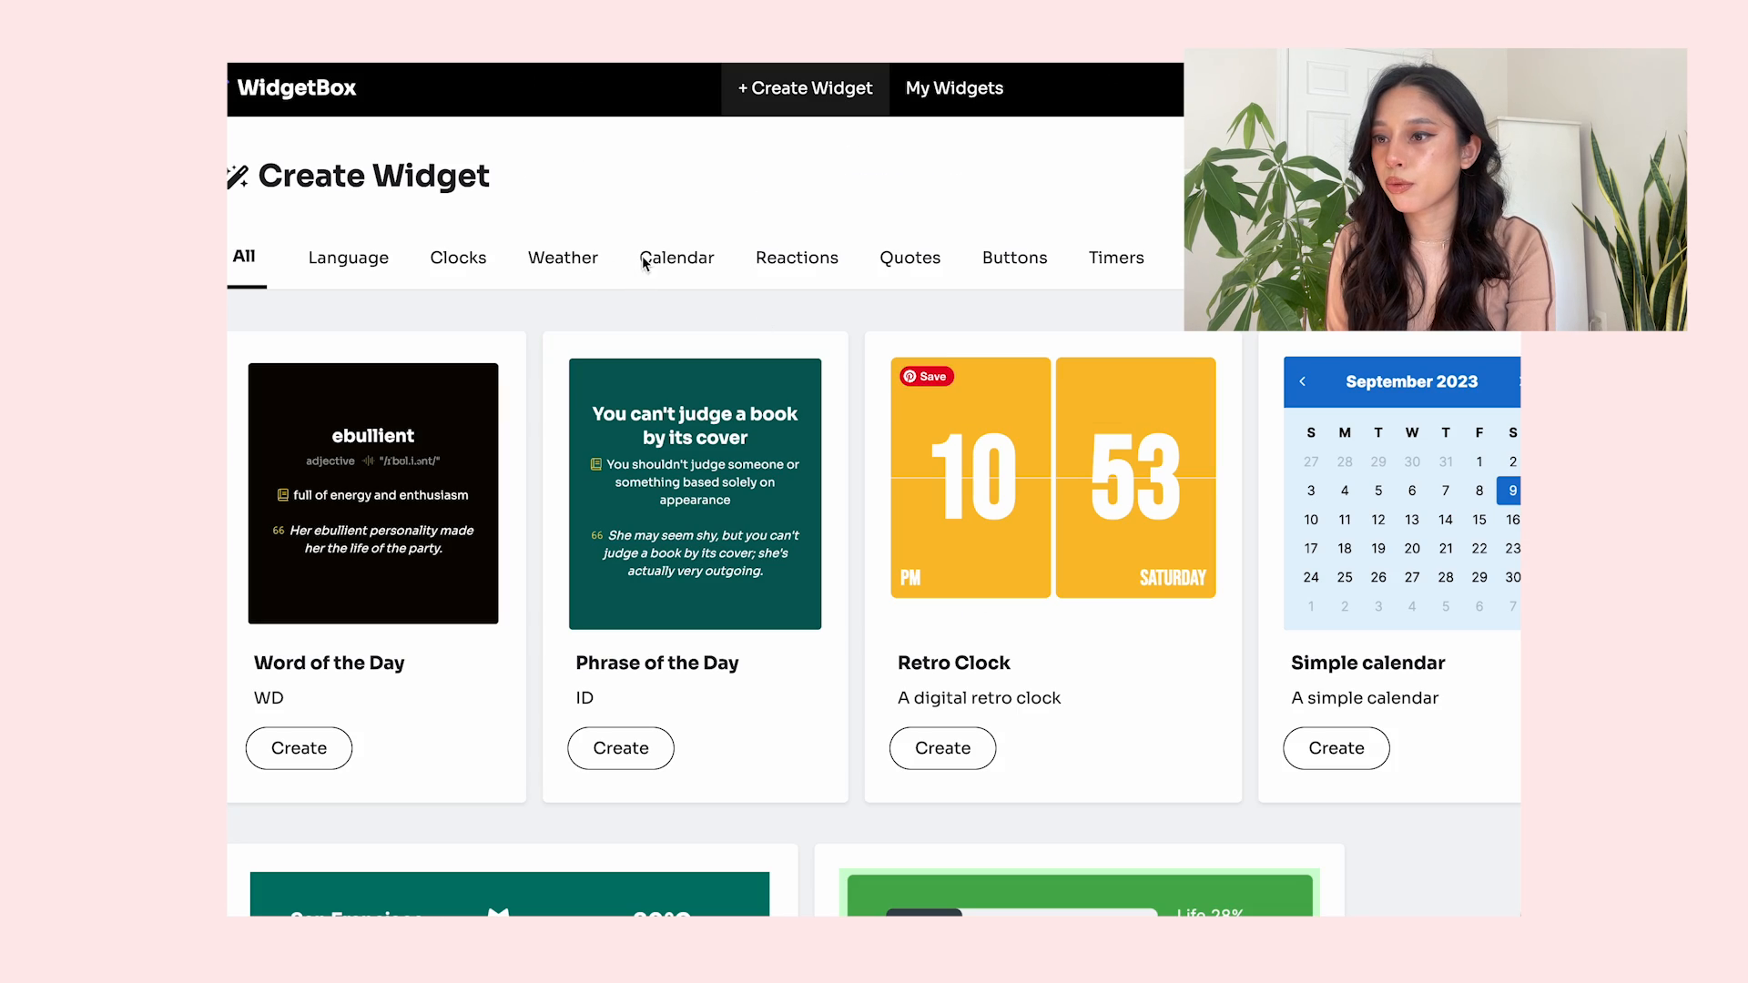
# - Create a Simple calendar widget in WidgetBox and copy its embed link
pyautogui.click(697, 280)
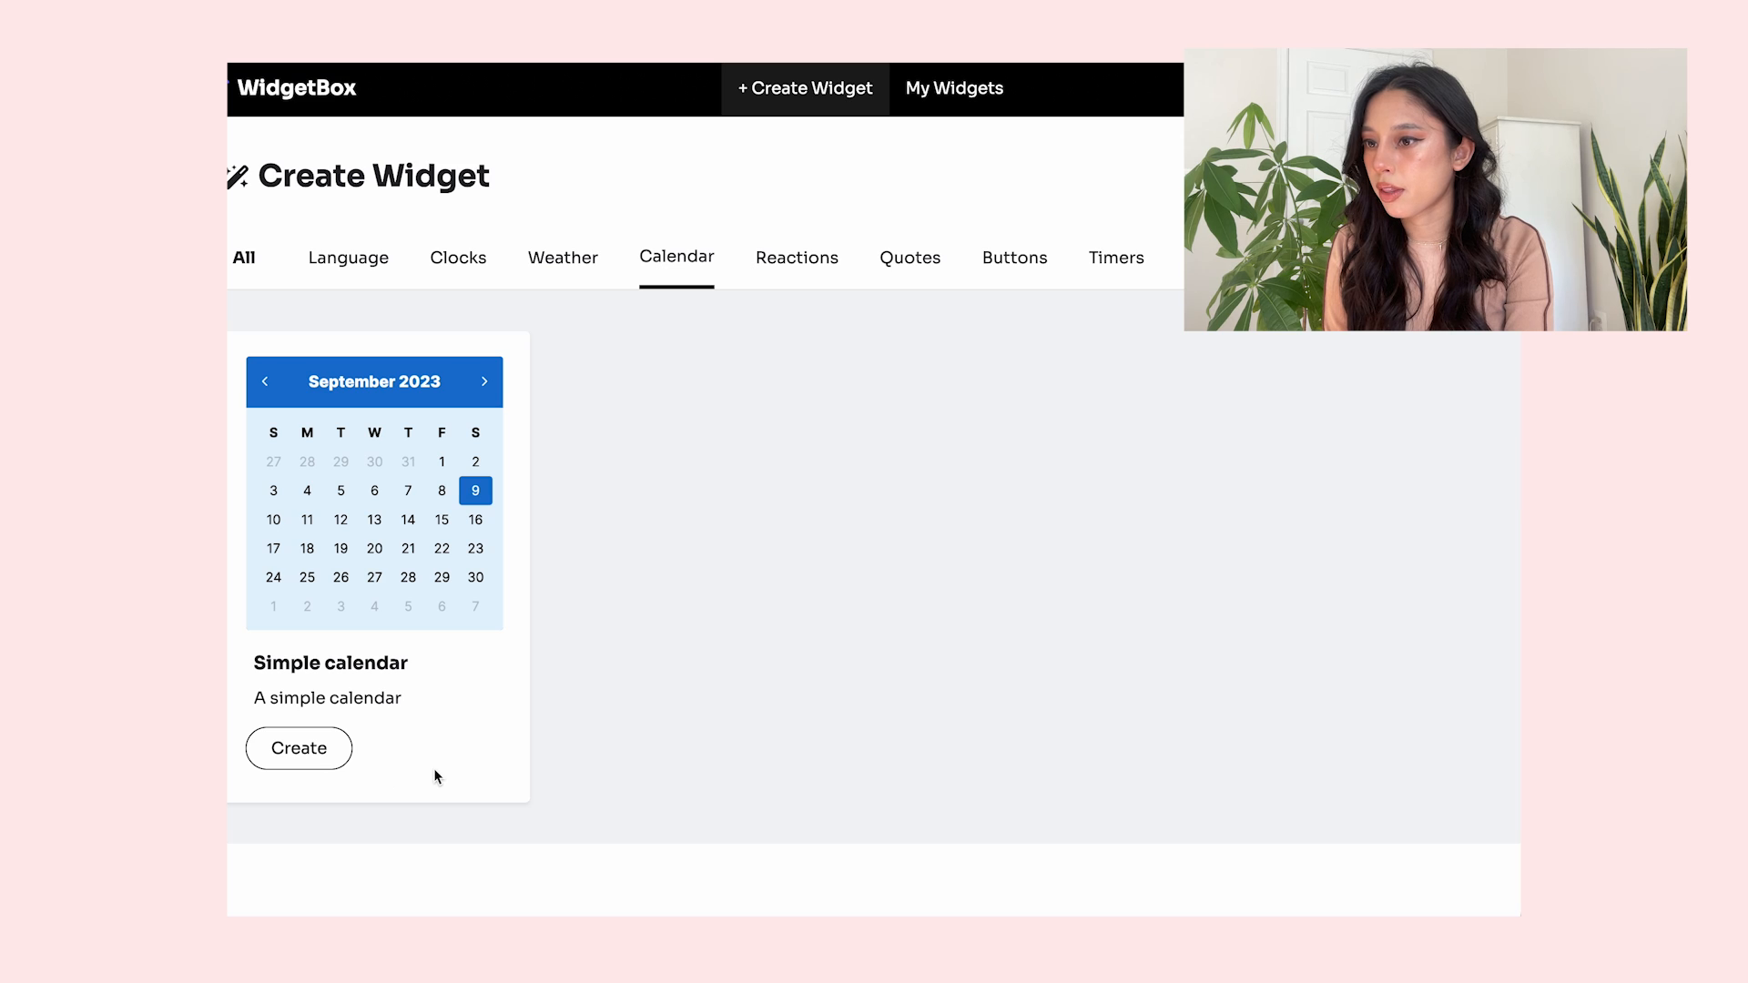
pyautogui.click(344, 736)
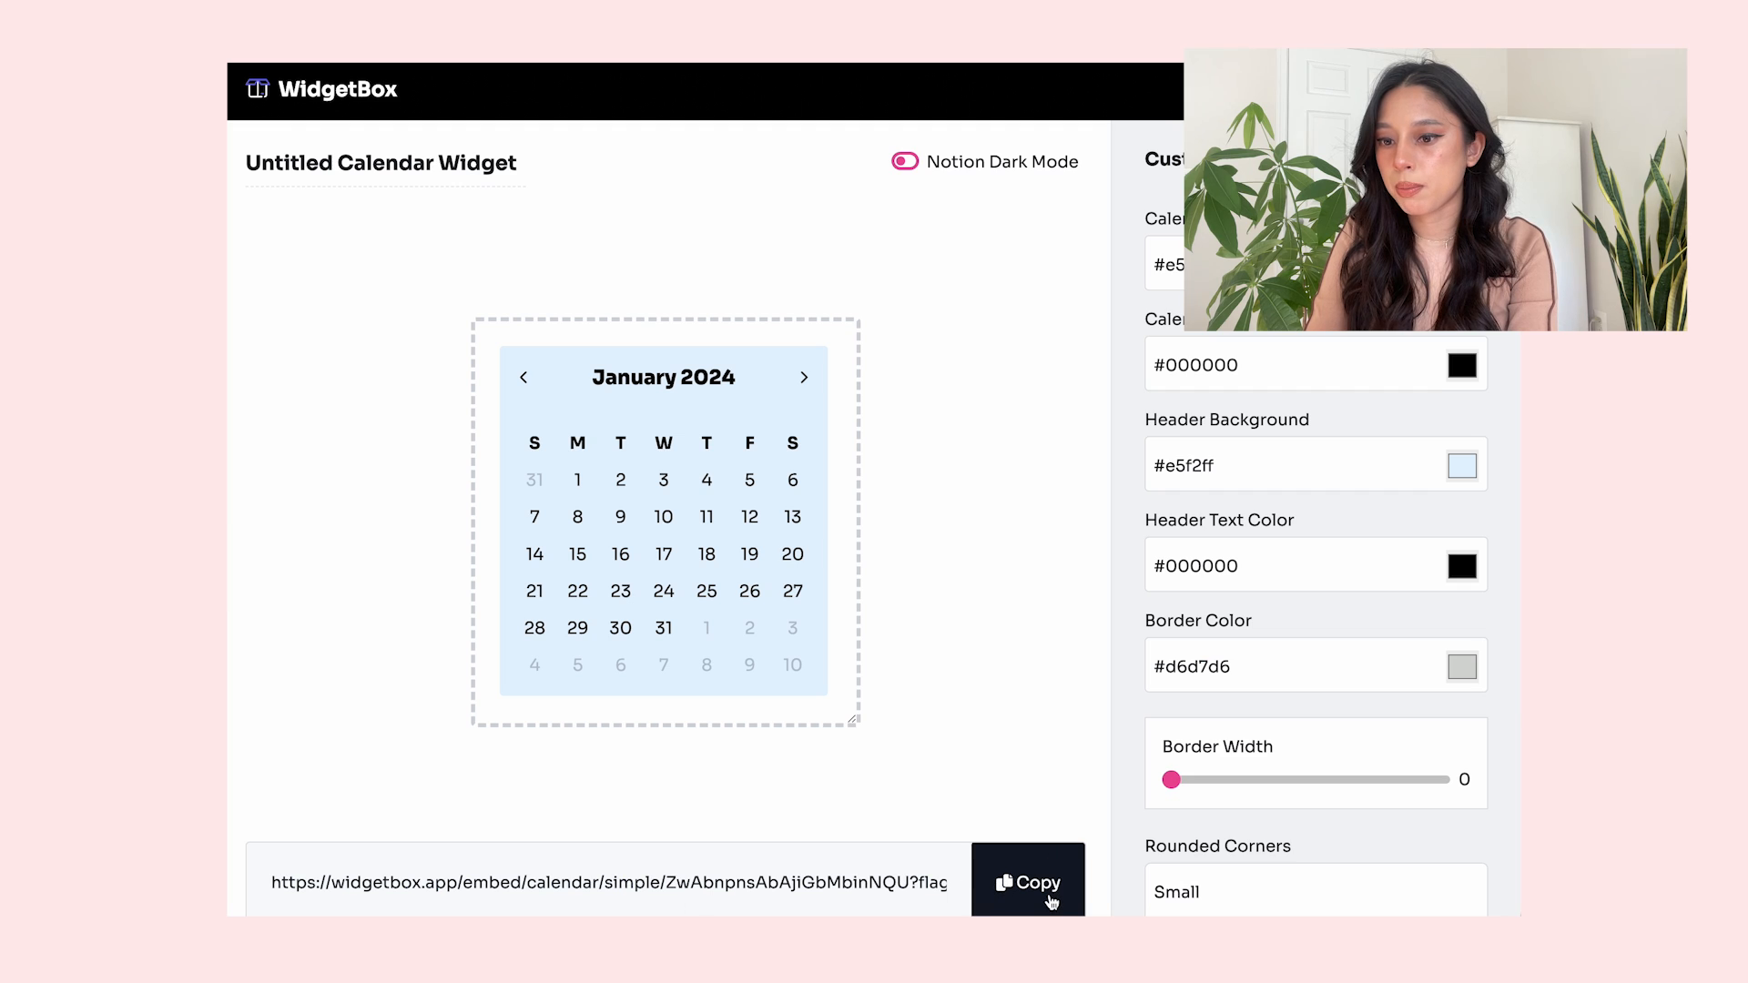
pyautogui.click(1051, 901)
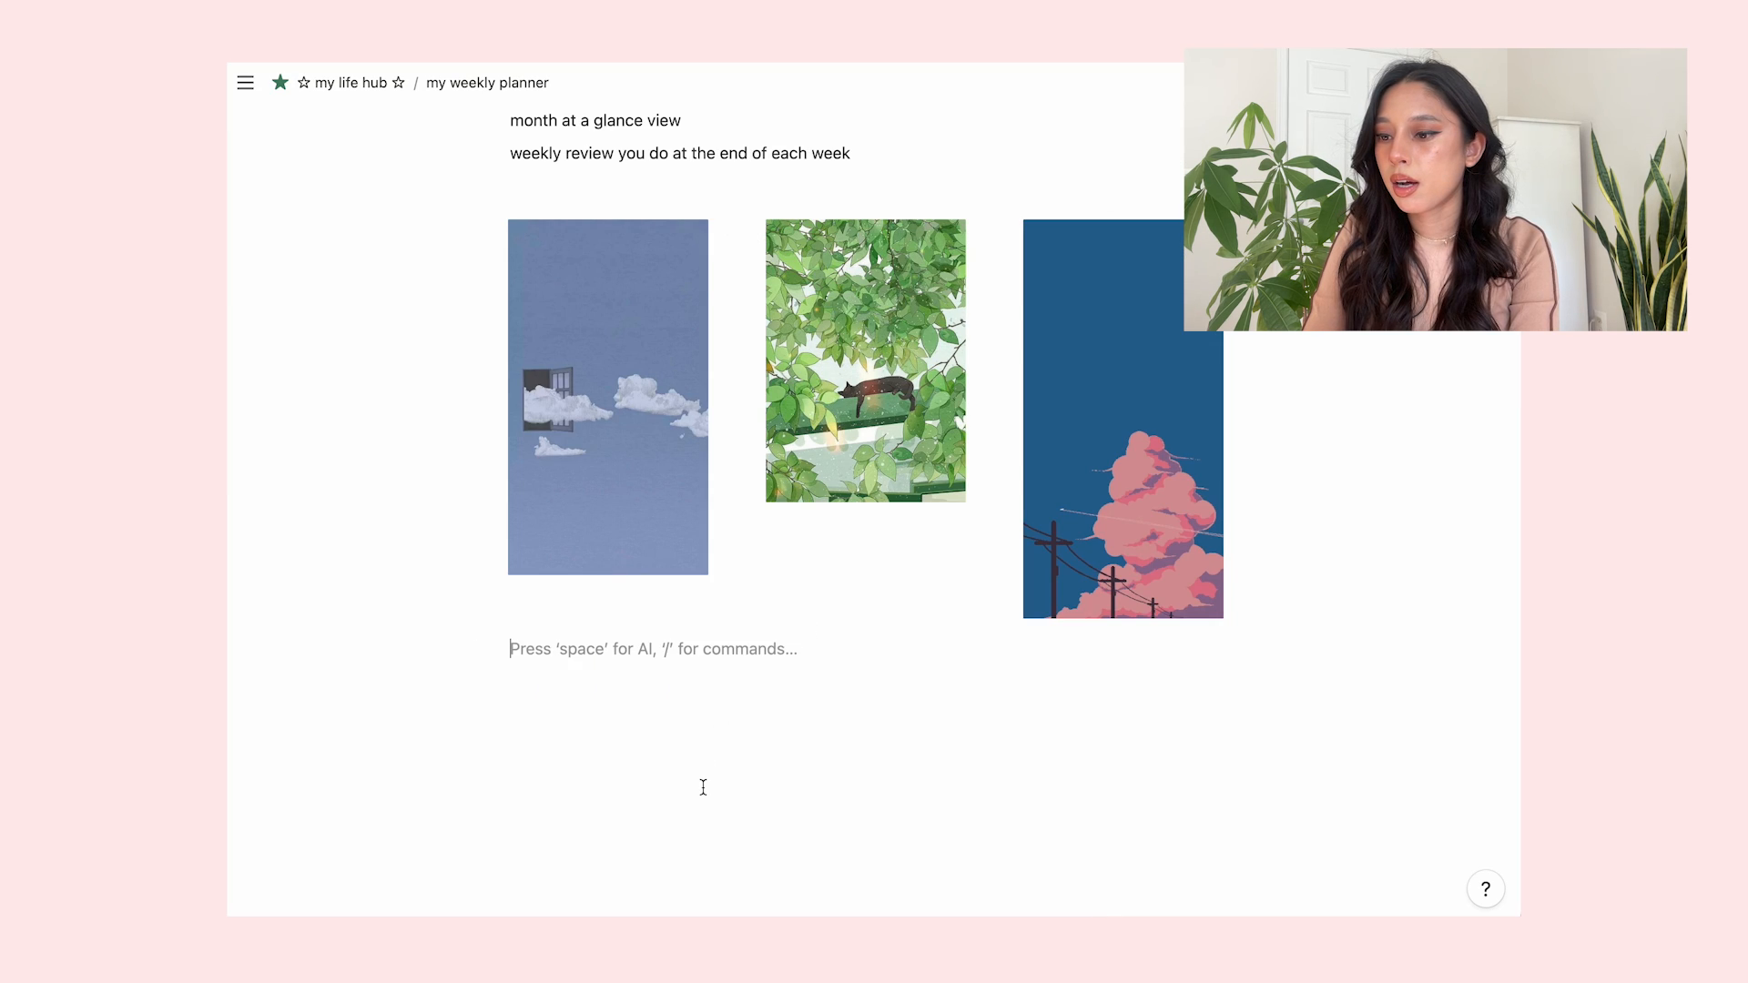
# - Paste the calendar widget link below the row of images in the Notion weekly planner as an embed
pyautogui.hotkey('ctrl', 'v')
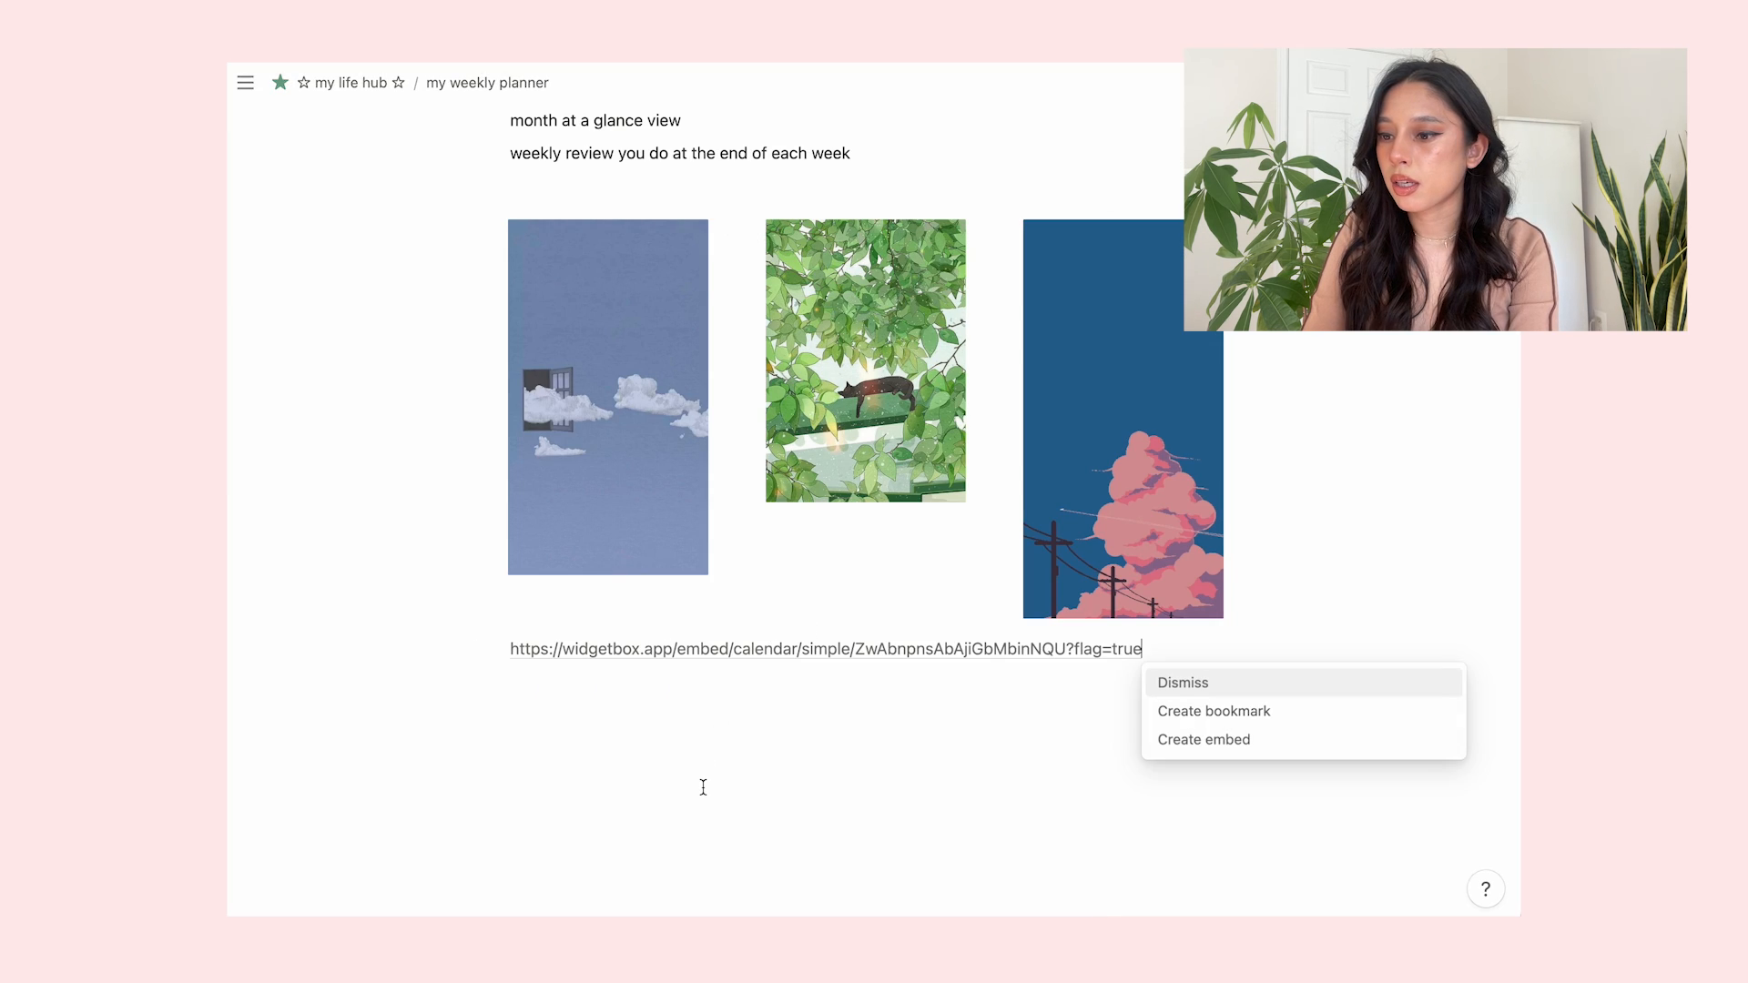
pyautogui.click(1211, 749)
pyautogui.scroll(-2, 788, 872)
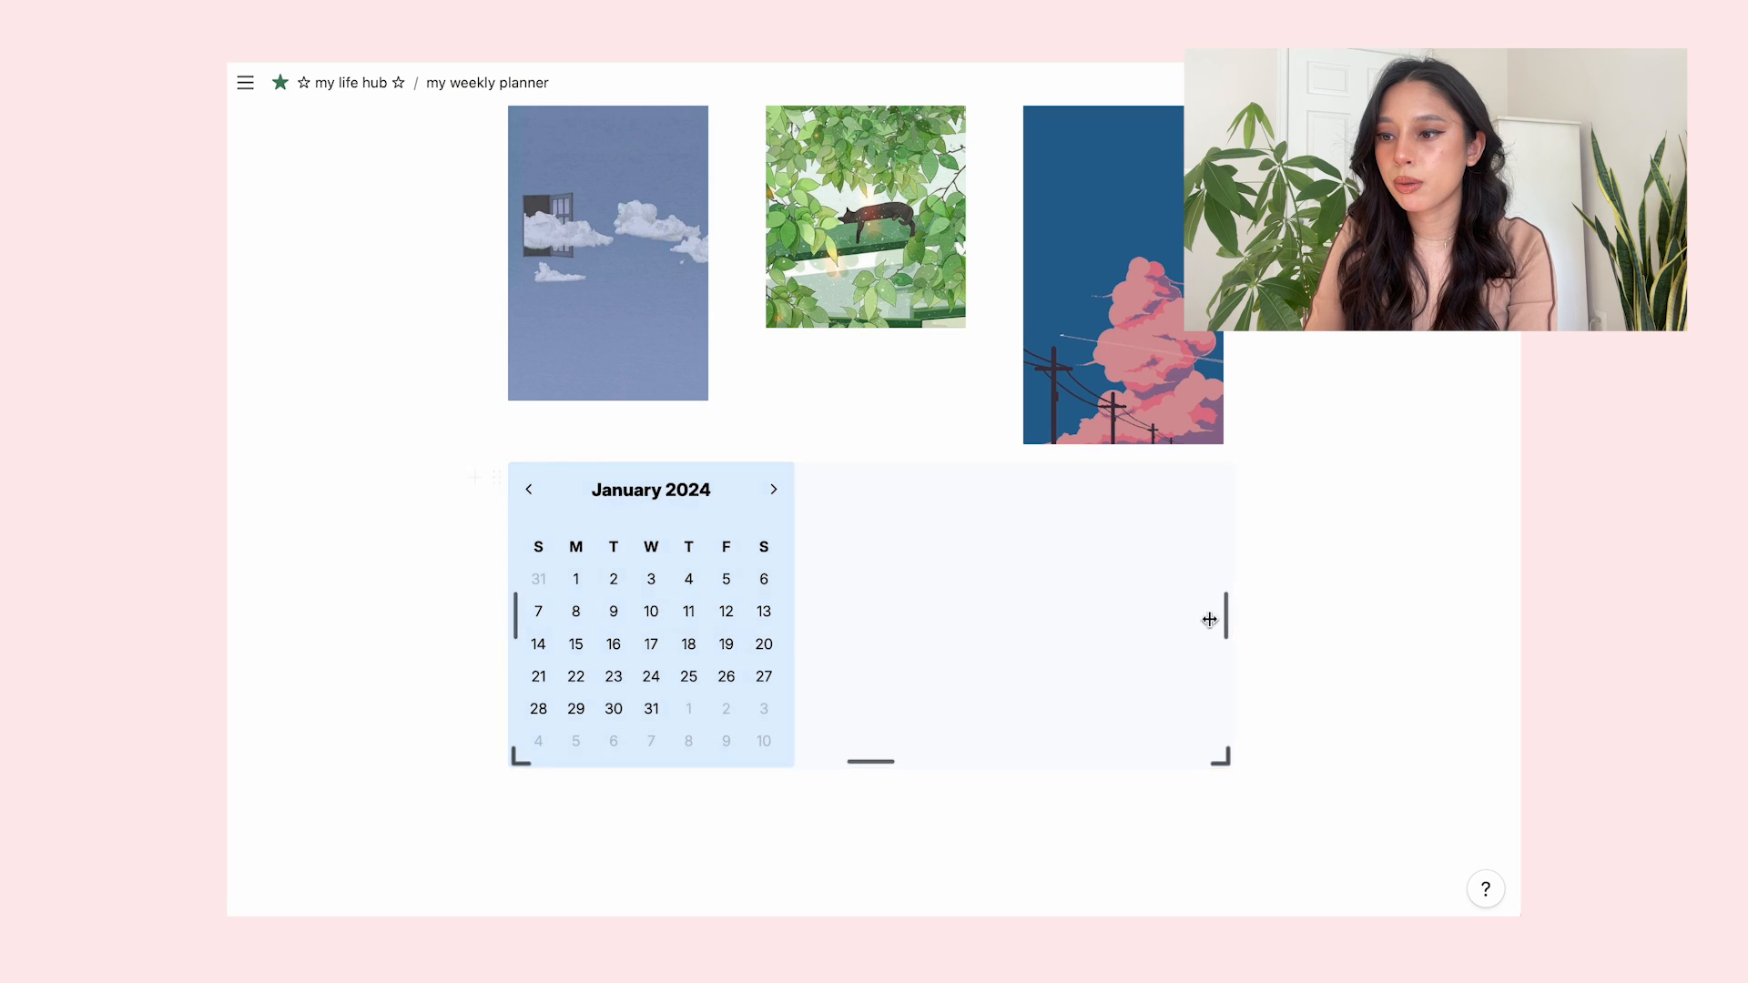
# - Narrow the embedded calendar widget so its frame fits the calendar, centred below the row of images
pyautogui.moveTo(1209, 619); pyautogui.dragTo(1002, 614)
pyautogui.scroll(3, 1150, 629)
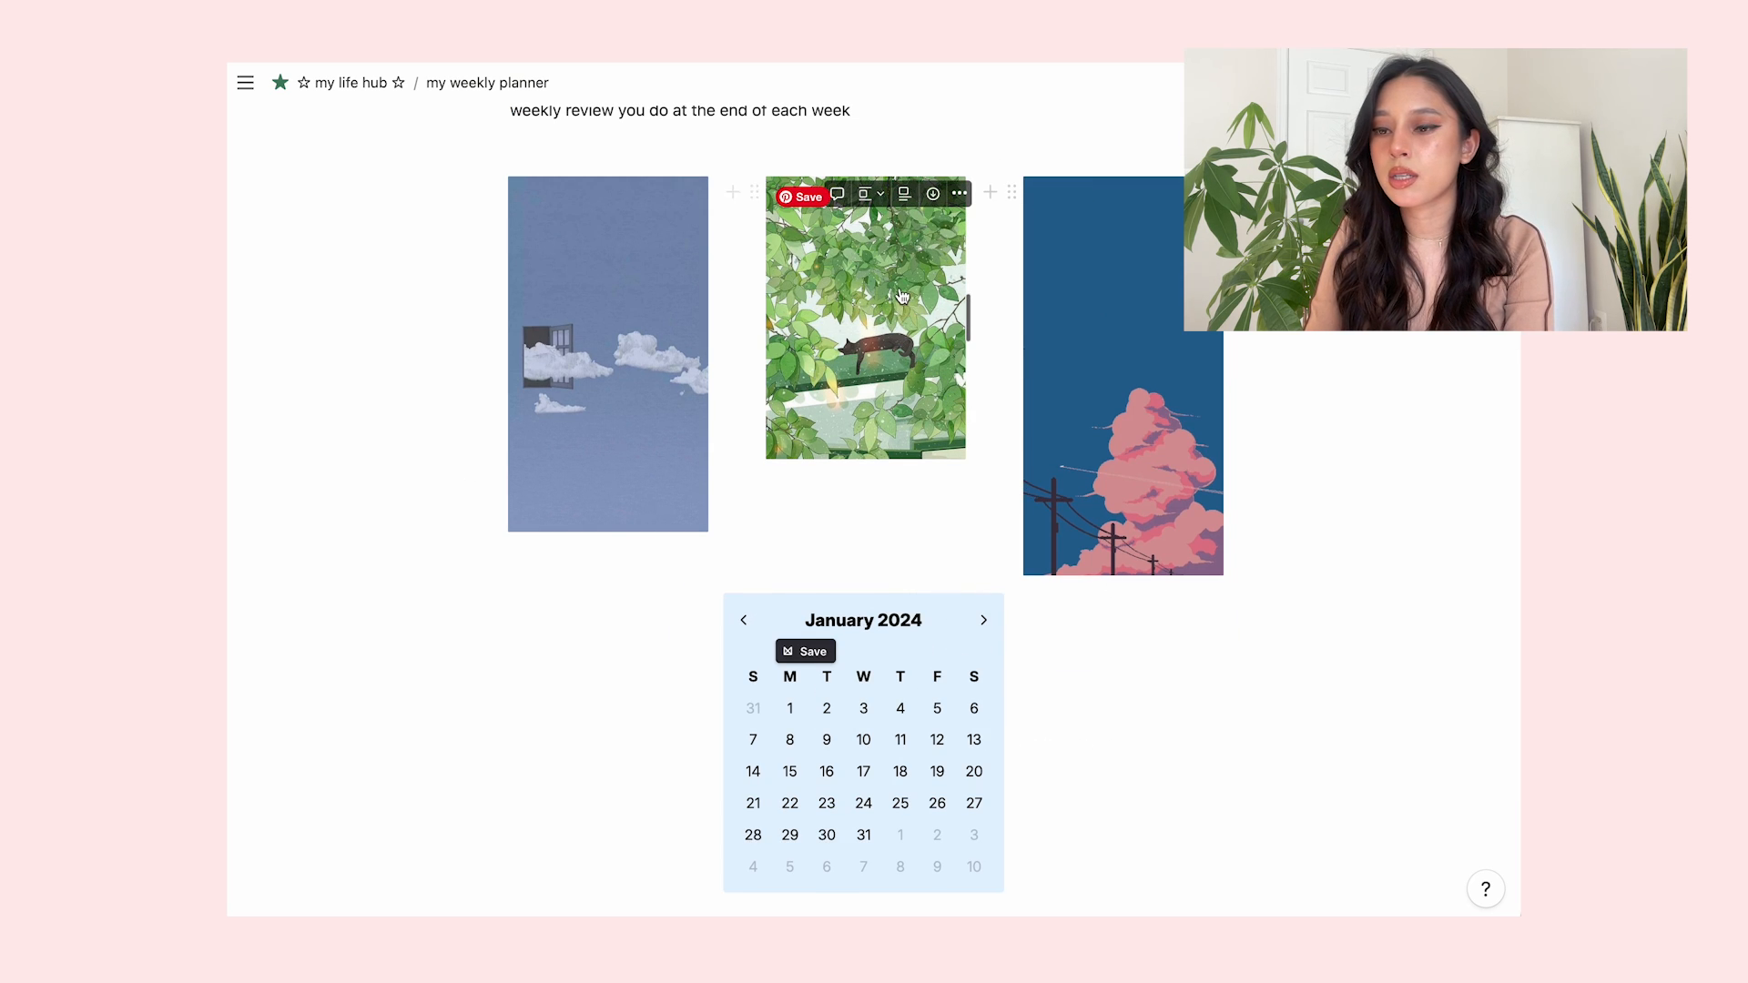
pyautogui.scroll(5, 1069, 870)
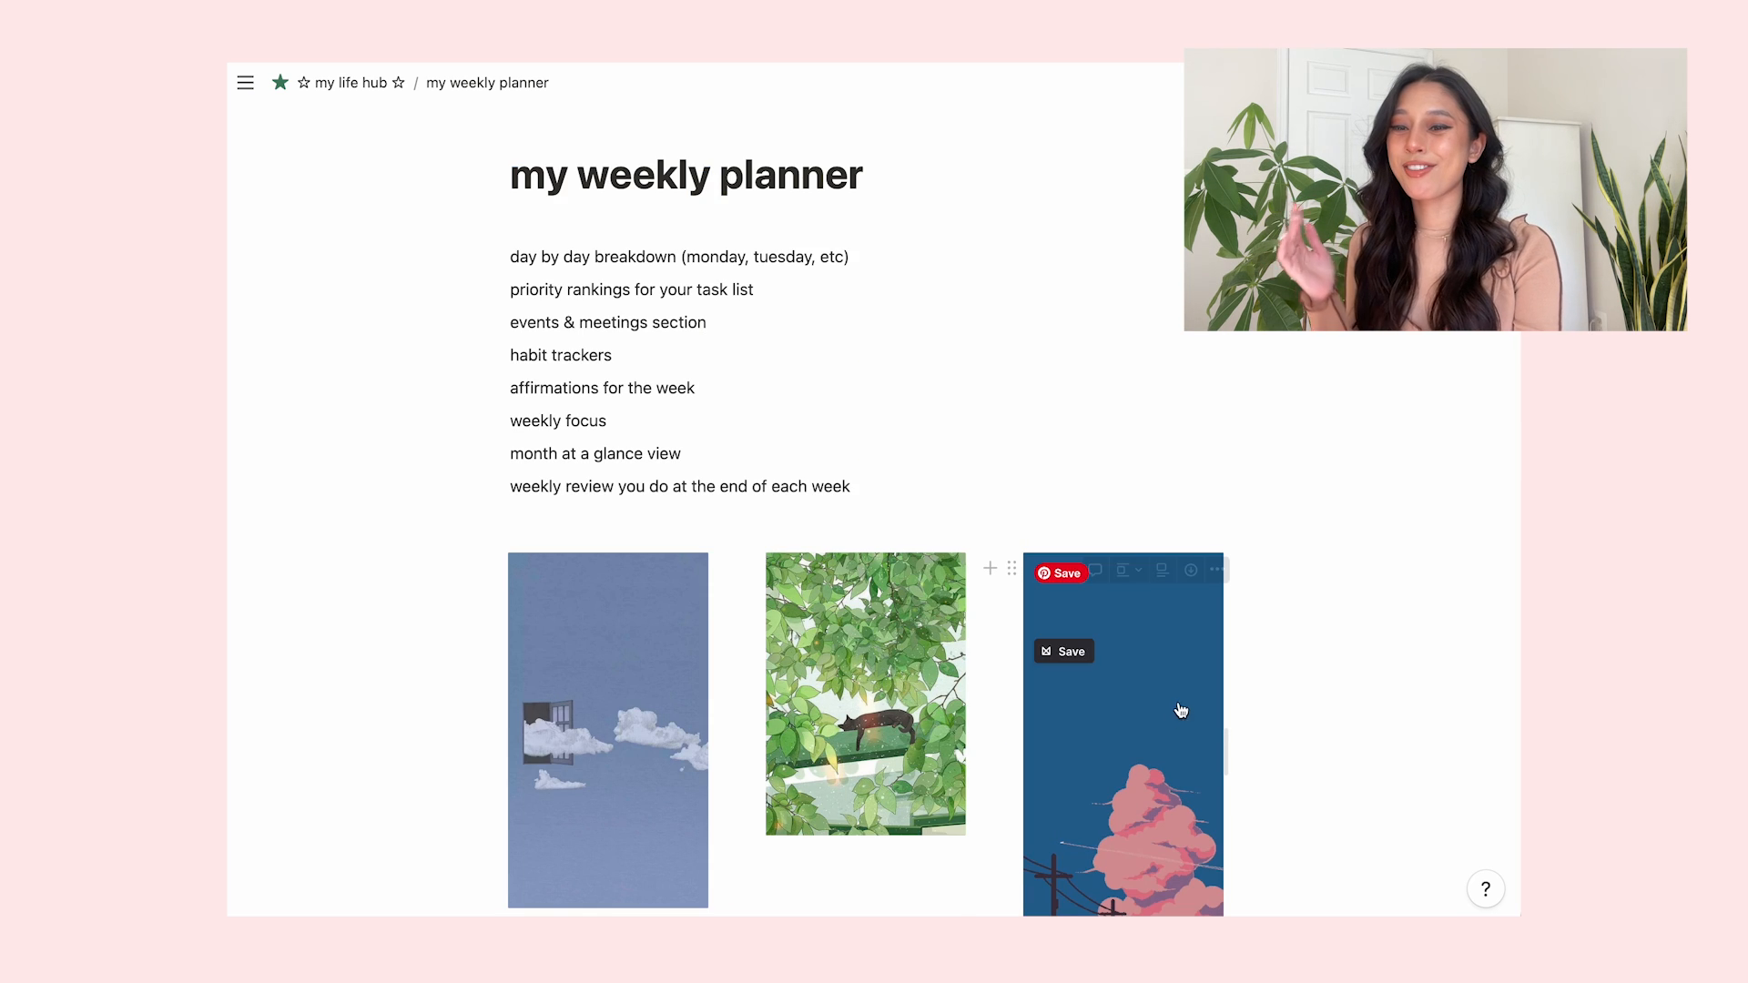
pyautogui.scroll(-2, 1274, 711)
pyautogui.scroll(-3, 1316, 711)
pyautogui.scroll(2, 1316, 711)
pyautogui.scroll(-5, 1317, 711)
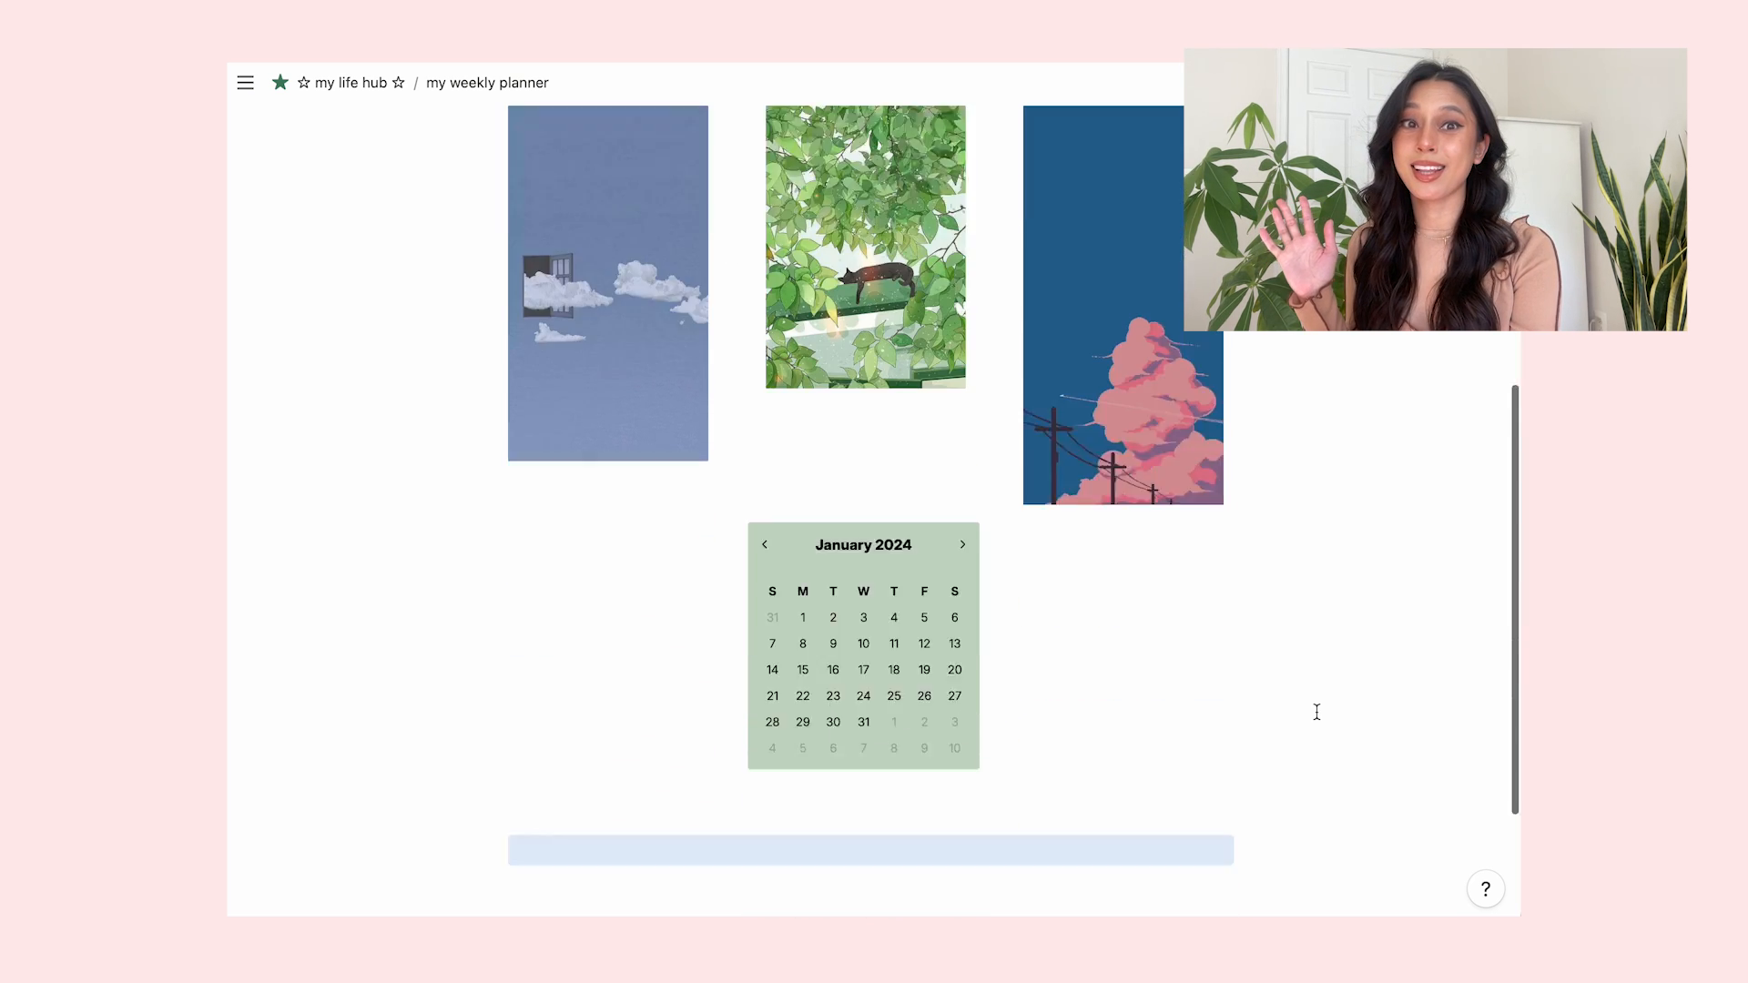
pyautogui.scroll(8, 1162, 725)
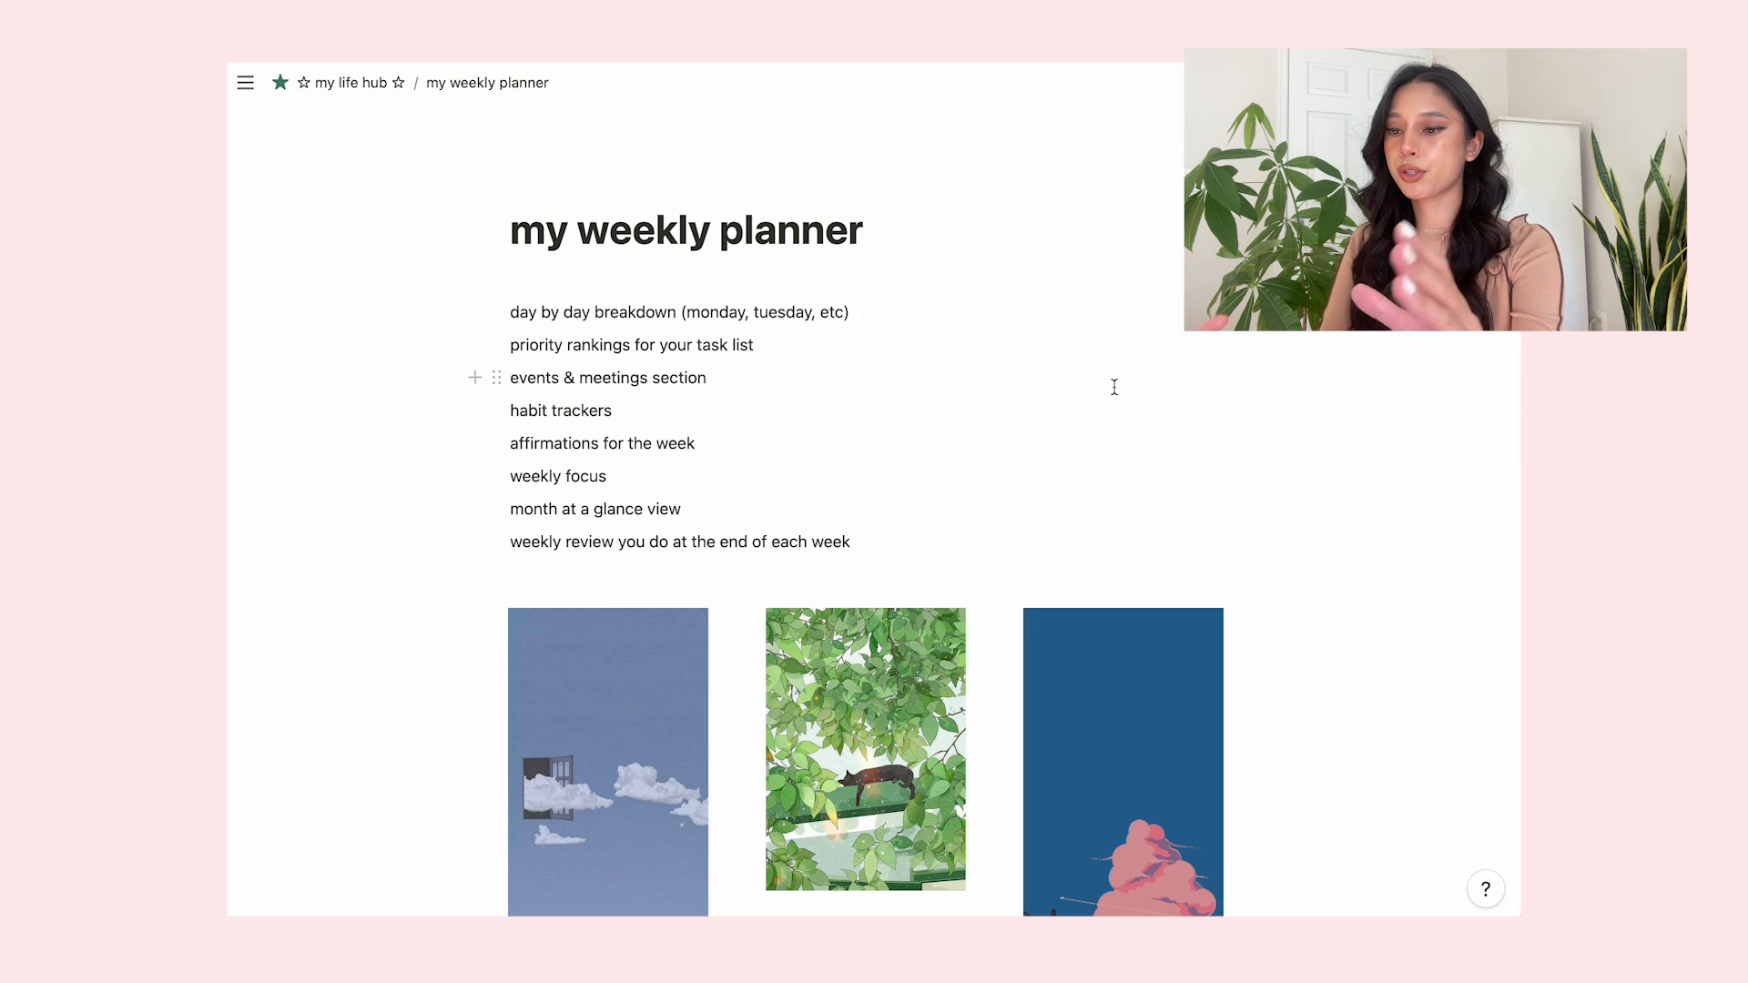
# - Make the weekly planner page full width and turn on small text
pyautogui.click(1493, 84)
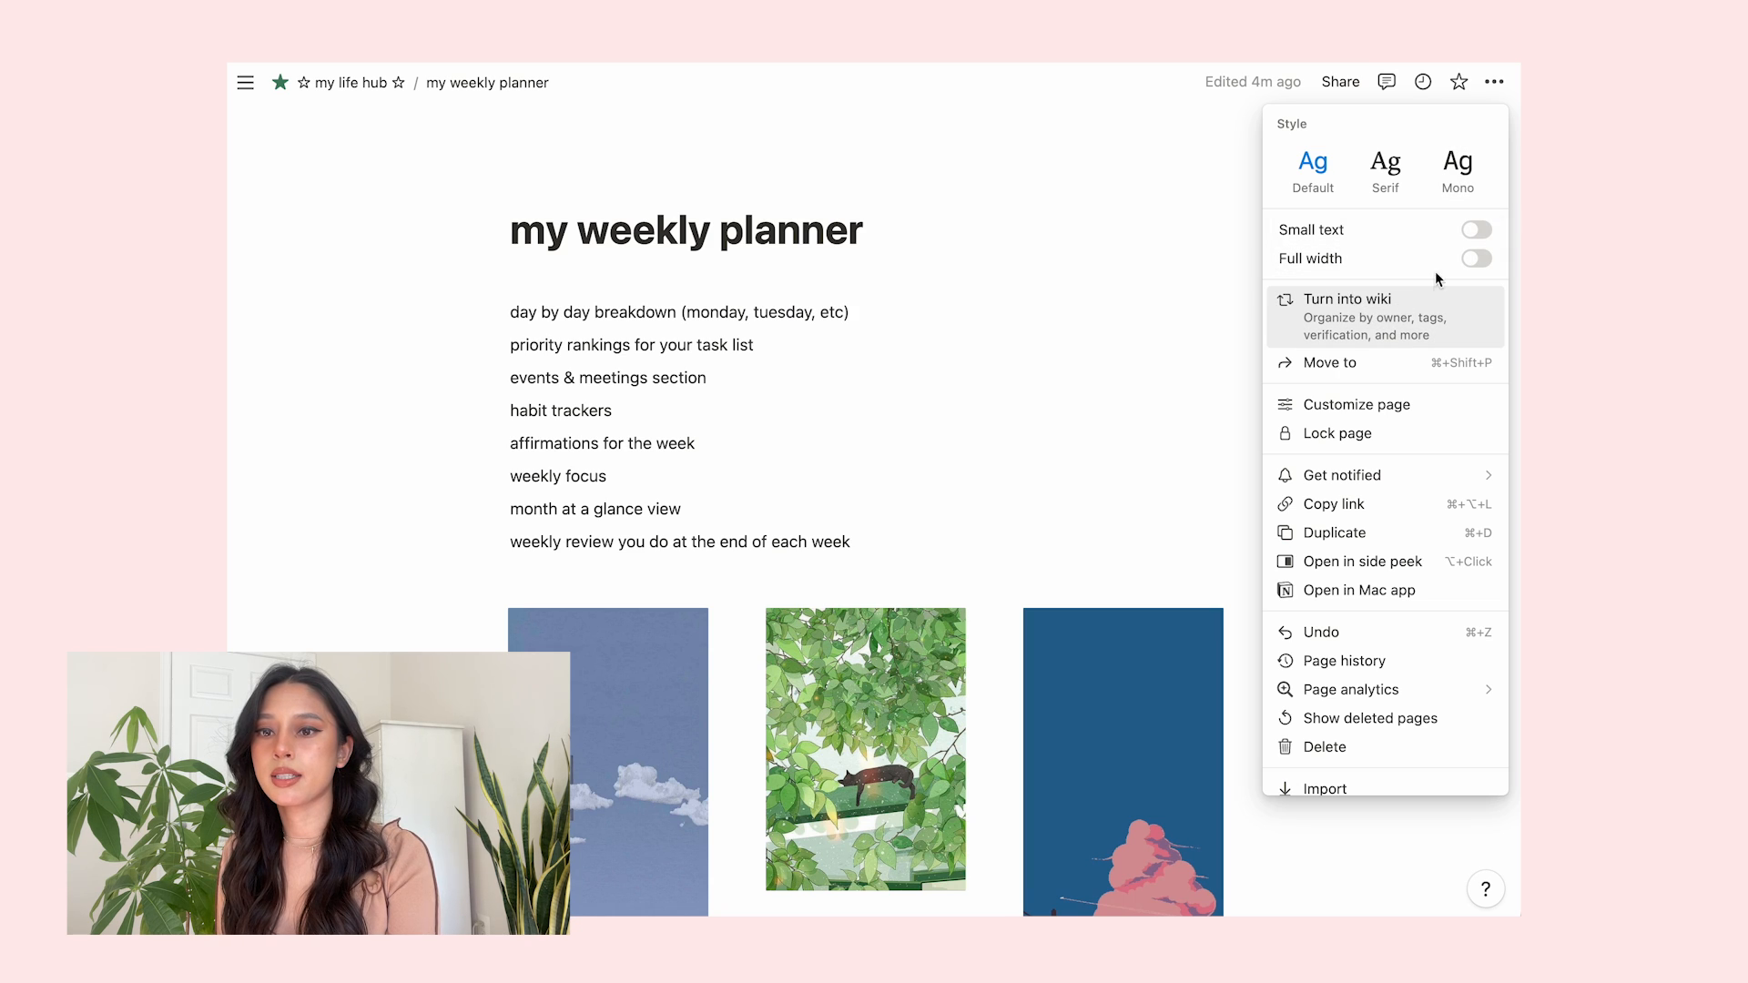
pyautogui.click(1475, 259)
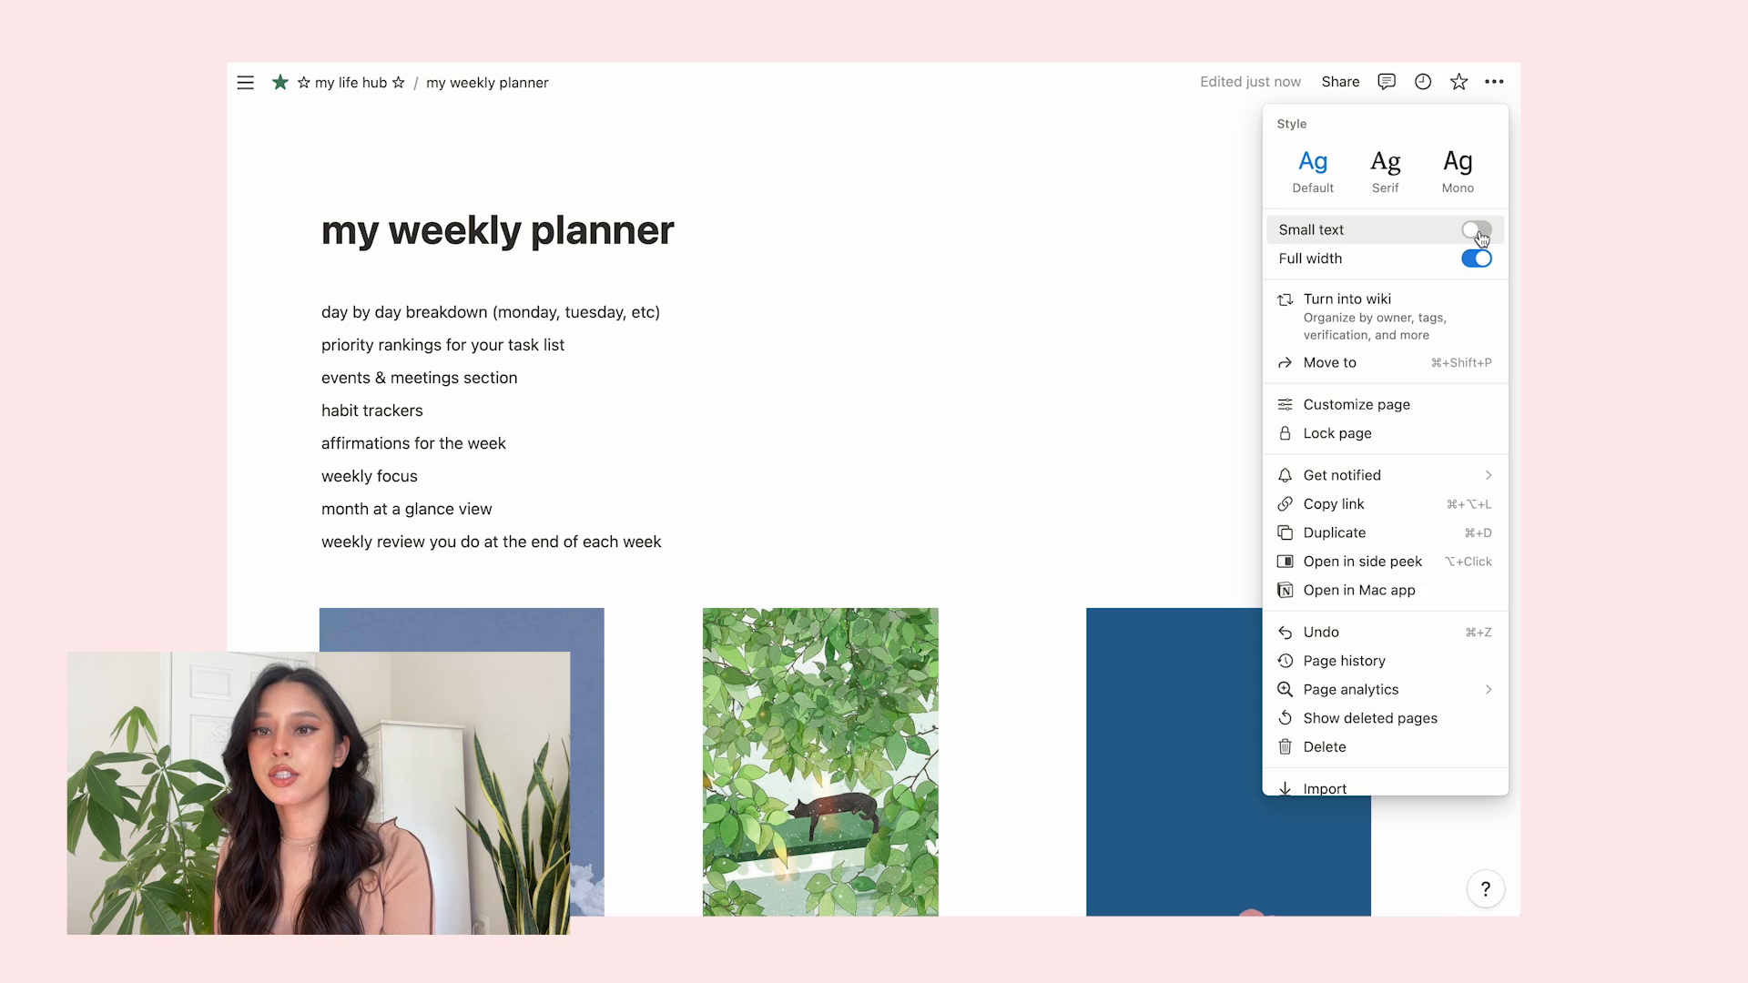
pyautogui.click(1476, 232)
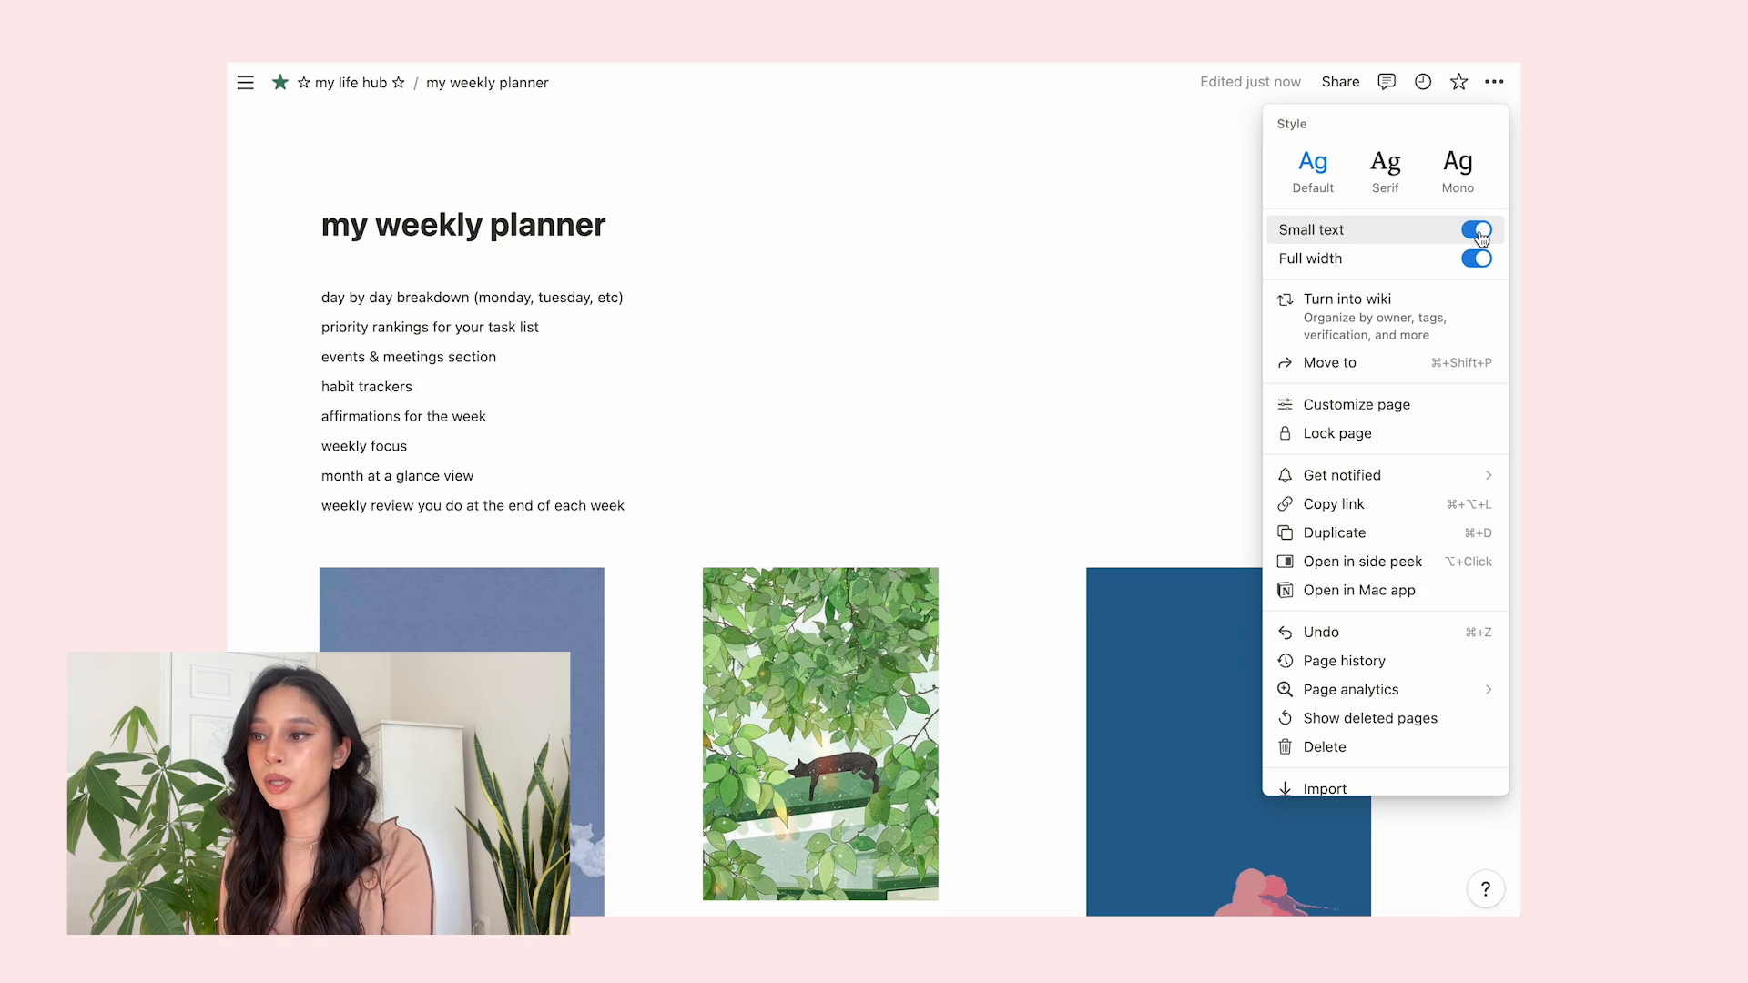
pyautogui.click(1478, 233)
pyautogui.click(1476, 231)
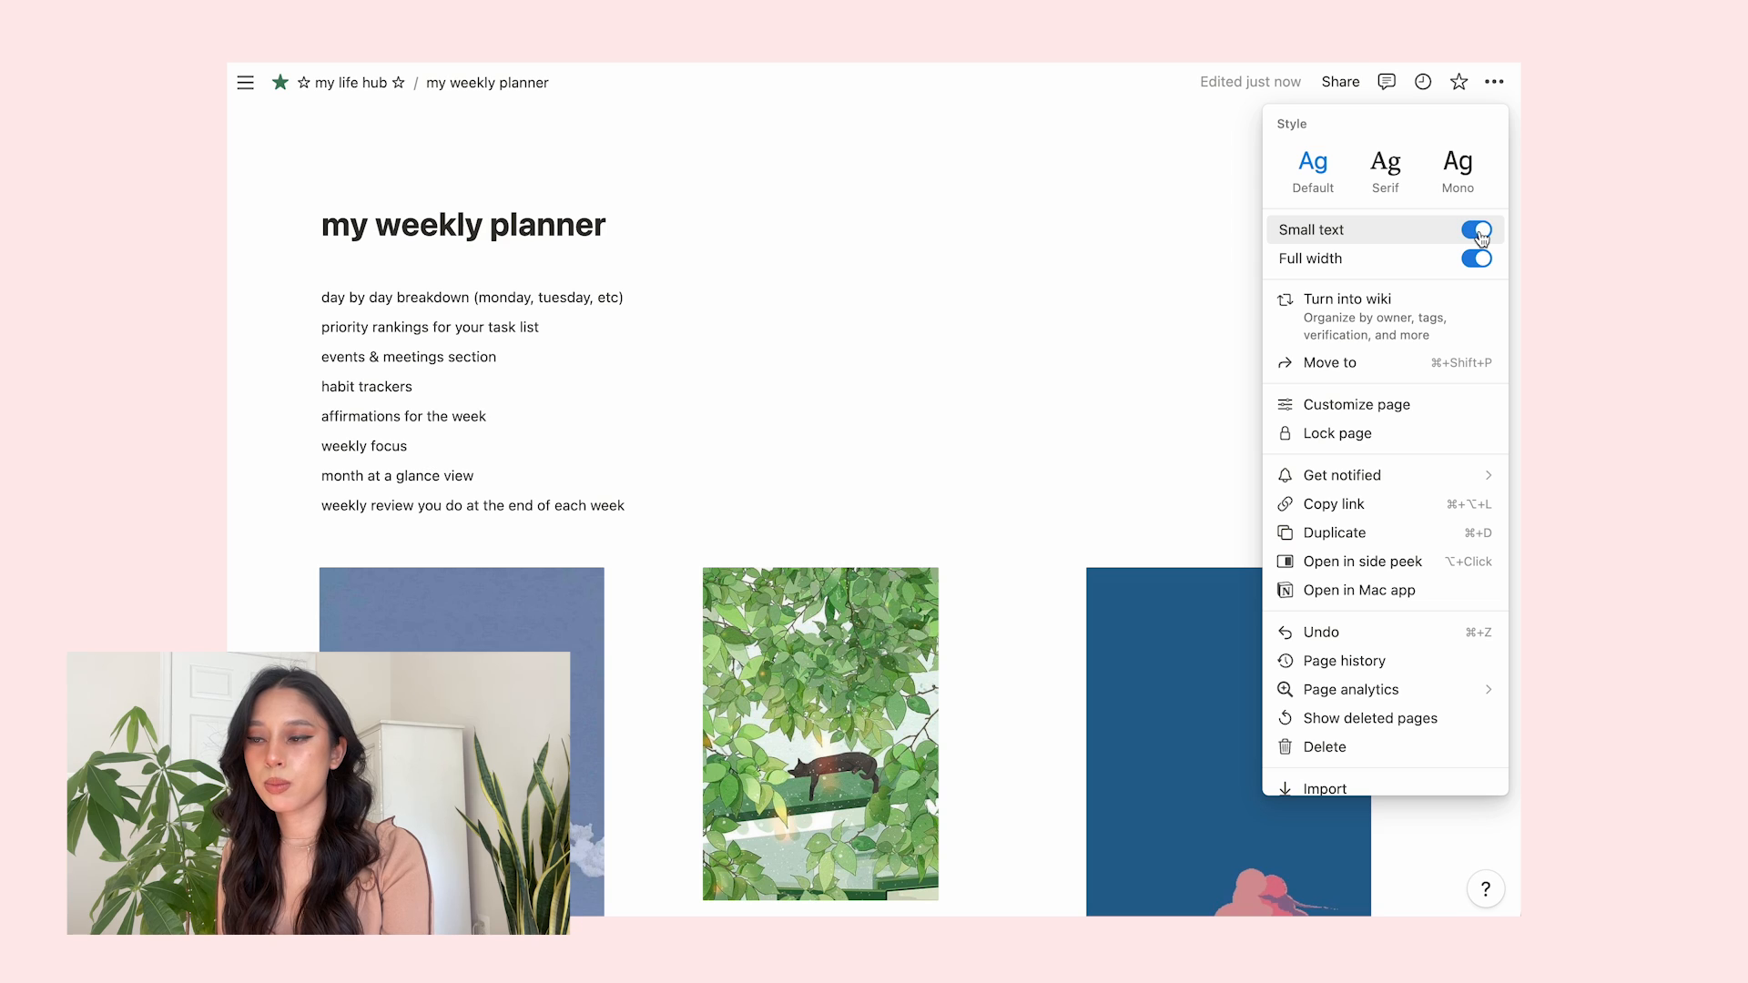
# - Try the Serif, Mono and Default fonts on the page, settling on Serif with small text turned off
pyautogui.click(1385, 182)
pyautogui.click(1461, 185)
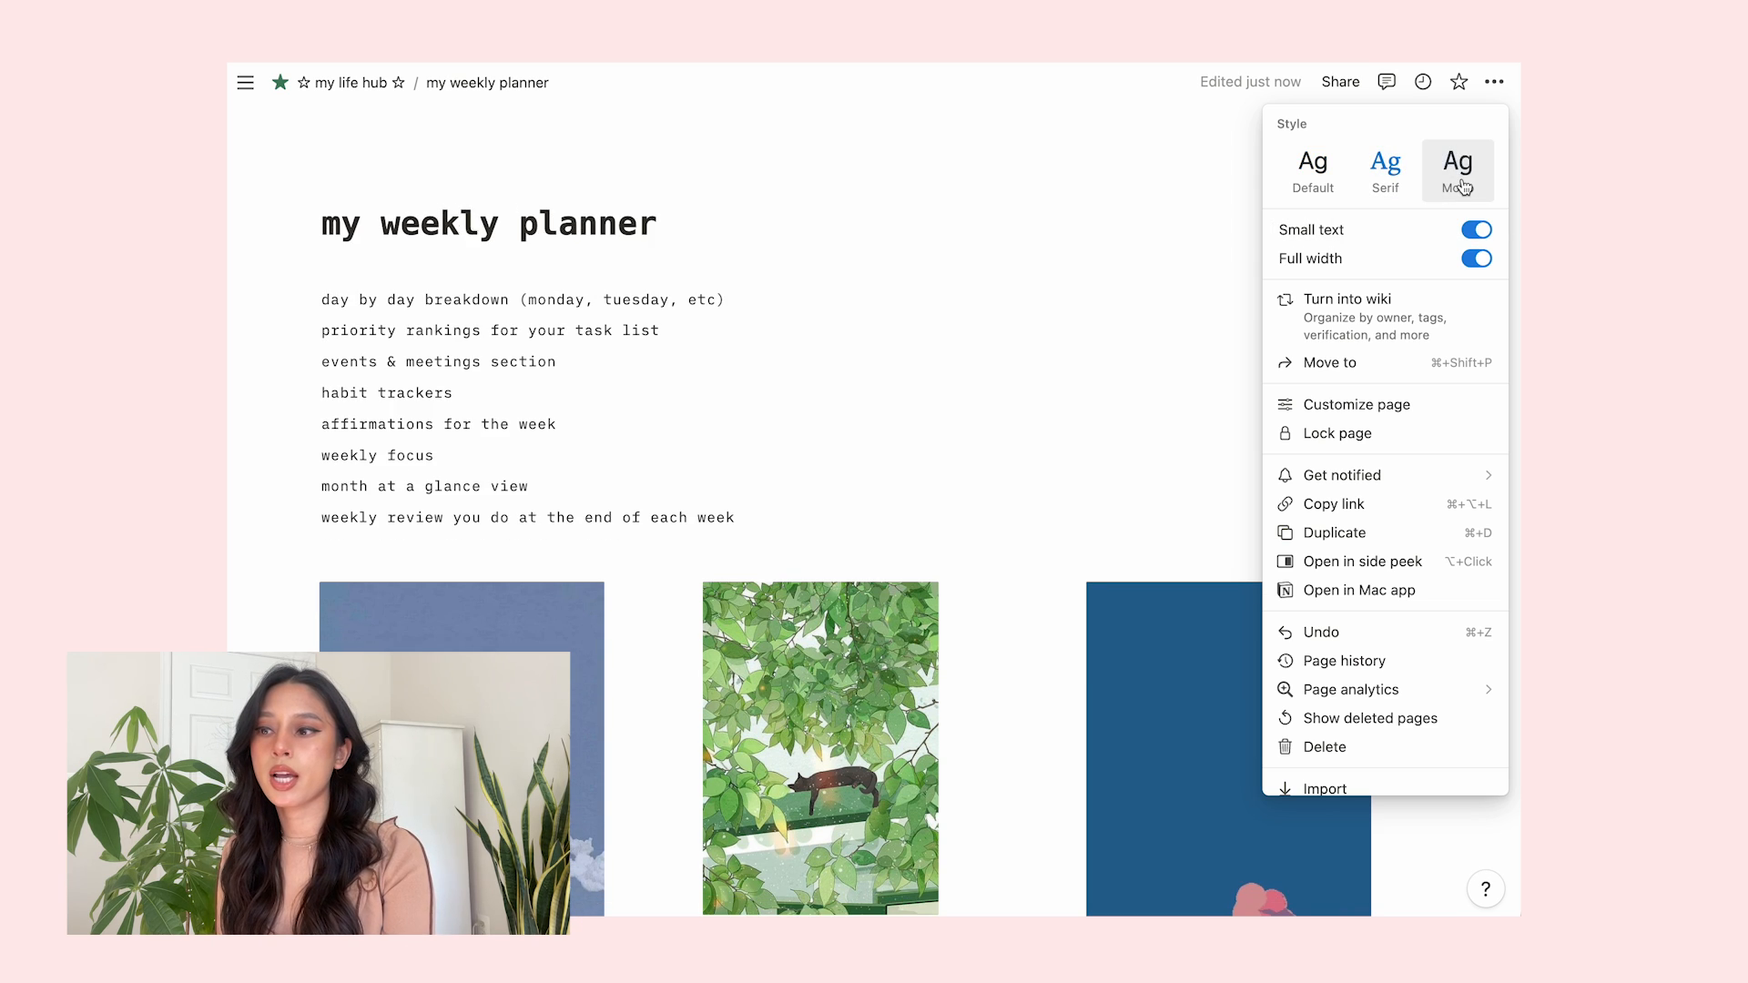
pyautogui.click(1385, 169)
pyautogui.click(1313, 182)
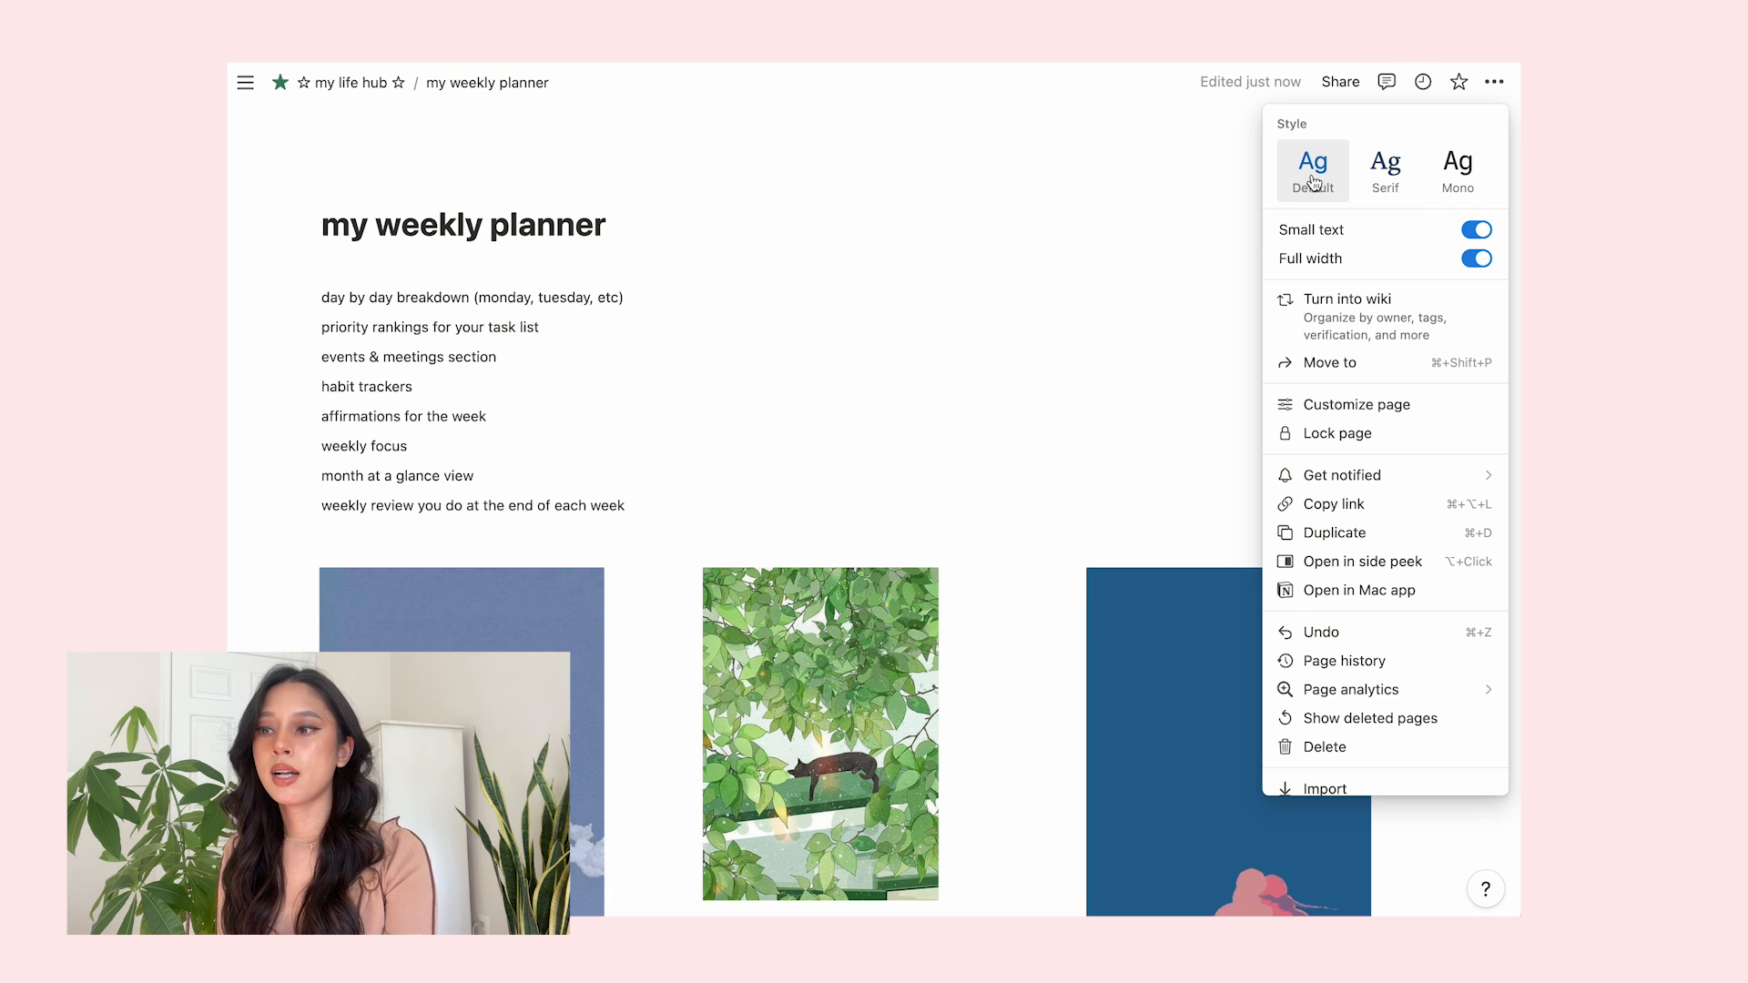
pyautogui.click(1384, 176)
pyautogui.click(1457, 187)
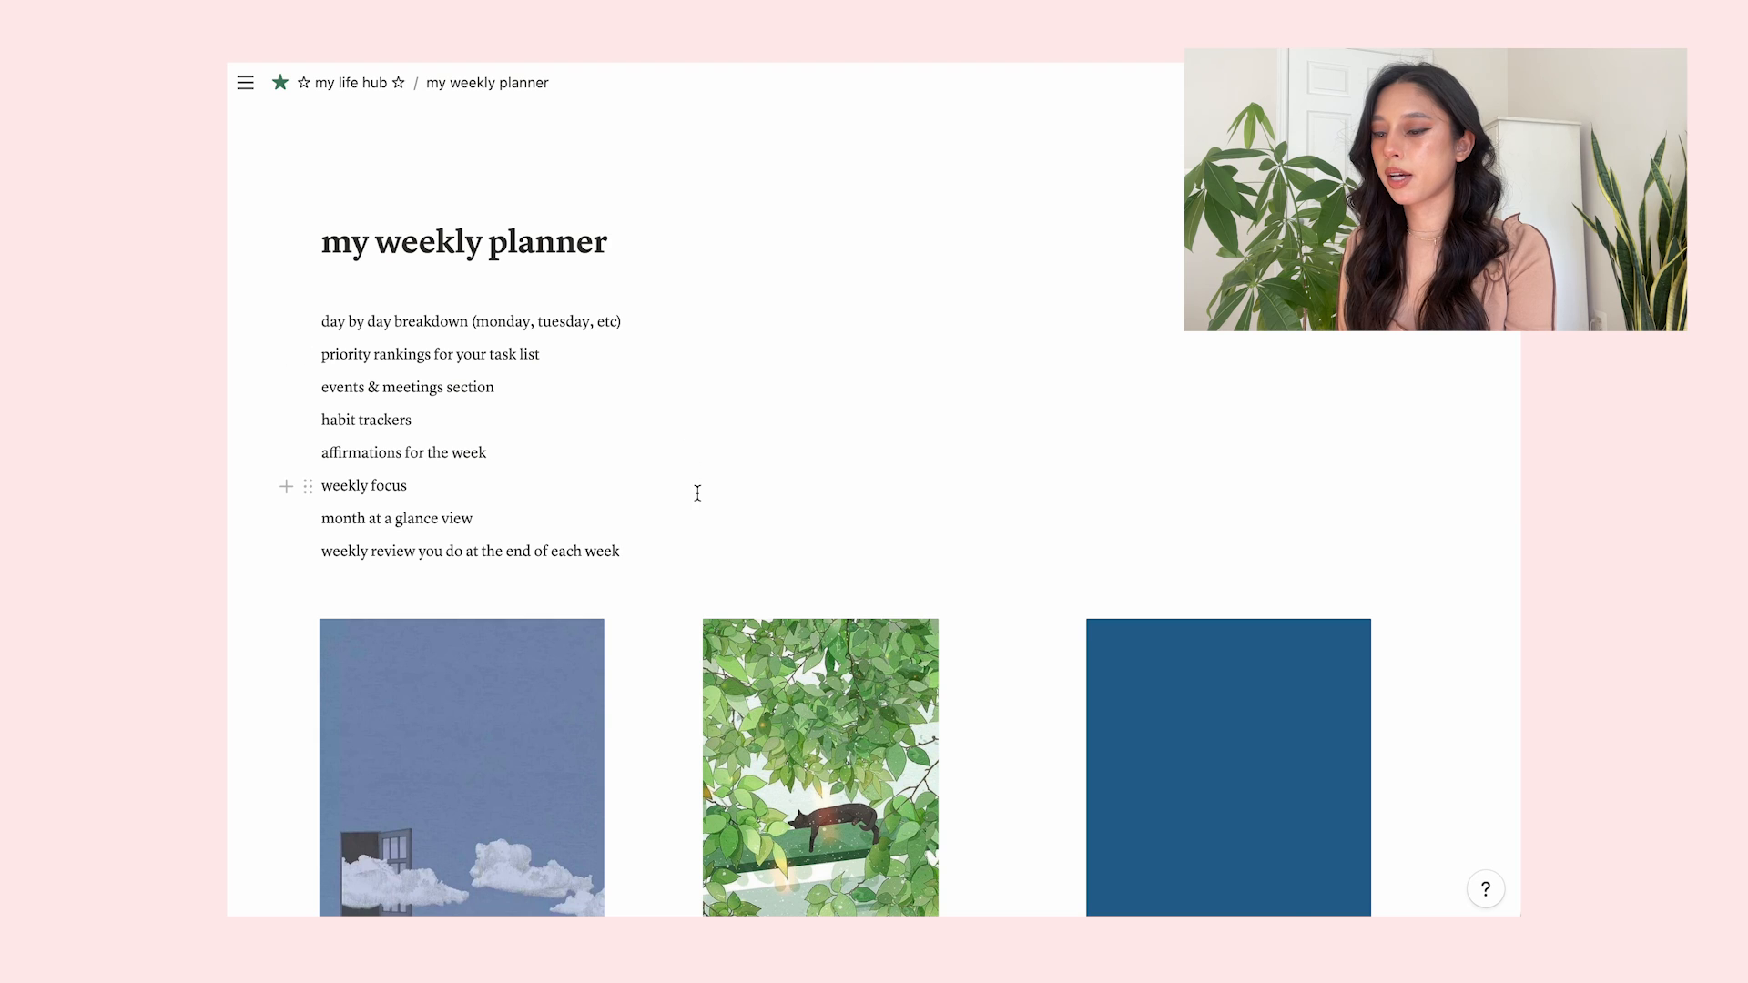
pyautogui.scroll(-5, 694, 492)
pyautogui.scroll(5, 695, 491)
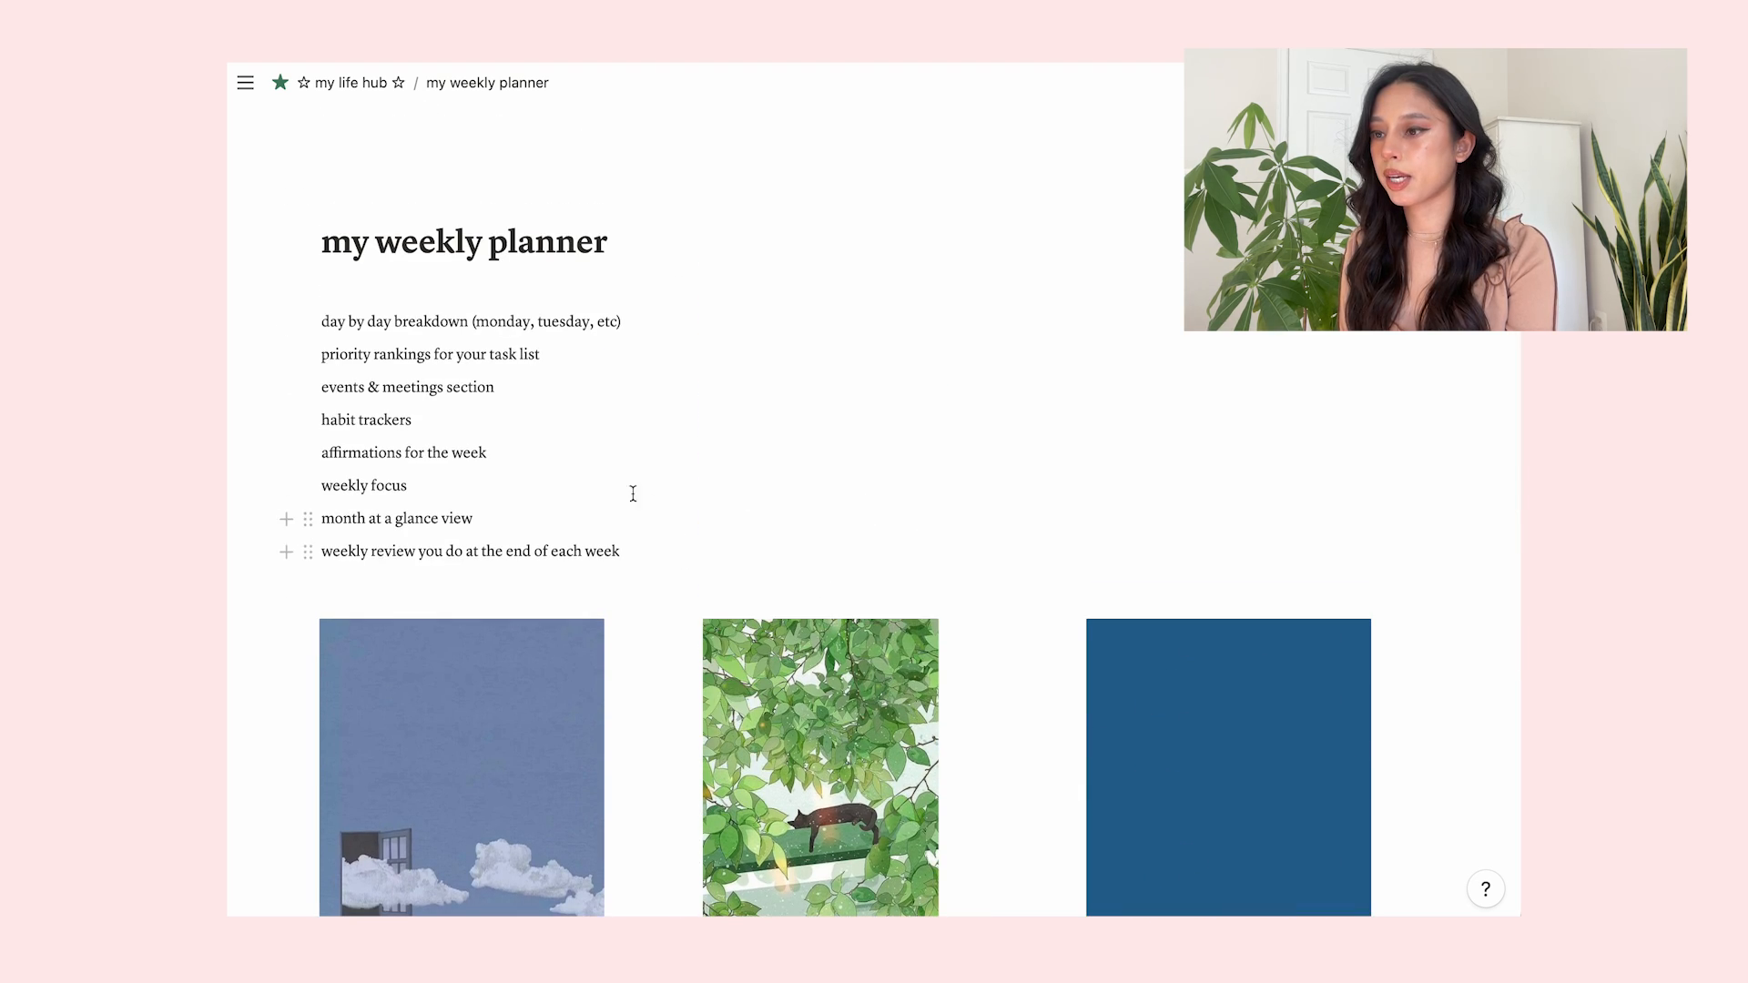
pyautogui.scroll(-1, 619, 491)
pyautogui.scroll(-1, 680, 662)
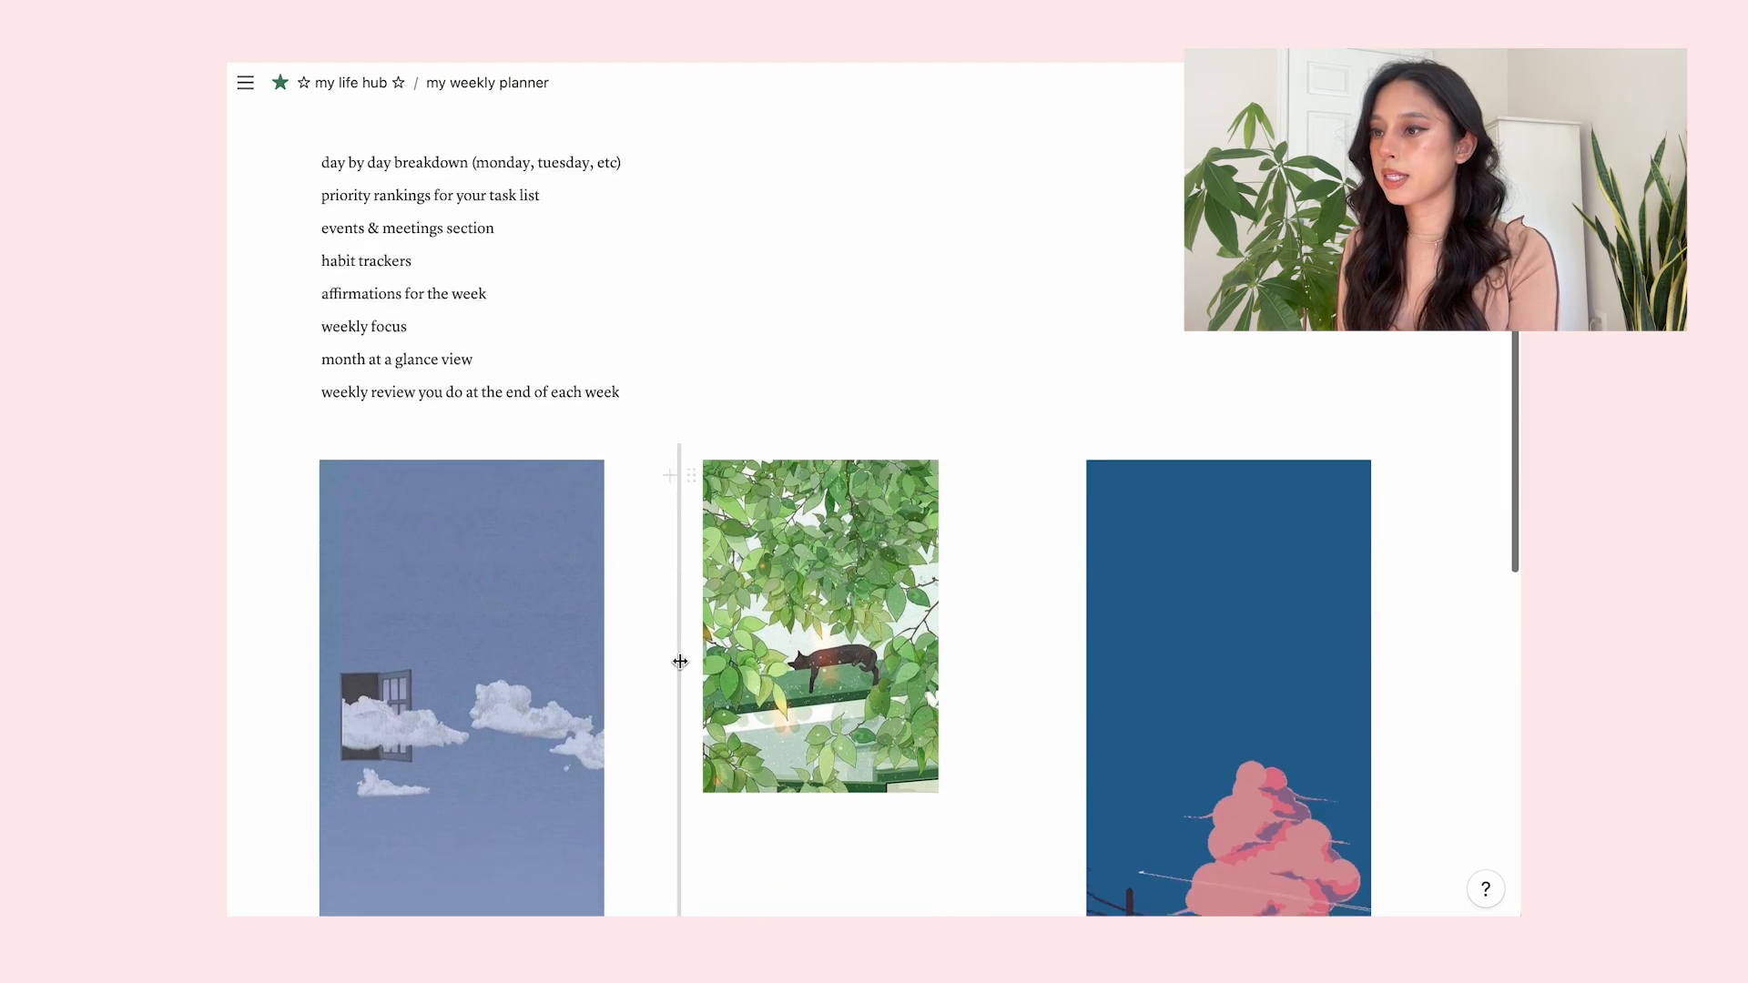
pyautogui.scroll(-2, 680, 662)
pyautogui.scroll(3, 680, 662)
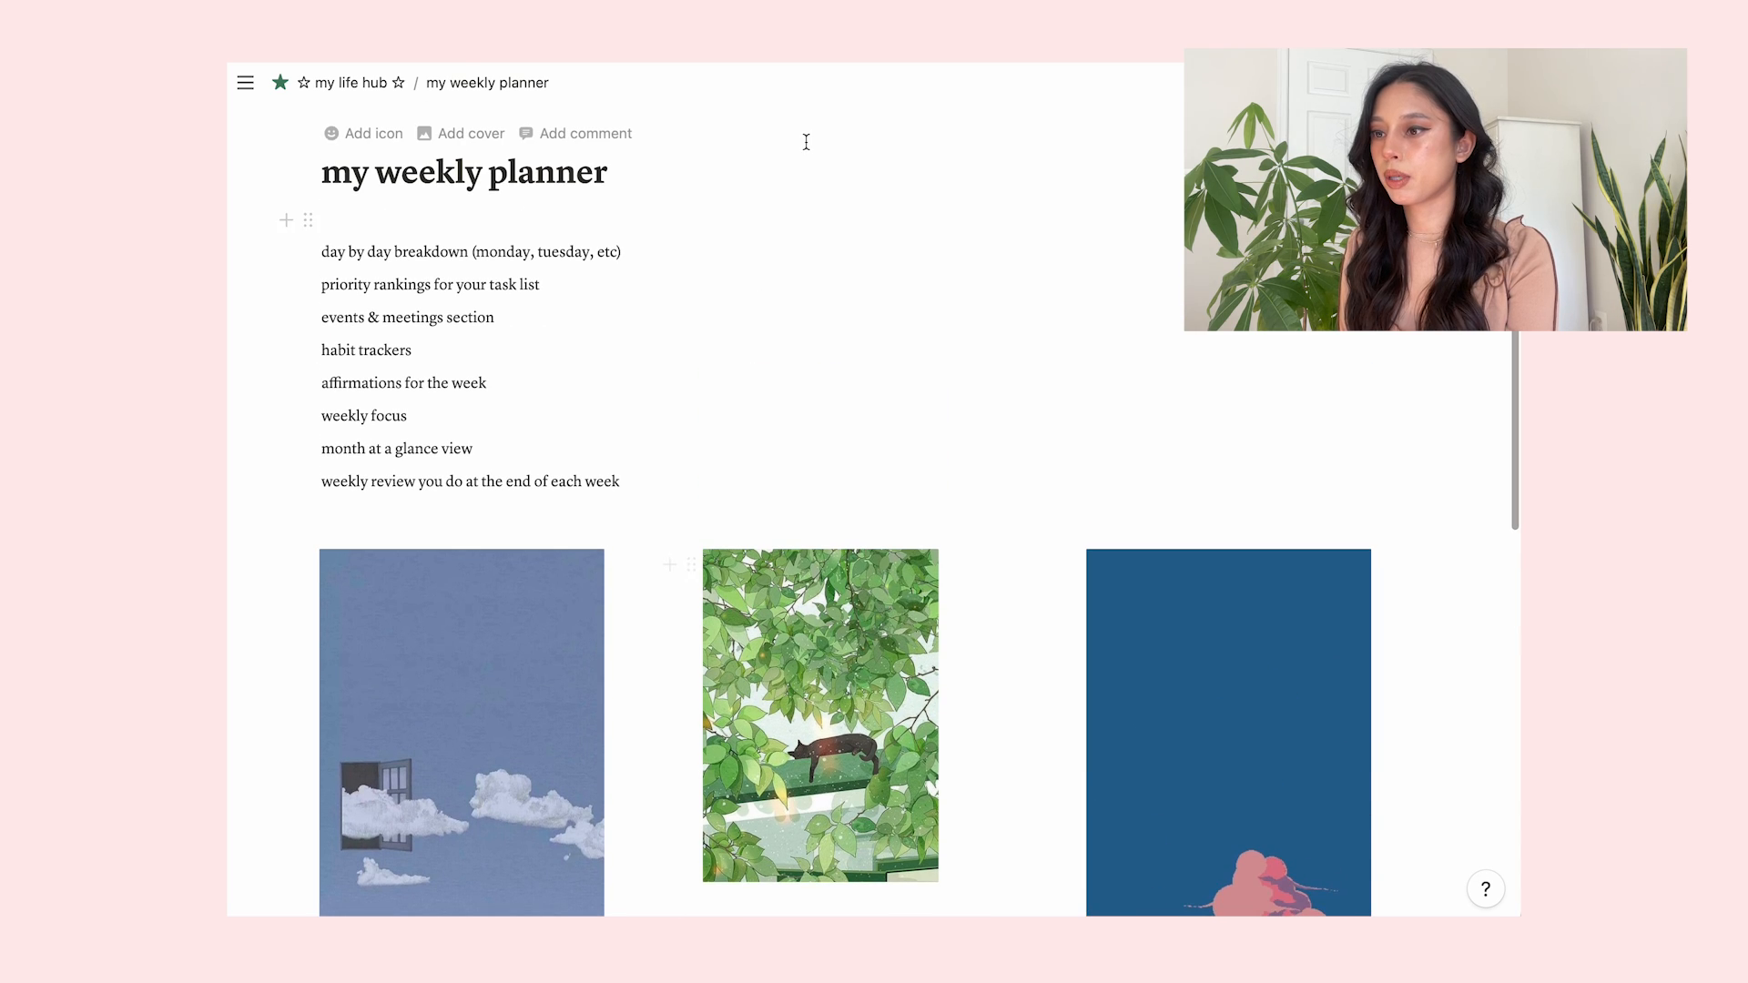
# - Insert a three-column block below the day by day breakdown line and move the window-and-clouds image into its first column
pyautogui.click(539, 309)
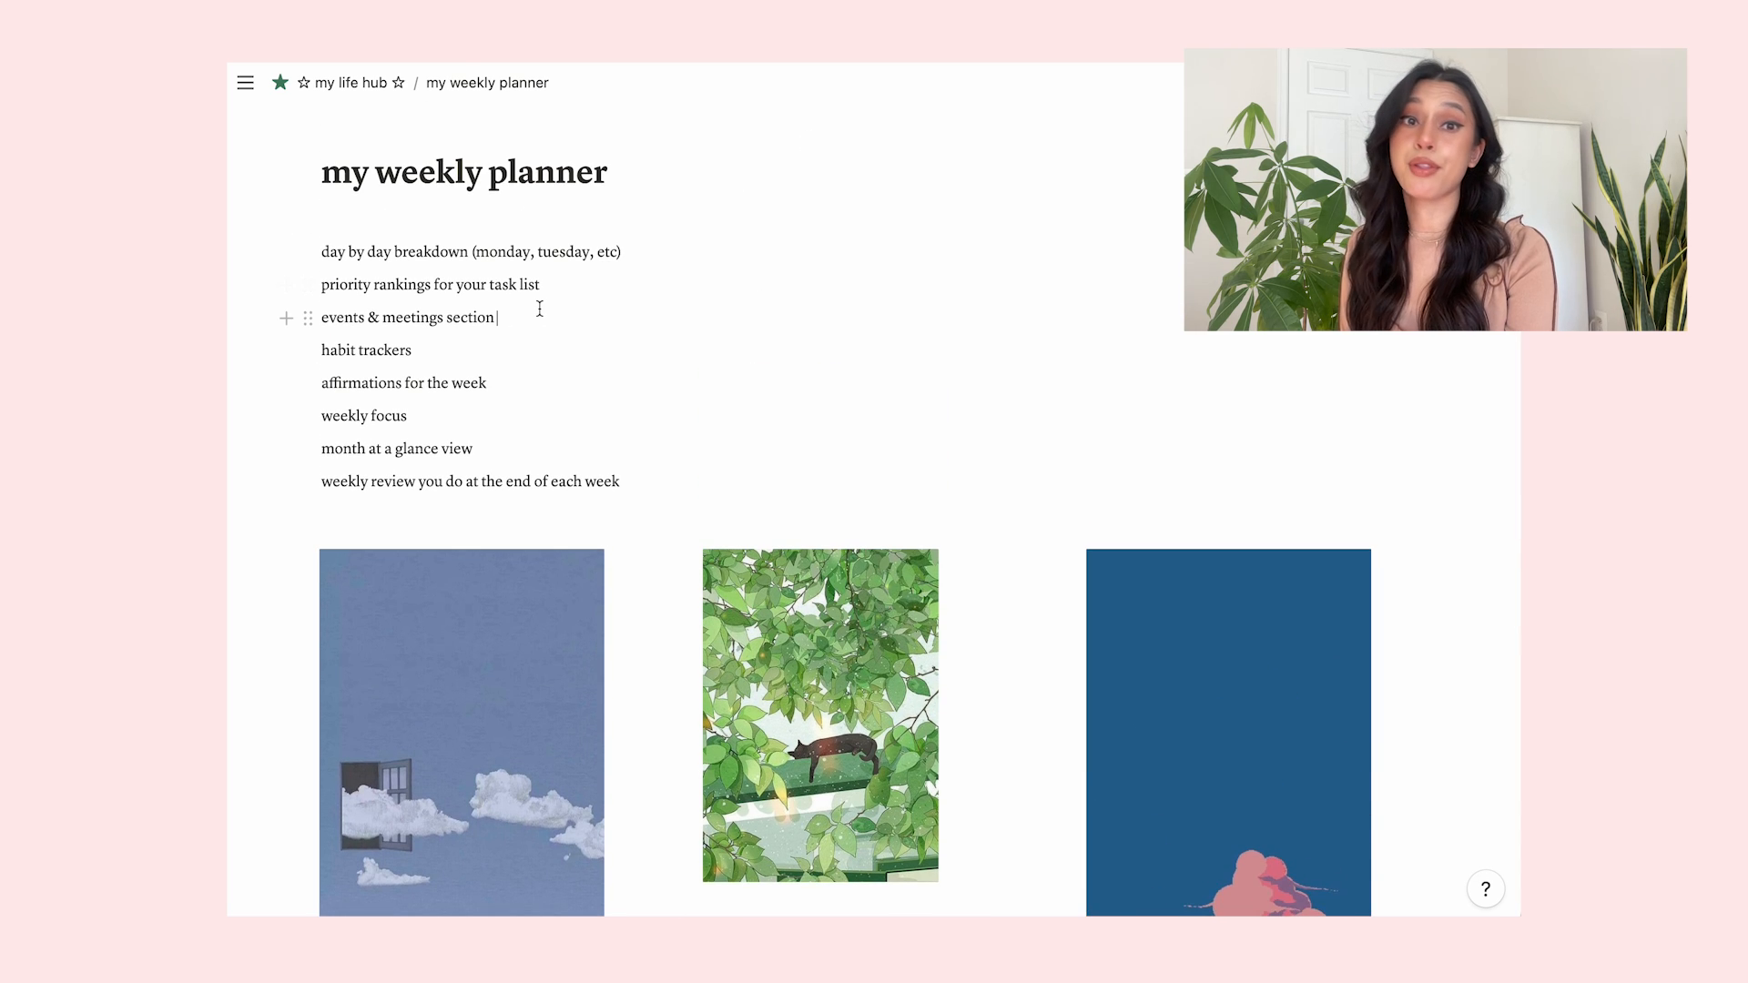
pyautogui.tripleClick(462, 253)
pyautogui.click(519, 255)
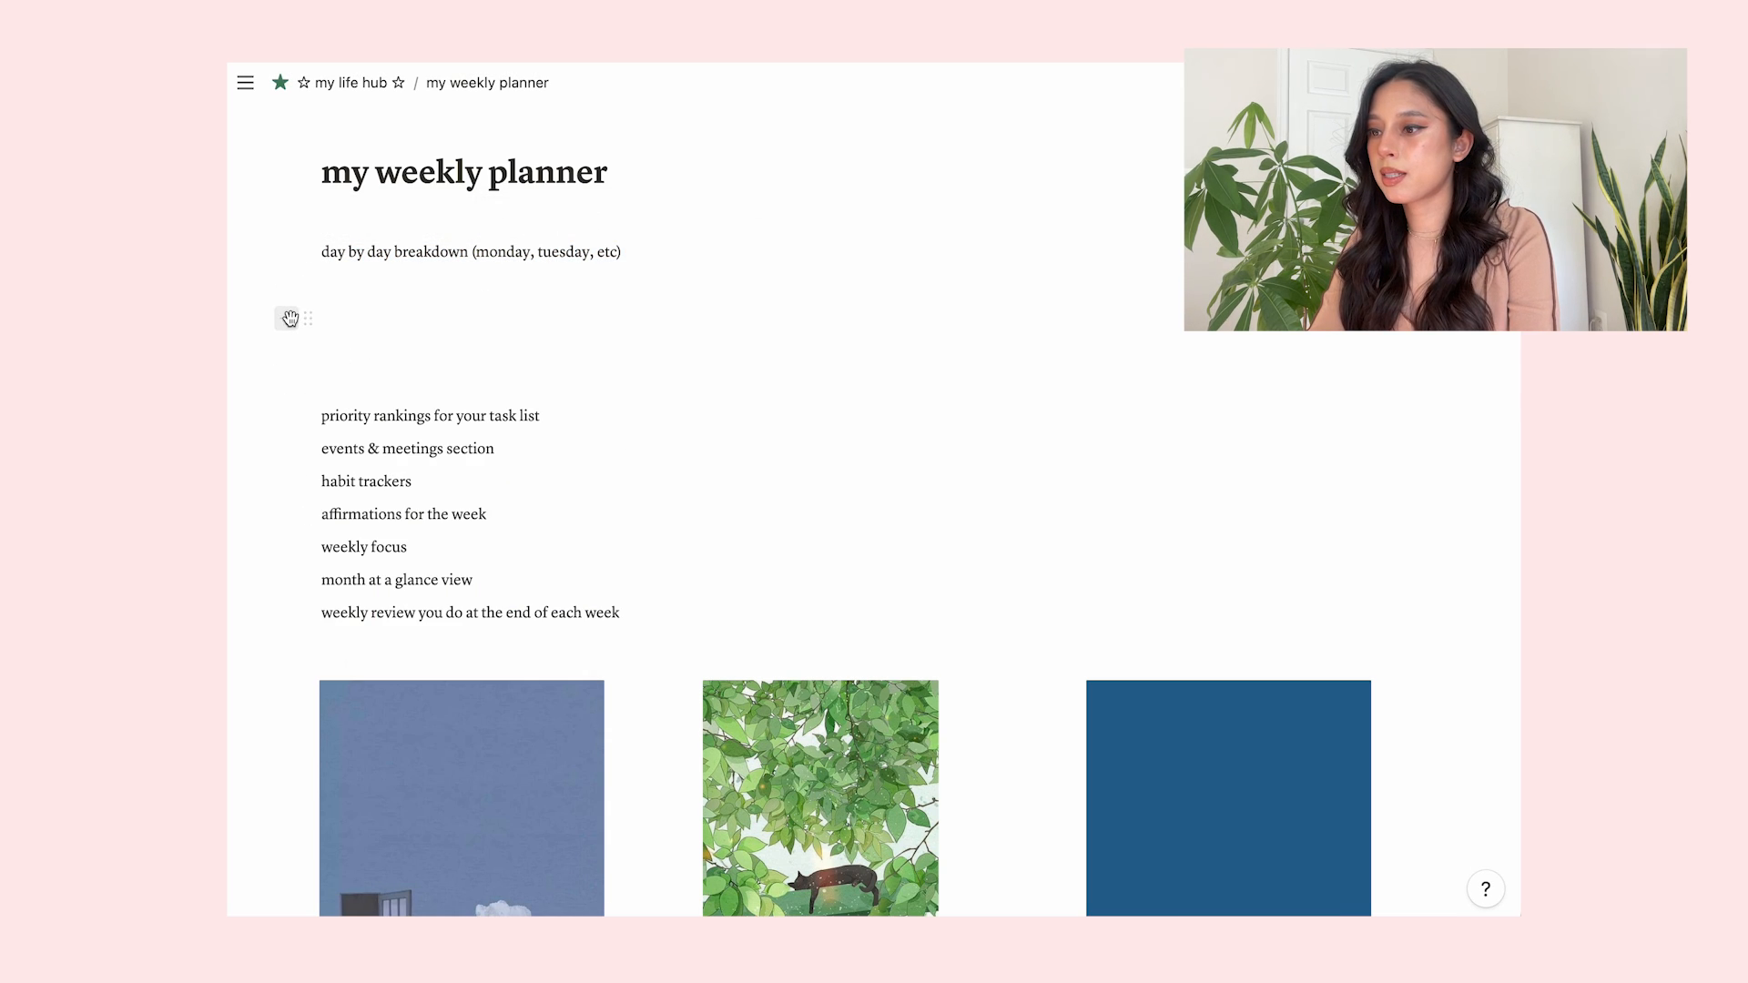
pyautogui.click(288, 317)
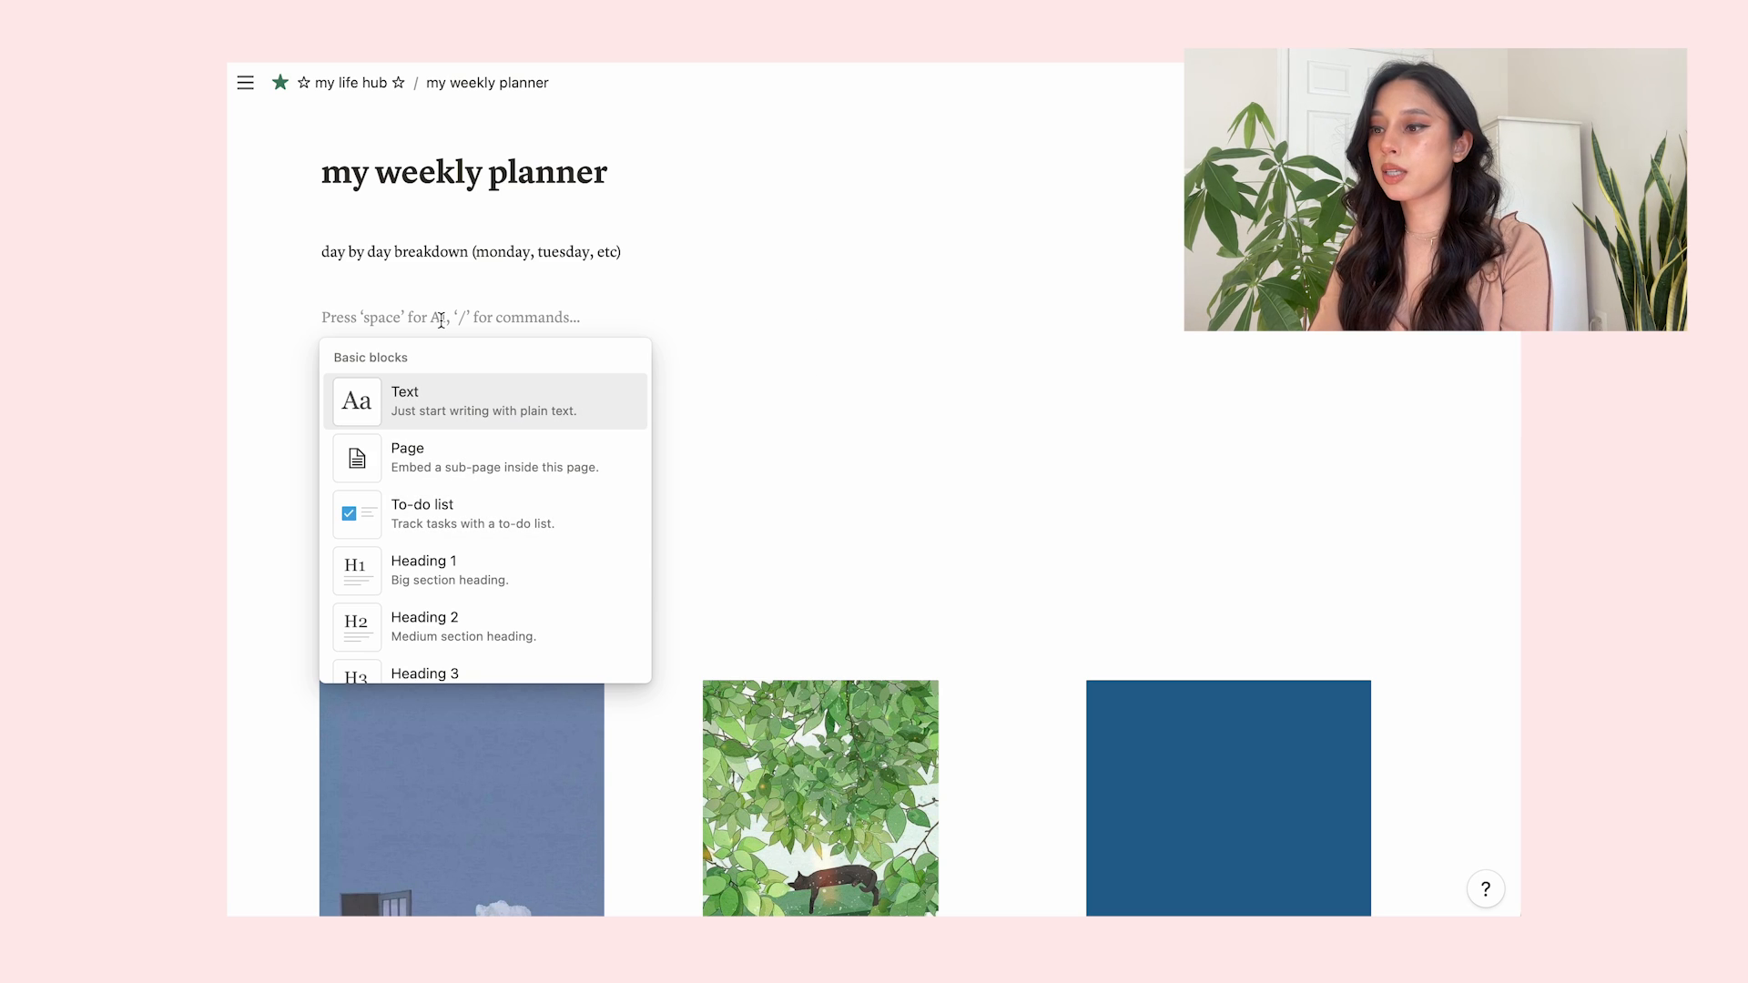
pyautogui.write('col')
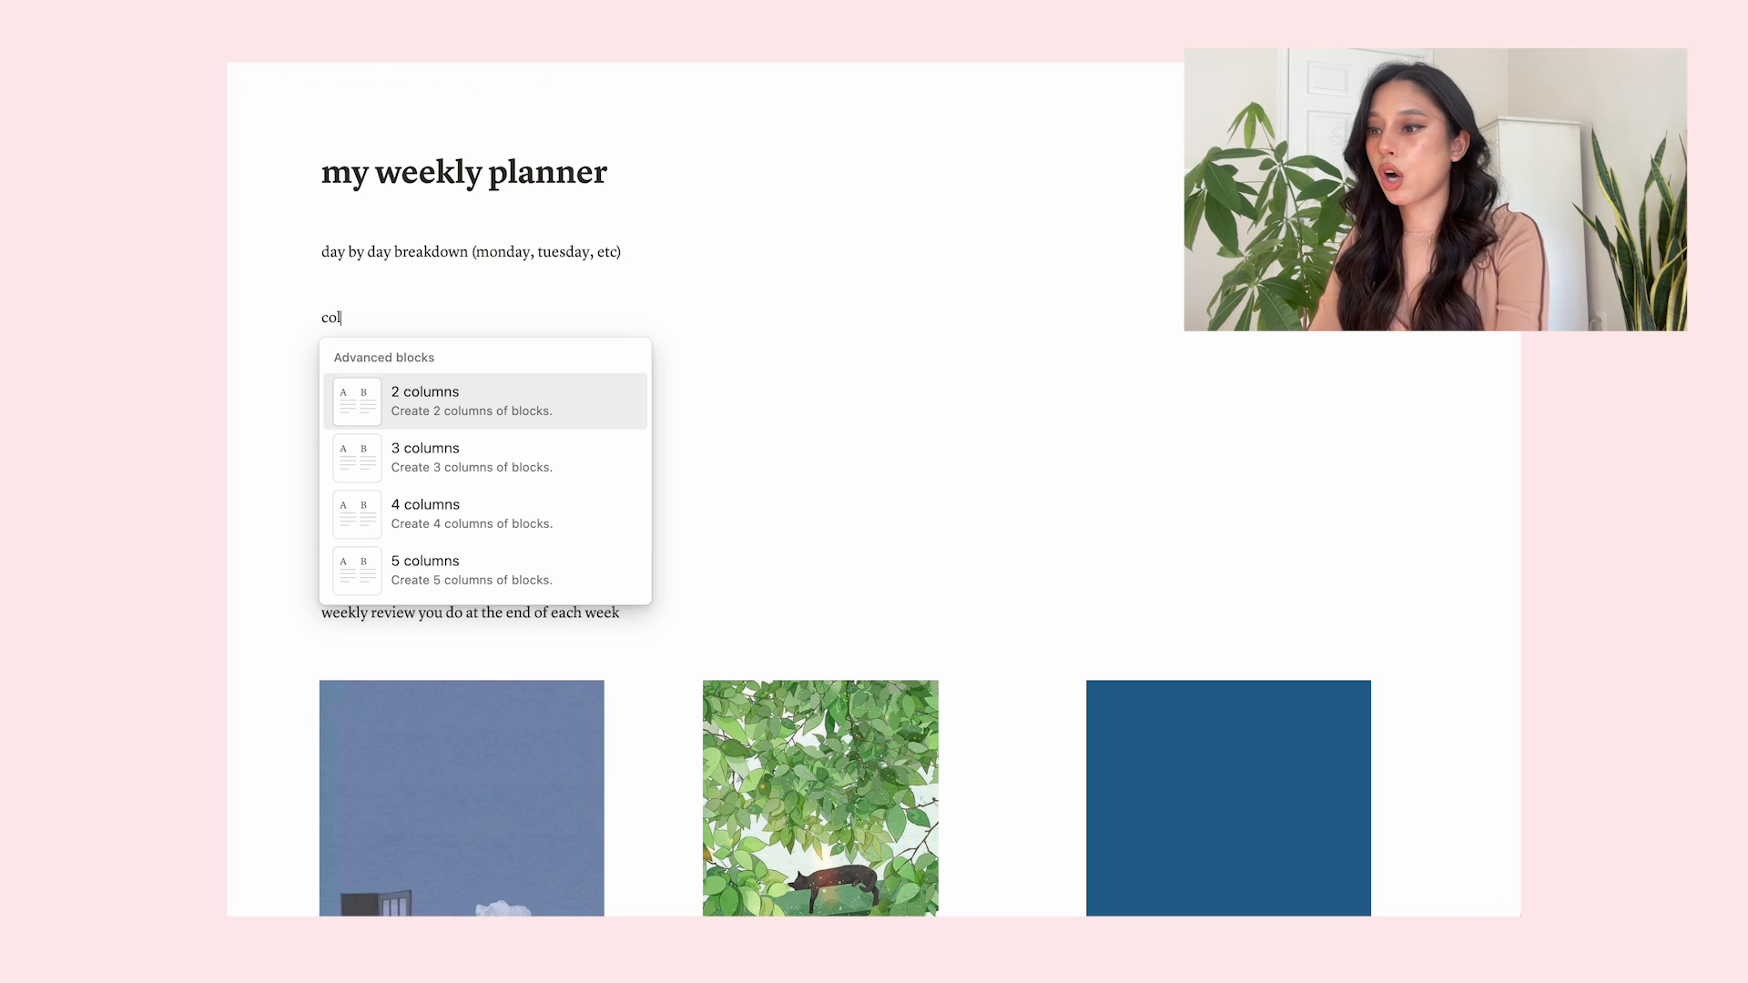
pyautogui.click(537, 400)
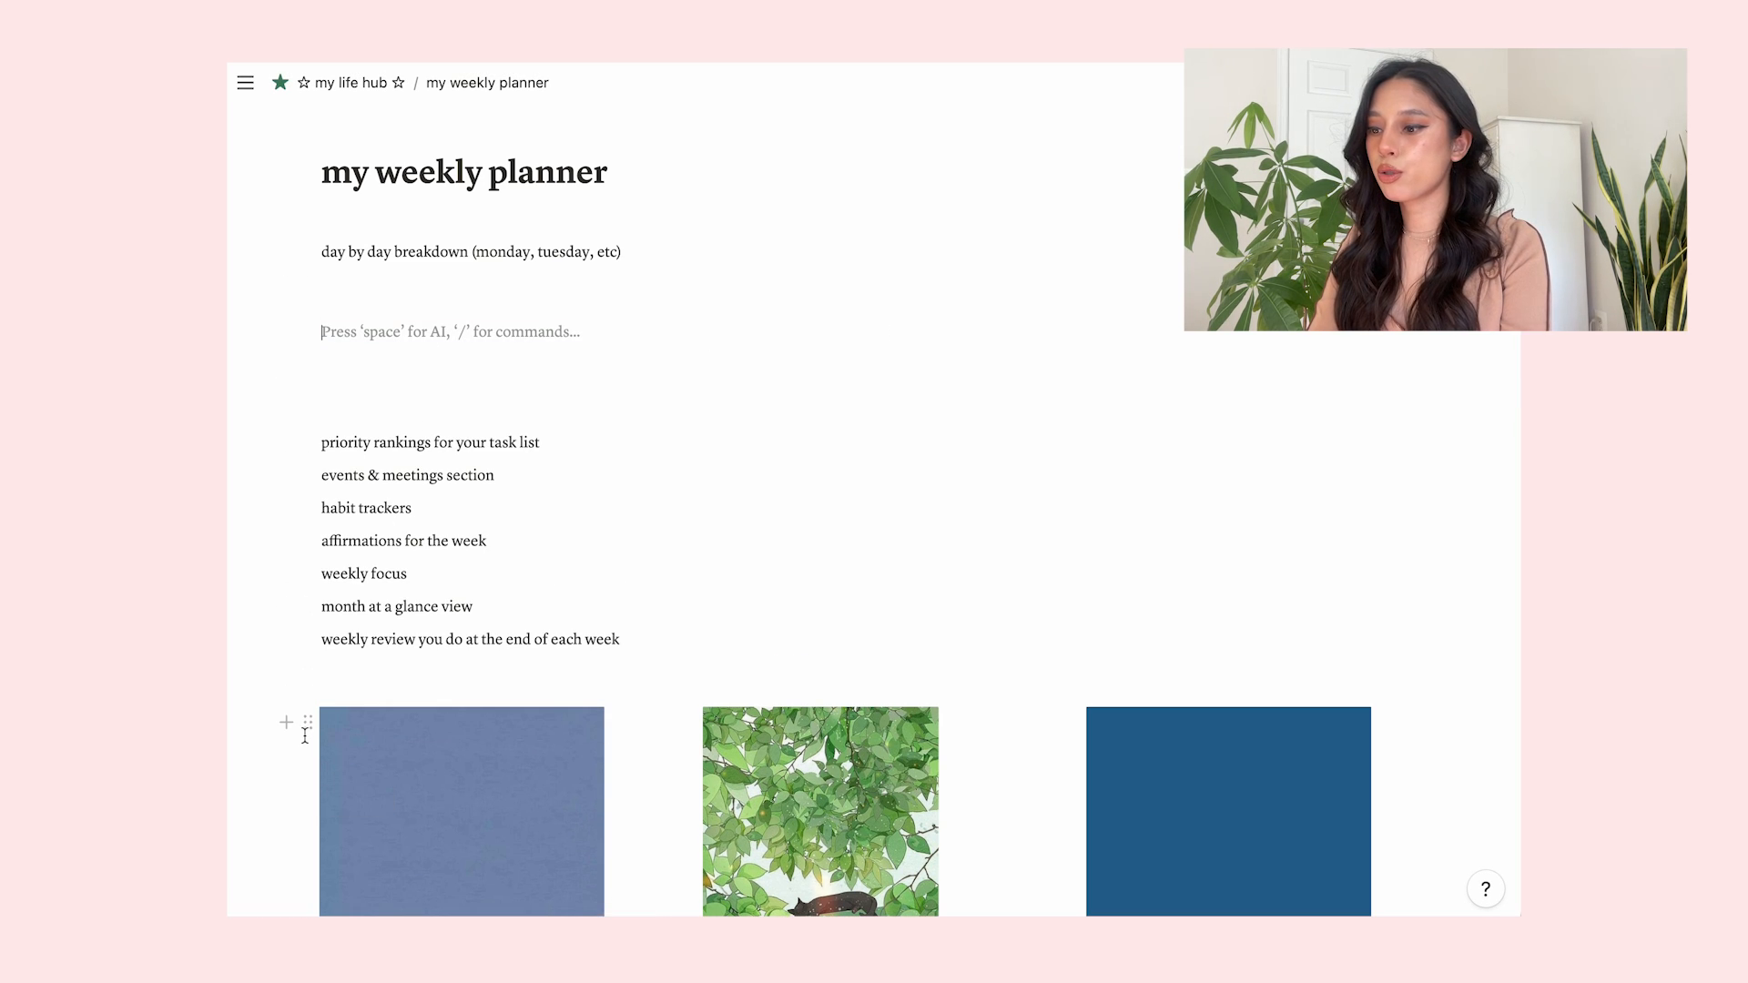
pyautogui.moveTo(306, 725); pyautogui.dragTo(293, 333)
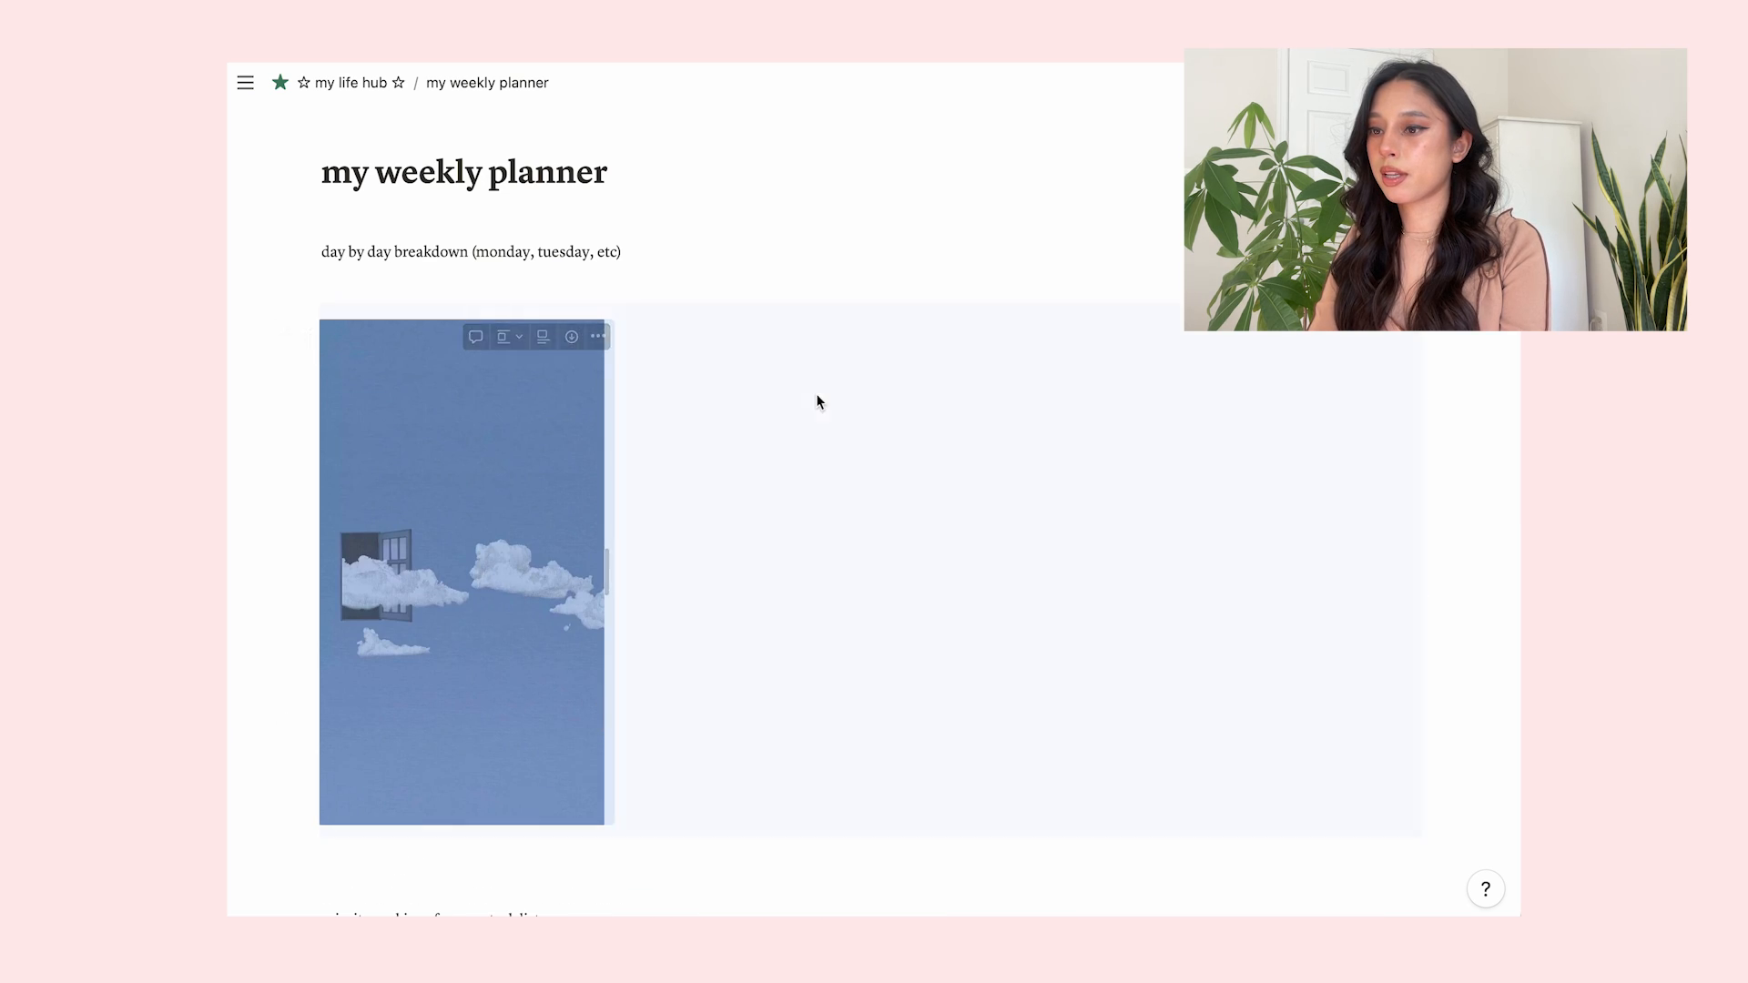
# - List monday, tuesday and wednesday in the second column and thursday, friday and saturday in the third, with a blank line between days
pyautogui.click(815, 395)
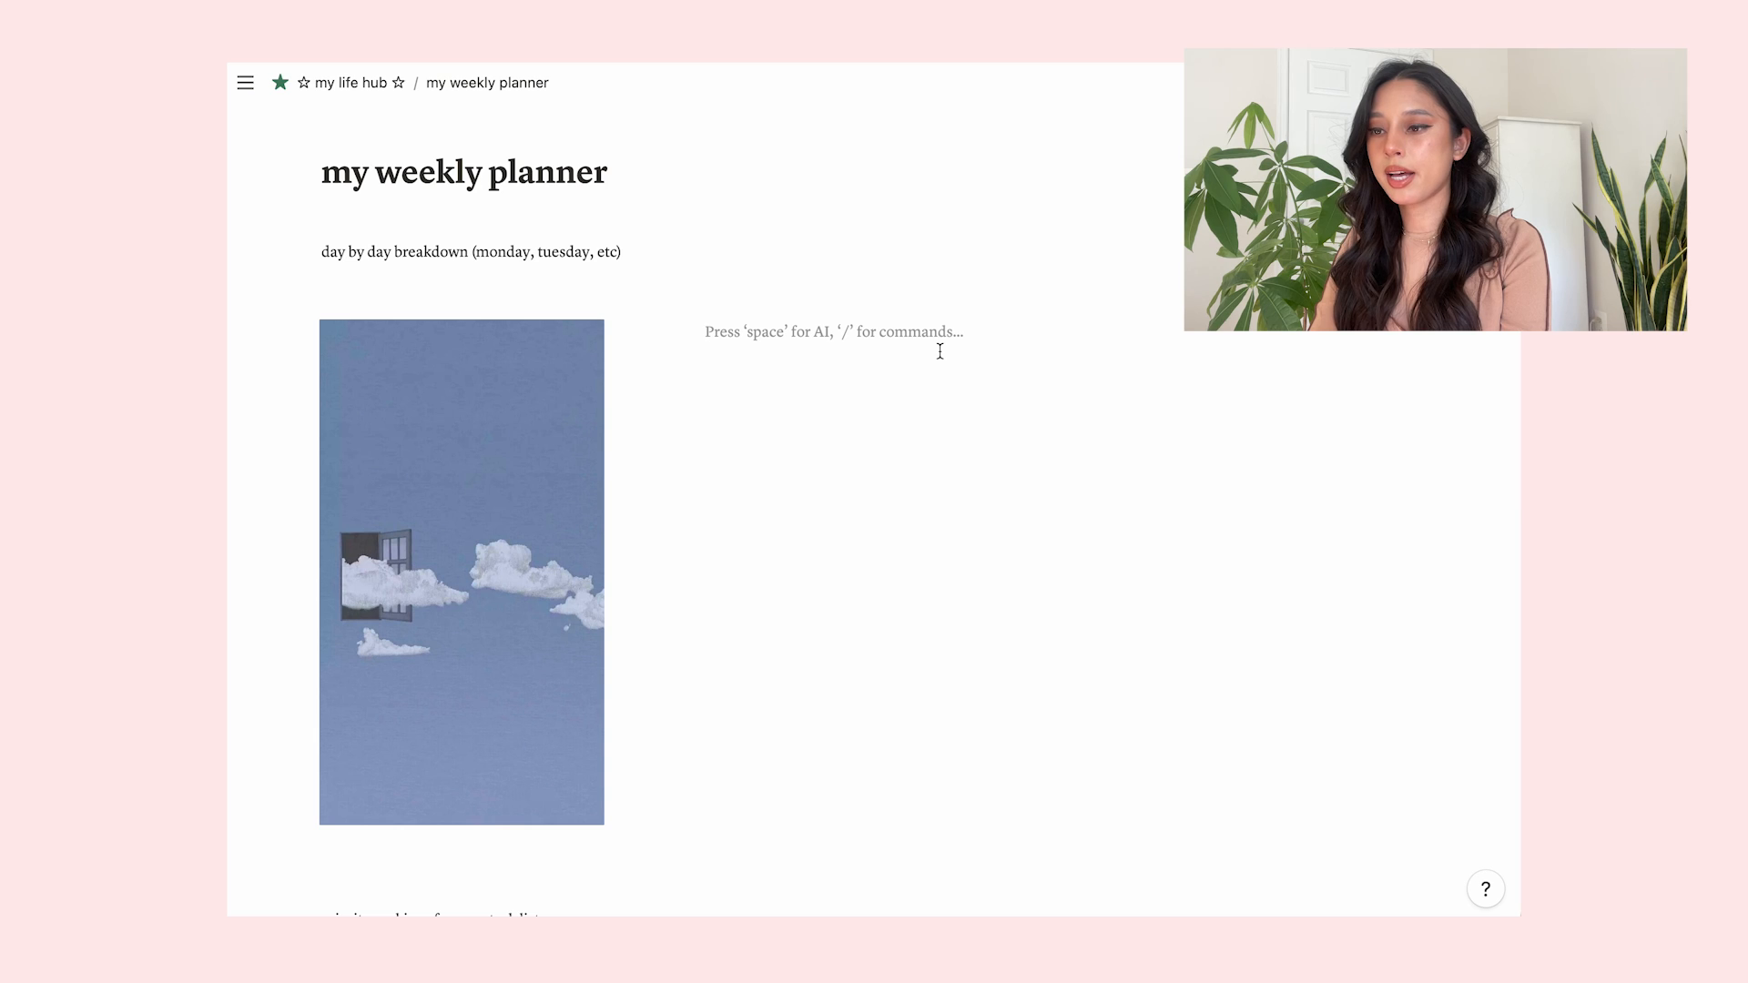
pyautogui.write('mond')
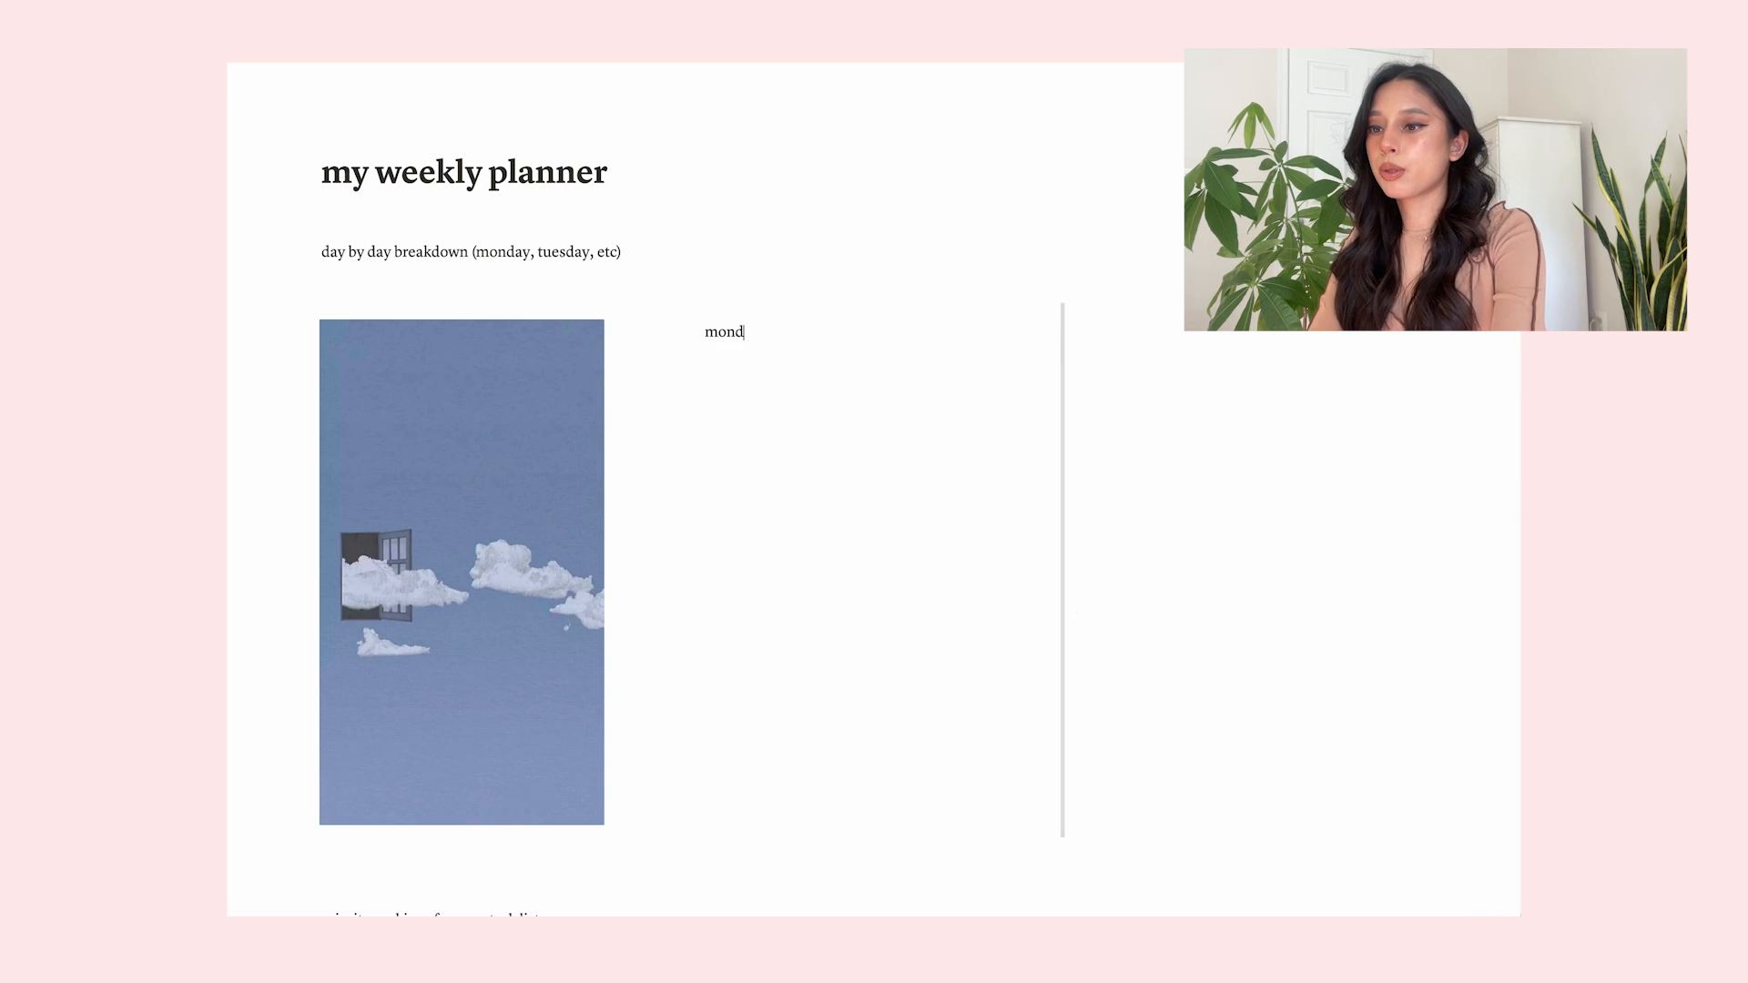
pyautogui.write('ay')
pyautogui.press('Return')
pyautogui.write('tes')
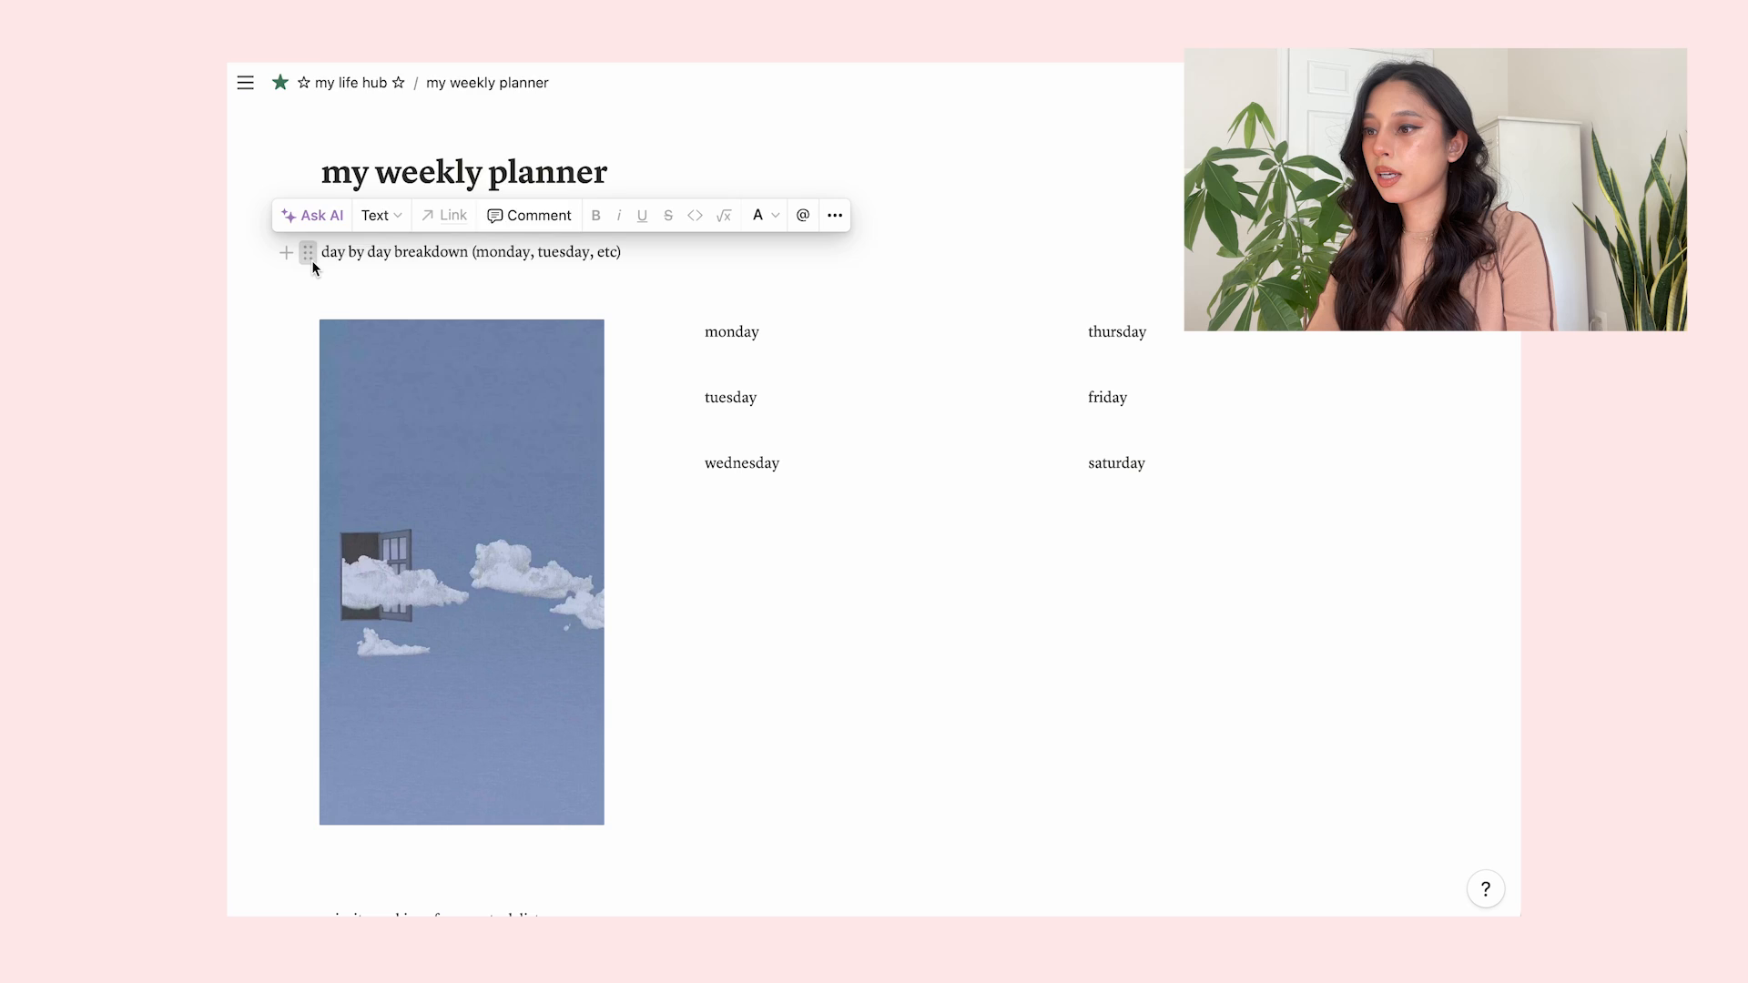
# - Delete the day by day breakdown line and the extra blank line above the columns
pyautogui.click(307, 253)
pyautogui.click(393, 170)
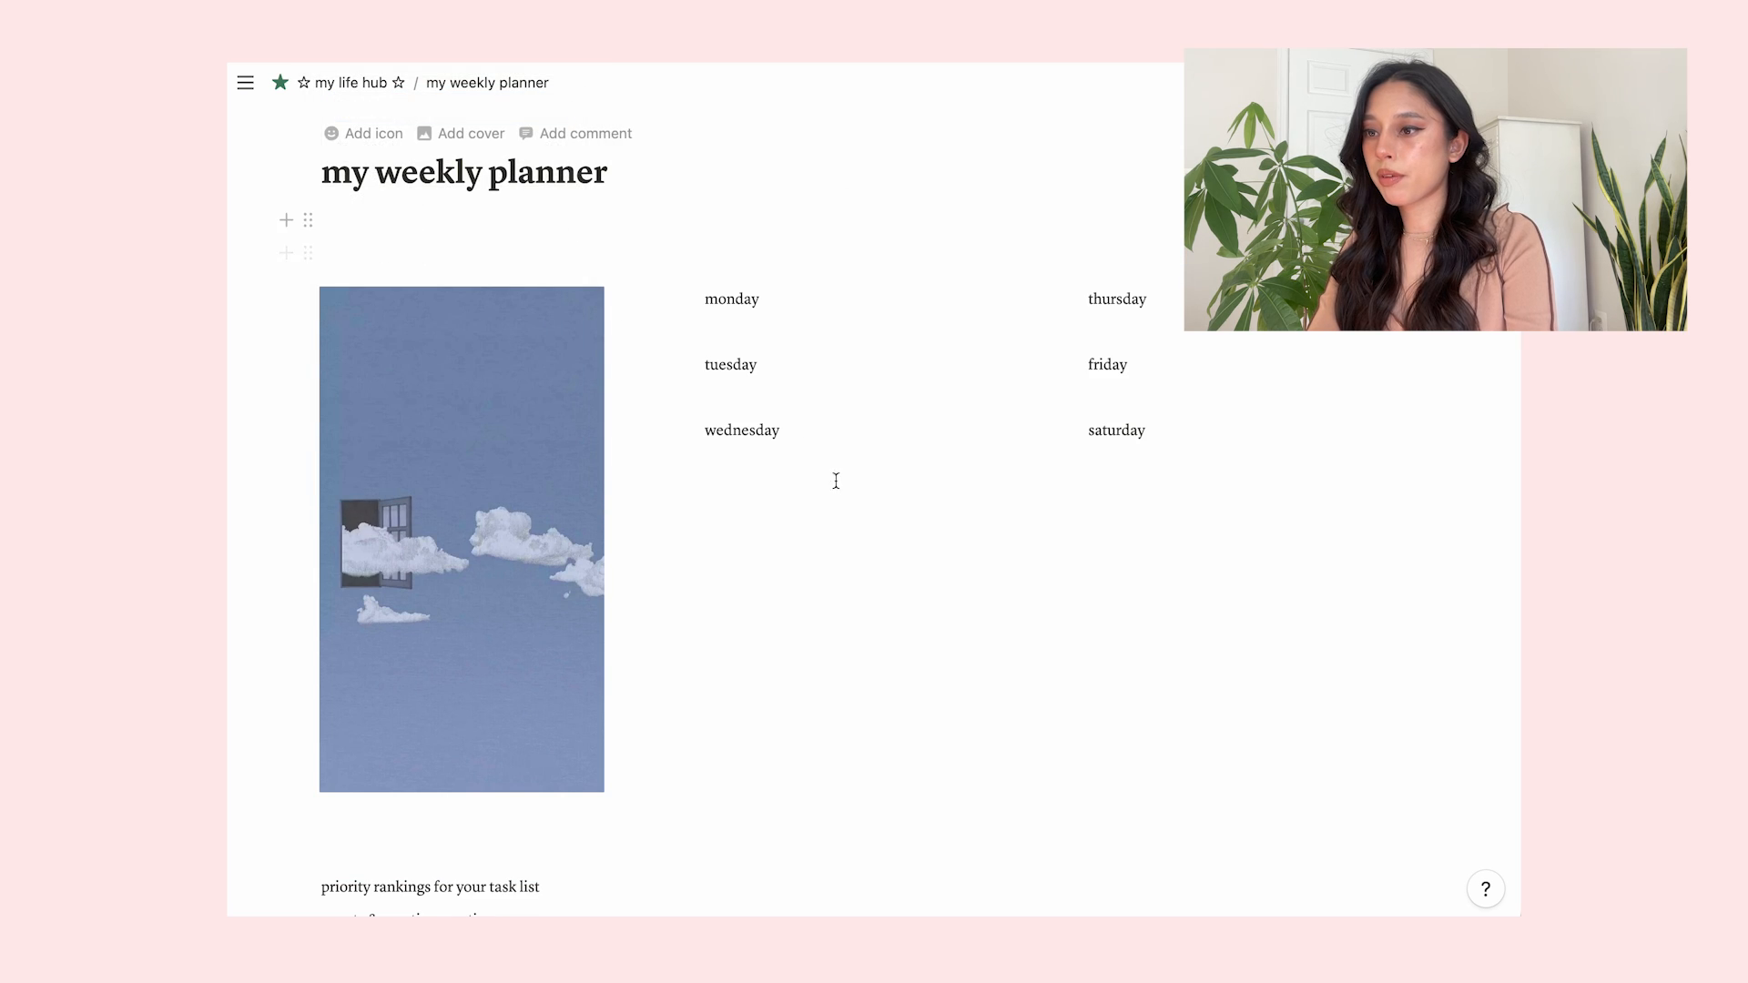
pyautogui.click(488, 225)
pyautogui.press('BackSpace')
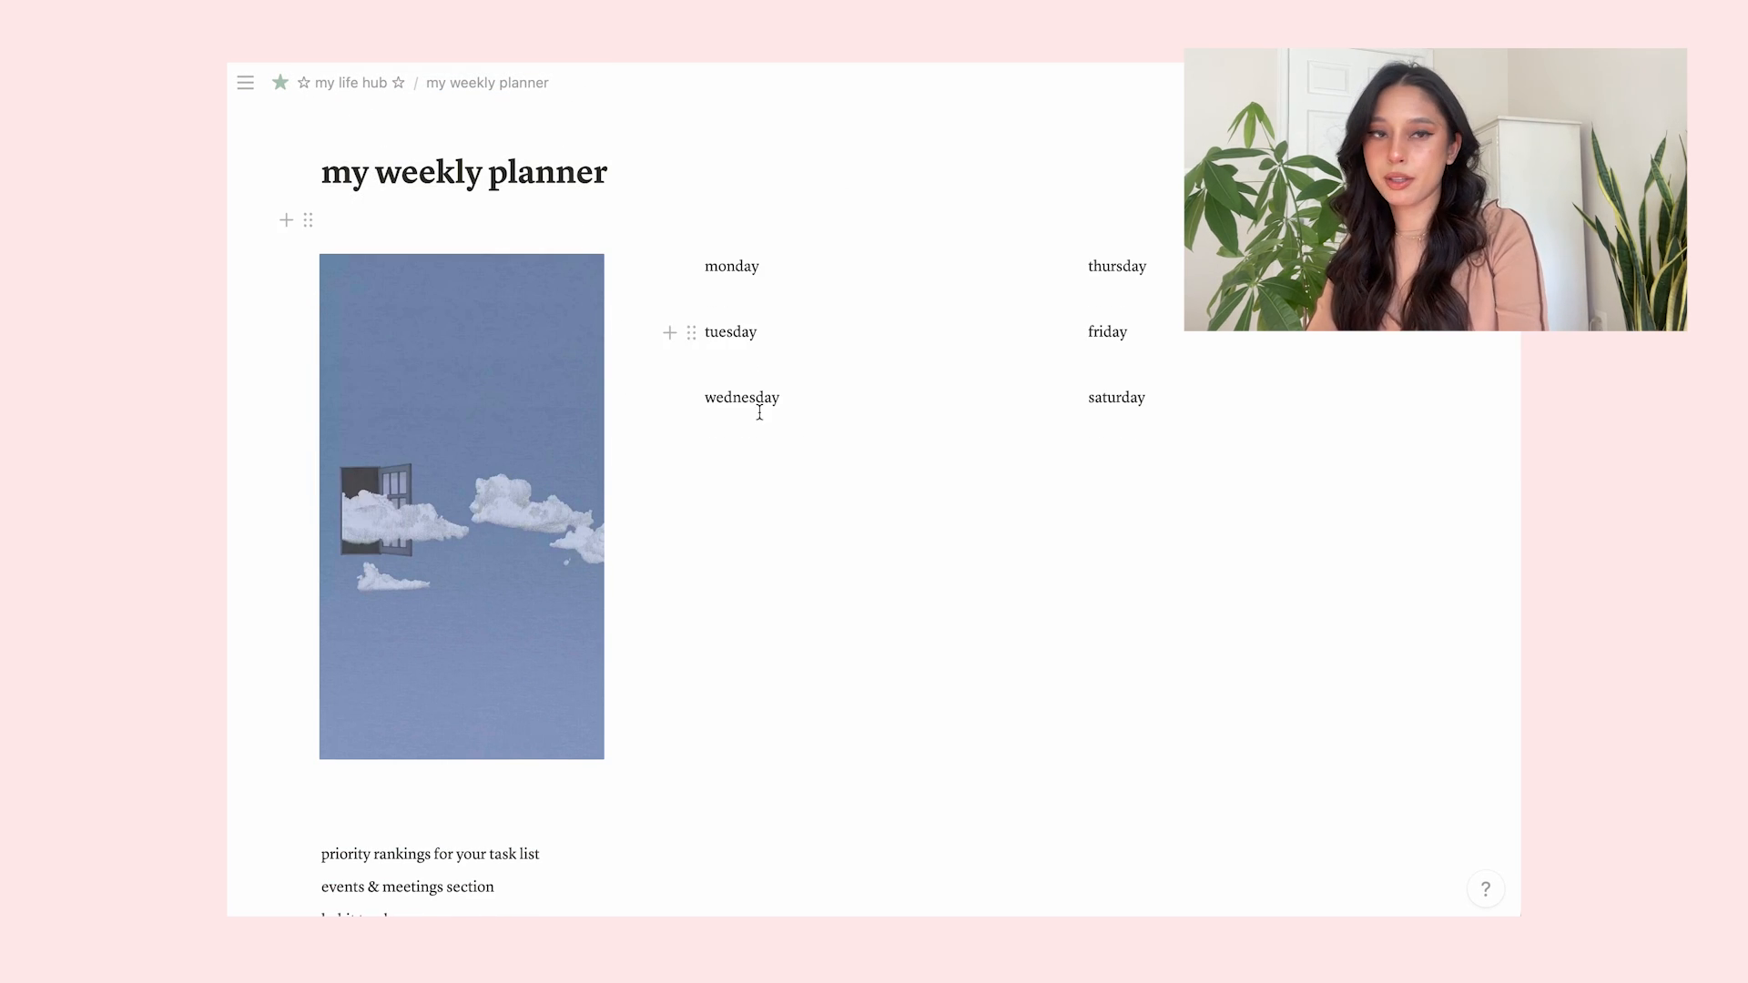
# - Give the monday line a blue background
pyautogui.click(774, 273)
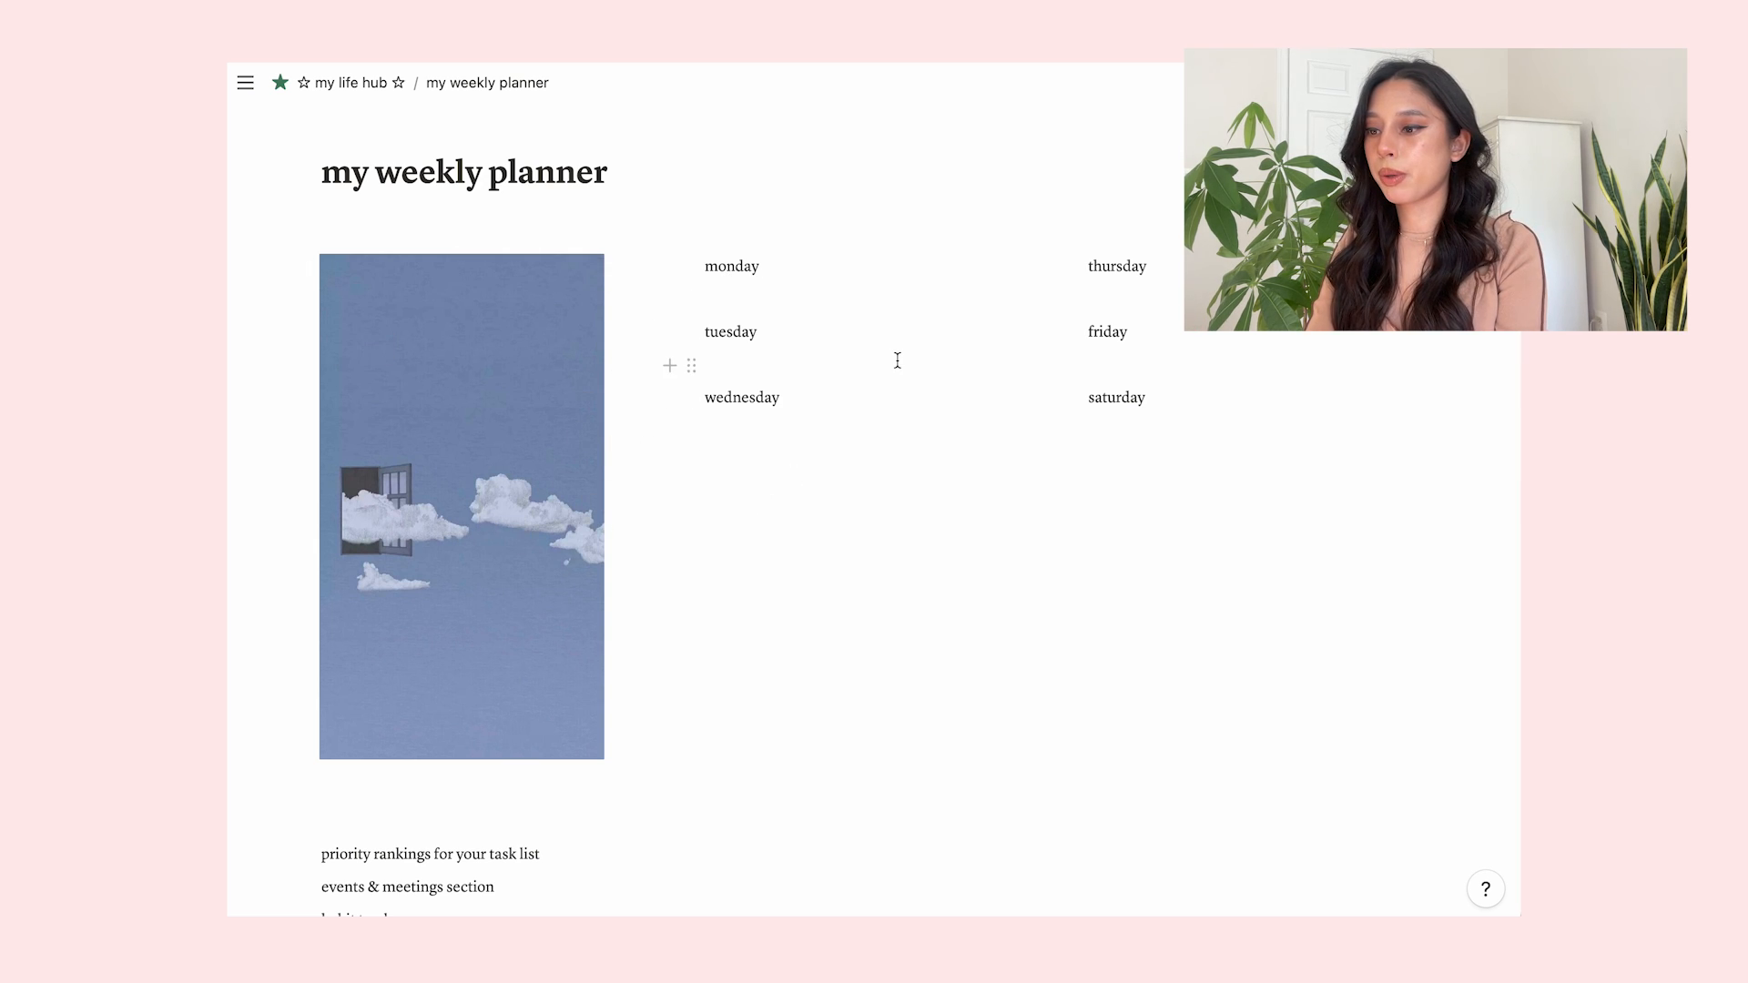
pyautogui.doubleClick(721, 268)
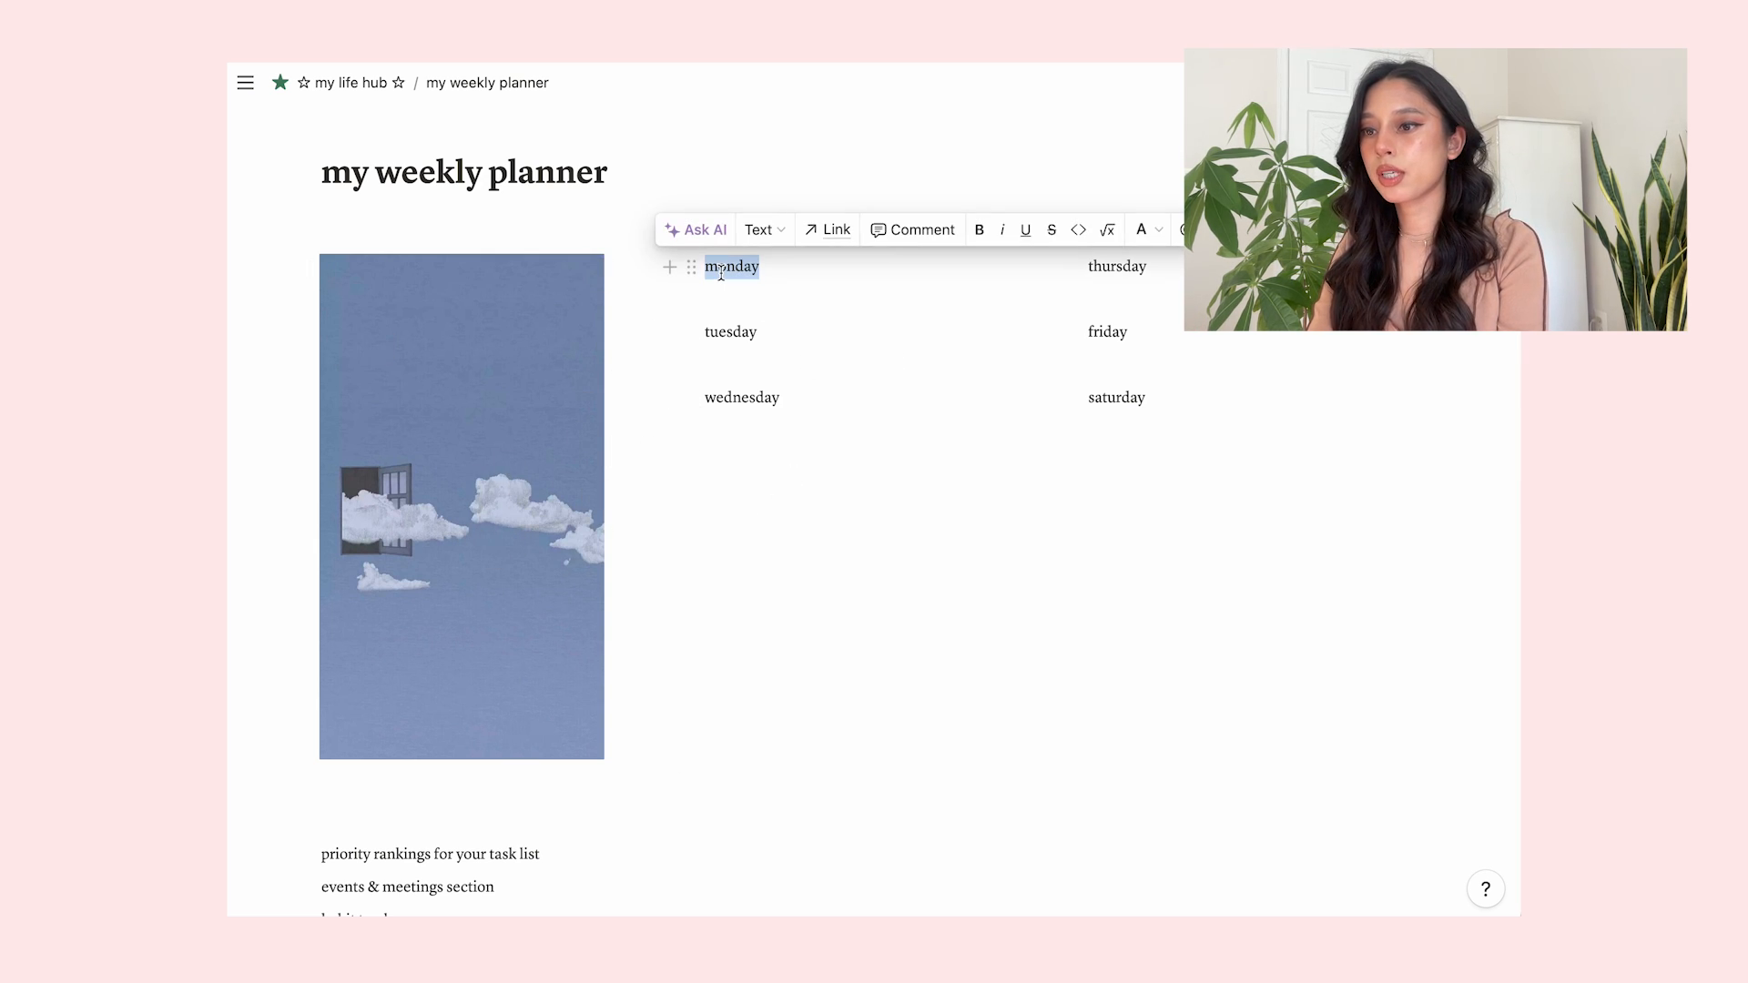
pyautogui.press('Escape')
pyautogui.click(691, 267)
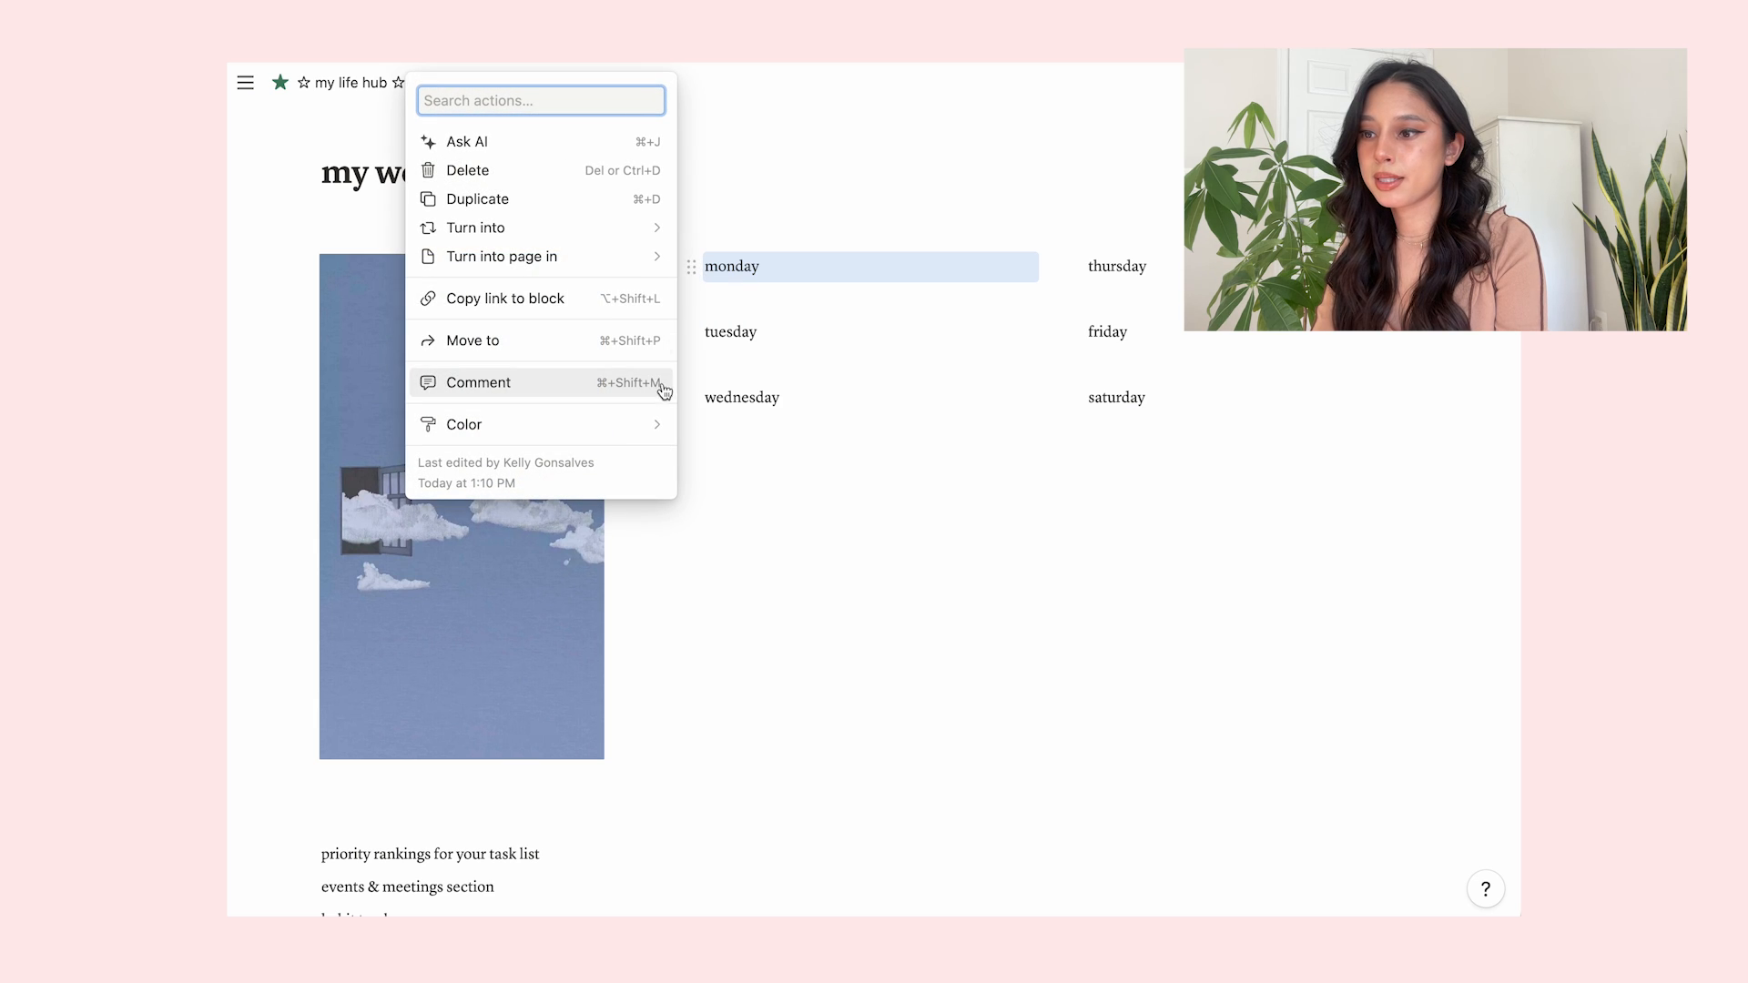
pyautogui.moveTo(644, 431)
pyautogui.scroll(-2, 784, 449)
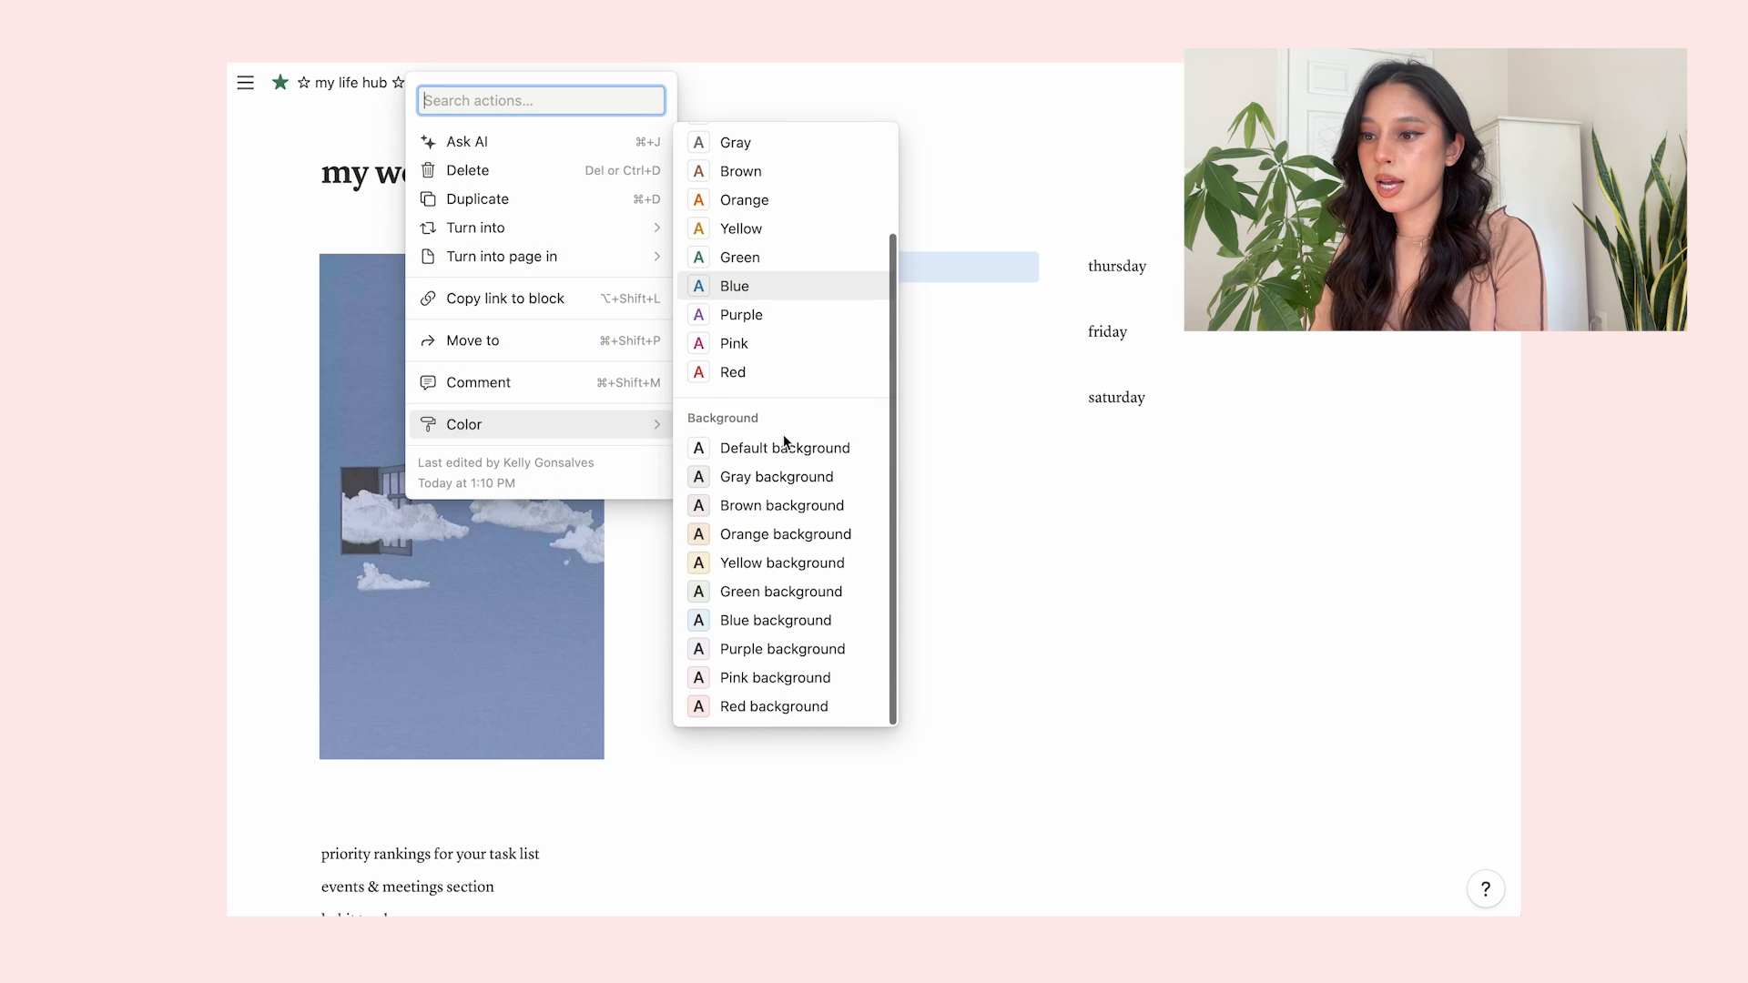
pyautogui.click(764, 620)
pyautogui.click(829, 274)
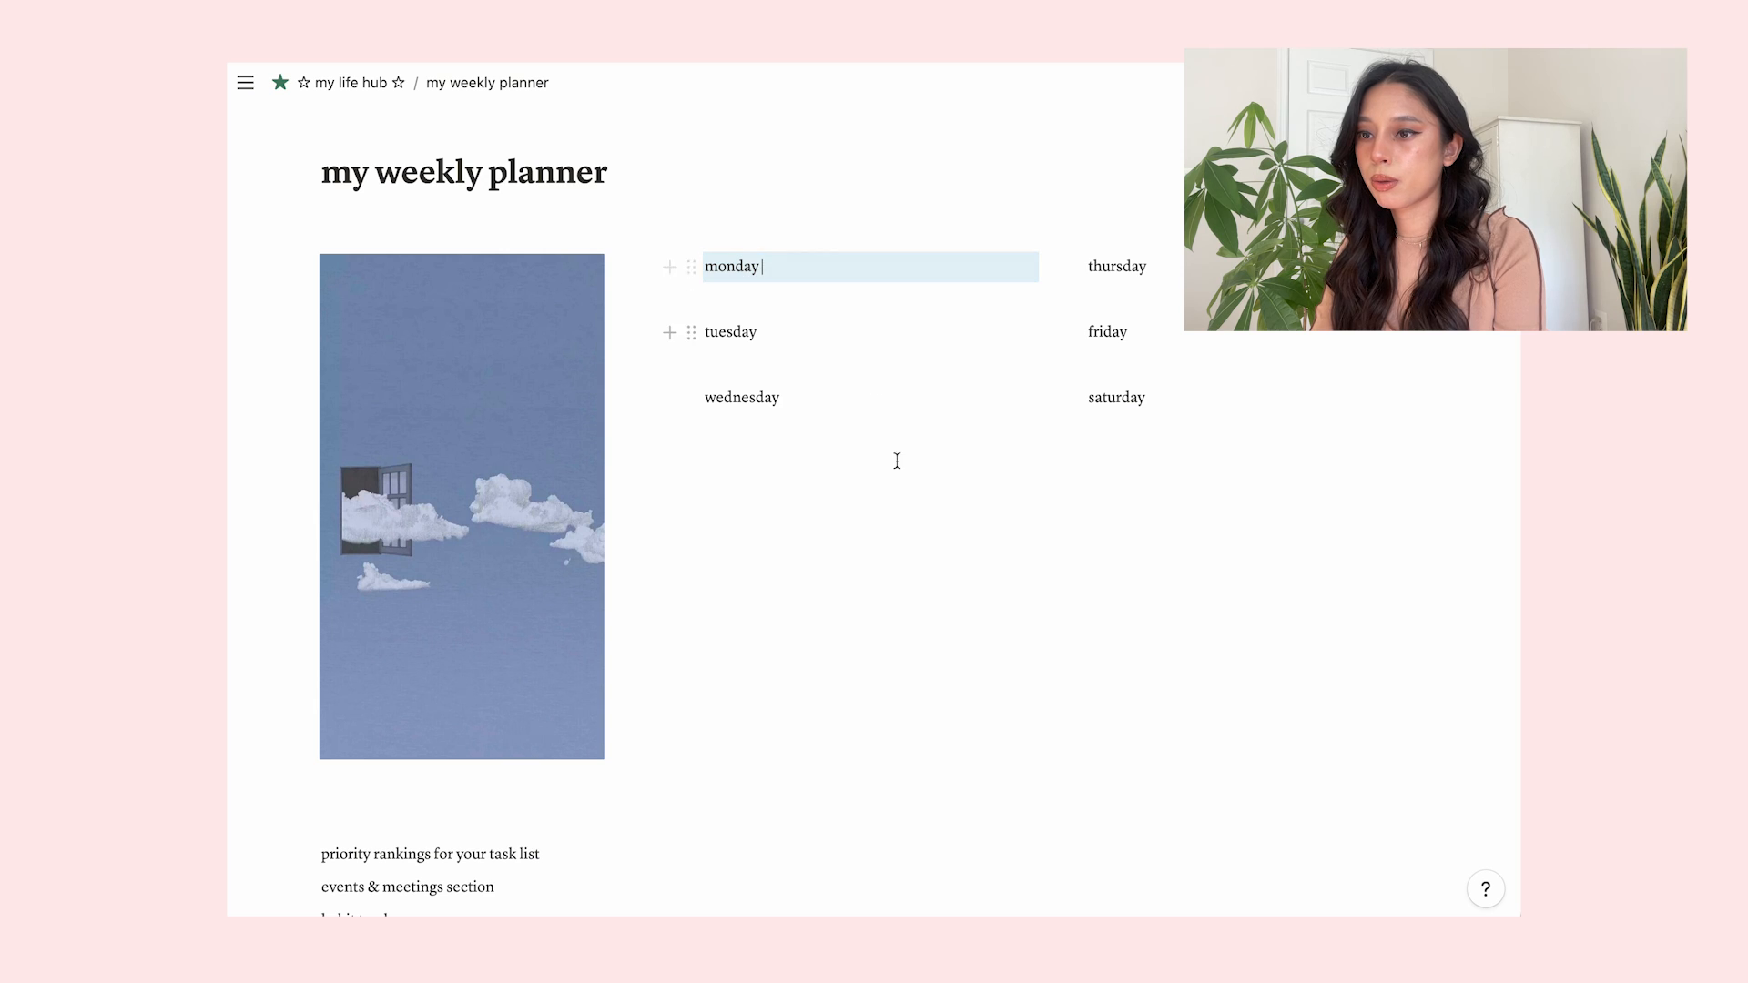
# - Change the monday line's background to gray
pyautogui.click(691, 267)
pyautogui.moveTo(643, 432)
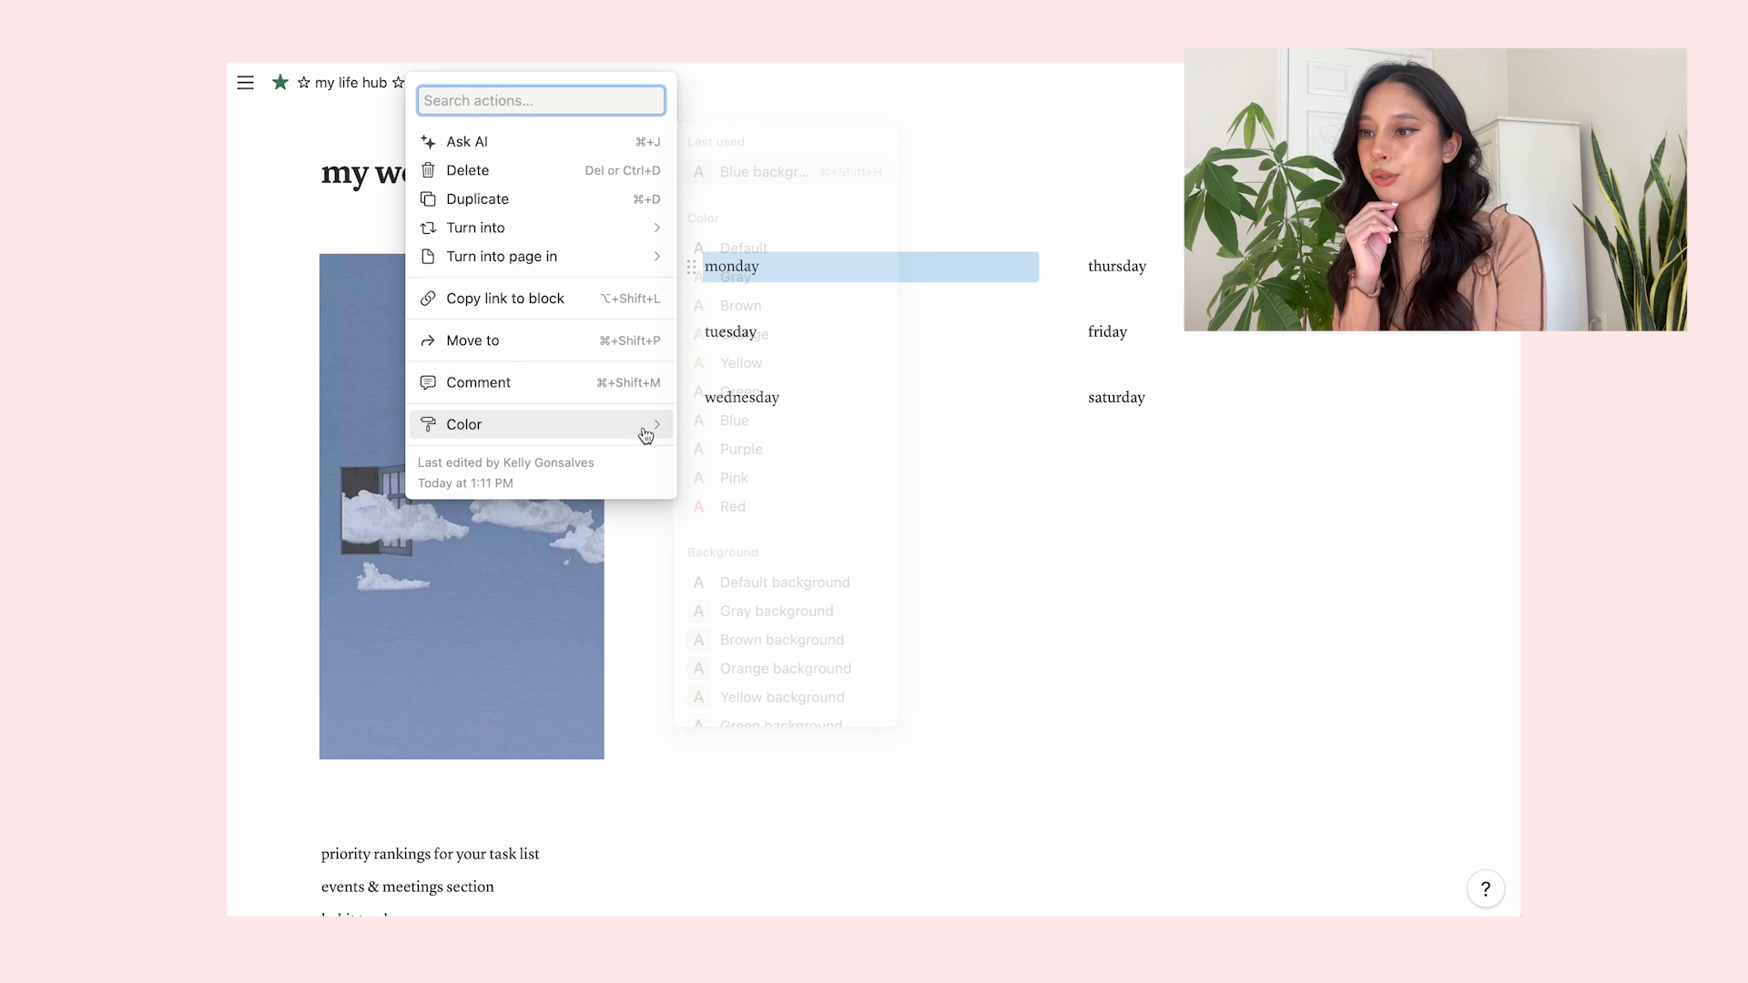
pyautogui.scroll(-1, 726, 440)
pyautogui.click(764, 476)
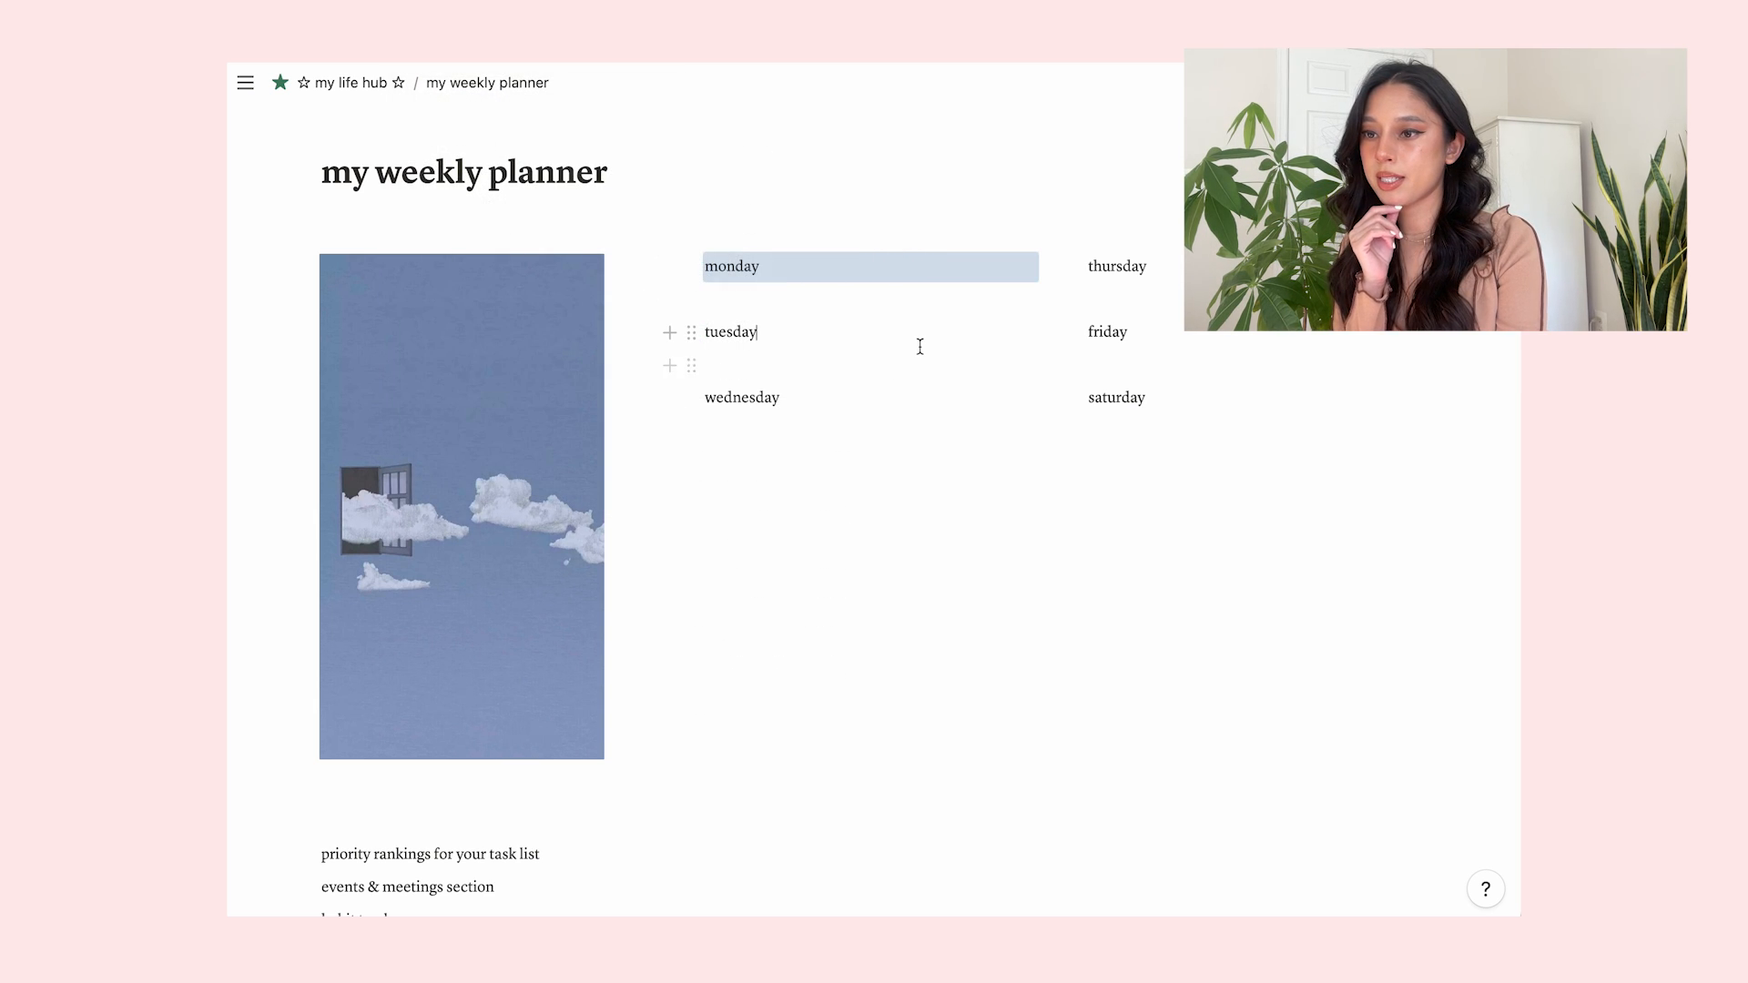
pyautogui.click(918, 344)
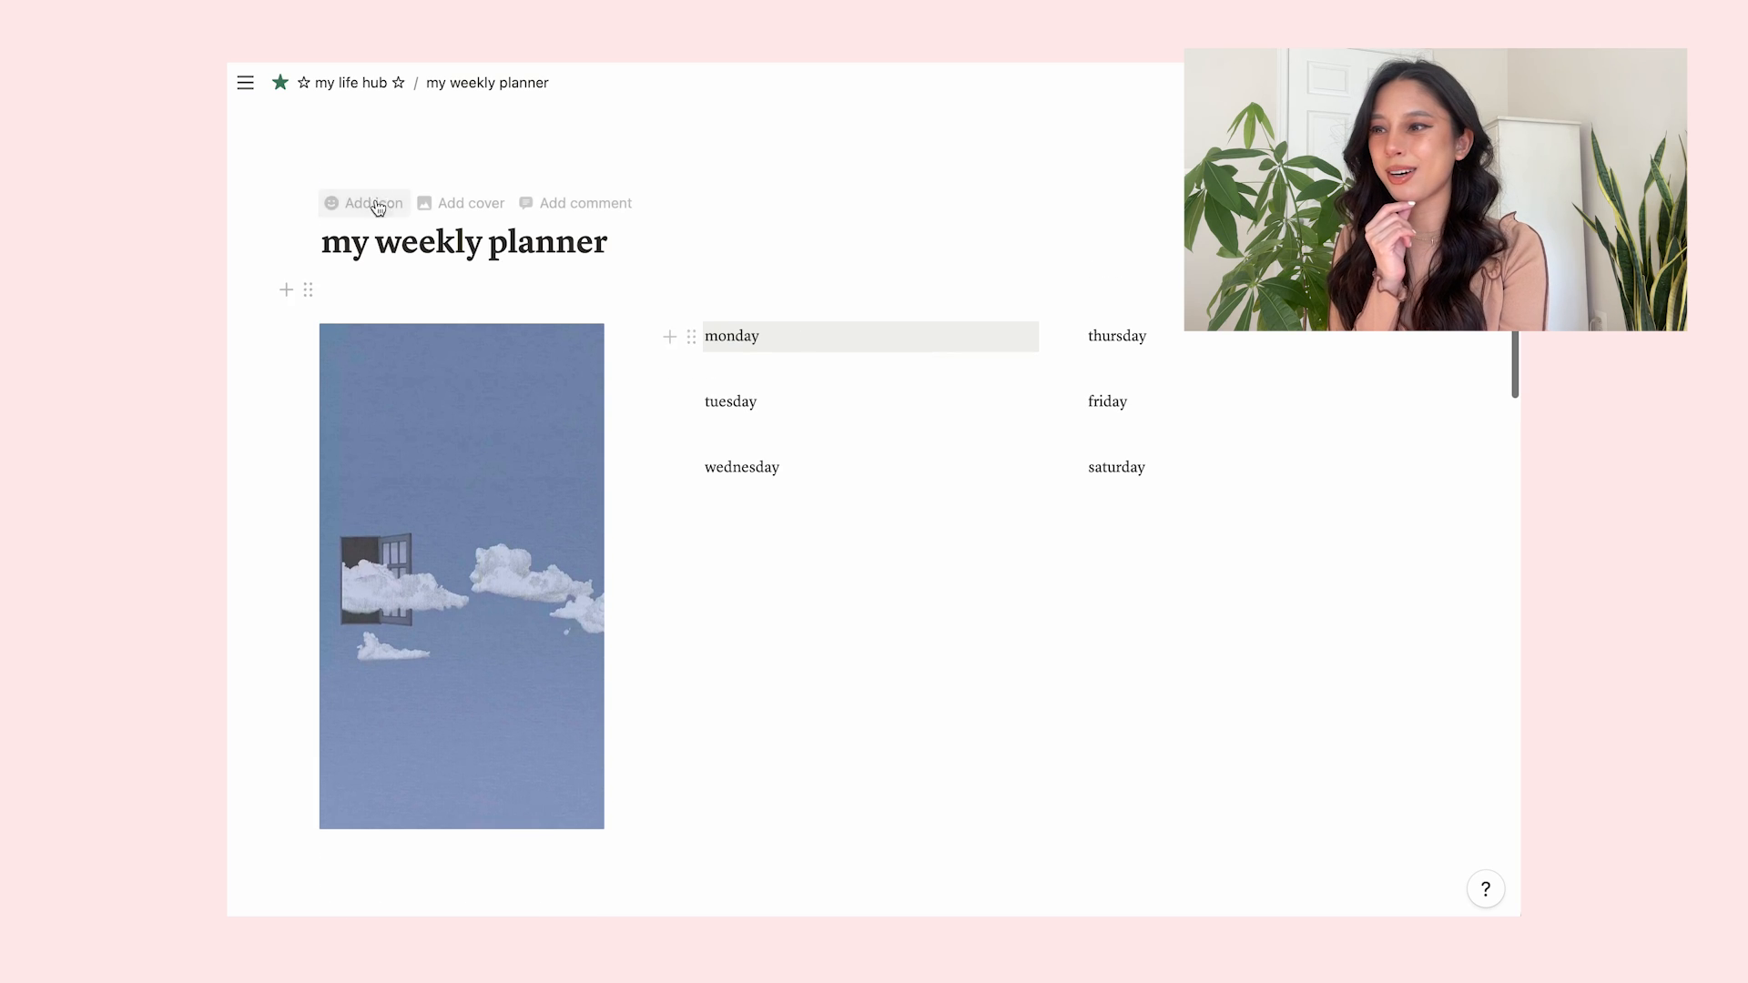
# - Try adding an icon above the page title and undo it
pyautogui.click(373, 200)
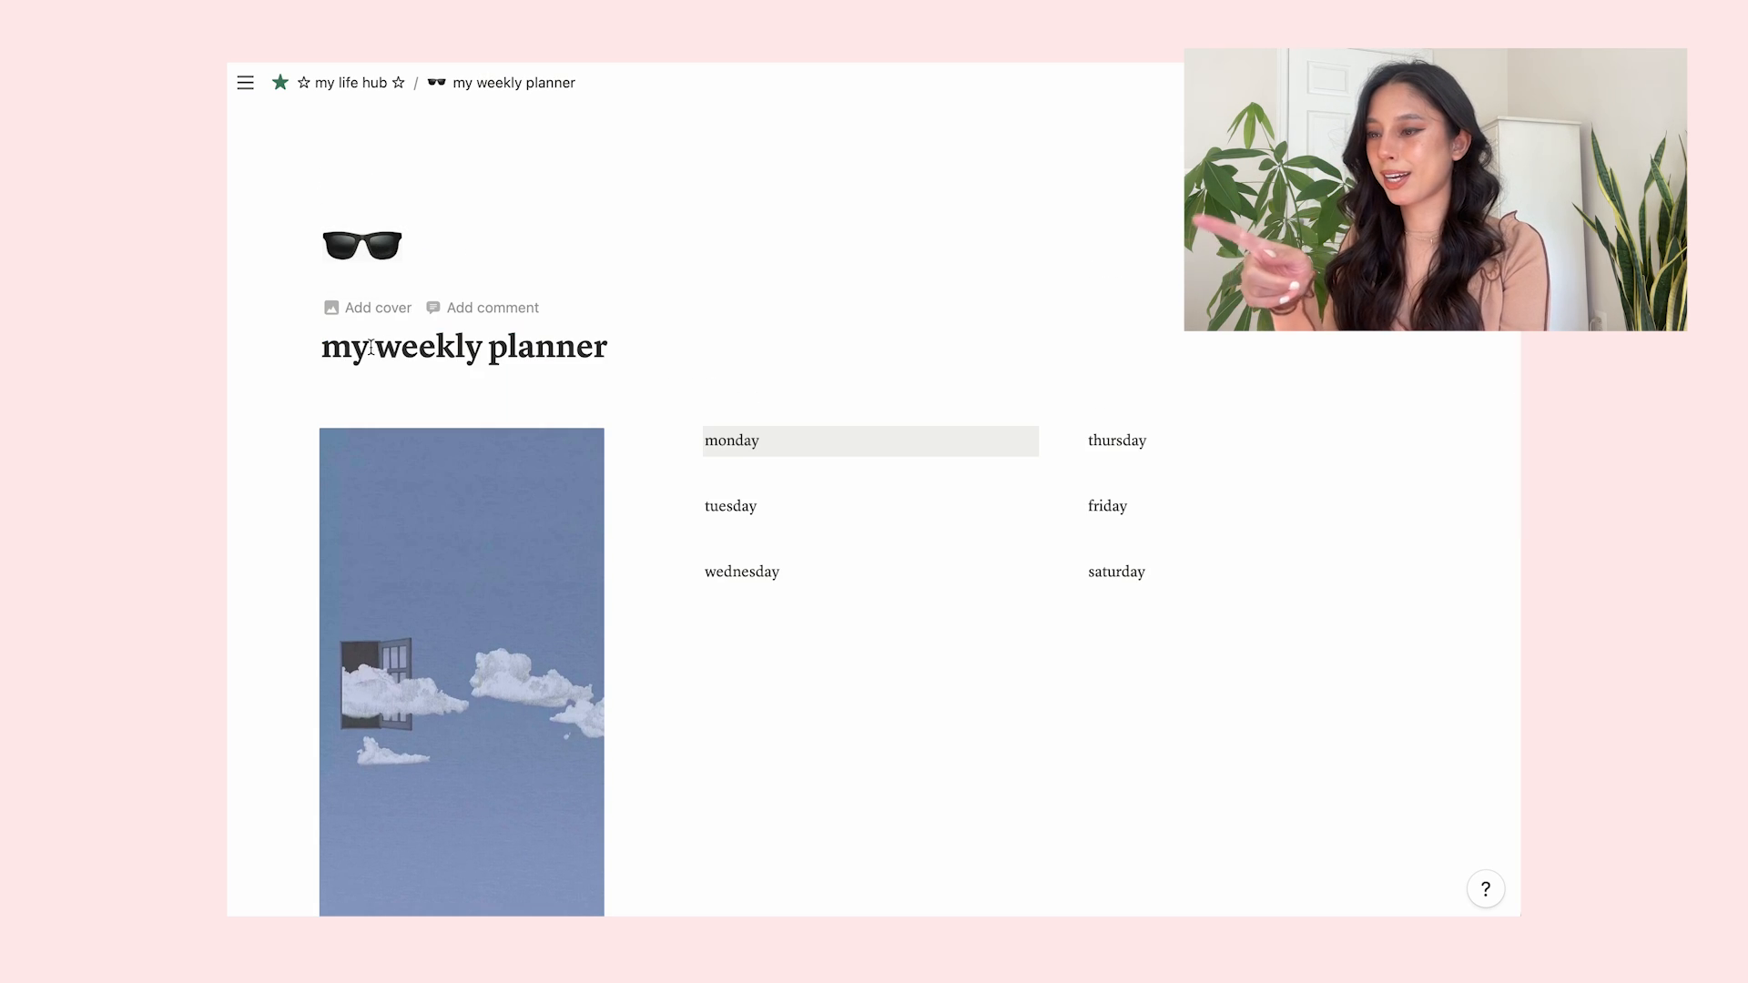
pyautogui.hotkey('ctrl', 'z')
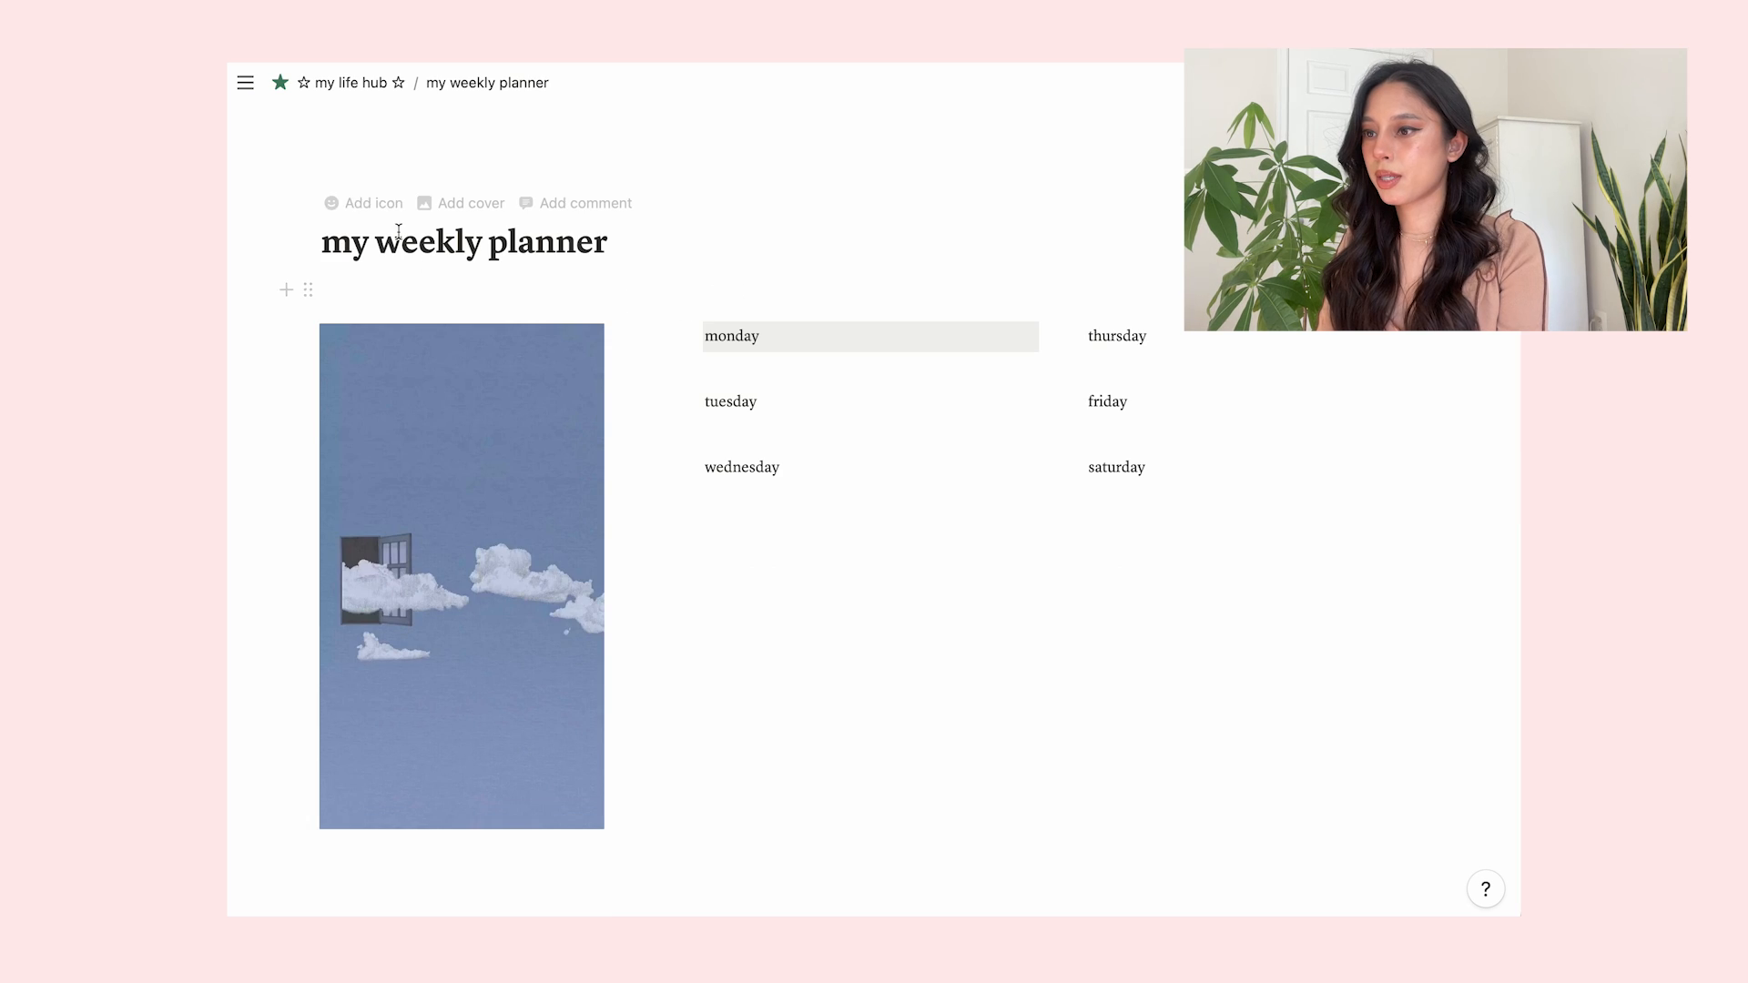
# - Add an icon to the page and browse the emojis available for it
pyautogui.click(379, 207)
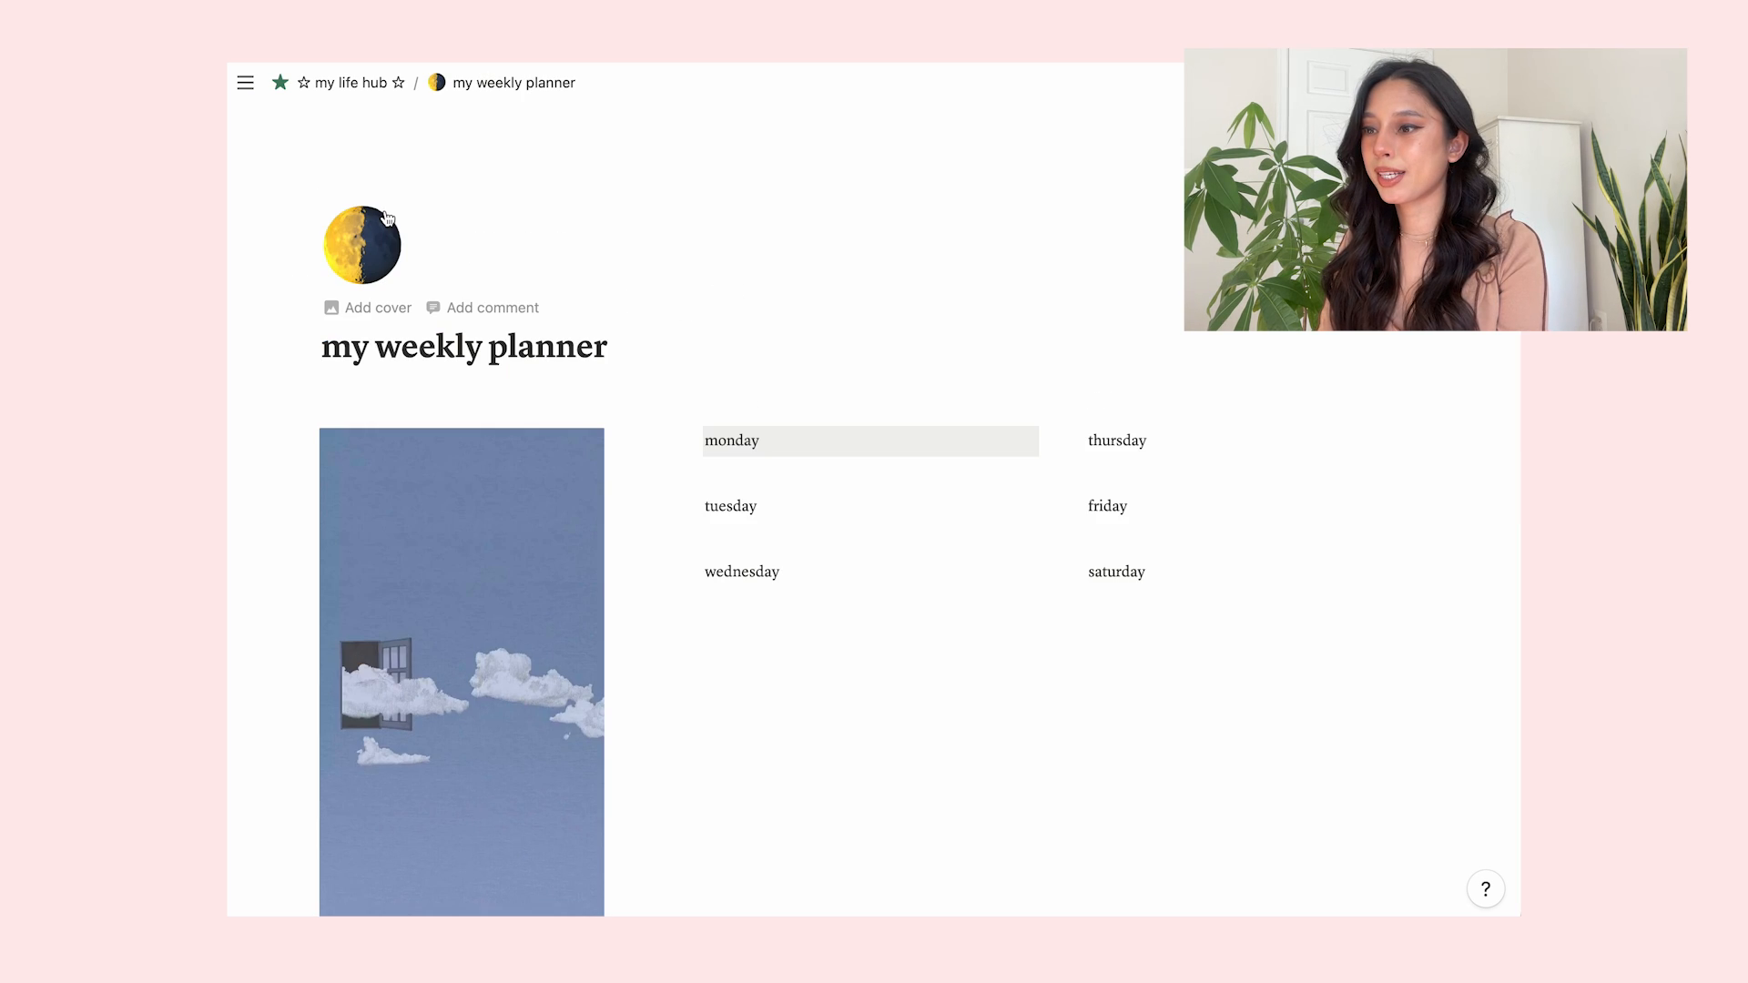
pyautogui.click(365, 246)
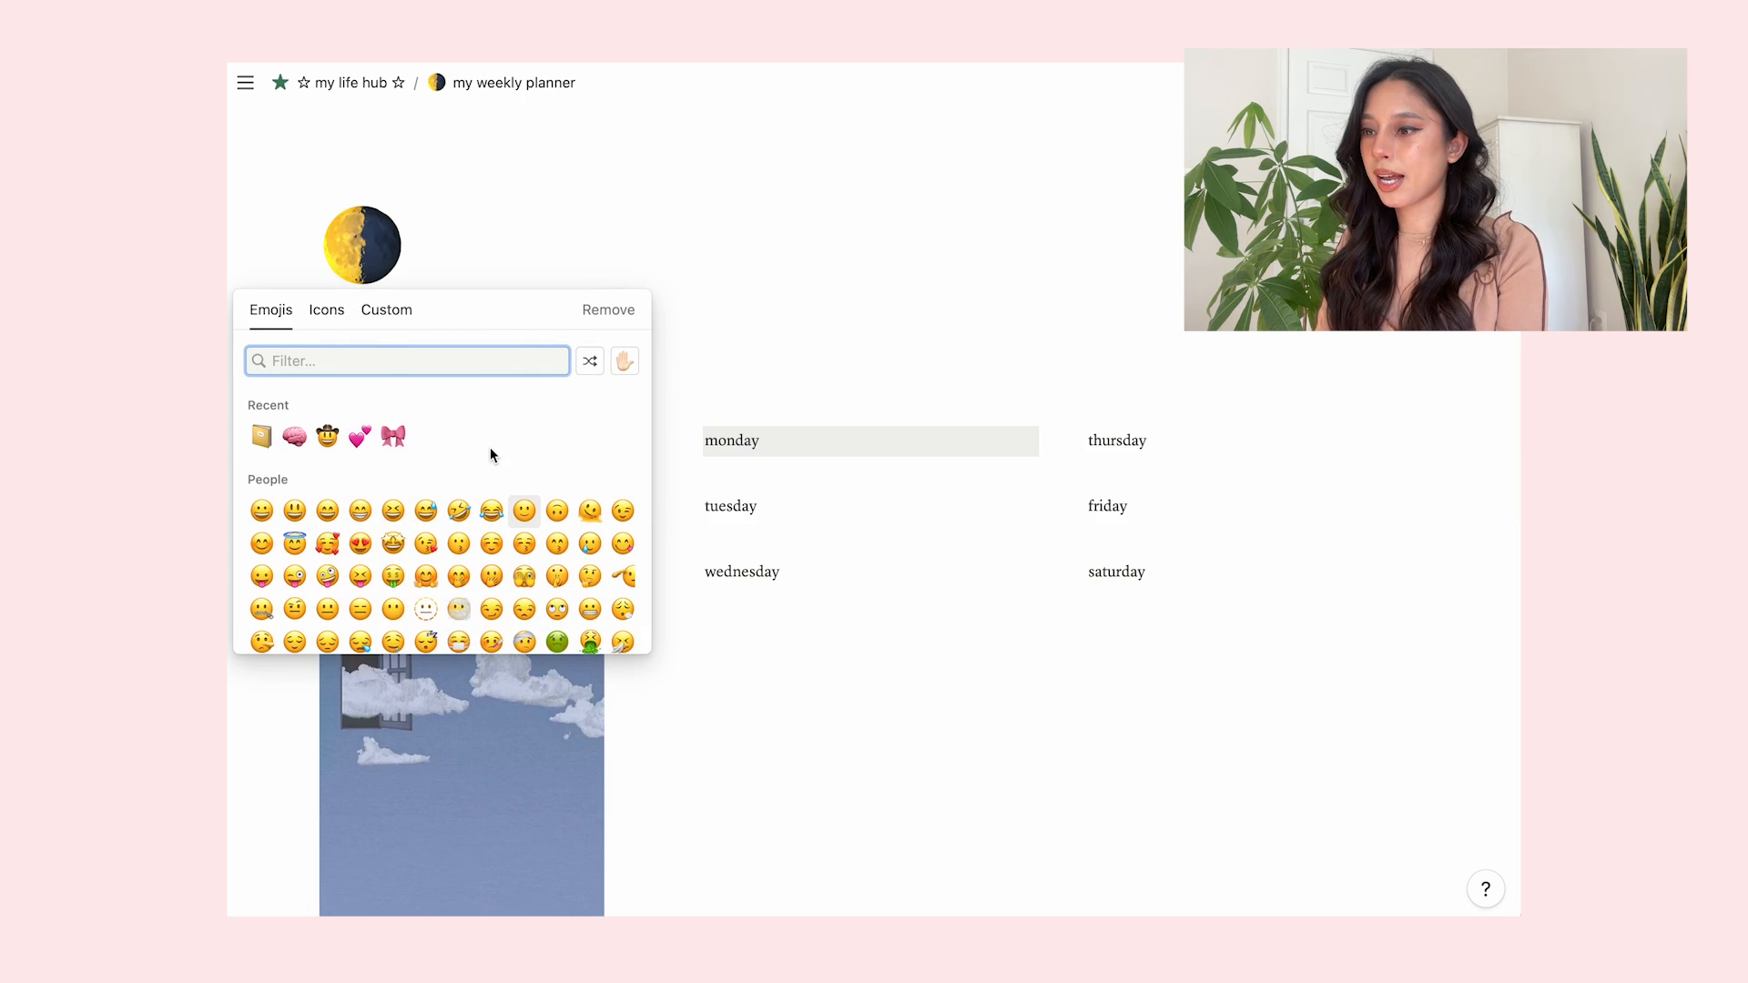
pyautogui.scroll(-10, 390, 530)
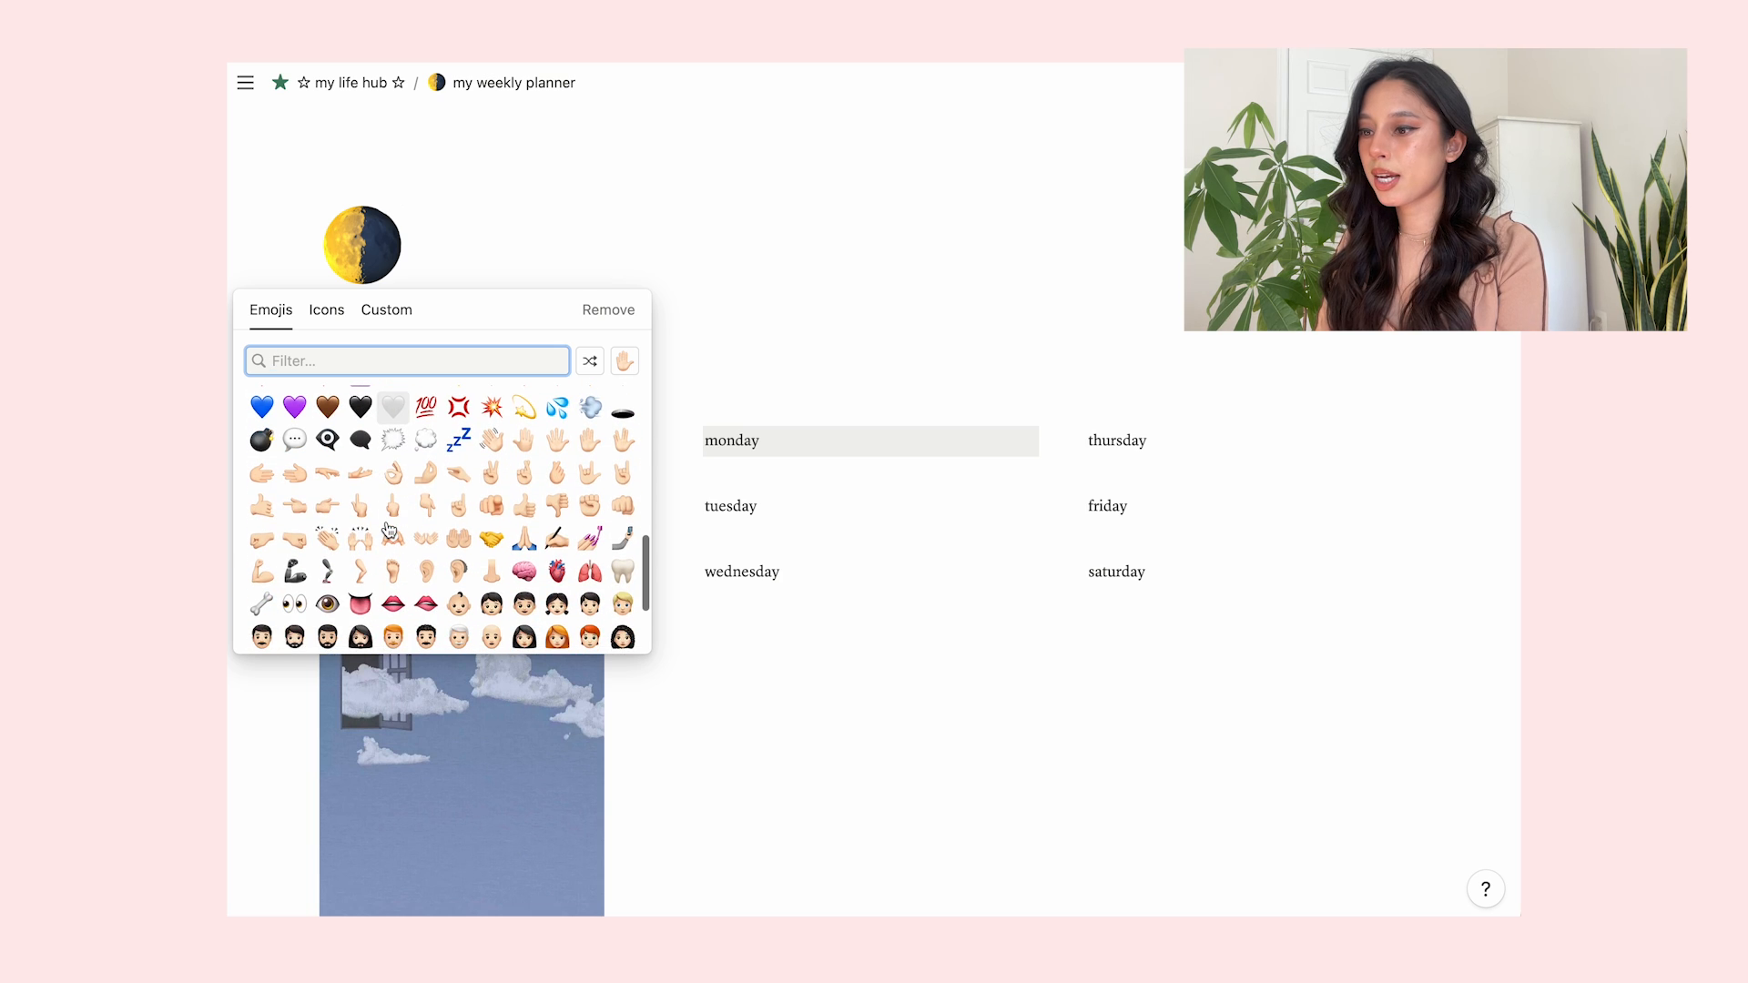
pyautogui.scroll(10, 513, 532)
# - Set the icon colour to light gray, search the icons for "cloud" and apply the outlined cloud to the page
pyautogui.click(339, 314)
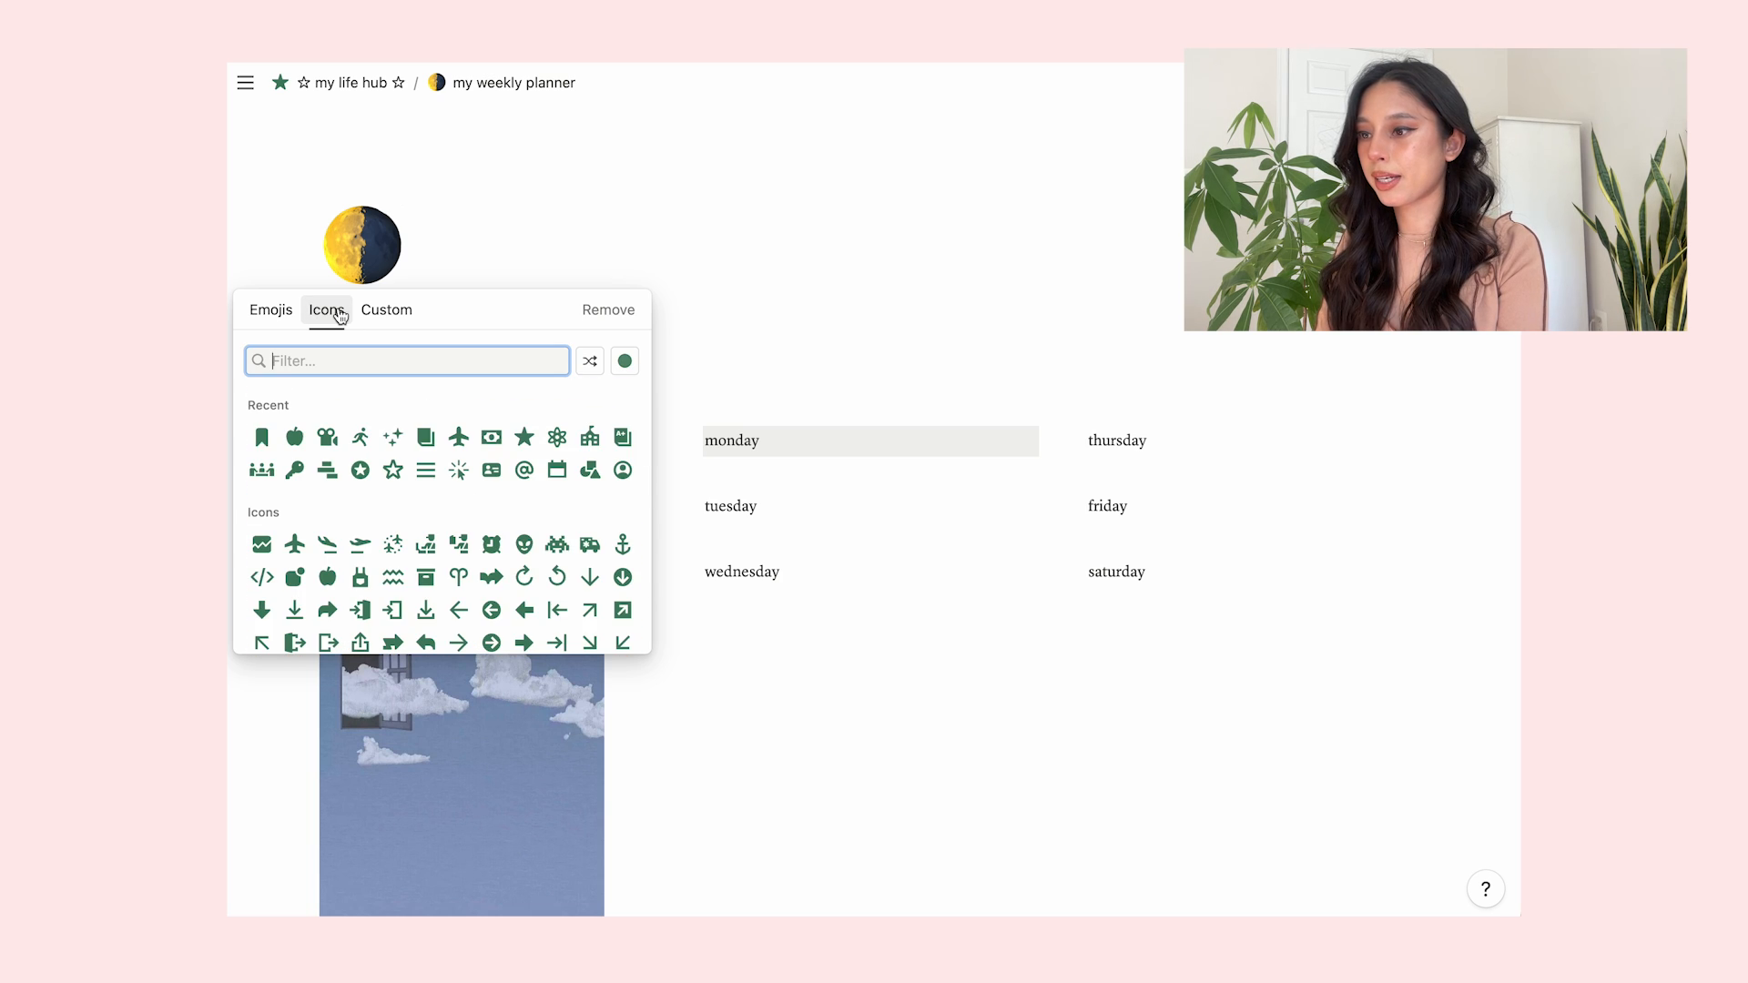
pyautogui.click(624, 360)
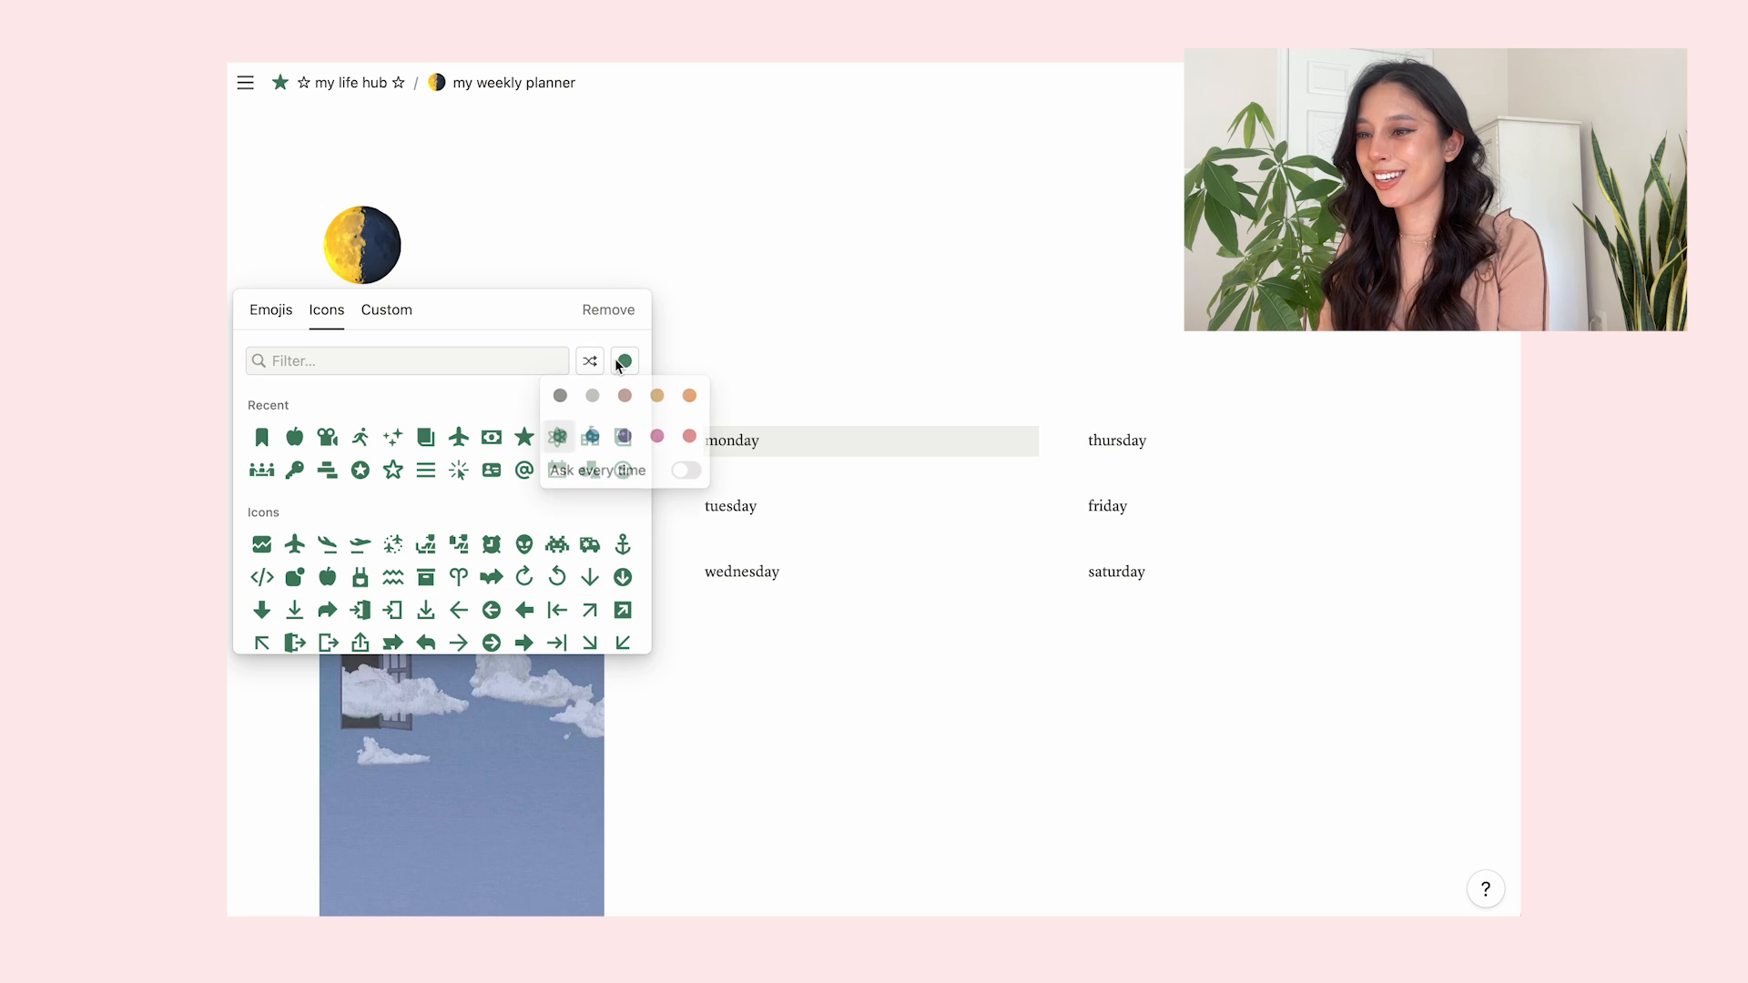
pyautogui.click(596, 442)
pyautogui.click(624, 361)
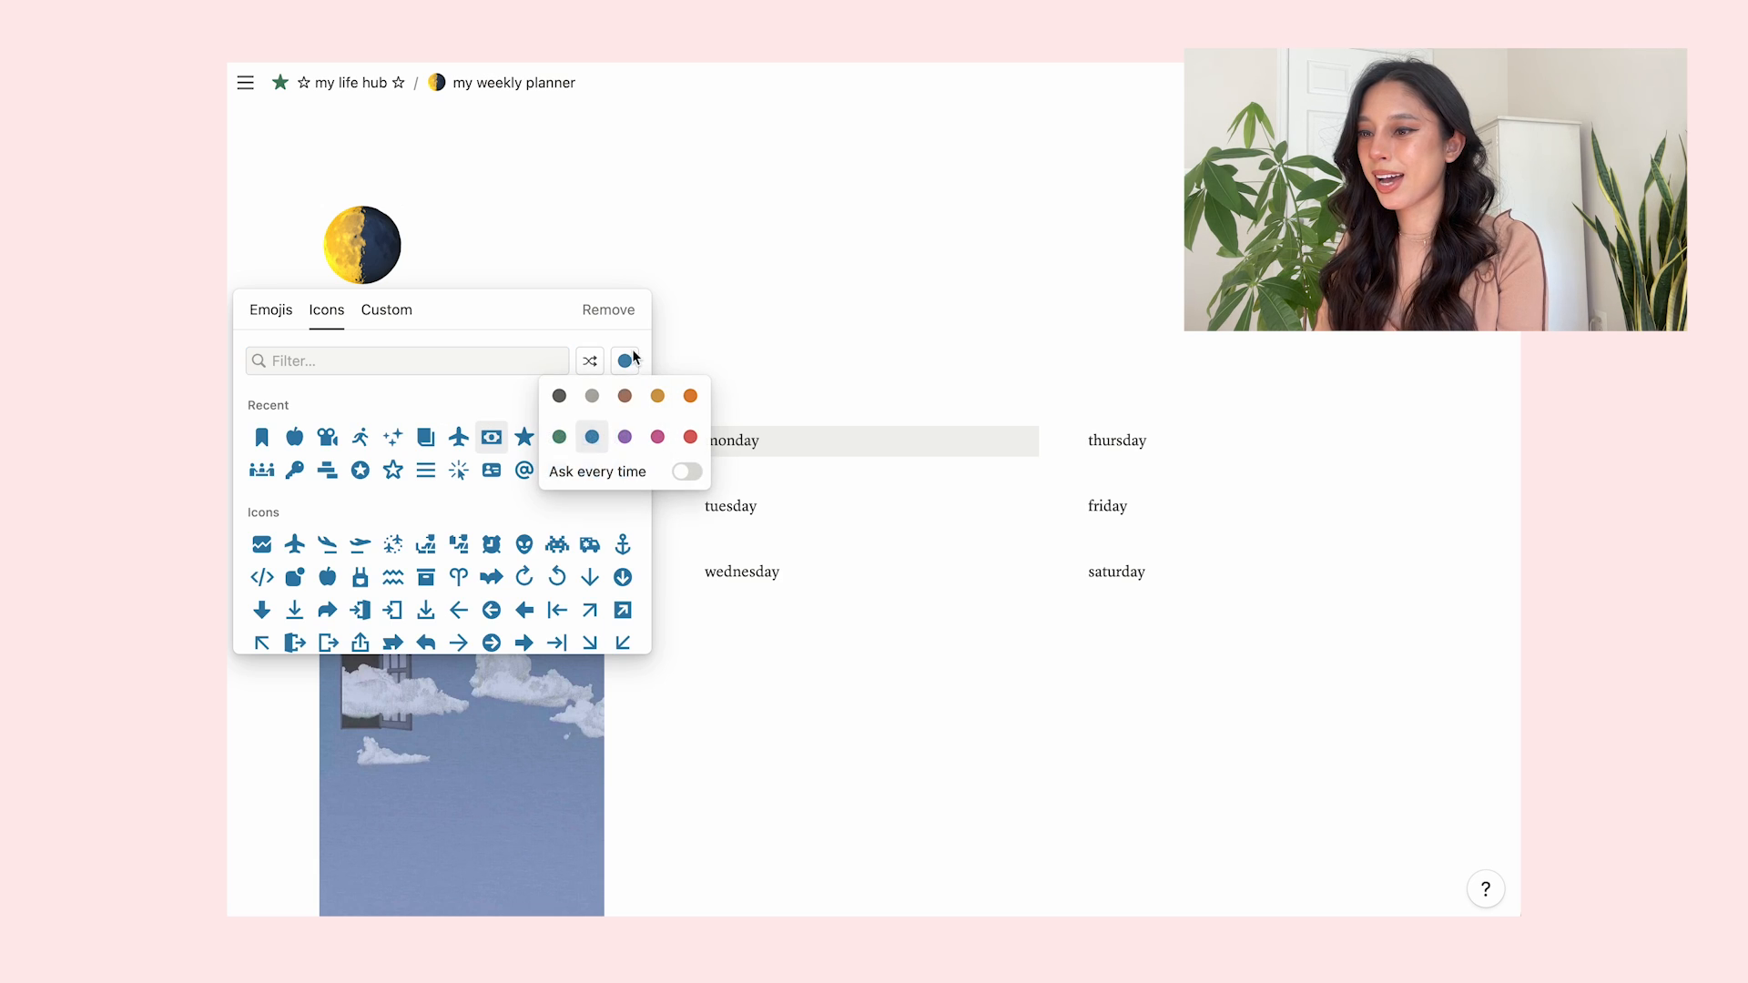
pyautogui.click(590, 399)
pyautogui.click(409, 364)
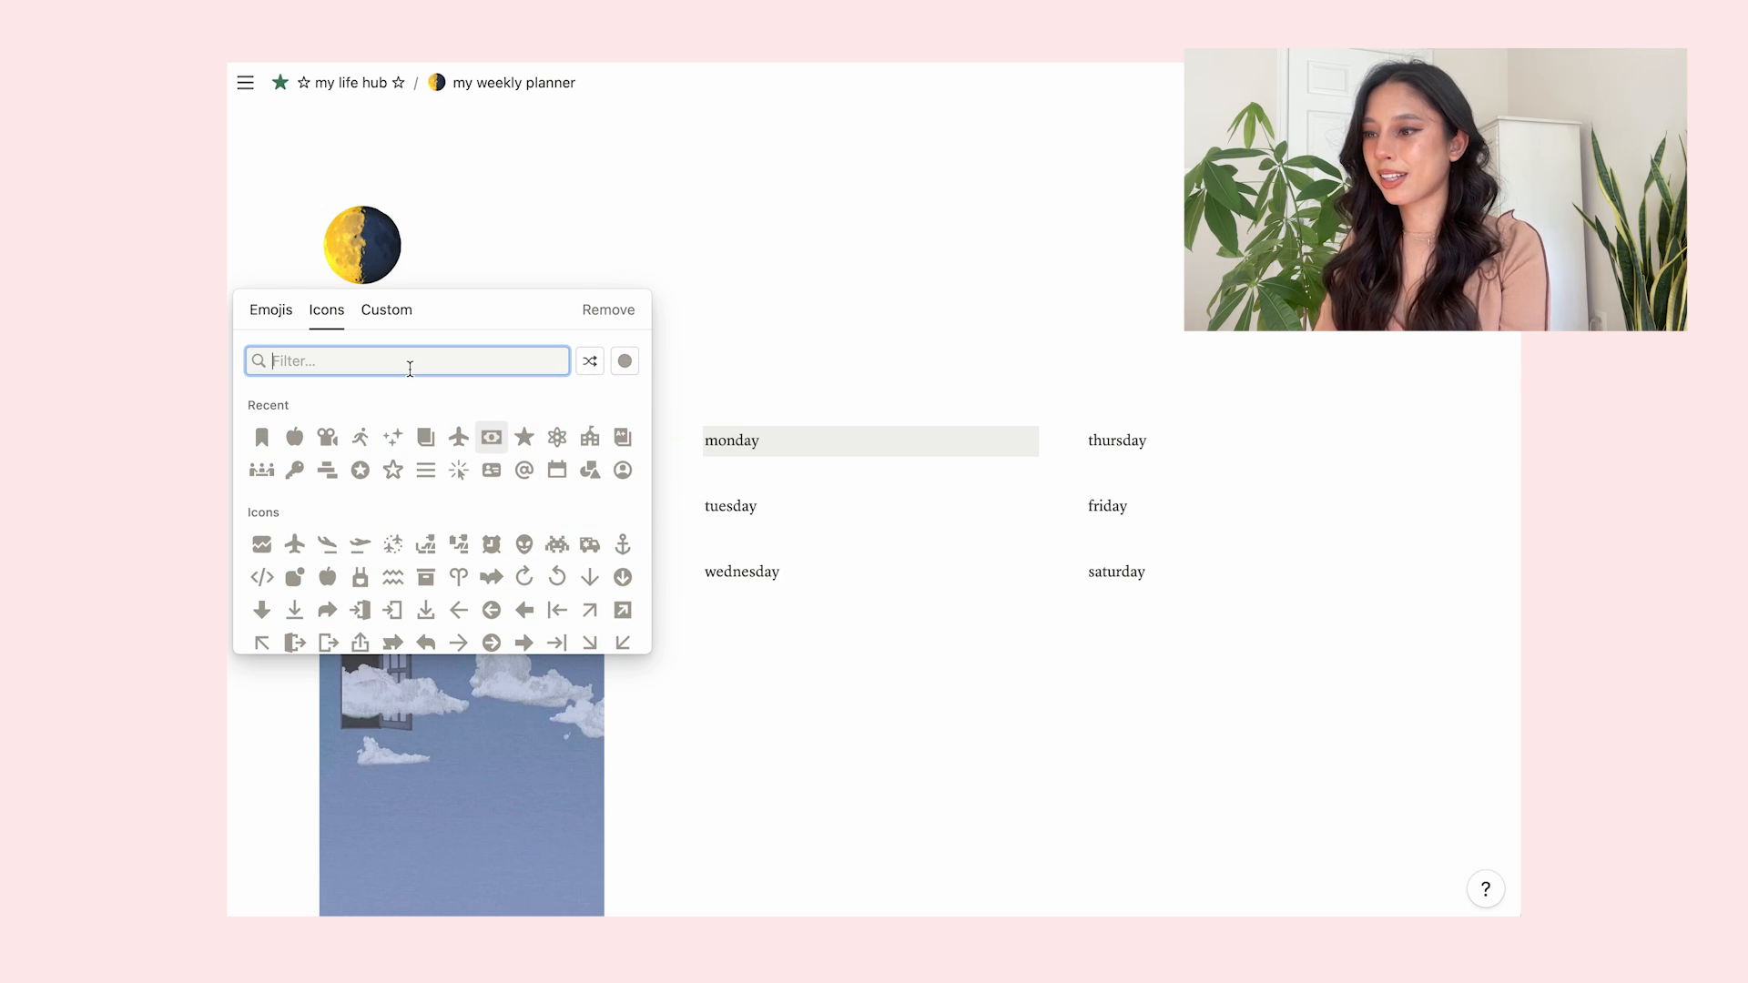
pyautogui.write('clod')
pyautogui.press('BackSpace')
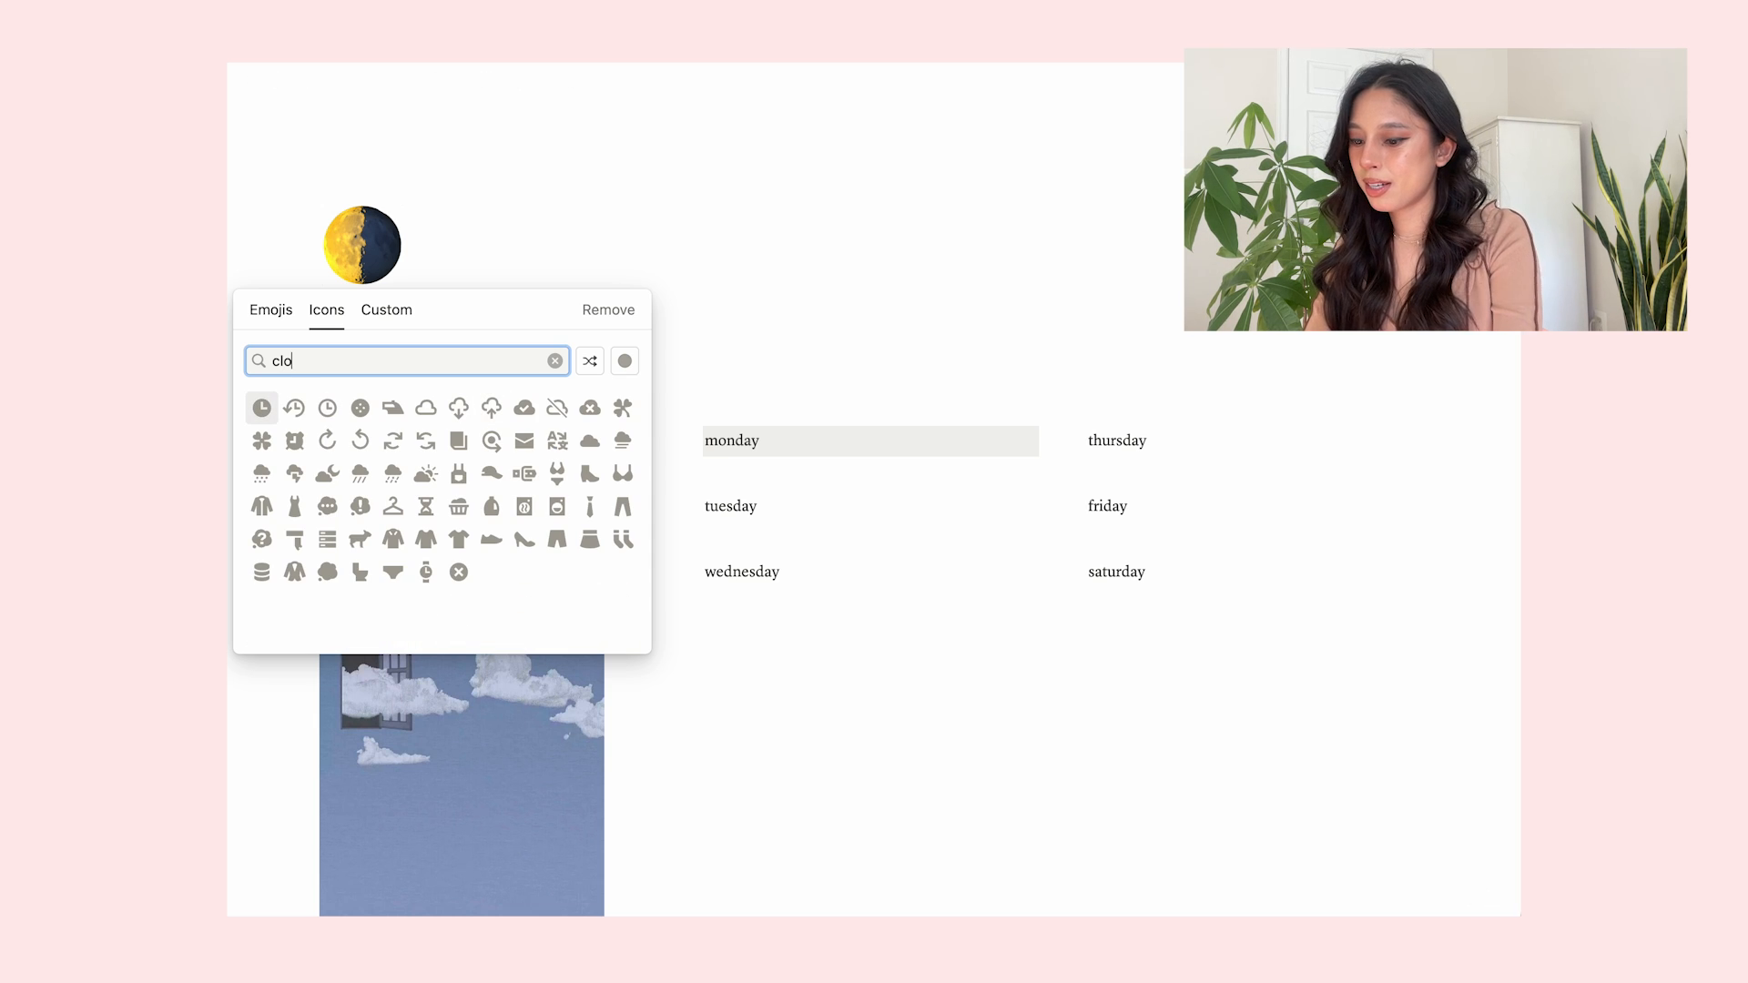
pyautogui.write('ud')
pyautogui.click(261, 407)
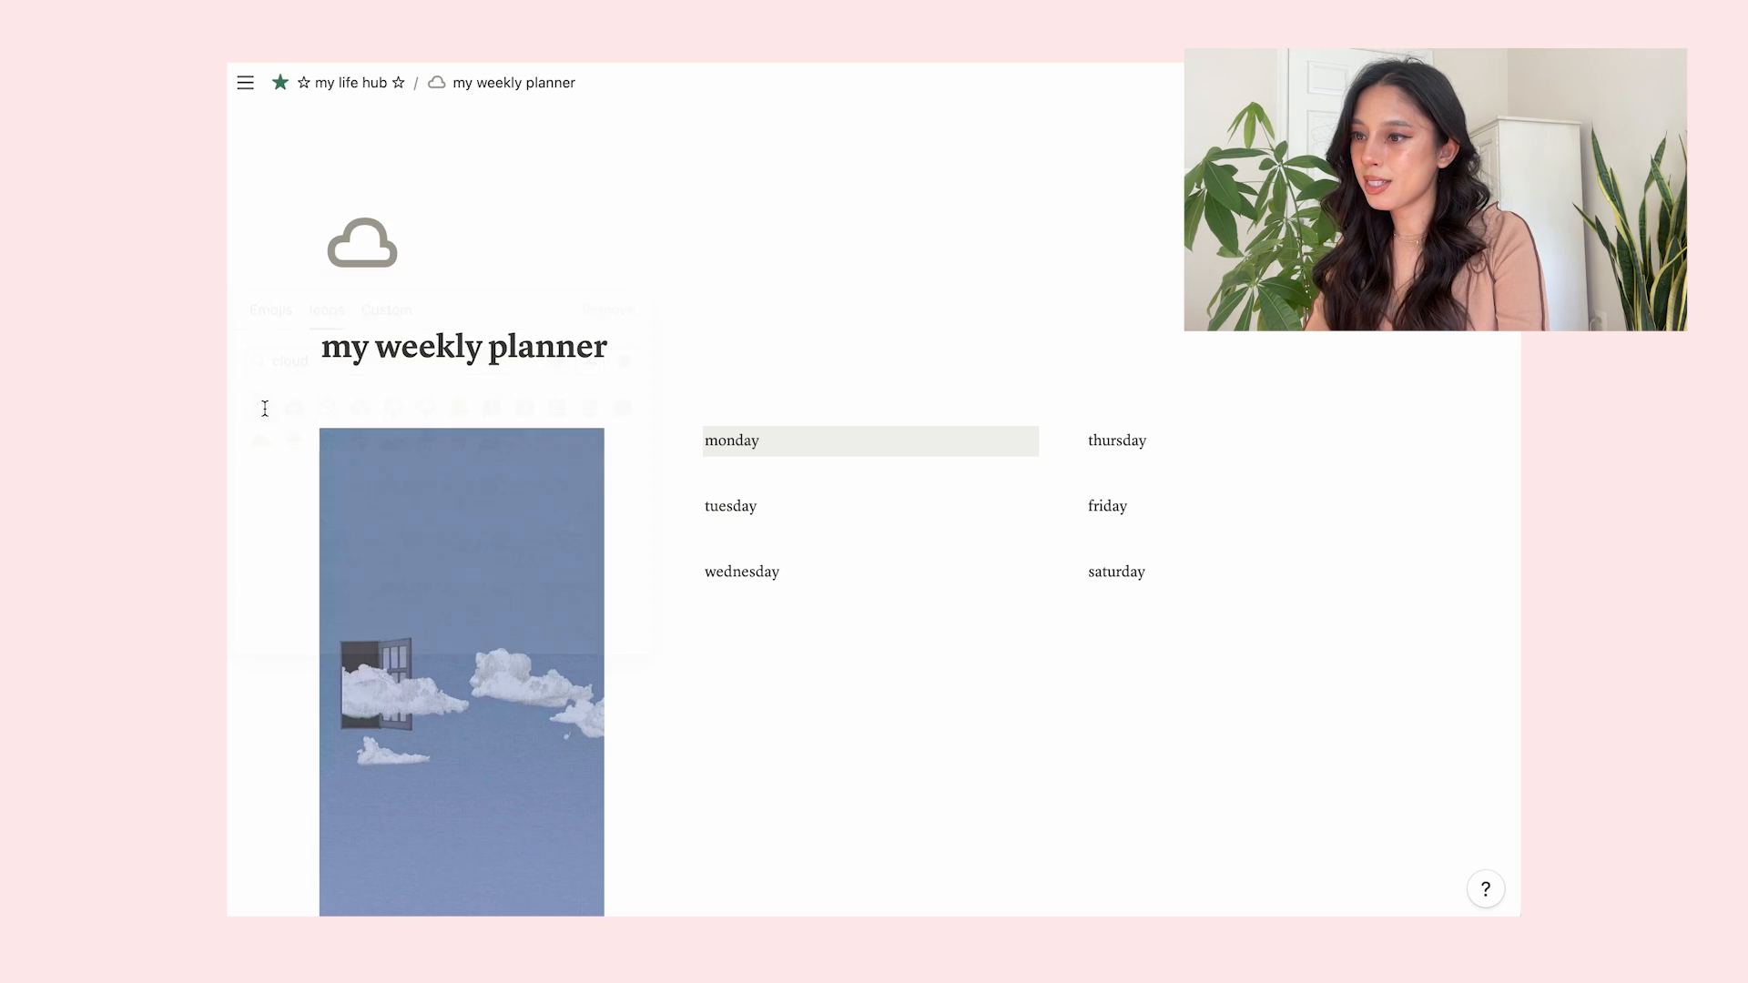
# - Replace the page's outlined cloud icon with the solid cloud from the icon set
pyautogui.click(395, 239)
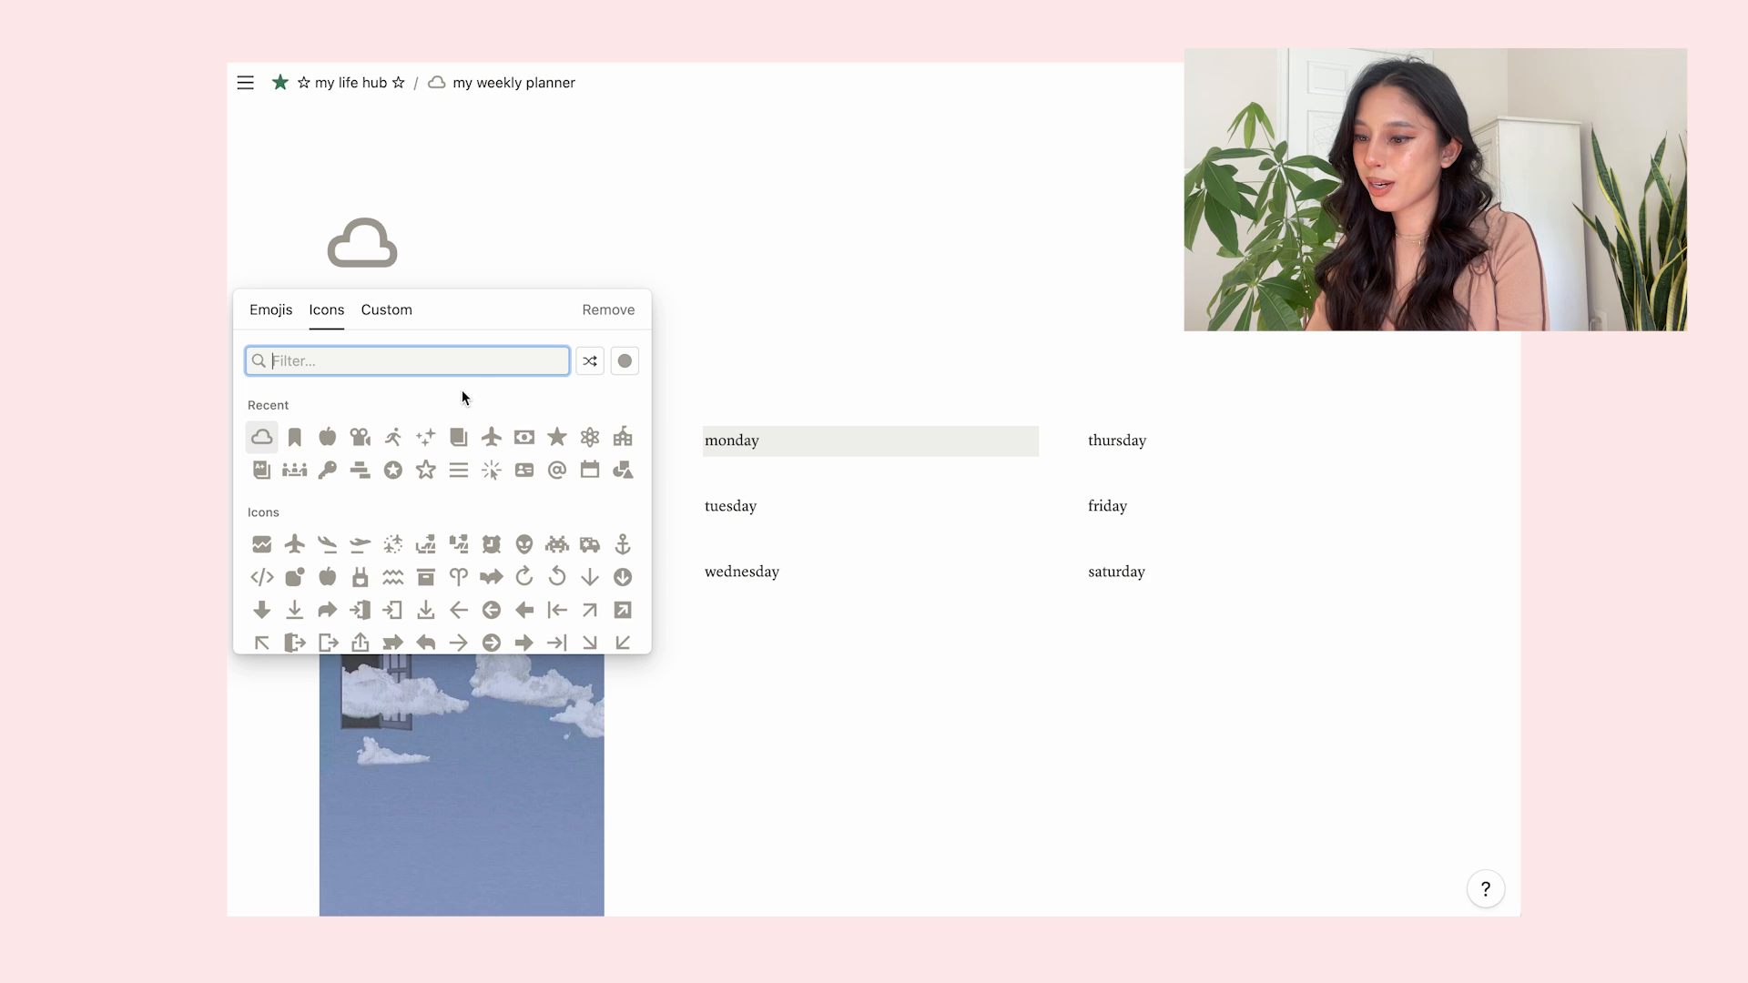
pyautogui.write('cloud')
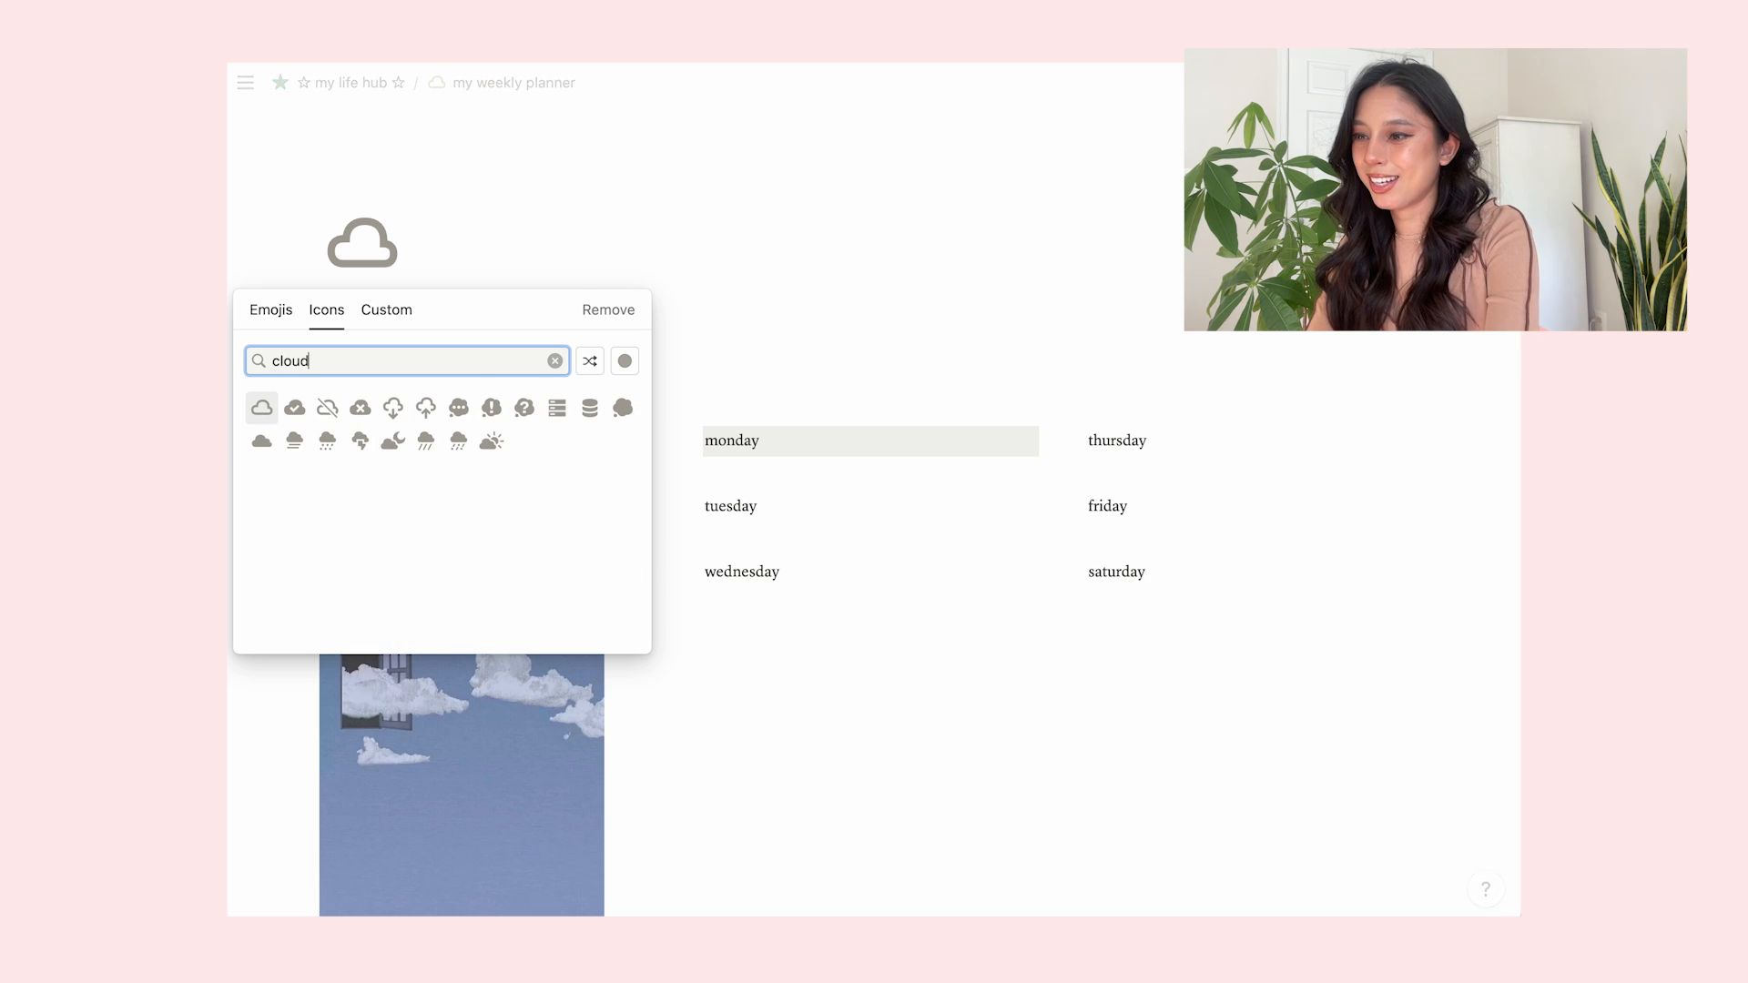
pyautogui.click(261, 445)
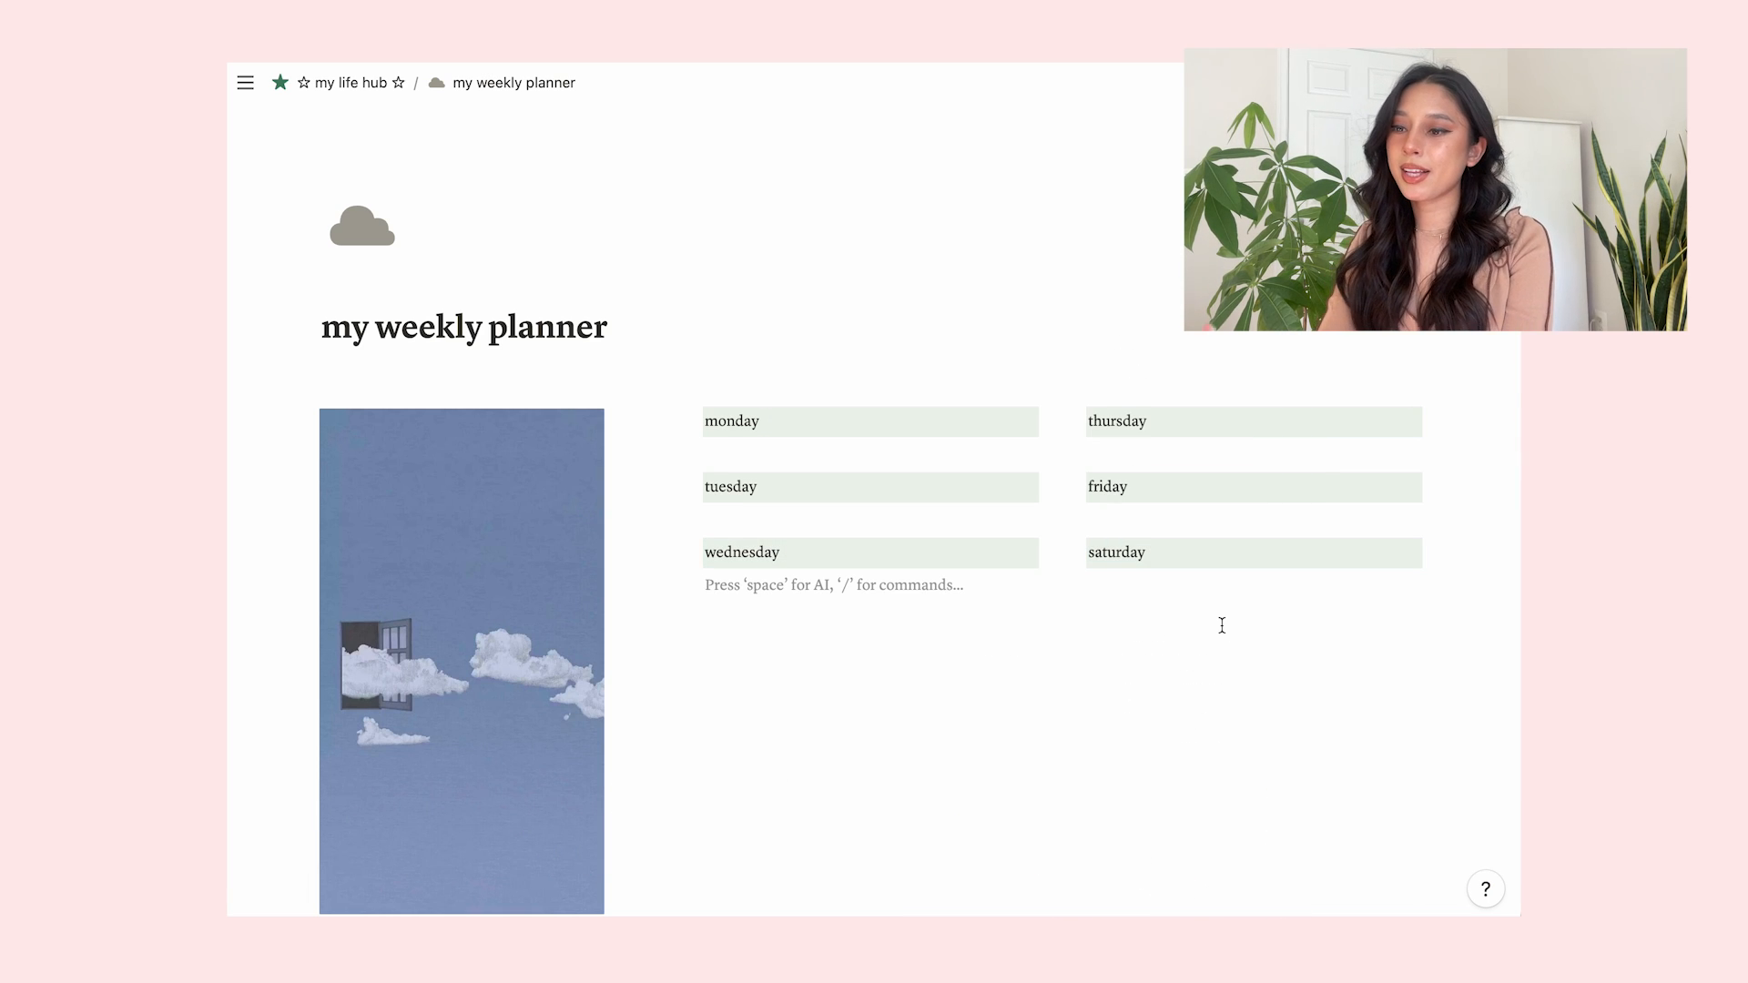
# - Insert a to-do checkbox list with "To do item" entries on a new line under monday
pyautogui.scroll(-2, 1201, 617)
pyautogui.click(831, 362)
pyautogui.press('Return')
pyautogui.press('Up')
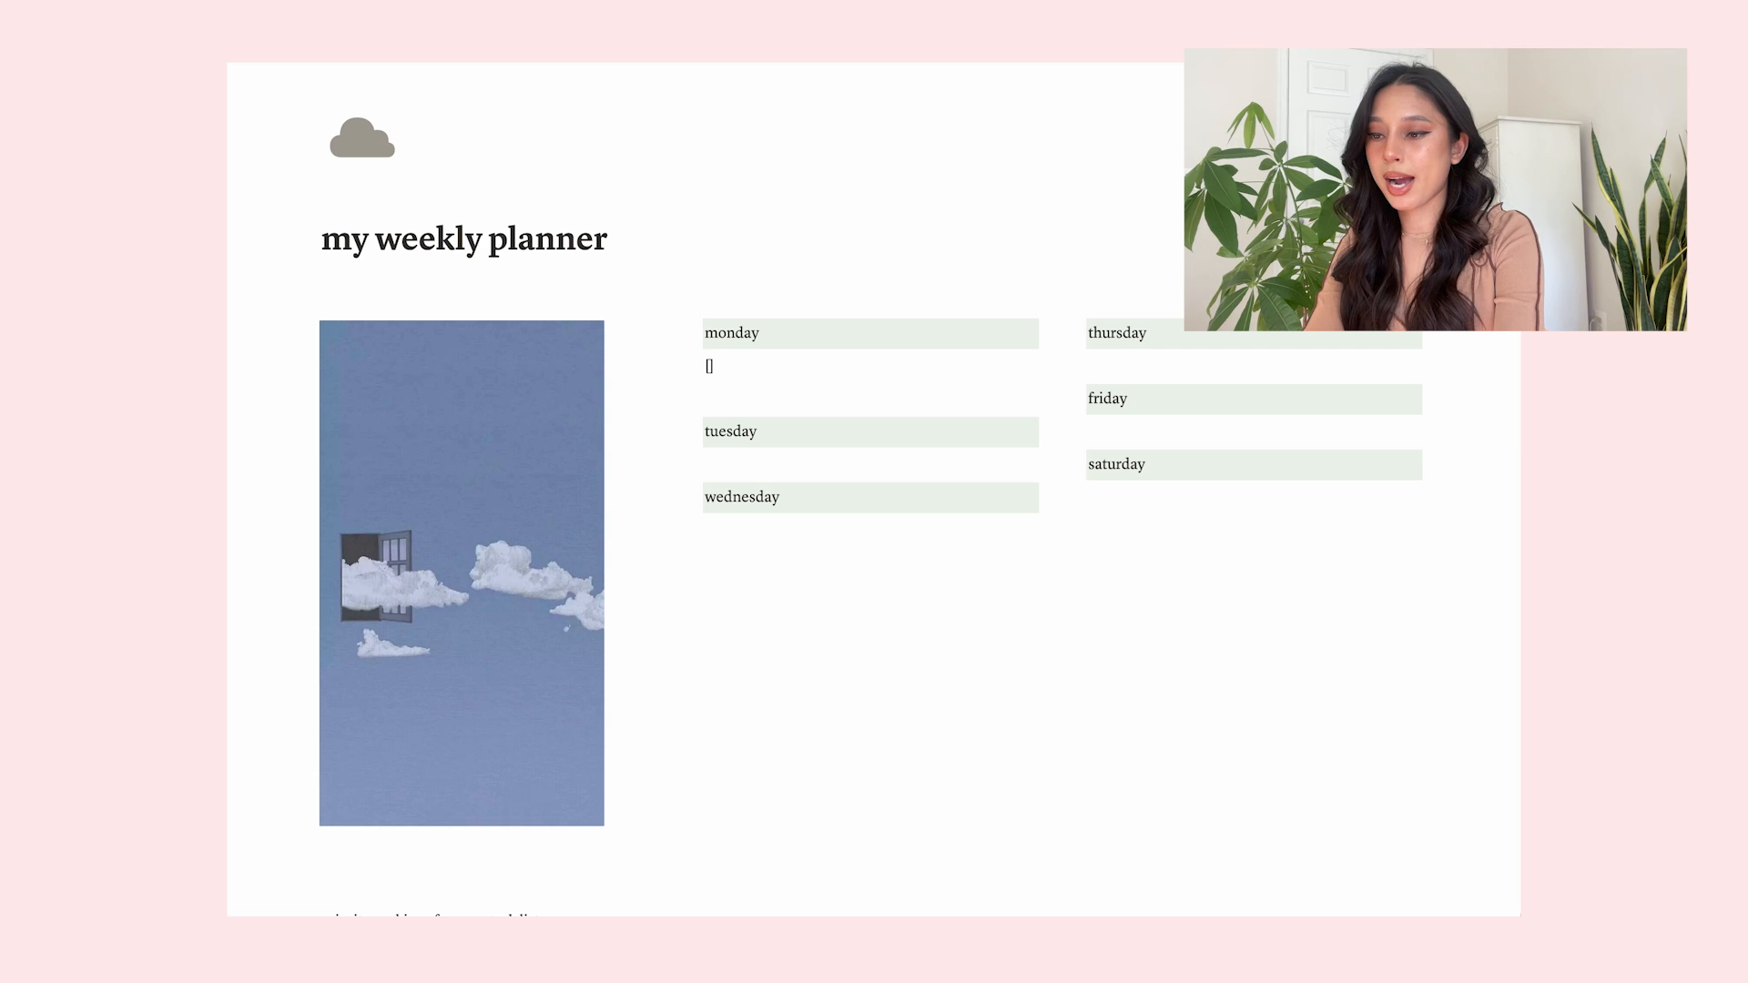
pyautogui.write('[]')
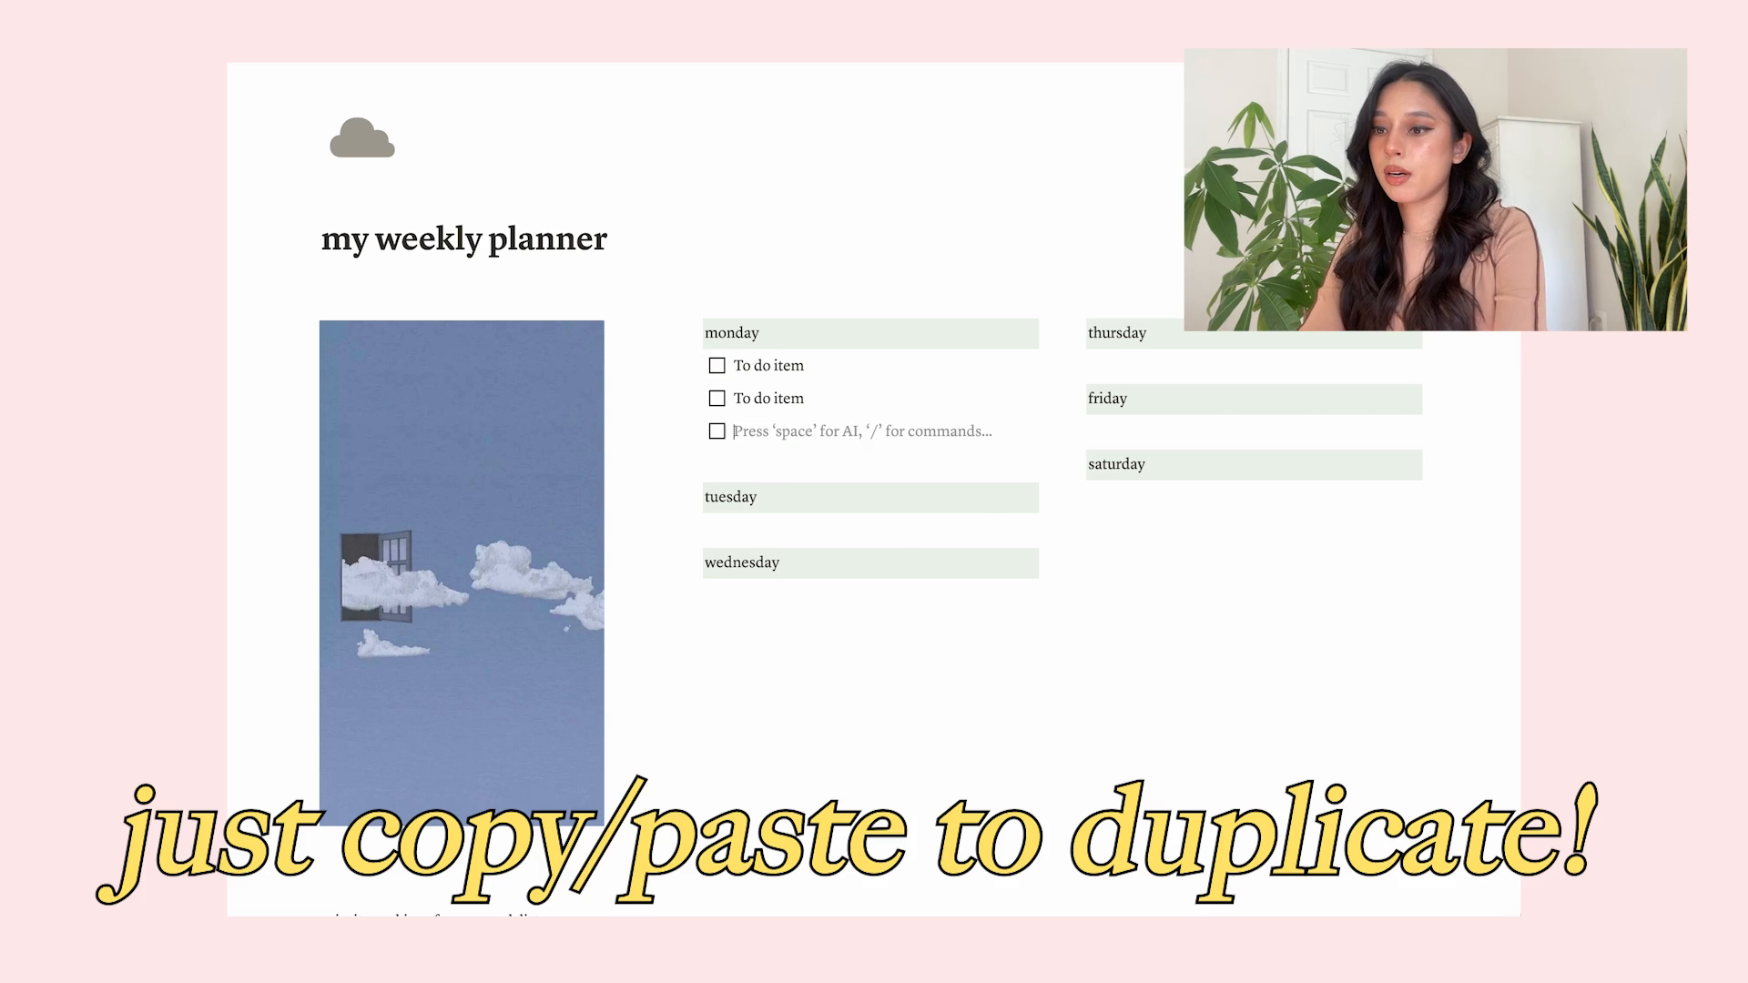
# - Copy monday's three to-do items and paste them under the other days, keeping a blank line between the days
pyautogui.moveTo(710, 359); pyautogui.dragTo(810, 432)
pyautogui.hotkey('ctrl', 'c')
pyautogui.hotkey('ctrl', 'v')
pyautogui.hotkey('ctrl', 'v')
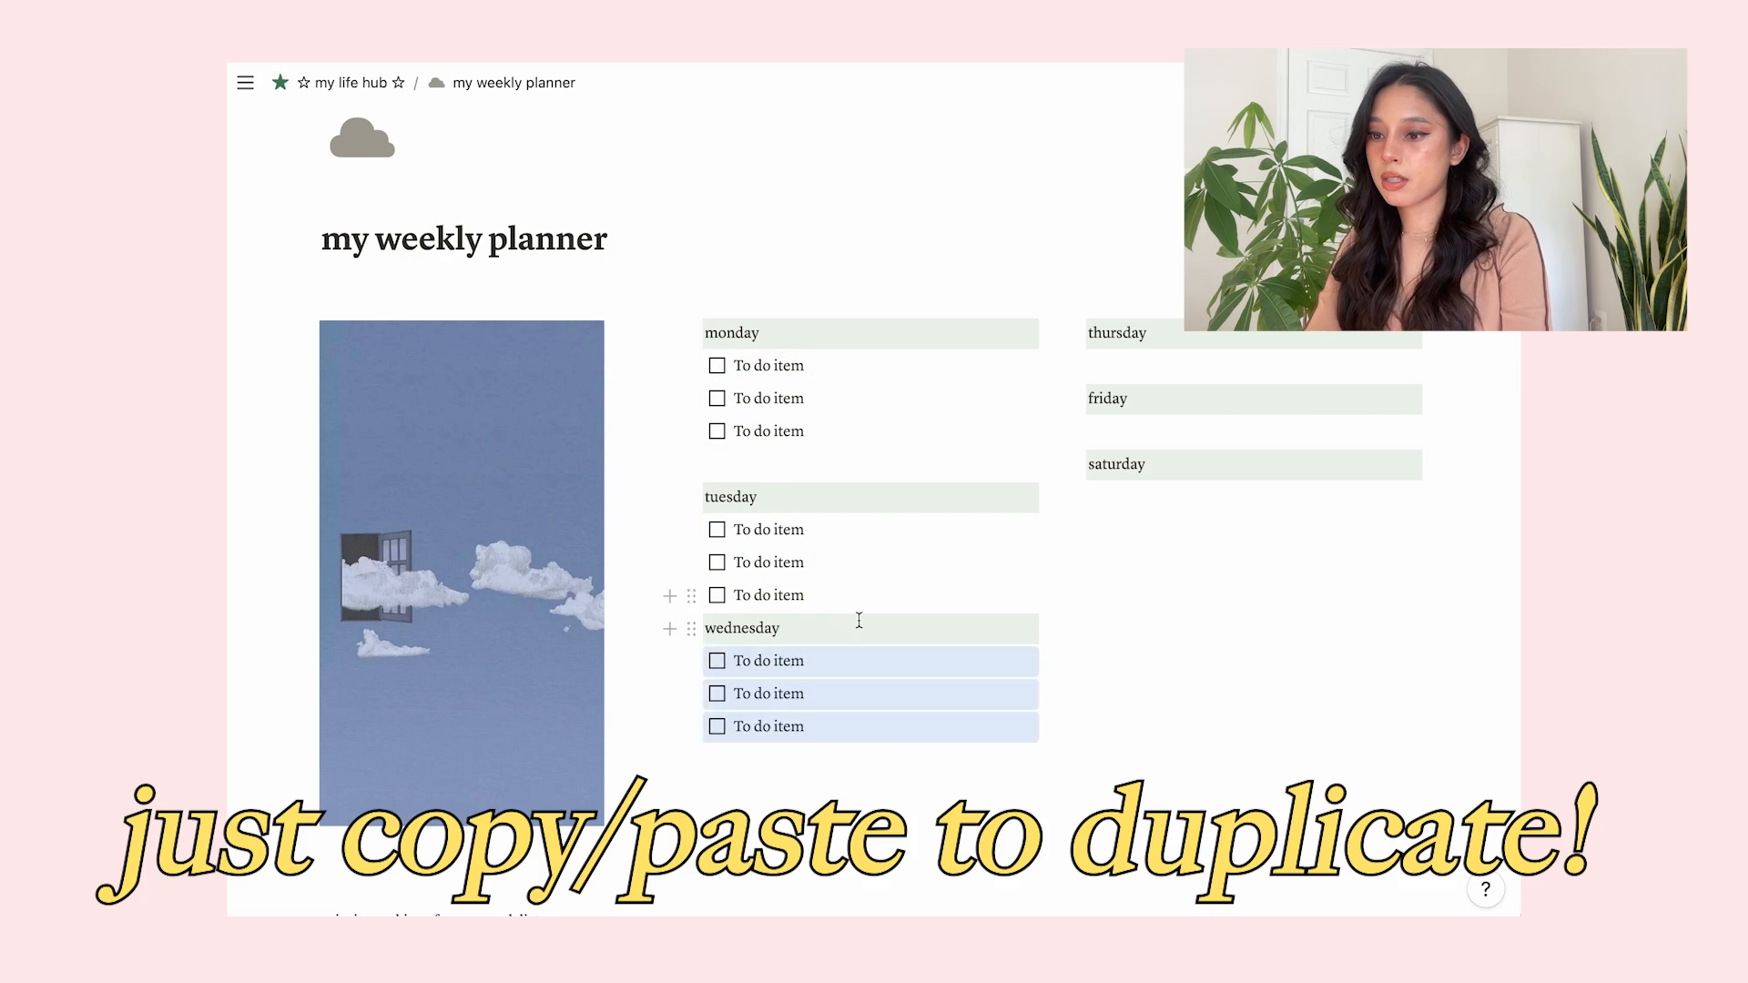
pyautogui.hotkey('ctrl', 'v')
pyautogui.click(1220, 429)
pyautogui.press('Return')
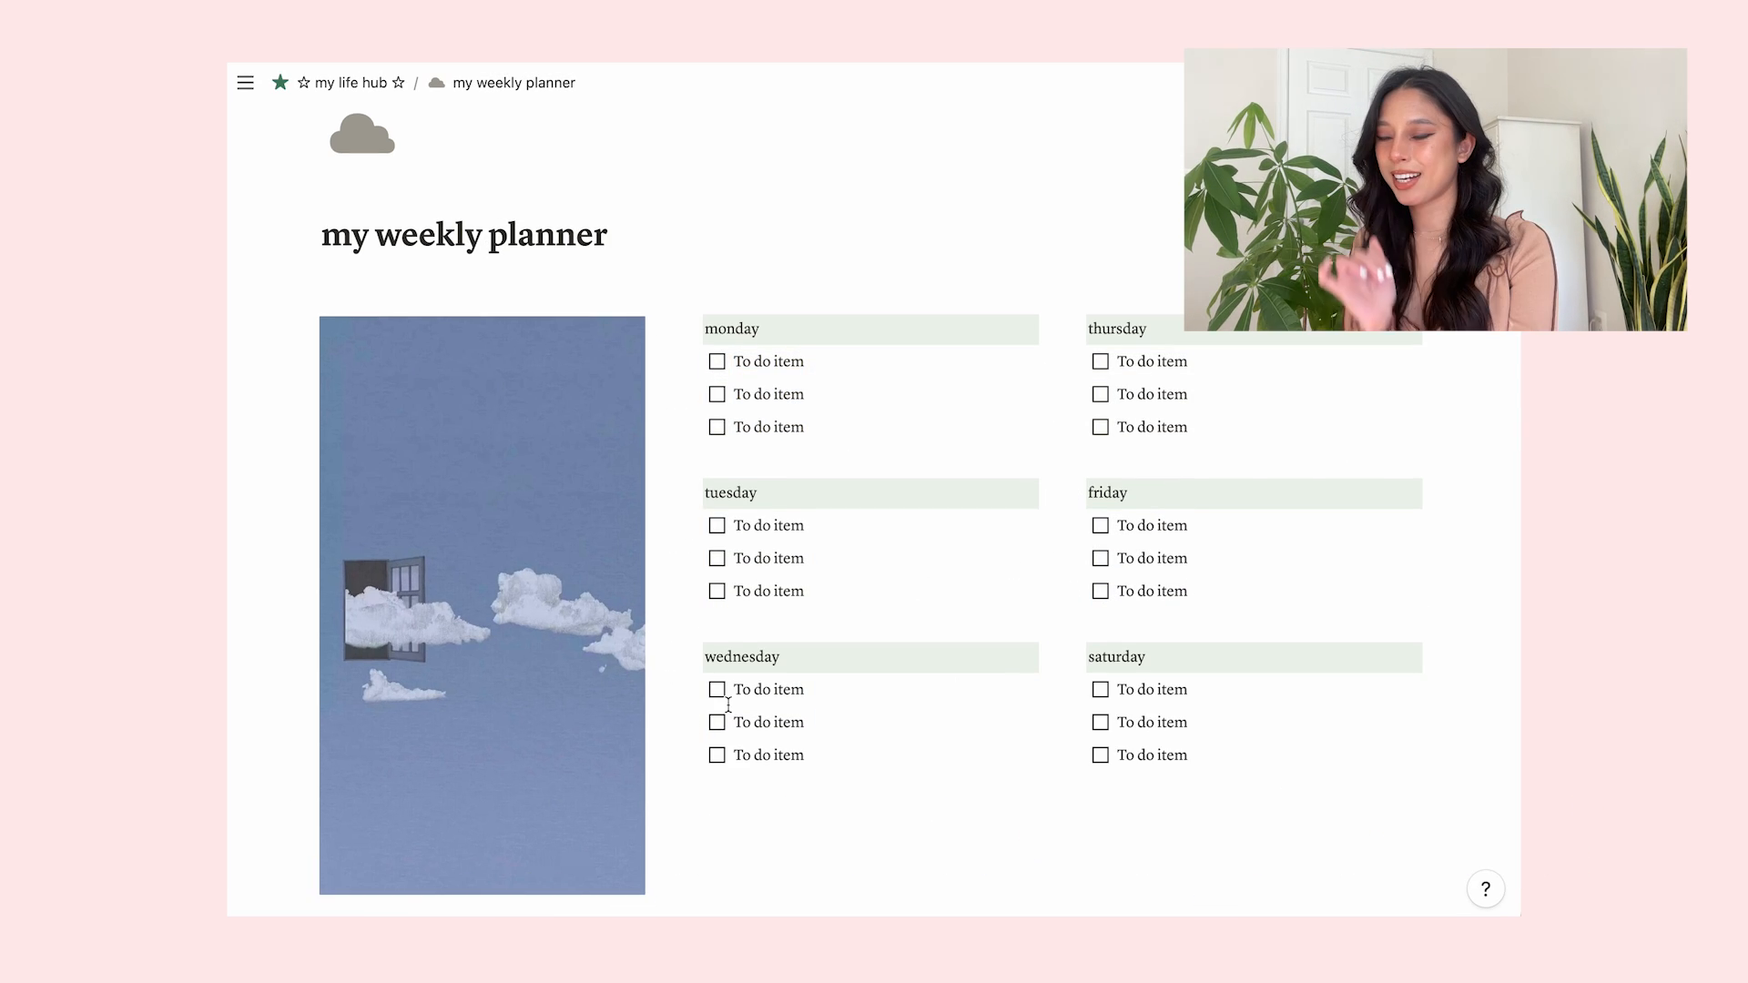
# - Search the emojis for "cloud" and replace the page icon with the plain cloud emoji
pyautogui.scroll(-1, 725, 704)
pyautogui.scroll(1, 726, 704)
pyautogui.scroll(-1, 725, 704)
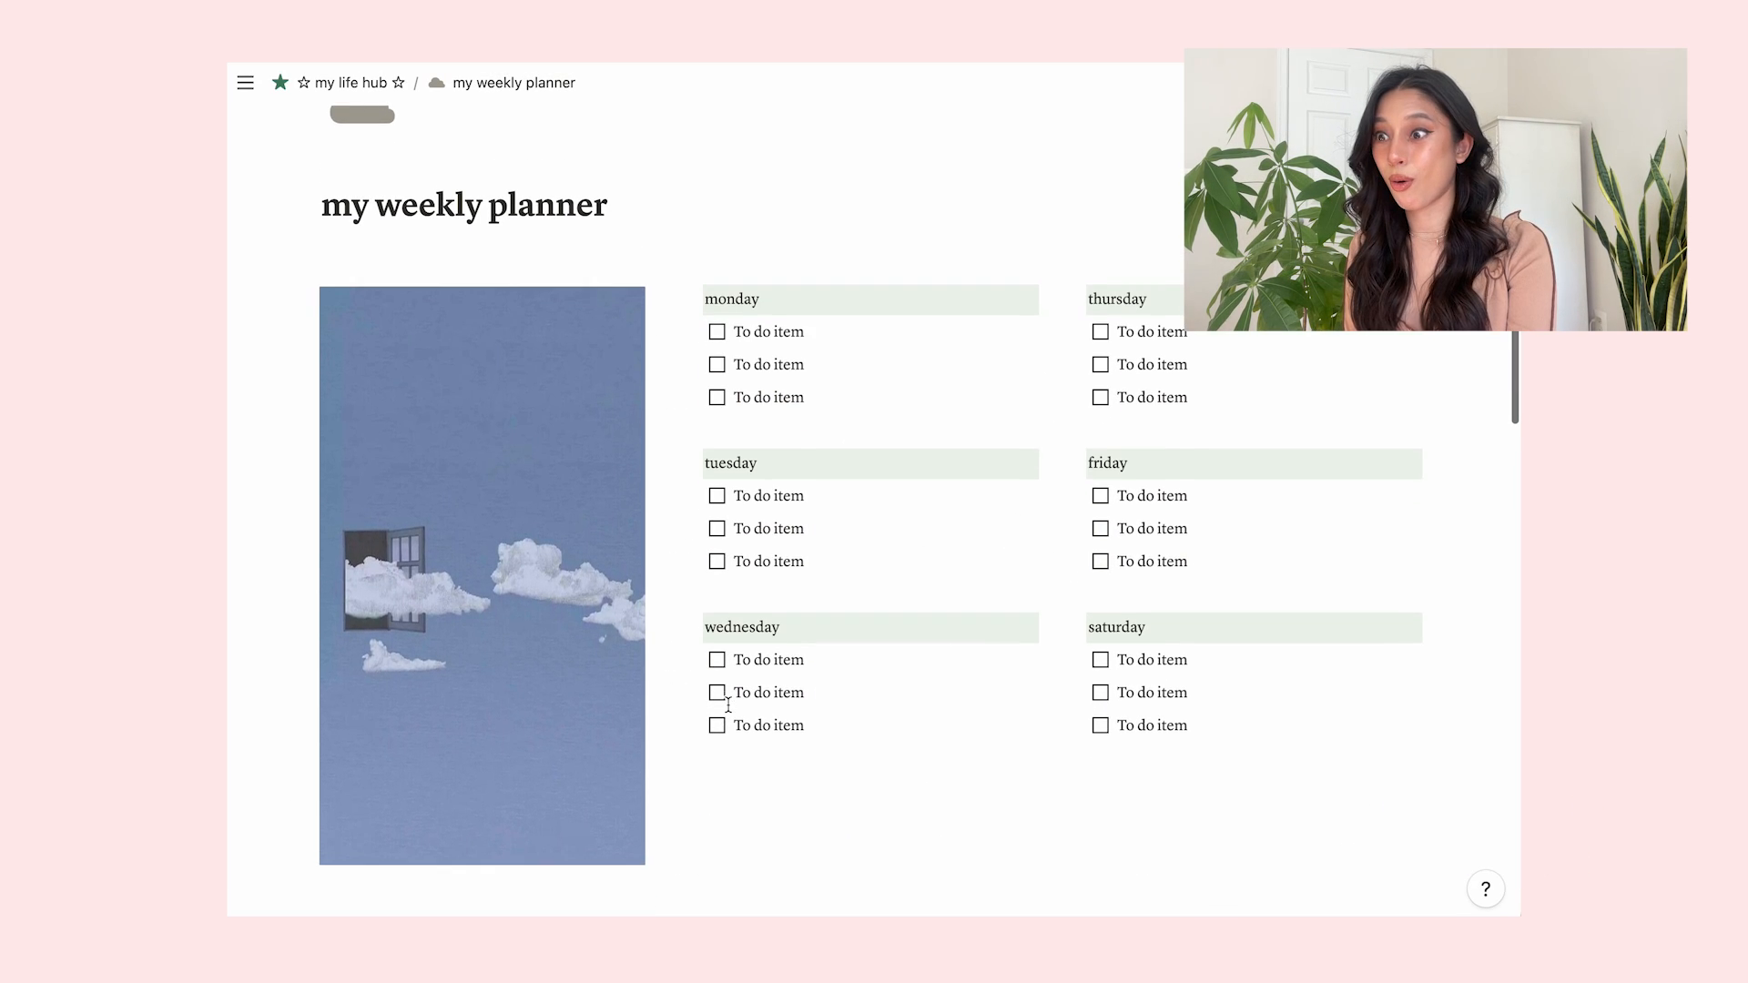
pyautogui.scroll(2, 1070, 791)
pyautogui.click(361, 244)
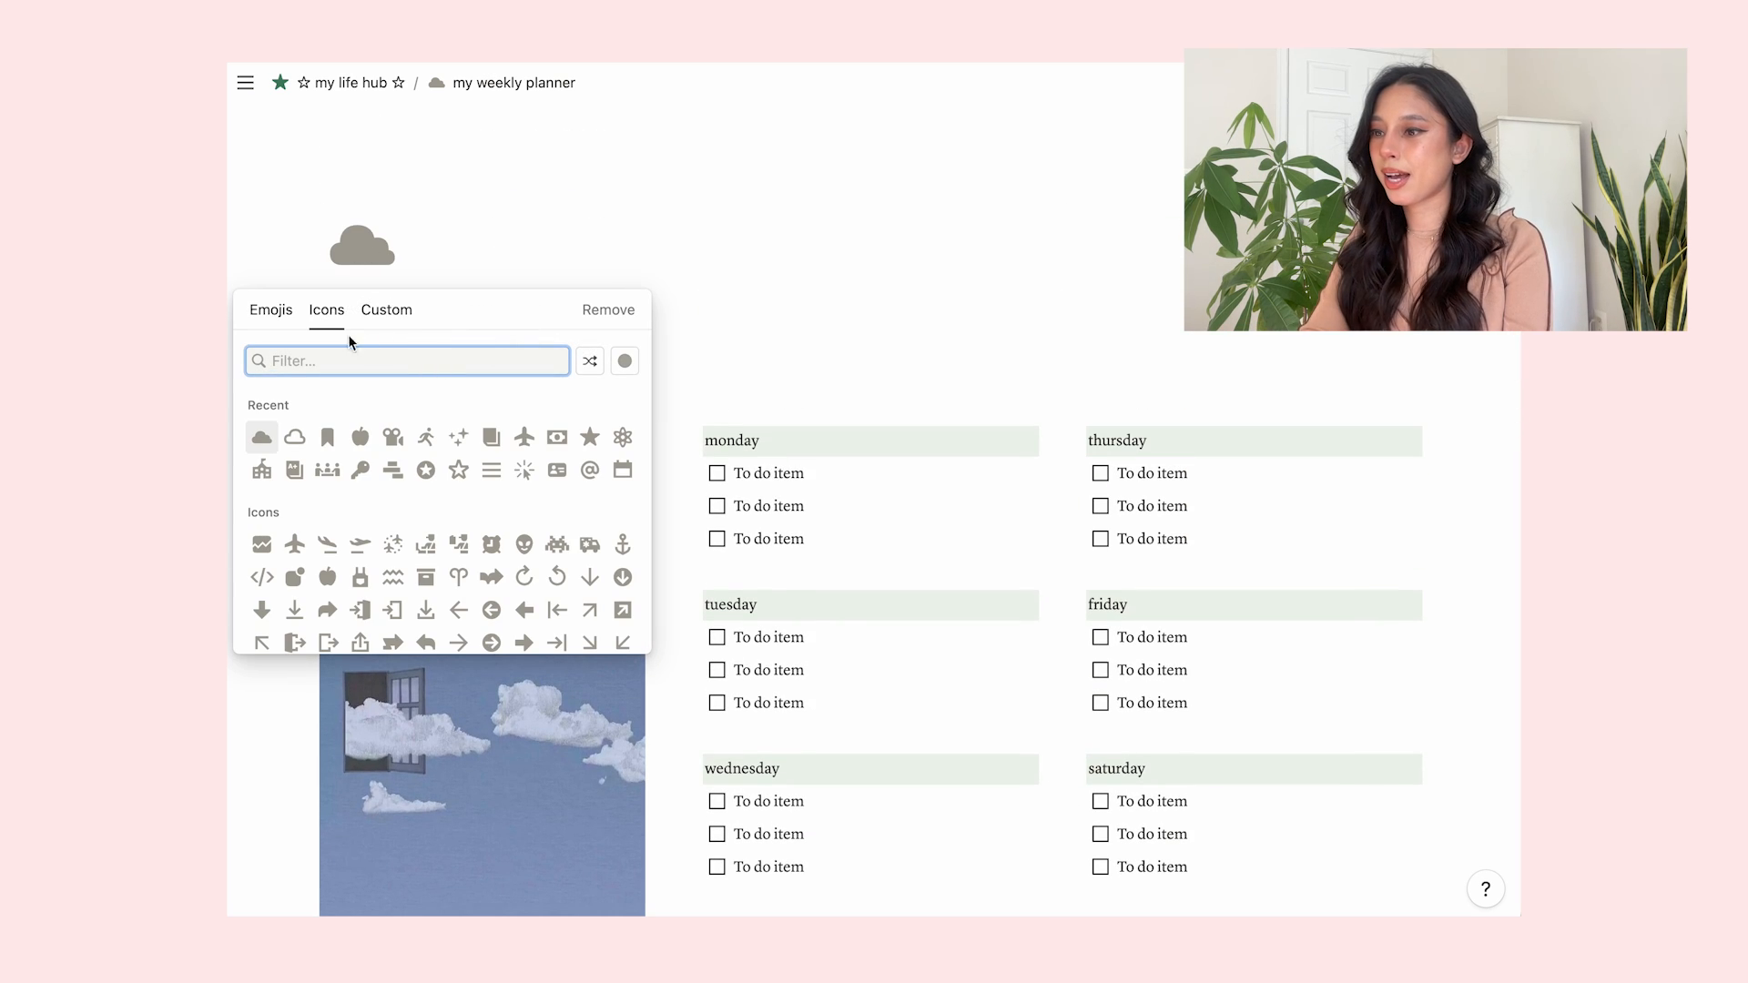
pyautogui.click(272, 310)
pyautogui.write('cloud')
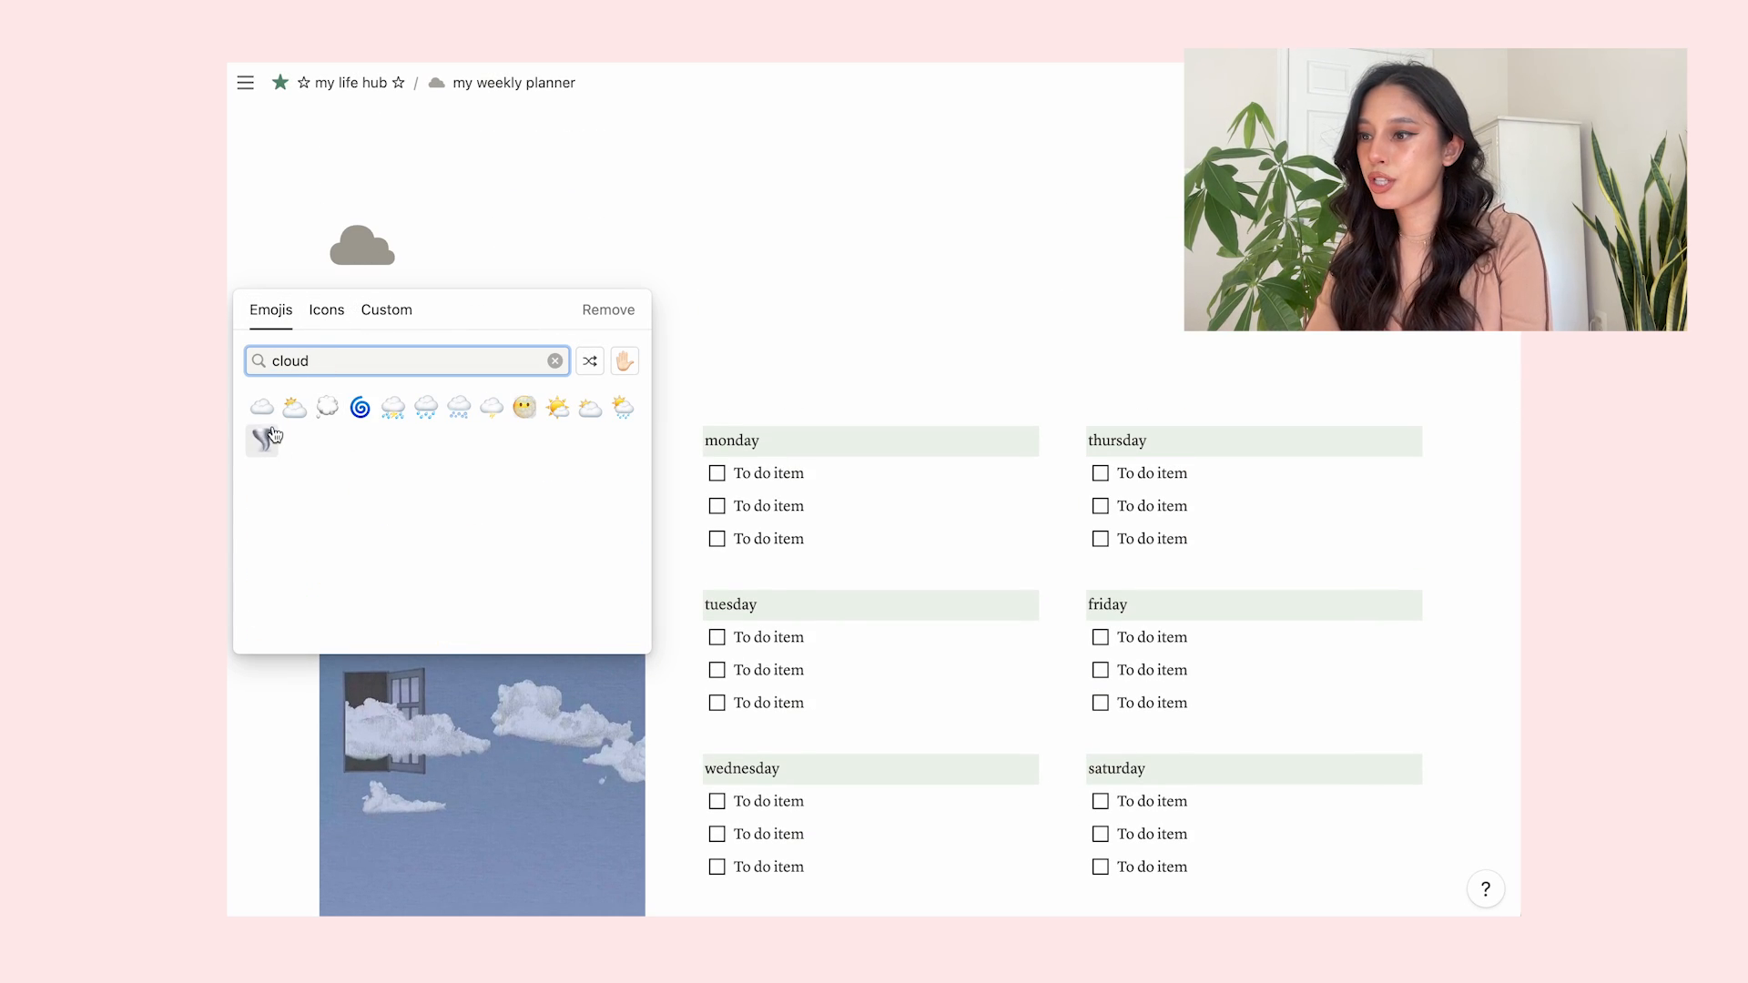
pyautogui.click(262, 407)
# - Give monday's first to-do item a blue background and rename it "Priority task"
pyautogui.scroll(-5, 925, 773)
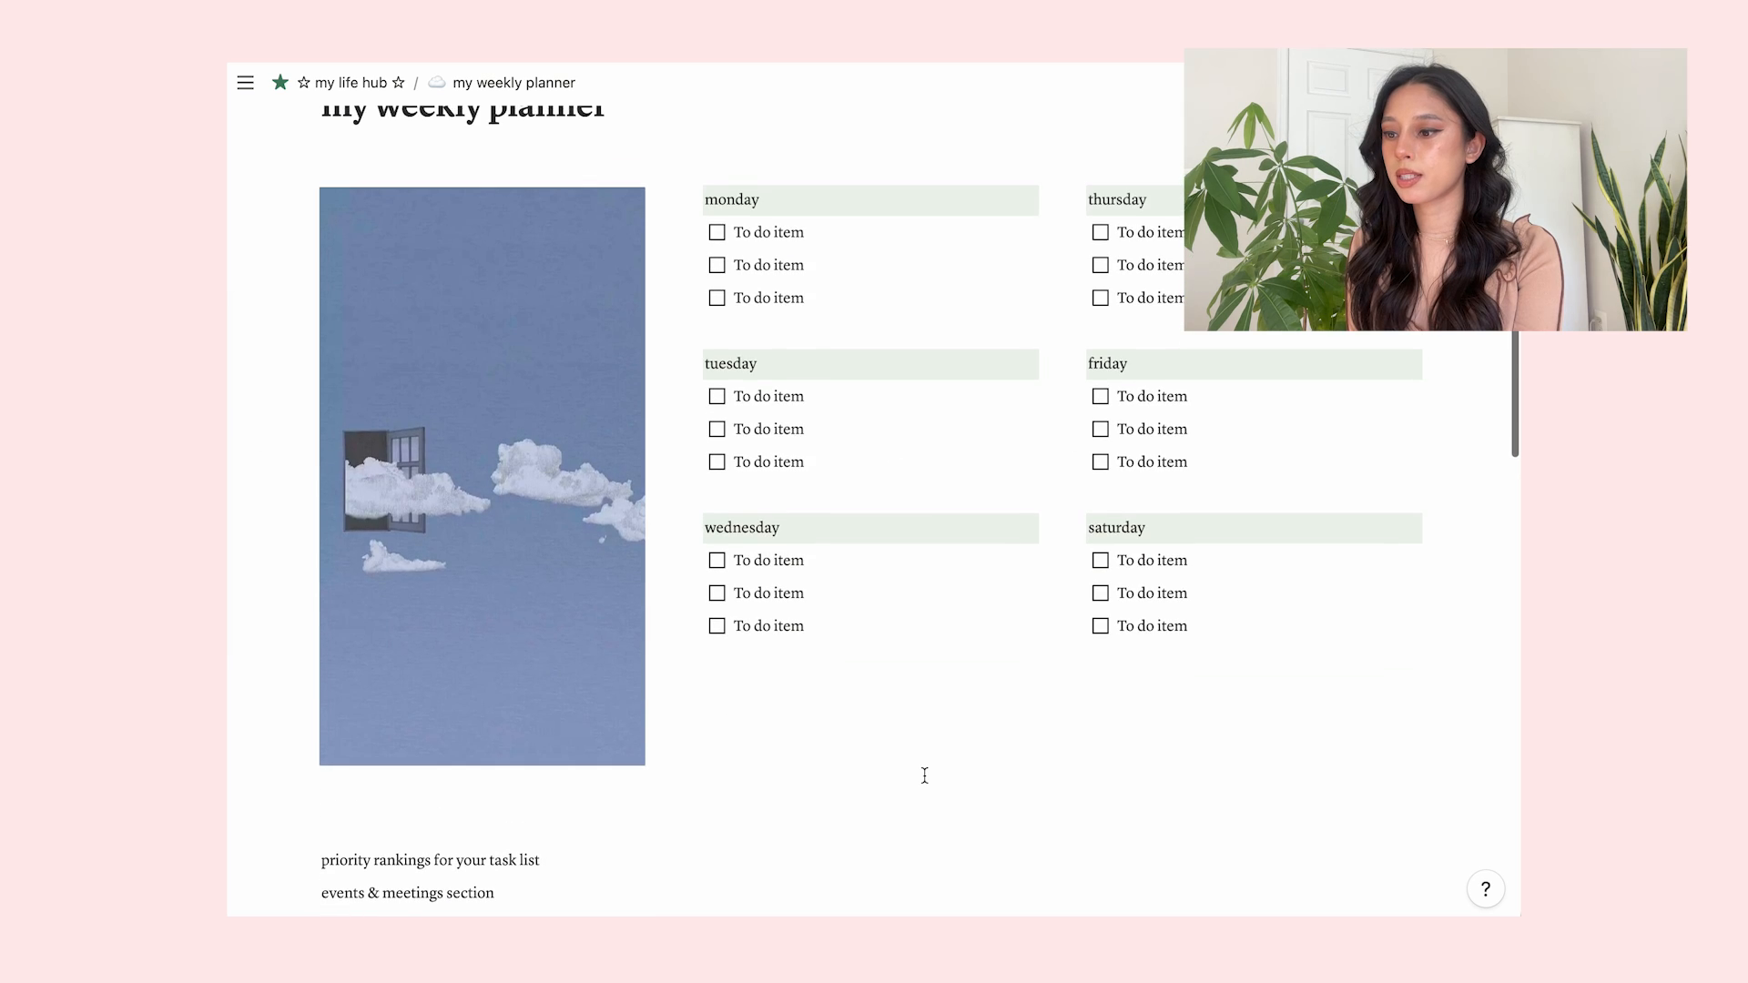
pyautogui.tripleClick(459, 634)
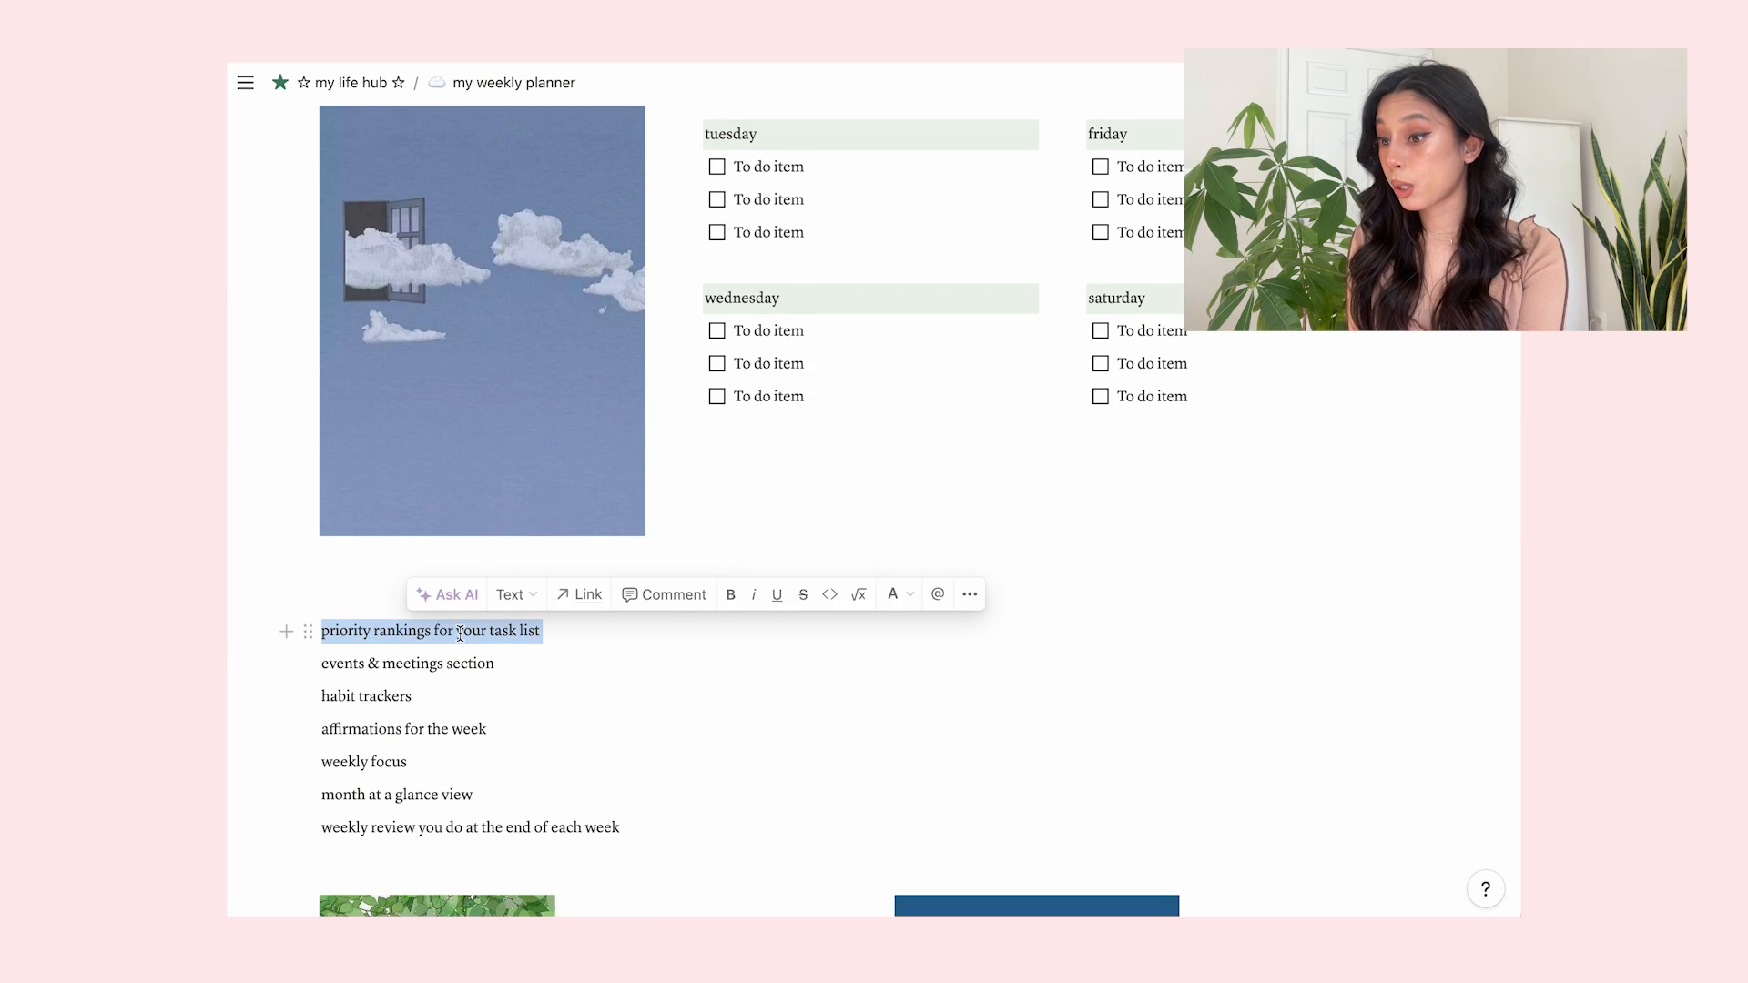
pyautogui.click(521, 644)
pyautogui.scroll(1, 678, 701)
pyautogui.scroll(2, 678, 701)
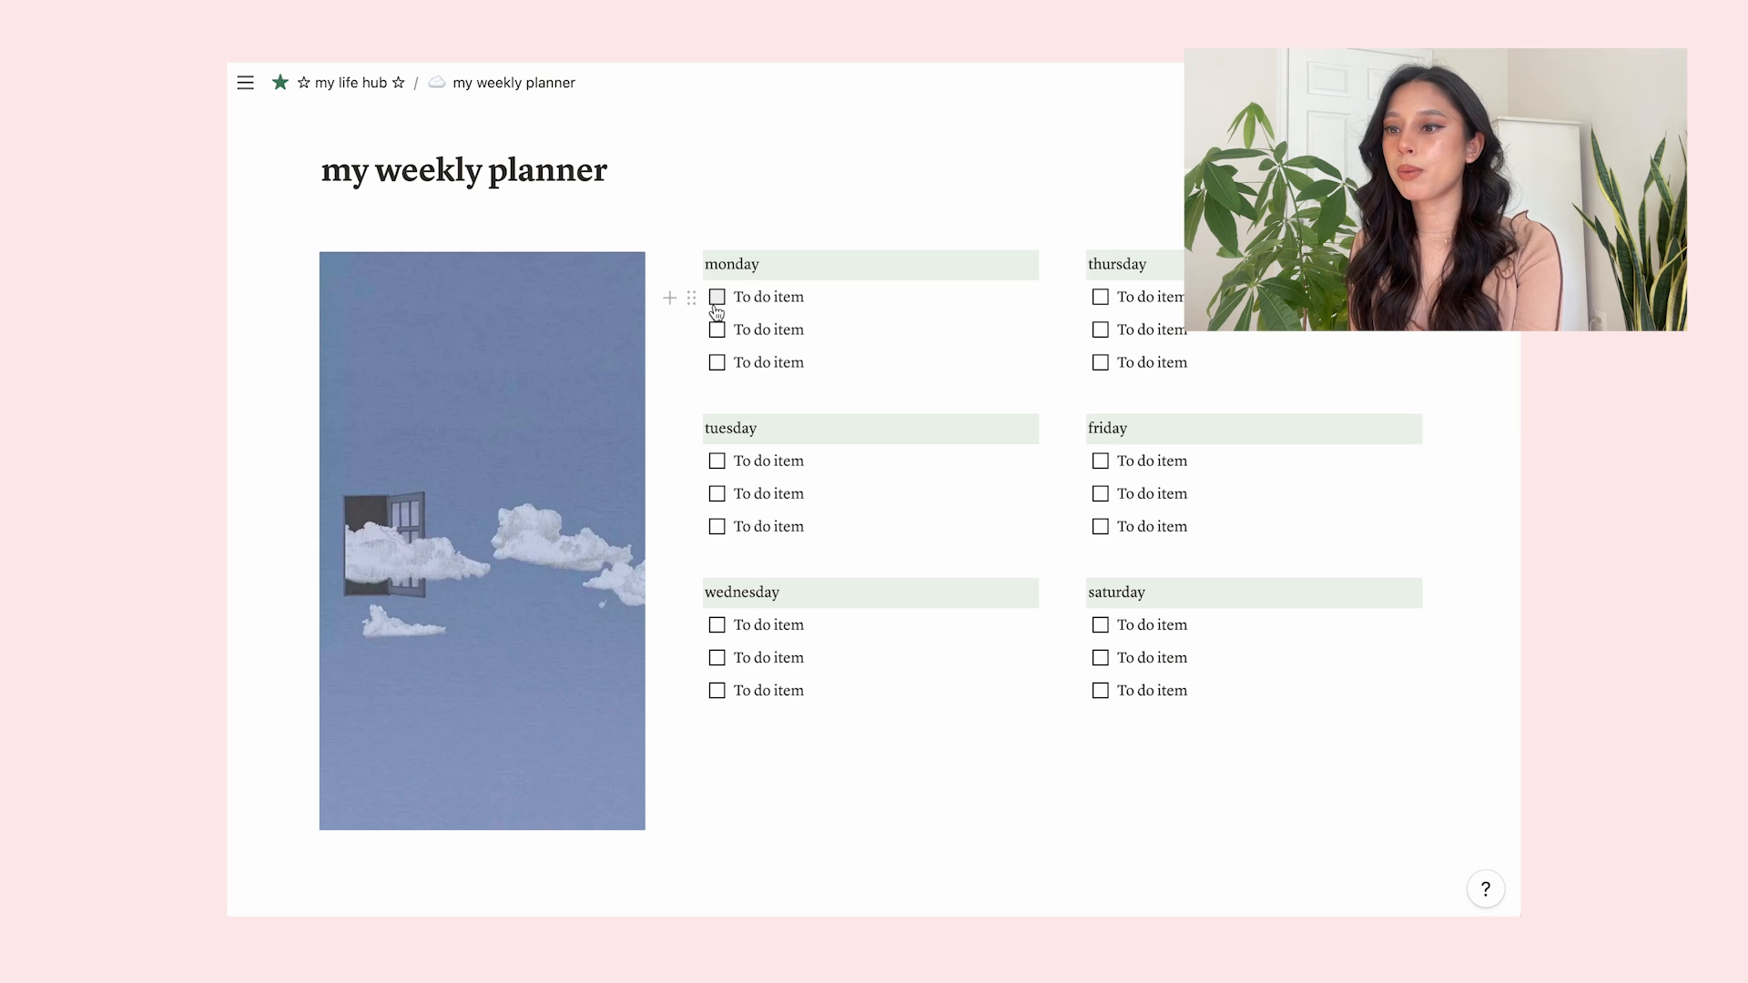
pyautogui.click(691, 297)
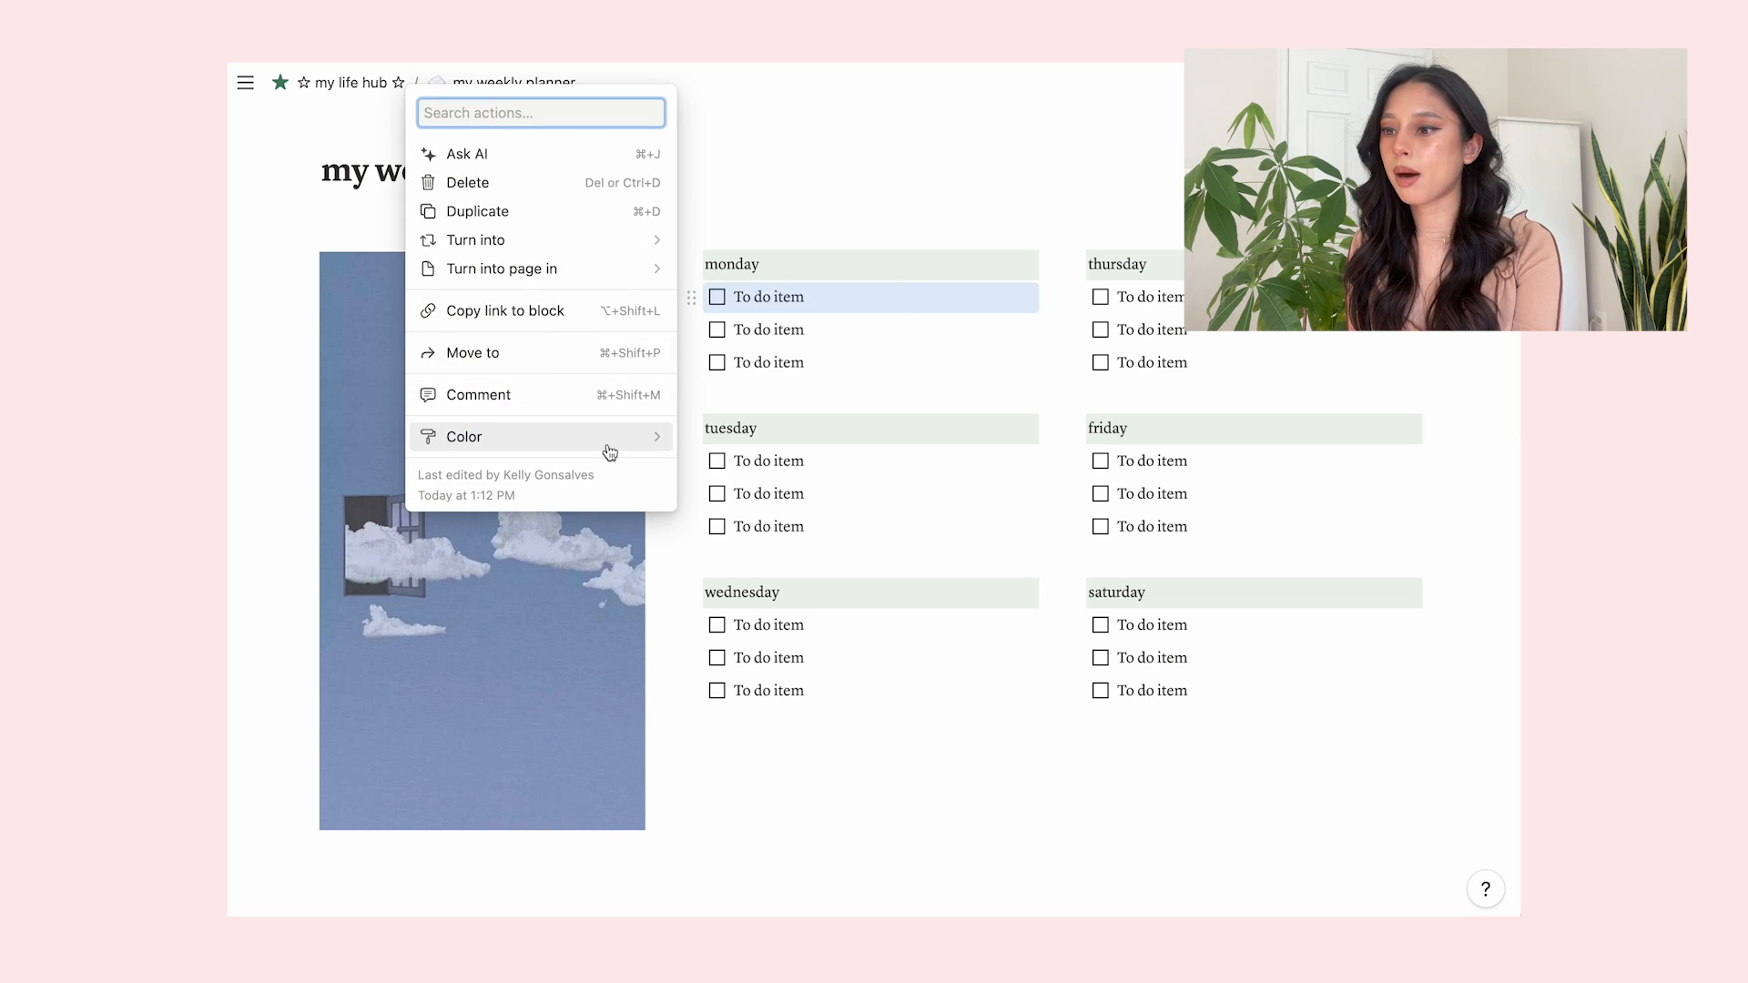
pyautogui.moveTo(609, 453)
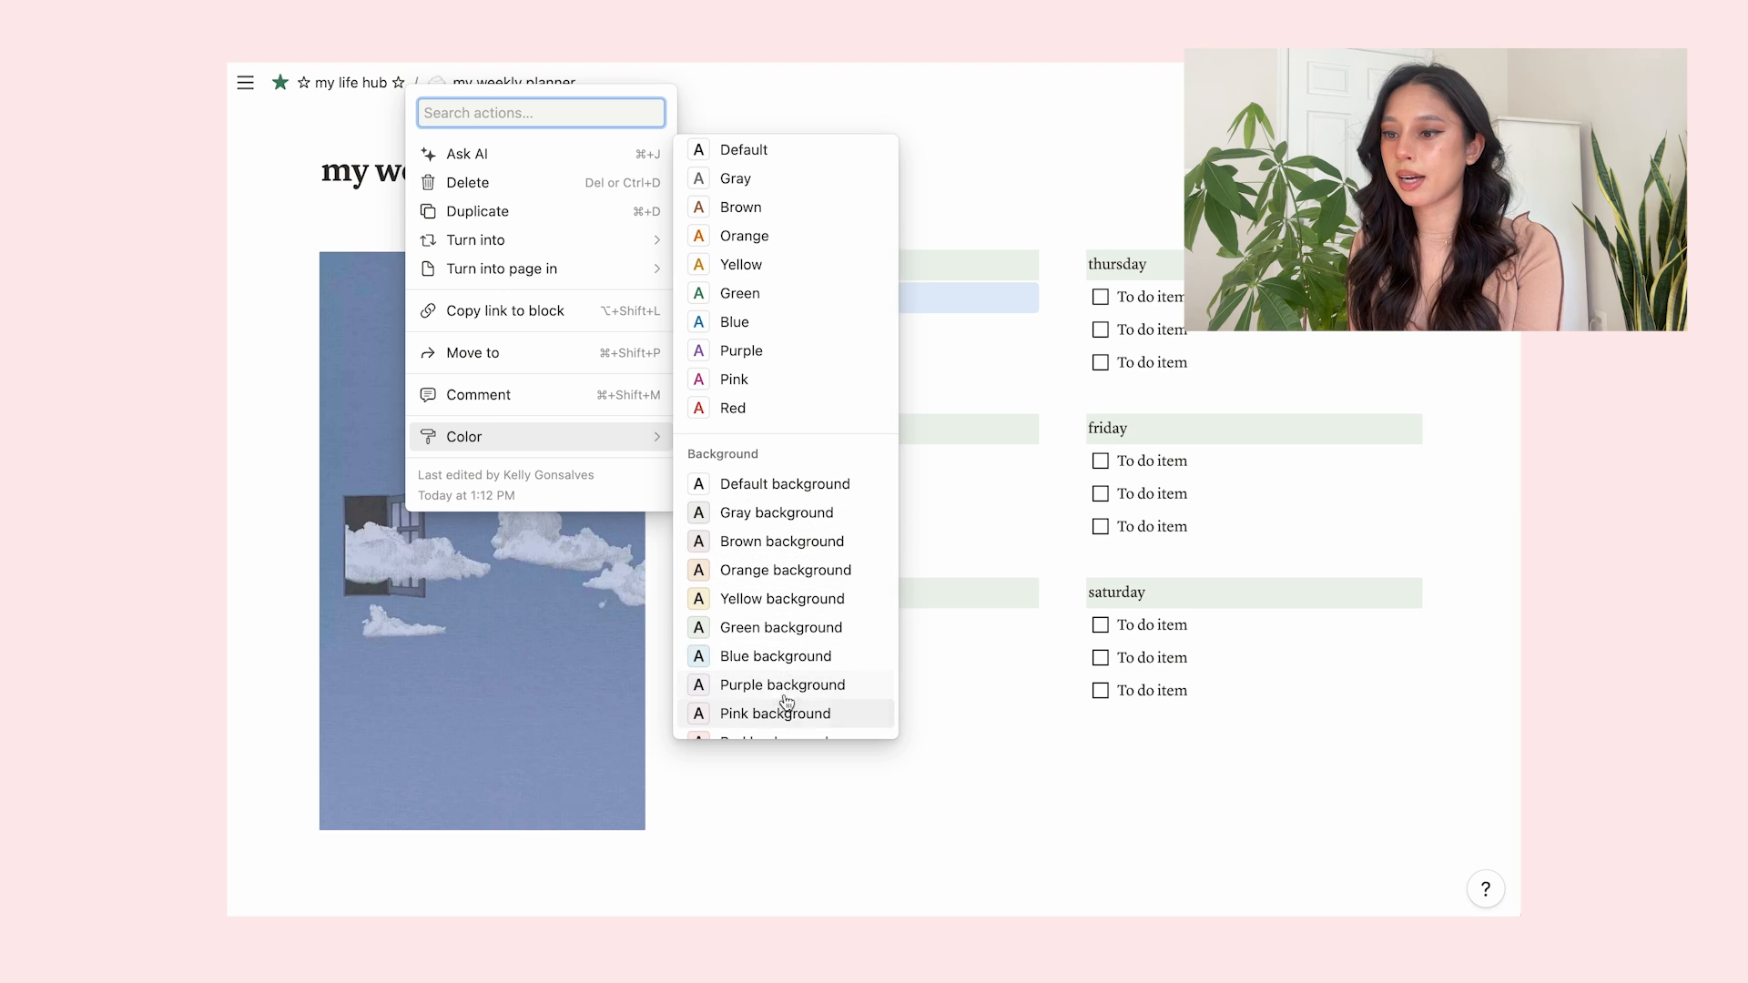
pyautogui.click(767, 659)
pyautogui.click(994, 353)
pyautogui.write('Priority task')
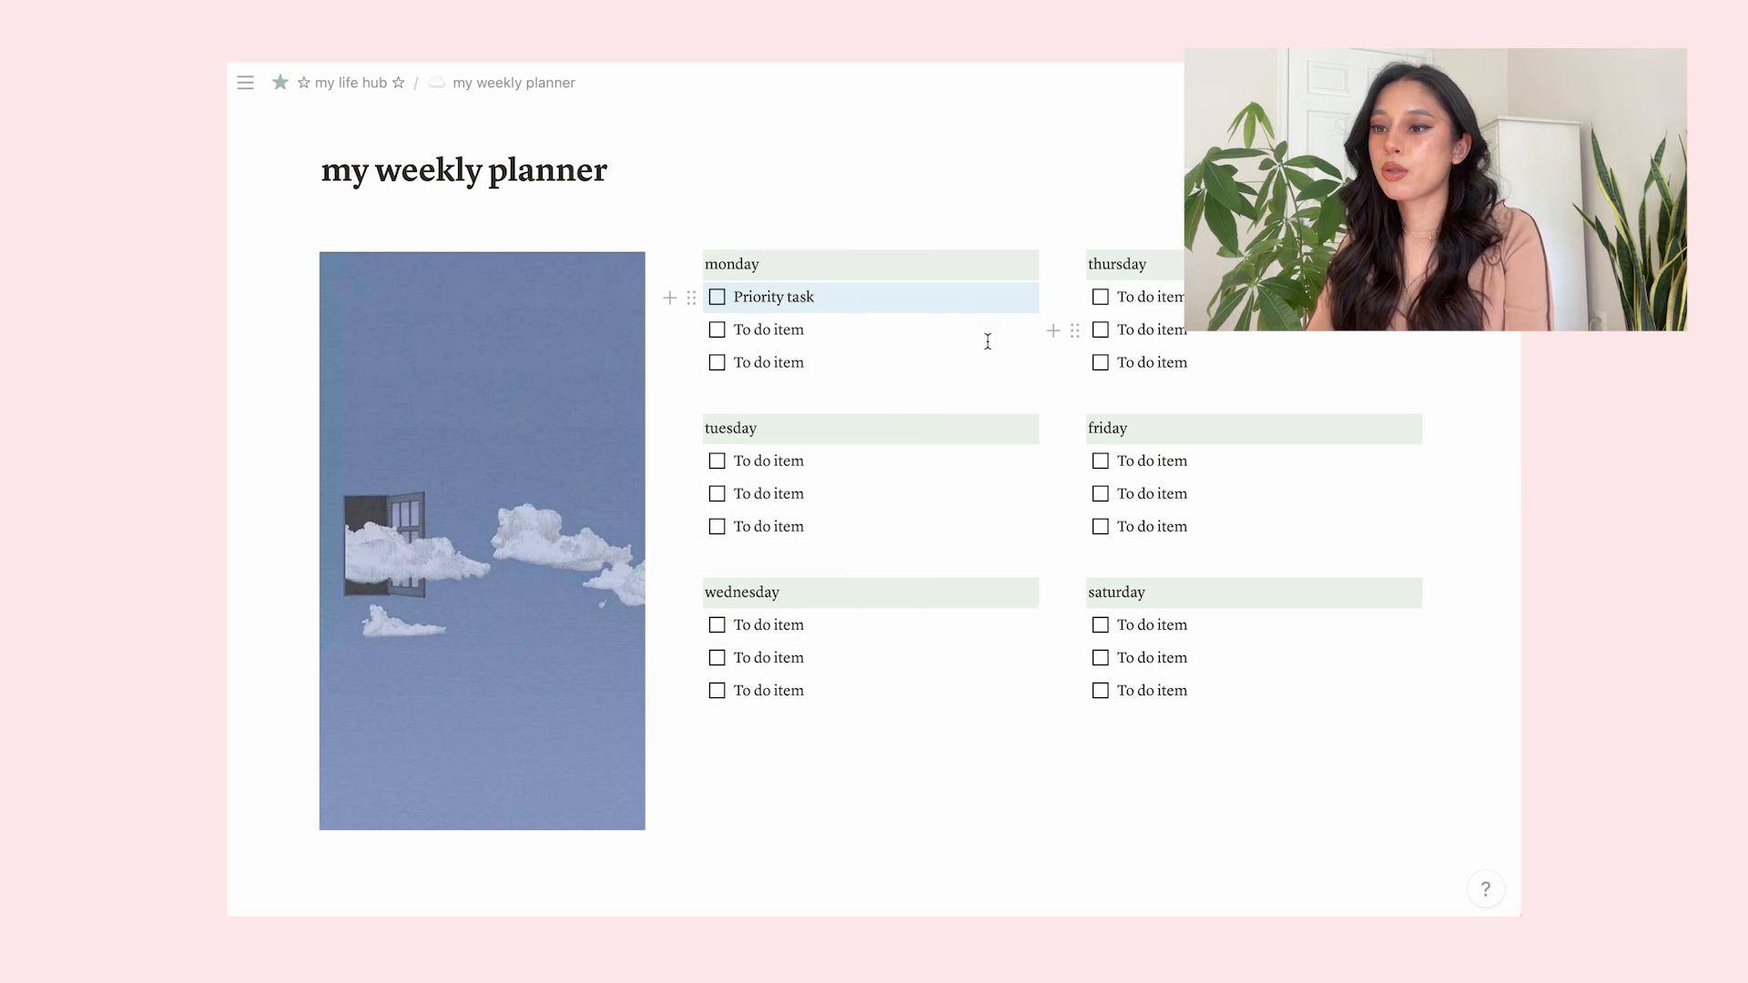
pyautogui.click(692, 296)
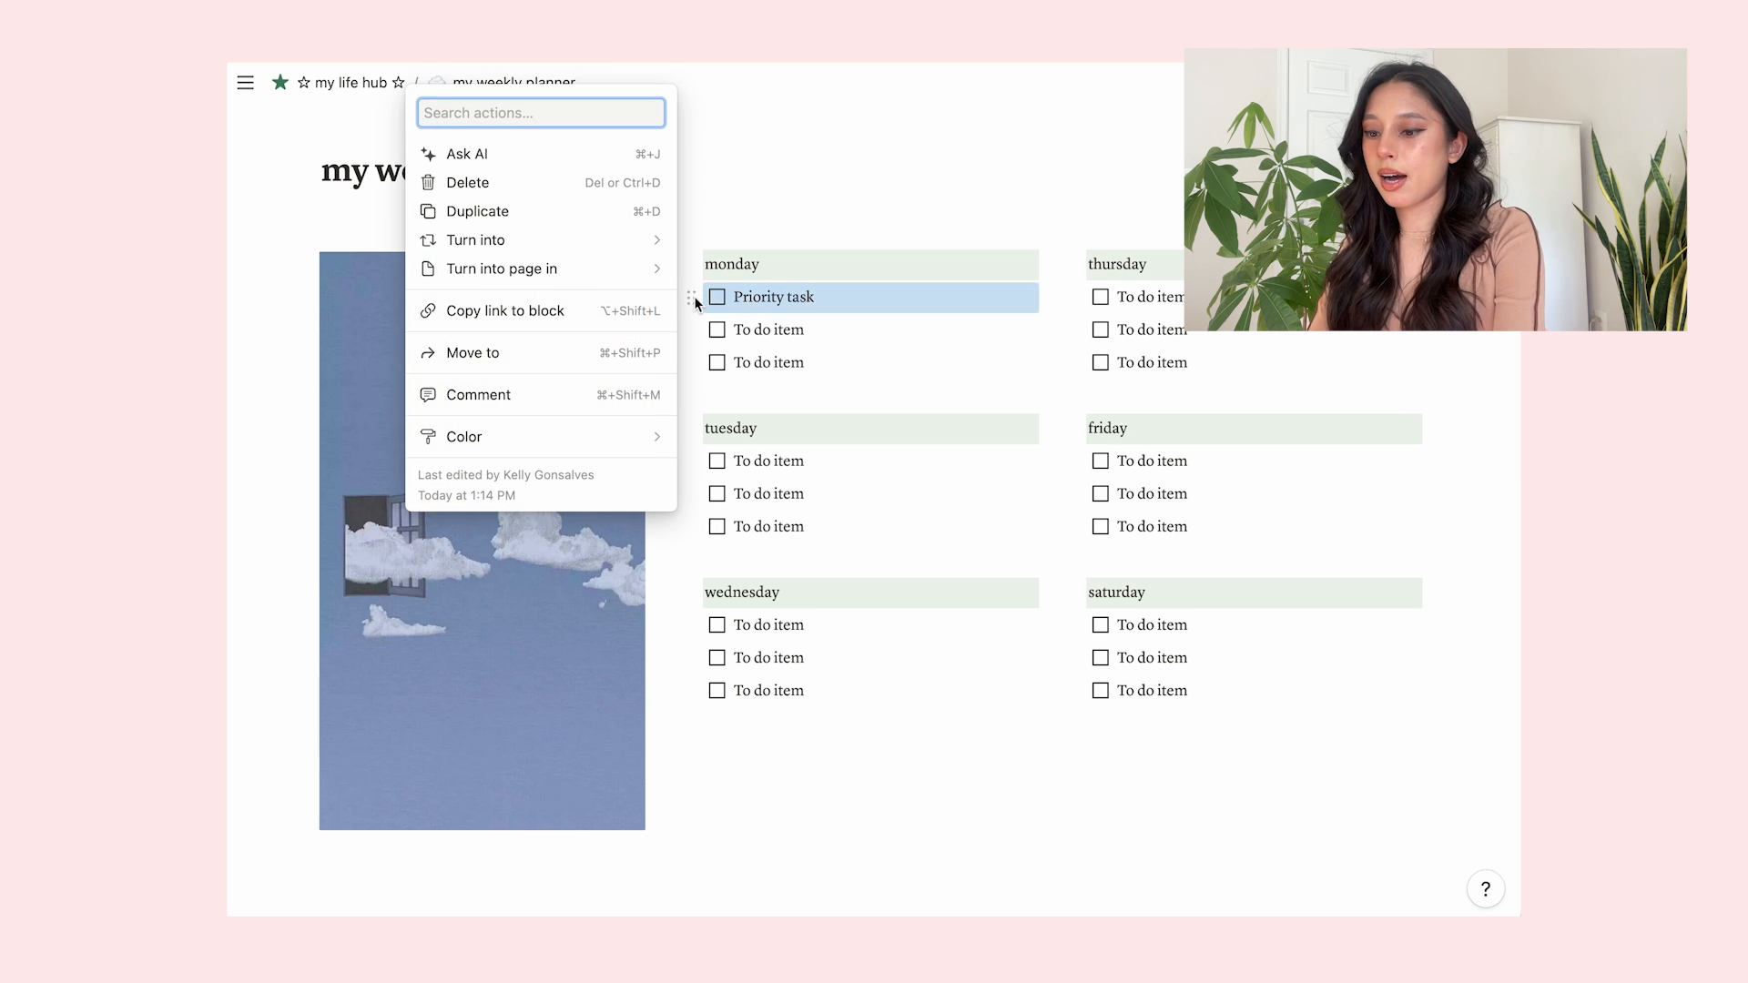
pyautogui.click(694, 297)
pyautogui.click(692, 298)
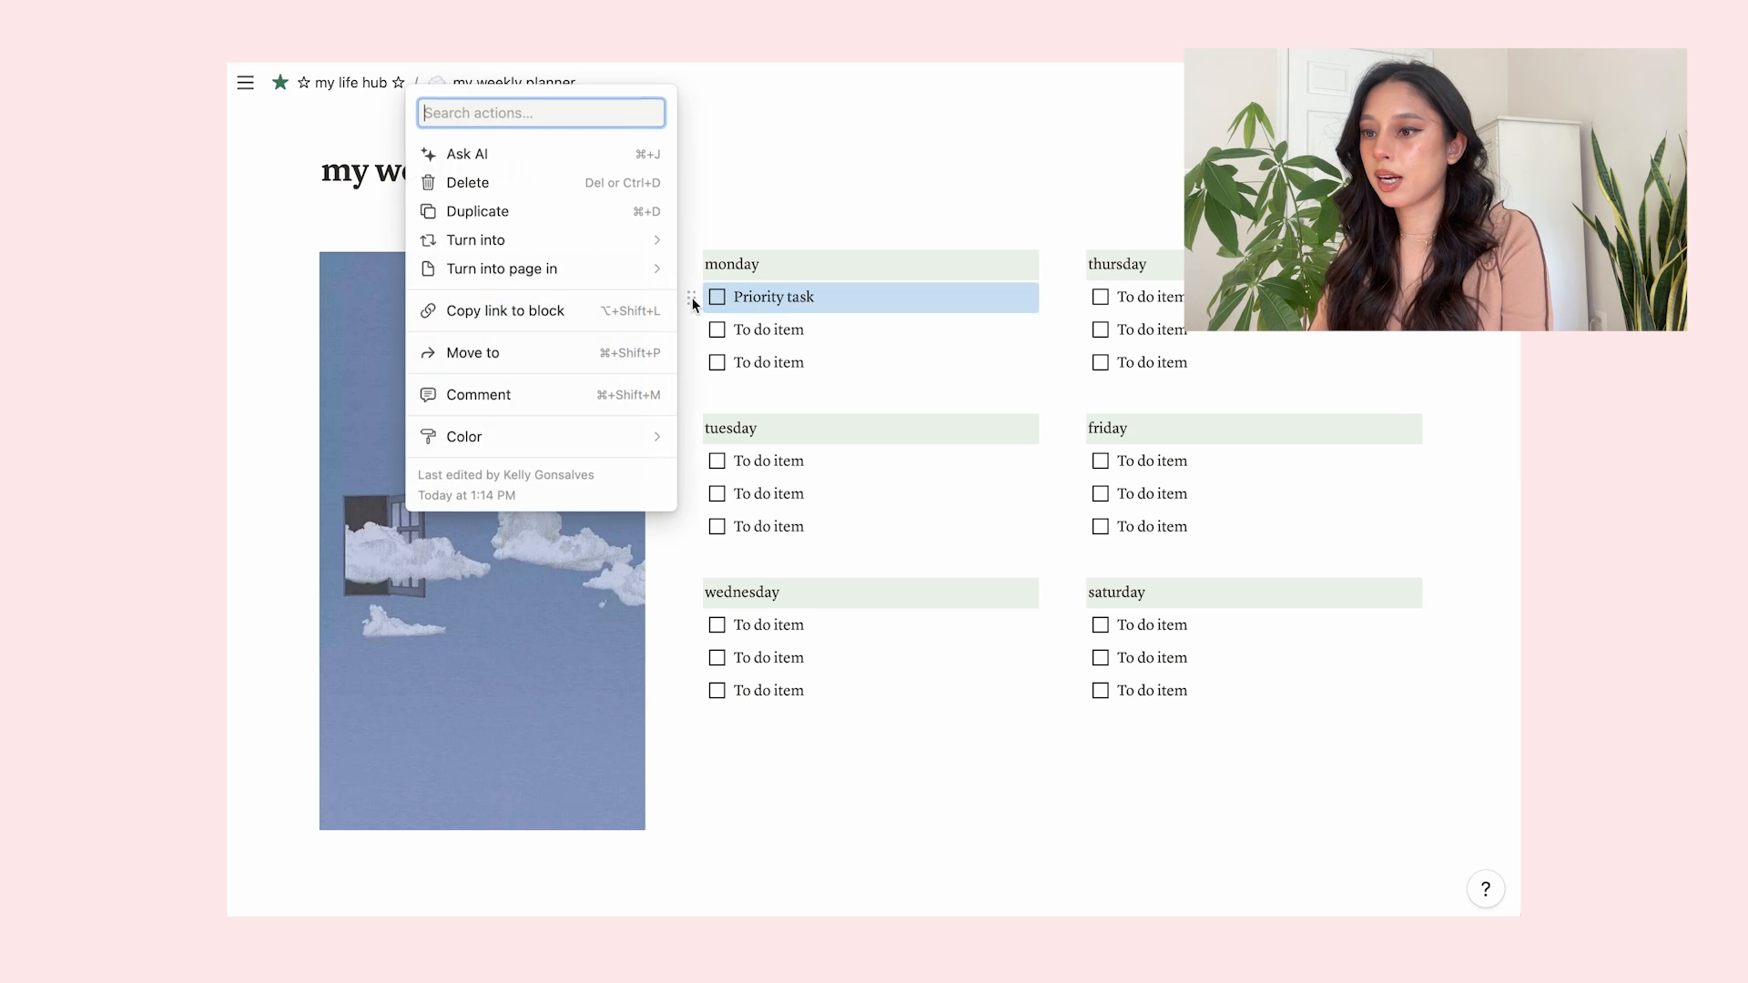
pyautogui.click(805, 298)
pyautogui.click(806, 298)
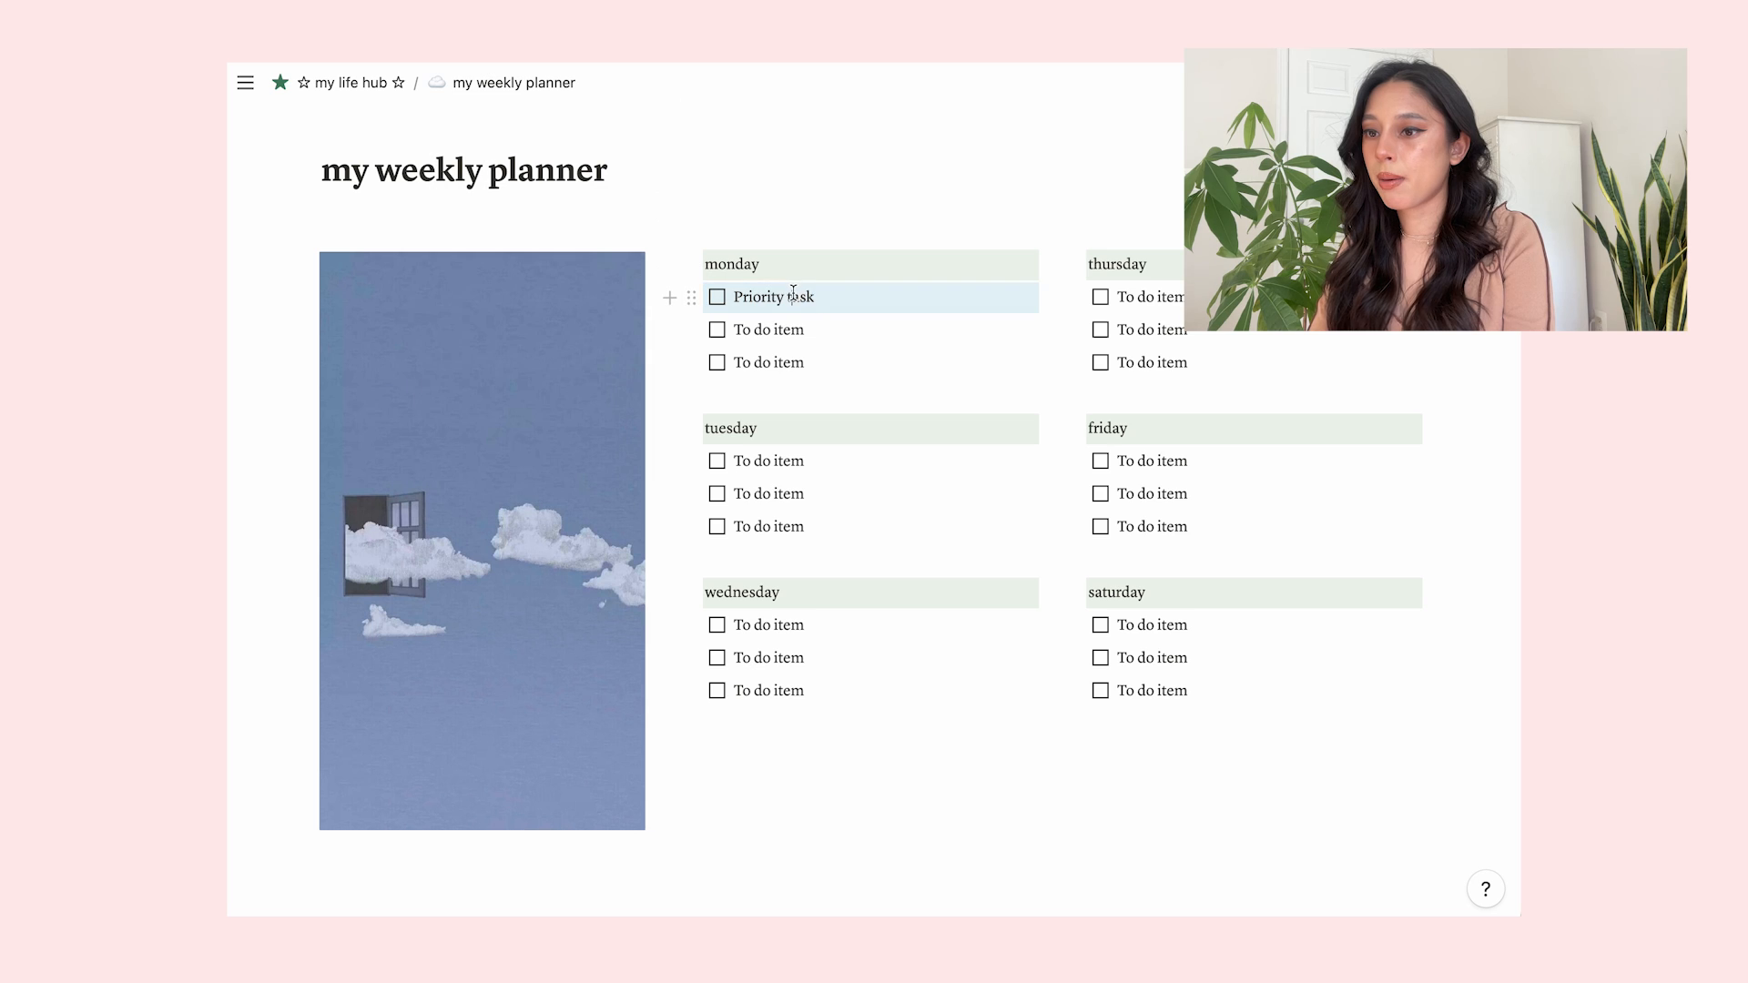
# - Make monday's Priority task bold and restyle the monday and tuesday labels as italic text with spaces between the letters
pyautogui.tripleClick(793, 295)
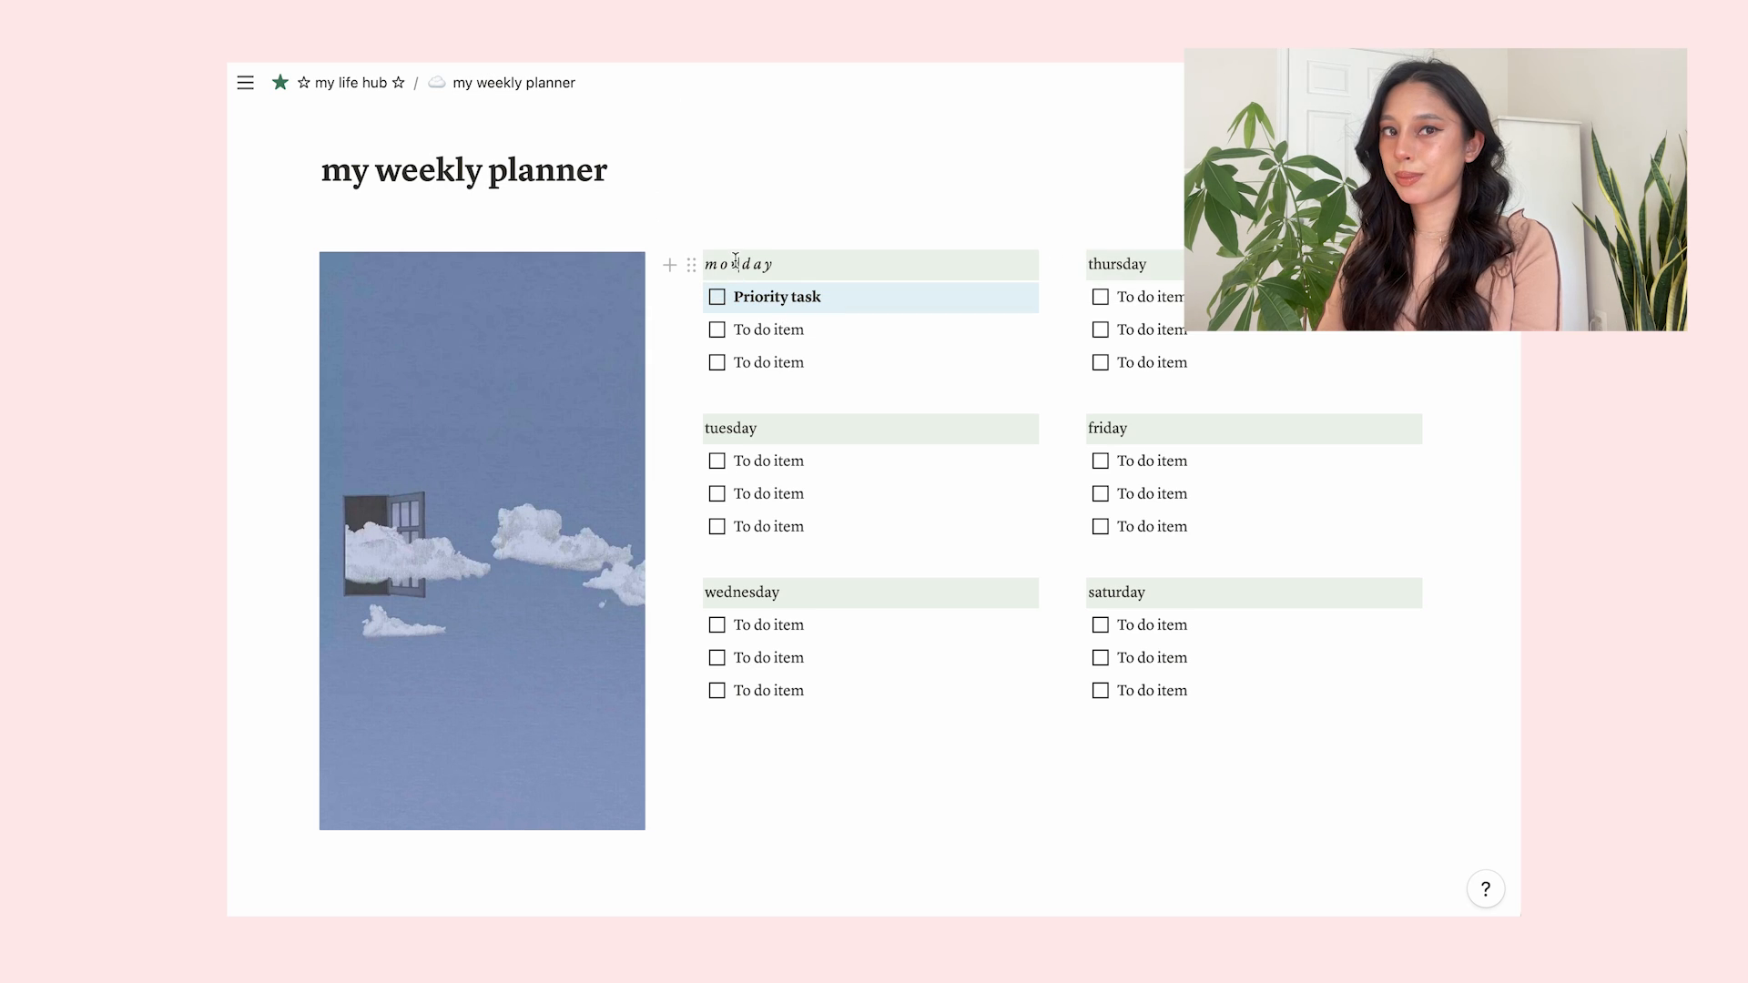
pyautogui.tripleClick(735, 263)
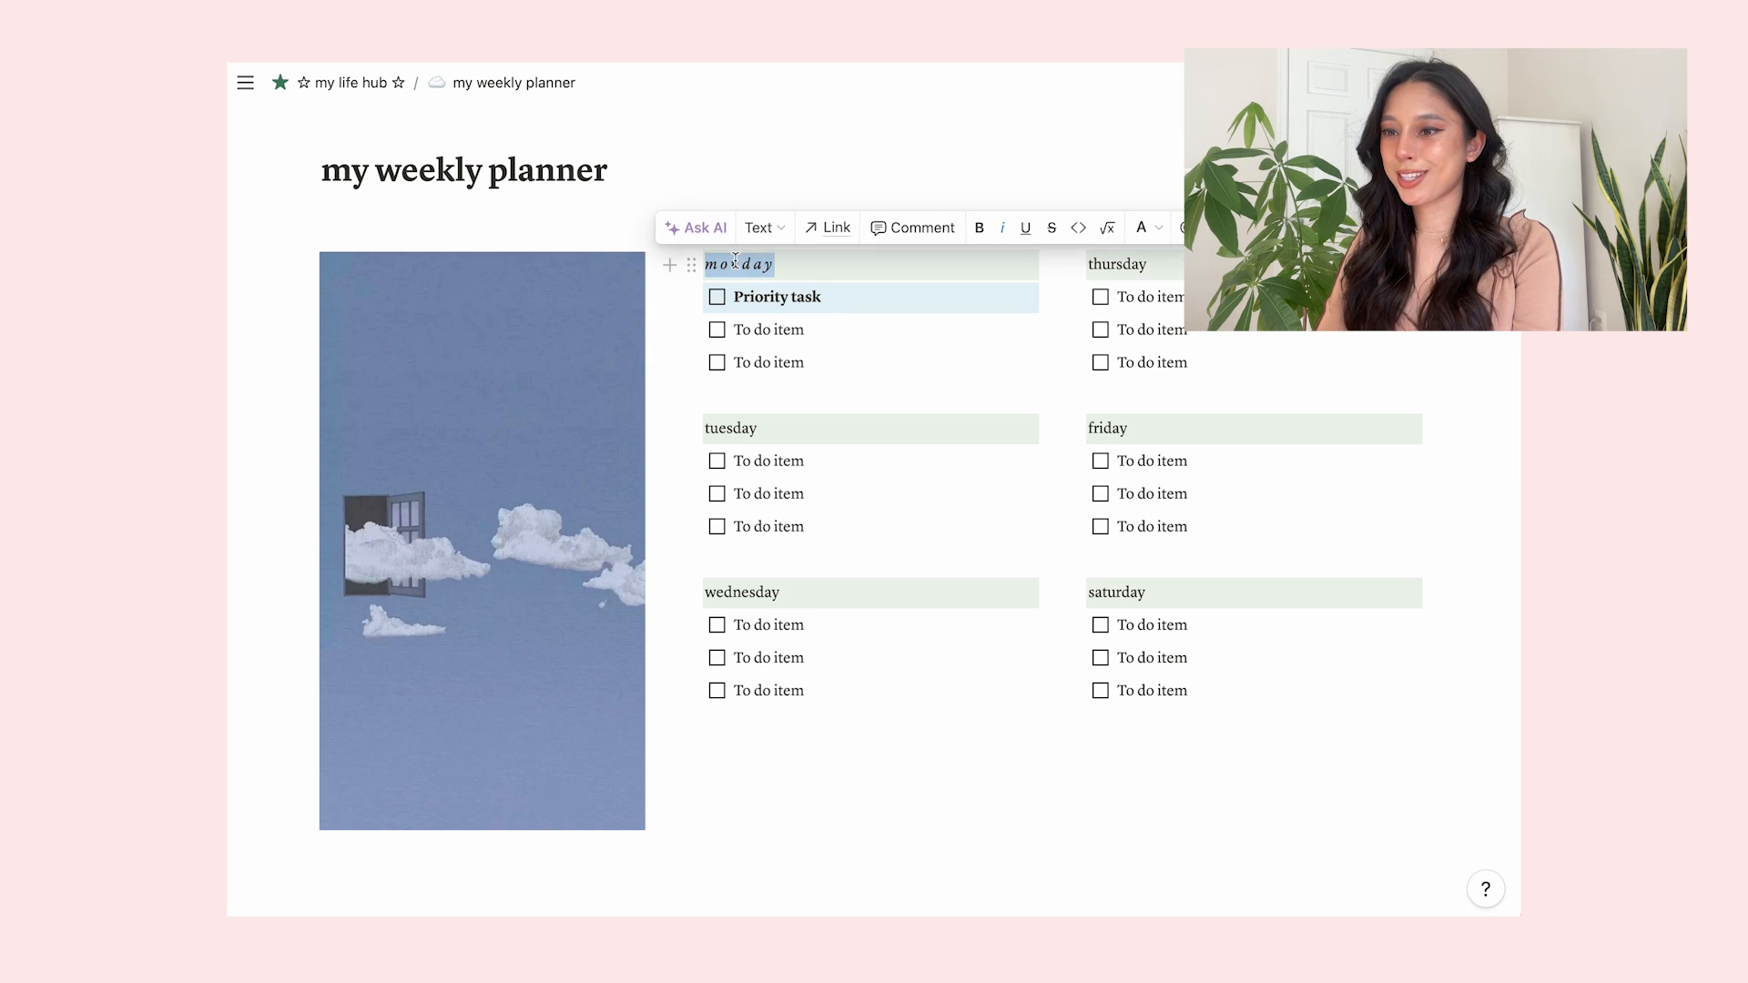
pyautogui.tripleClick(725, 429)
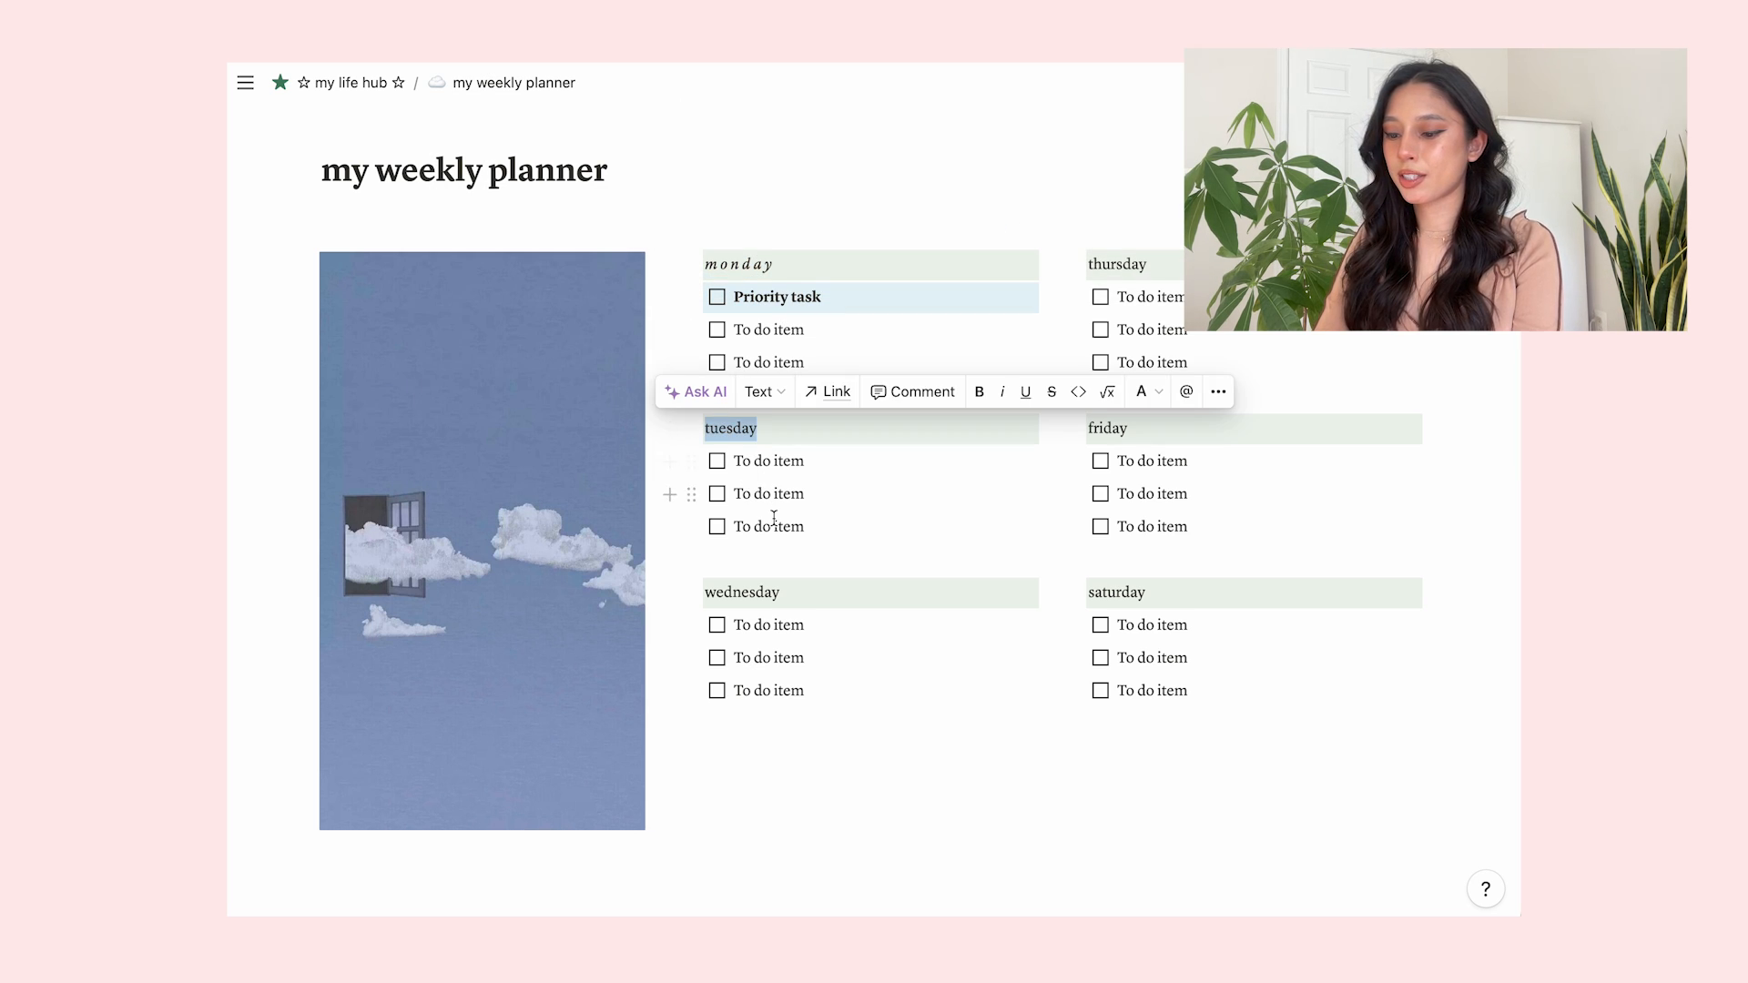
pyautogui.write('t u e')
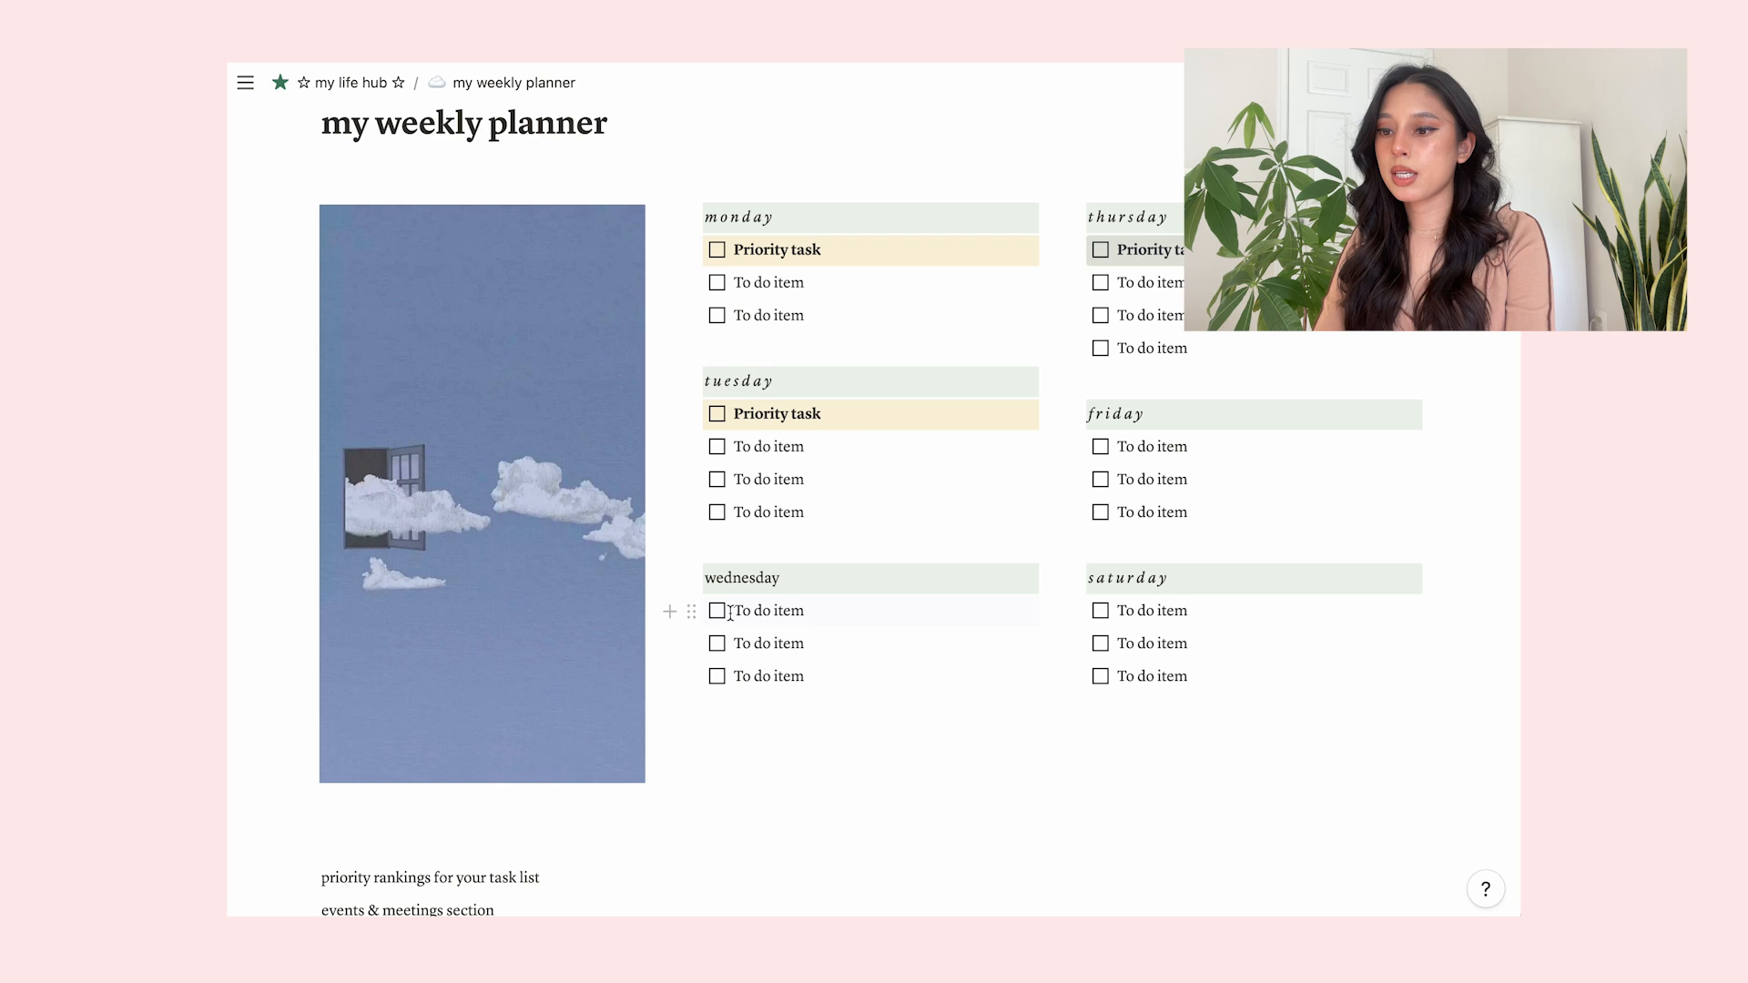
# - Add a bold Priority task with a yellow background above the to-do items under wednesday, friday and saturday
pyautogui.click(730, 612)
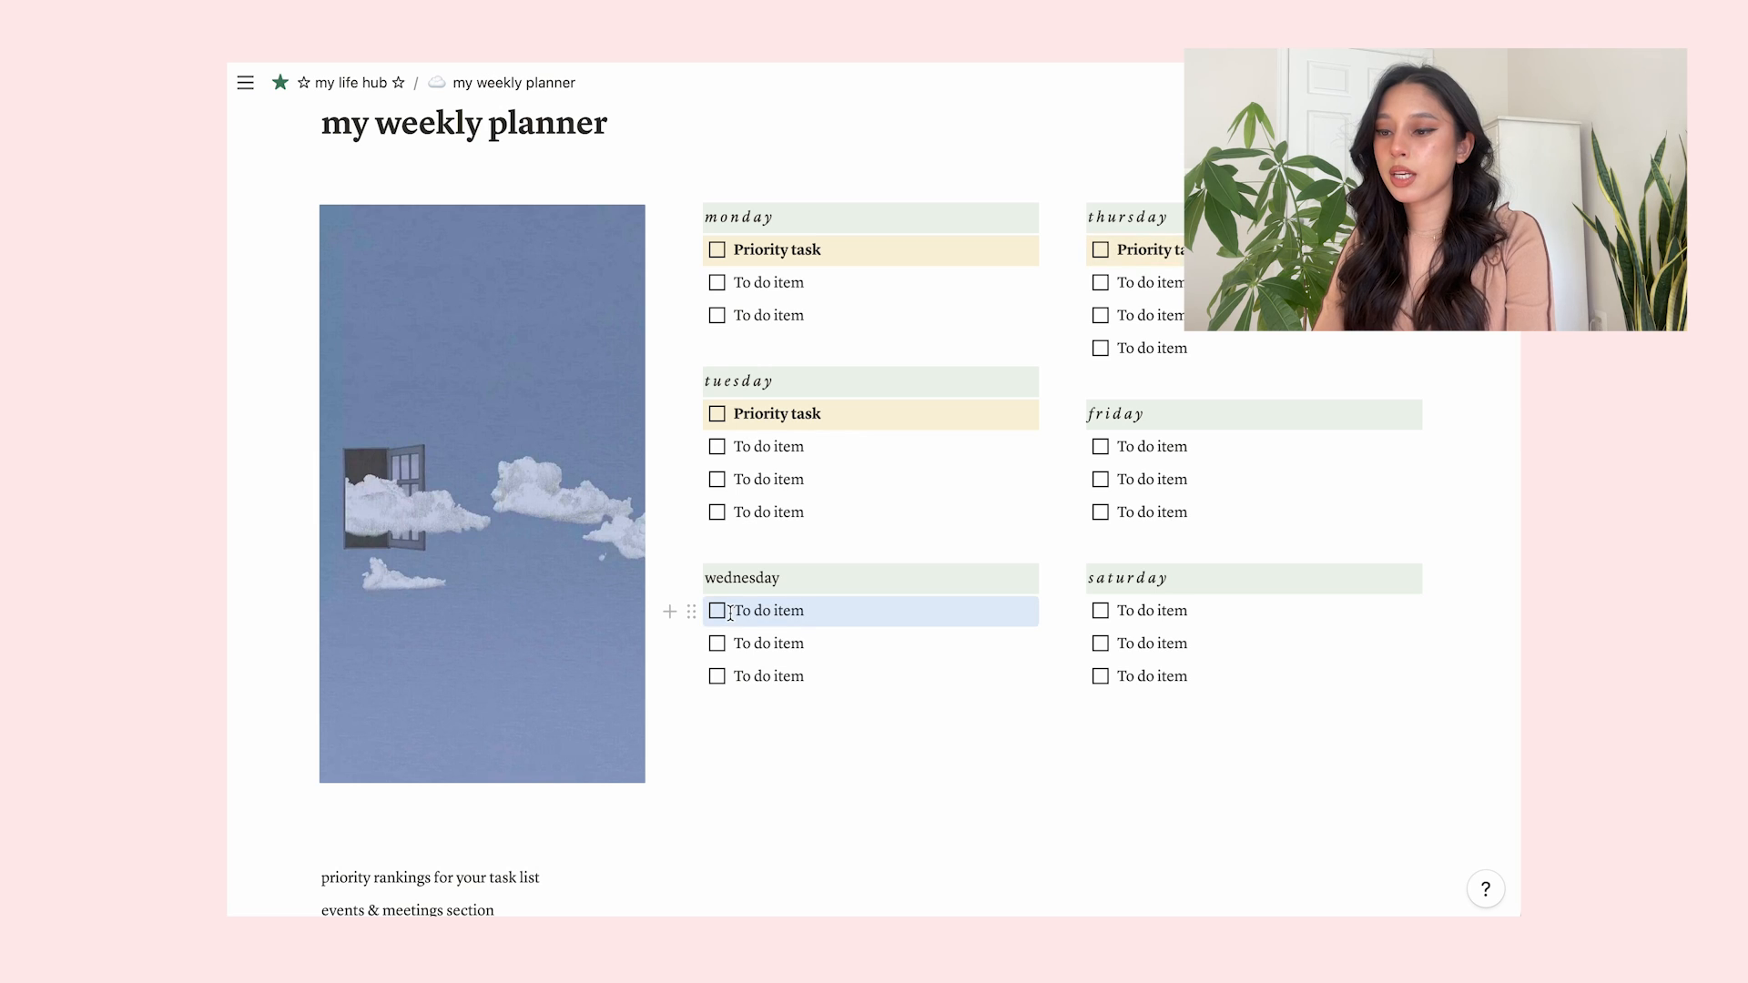
pyautogui.click(735, 613)
pyautogui.press('Return')
pyautogui.press('Up')
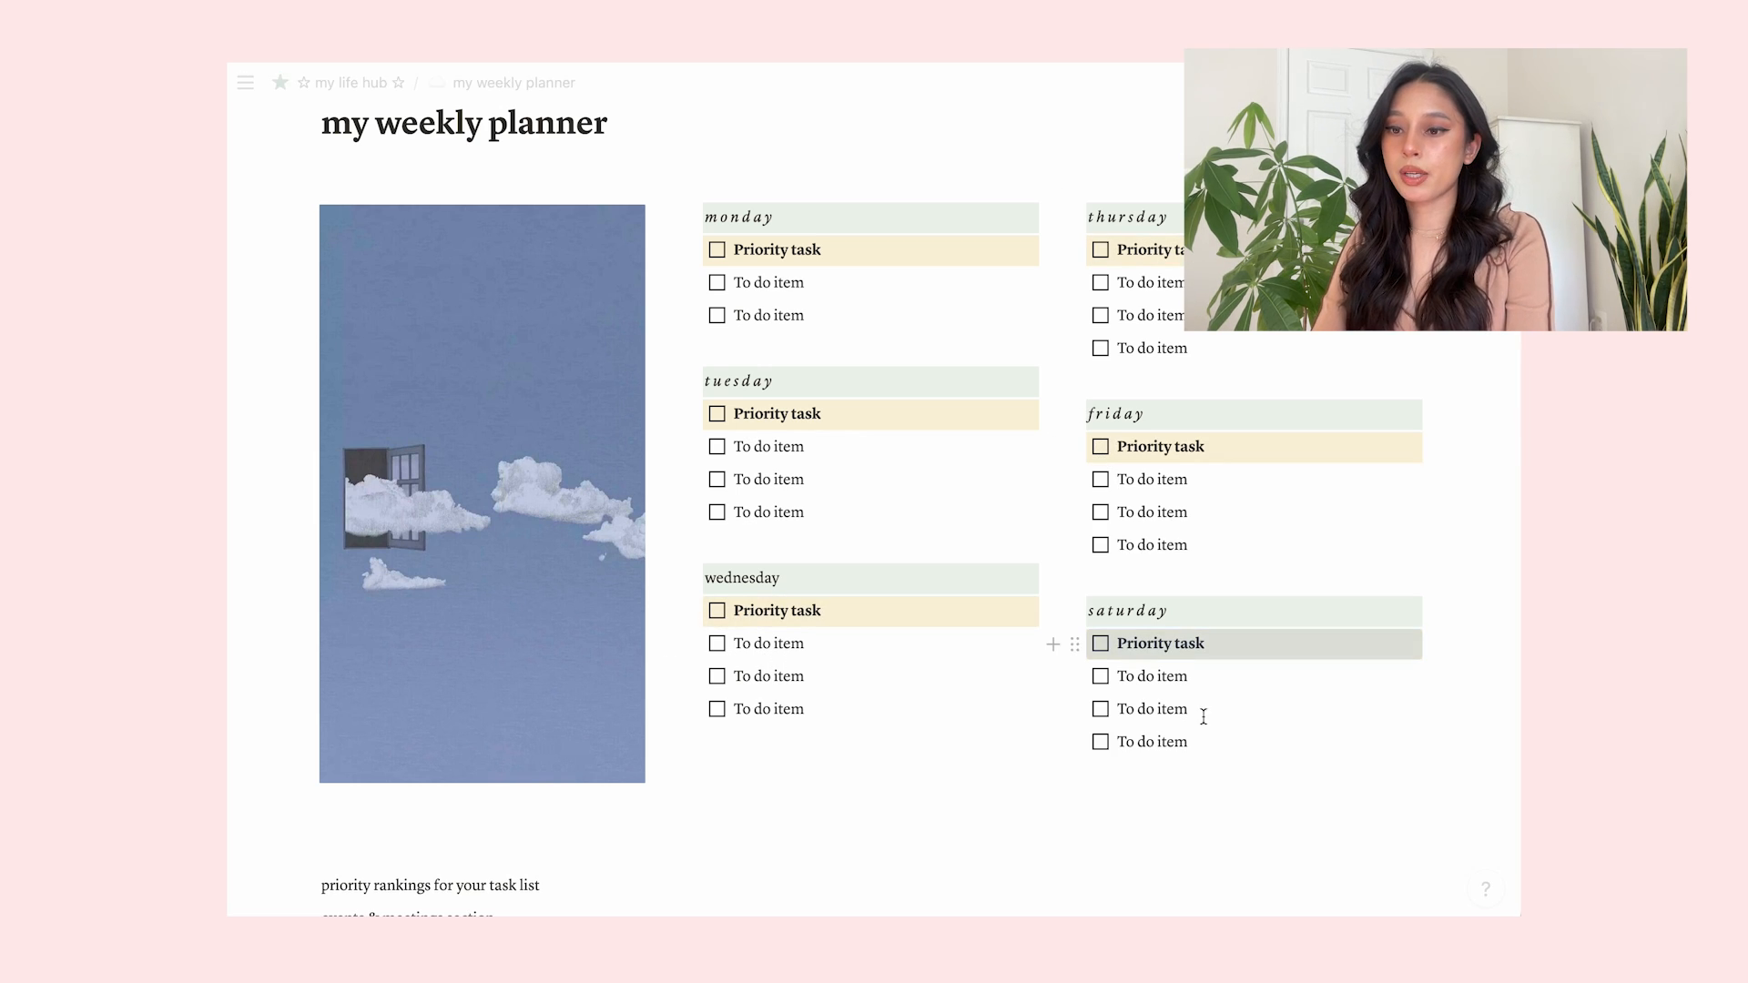
pyautogui.click(1254, 723)
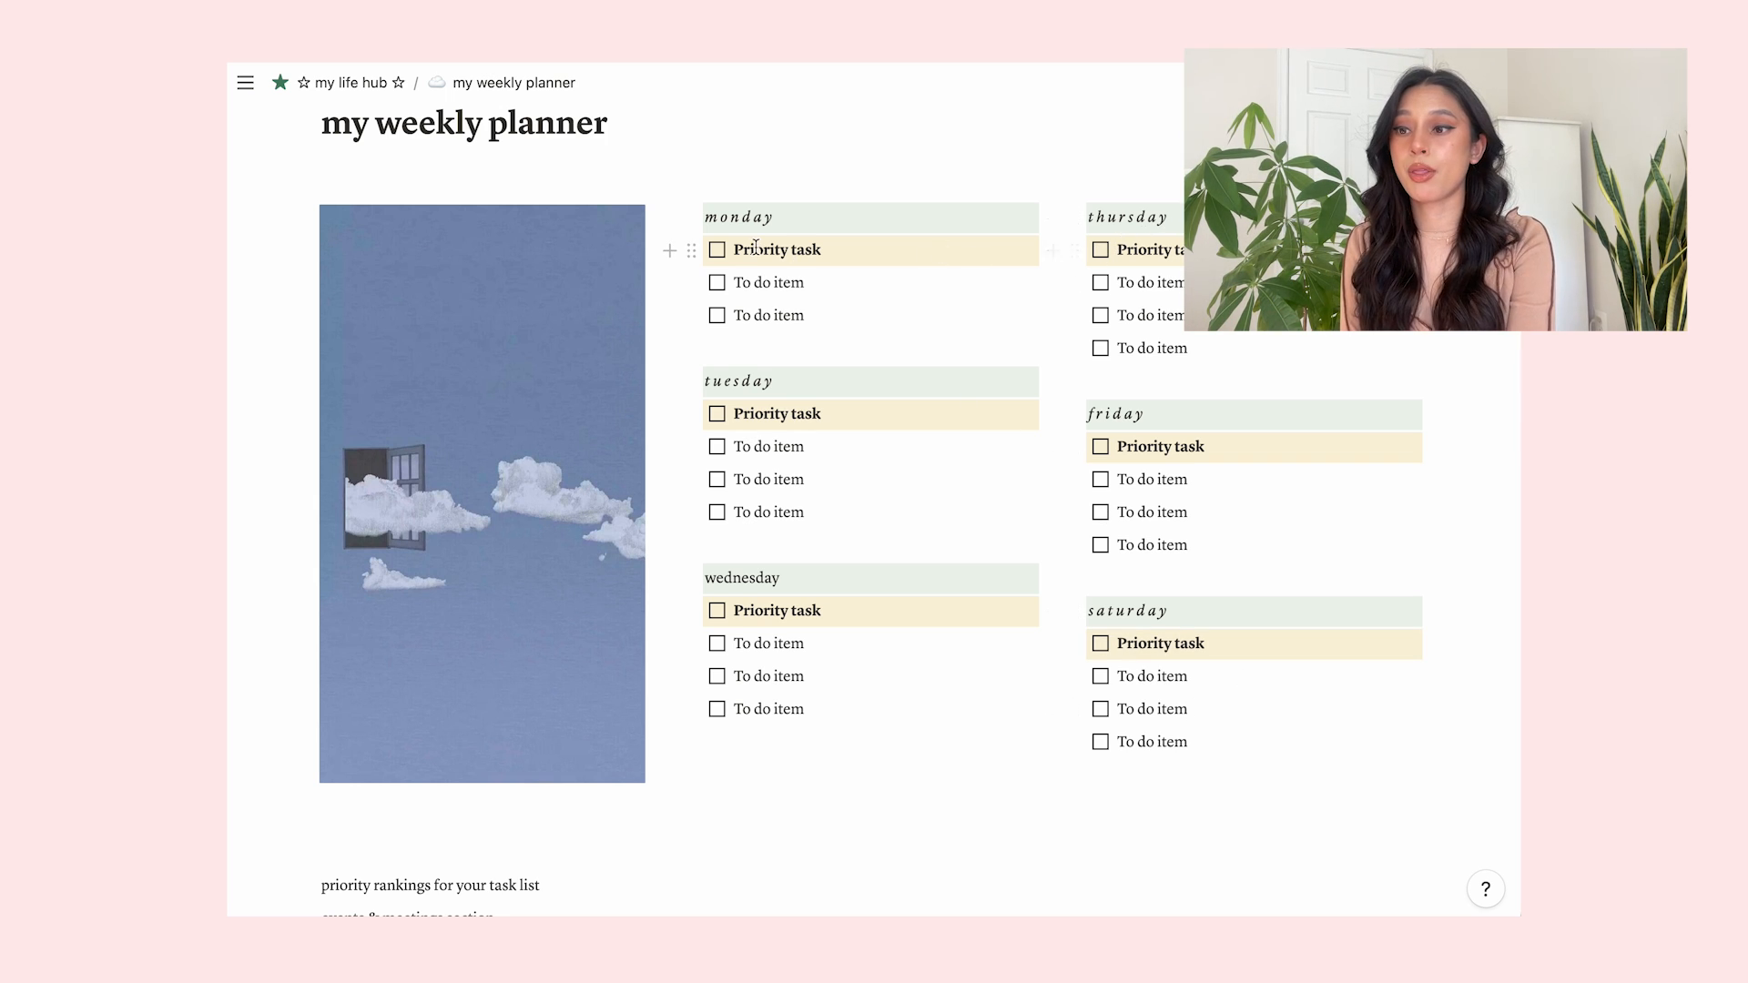
# - Tick monday's Priority task to test it and remove the priority rankings line from the feature list below the planner
pyautogui.click(715, 250)
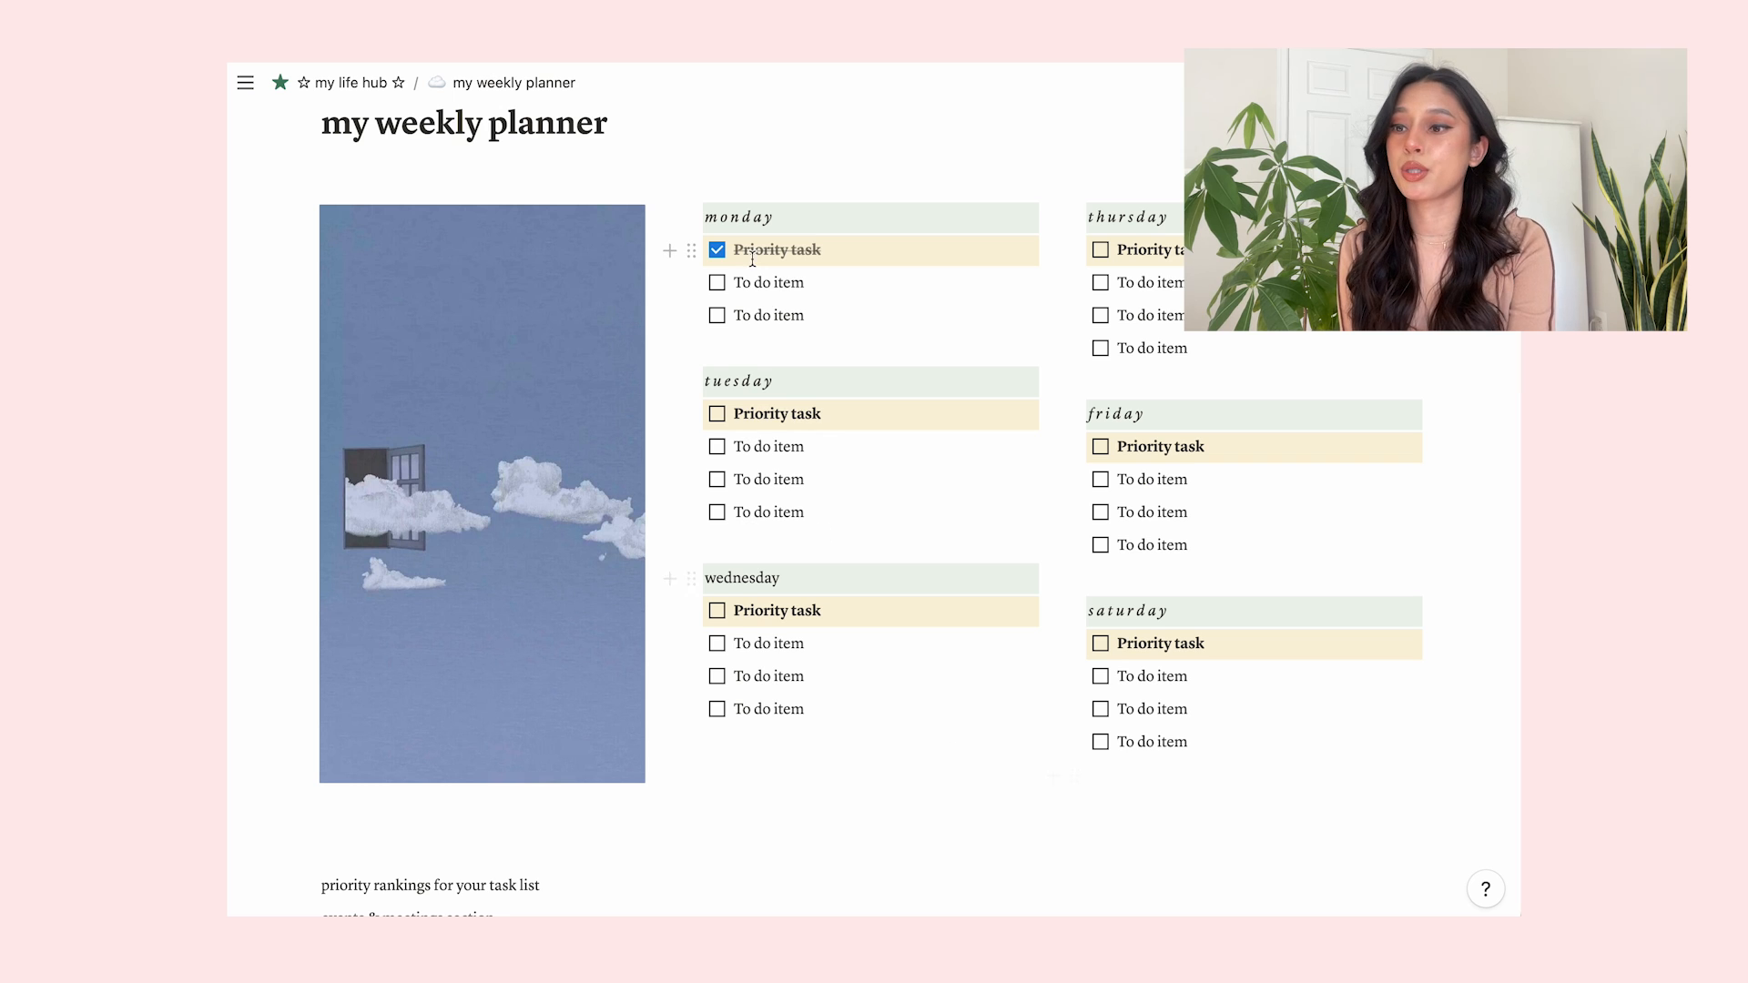
pyautogui.click(535, 809)
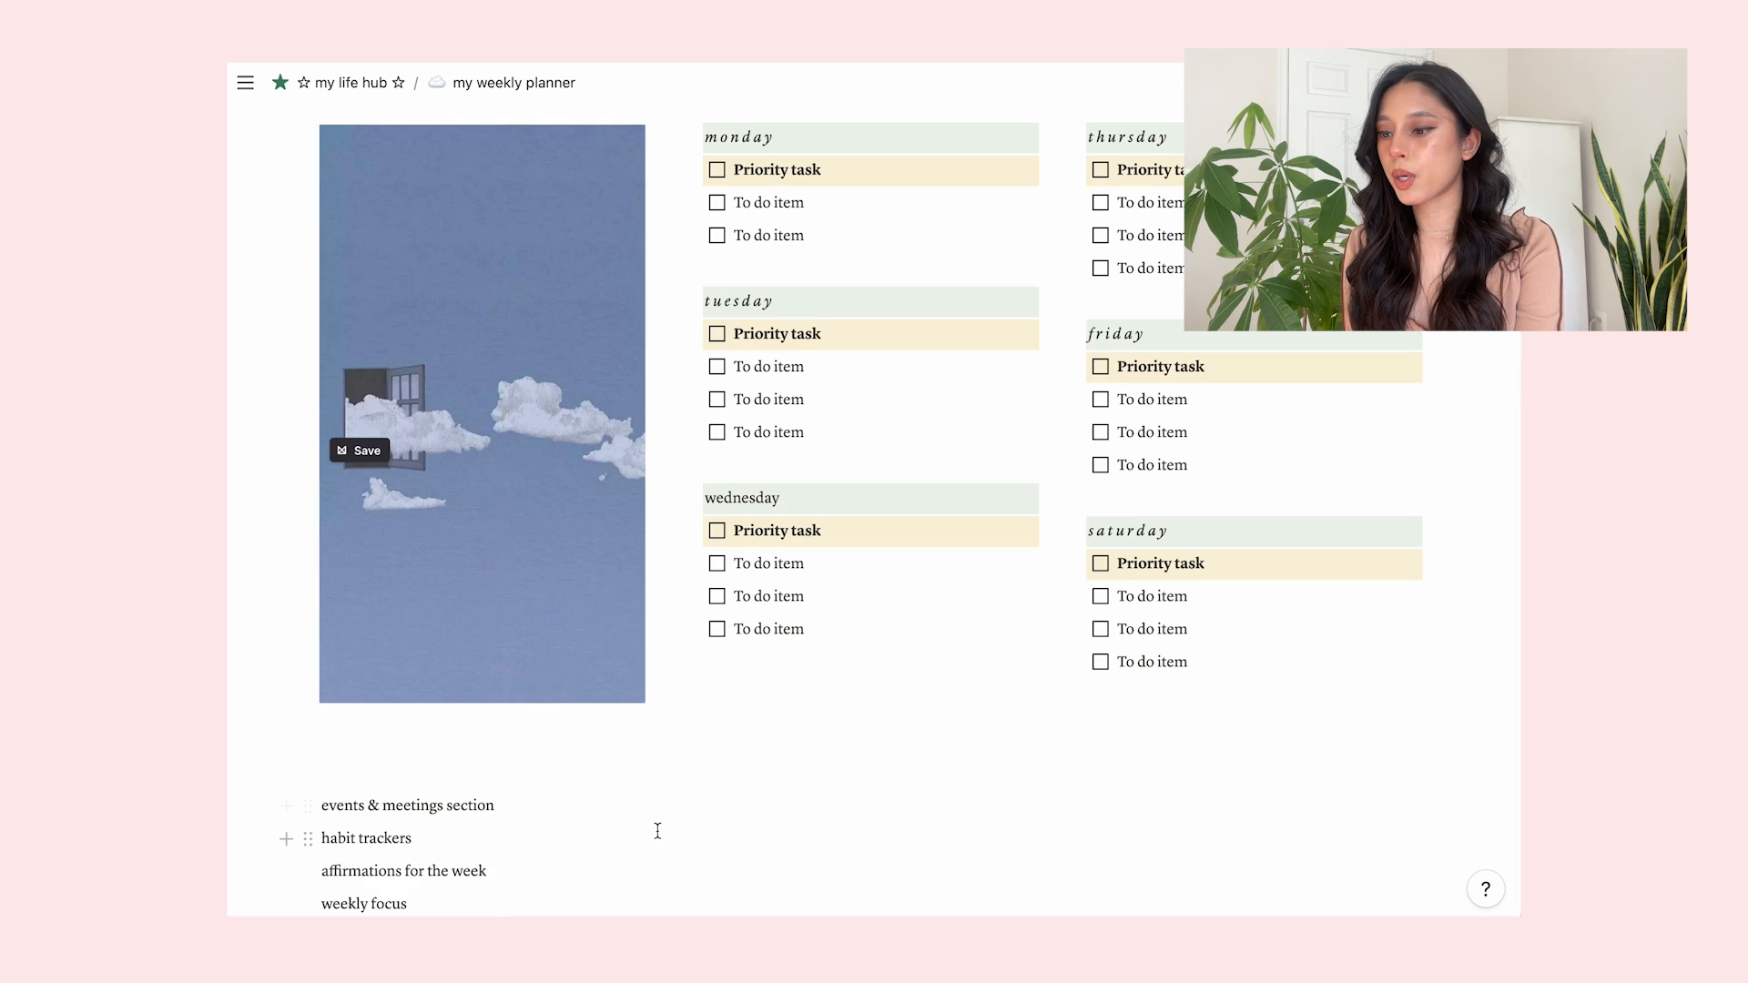
# - Add a gray "2PM: team meeting" entry to monday and place it between the two to-do items
pyautogui.scroll(2, 657, 831)
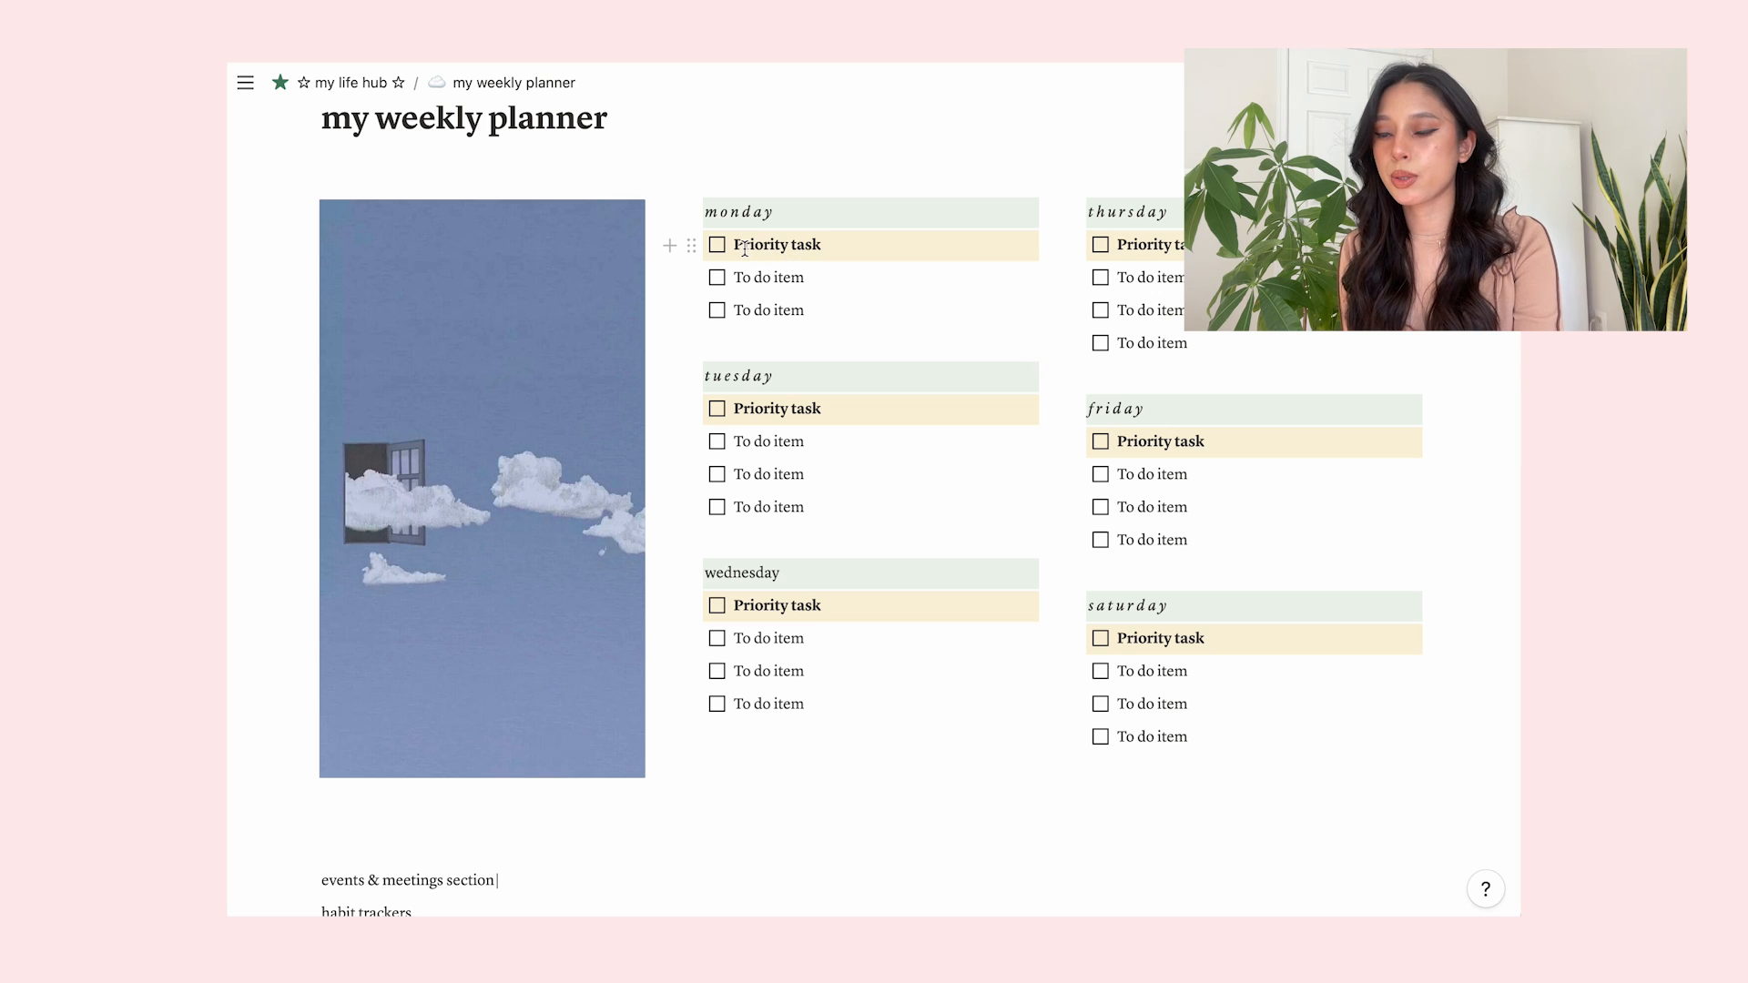
pyautogui.write('te')
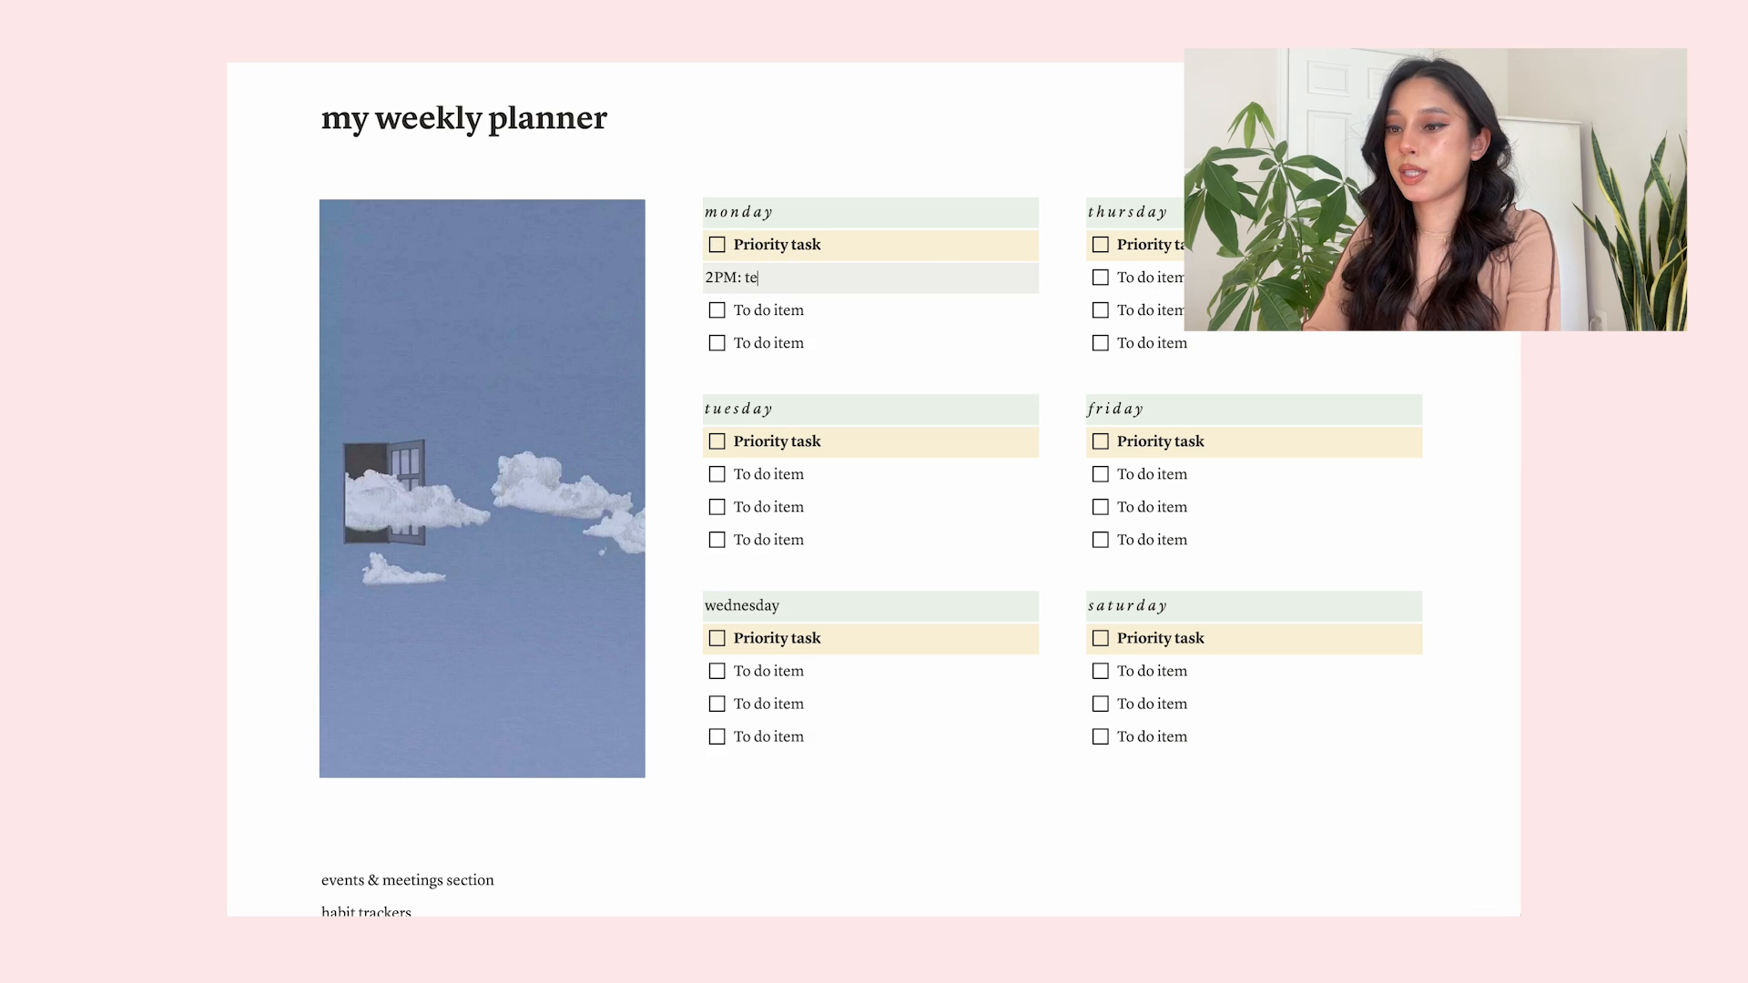
pyautogui.write('am meeting')
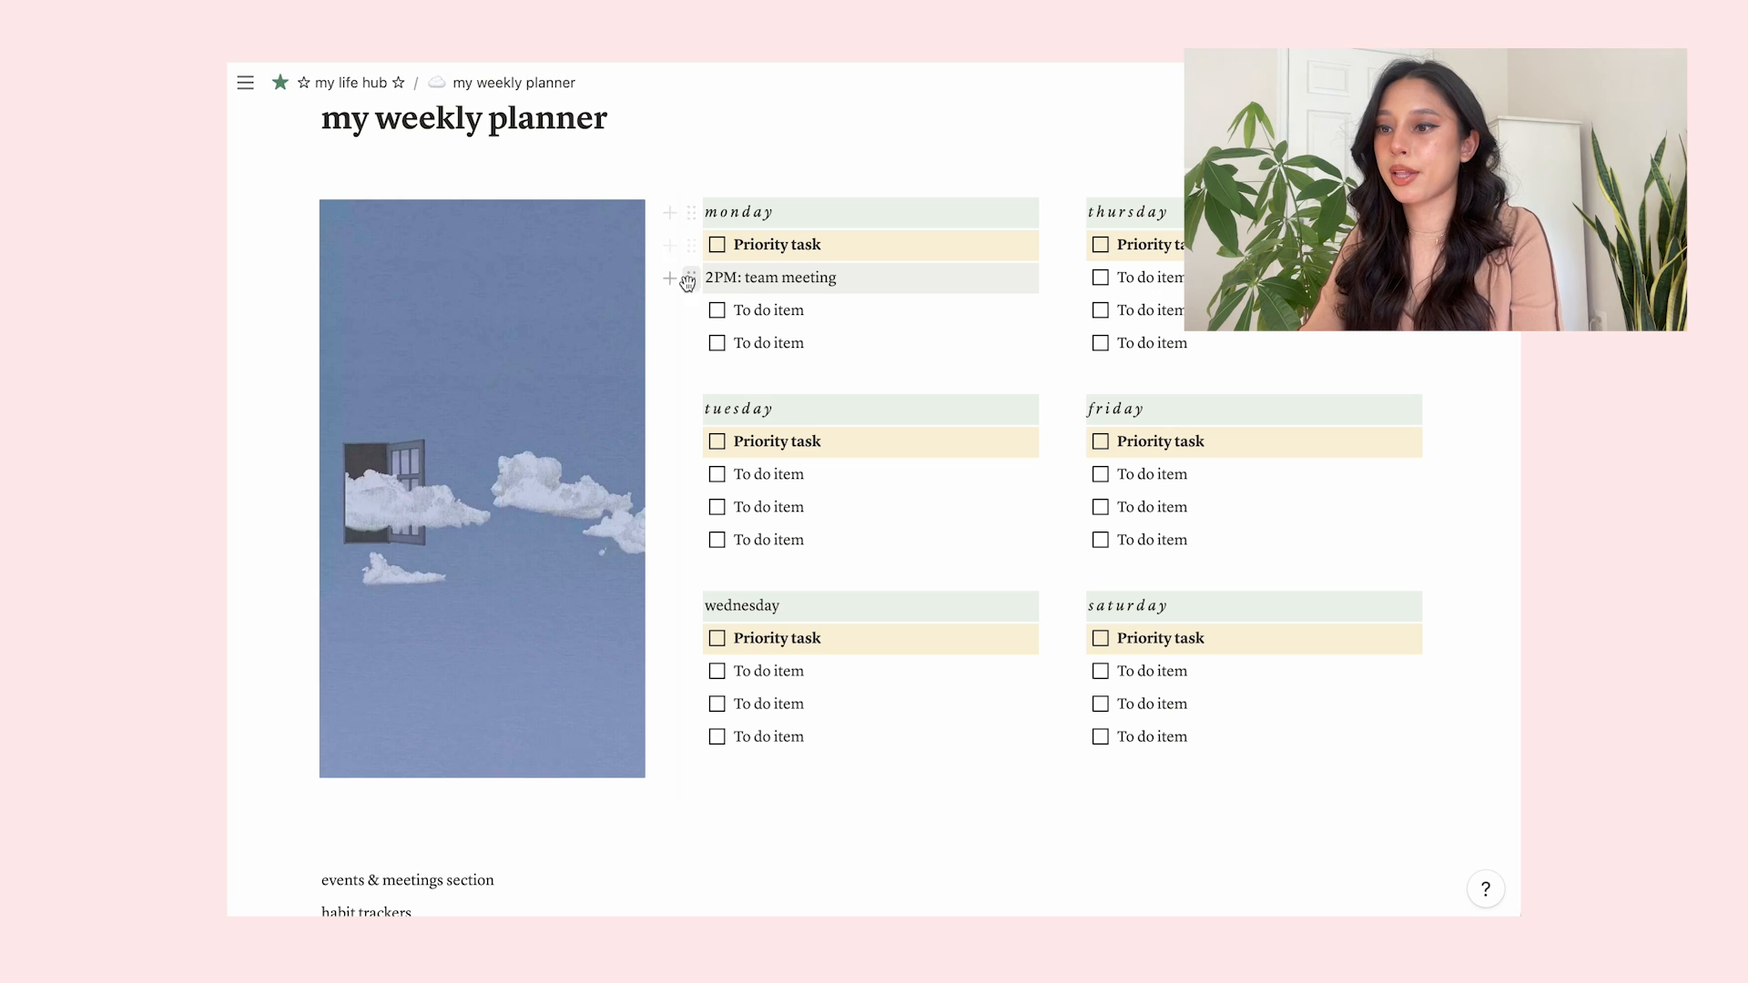
pyautogui.moveTo(691, 278); pyautogui.dragTo(720, 314)
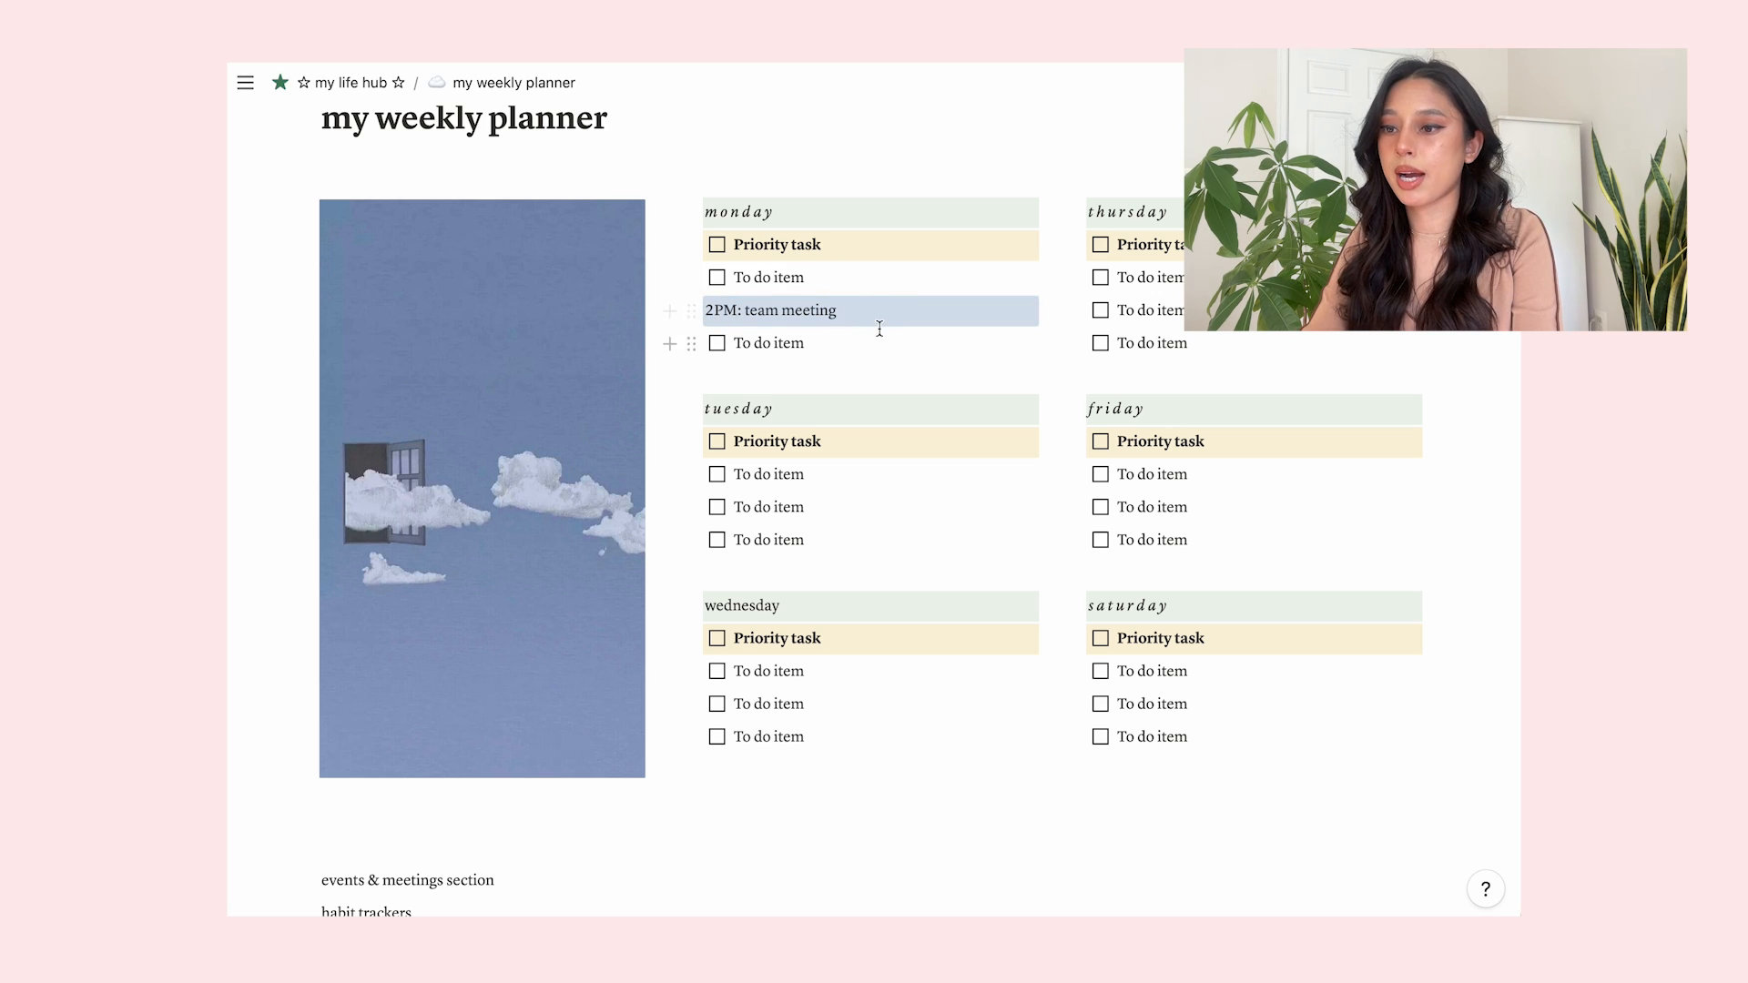
pyautogui.click(1049, 366)
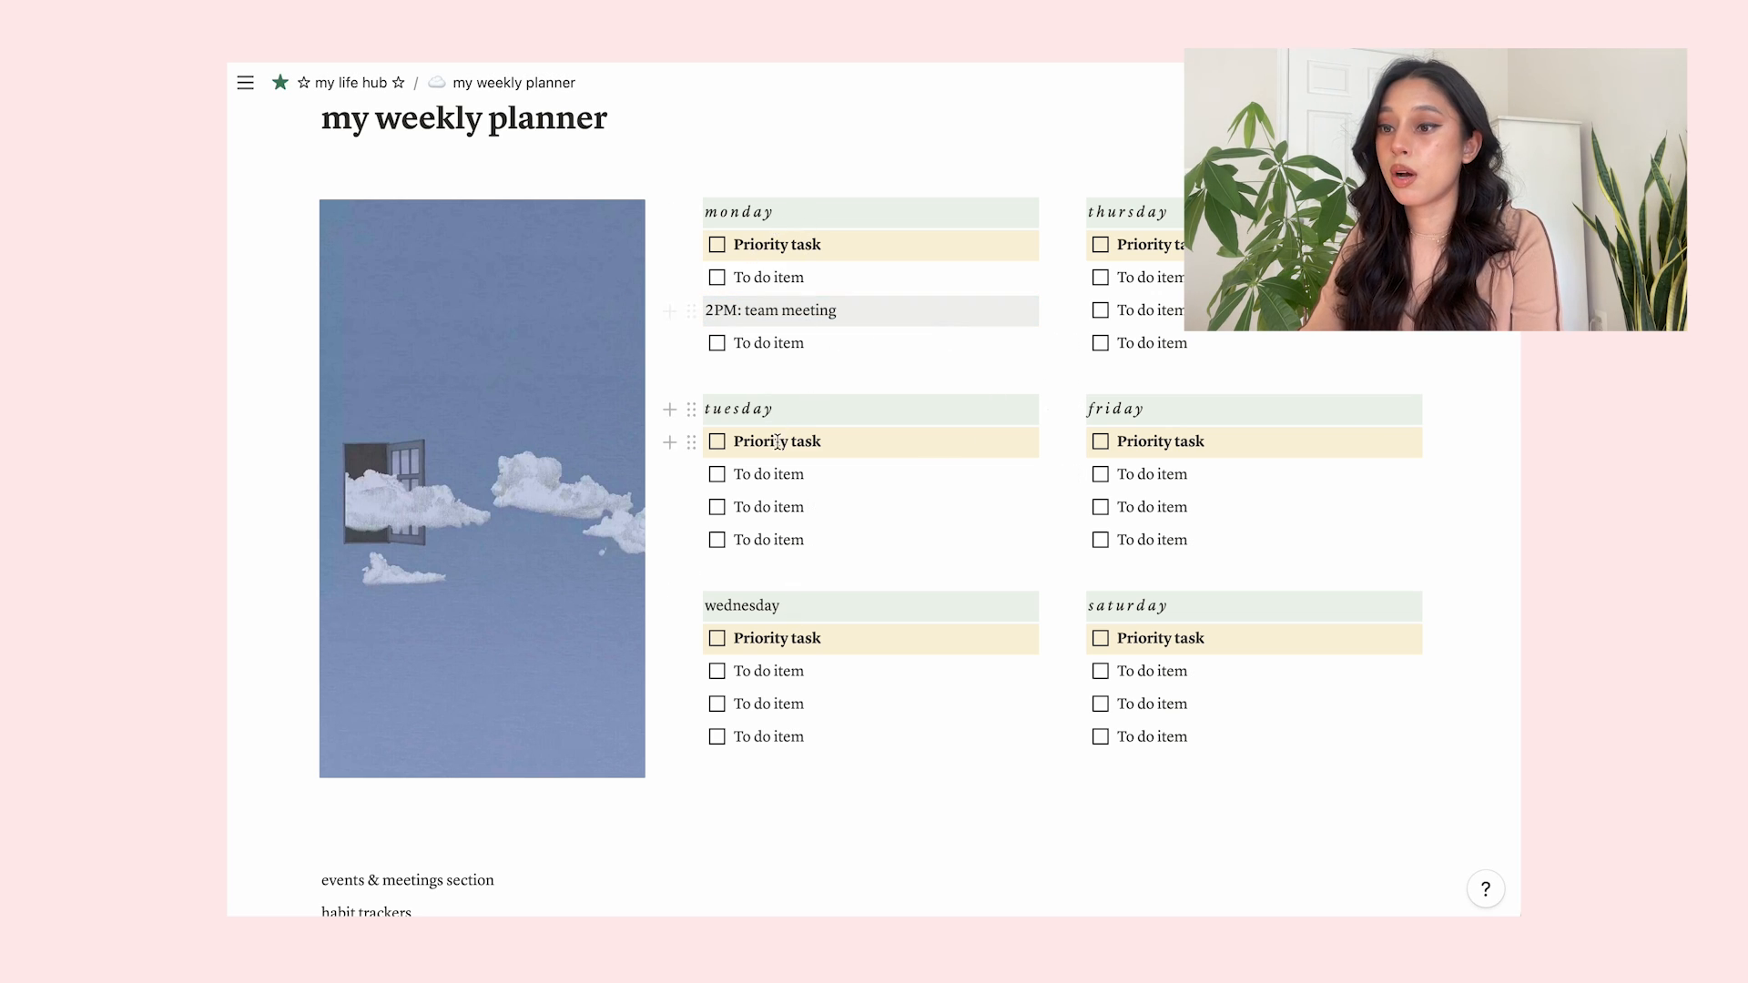
pyautogui.moveTo(691, 311); pyautogui.dragTo(696, 355)
pyautogui.click(859, 469)
# - Replace thursday's second to-do item with "2pm: team meeting" and give the entry a gray background
pyautogui.scroll(1, 901, 585)
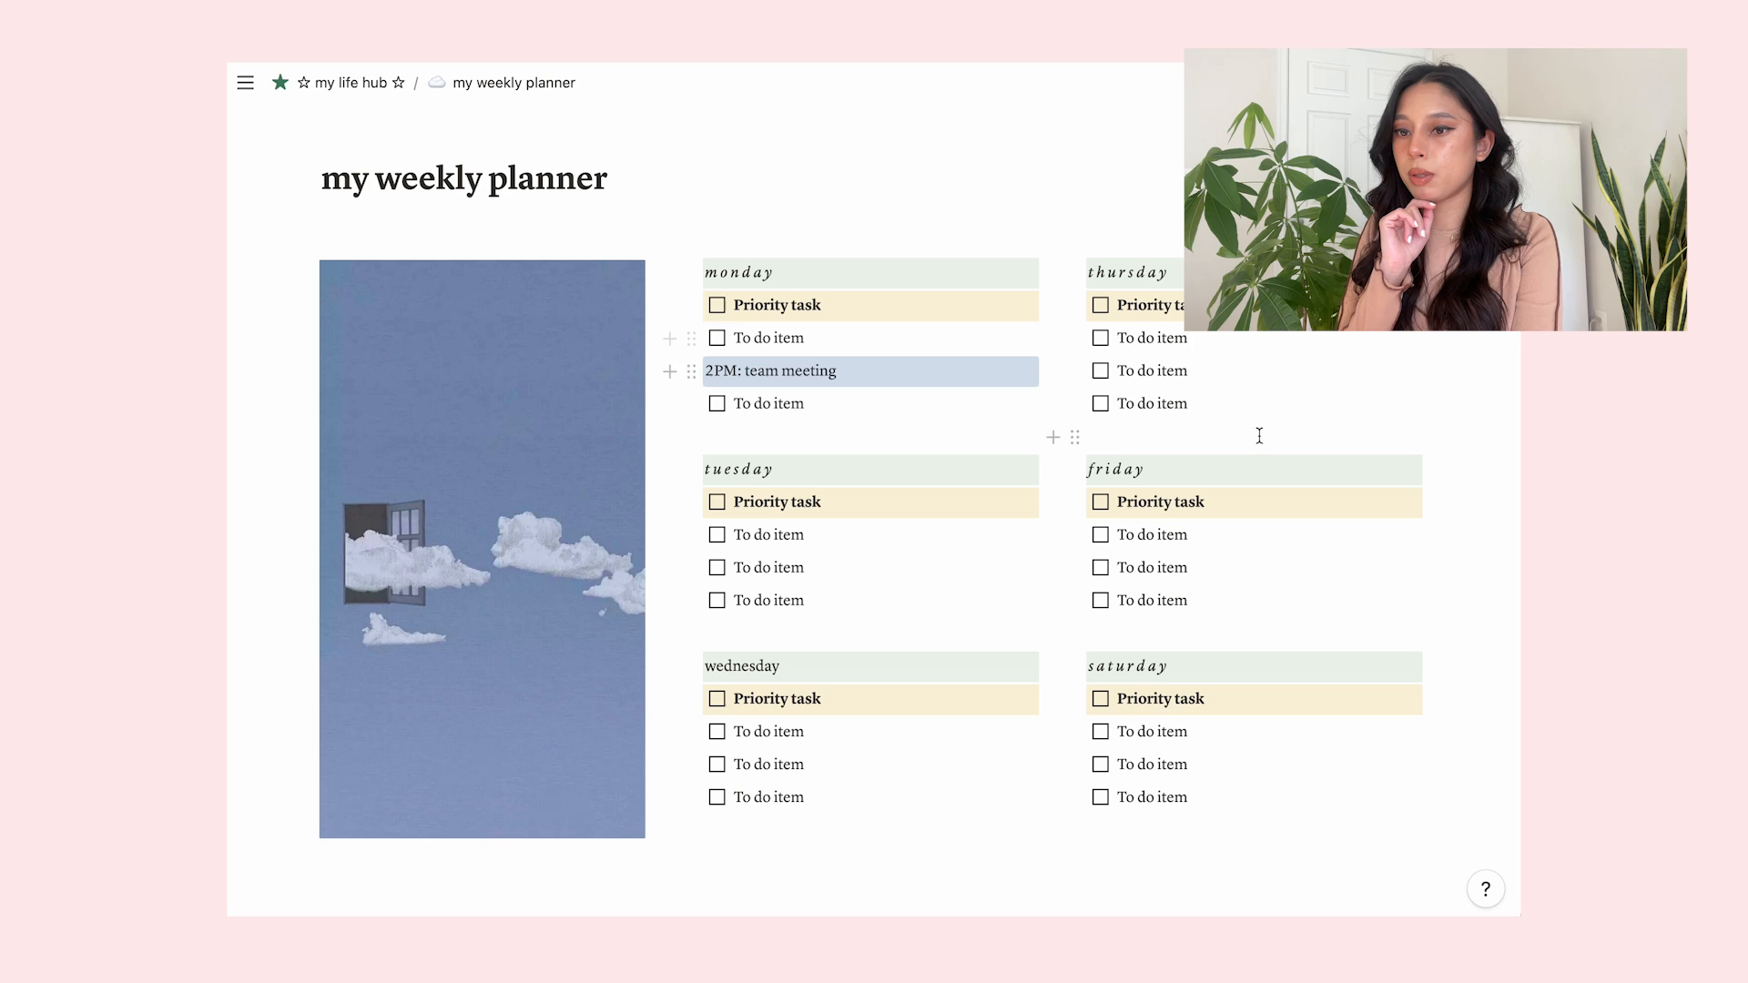
pyautogui.tripleClick(1174, 371)
pyautogui.write('team m')
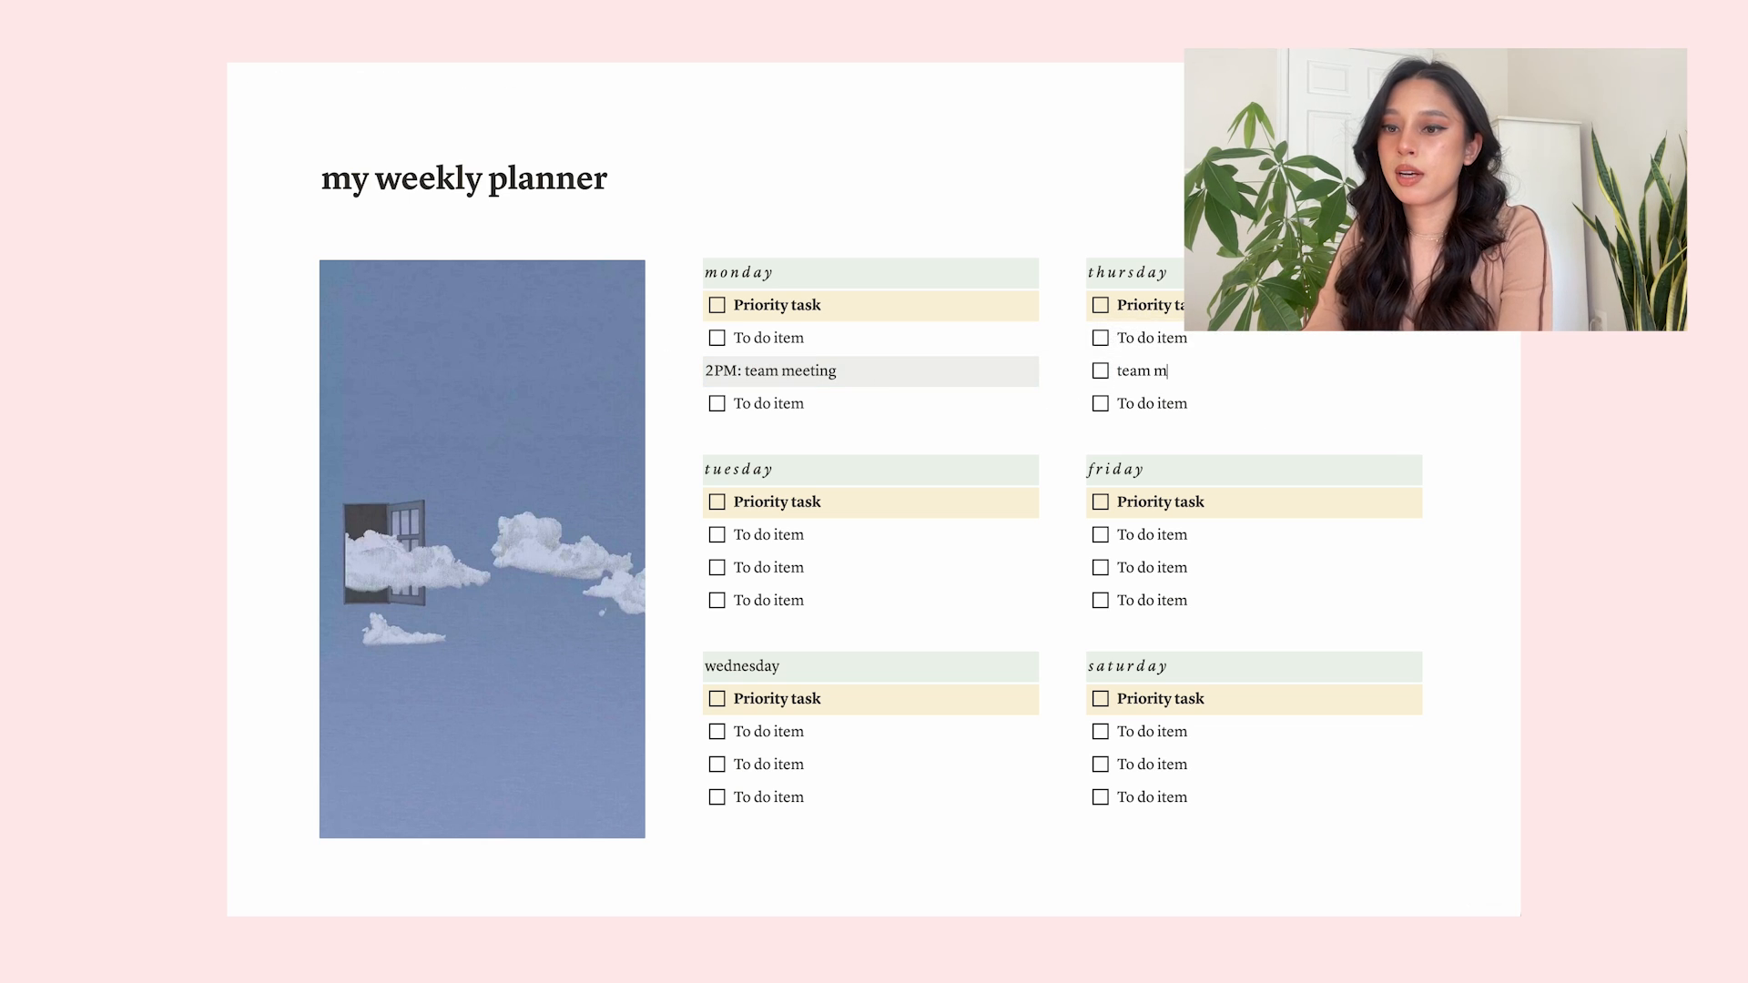
pyautogui.write('eeting')
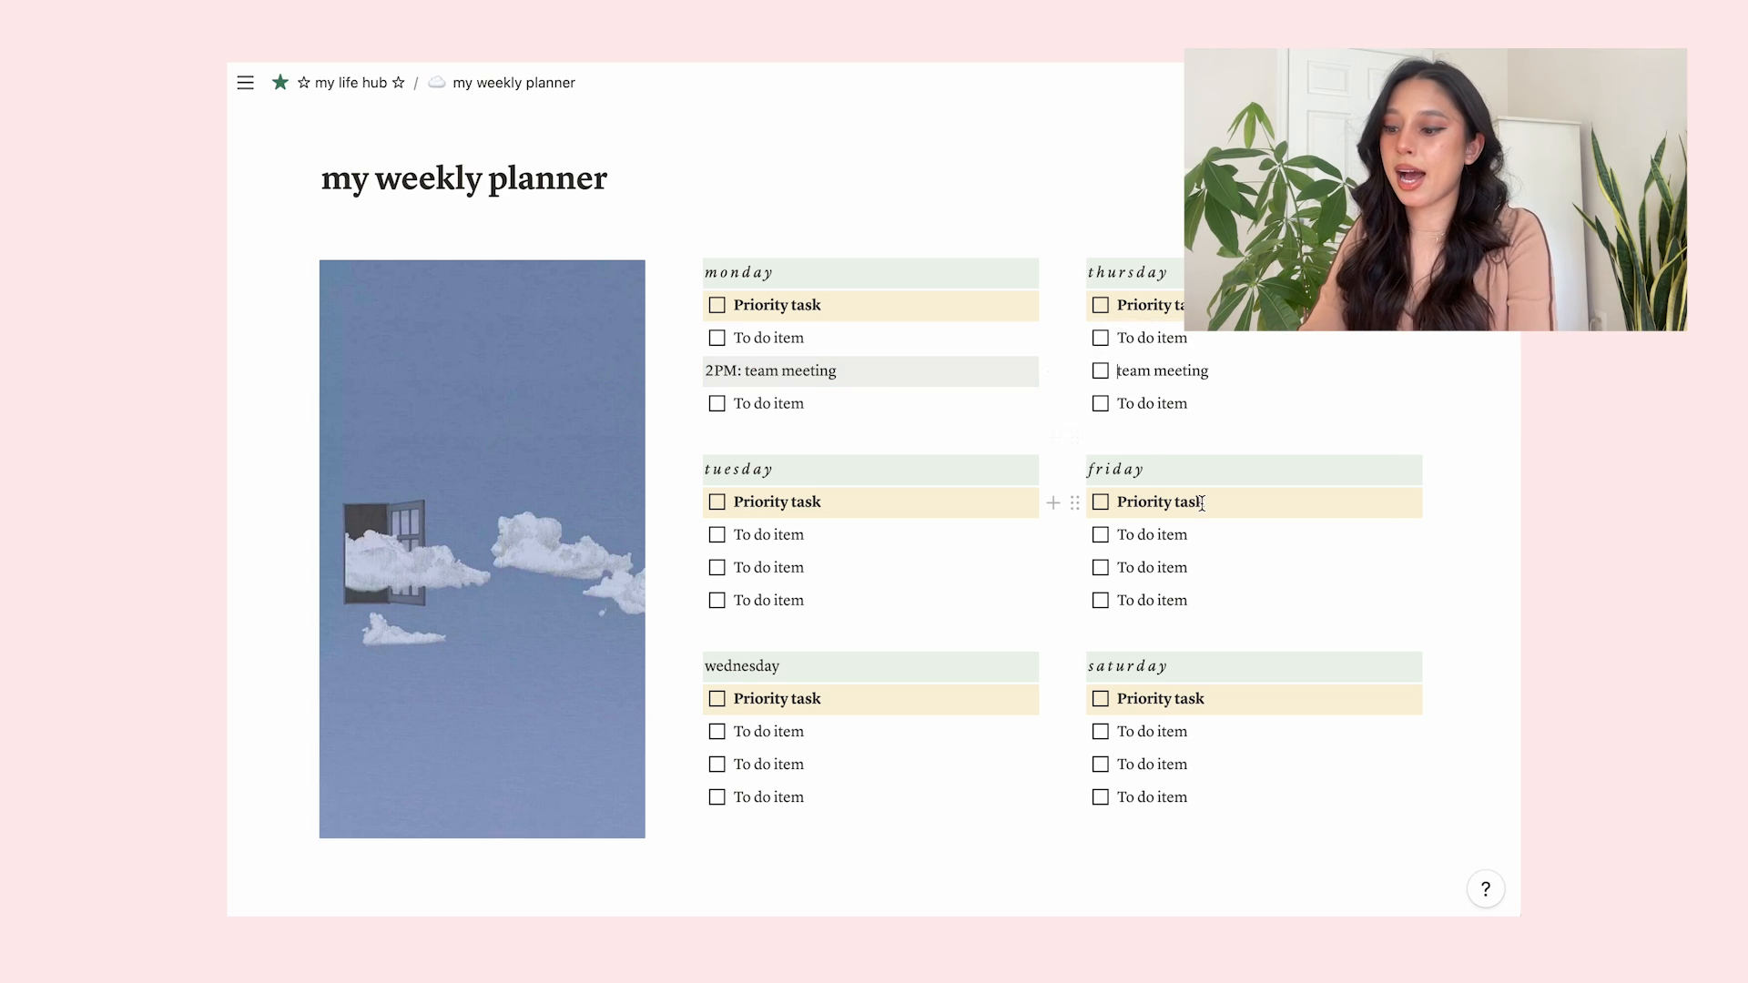
pyautogui.write('2pm:')
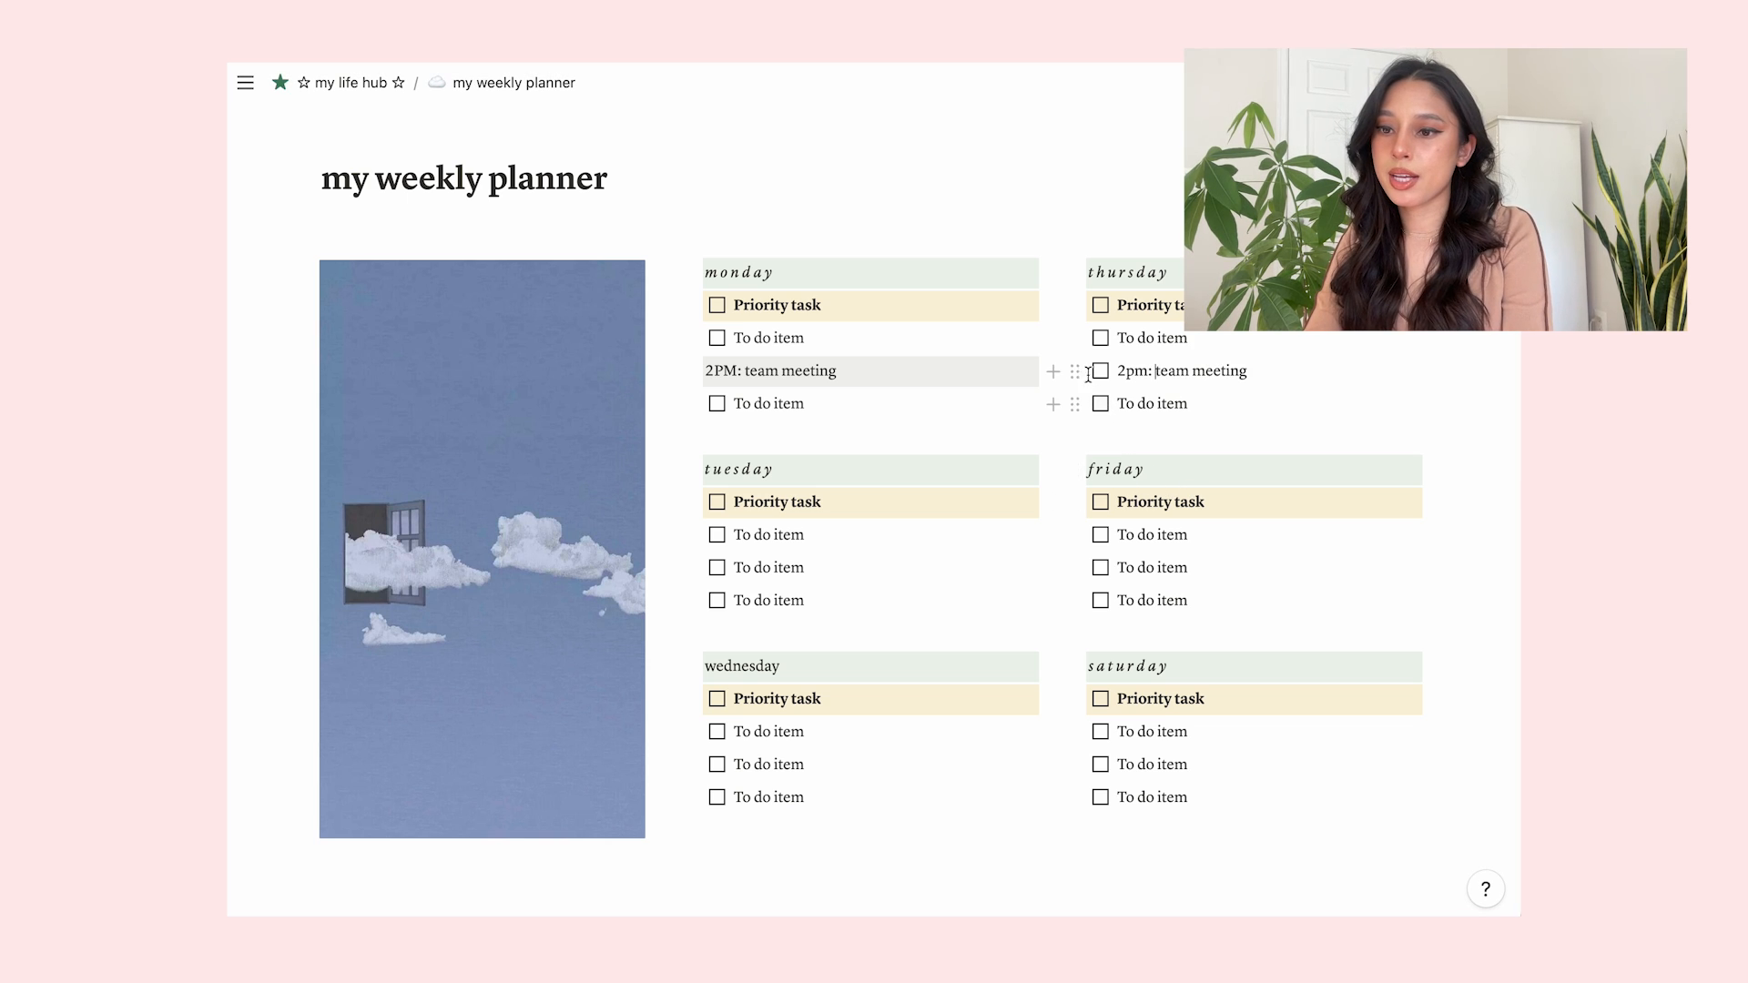
pyautogui.click(1076, 372)
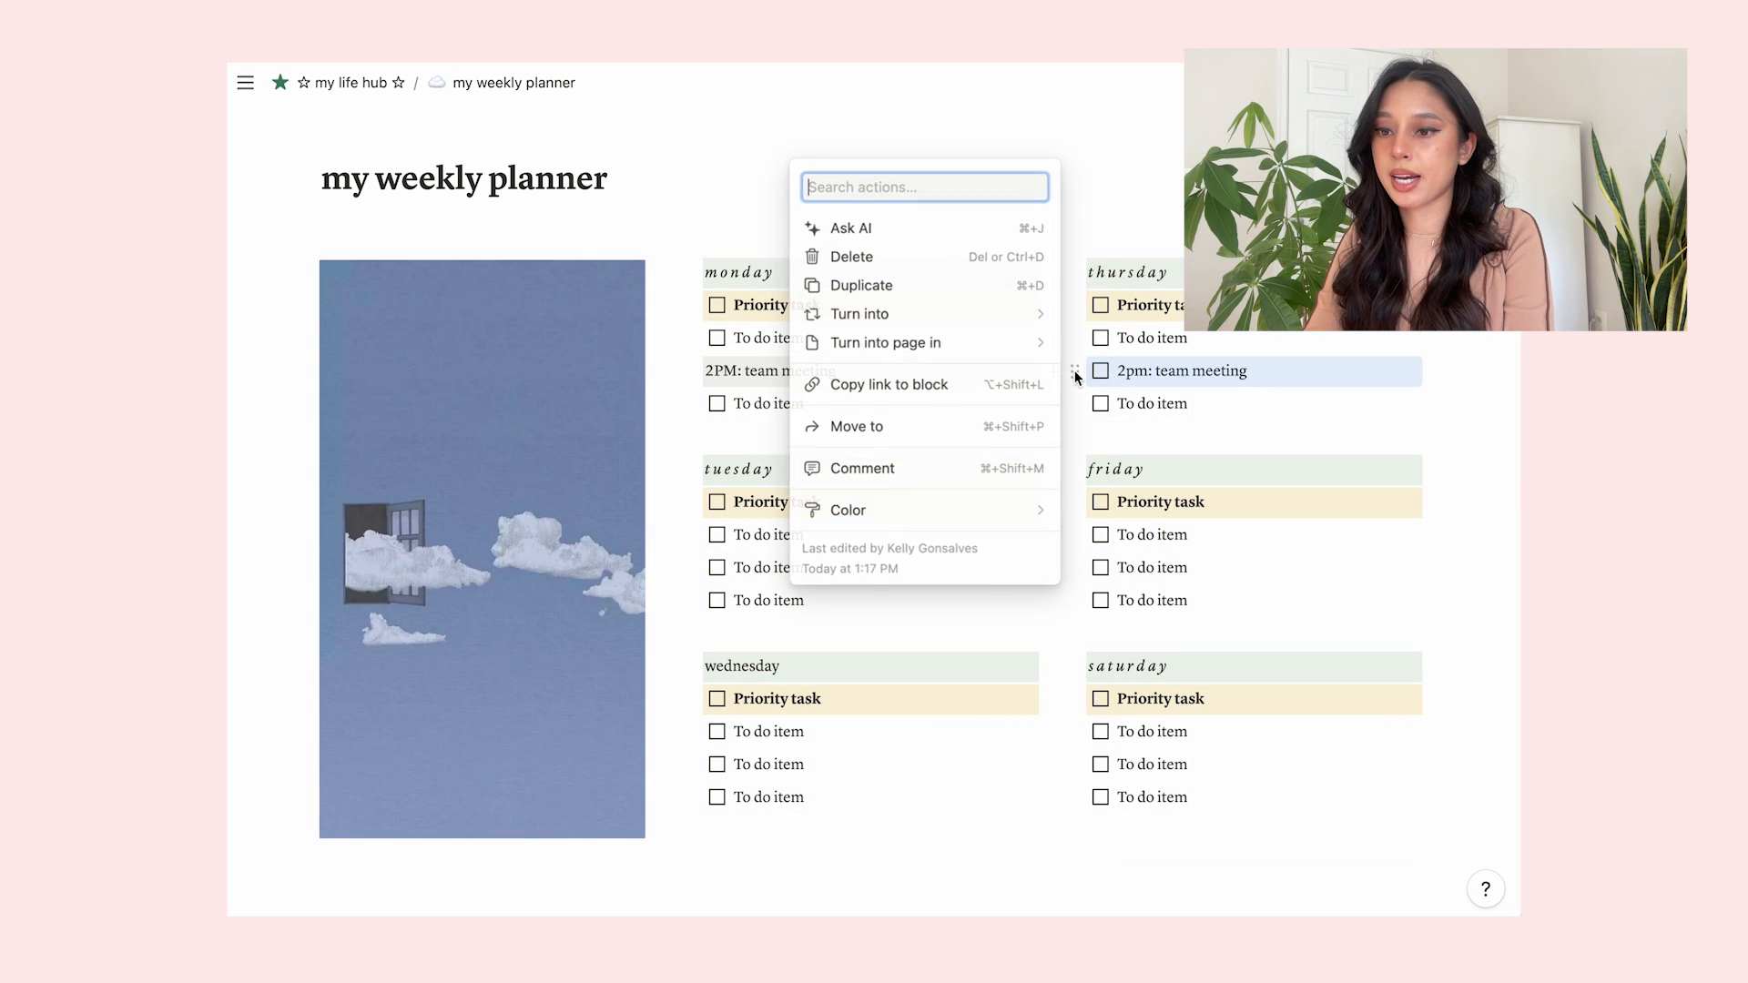
pyautogui.moveTo(978, 510)
pyautogui.click(1116, 474)
pyautogui.click(1313, 392)
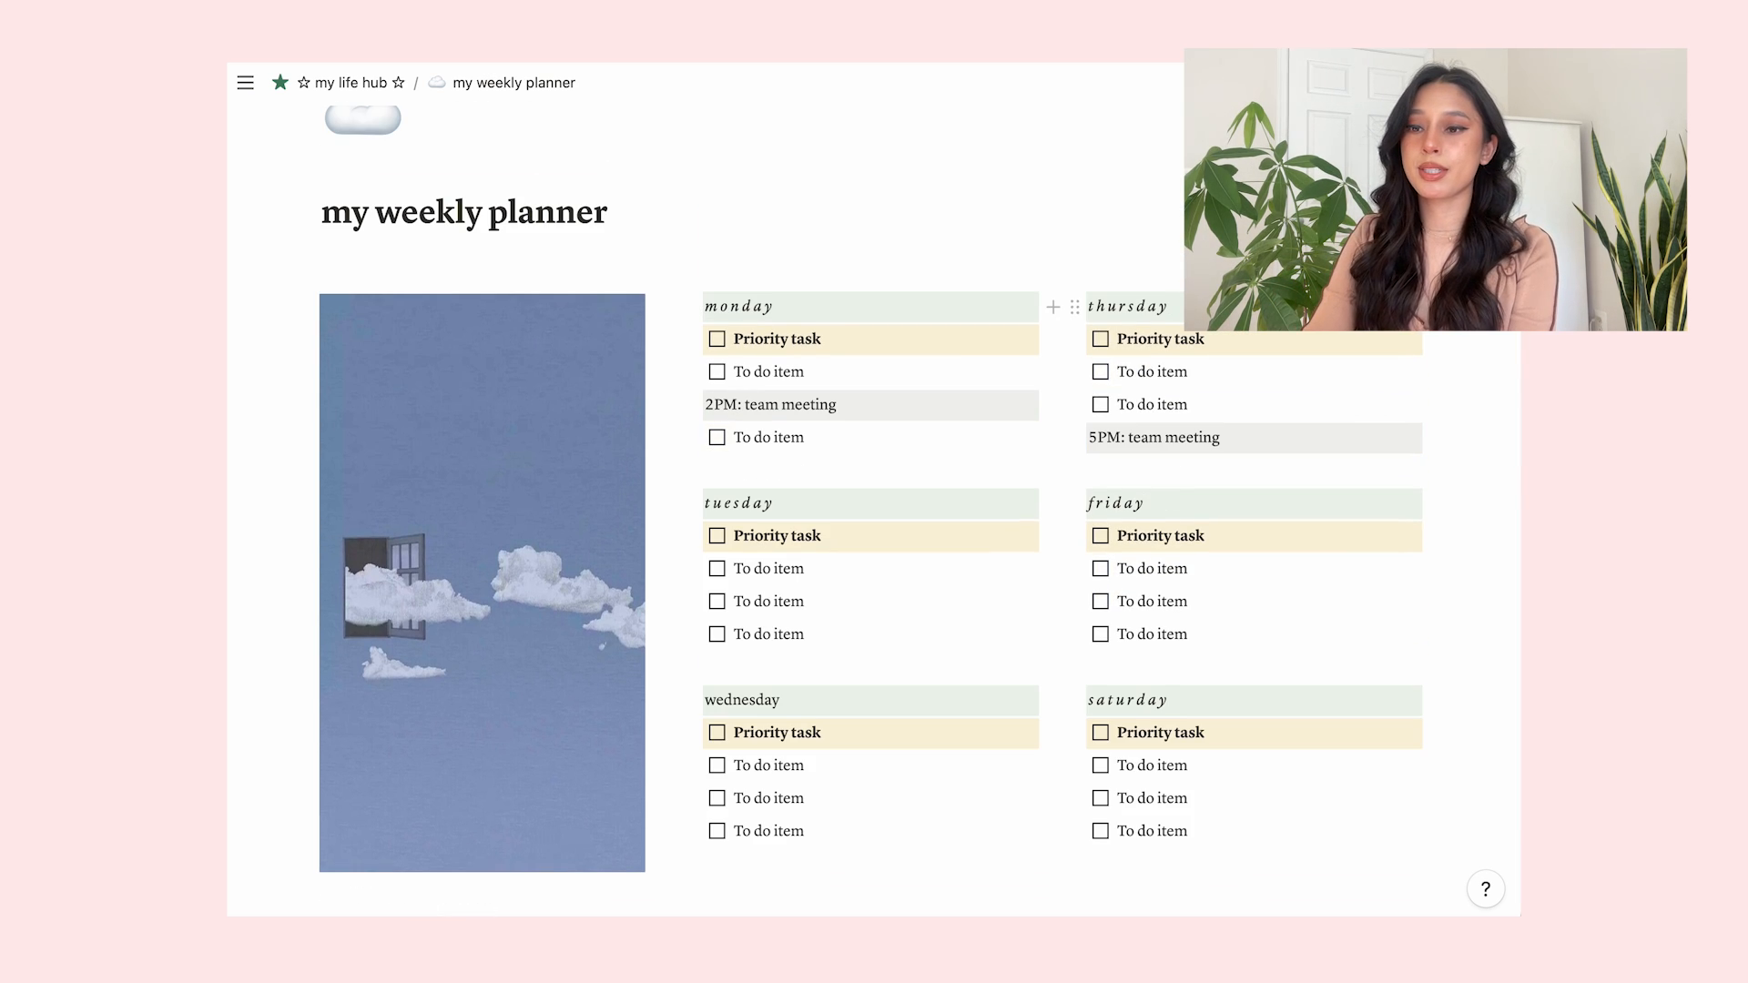
# - Turn the thursday label into a toggle list and try collapsing and expanding it
pyautogui.click(1080, 307)
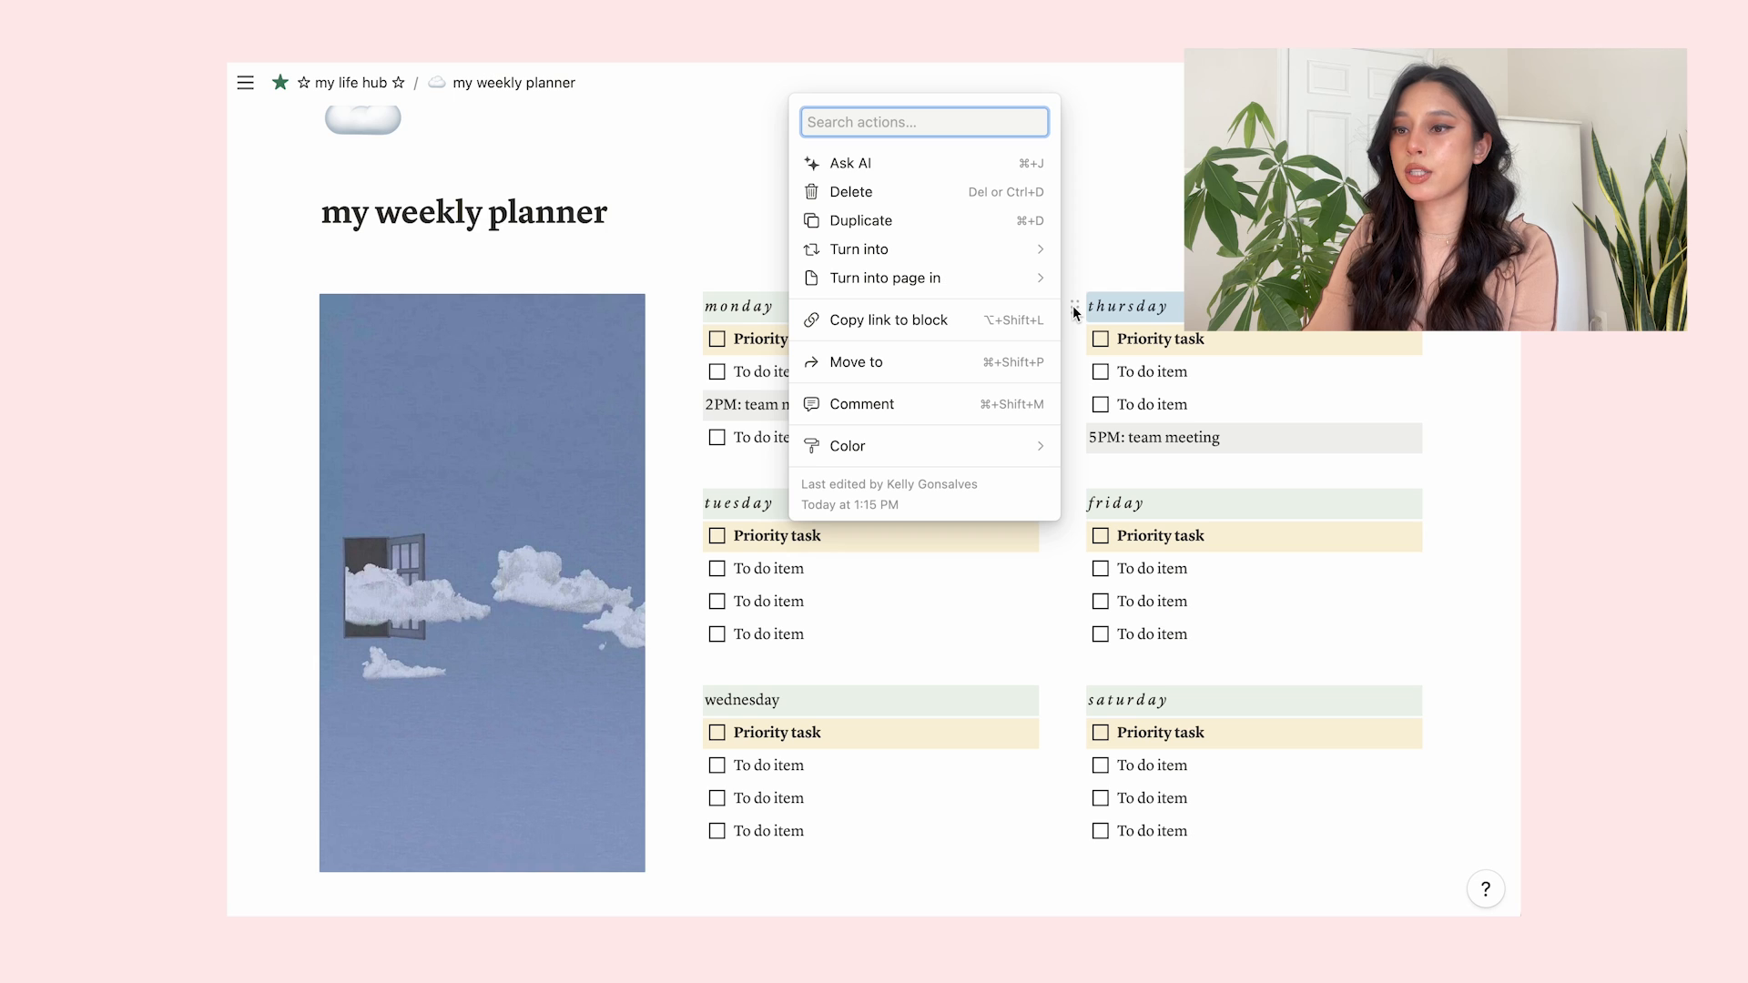
pyautogui.moveTo(1045, 260)
pyautogui.click(1137, 322)
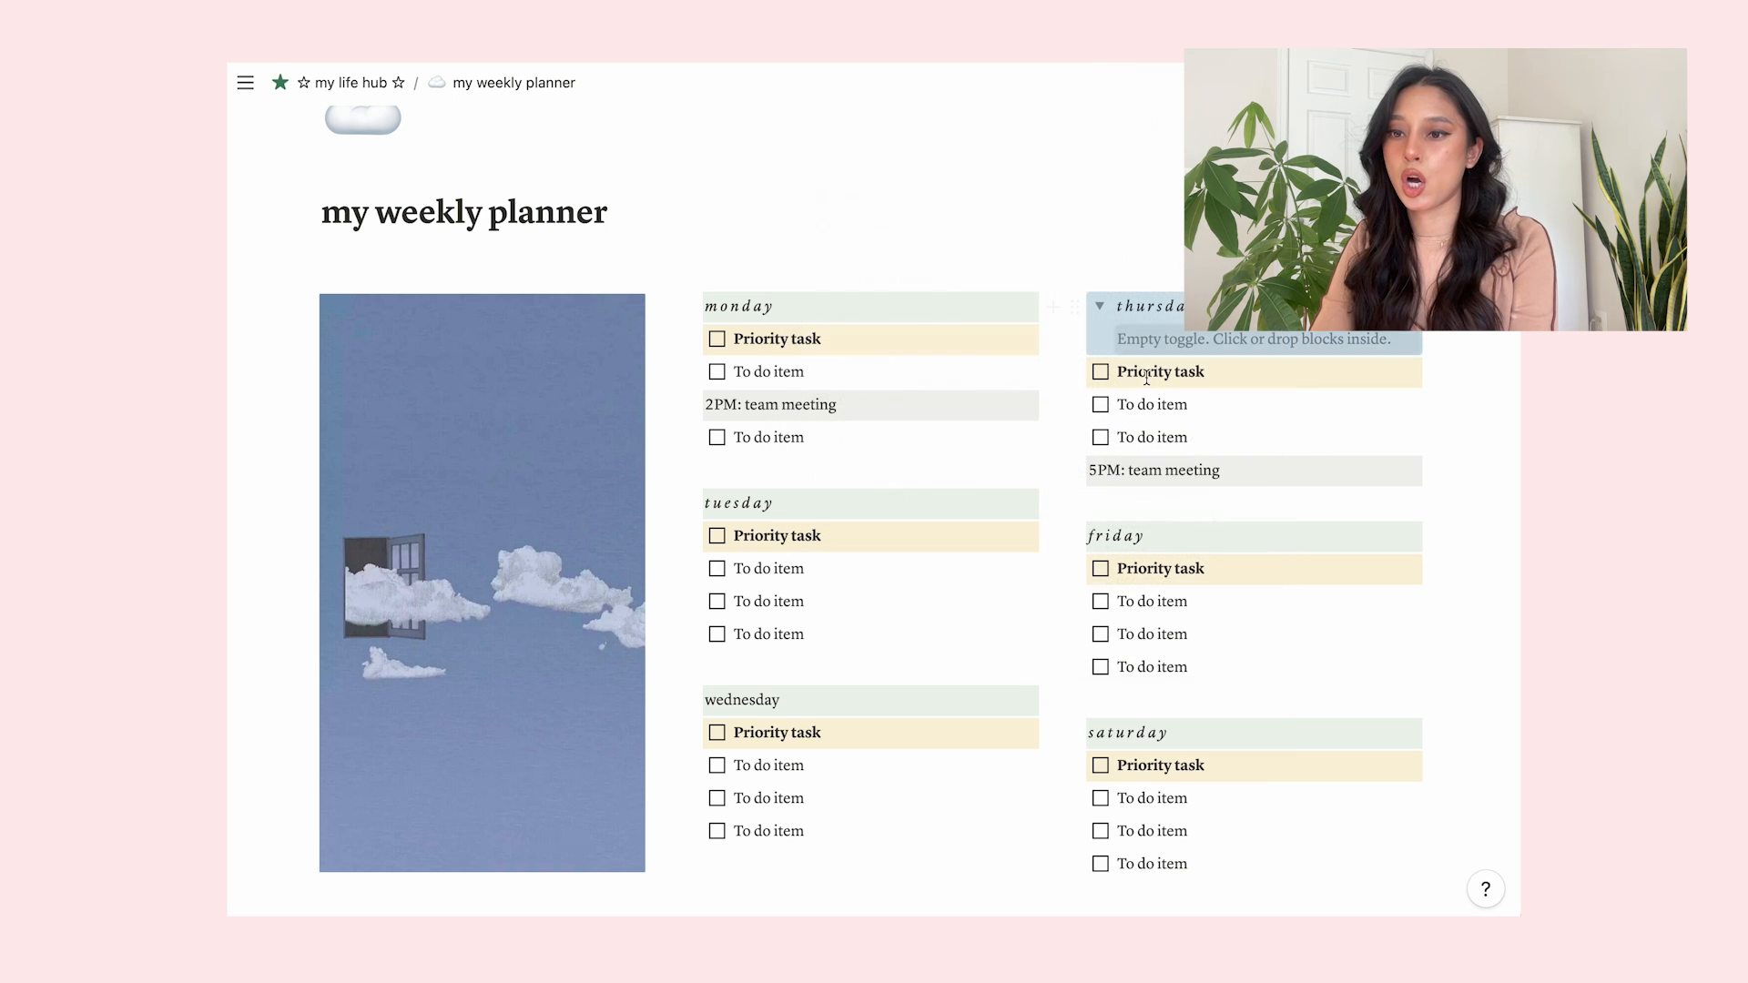
pyautogui.click(1198, 344)
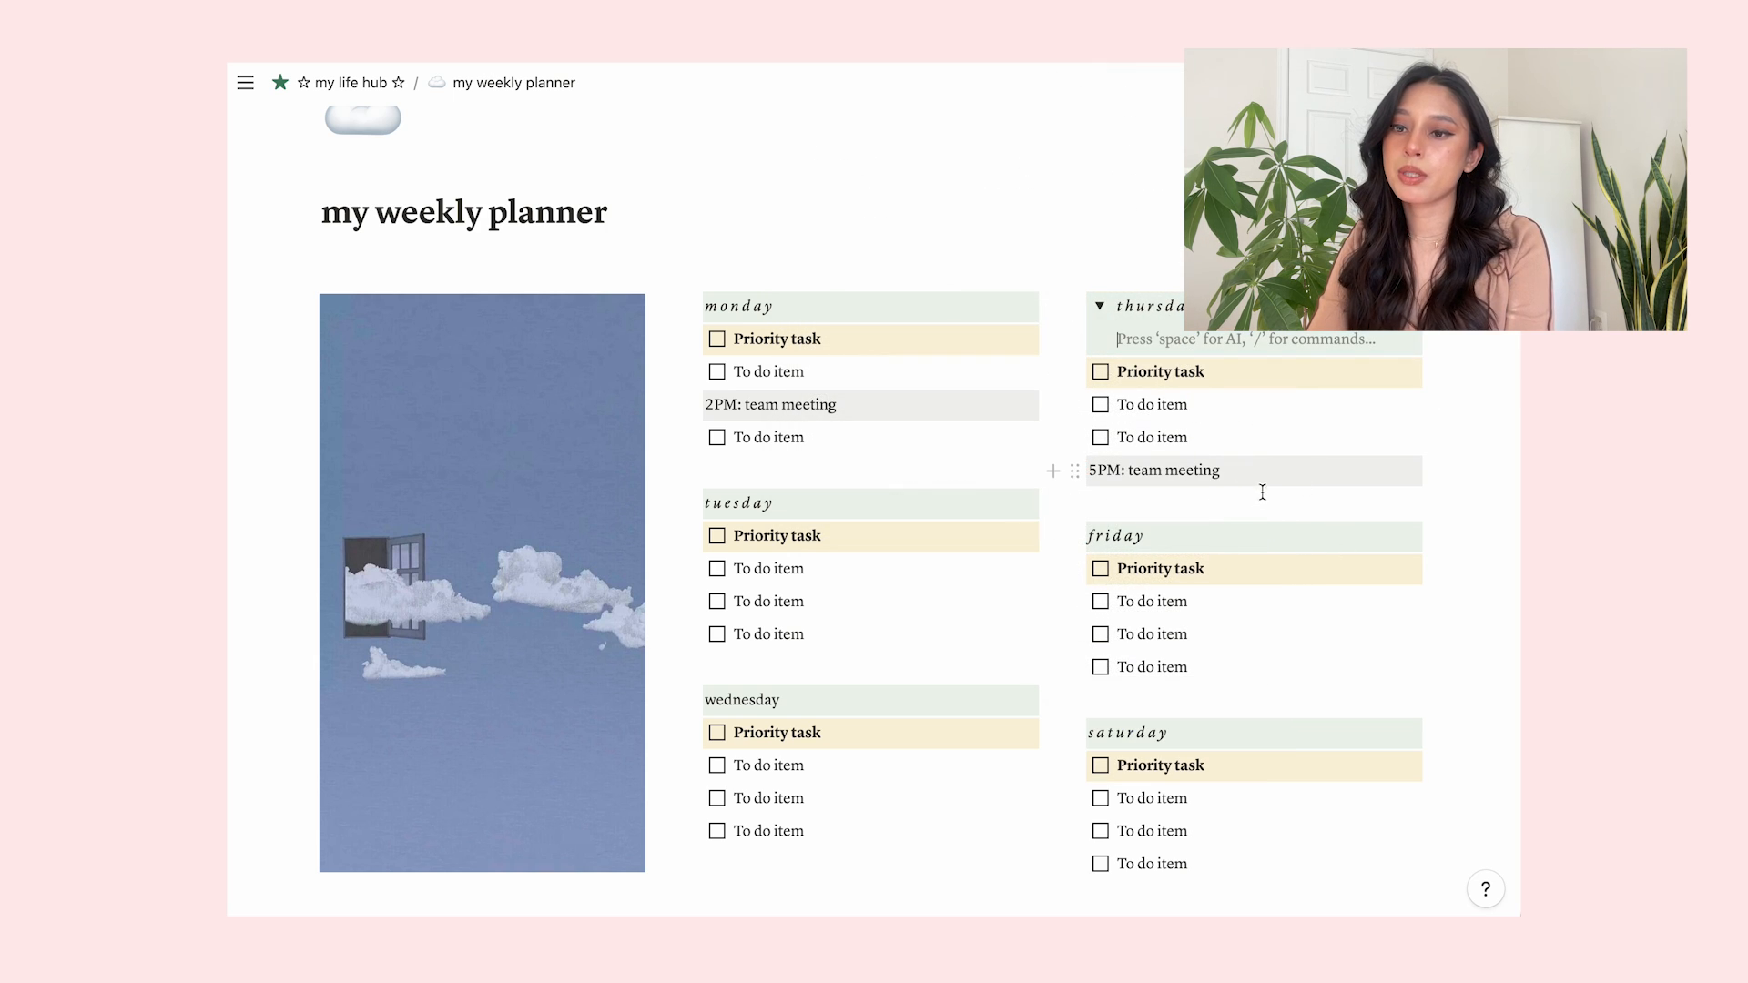
pyautogui.click(1101, 308)
pyautogui.click(1102, 308)
pyautogui.click(1102, 308)
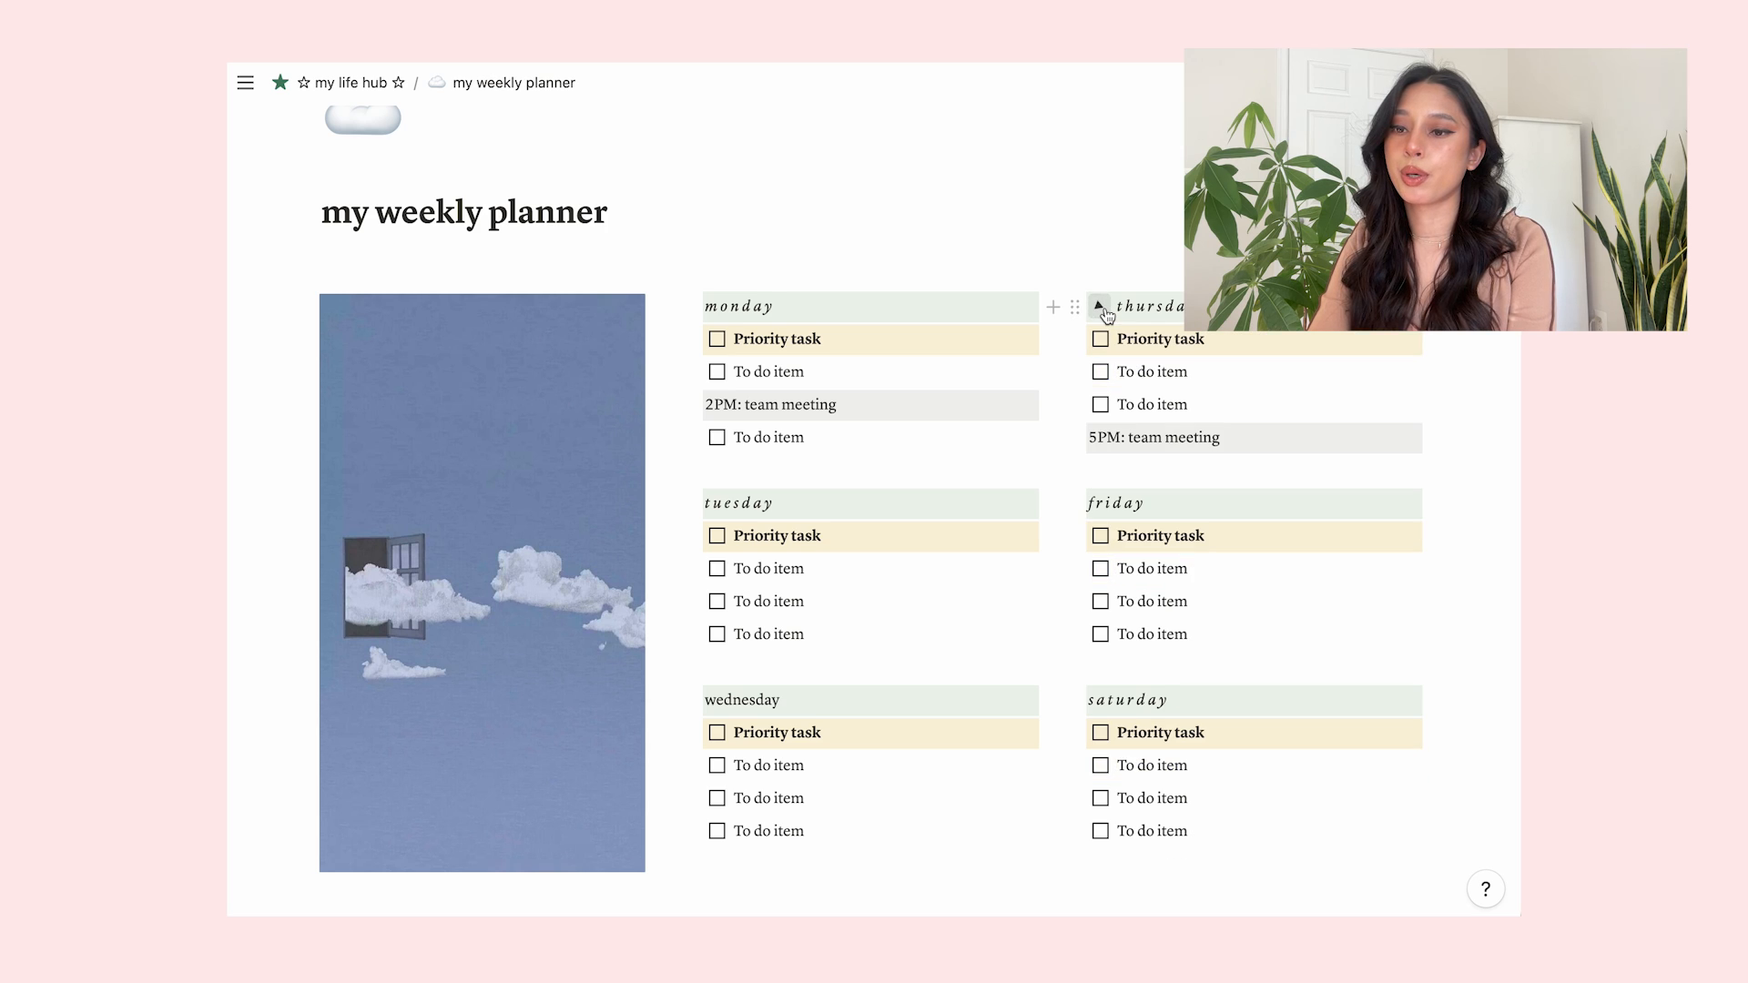
pyautogui.click(1102, 308)
pyautogui.click(1101, 308)
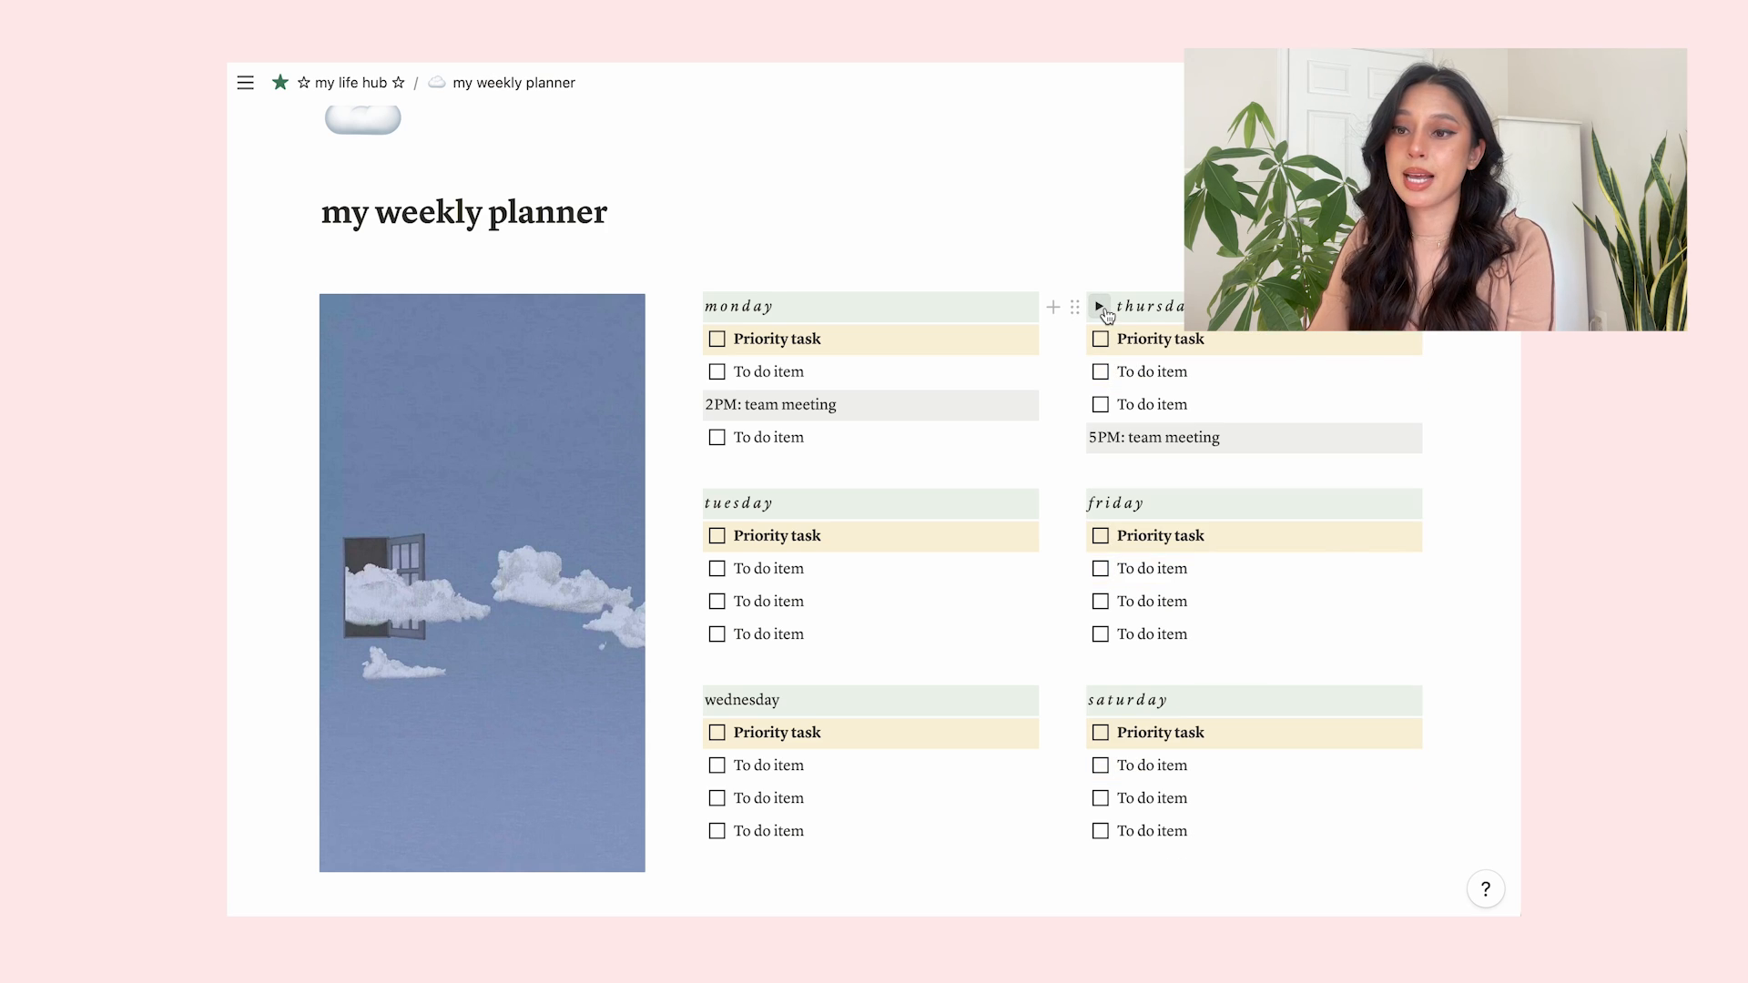
pyautogui.click(1101, 307)
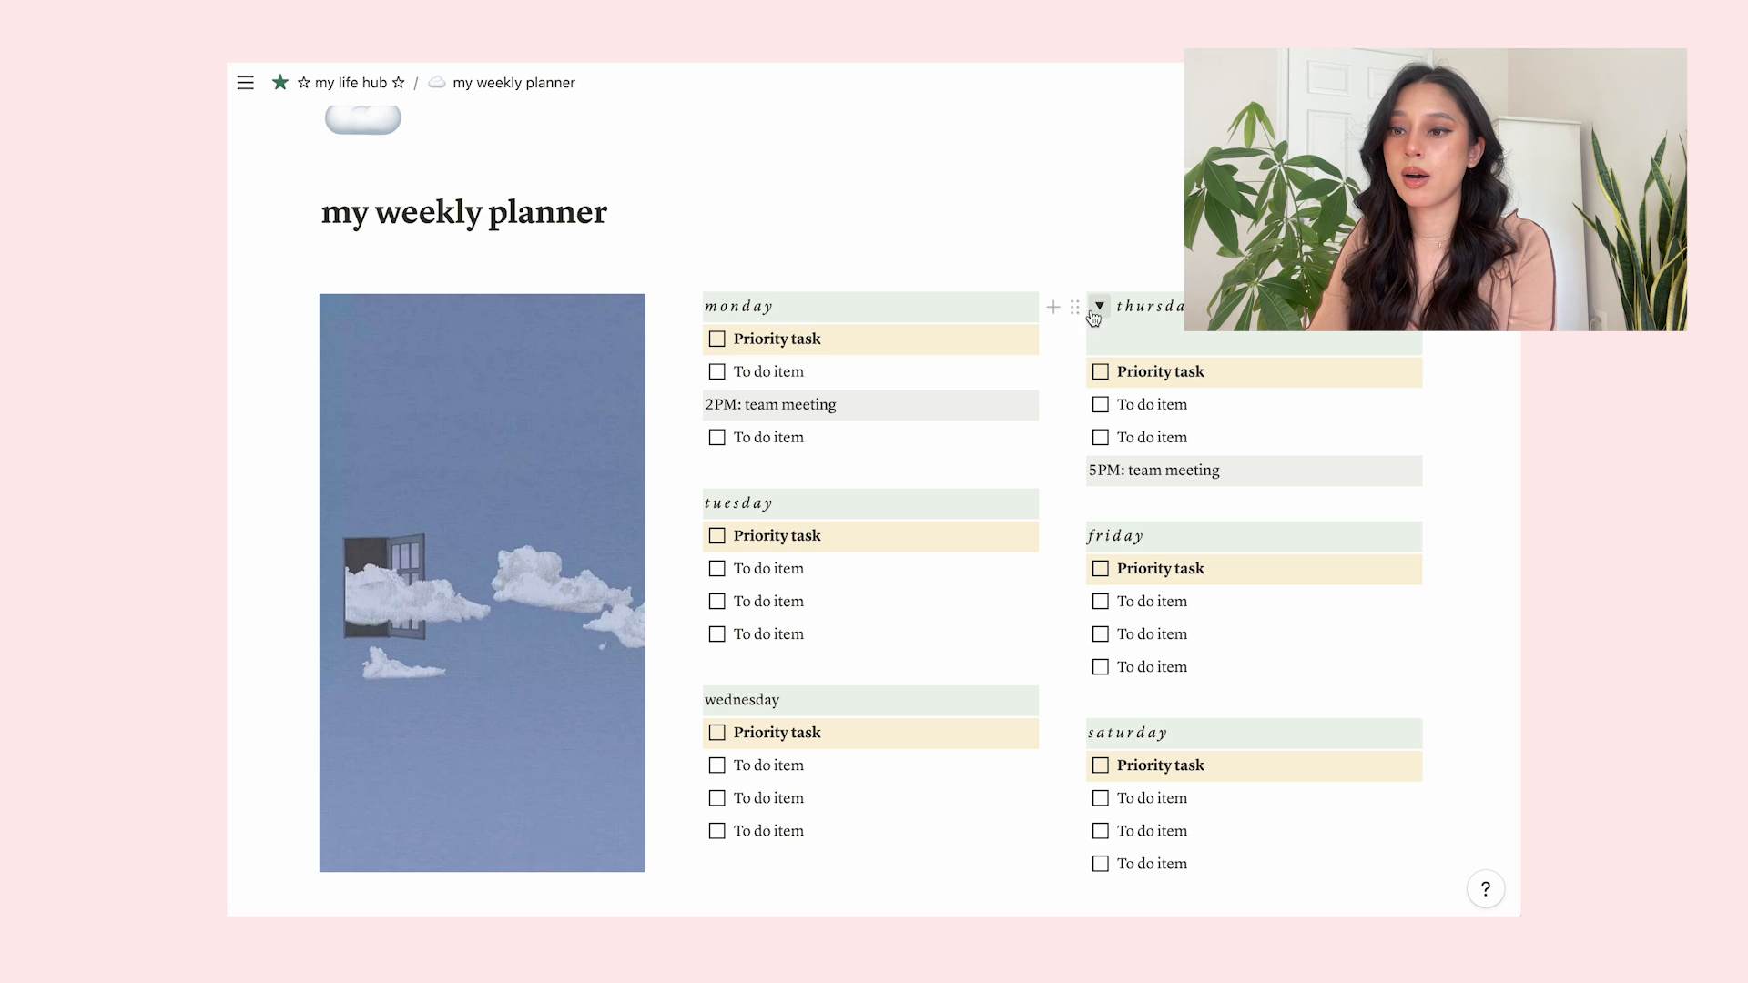
# - Reset the thursday toggle to the default color, move thursday's tasks and team meeting inside it, and test collapsing it
pyautogui.click(1075, 307)
pyautogui.moveTo(947, 443)
pyautogui.click(1160, 271)
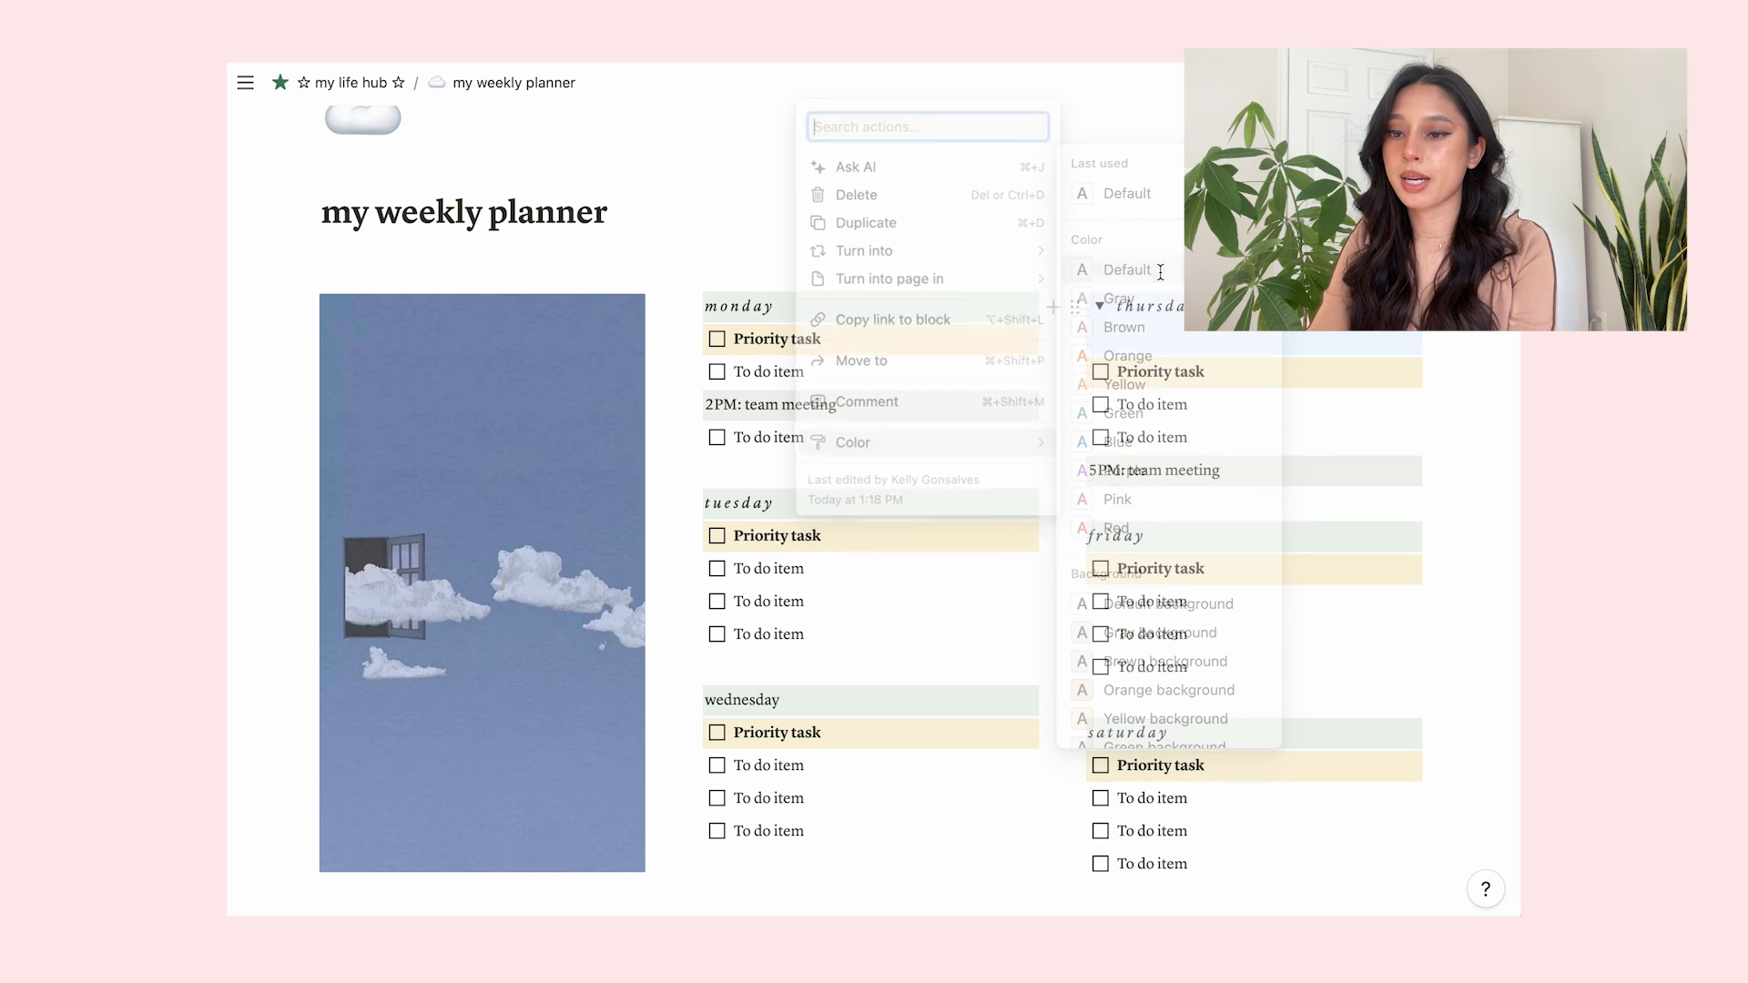
pyautogui.moveTo(1075, 372); pyautogui.dragTo(1153, 321)
pyautogui.click(1221, 362)
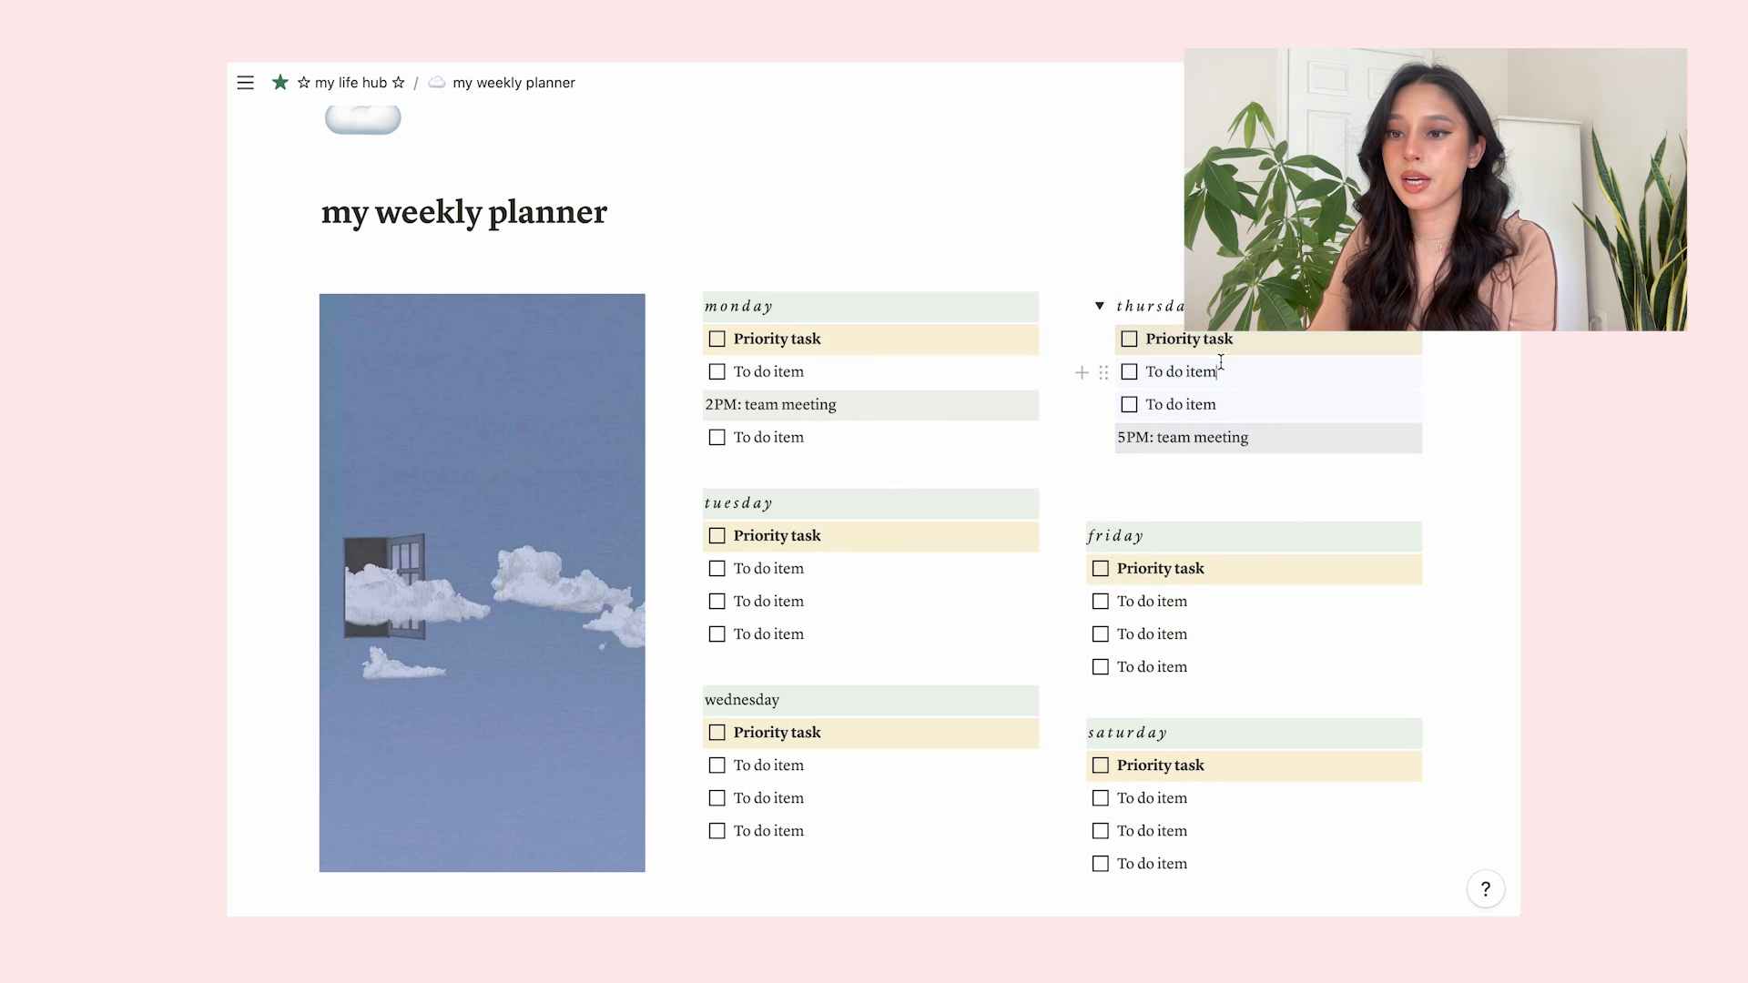
pyautogui.click(1100, 309)
pyautogui.click(1101, 309)
pyautogui.click(1101, 309)
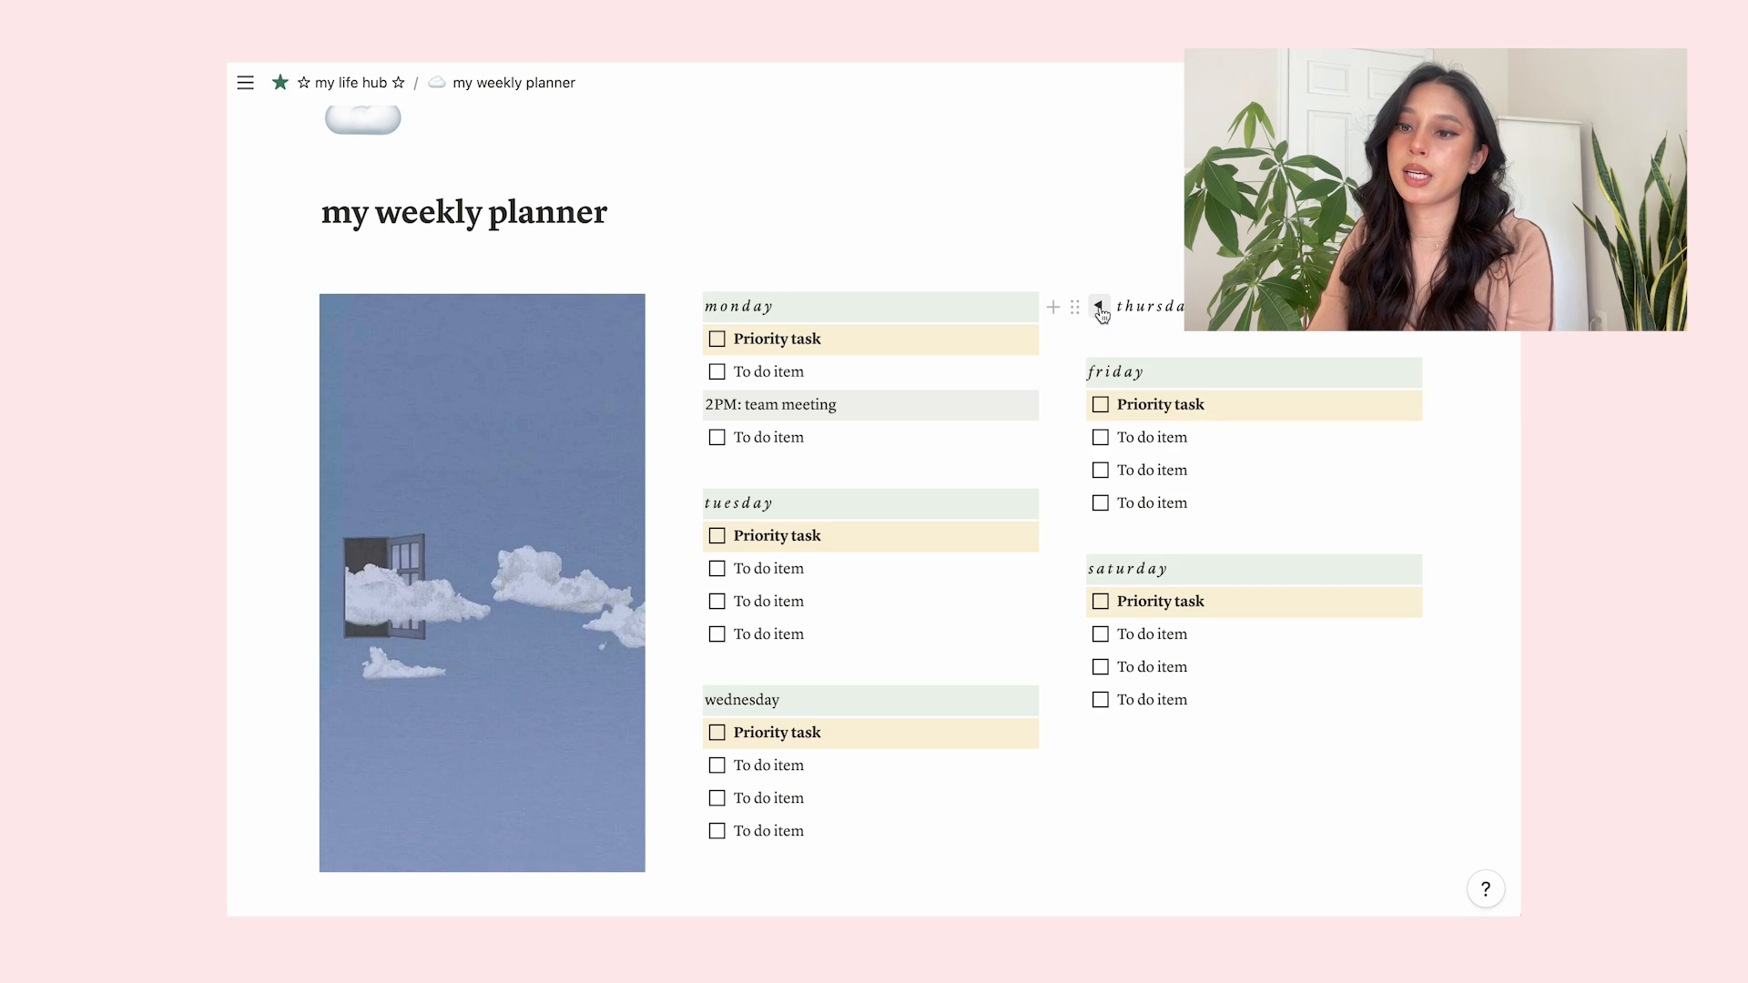
pyautogui.click(1101, 309)
pyautogui.click(1100, 310)
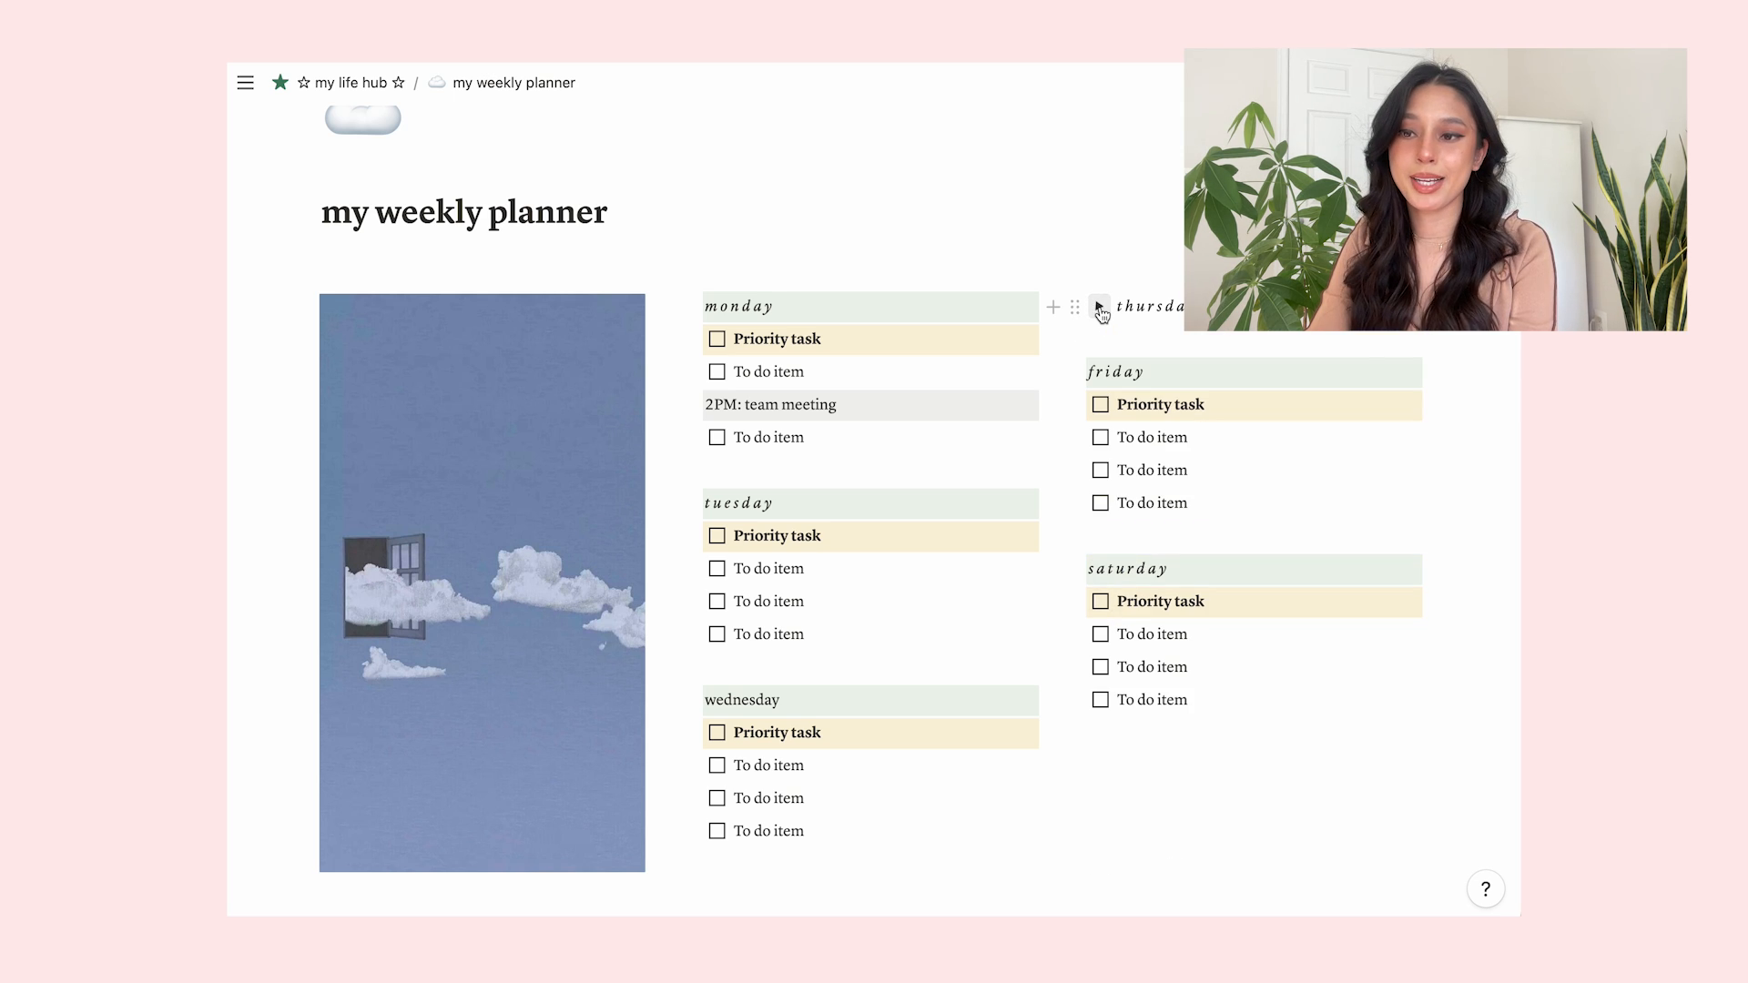
# - Check off monday's Priority task and both to-do items, and apply strikethrough to the 2PM team meeting
pyautogui.click(717, 339)
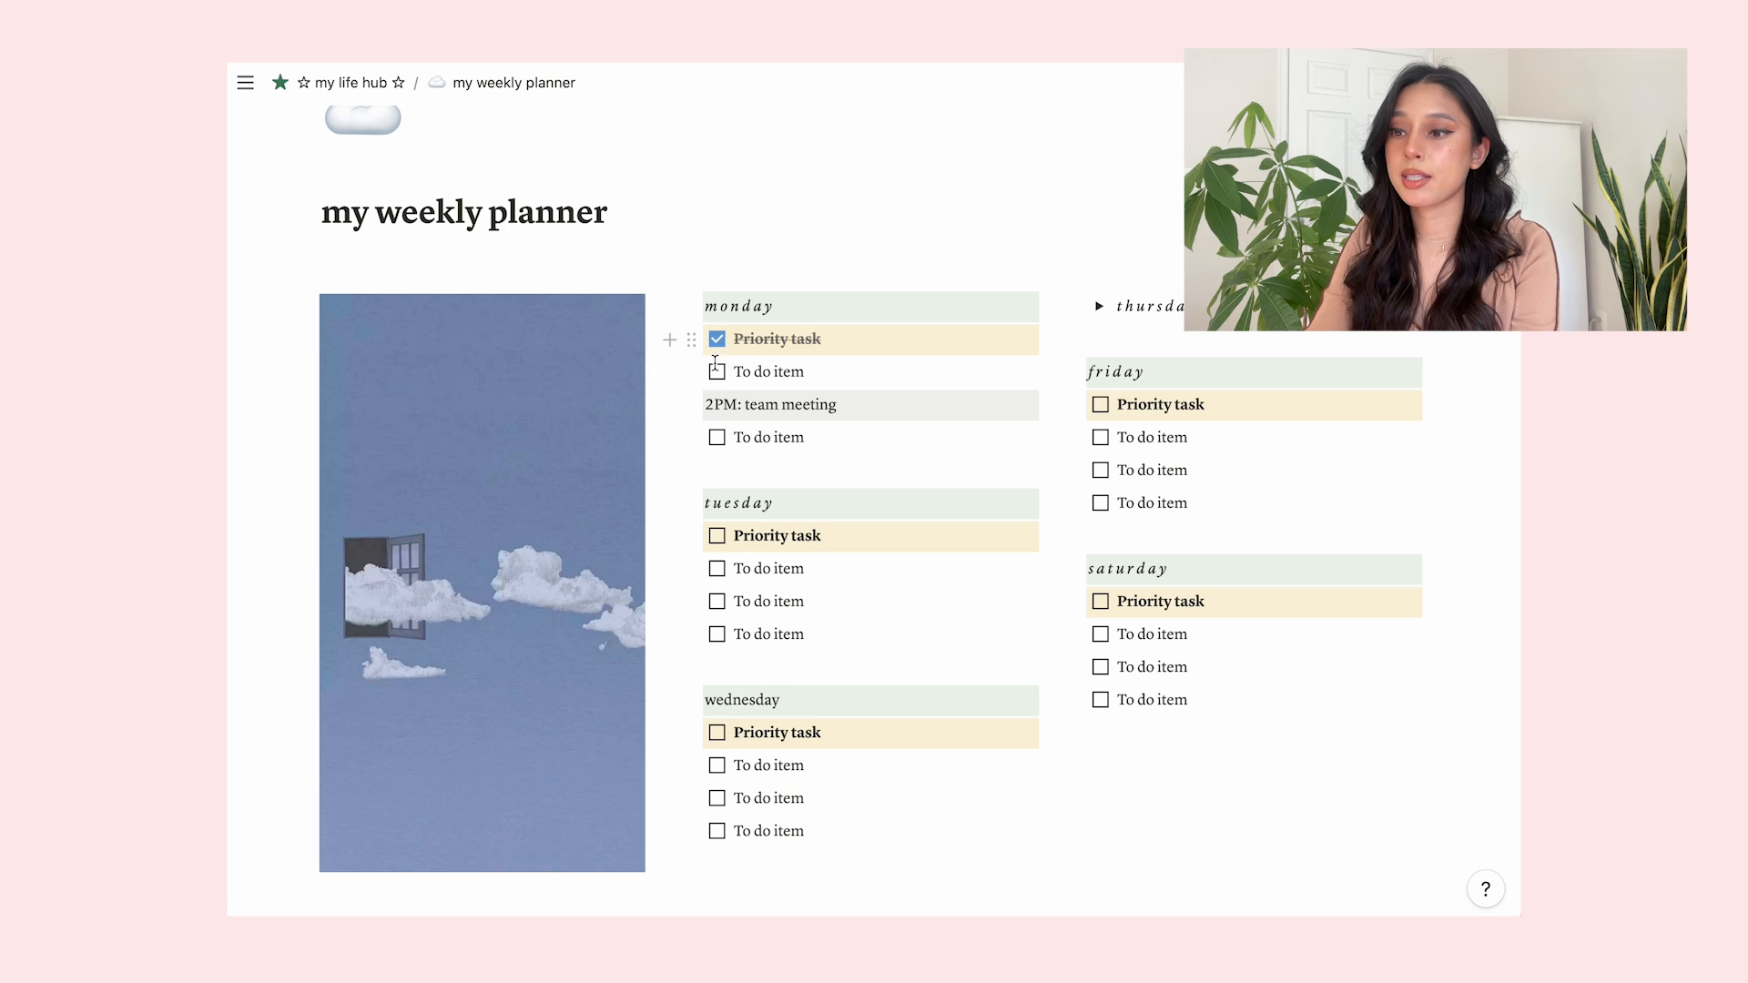
pyautogui.click(718, 371)
pyautogui.click(717, 437)
pyautogui.tripleClick(729, 404)
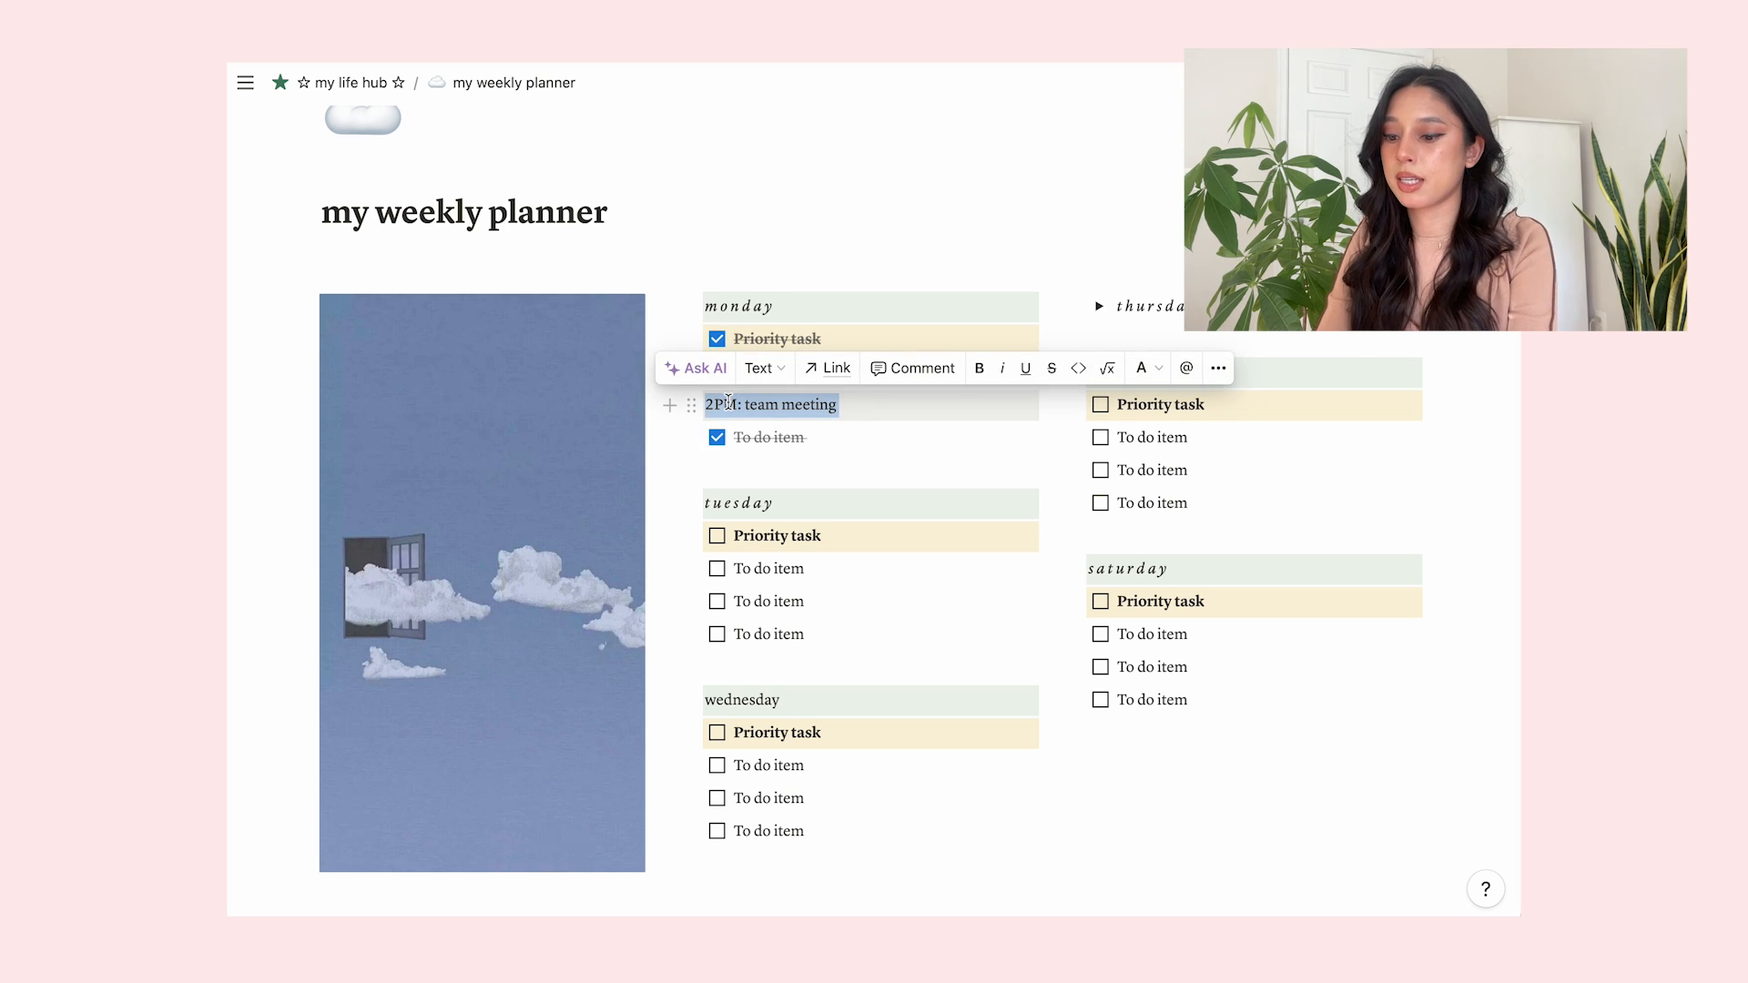
pyautogui.click(1052, 368)
pyautogui.click(909, 440)
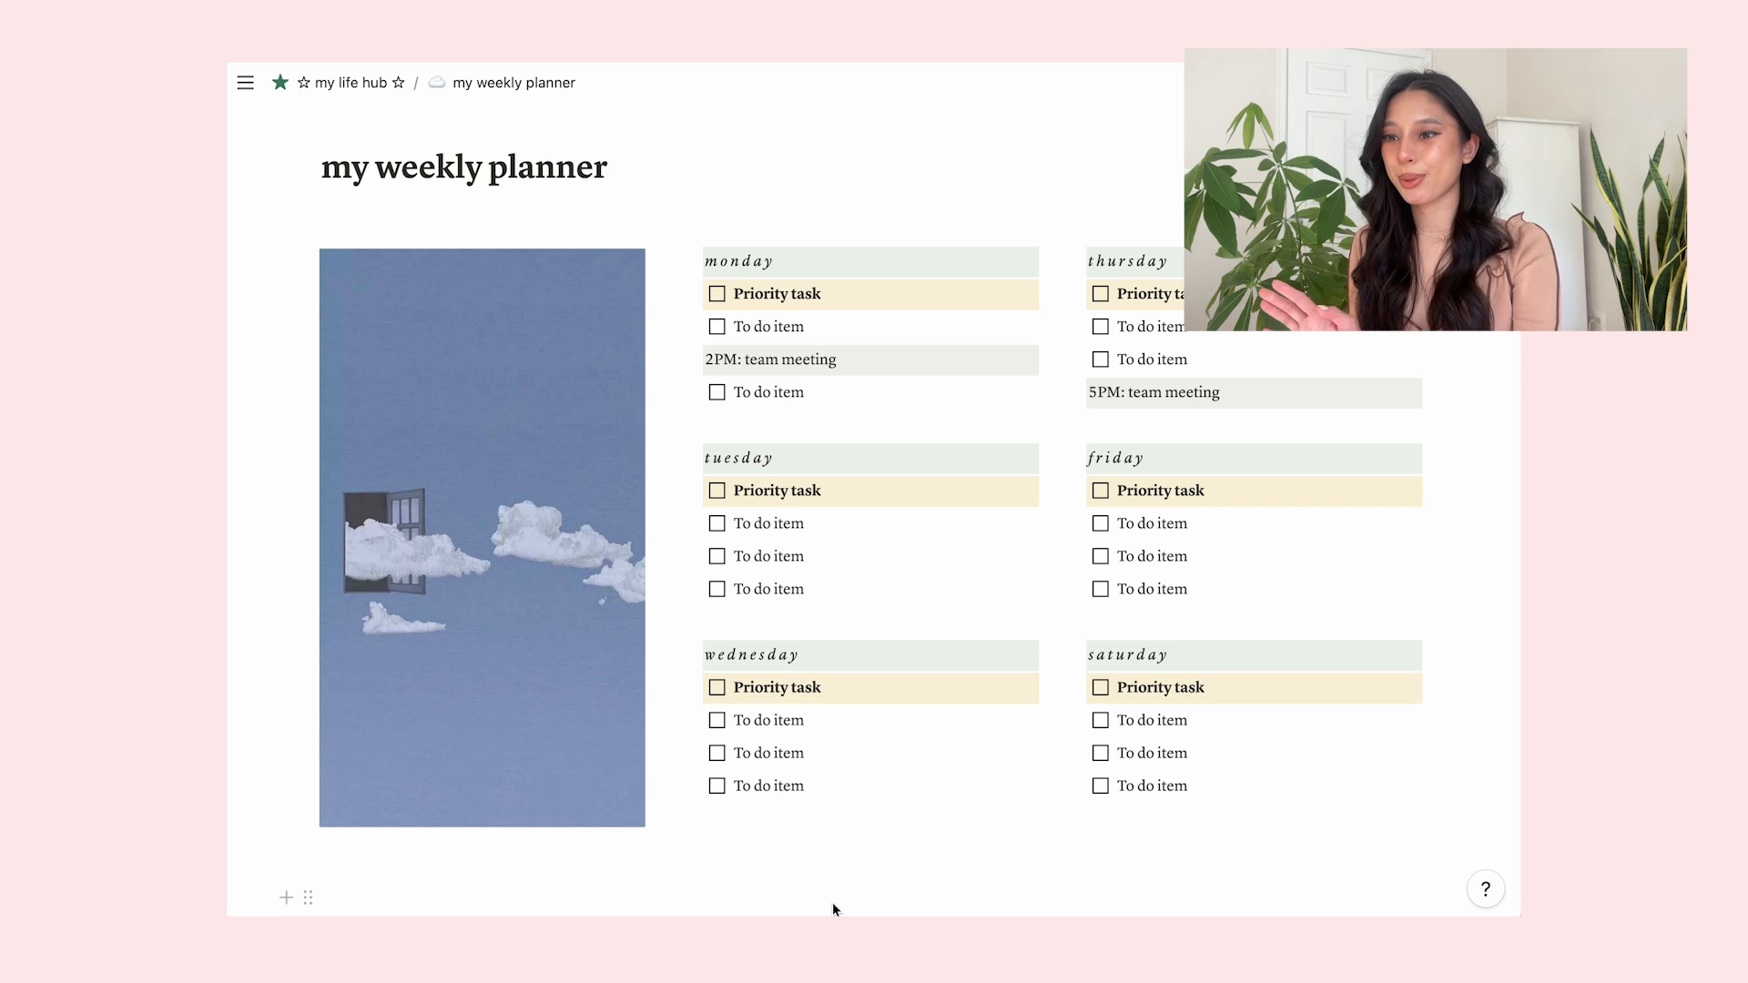
# - Insert a callout block between the page title and the planner columns and set its icon to a star
pyautogui.scroll(-5, 885, 788)
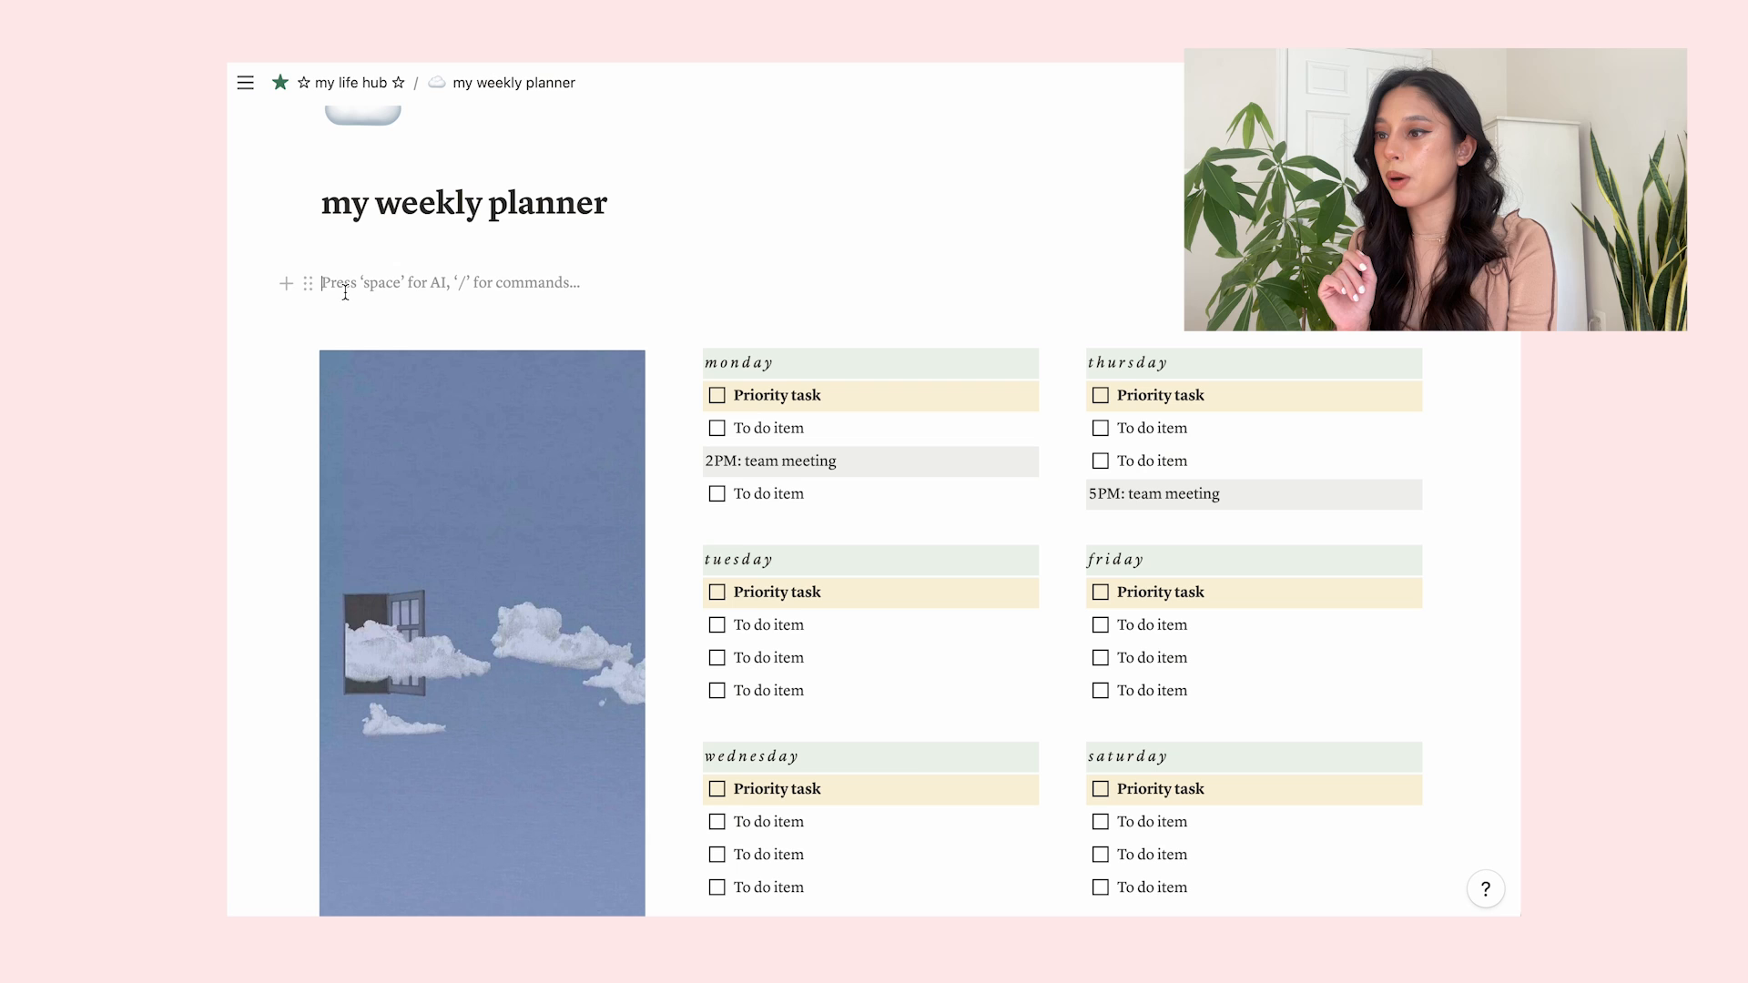
pyautogui.click(286, 283)
pyautogui.write('call')
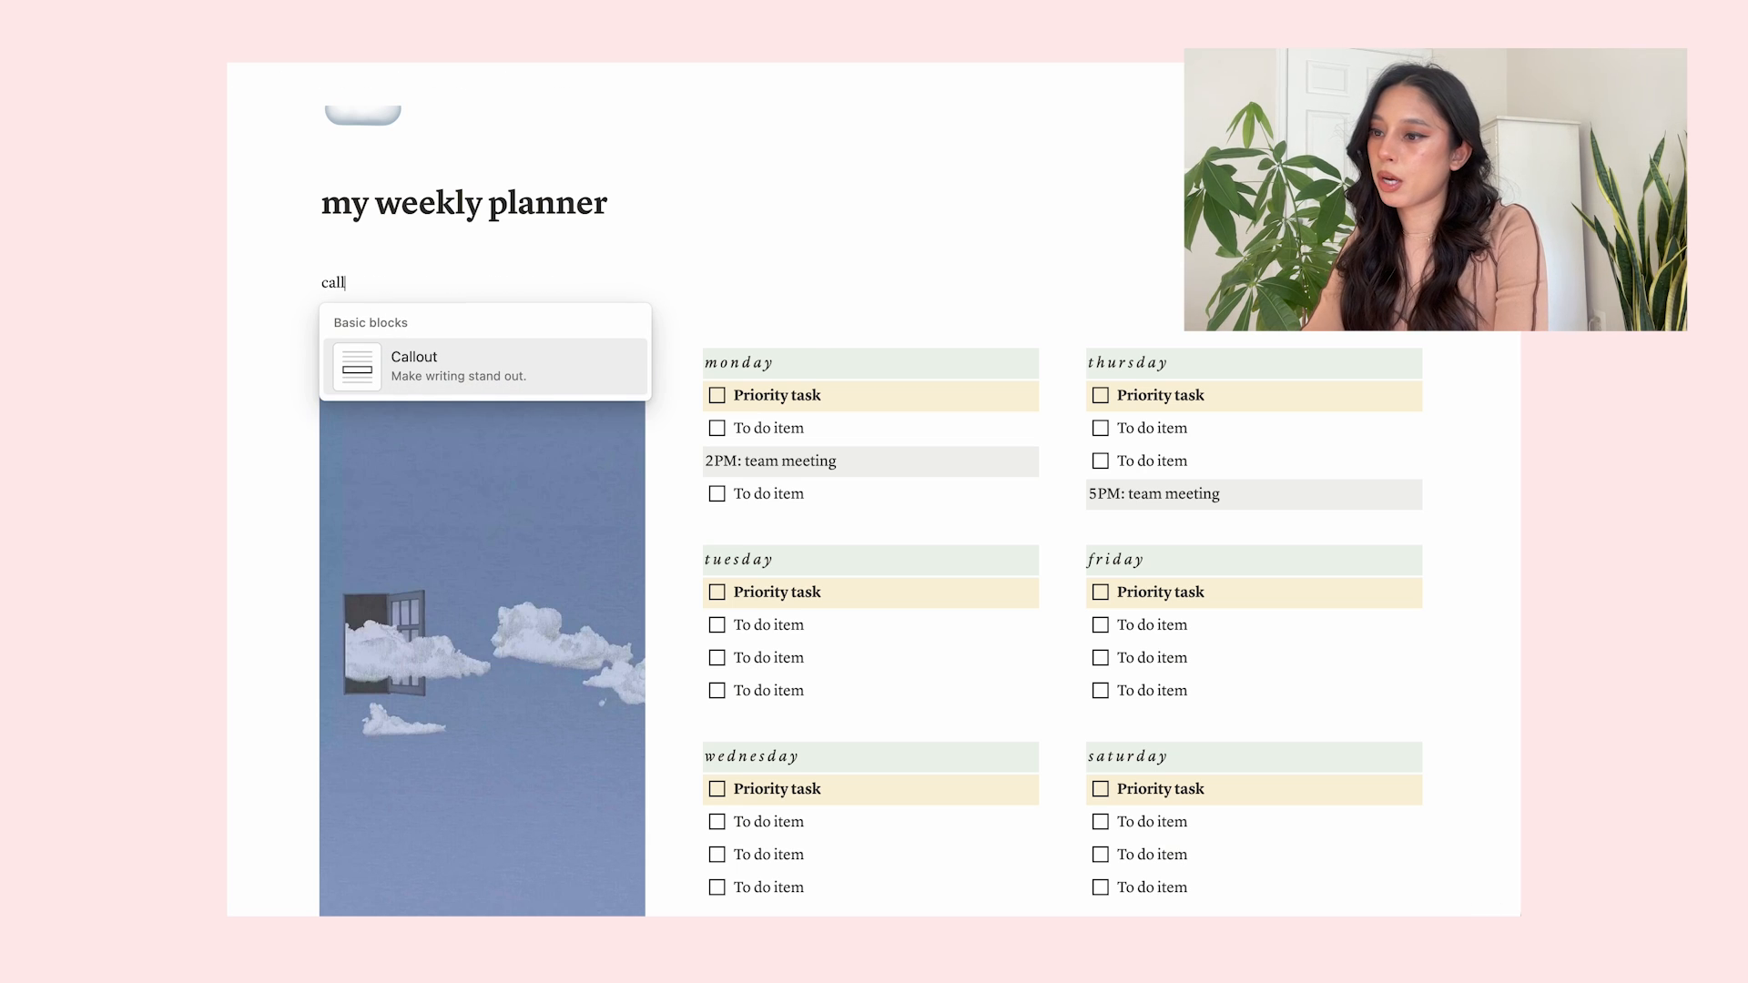
pyautogui.press('Return')
pyautogui.click(344, 300)
pyautogui.click(326, 337)
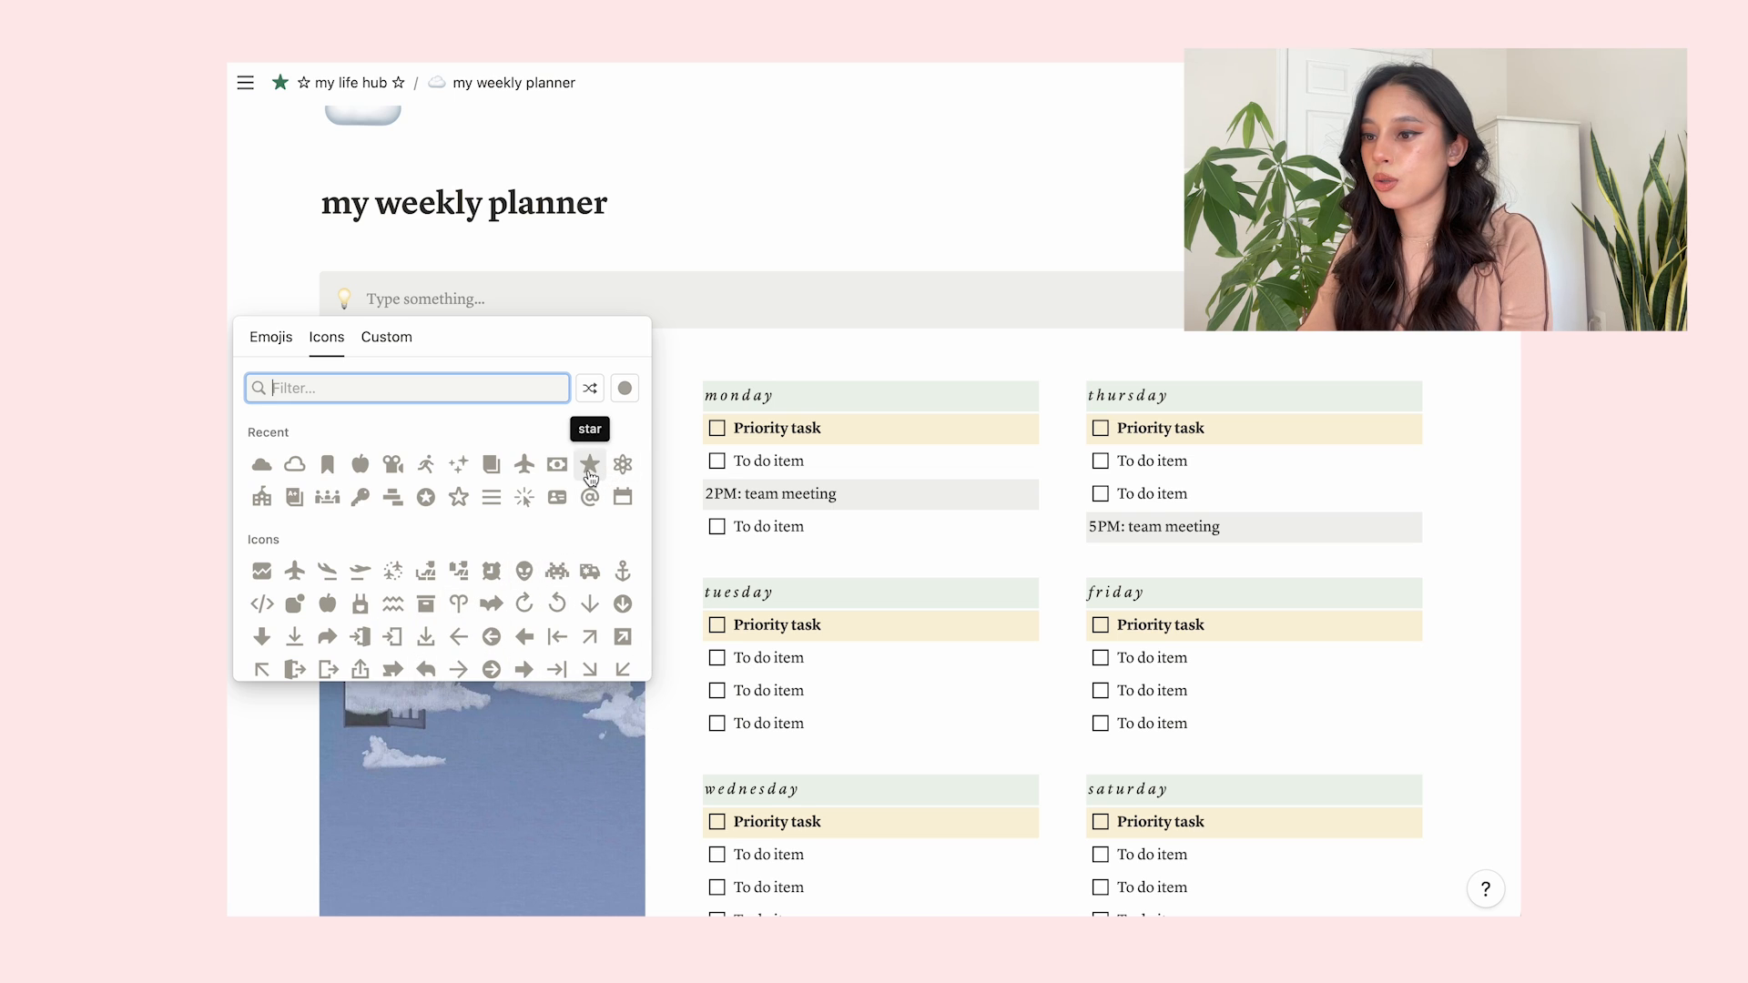
pyautogui.click(591, 466)
# - Give the star callout a yellow background
pyautogui.click(308, 286)
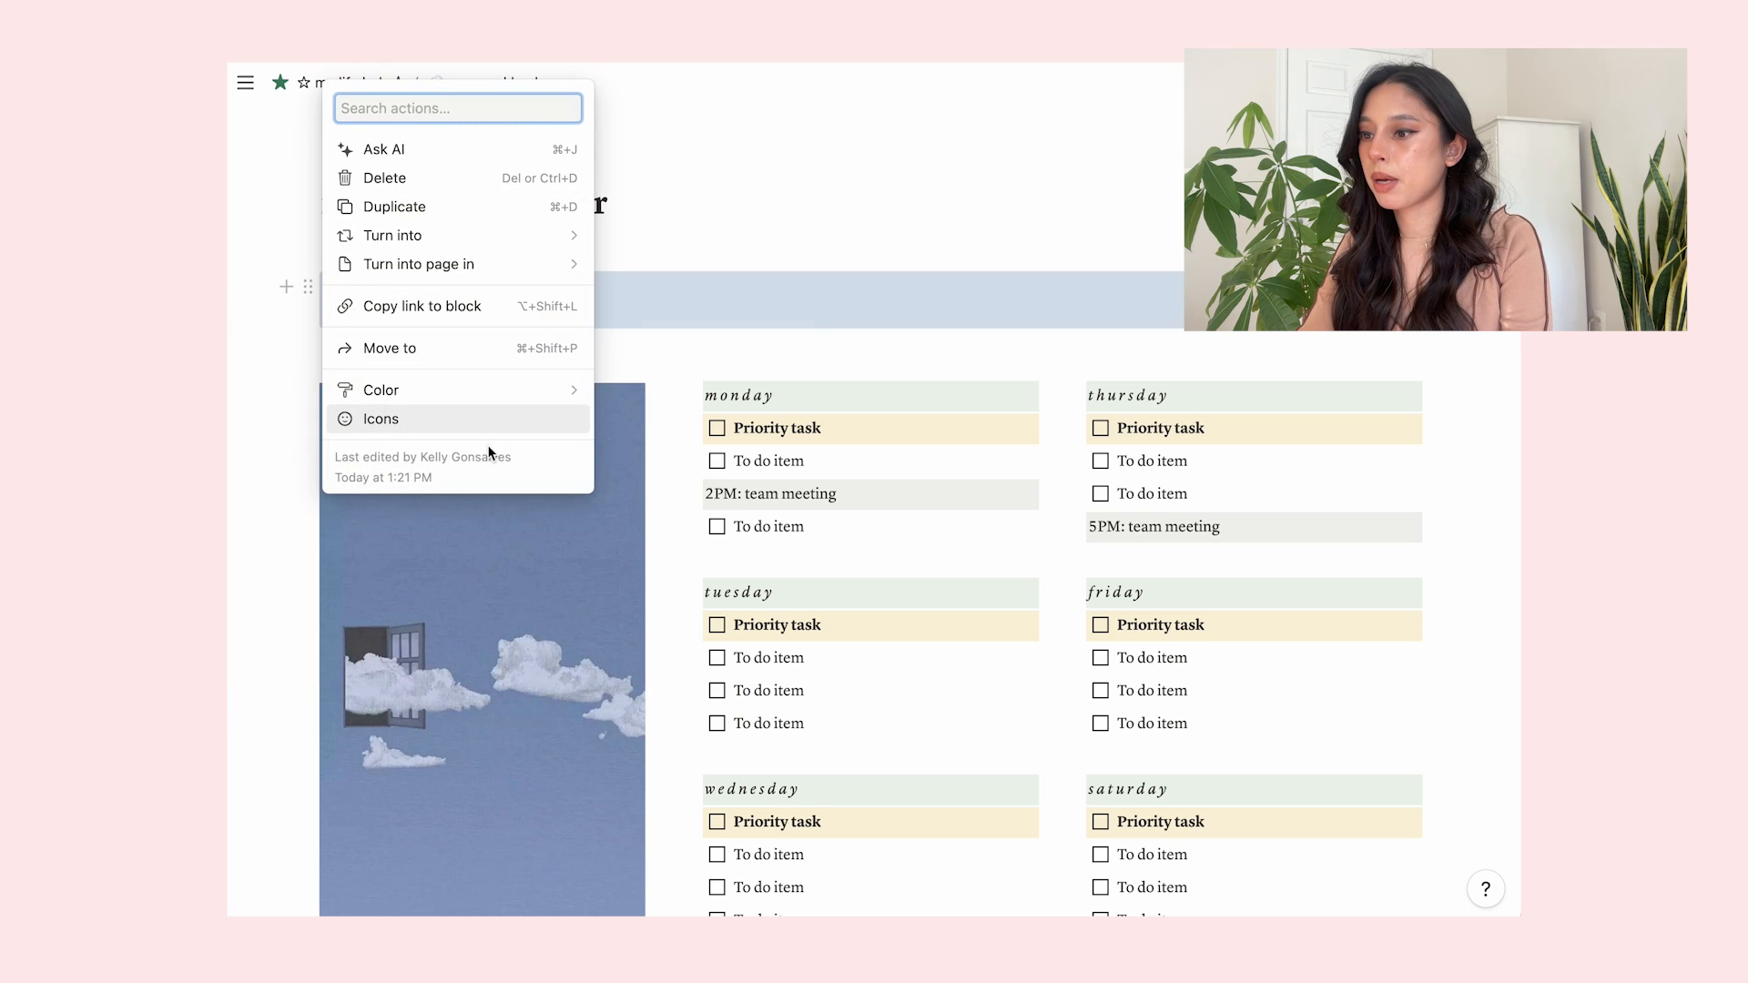
pyautogui.moveTo(550, 390)
pyautogui.click(699, 662)
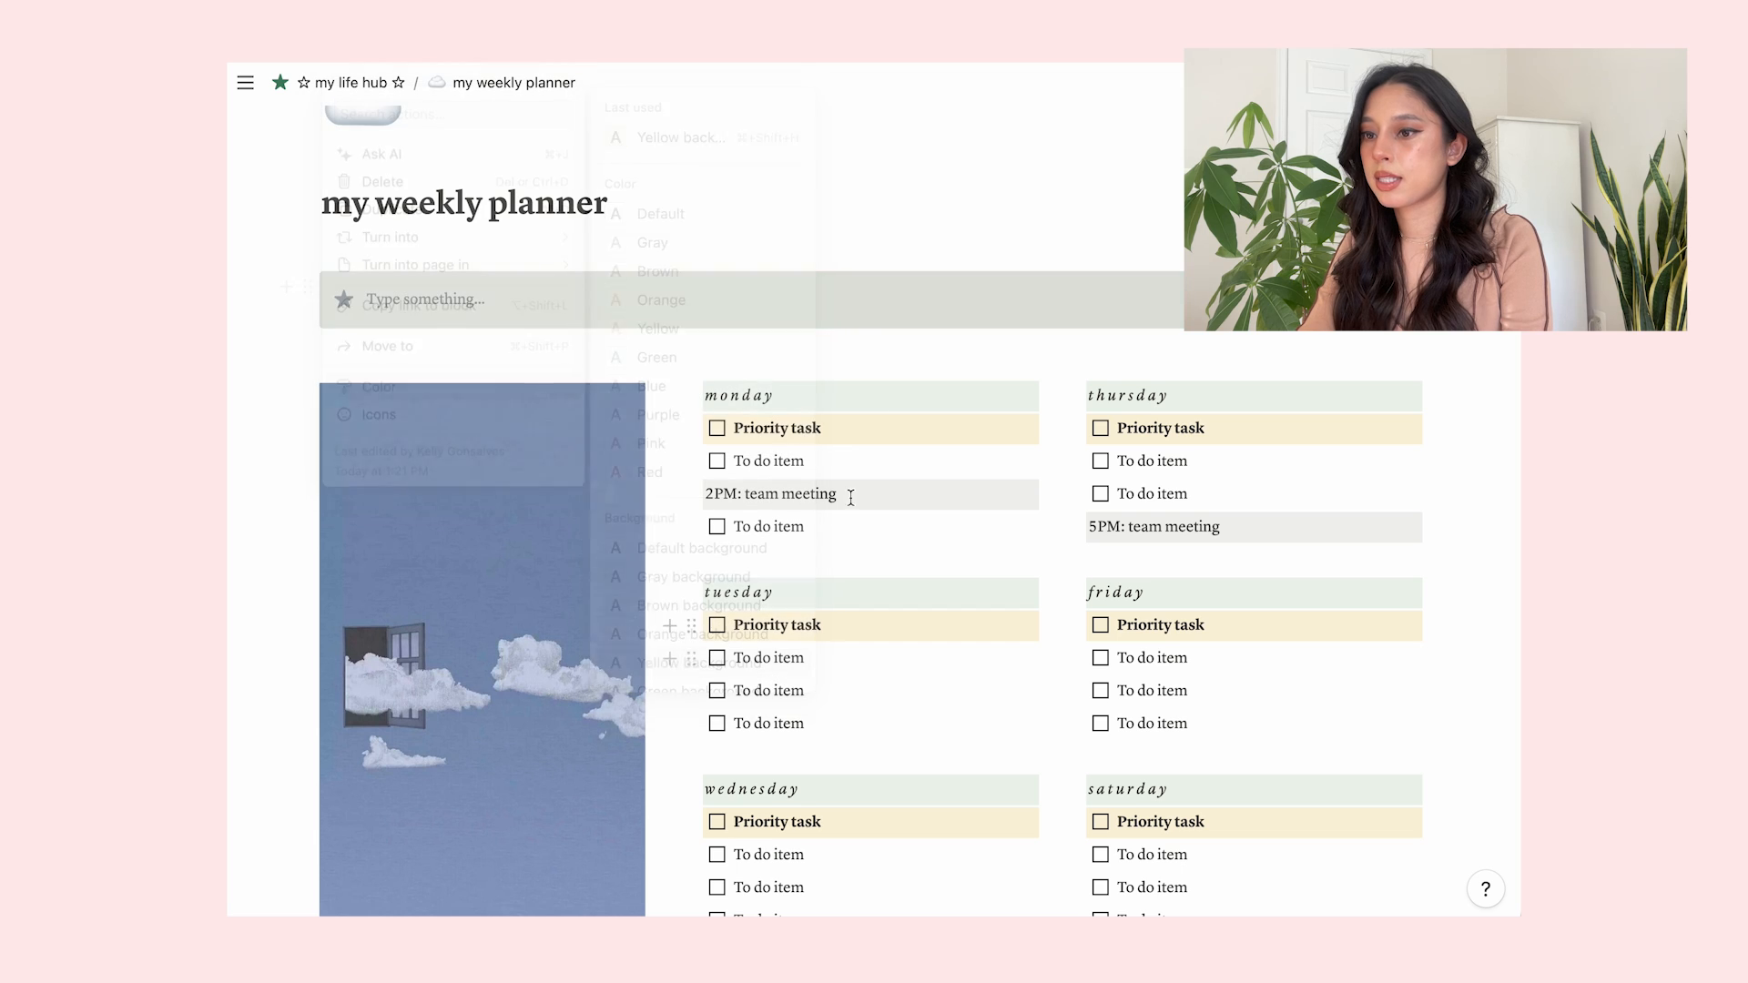
# - Write "this week's focus:" in the callout and add blank lines beneath it
pyautogui.click(769, 277)
pyautogui.write("this week's")
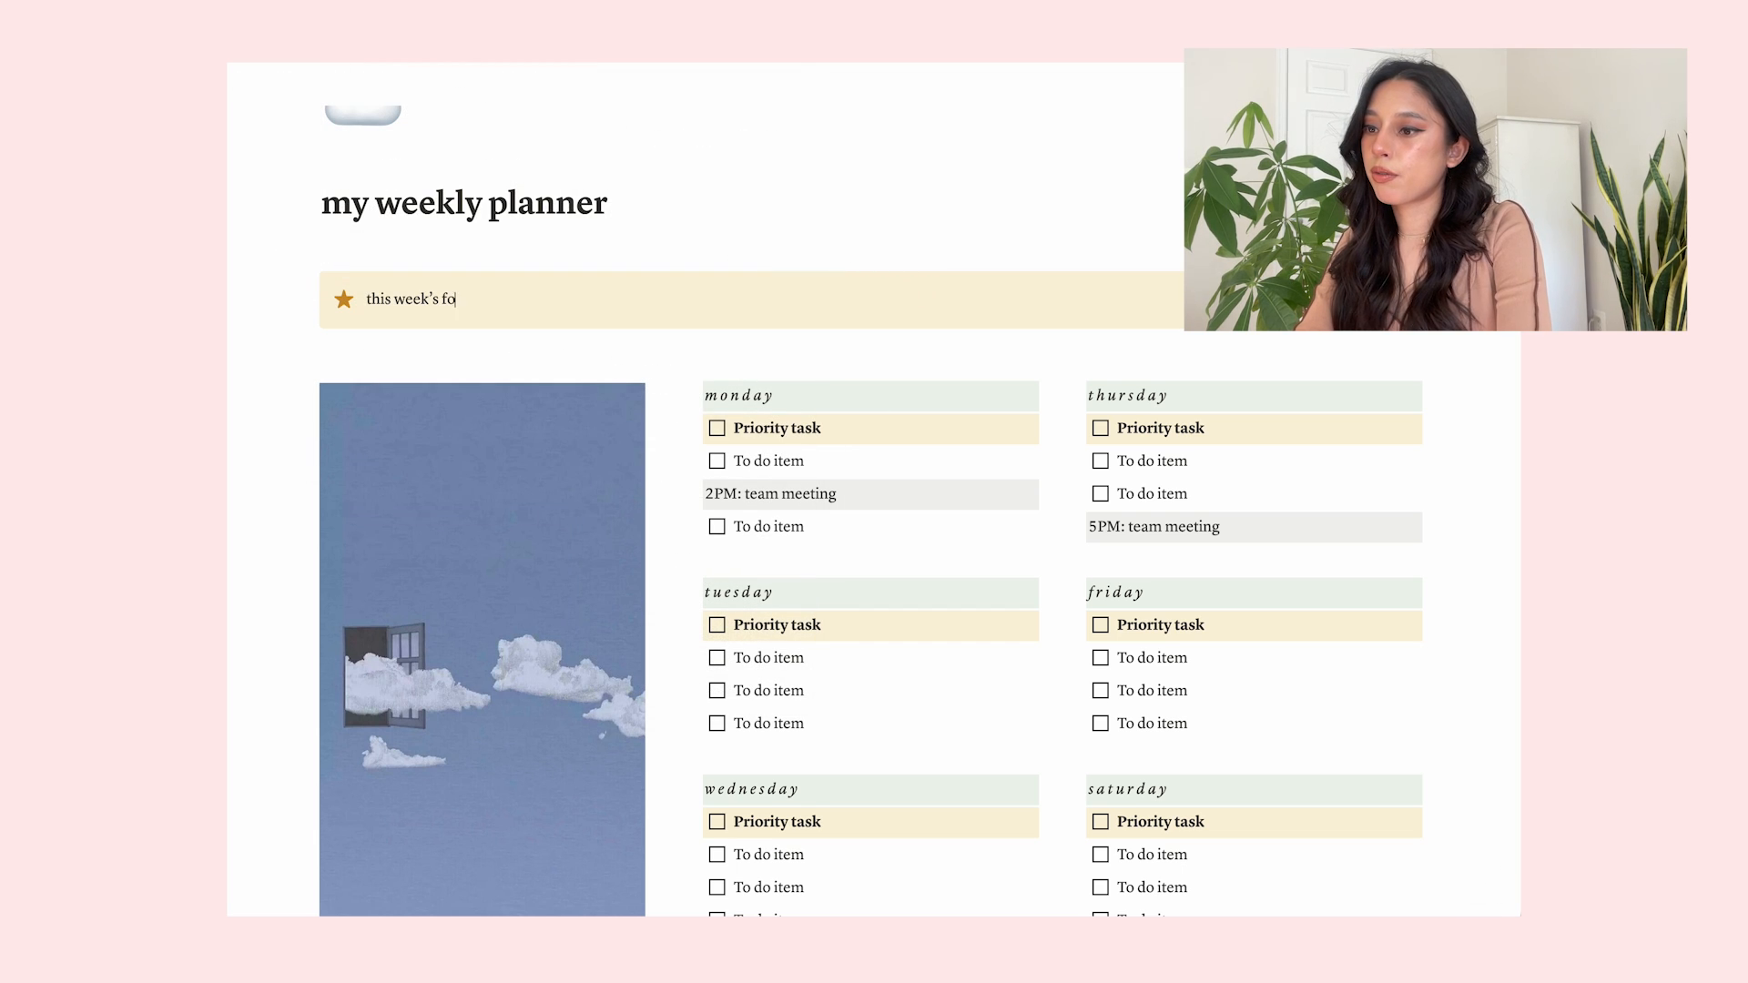
pyautogui.write(' focus..')
pyautogui.press('BackSpace')
pyautogui.press('BackSpace')
pyautogui.write(':')
pyautogui.press('Return')
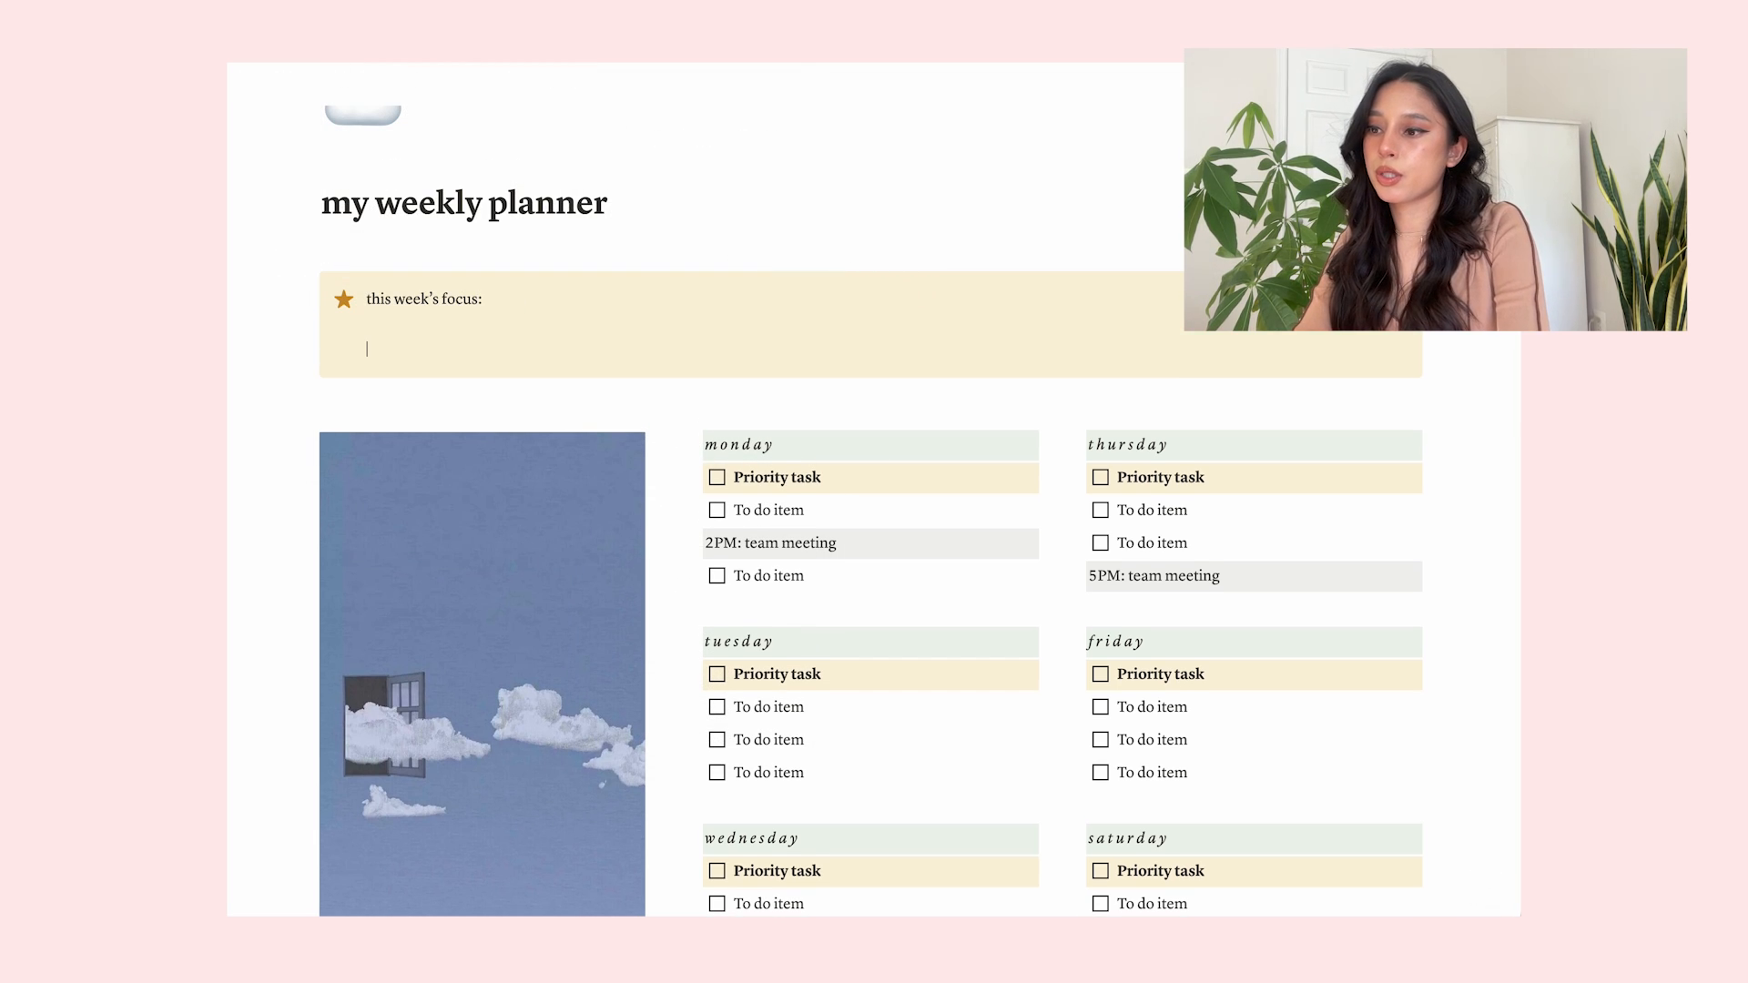
pyautogui.press('Return')
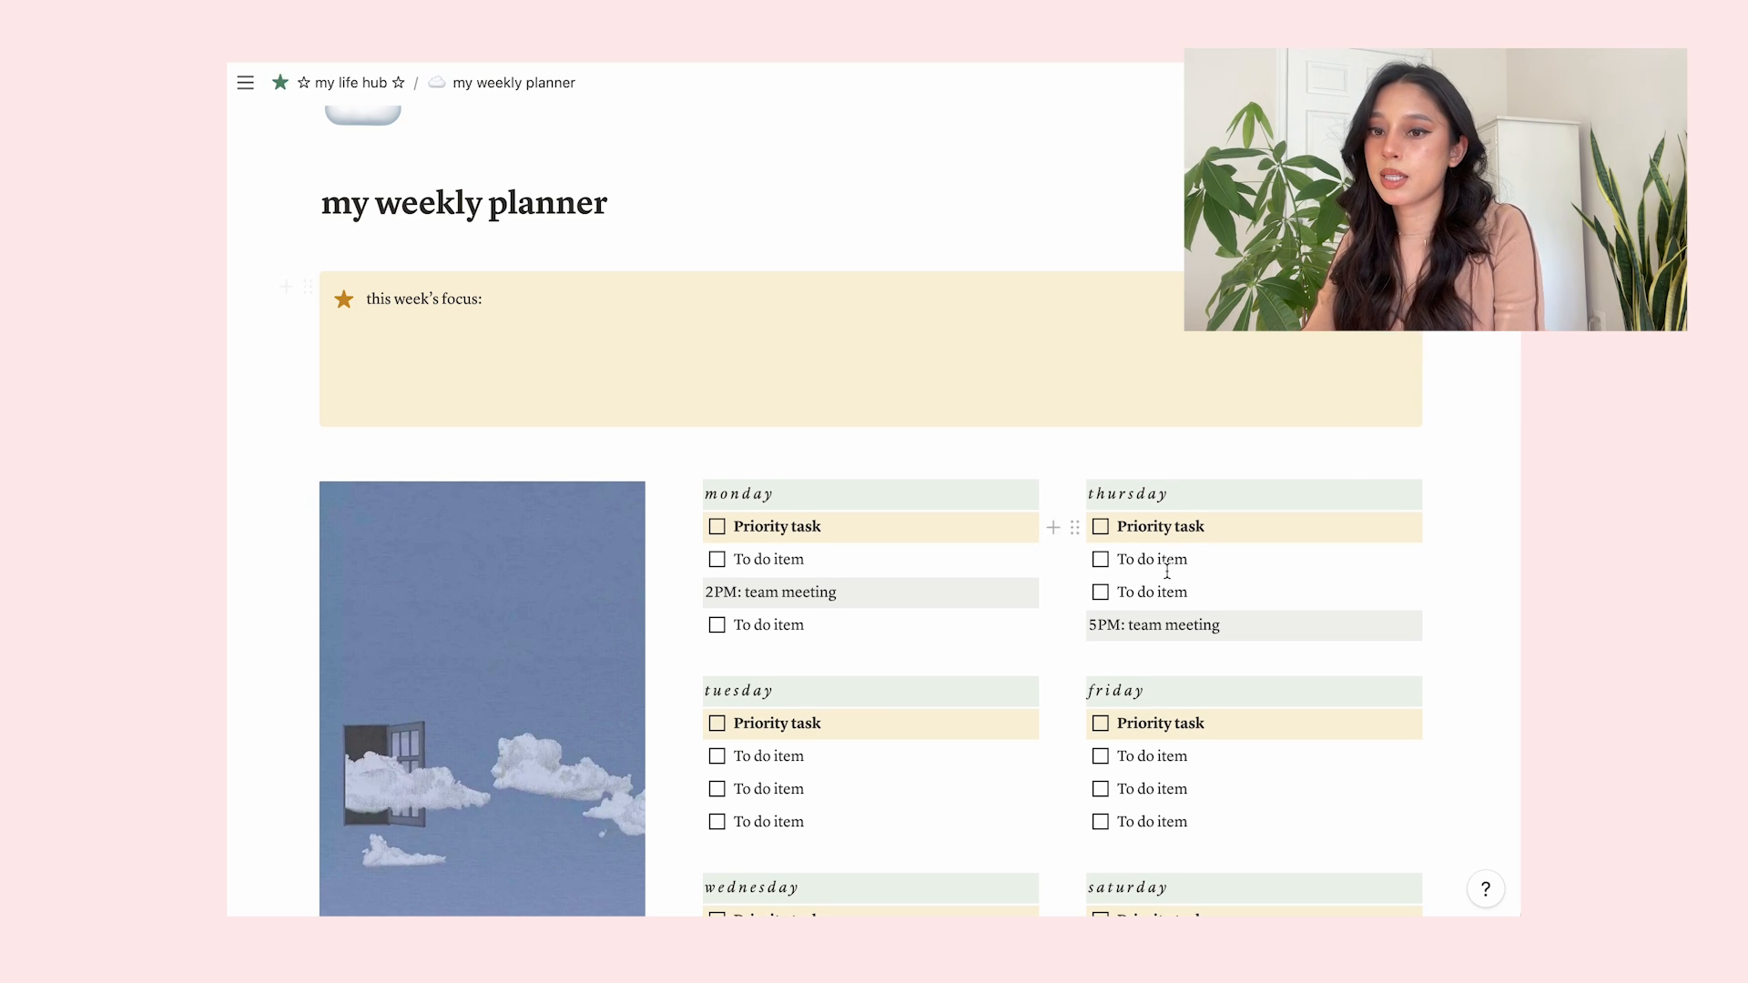
# - Duplicate the yellow "this week's focus:" callout and place the copy beside the original as a second column
pyautogui.click(308, 288)
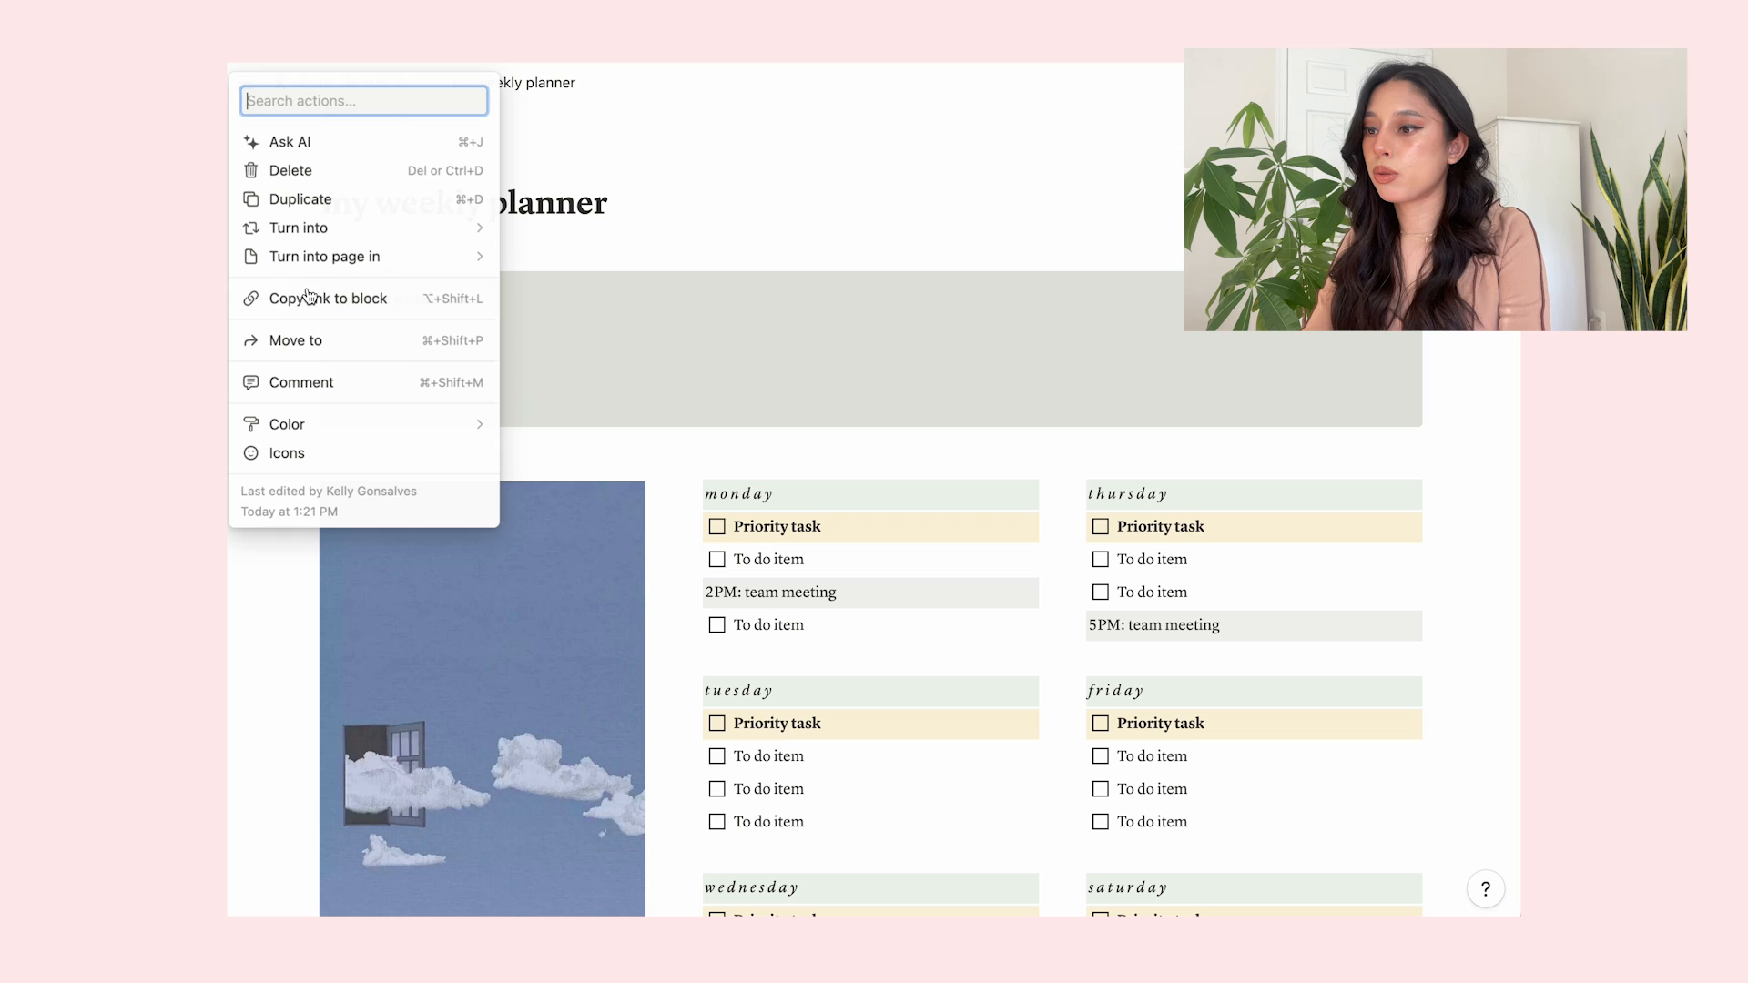
pyautogui.click(309, 196)
pyautogui.press('Escape')
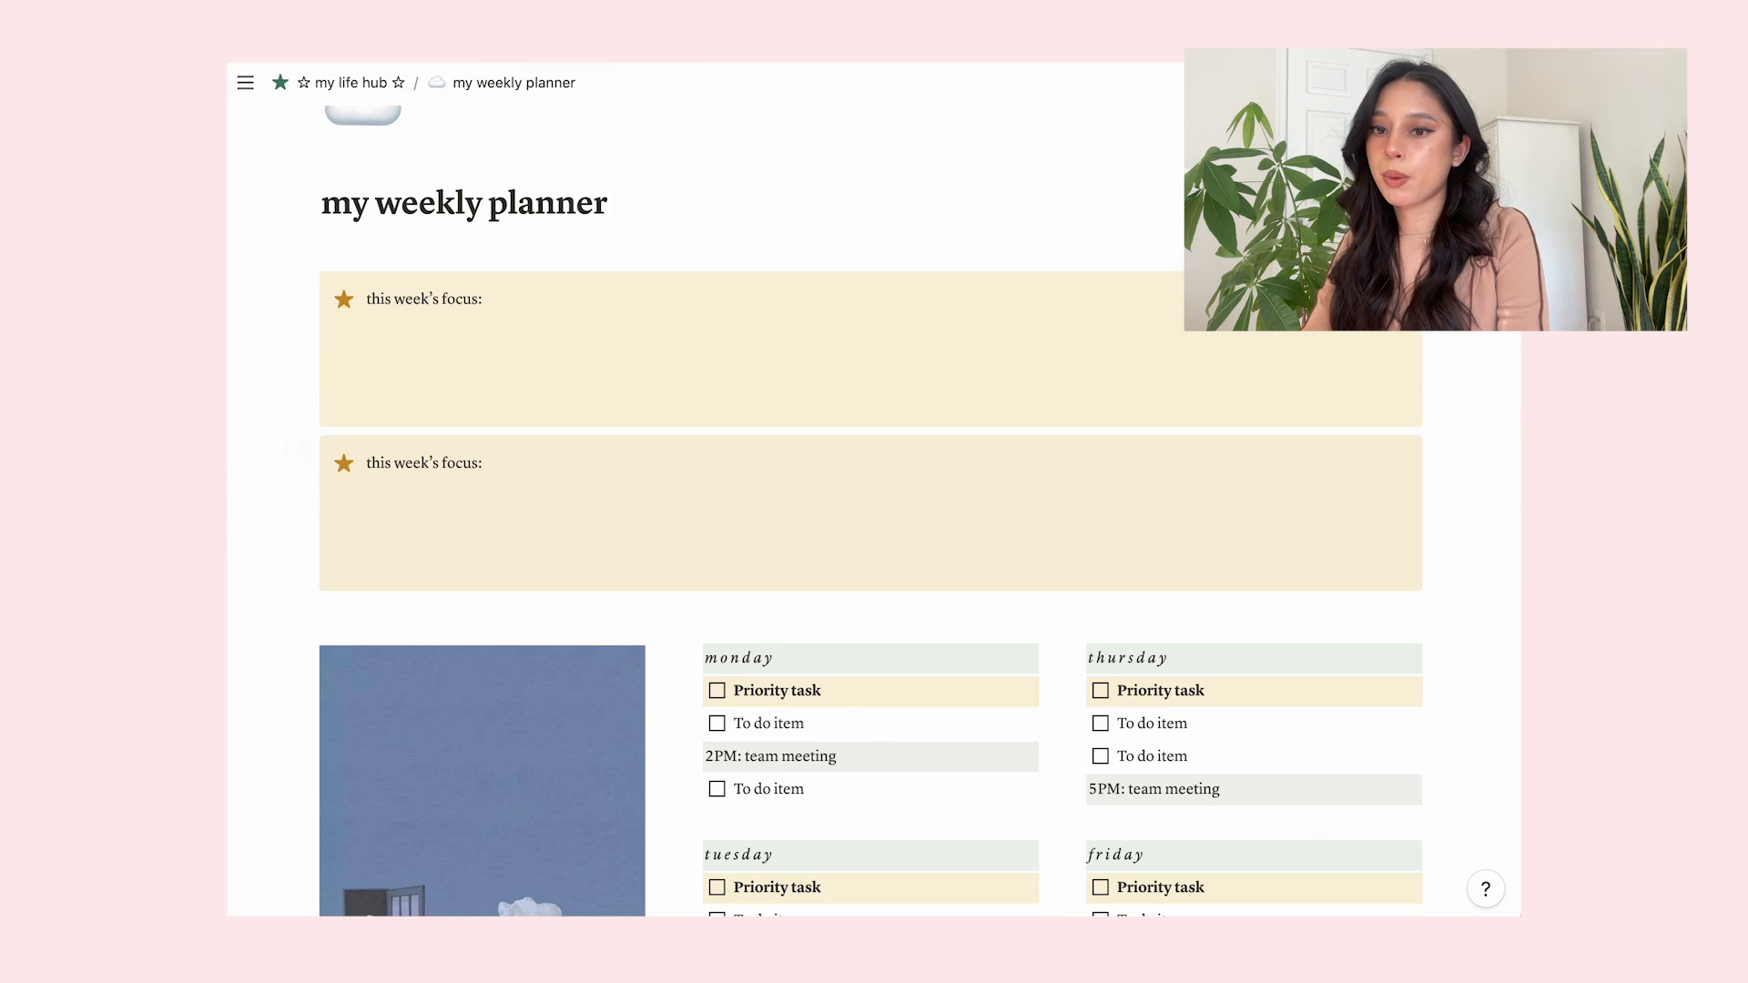
pyautogui.moveTo(1451, 346); pyautogui.dragTo(1451, 346)
pyautogui.click(1045, 314)
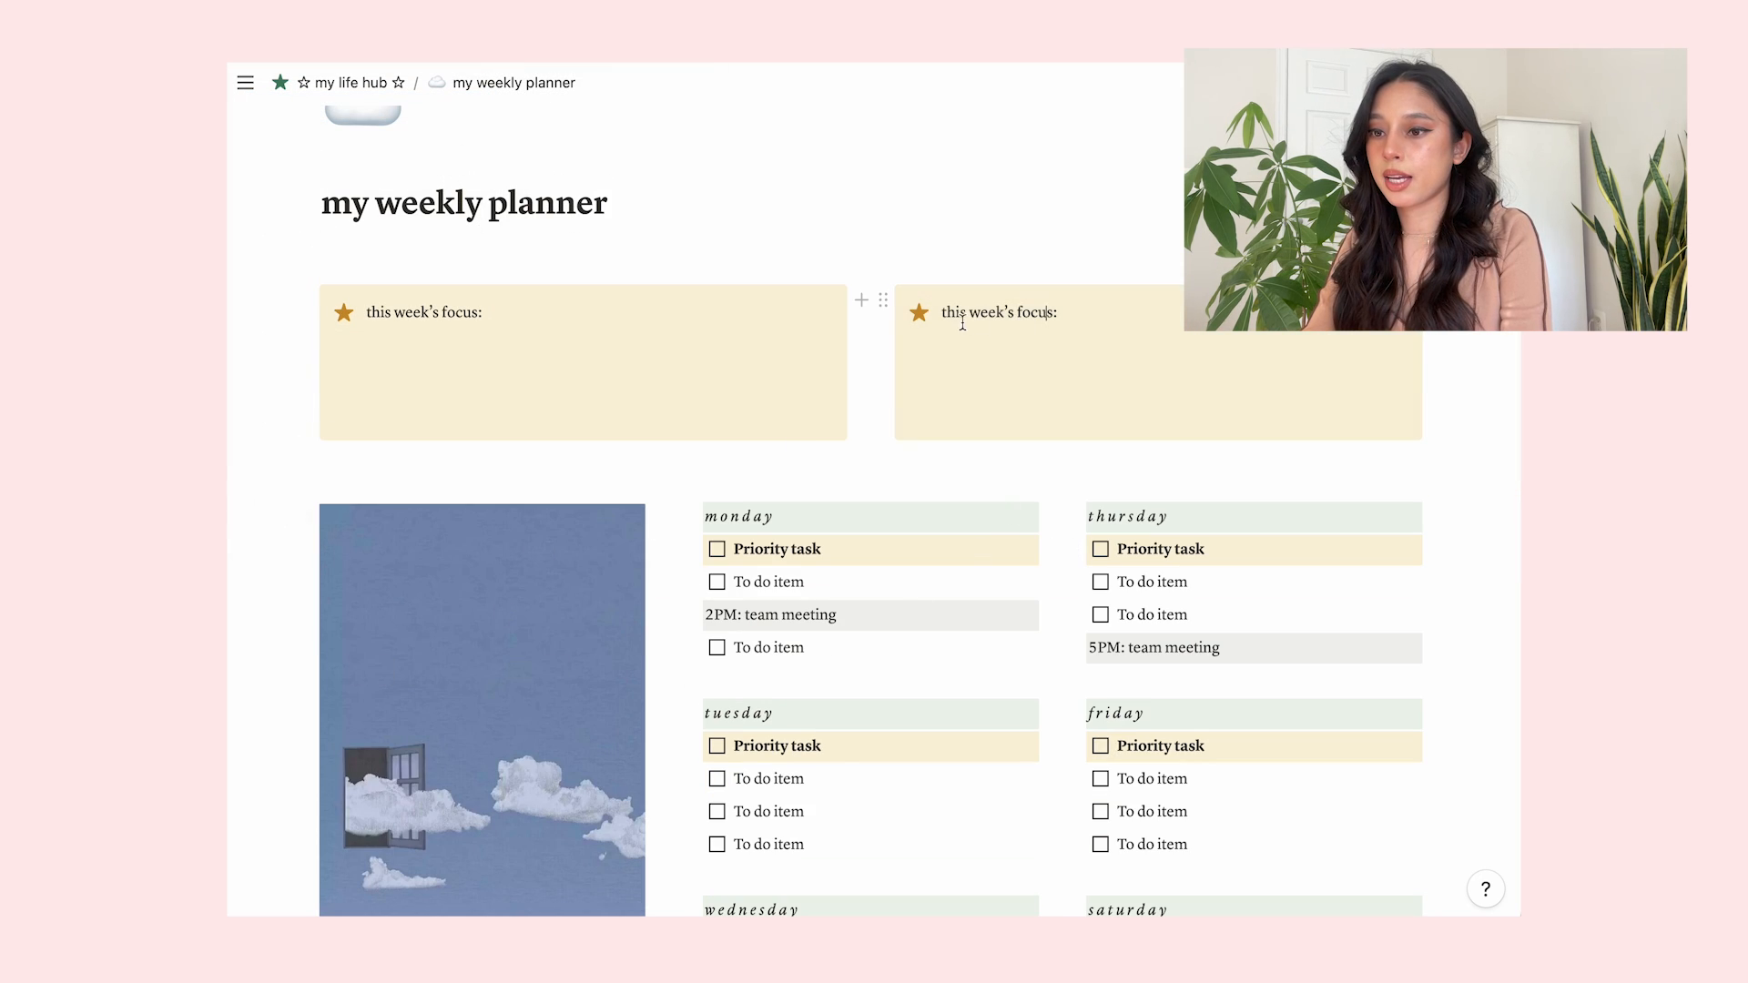
# - Give the duplicated focus callout in the second column a green background
pyautogui.click(883, 303)
pyautogui.moveTo(801, 425)
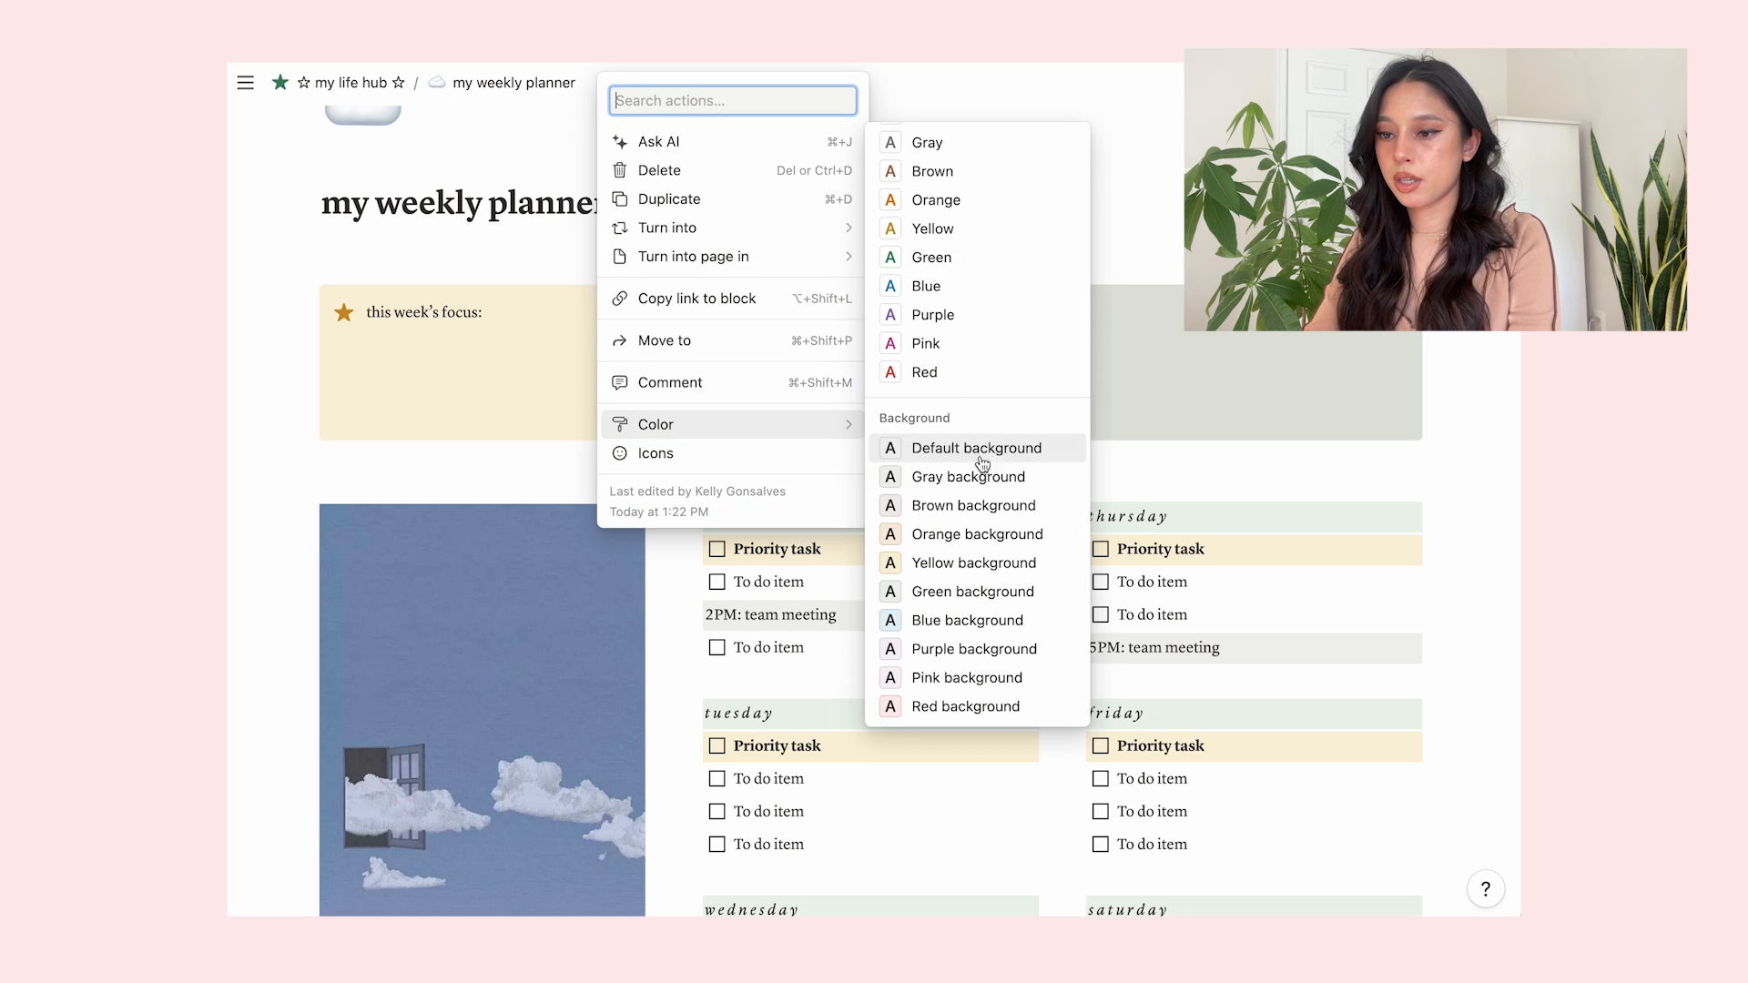
pyautogui.click(942, 601)
# - Replace the green callout's heading with "affirmation for the week:"
pyautogui.tripleClick(979, 329)
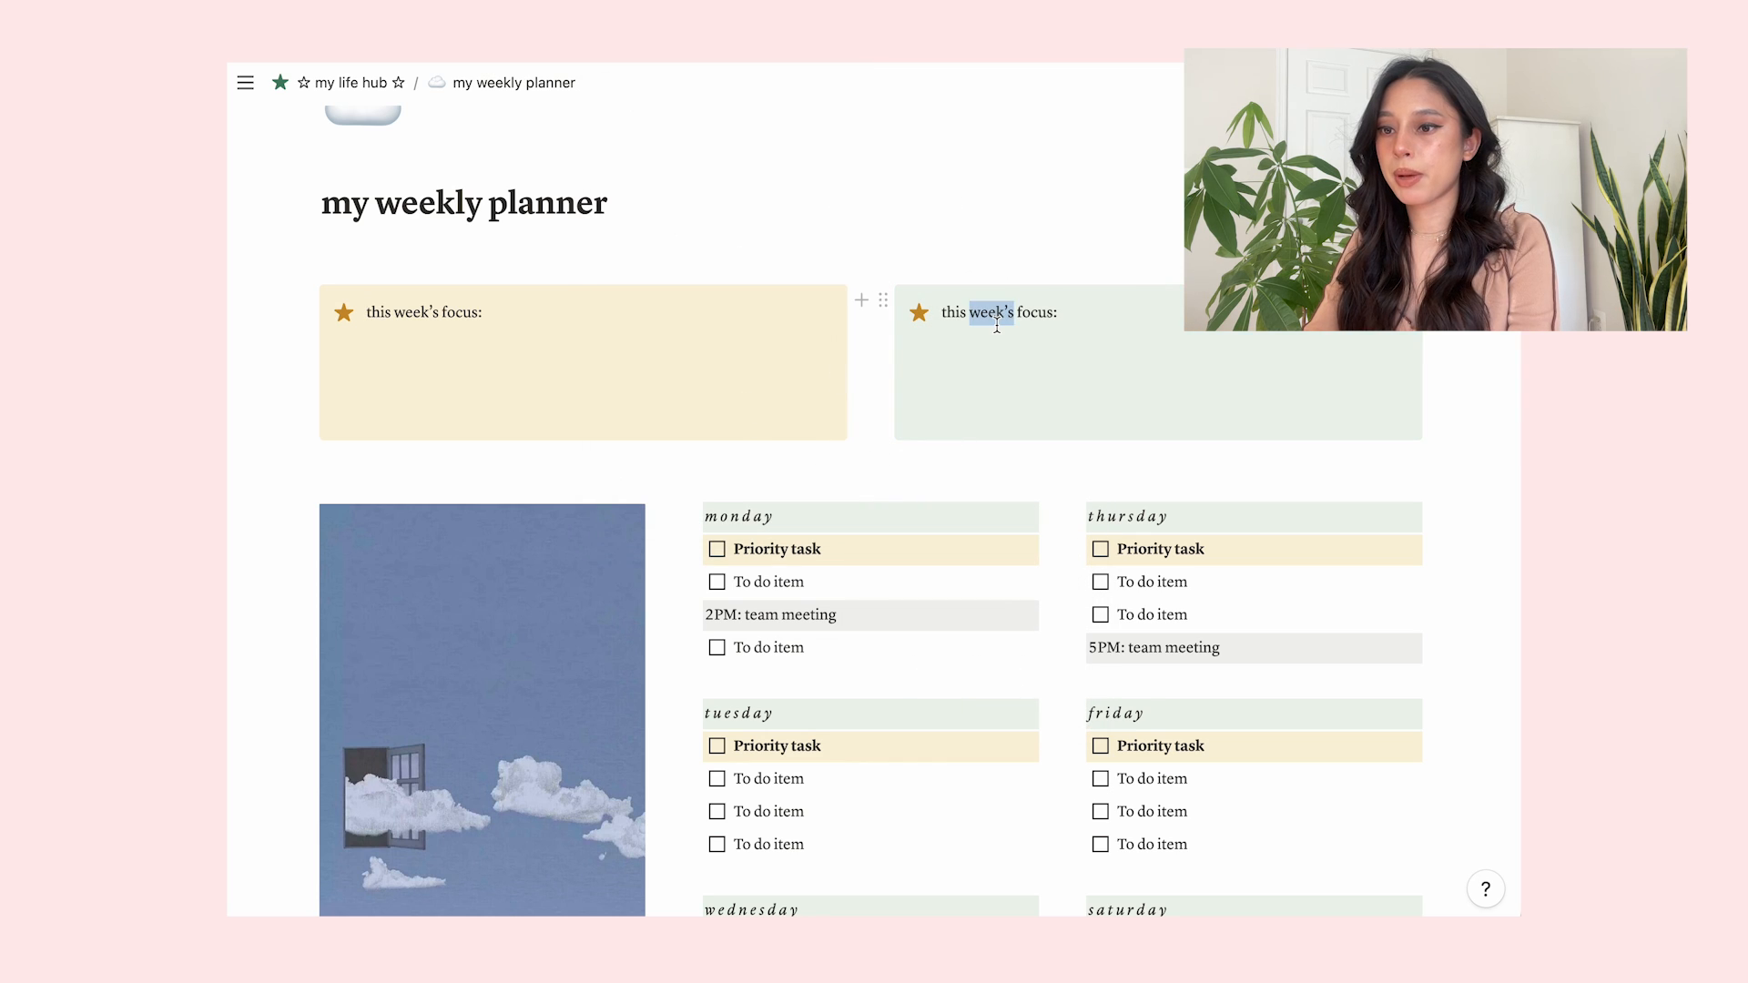
pyautogui.write('affirmations')
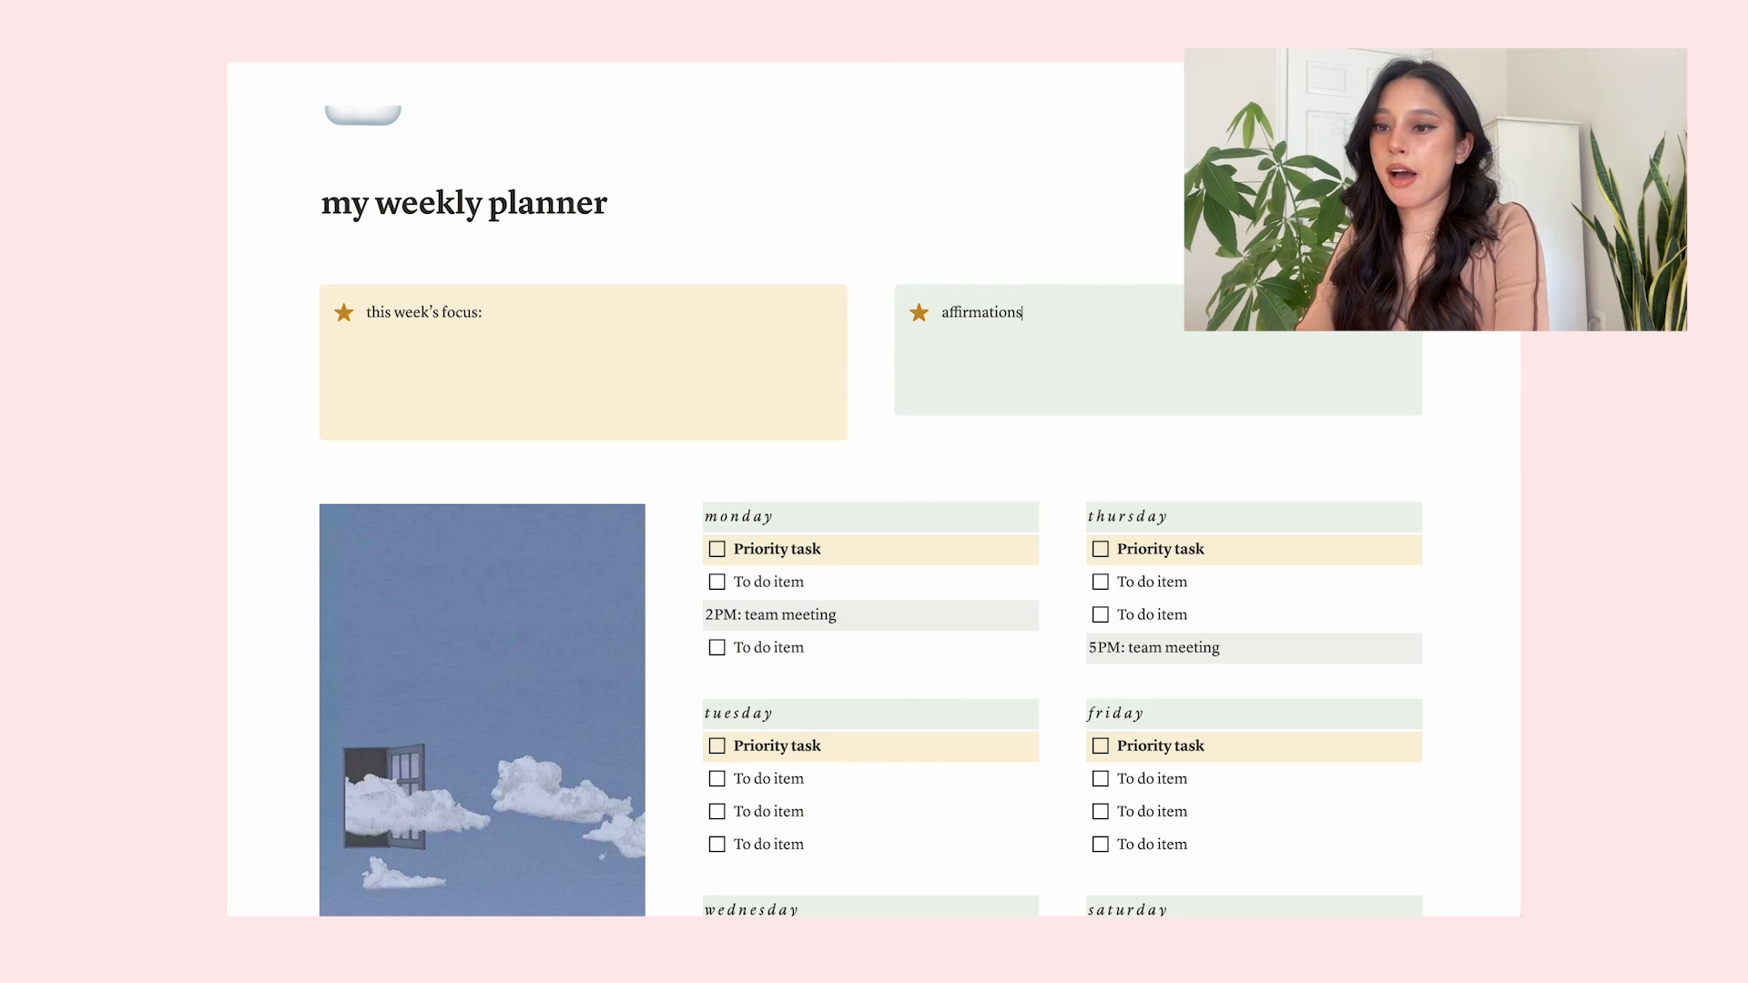
pyautogui.press('Escape')
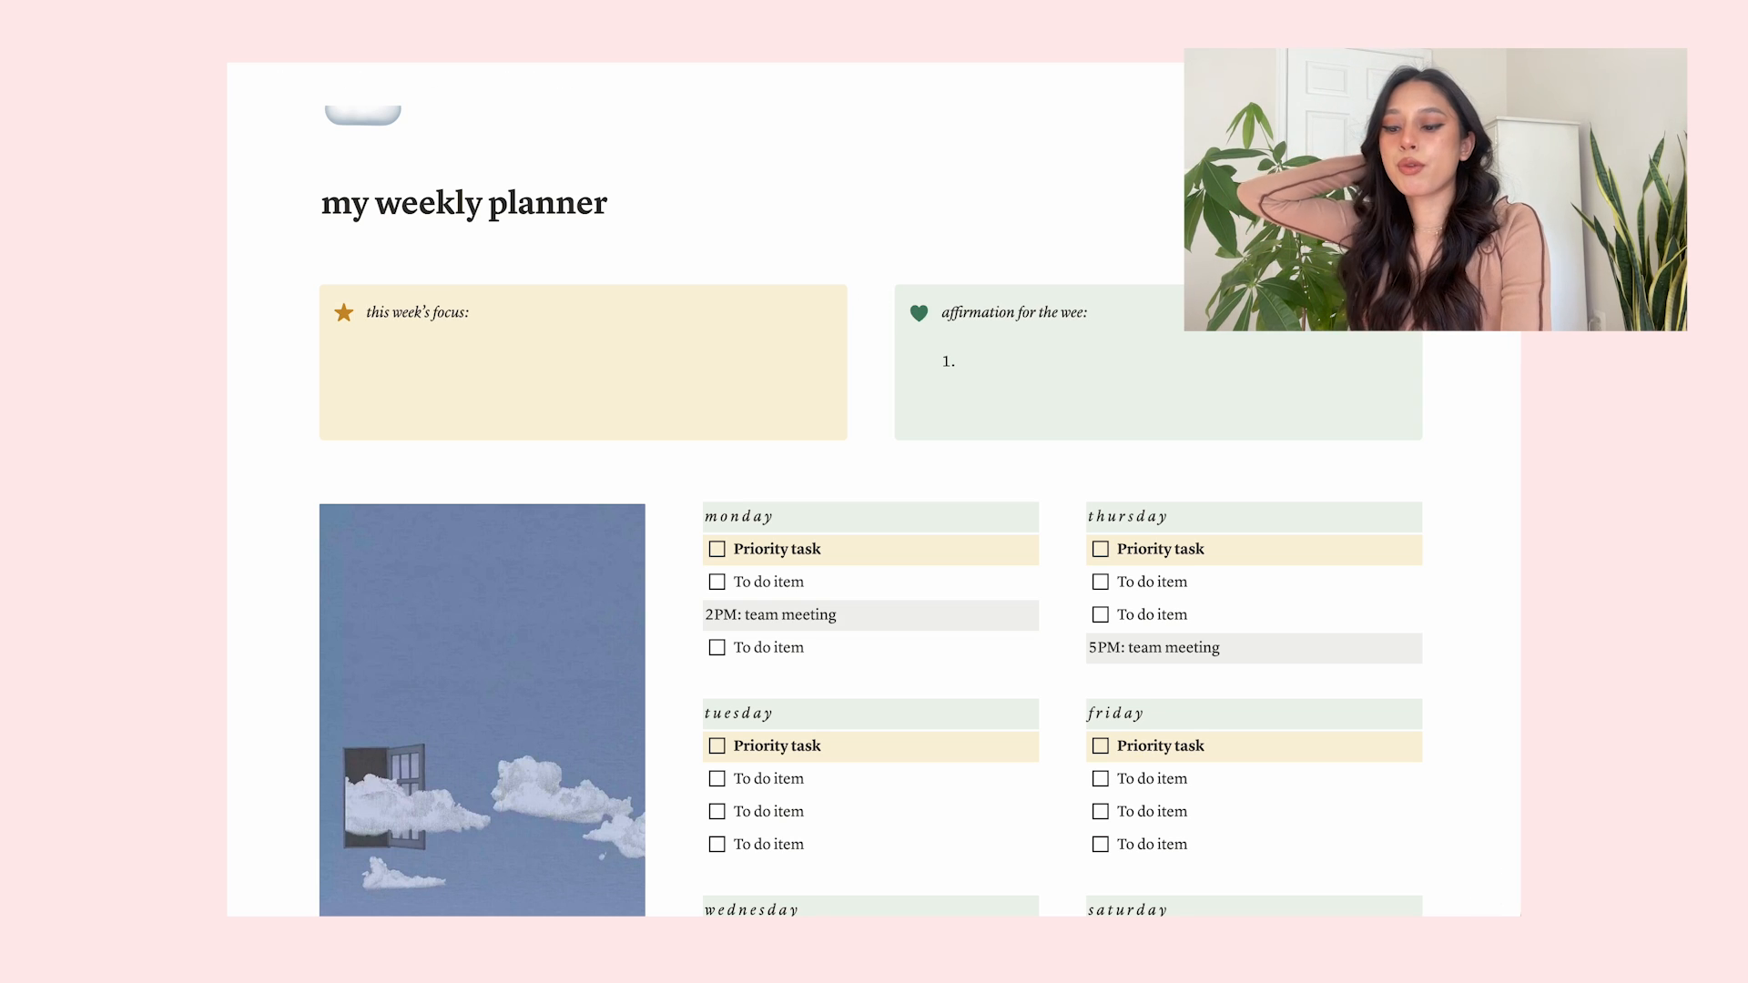
pyautogui.write('k')
# - Remove the empty numbered item under the affirmation heading and write "Slow progress is still progress." there
pyautogui.tripleClick(1002, 365)
pyautogui.press('BackSpace')
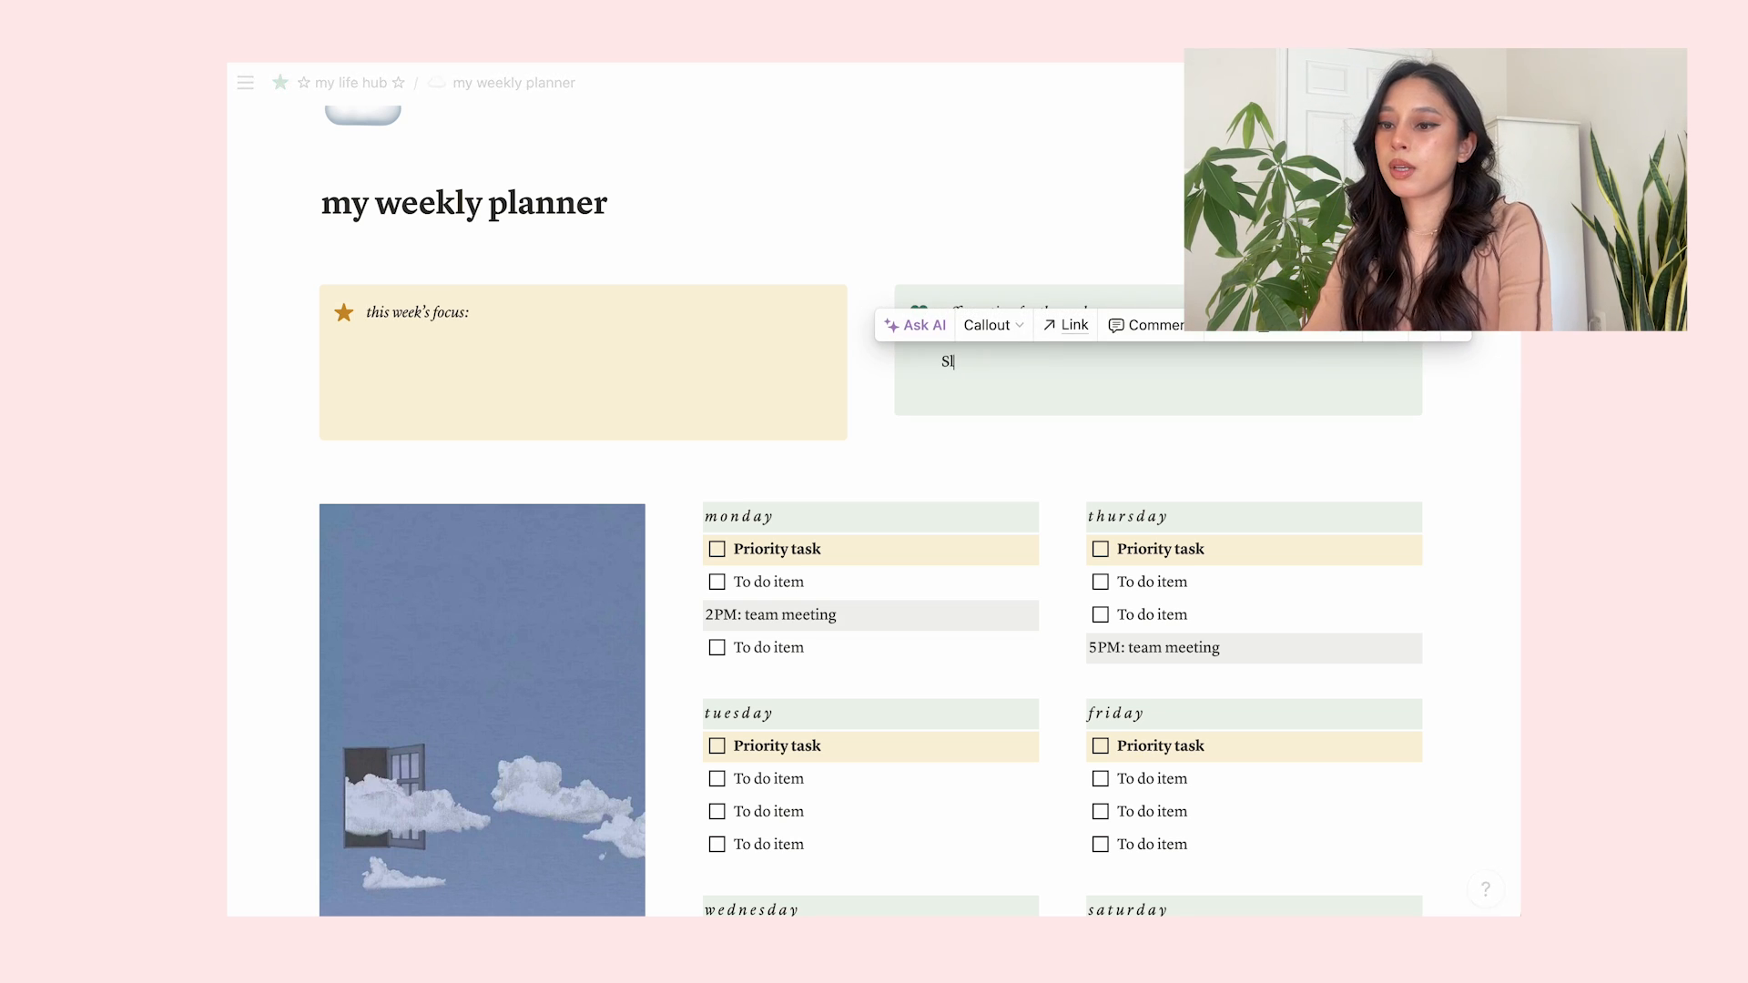
pyautogui.write('Slow progress is still progress.')
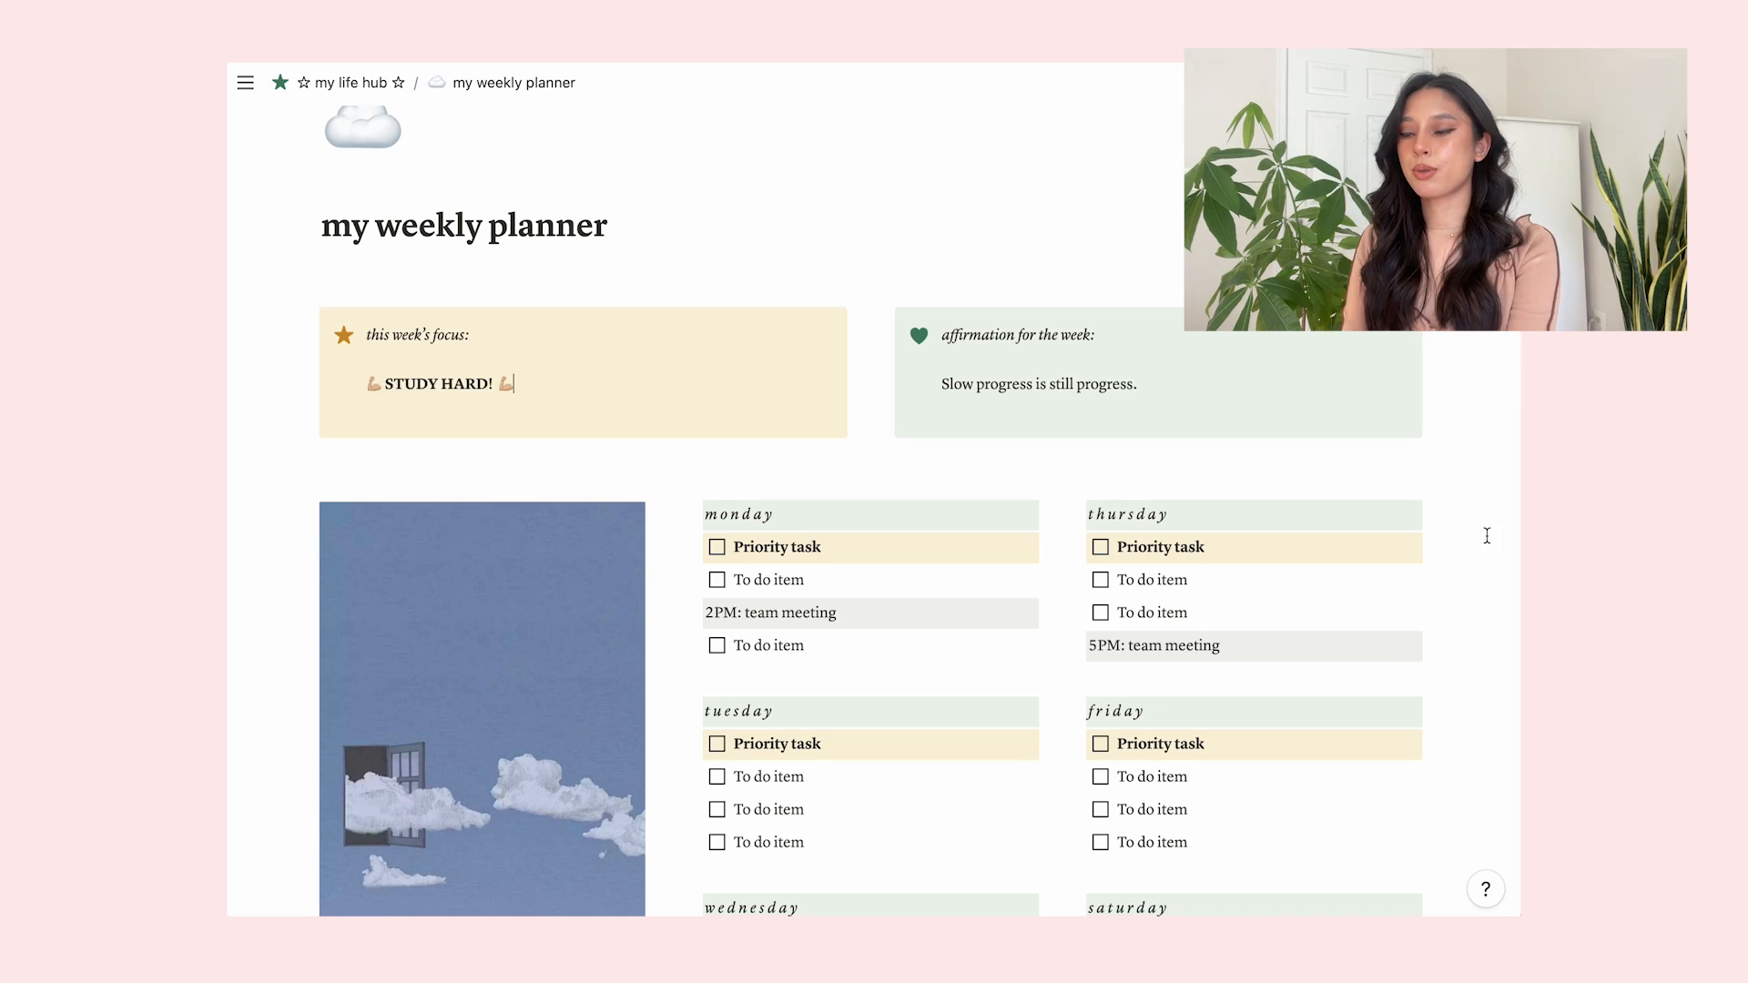
pyautogui.scroll(-3, 1487, 536)
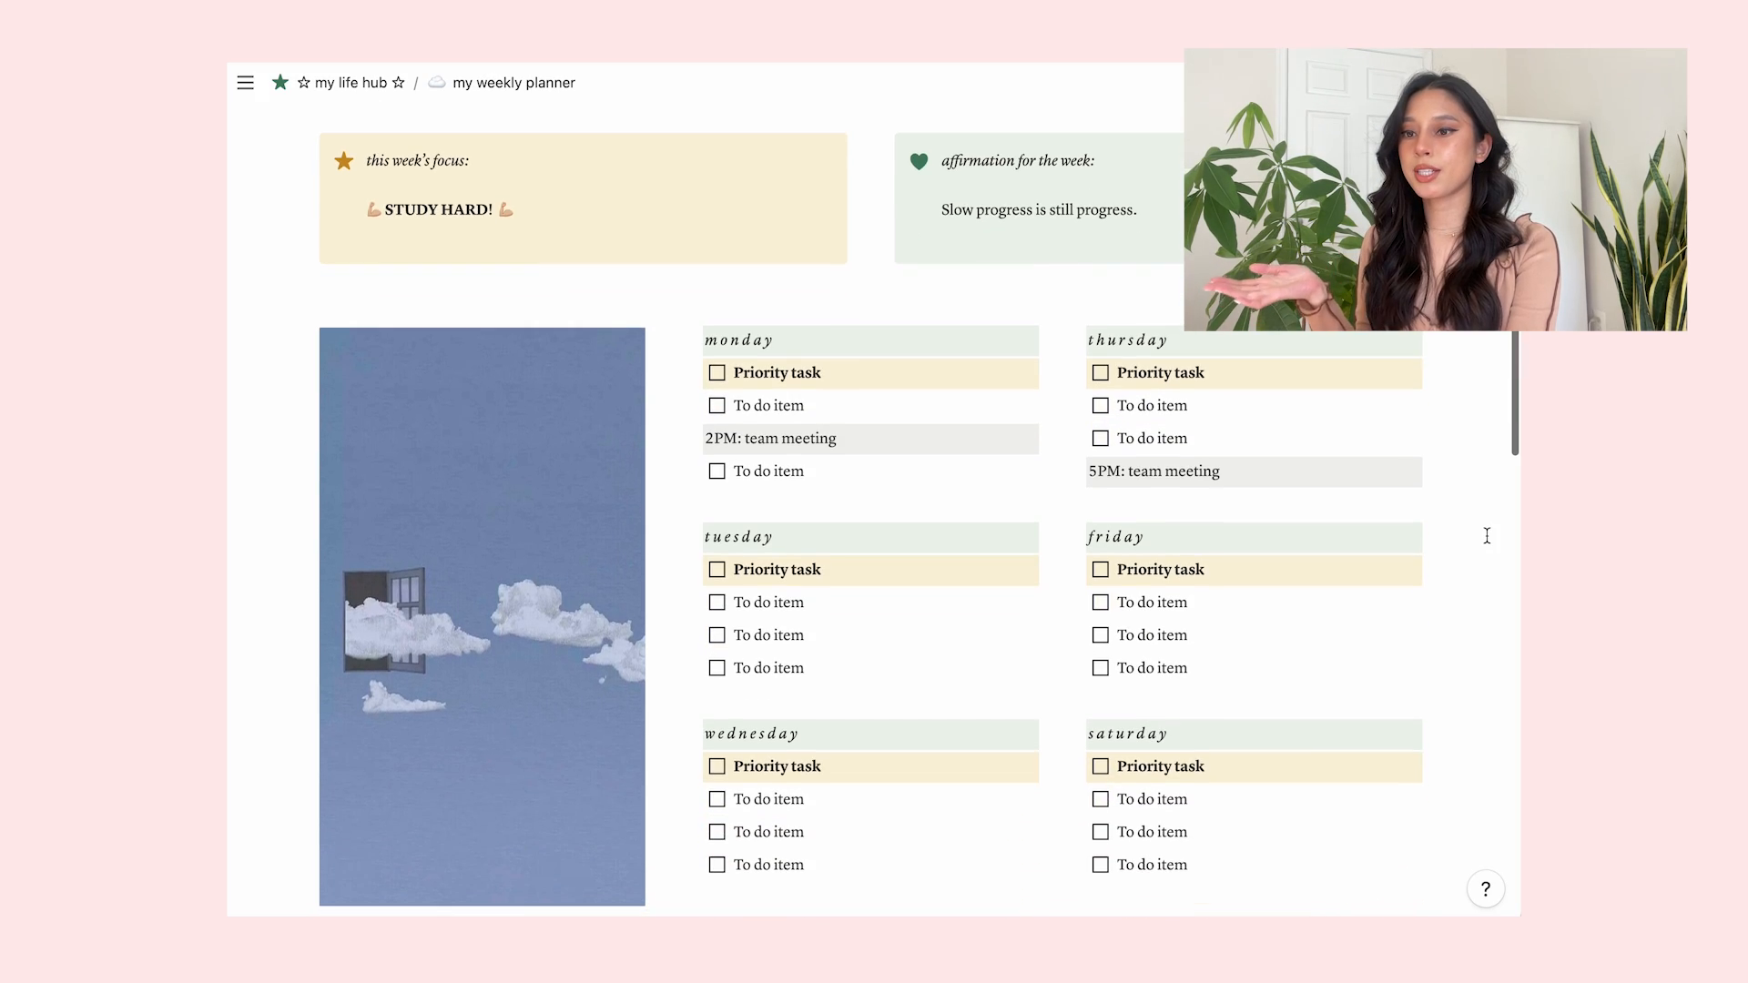
pyautogui.scroll(3, 1486, 535)
pyautogui.scroll(-3, 1487, 535)
pyautogui.scroll(4, 1487, 535)
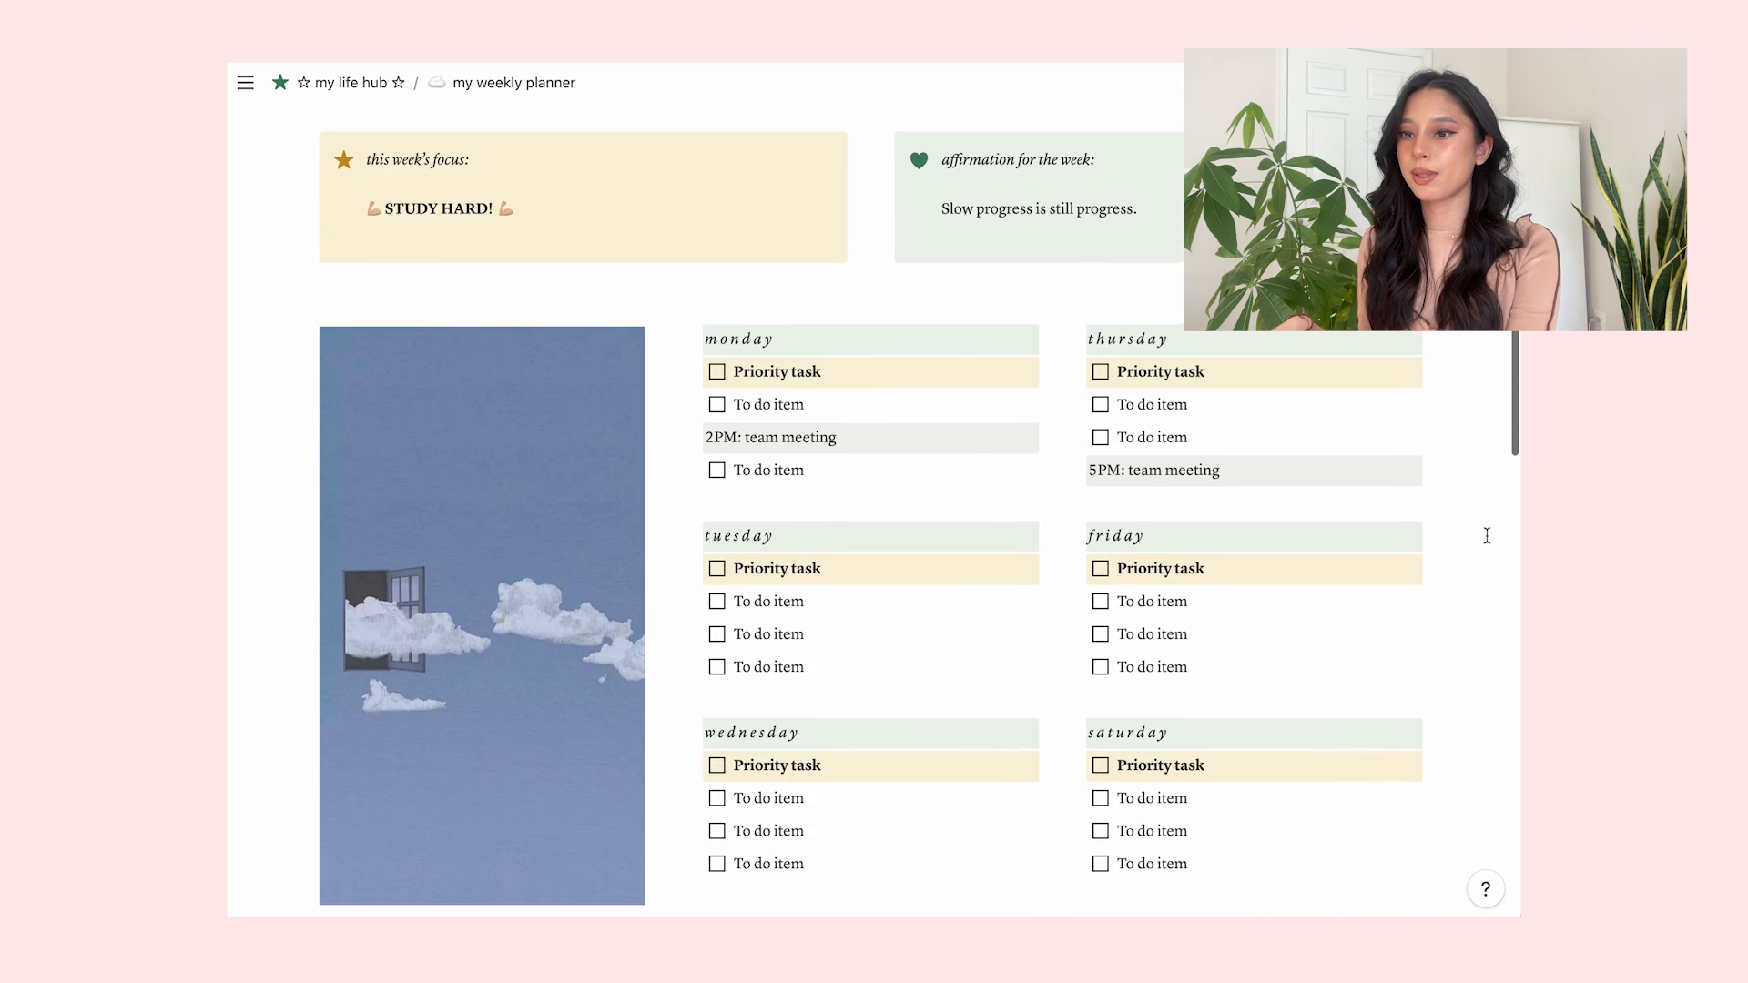
pyautogui.scroll(-3, 1486, 535)
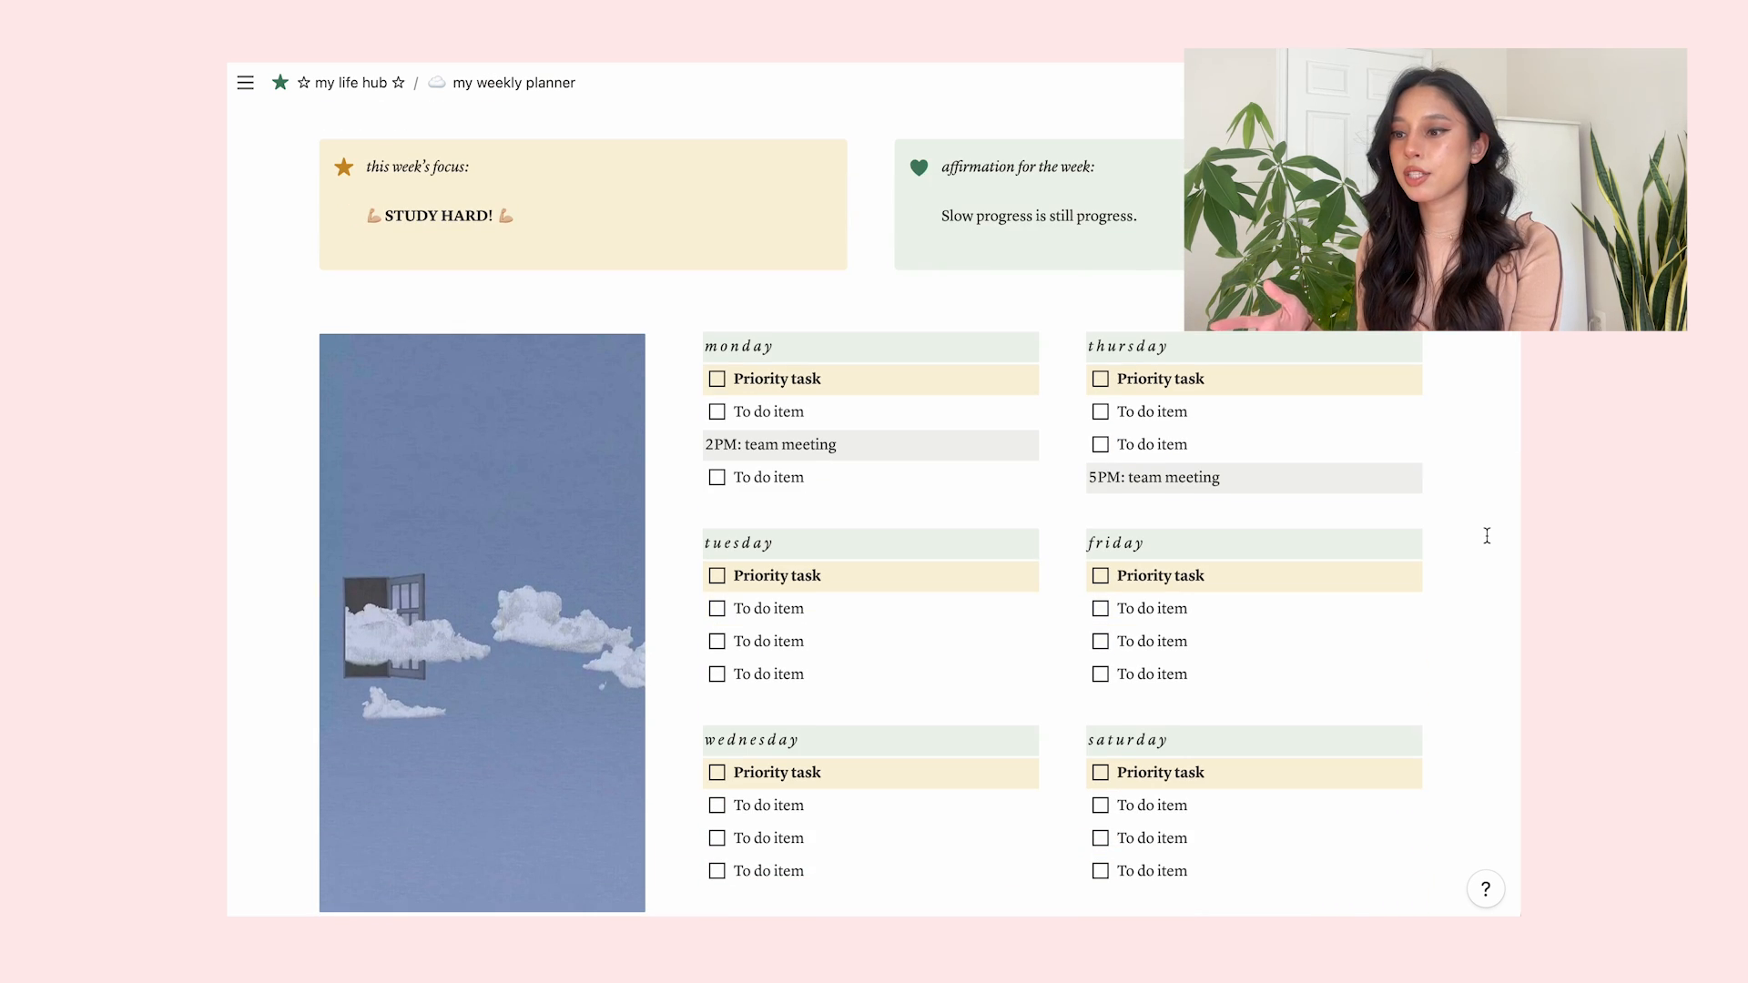
# - Move the January 2024 calendar widget from the end of the page up between the focus and affirmation callouts
pyautogui.scroll(-2, 1487, 535)
pyautogui.scroll(-6, 1487, 535)
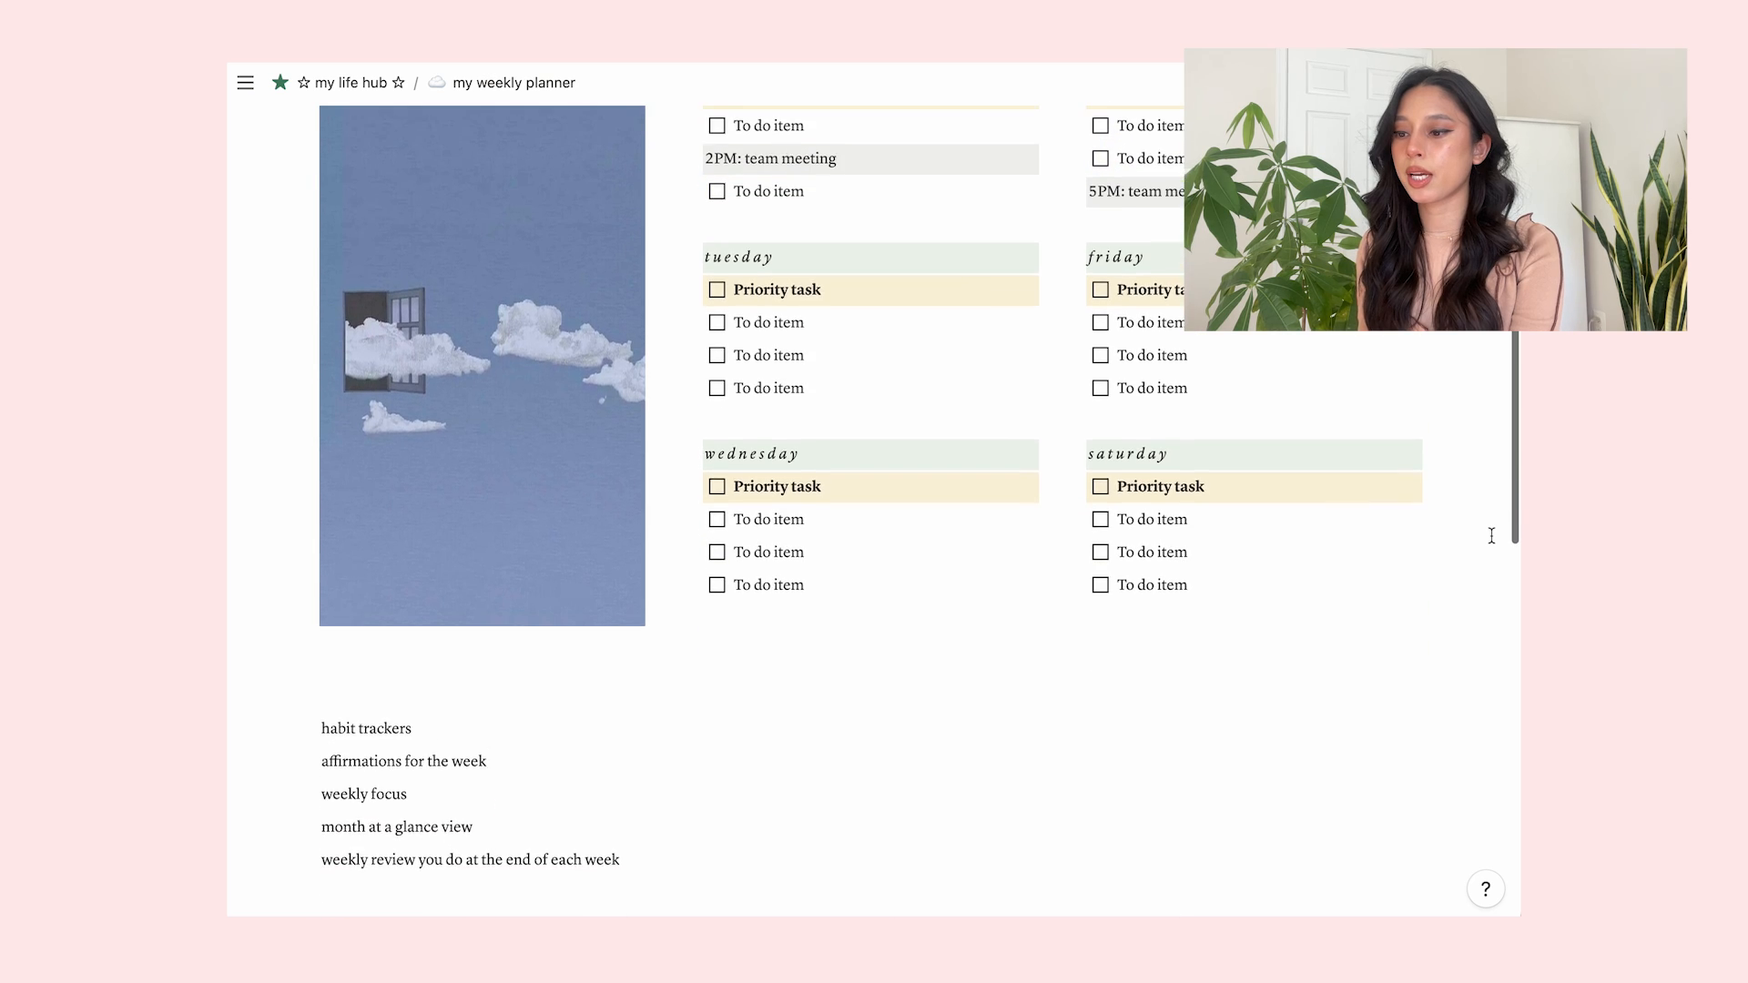
pyautogui.scroll(-7, 1491, 535)
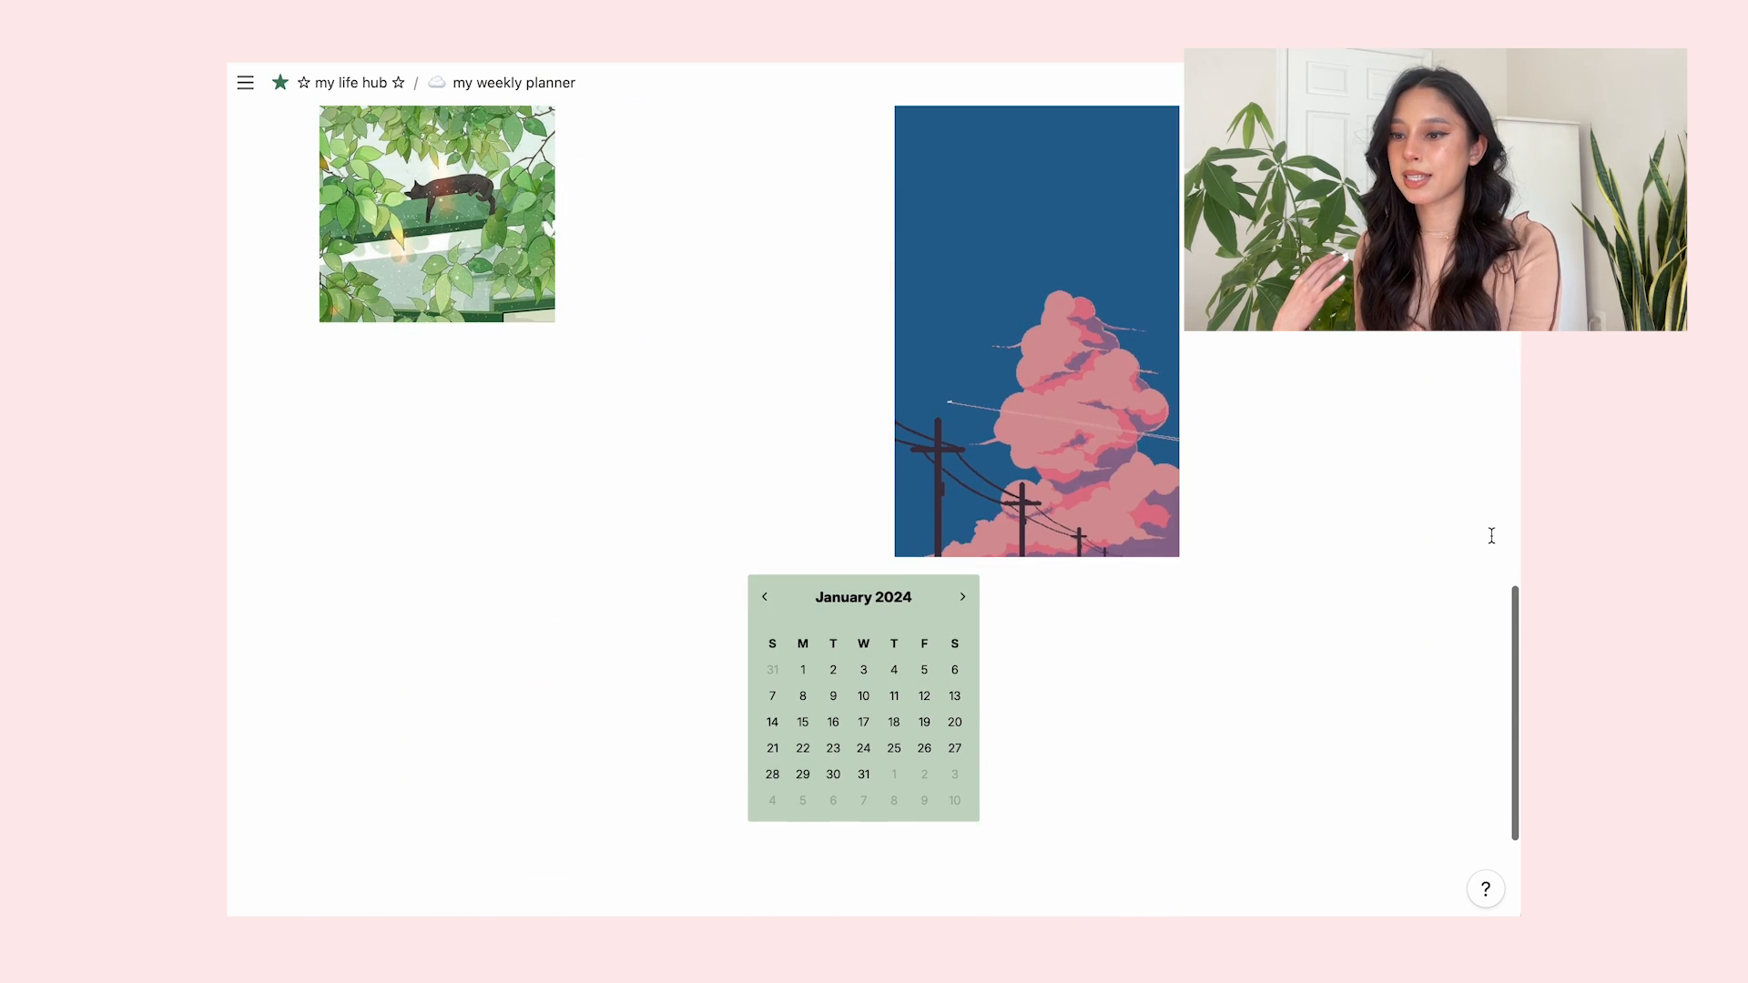
pyautogui.moveTo(736, 589); pyautogui.dragTo(1432, 504)
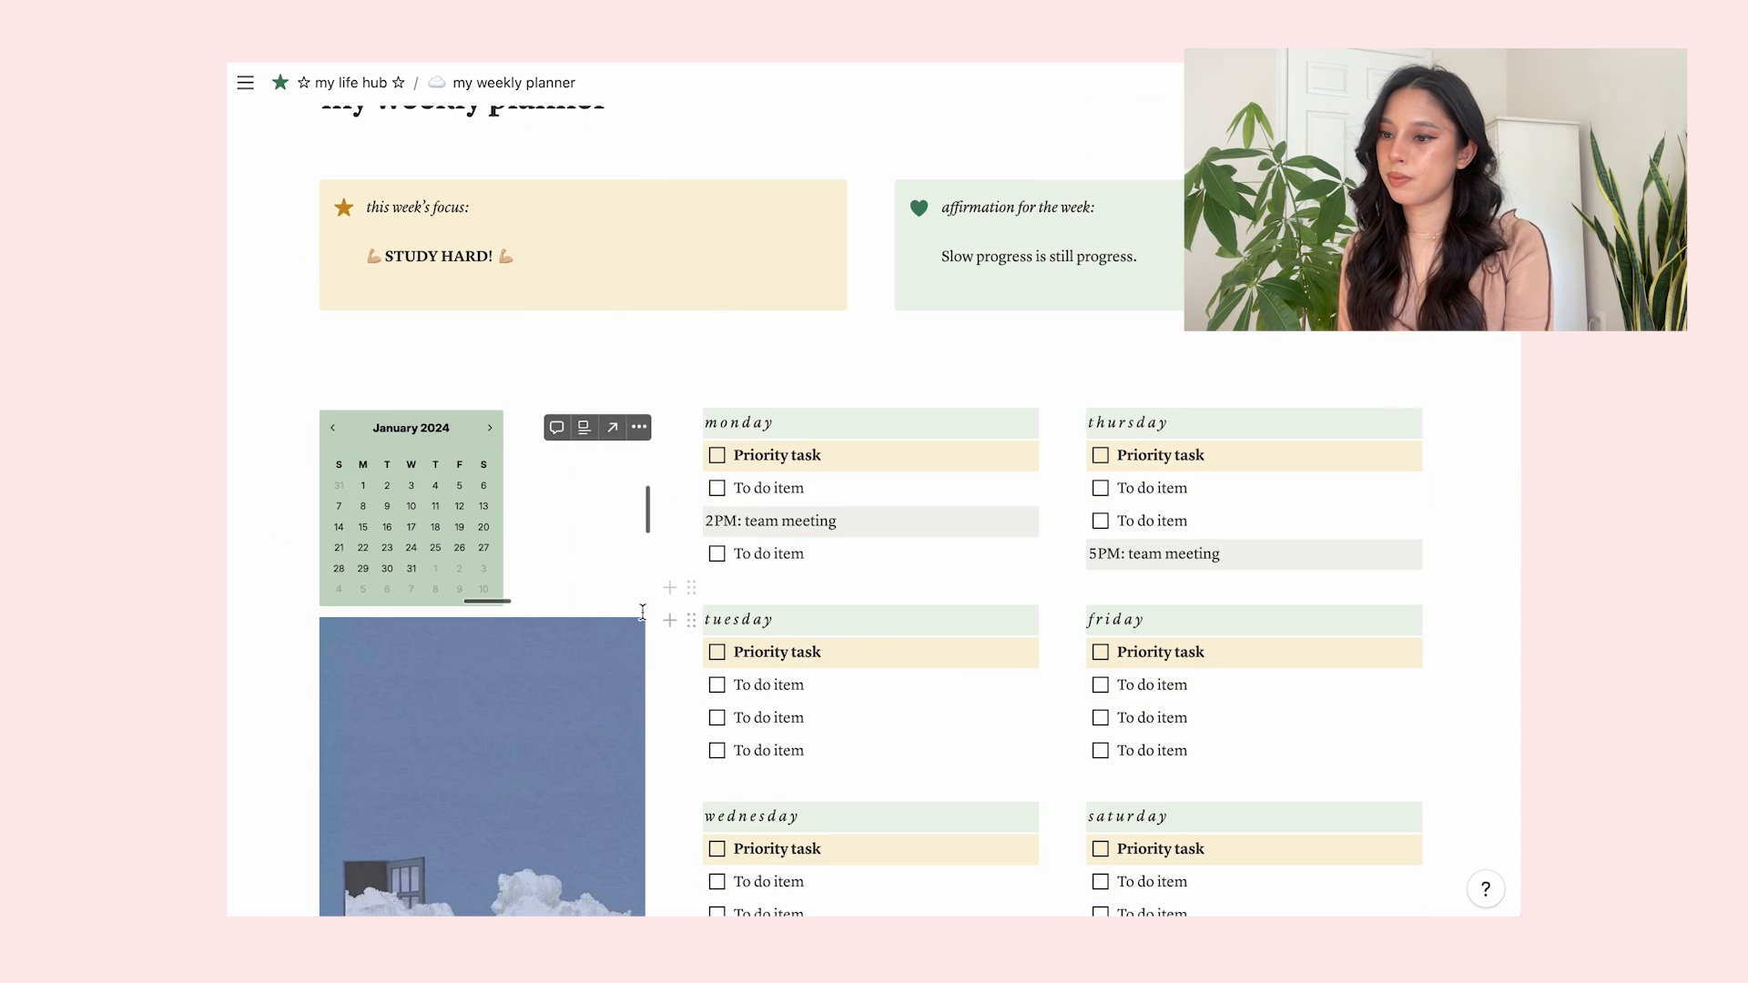
pyautogui.moveTo(650, 610); pyautogui.dragTo(570, 638)
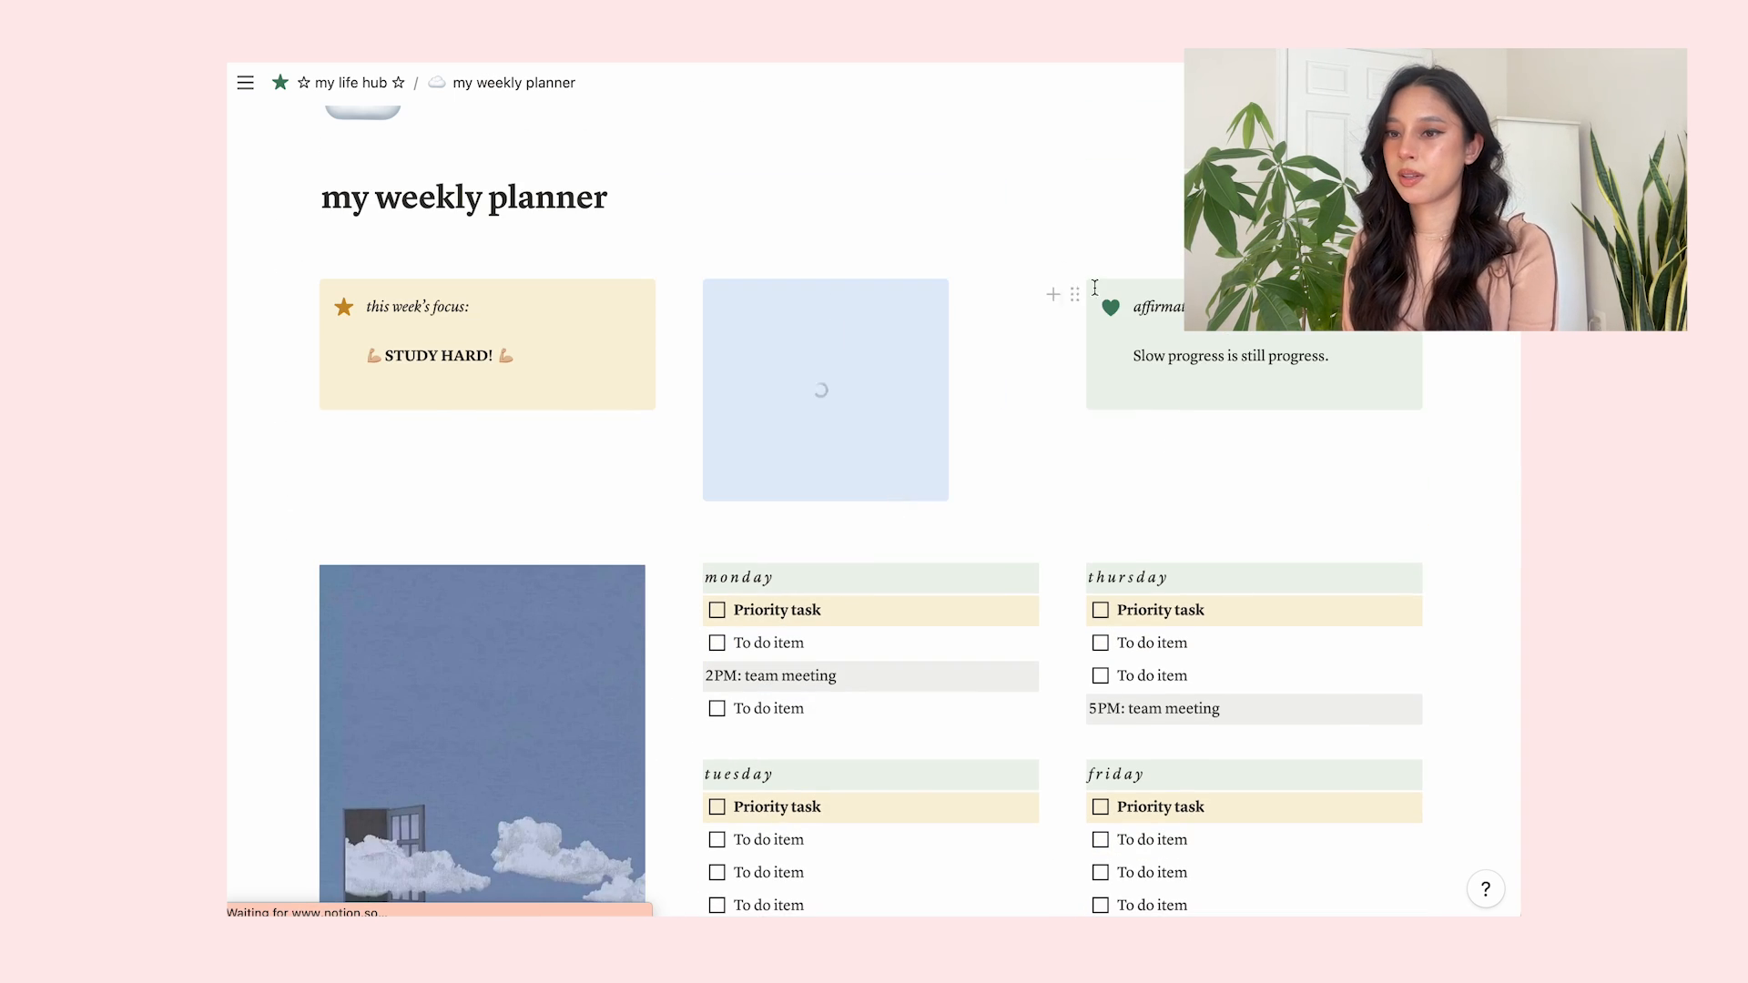
# - Stack the affirmation callout beneath the weekly focus callout, and undo the last layout change
pyautogui.moveTo(1075, 294); pyautogui.dragTo(382, 409)
pyautogui.moveTo(936, 490); pyautogui.dragTo(923, 561)
pyautogui.moveTo(308, 649); pyautogui.dragTo(290, 296)
pyautogui.press('super+z')
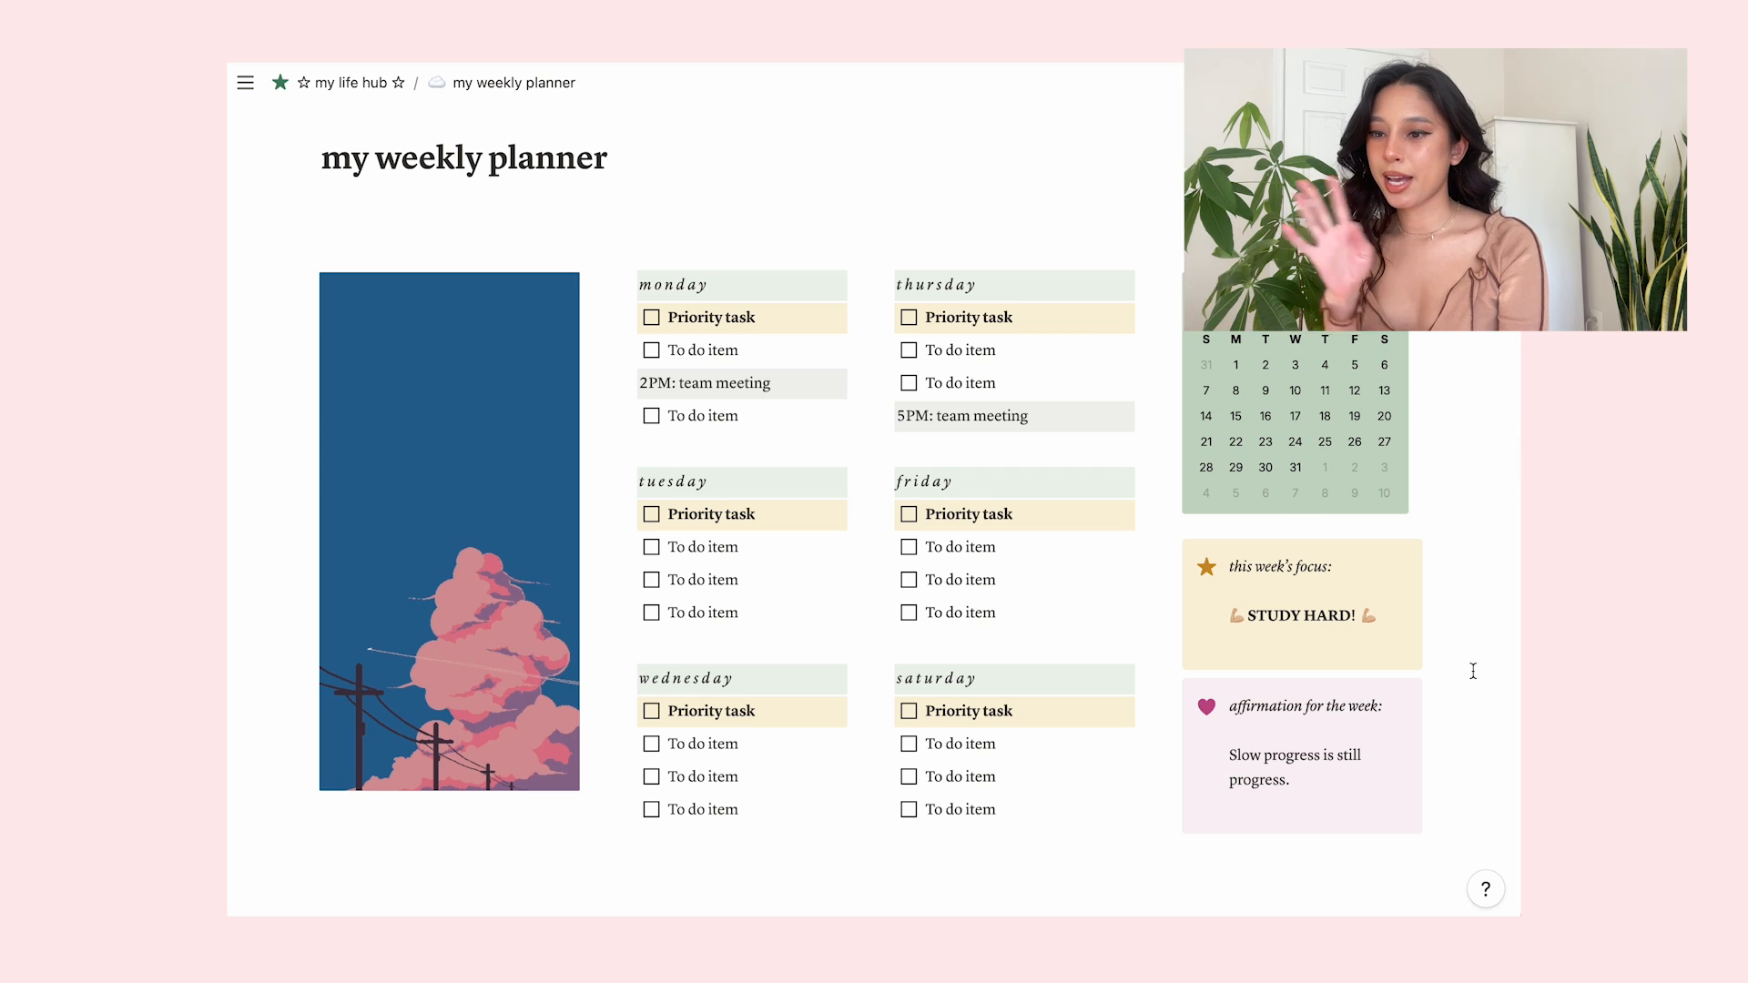
pyautogui.scroll(3, 1473, 671)
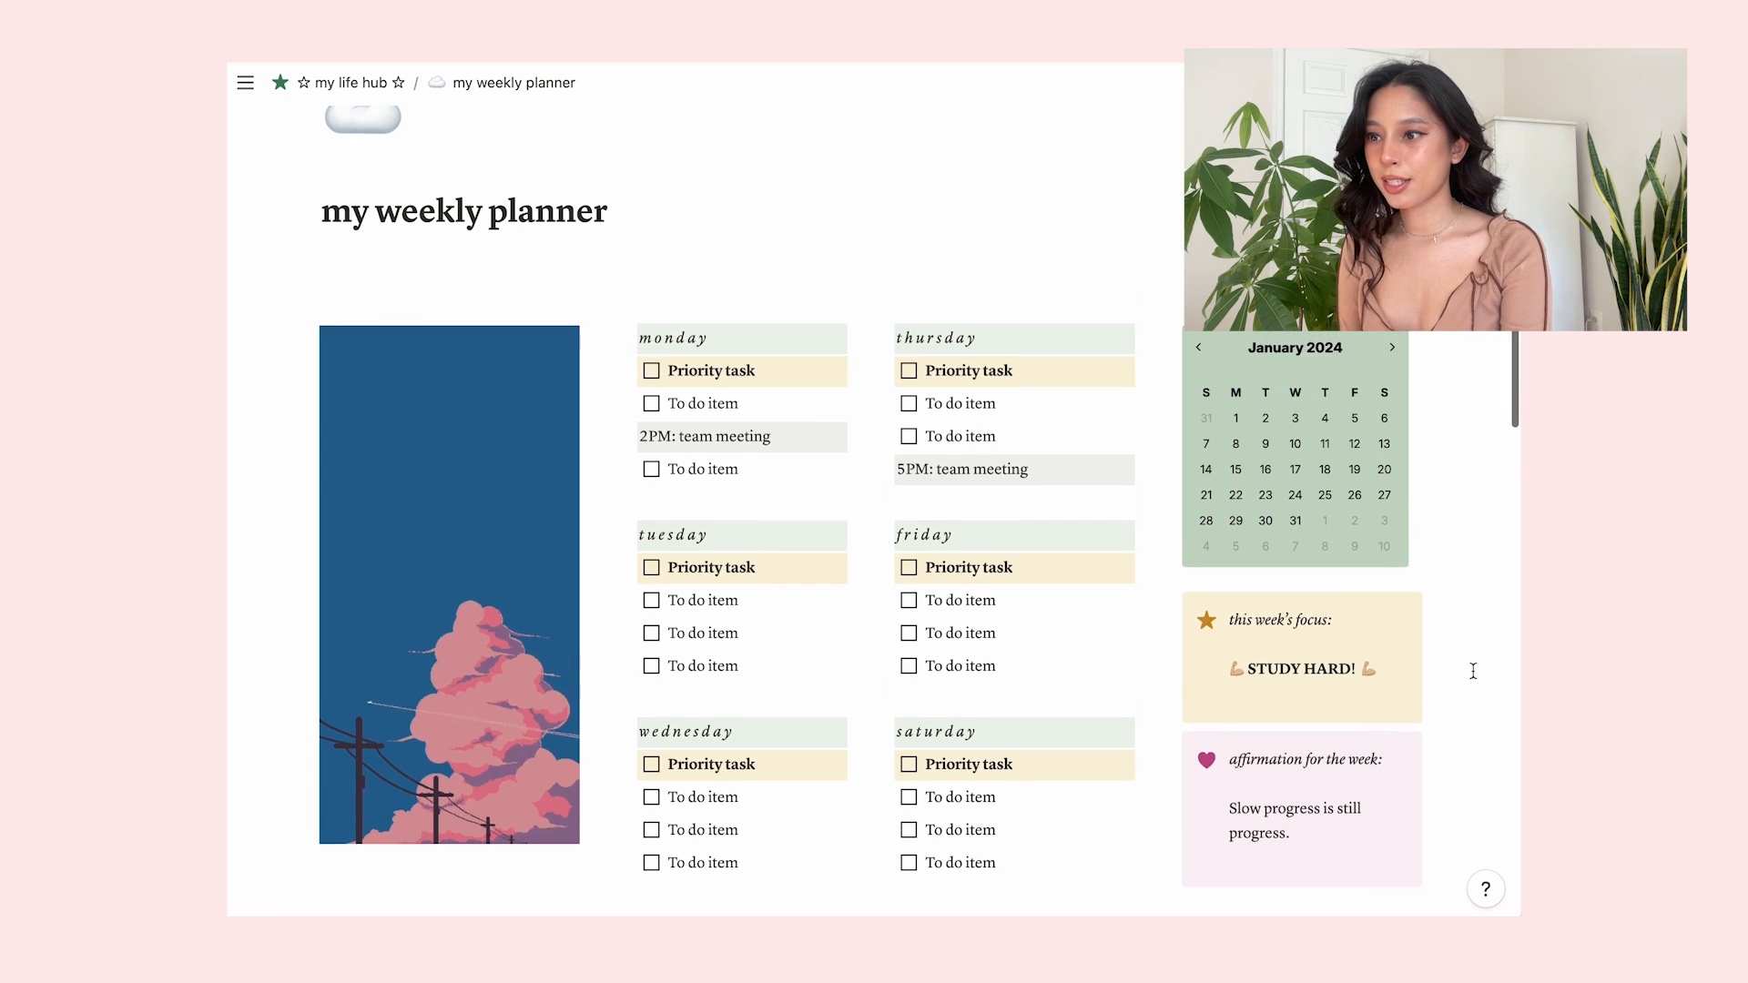
pyautogui.scroll(-2, 1473, 670)
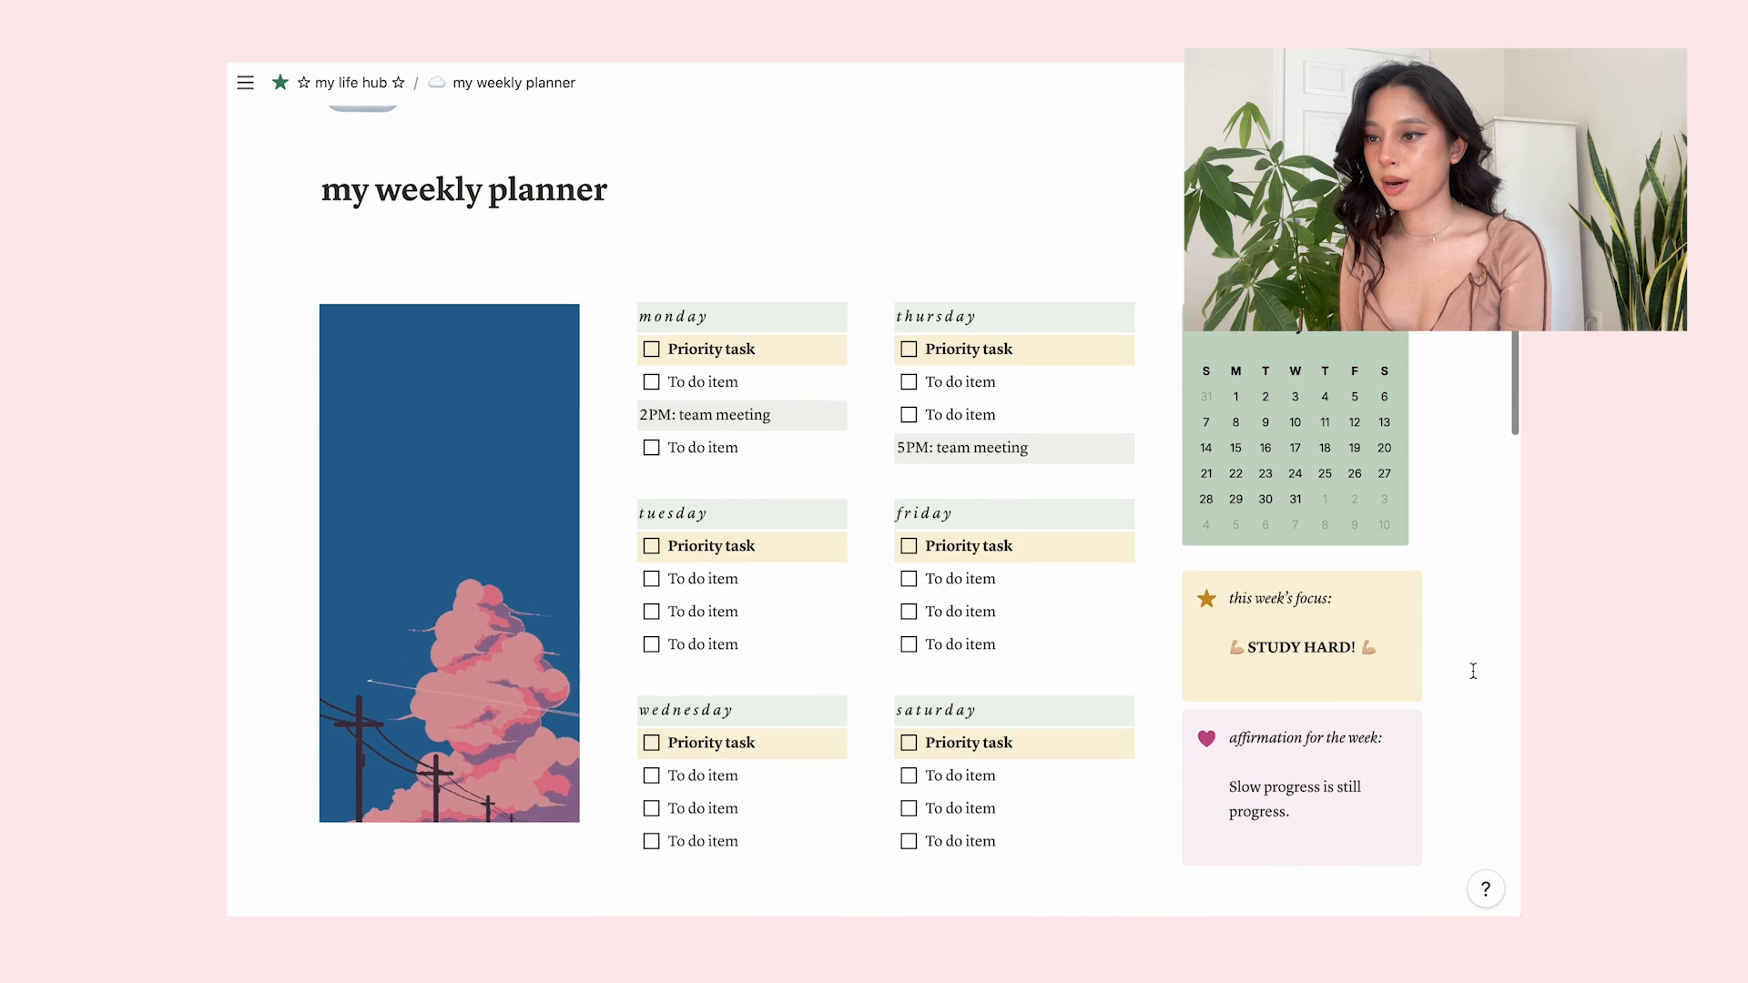
pyautogui.scroll(-3, 1473, 671)
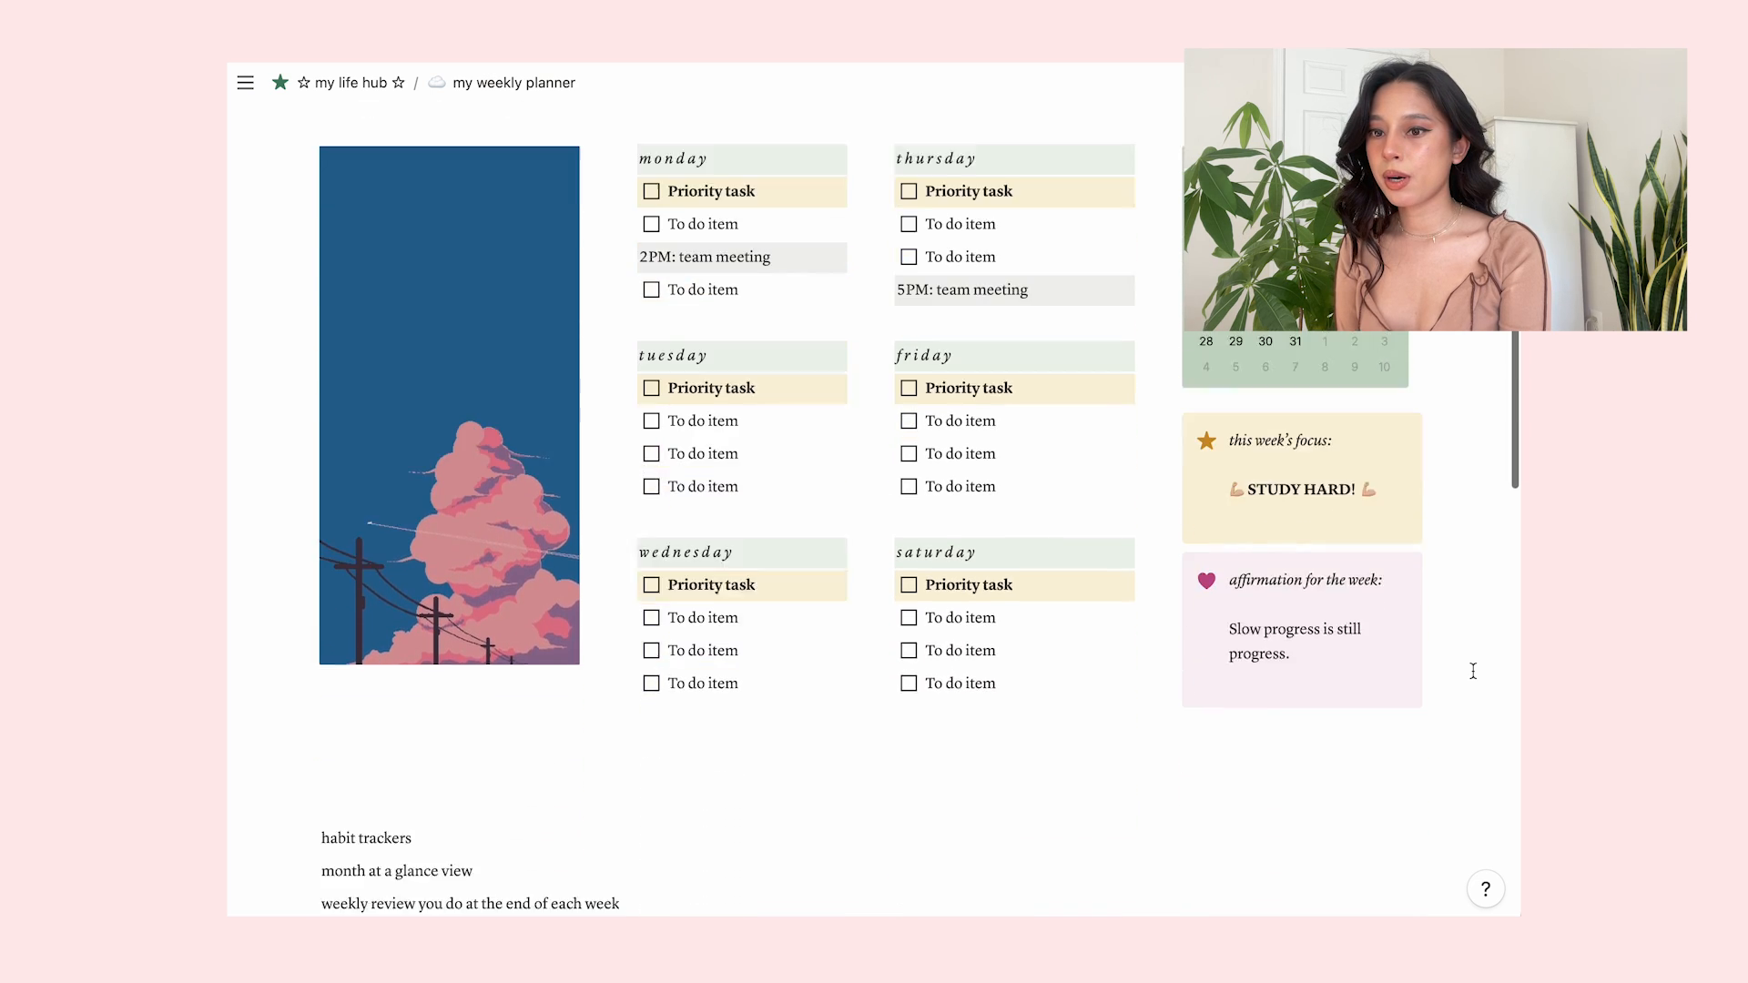
pyautogui.scroll(-2, 1473, 671)
pyautogui.scroll(4, 1473, 671)
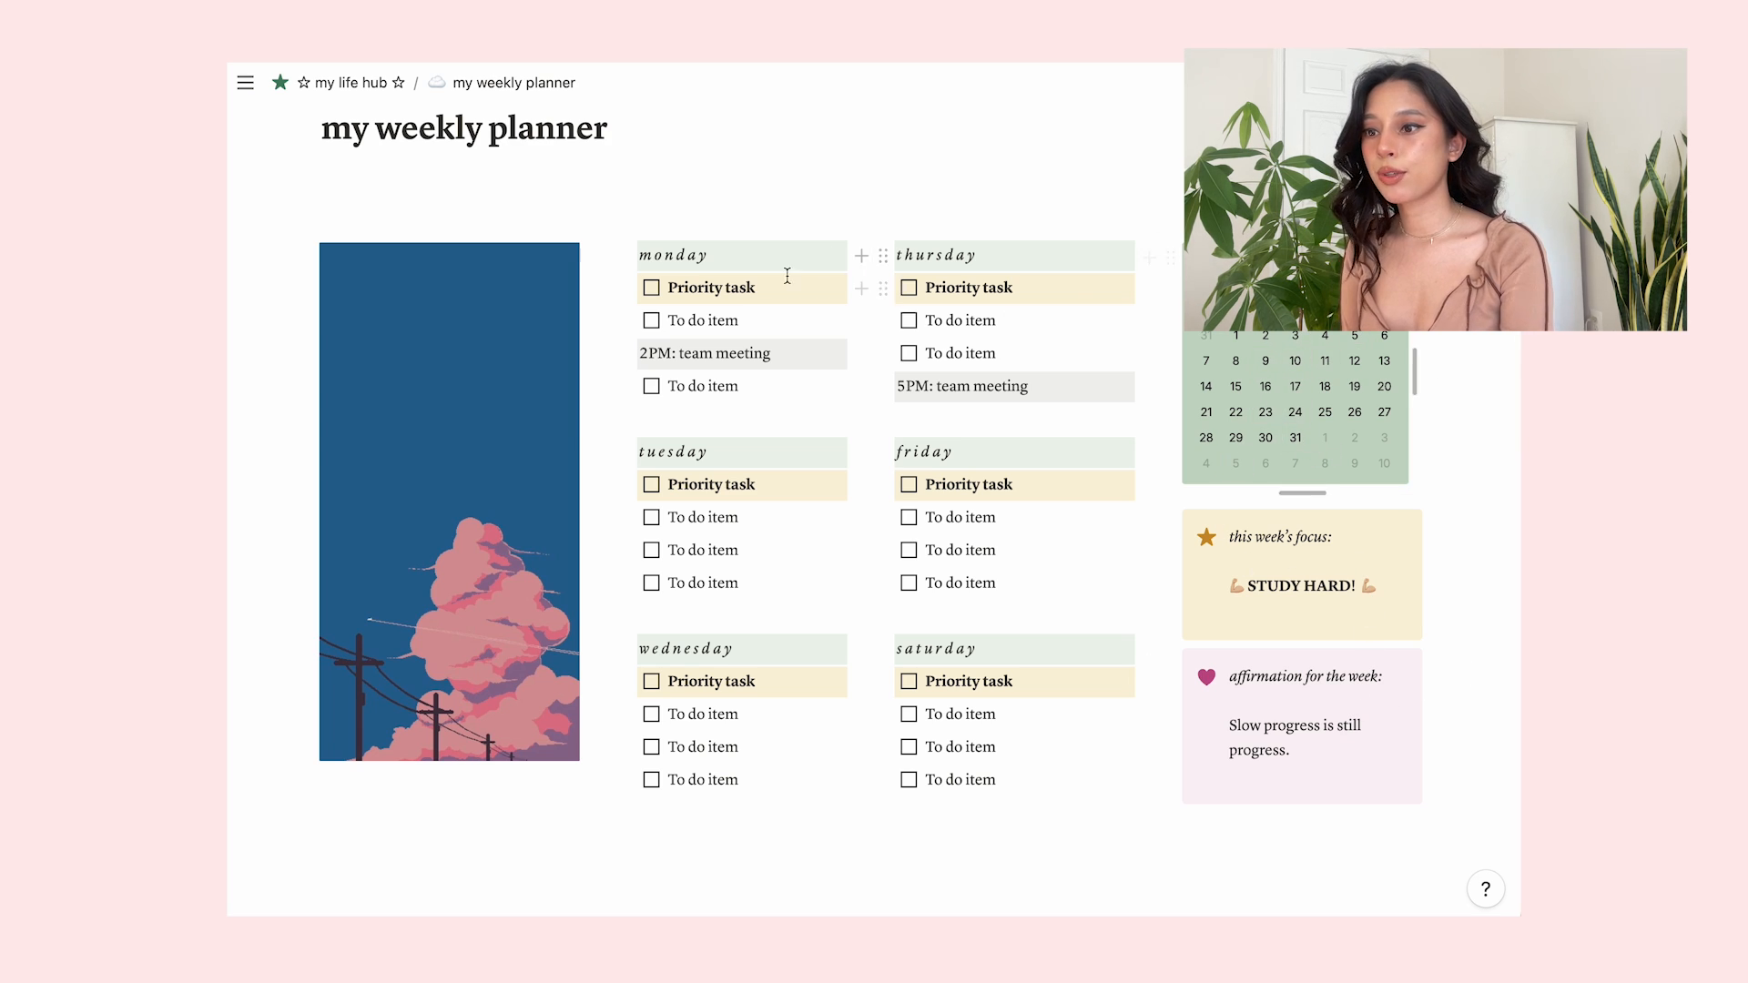
pyautogui.scroll(1, 1245, 820)
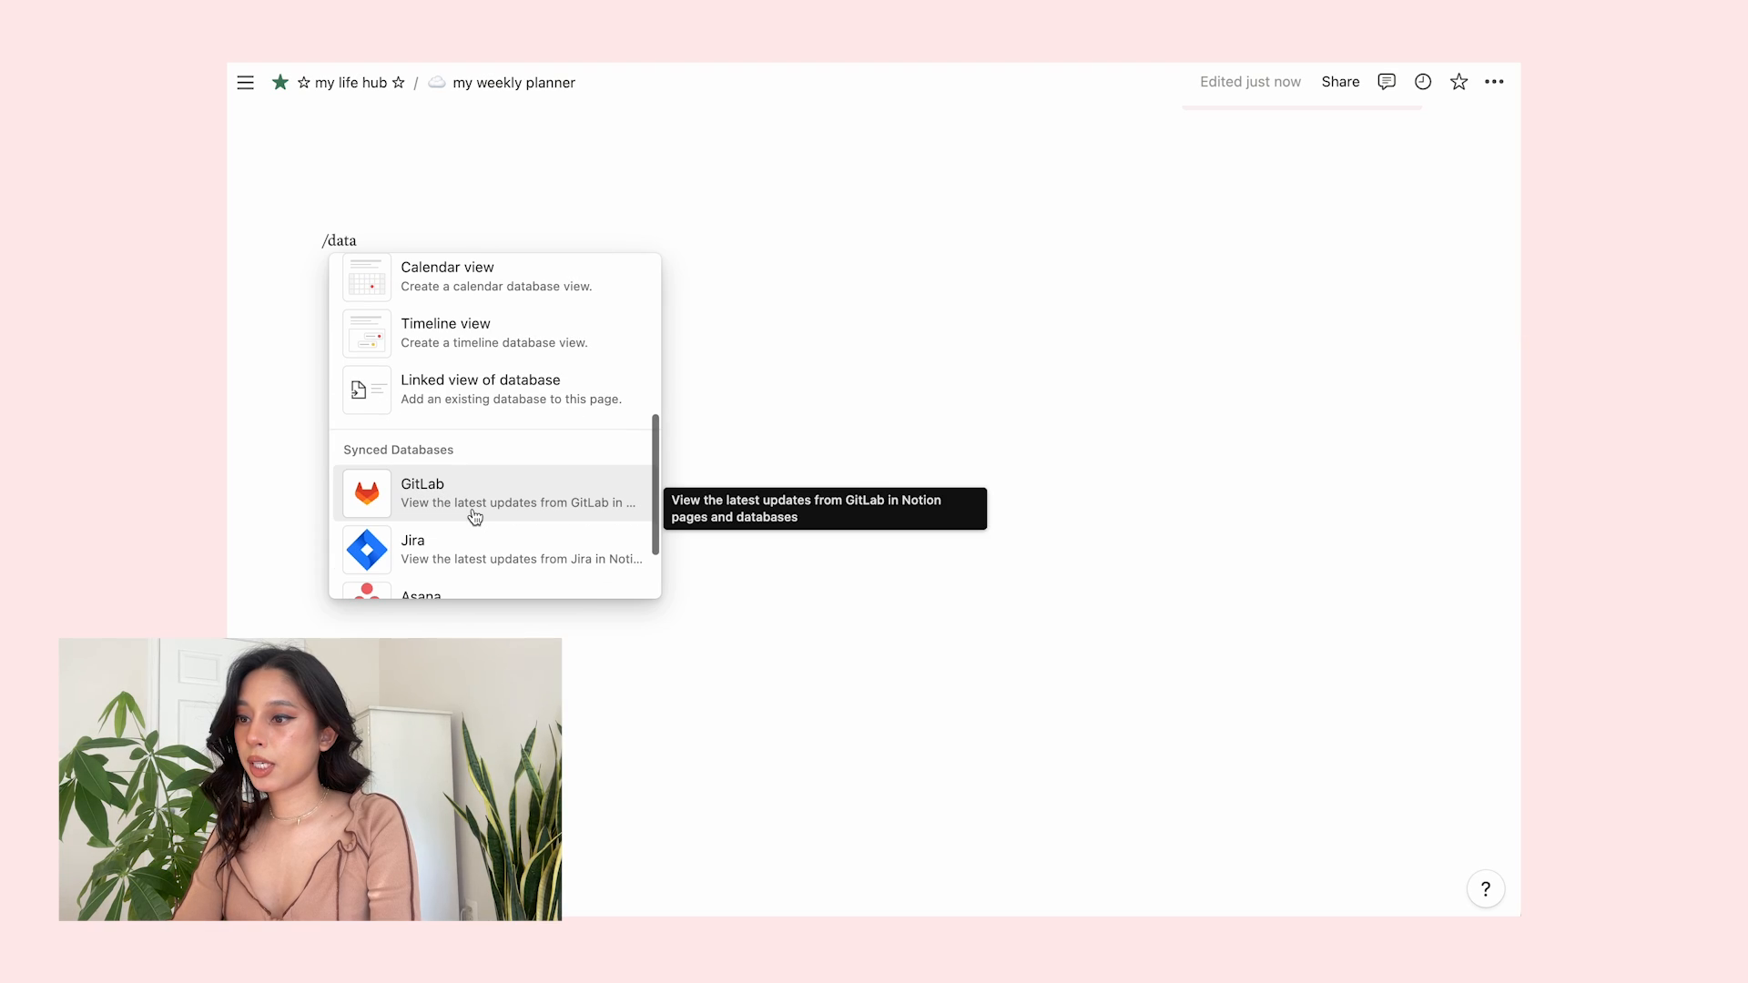
# - Insert an inline database on an empty line below the planner and open its view's layout options
pyautogui.scroll(5, 474, 516)
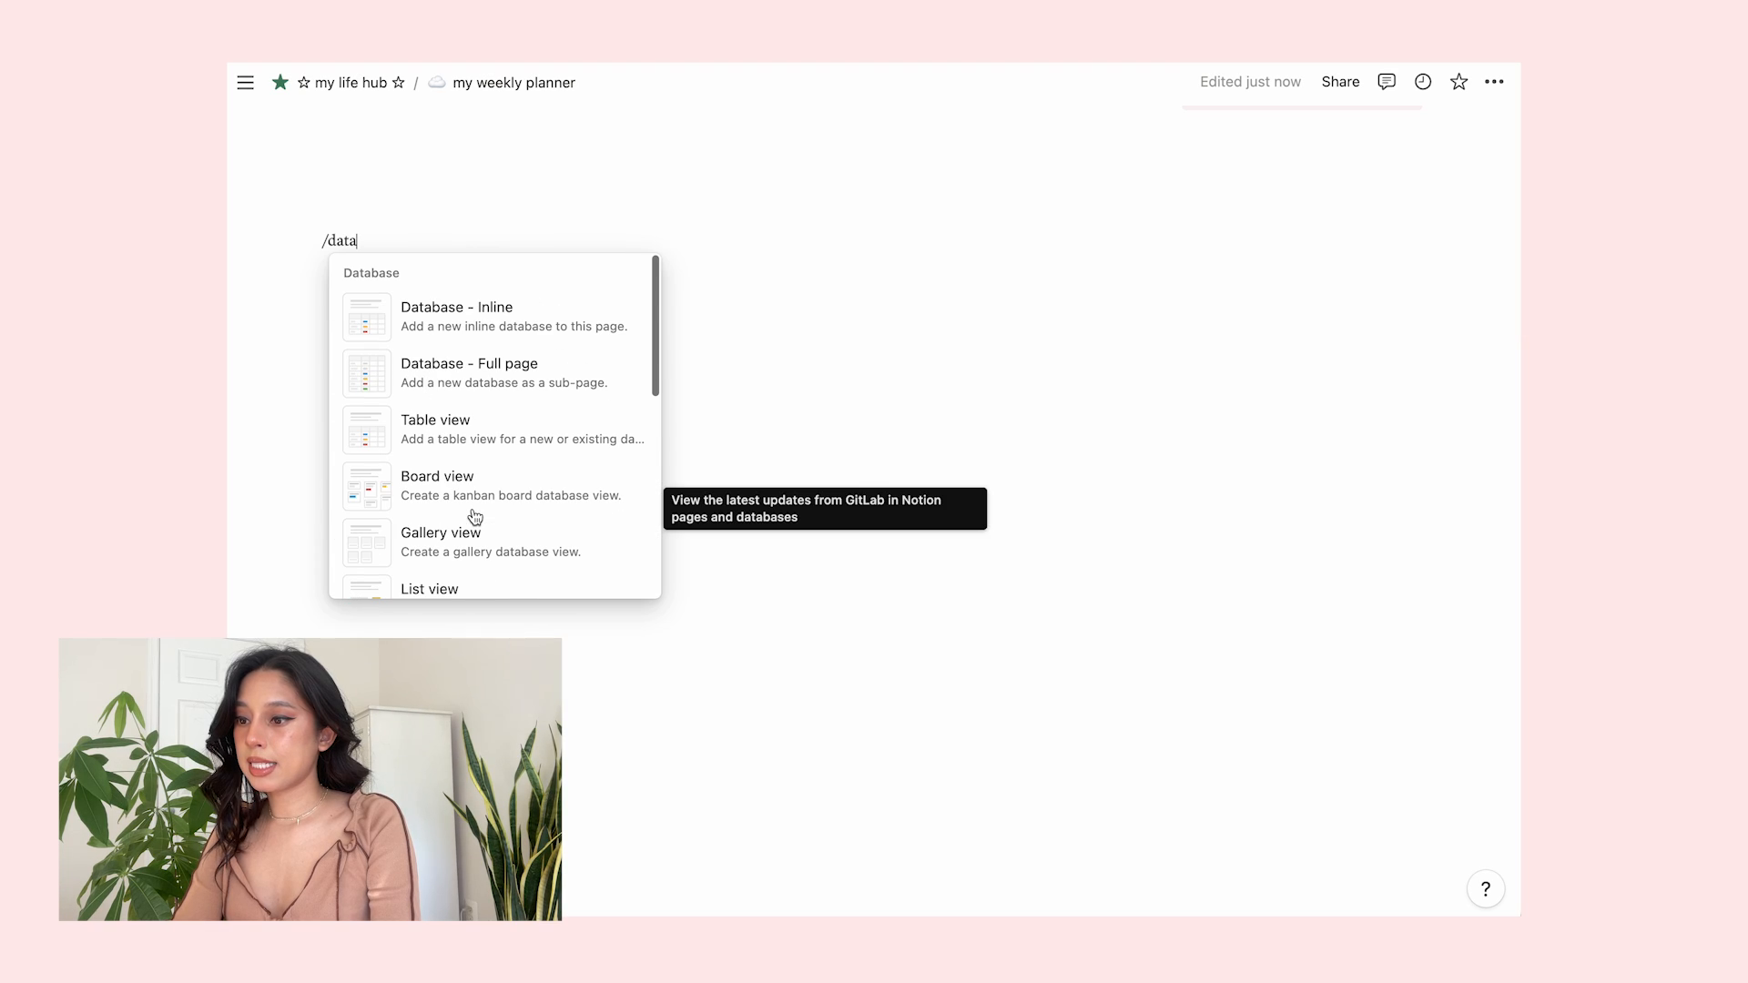
pyautogui.click(538, 327)
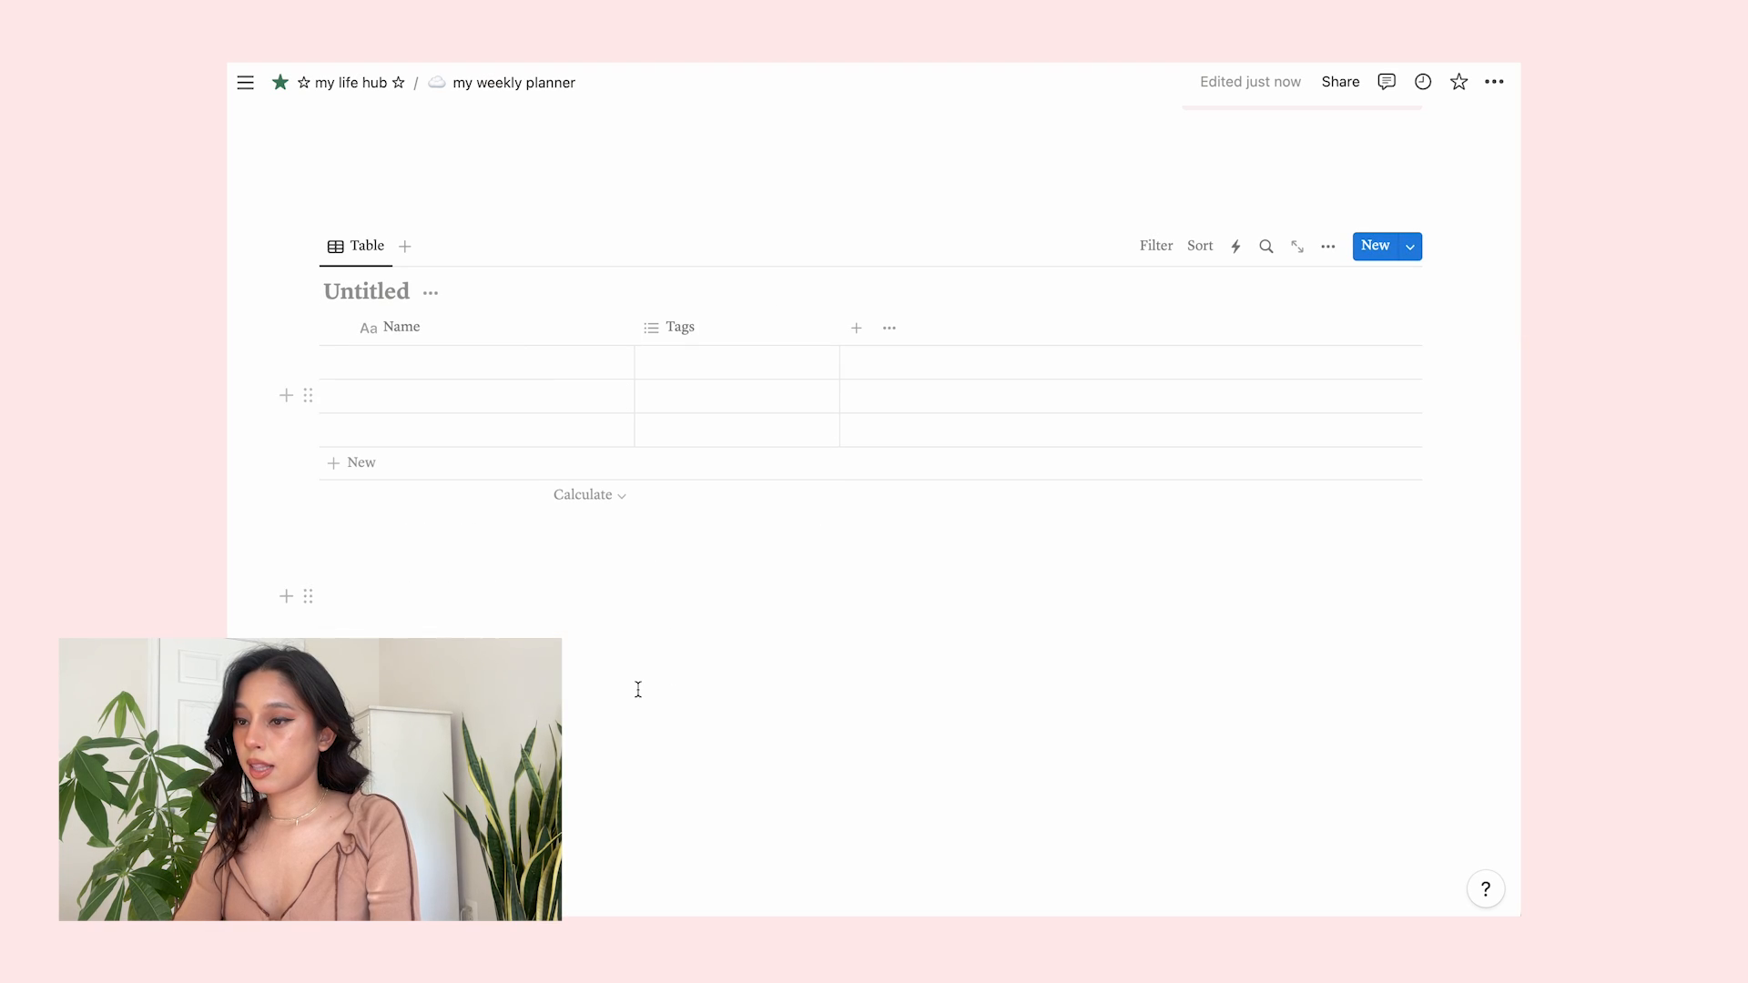
pyautogui.click(1327, 246)
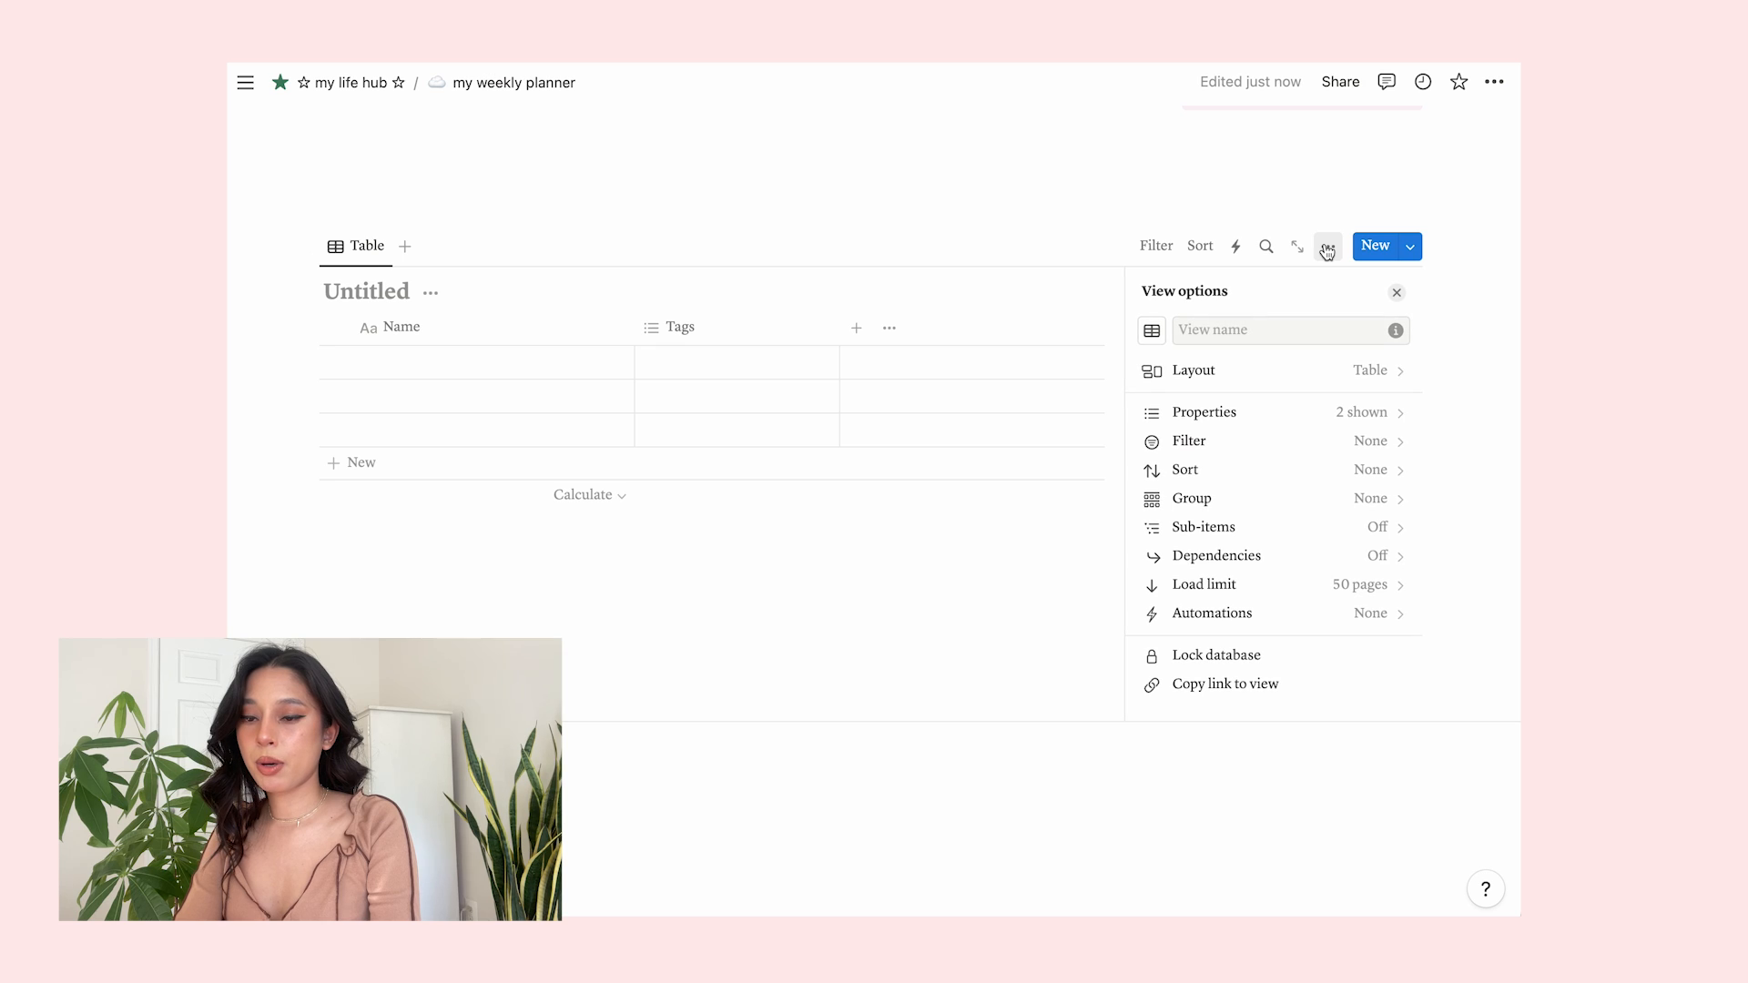
pyautogui.click(1371, 371)
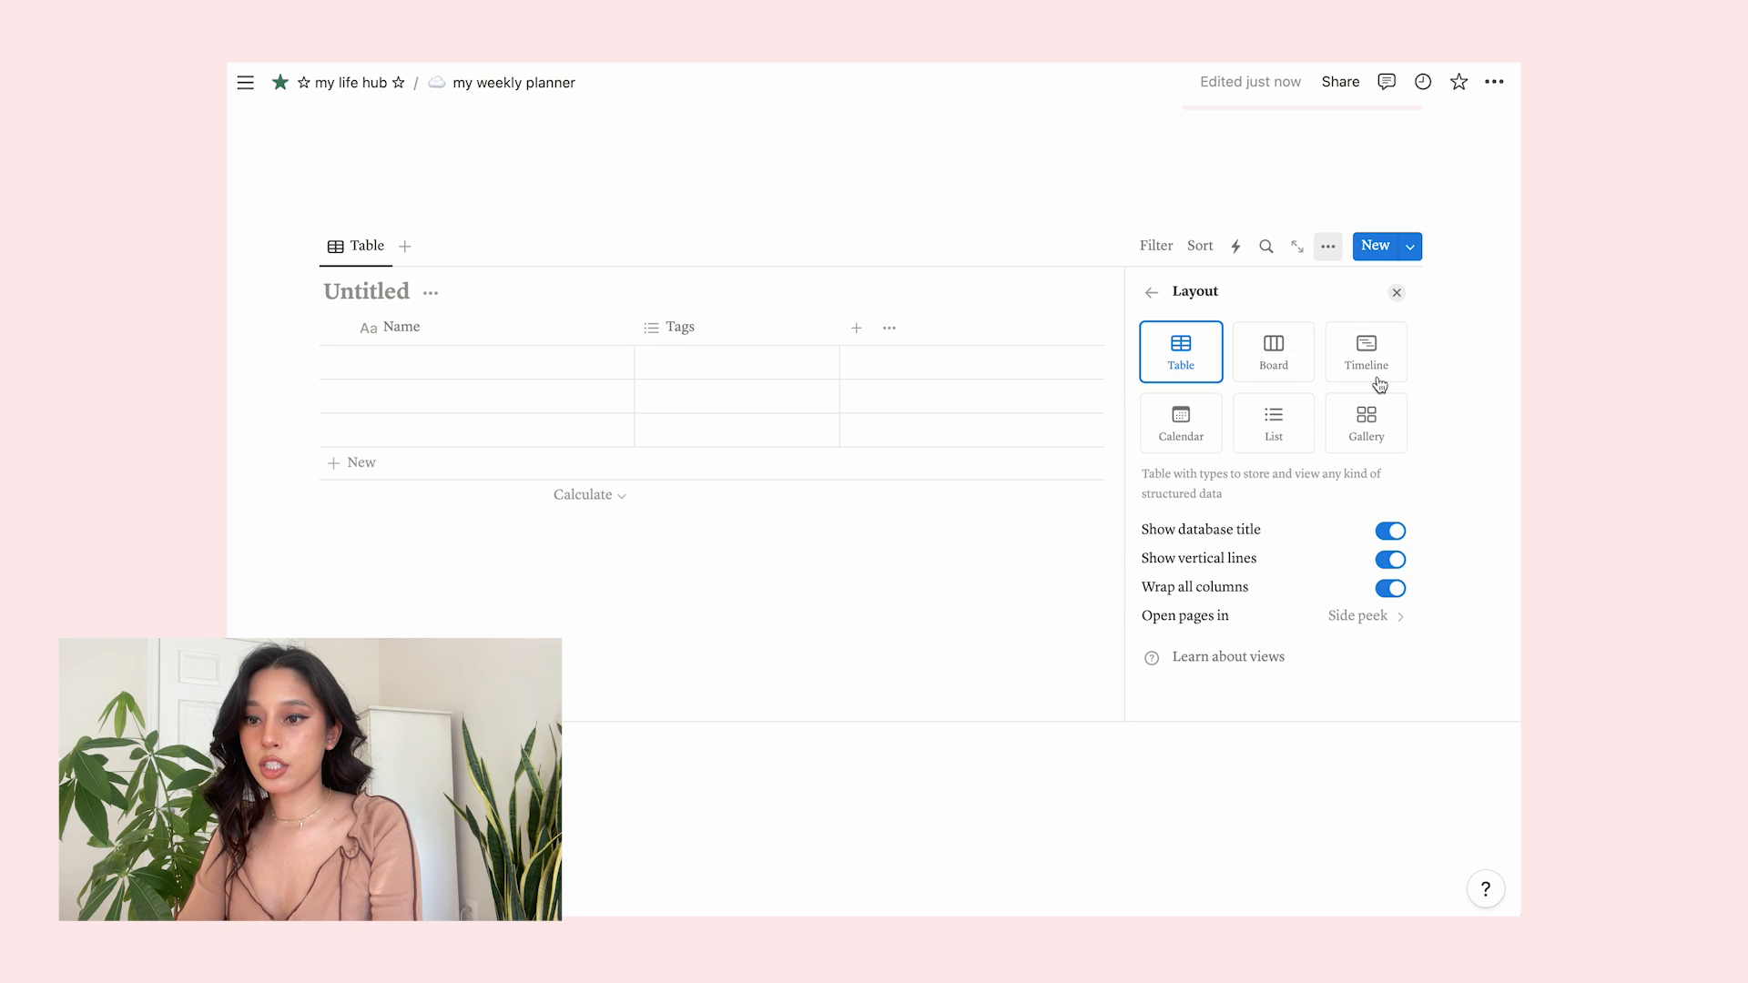
# - Change the untitled database's layout to a calendar
pyautogui.click(1149, 403)
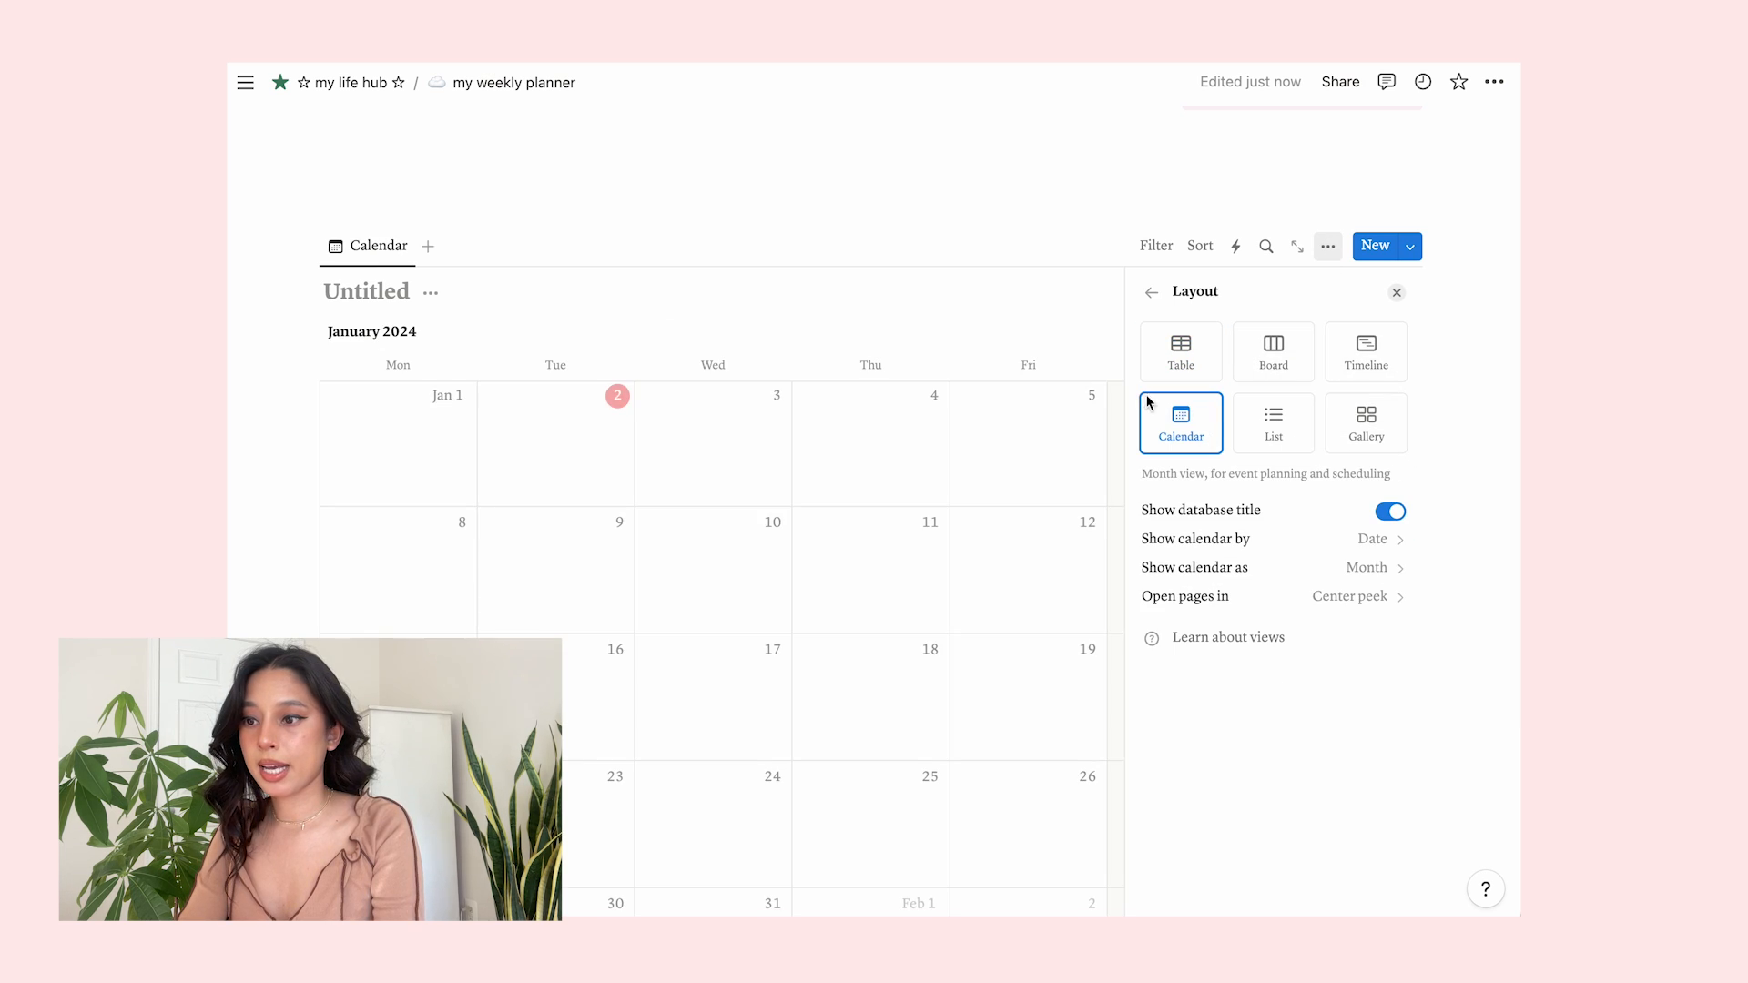
pyautogui.click(505, 288)
pyautogui.scroll(-3, 506, 288)
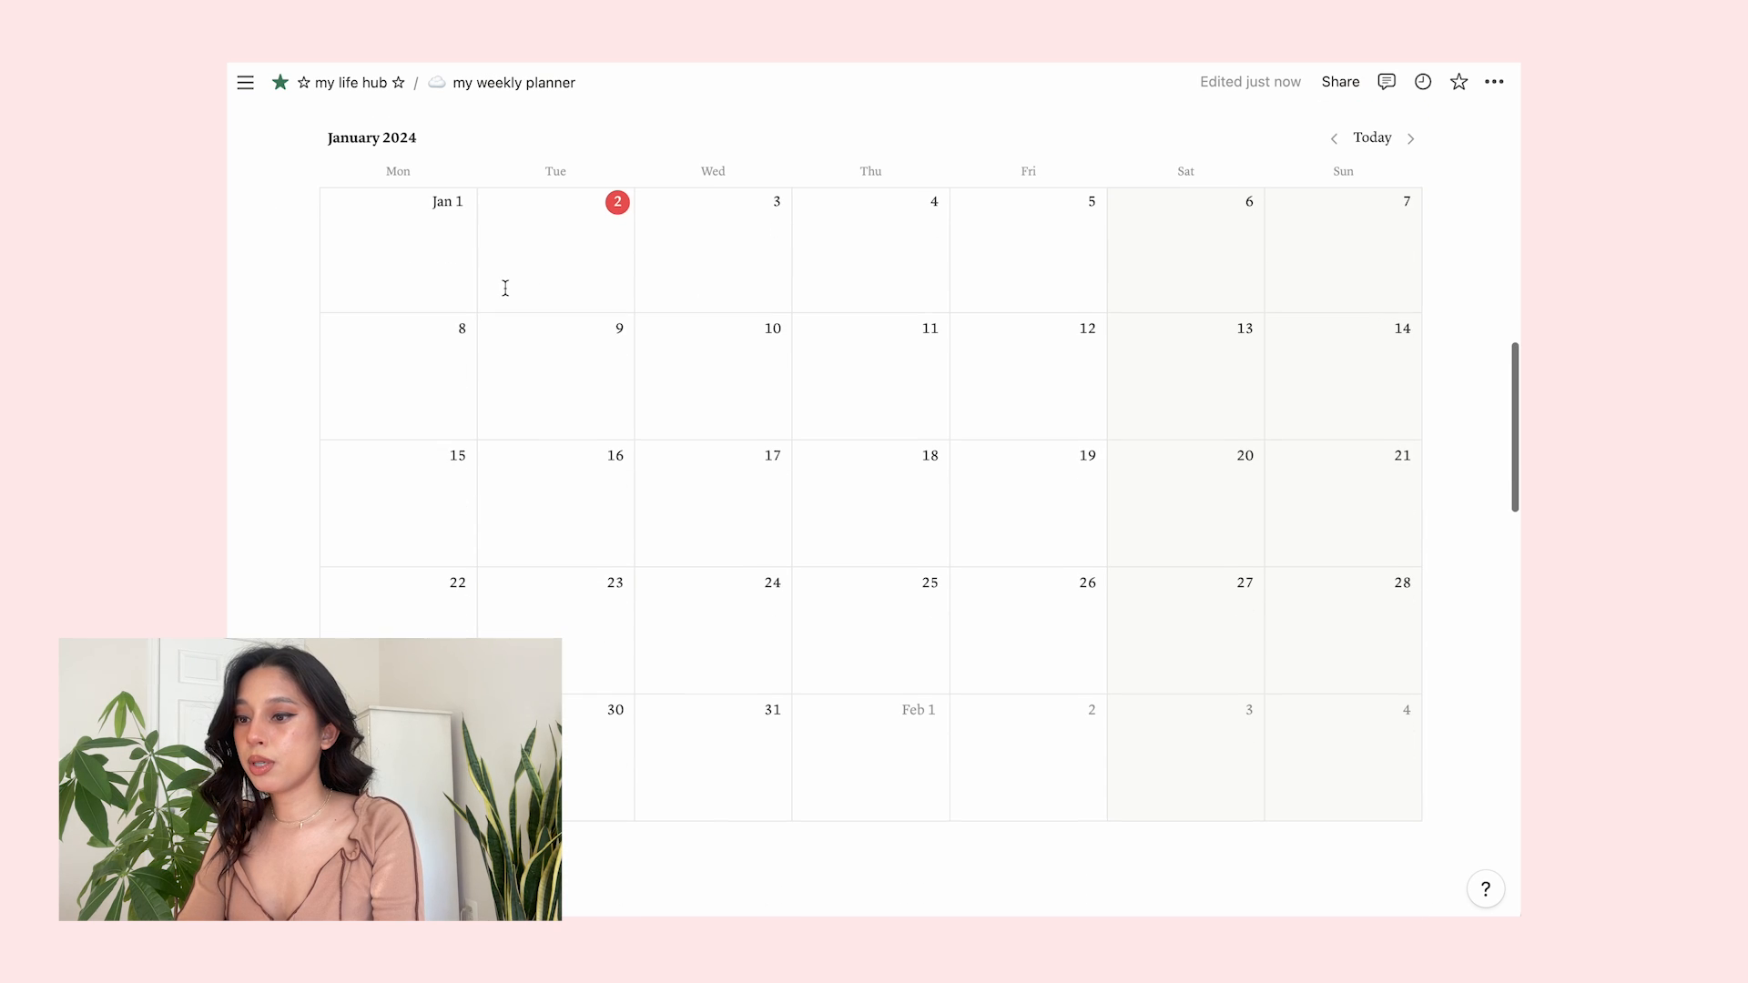
pyautogui.scroll(2, 505, 289)
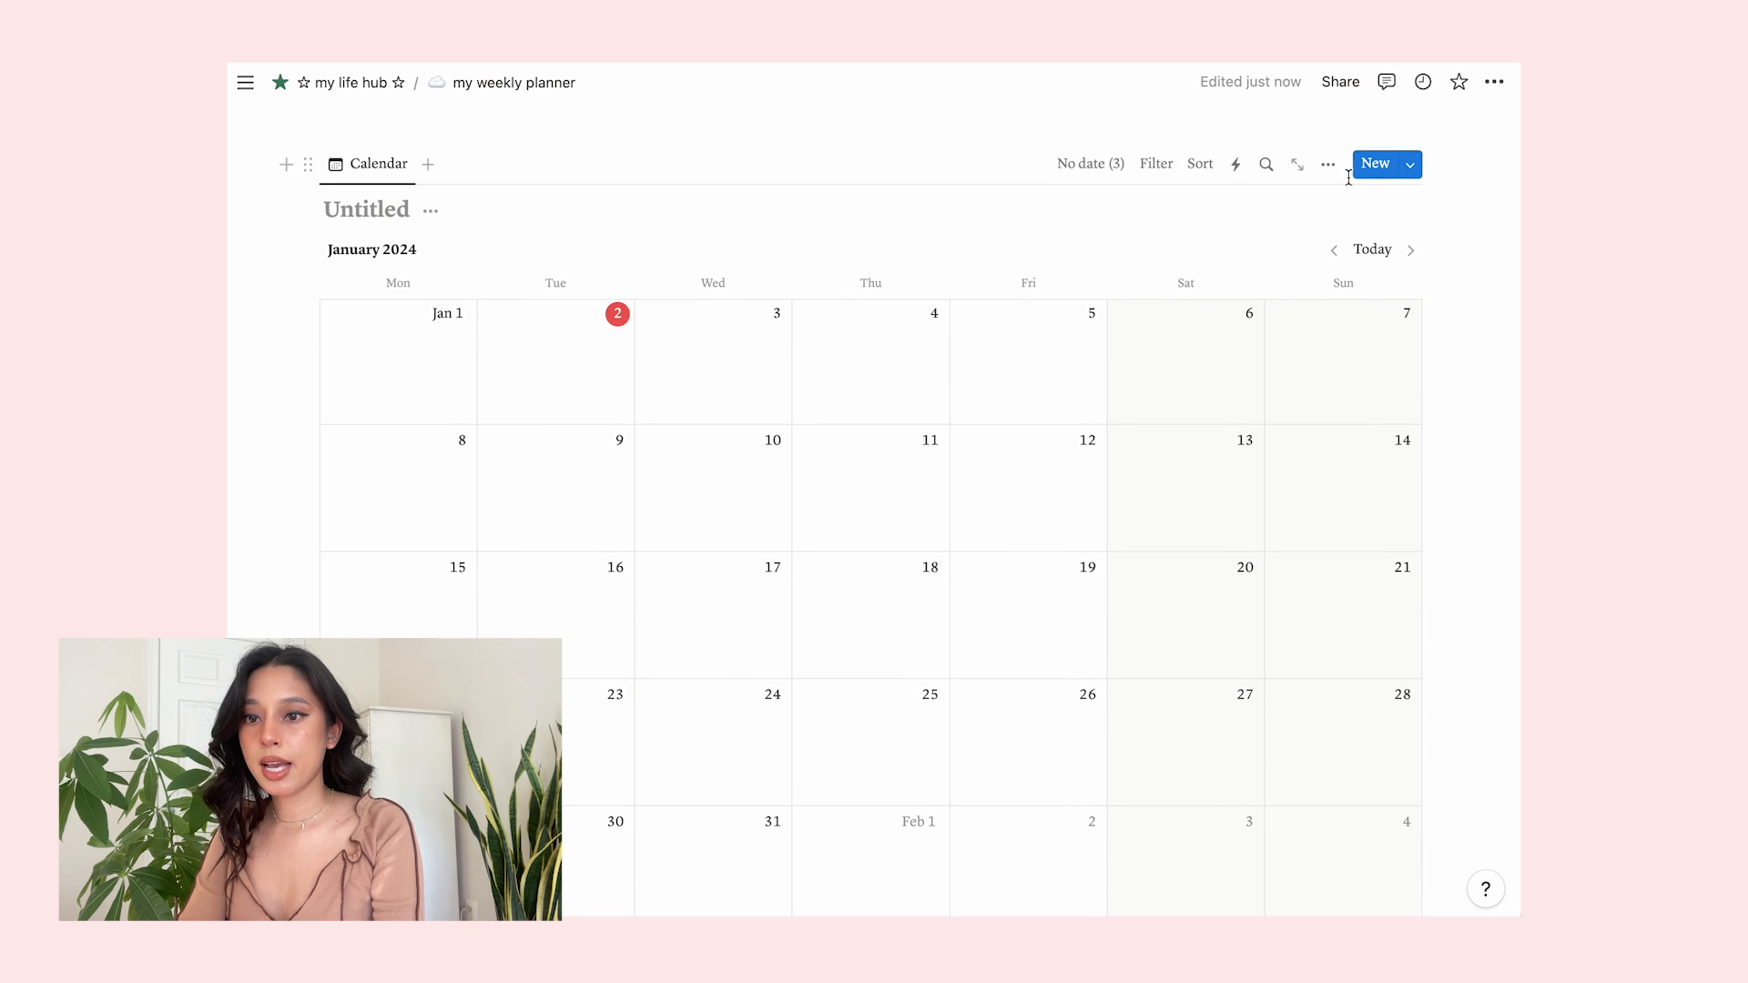
# - Set the calendar view to show by week
pyautogui.click(1327, 164)
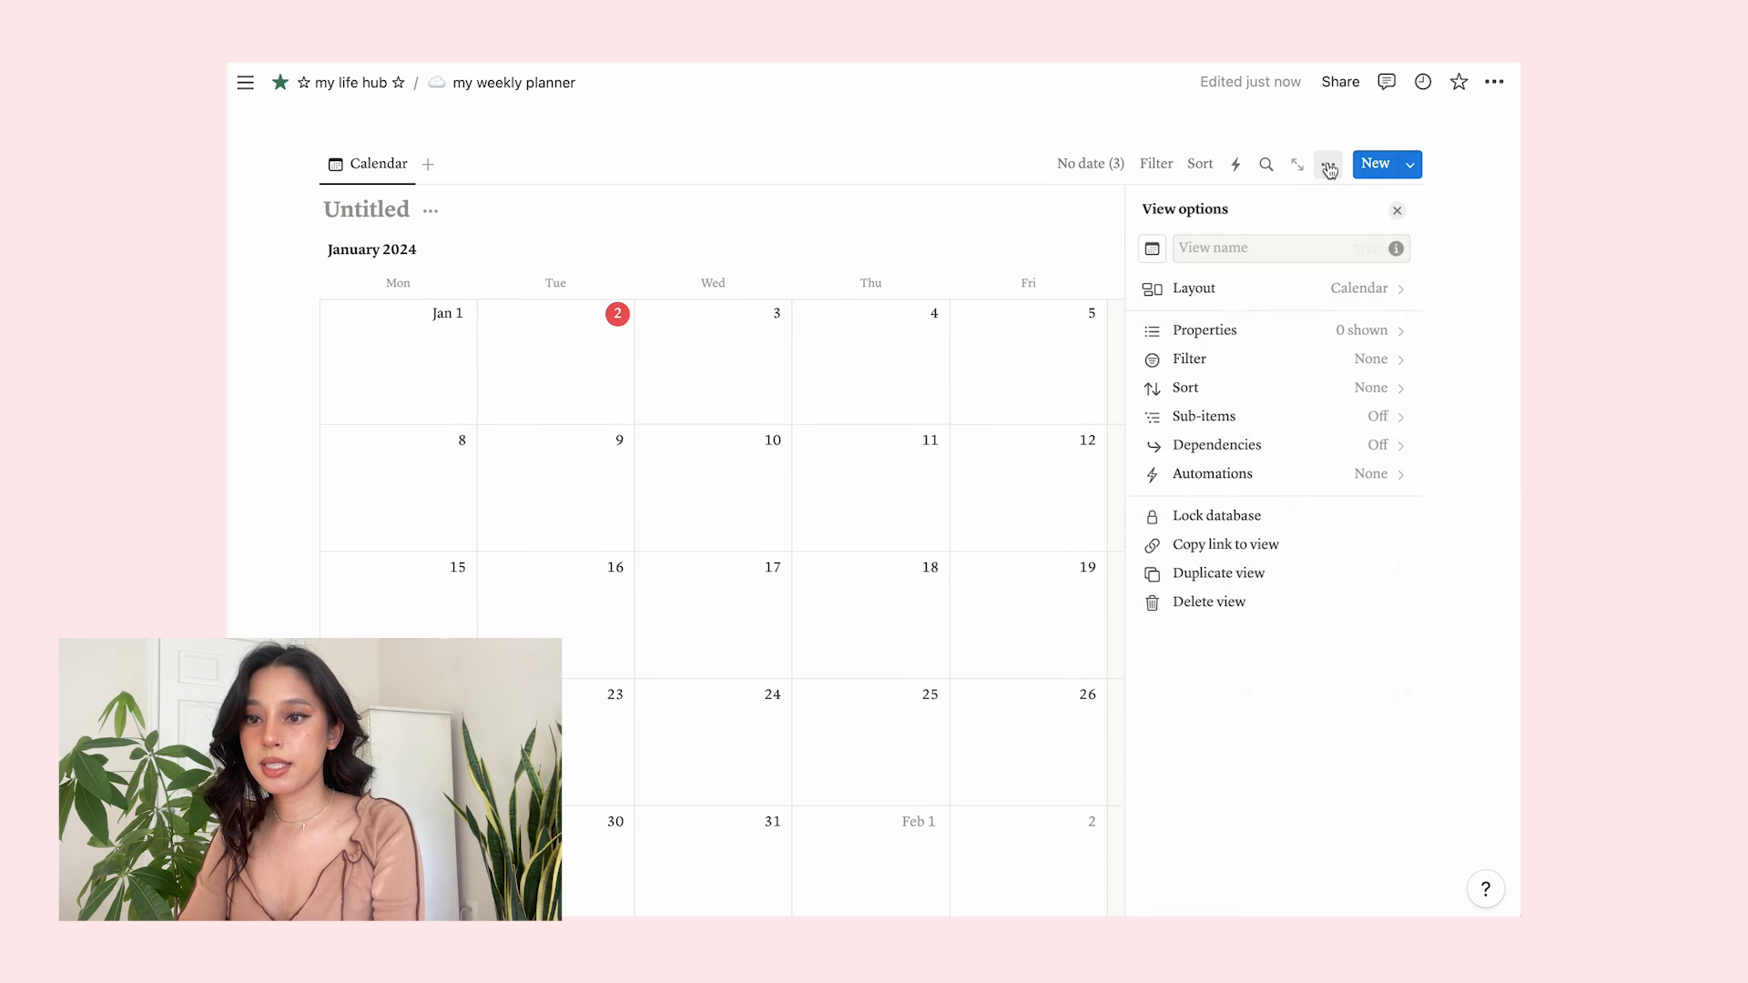
pyautogui.click(1397, 293)
pyautogui.click(1393, 492)
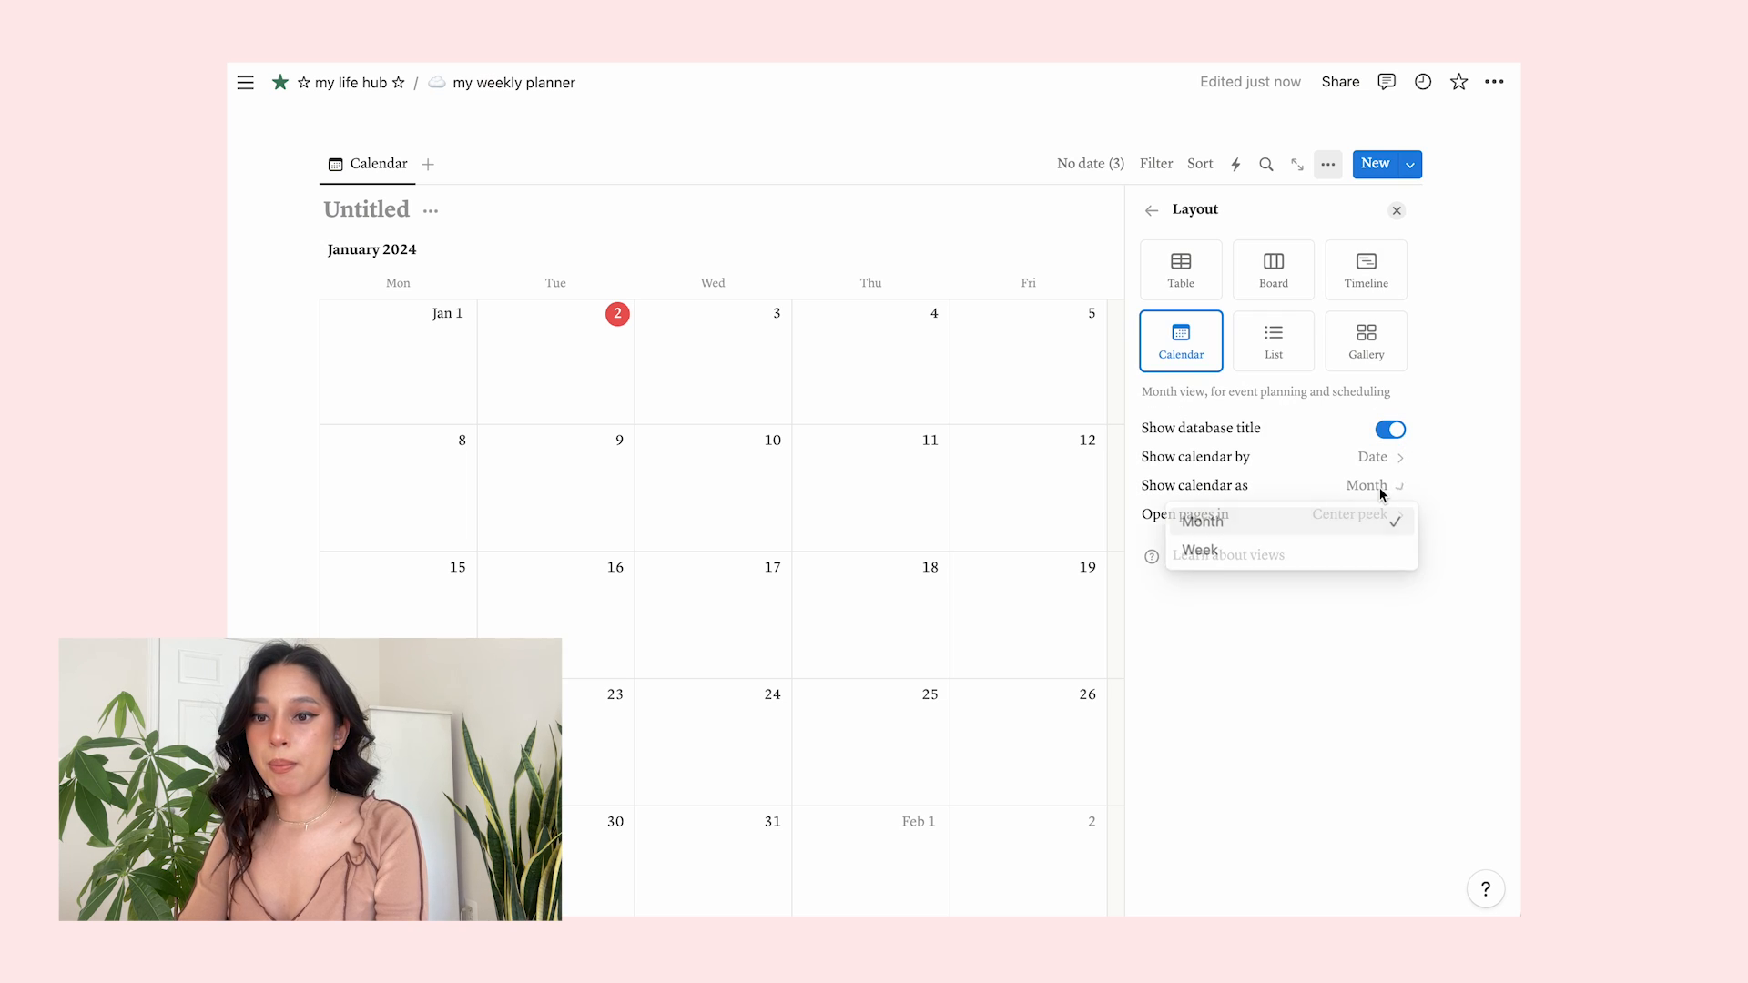
pyautogui.click(1248, 555)
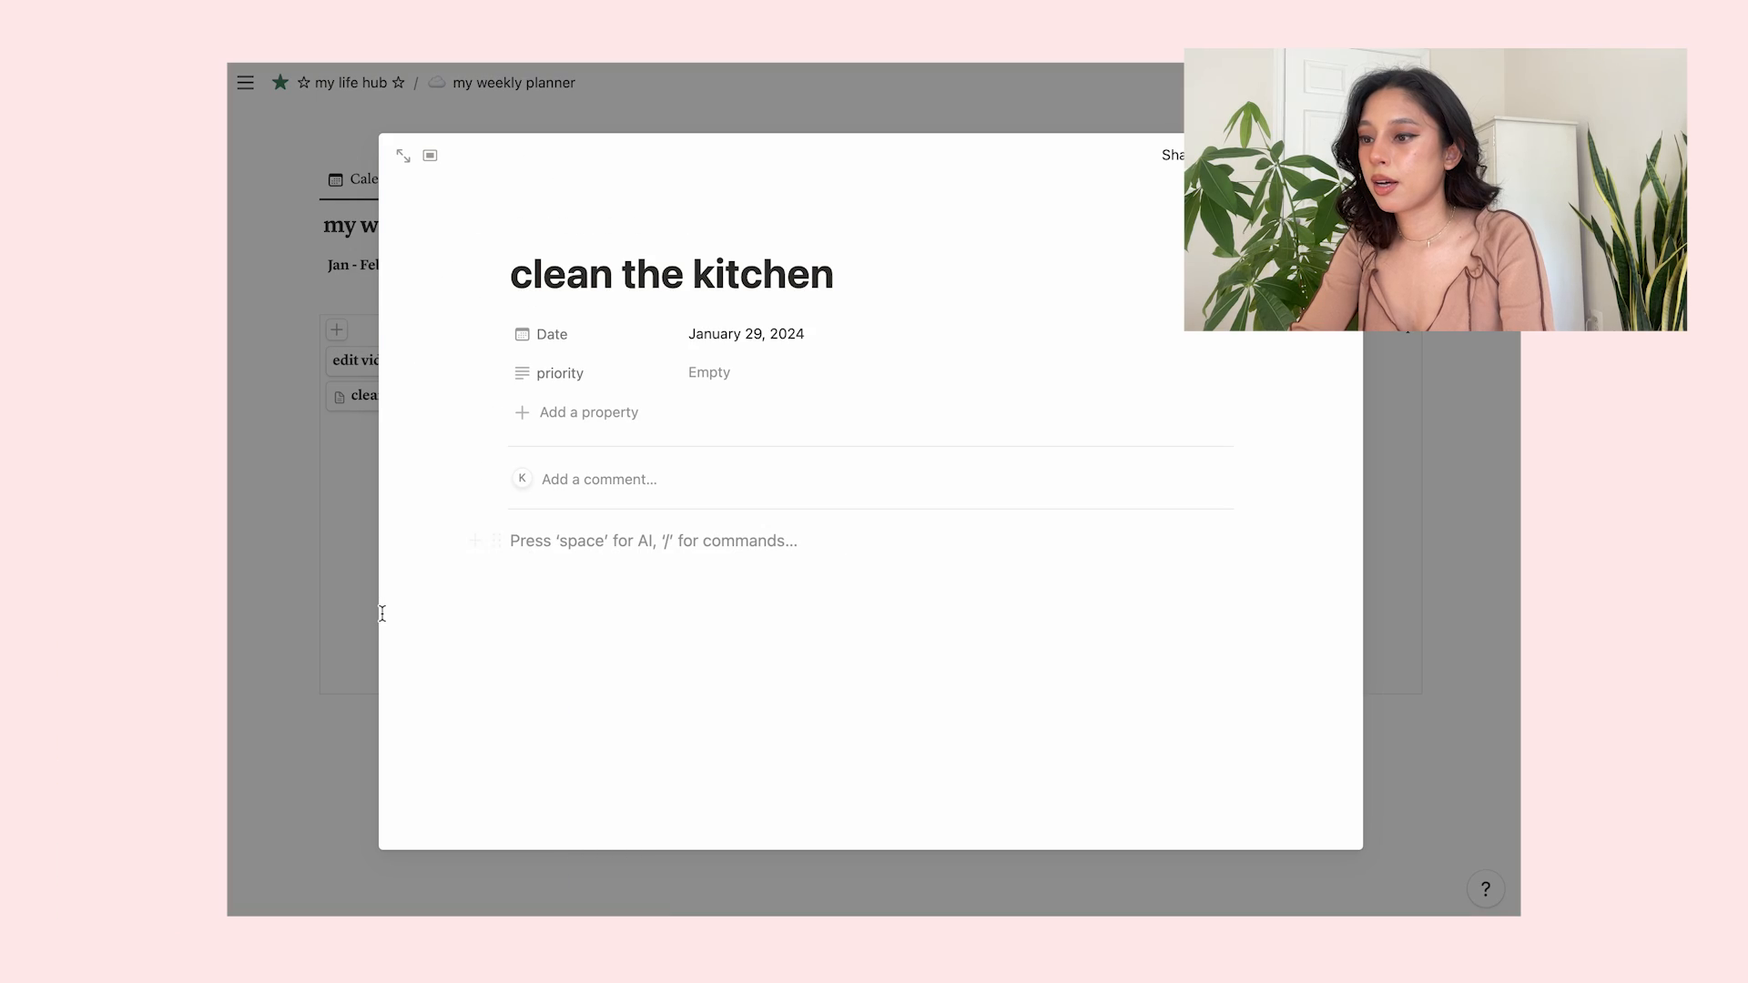
# - Close the task page and move the "clean the kitchen" task to Tuesday, January 30
pyautogui.click(333, 587)
pyautogui.moveTo(420, 360); pyautogui.dragTo(642, 360)
# - Open the "edit video" task and delete its priority property
pyautogui.click(611, 368)
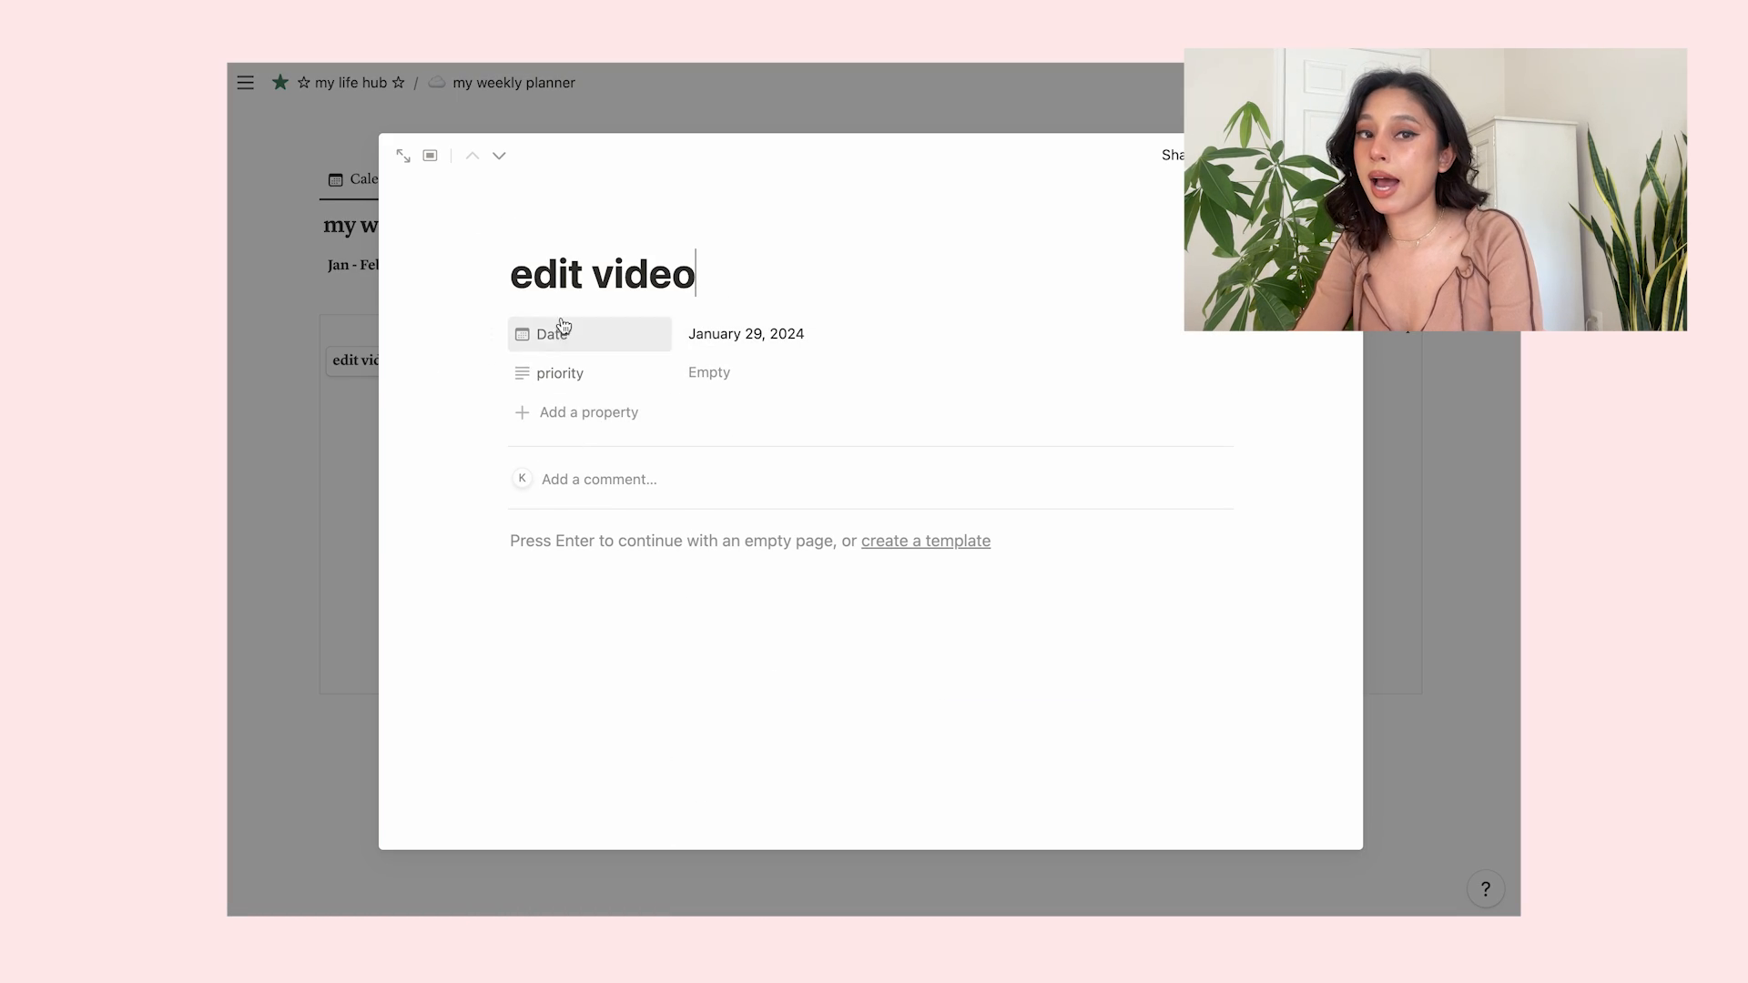
pyautogui.click(564, 412)
pyautogui.press('Escape')
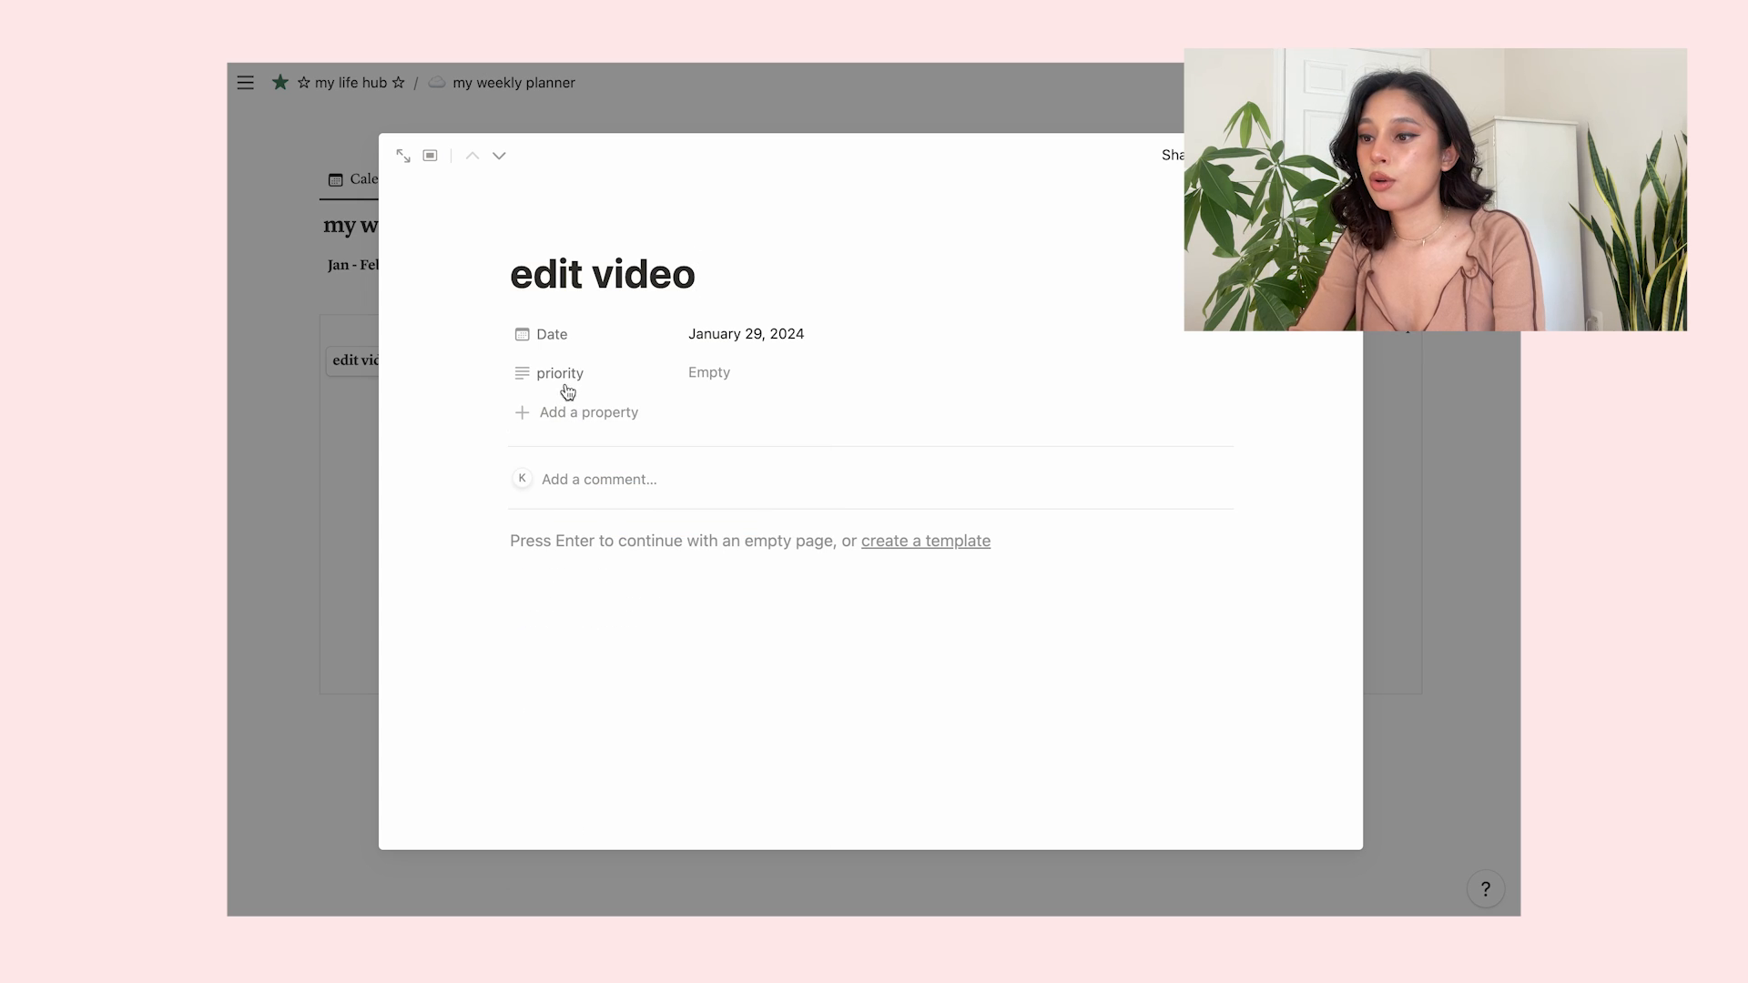
pyautogui.click(496, 373)
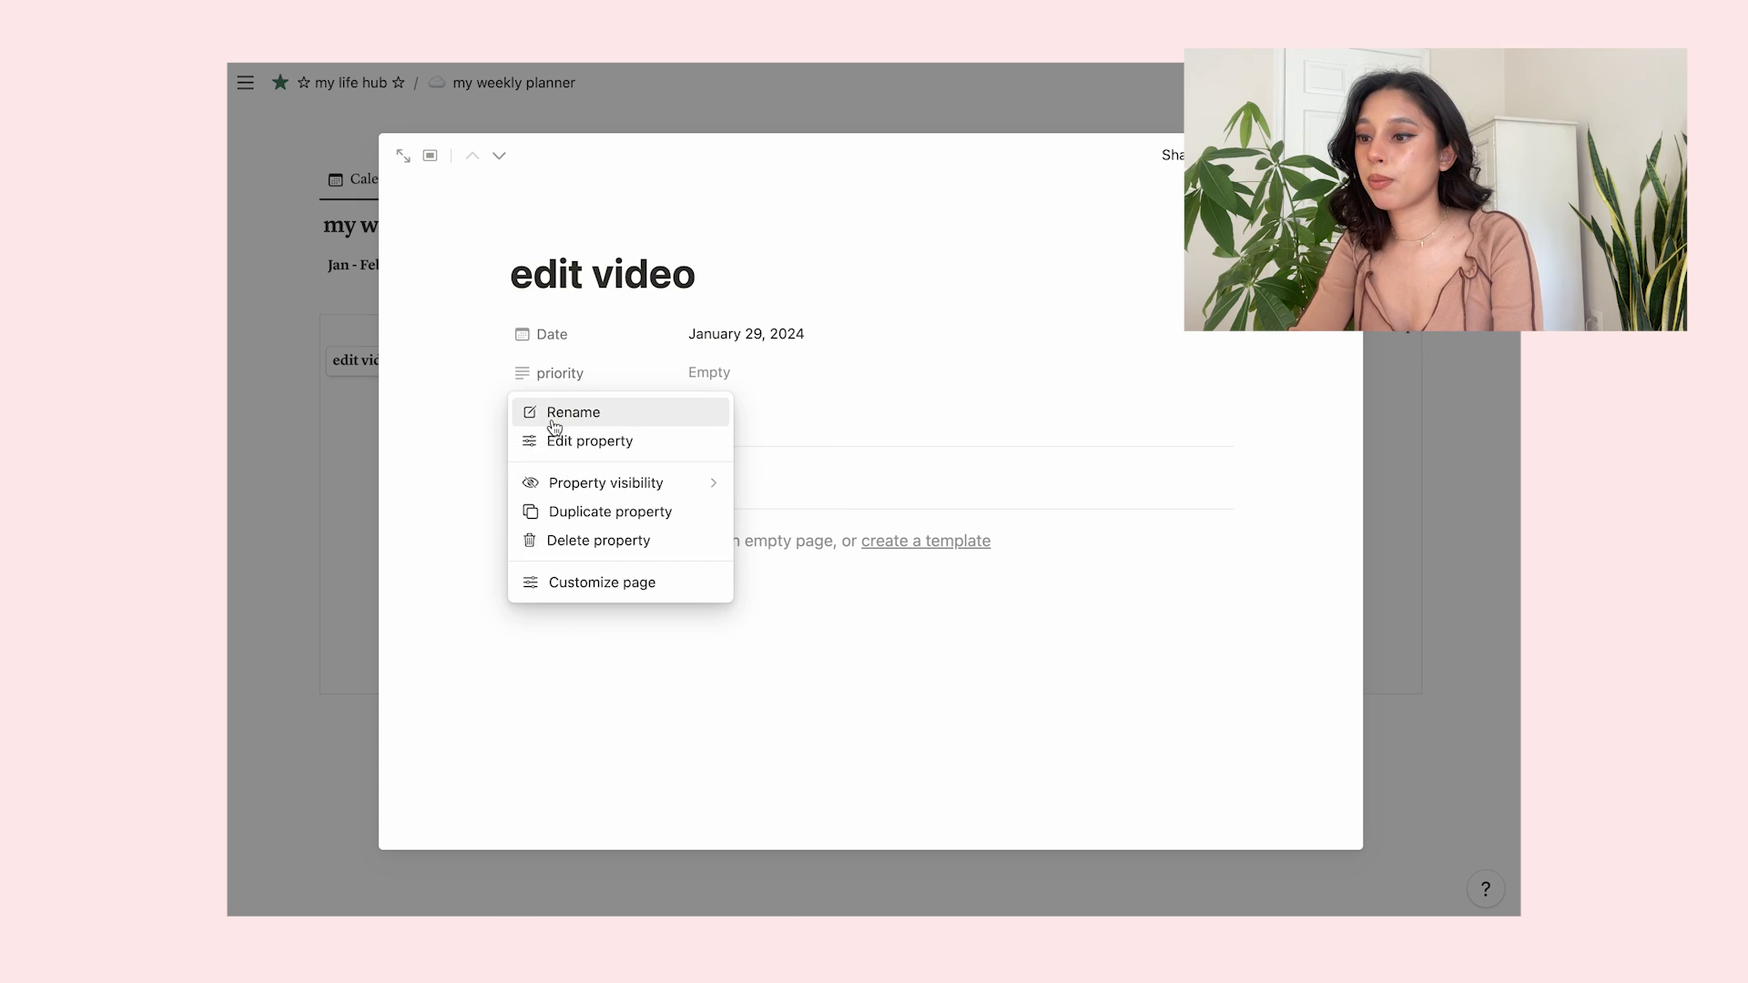
pyautogui.click(585, 540)
pyautogui.click(852, 499)
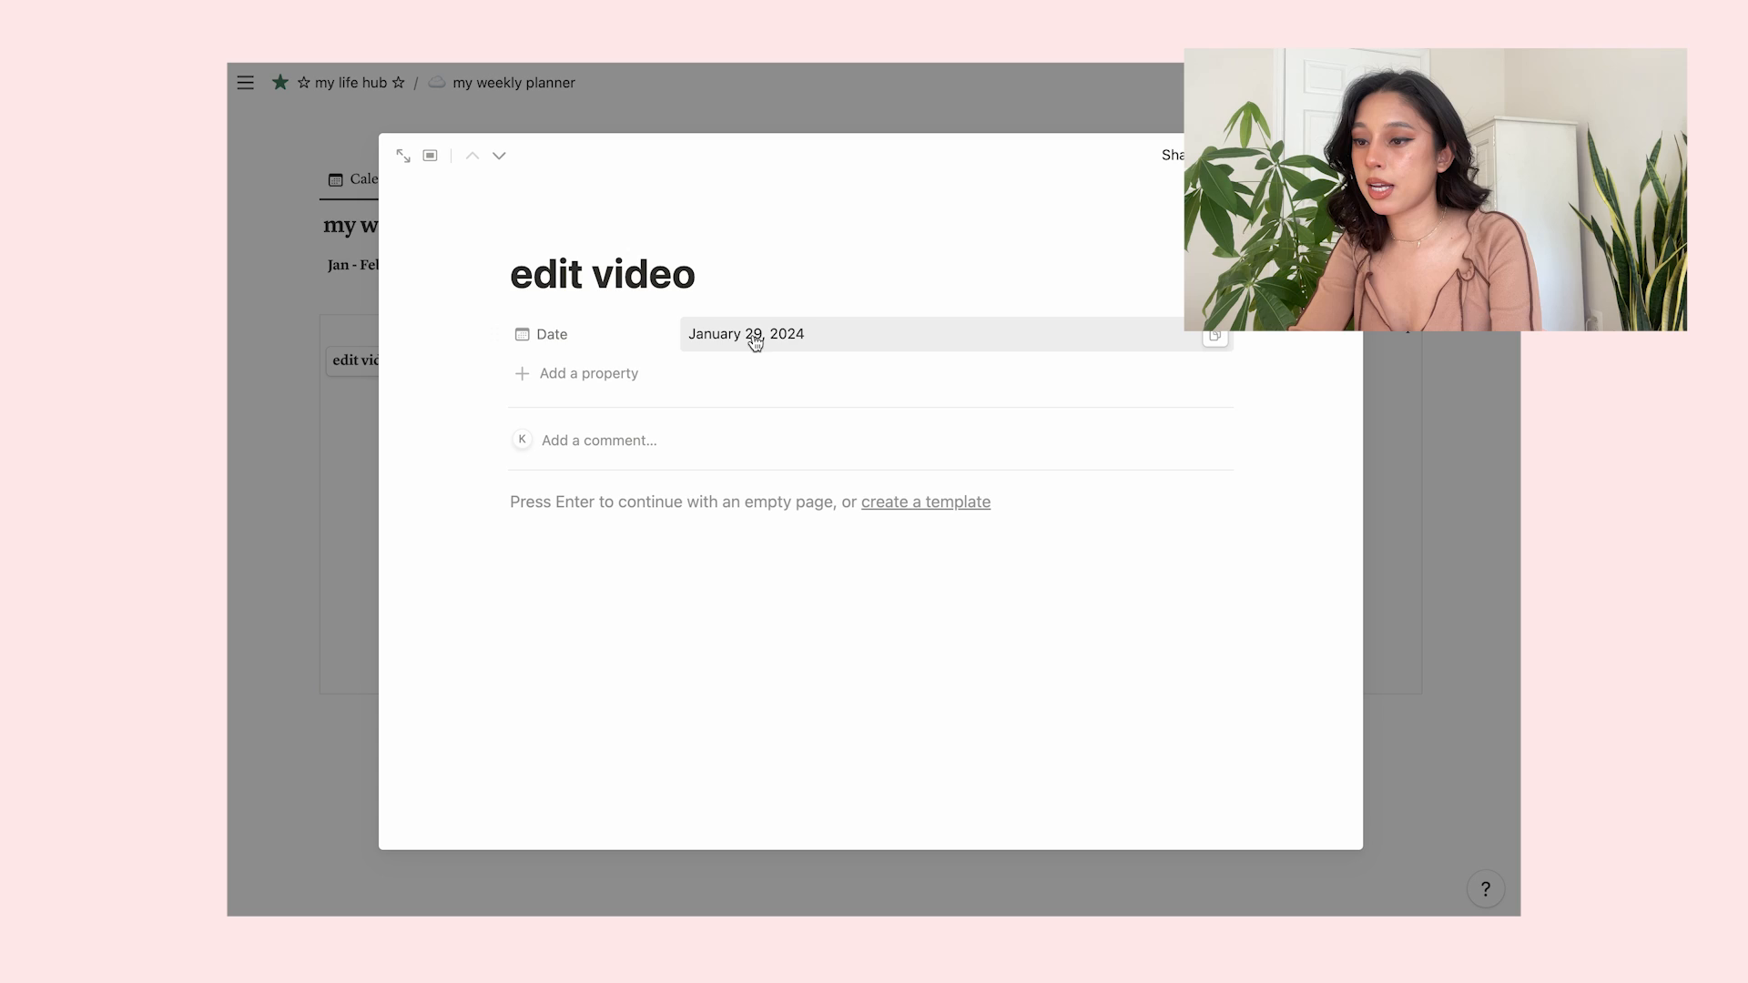
# - Add a select property named "priority level" with the options "top priority", "second priority" and "quick tasks"
pyautogui.click(557, 373)
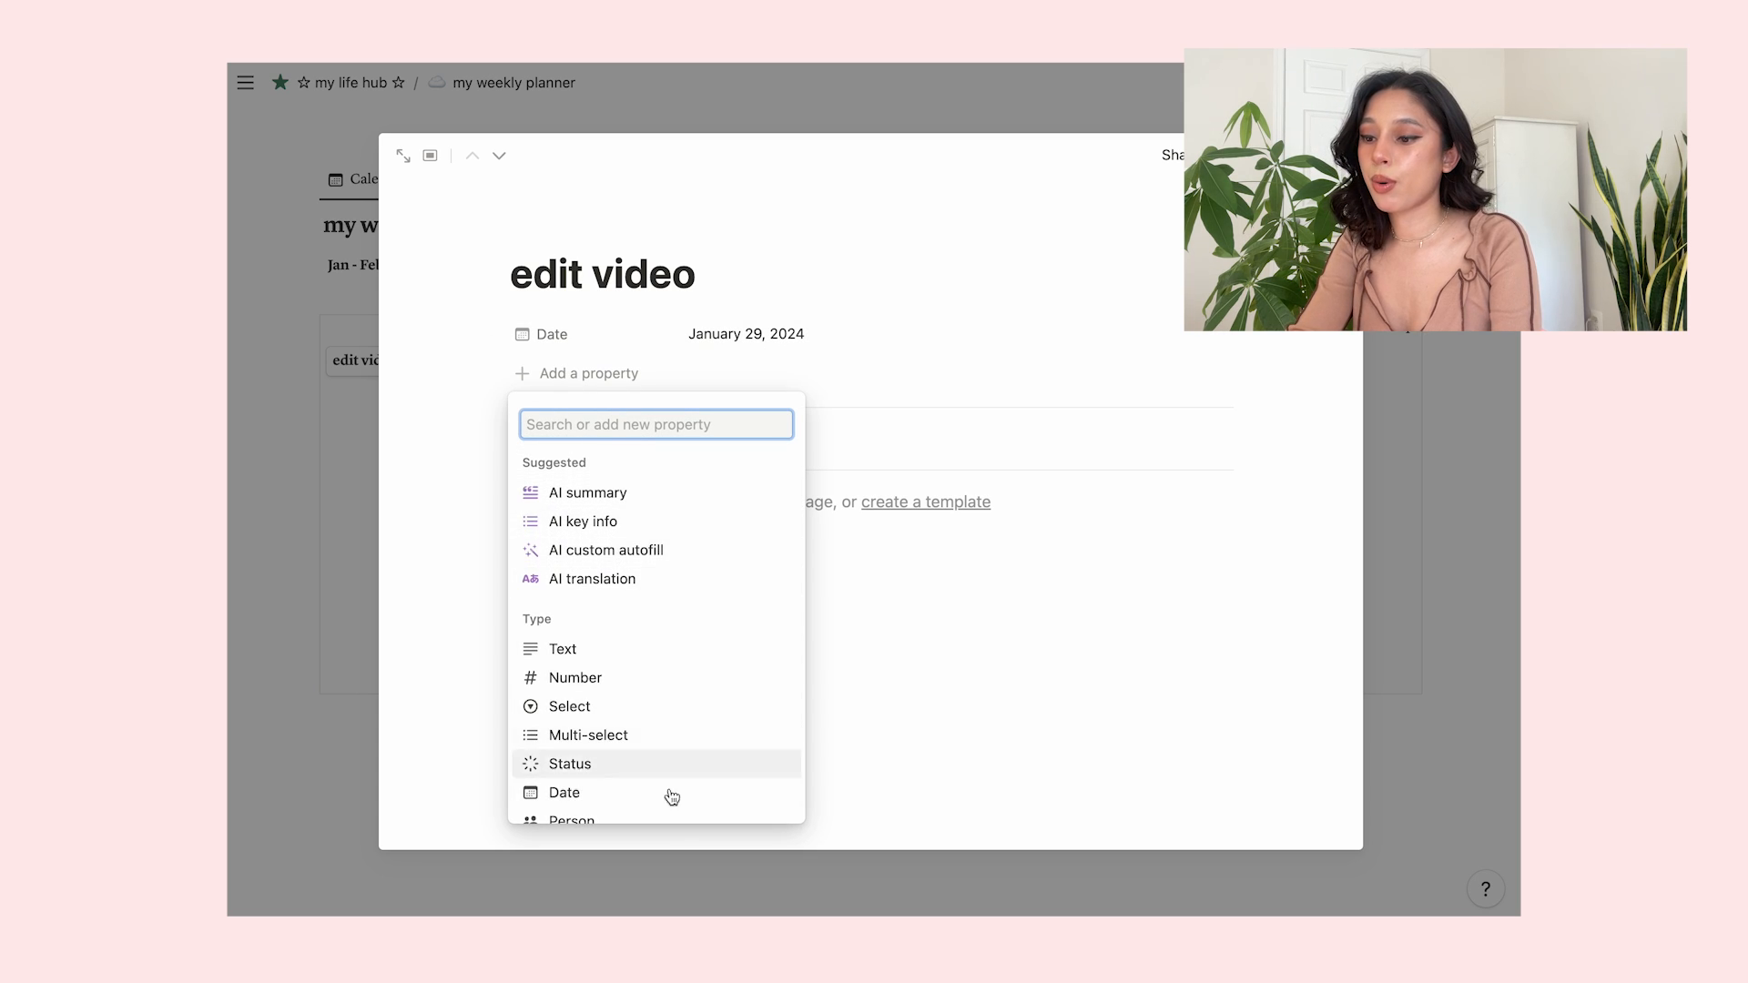
pyautogui.click(577, 715)
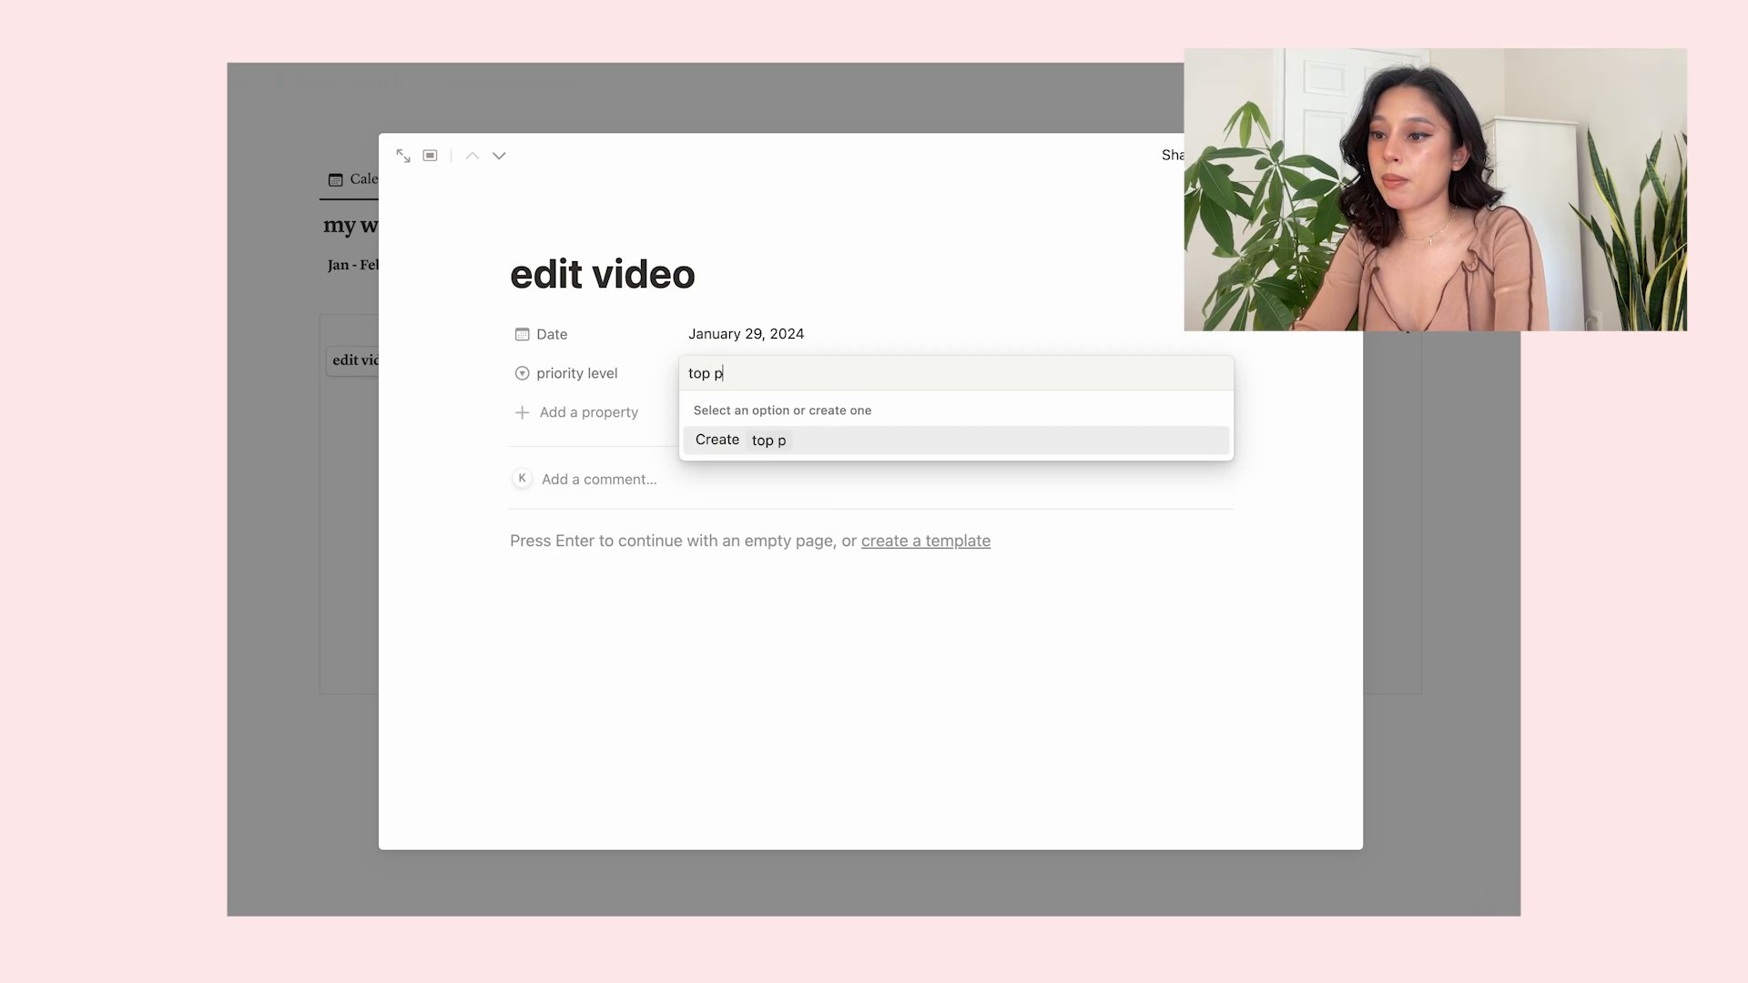
pyautogui.press('Return')
pyautogui.write('second')
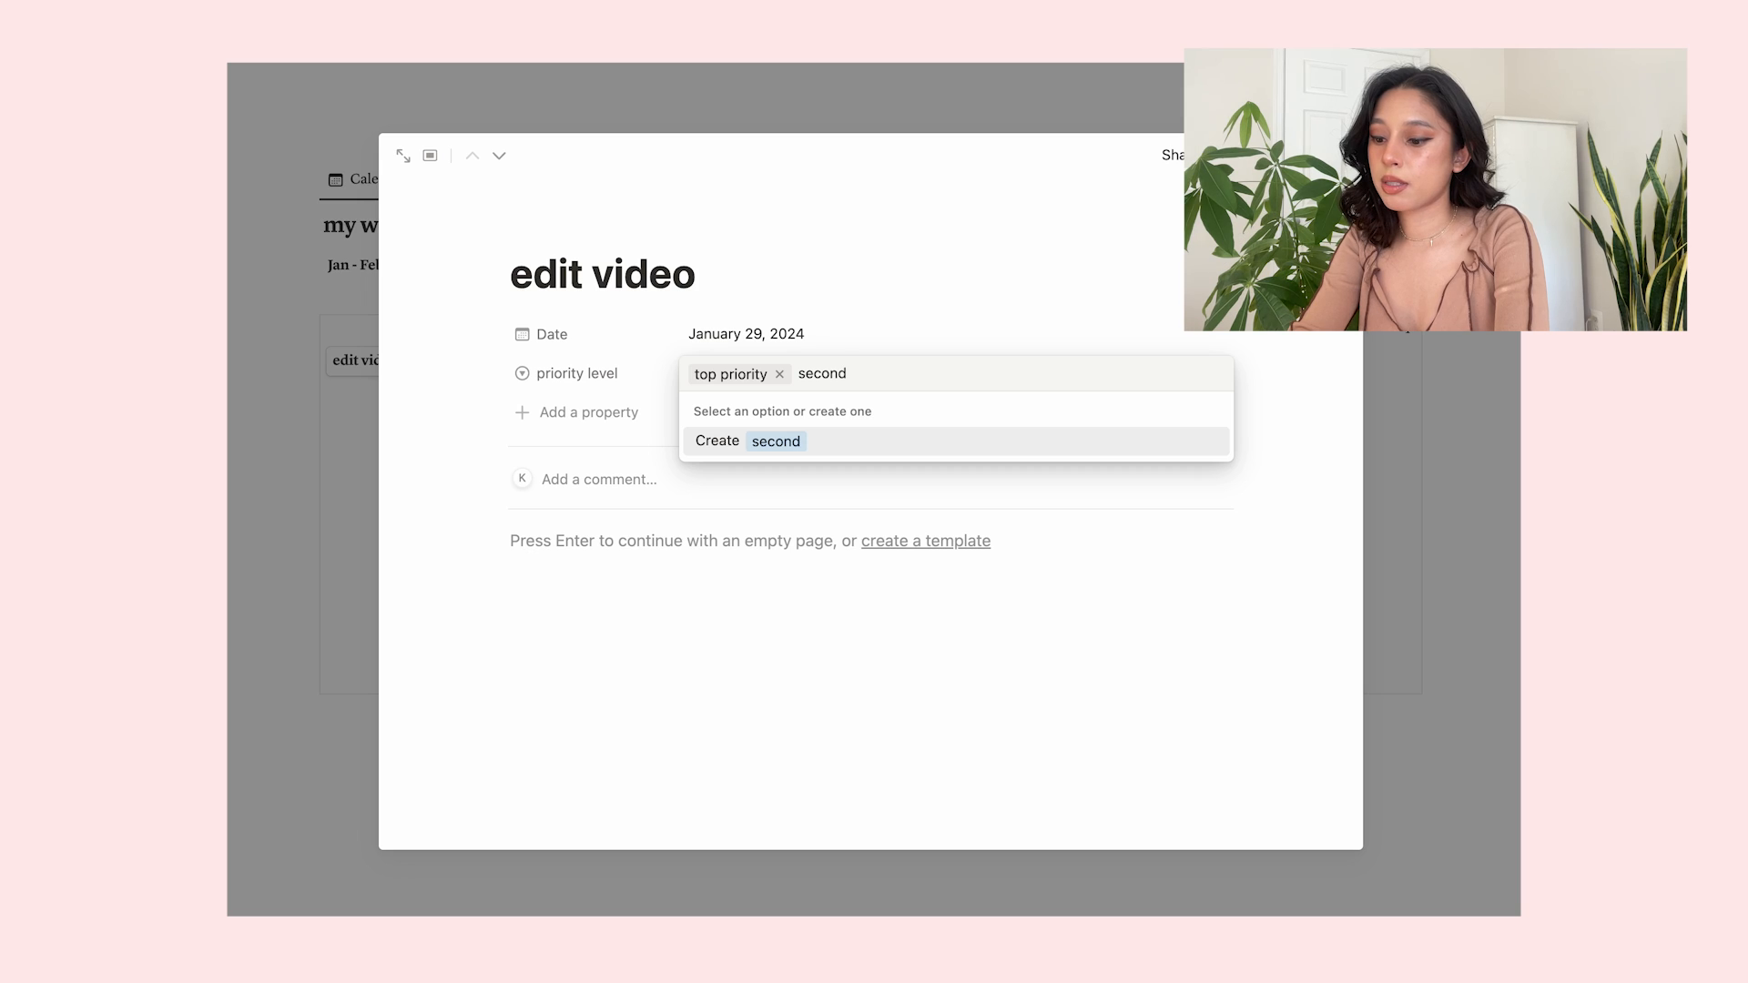
pyautogui.write(' priority')
pyautogui.press('Return')
pyautogui.write('quick tasks')
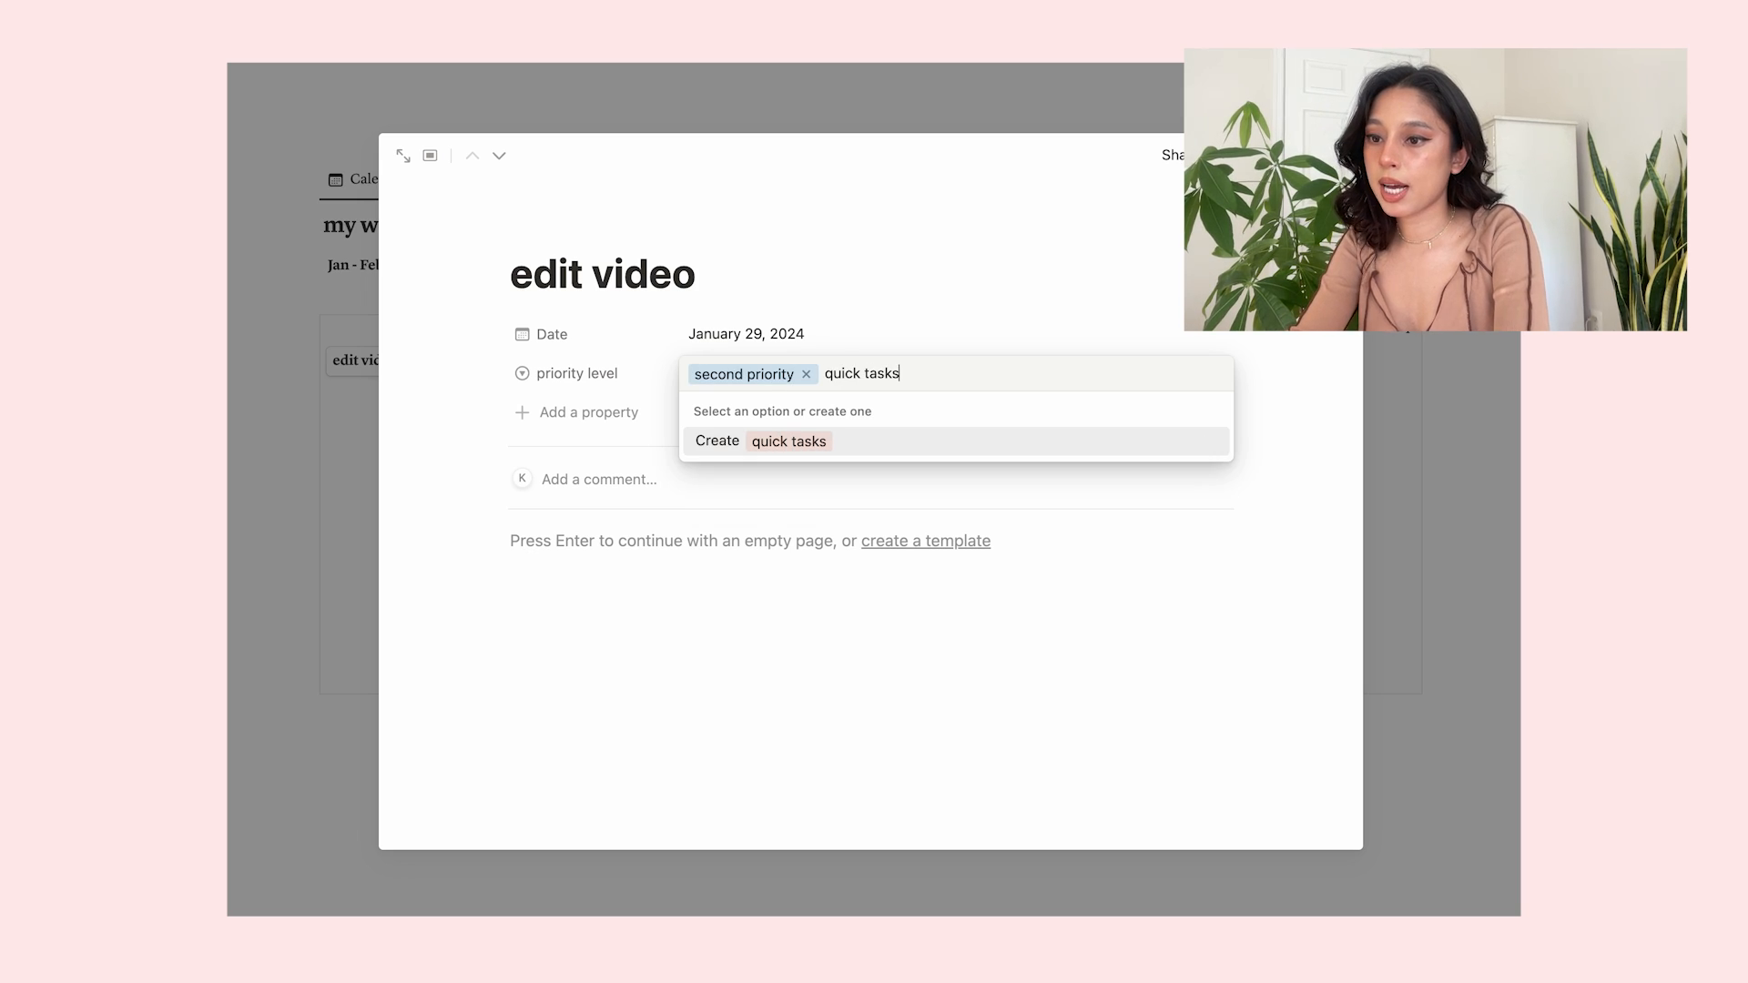
pyautogui.press('Return')
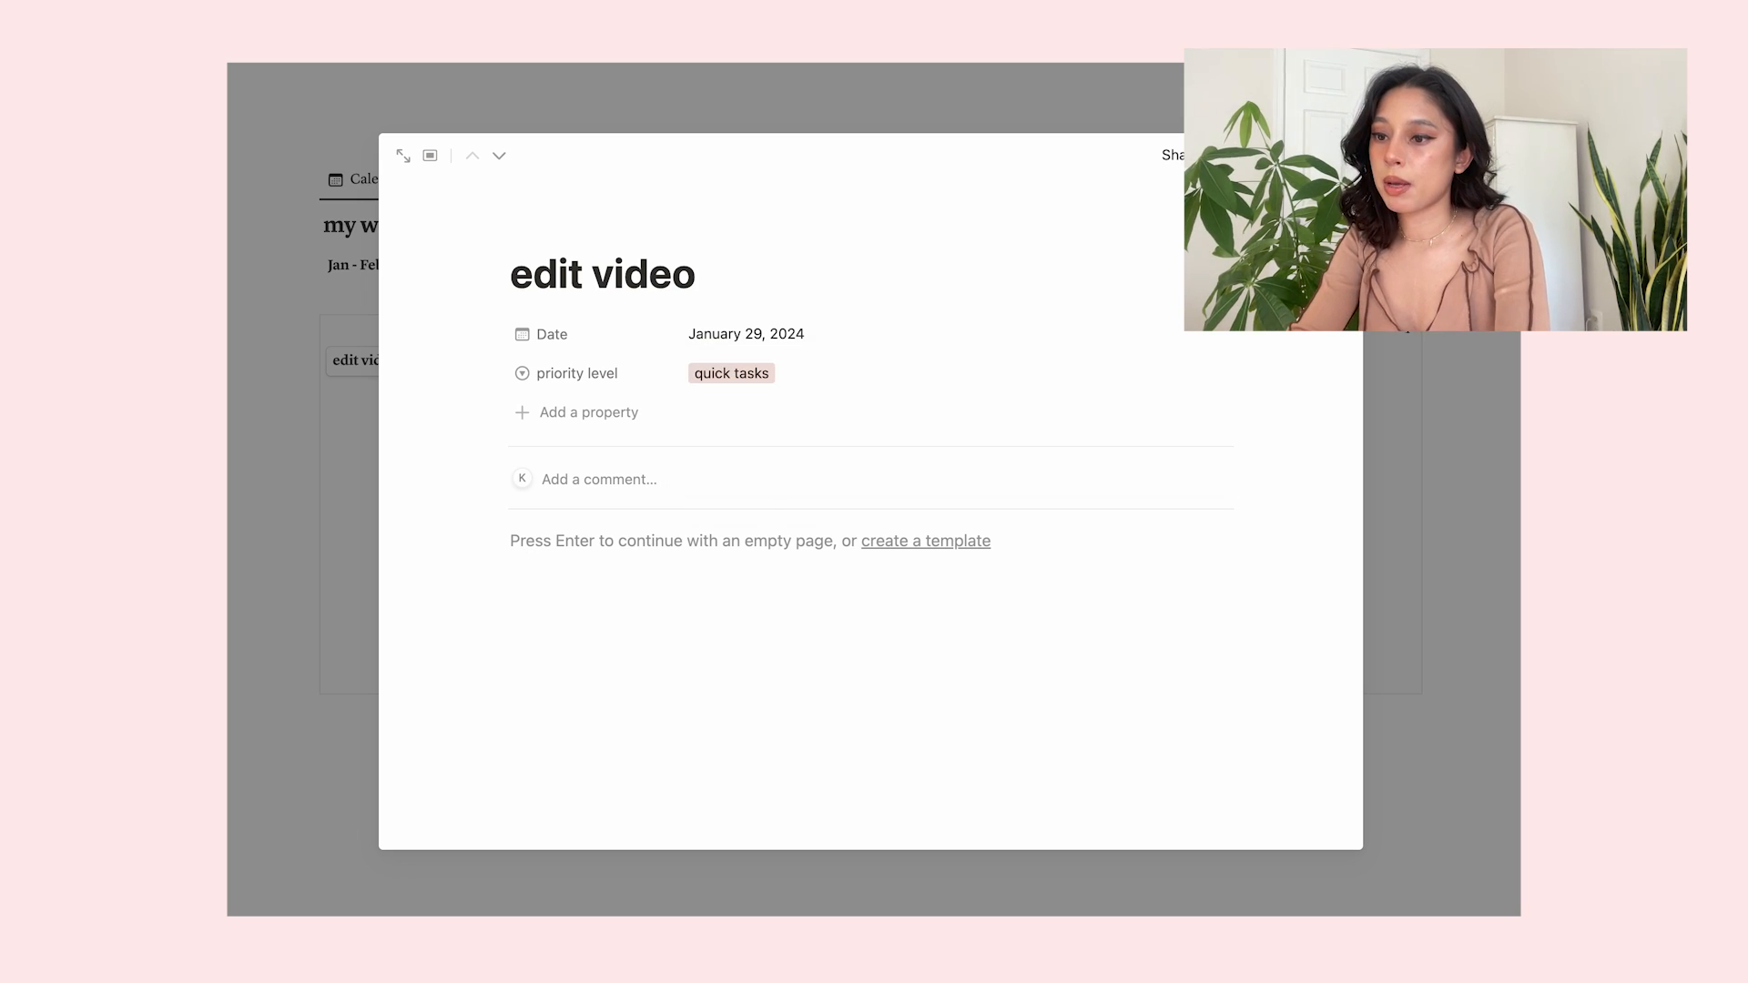
# - Add the options "events" and "extras" to the priority level property
pyautogui.click(839, 373)
pyautogui.write('ecent')
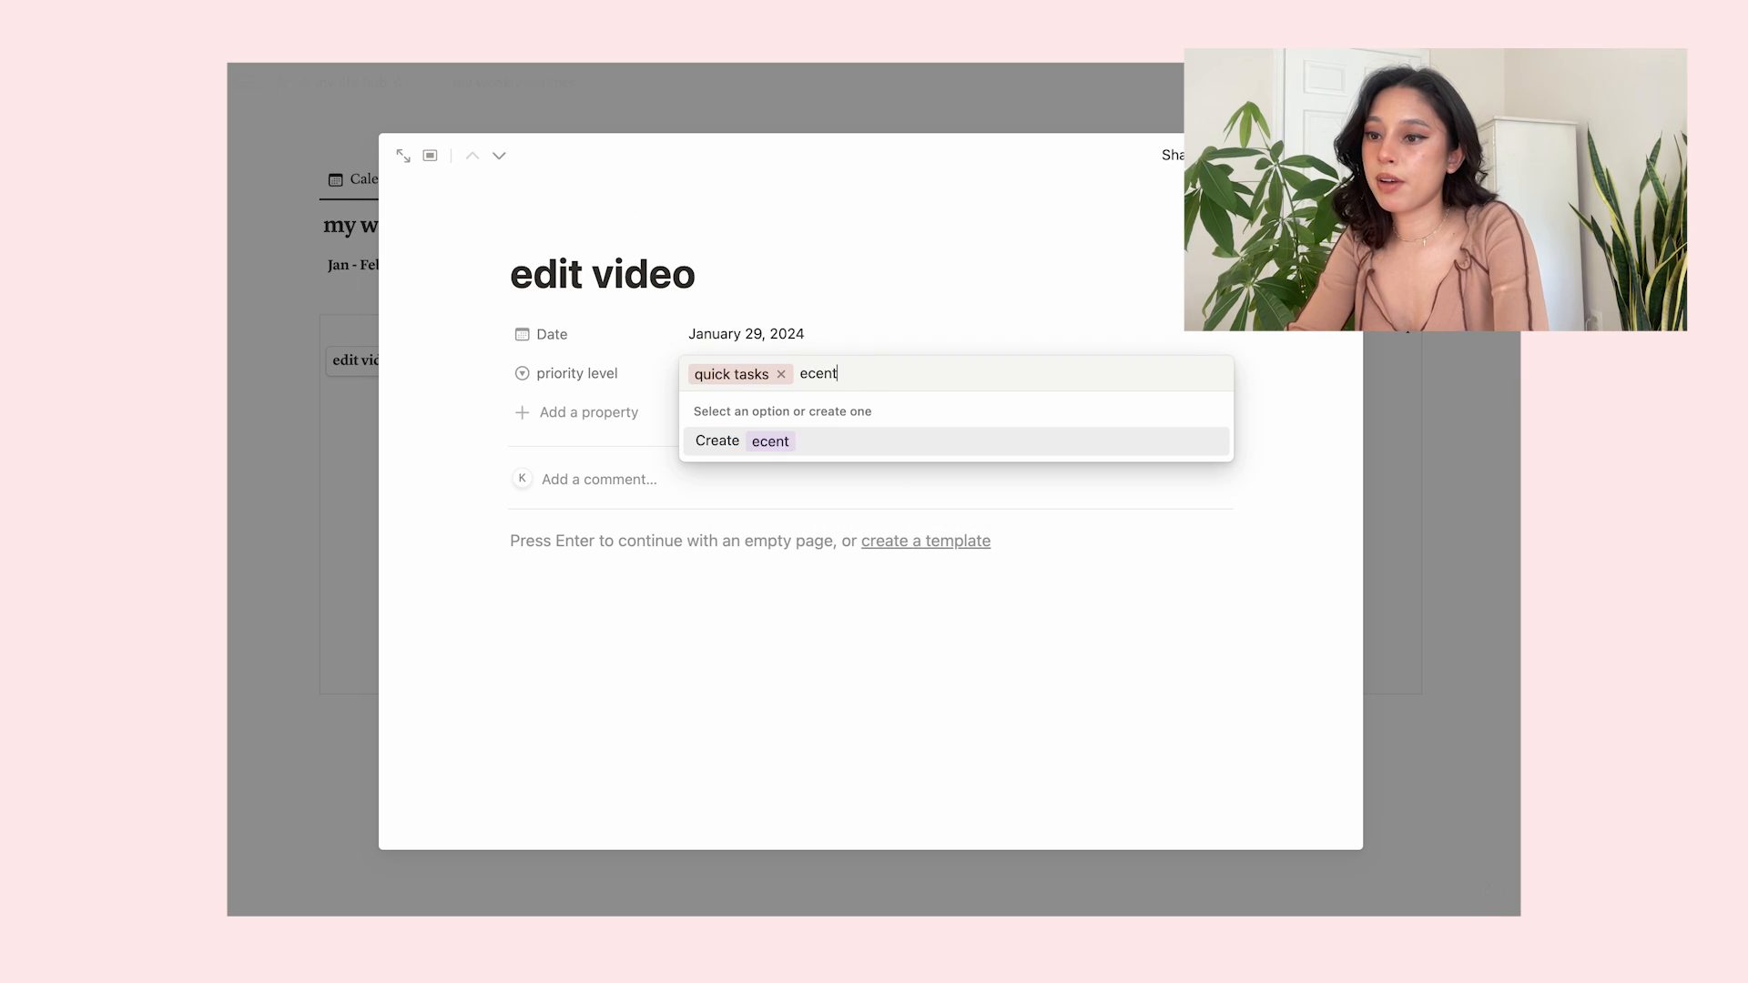
pyautogui.press('BackSpace')
pyautogui.press('BackSpace')
pyautogui.press('BackSpace')
pyautogui.click(819, 371)
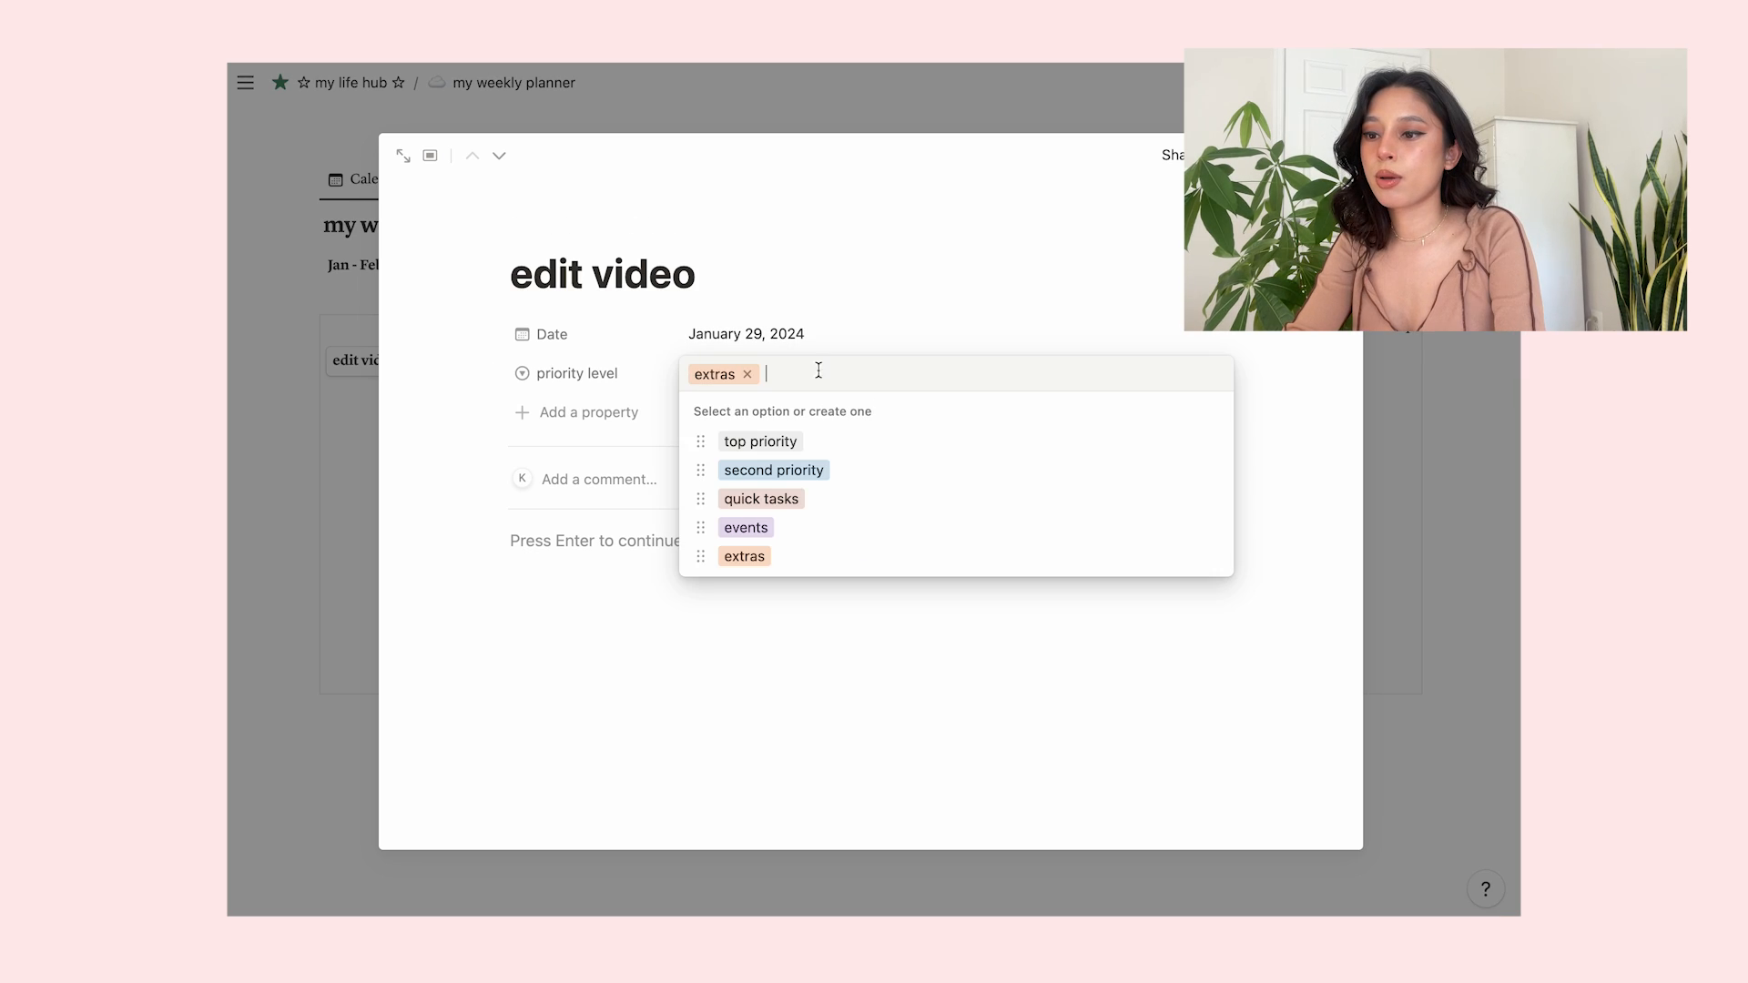
# - Recolor the priority level options: top priority yellow, second priority green, events blue and extras light gray
pyautogui.click(1207, 445)
pyautogui.click(1170, 714)
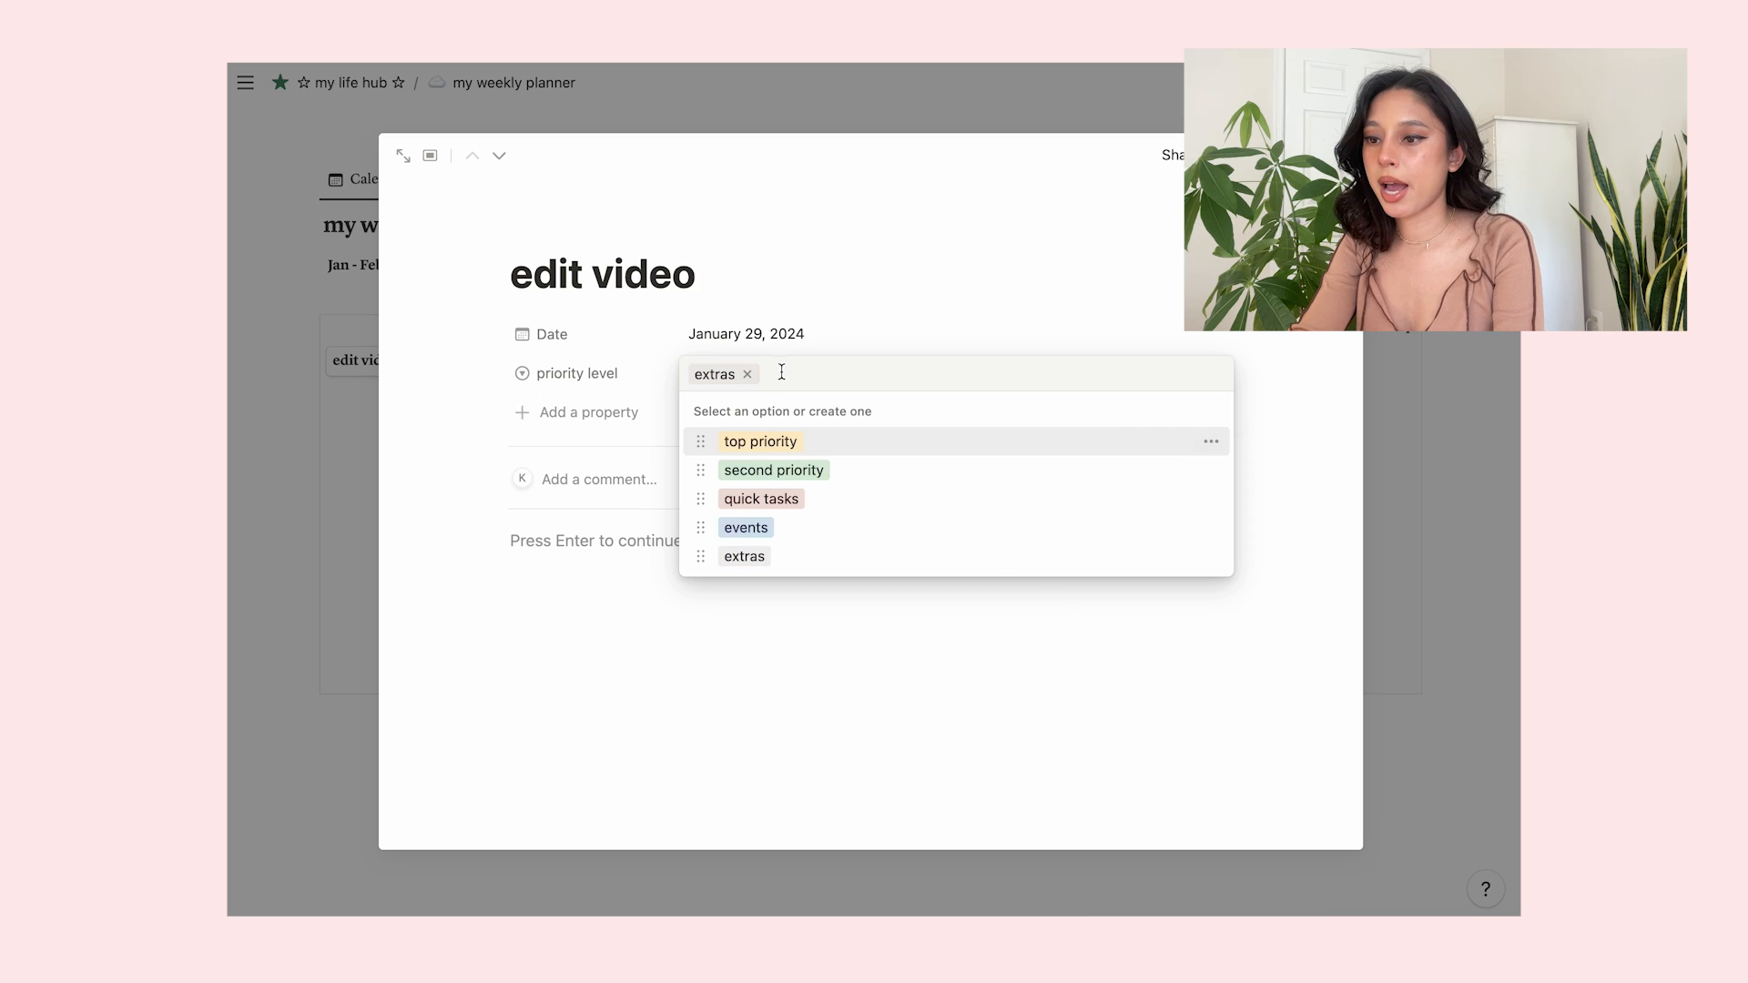
pyautogui.click(796, 288)
# - Set the "edit video" task's priority level to top priority and close the task page
pyautogui.click(766, 375)
pyautogui.click(764, 442)
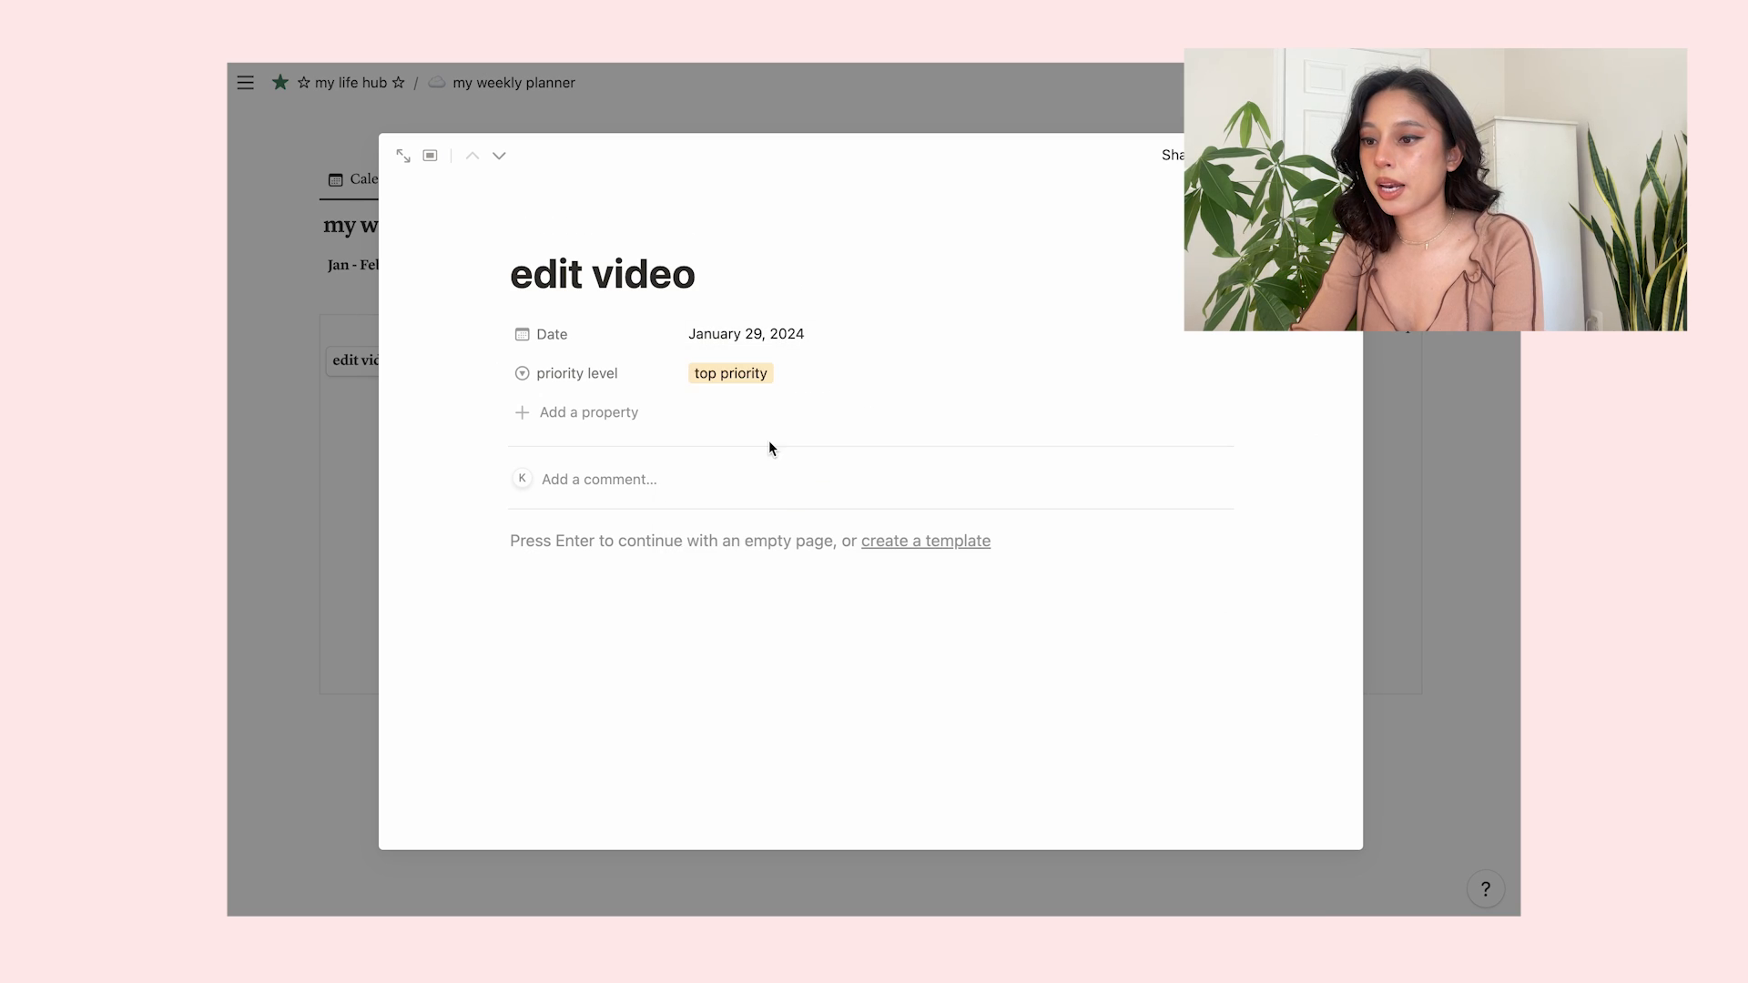
pyautogui.click(379, 619)
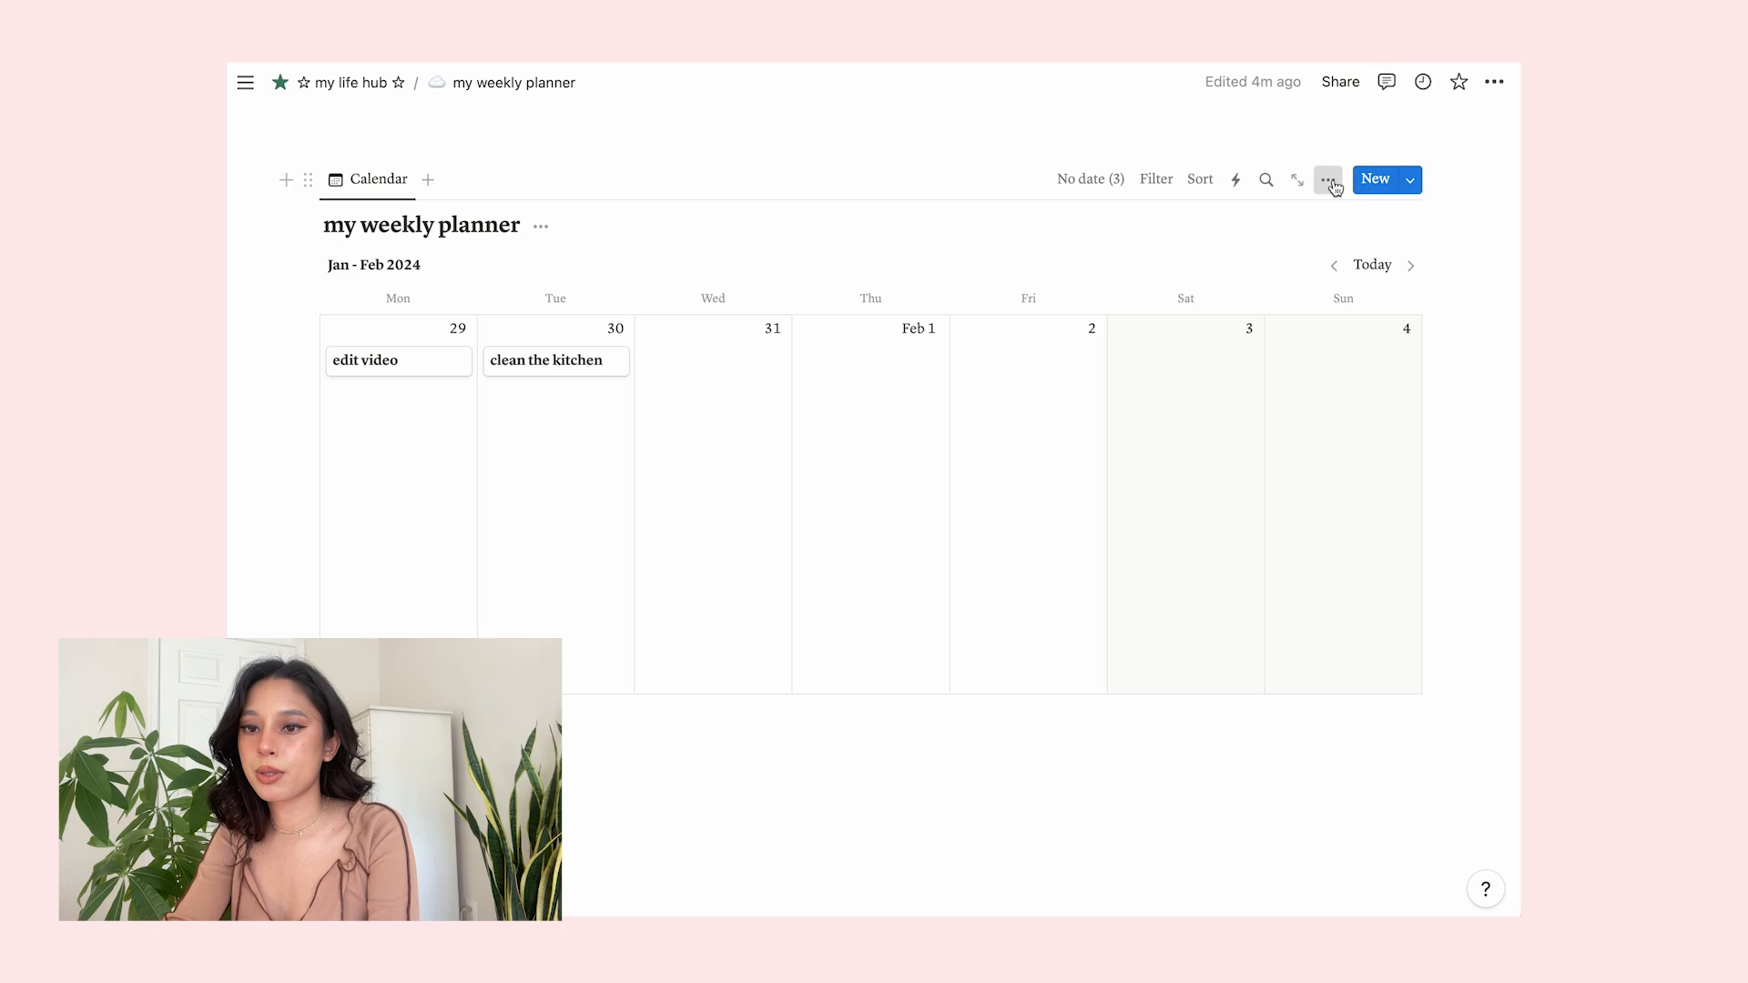
# - Show the priority level property on the calendar cards and reorder Tuesday's cards
pyautogui.click(1329, 181)
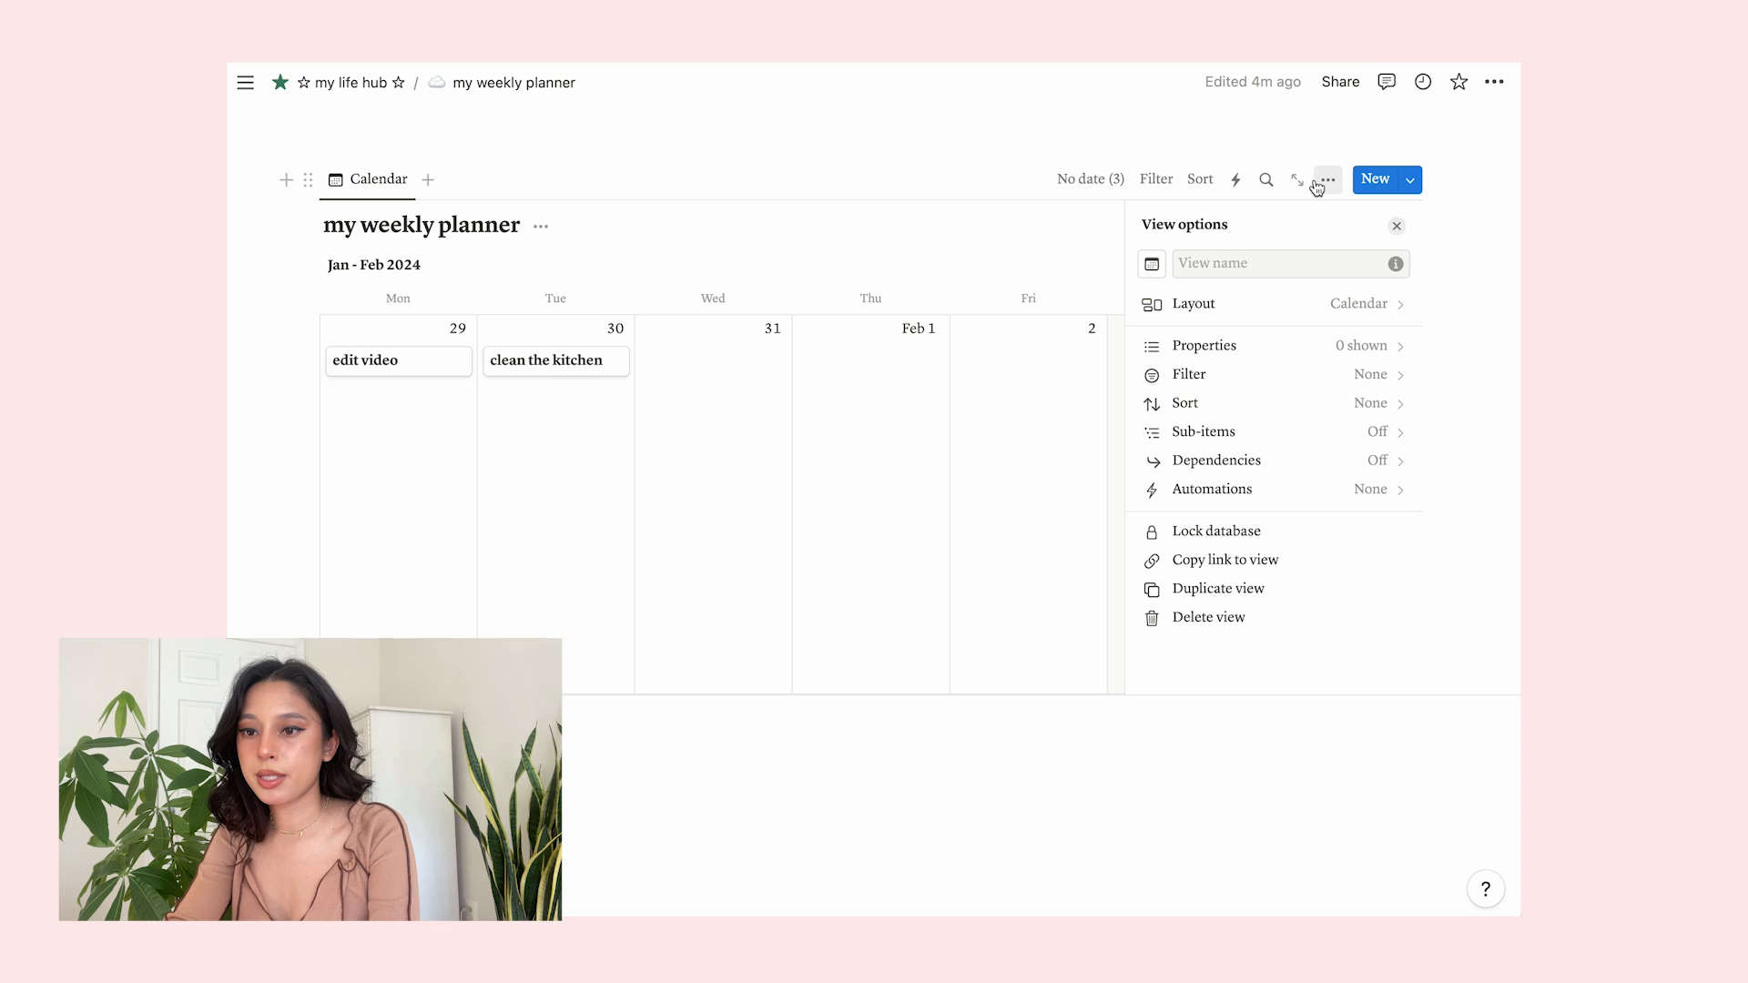
pyautogui.click(1395, 355)
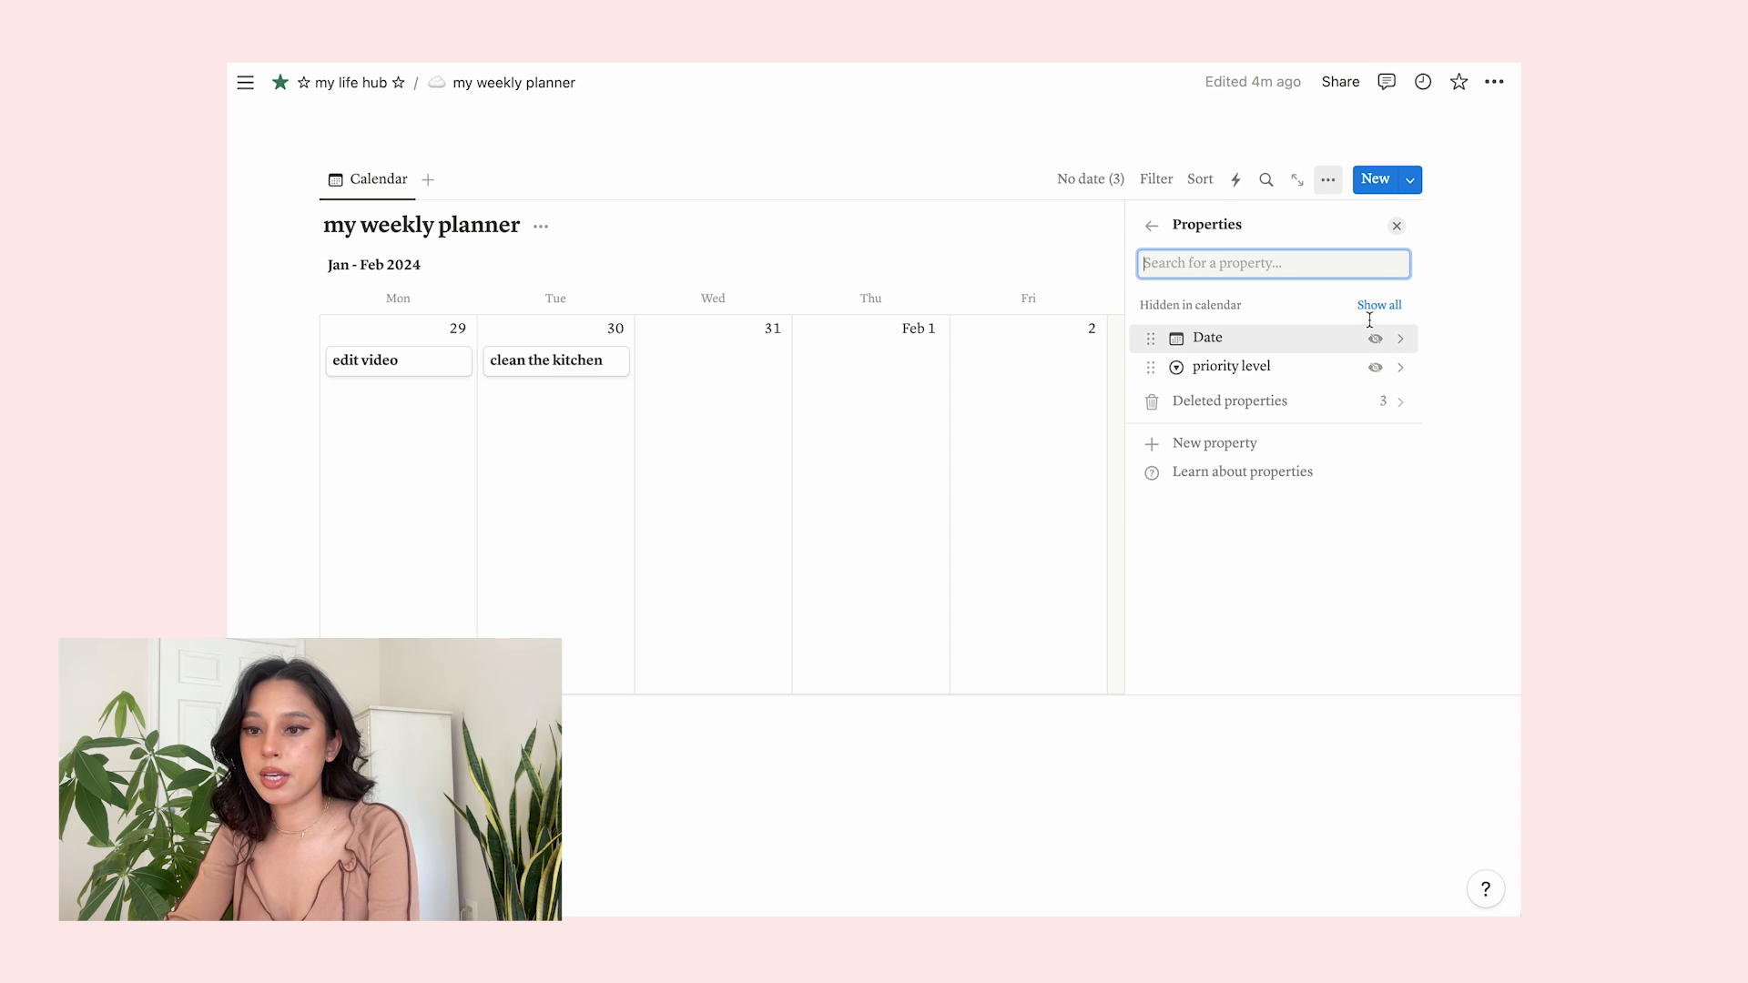
pyautogui.click(1375, 368)
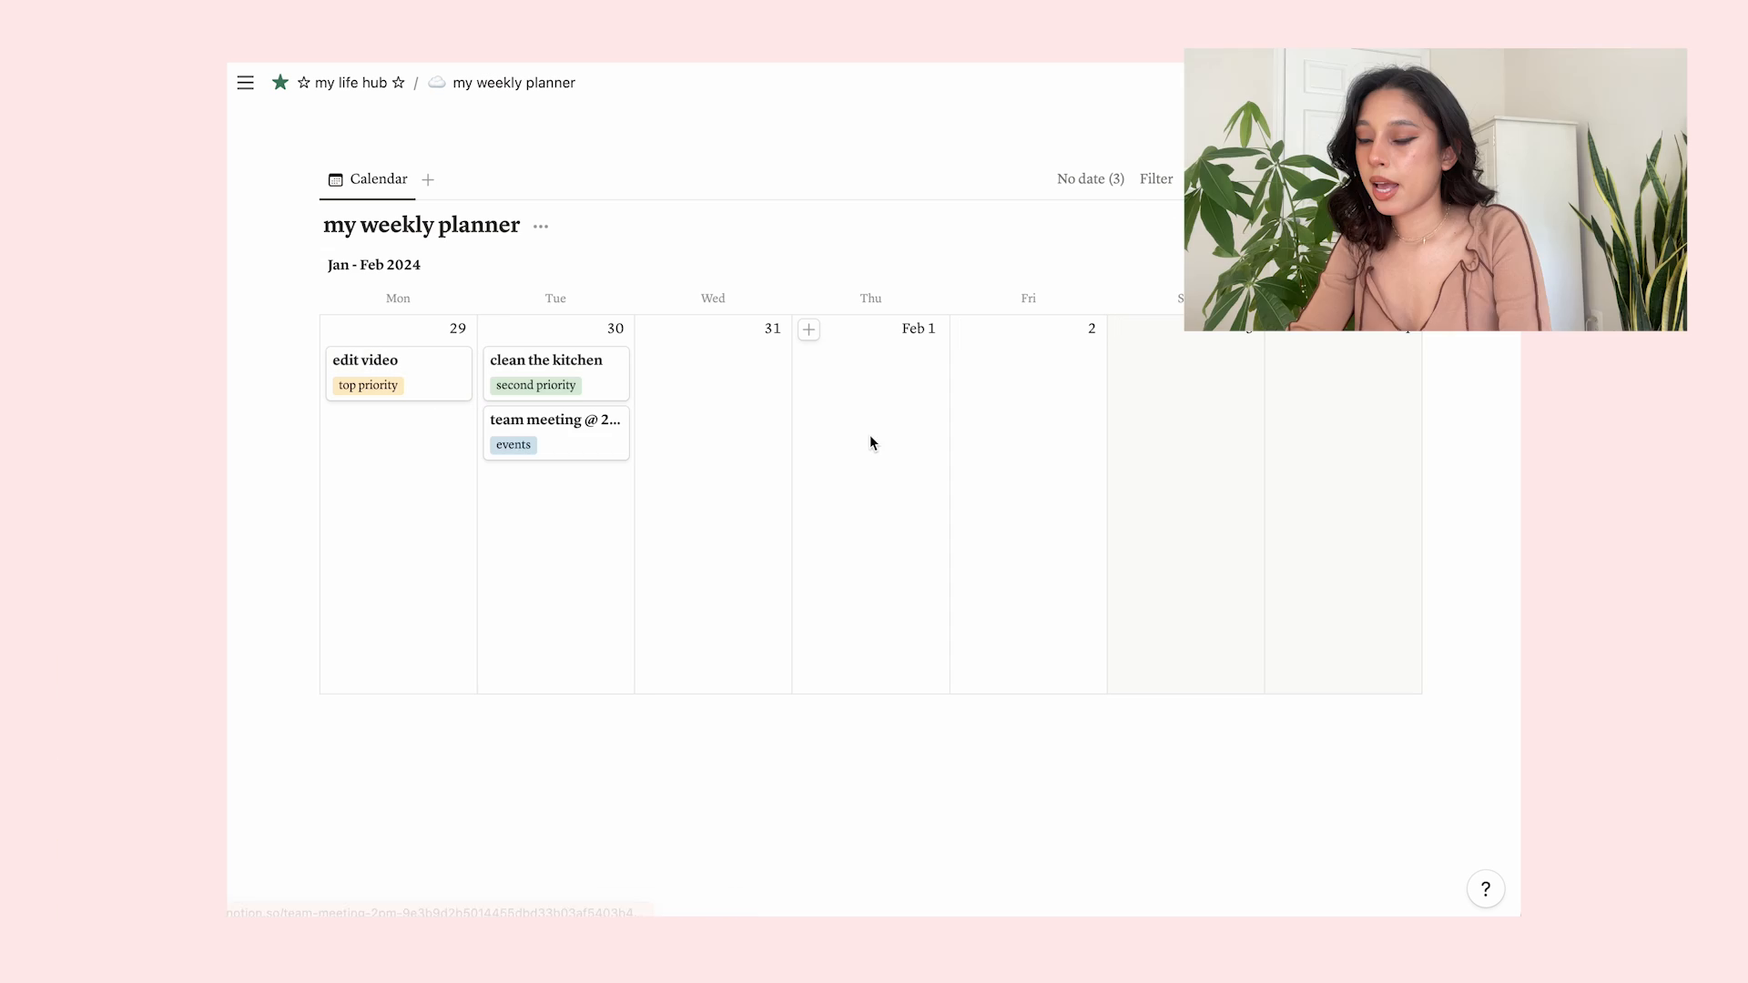
pyautogui.moveTo(554, 456); pyautogui.dragTo(553, 417)
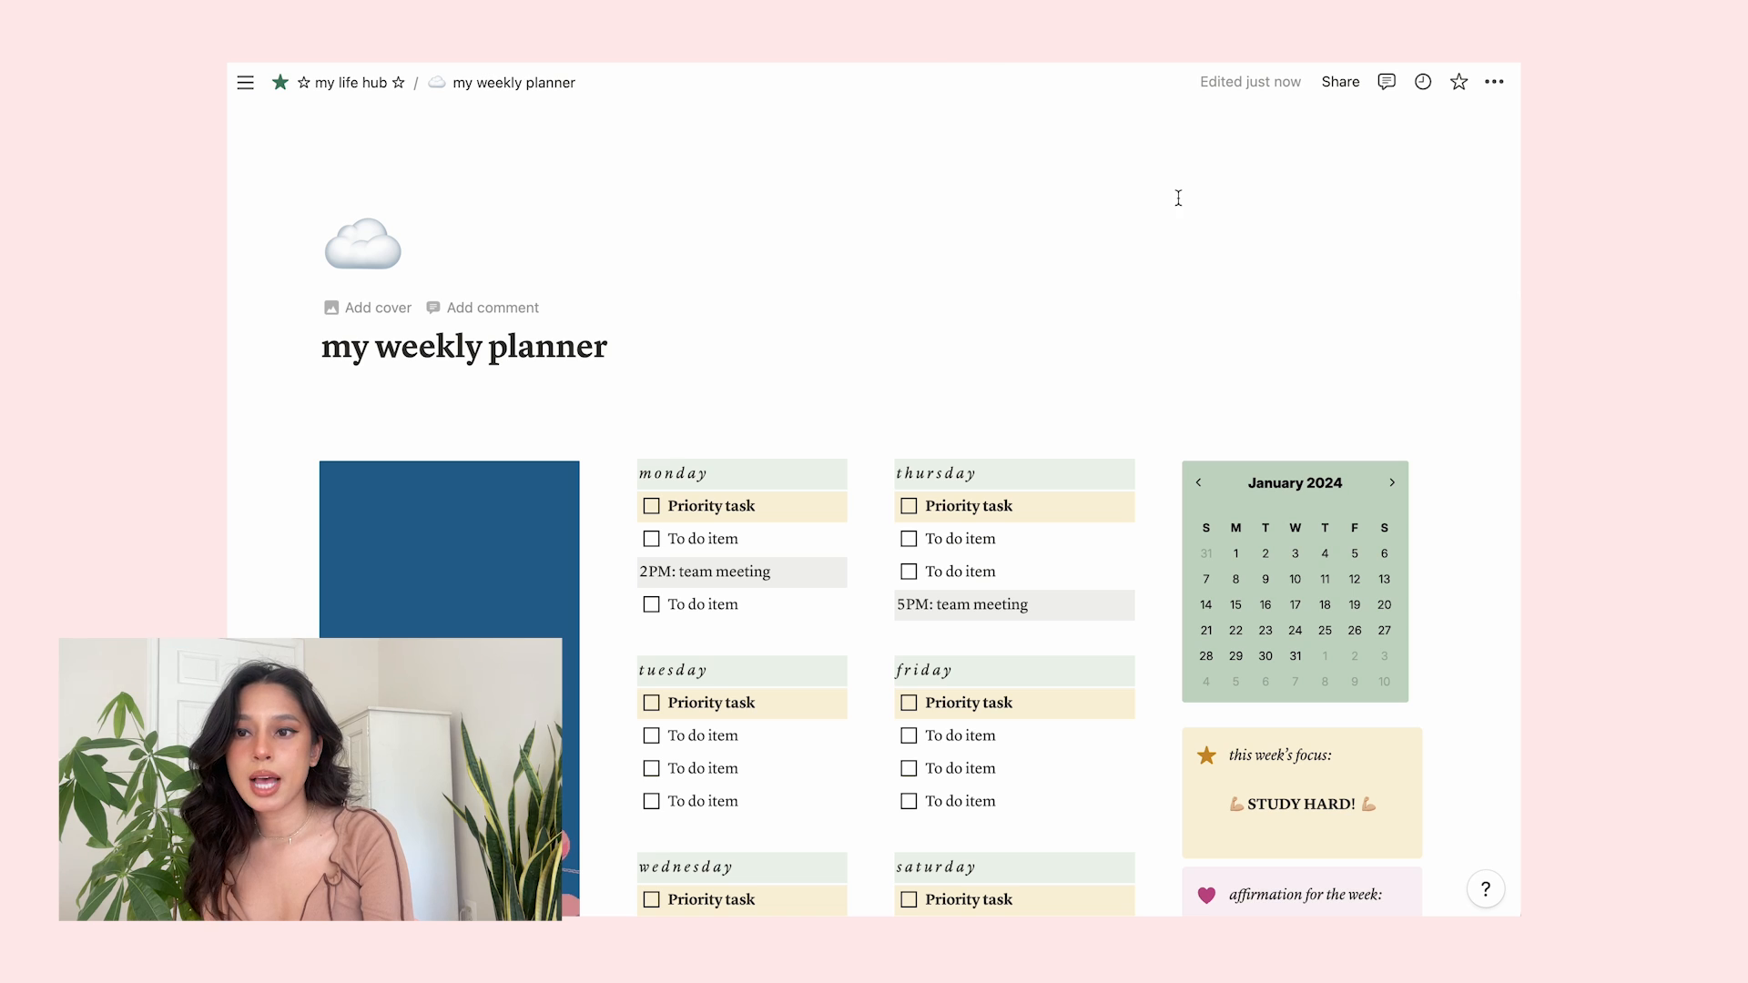
# - Add a cover to the weekly planner page and browse the gallery for a replacement image
pyautogui.click(416, 309)
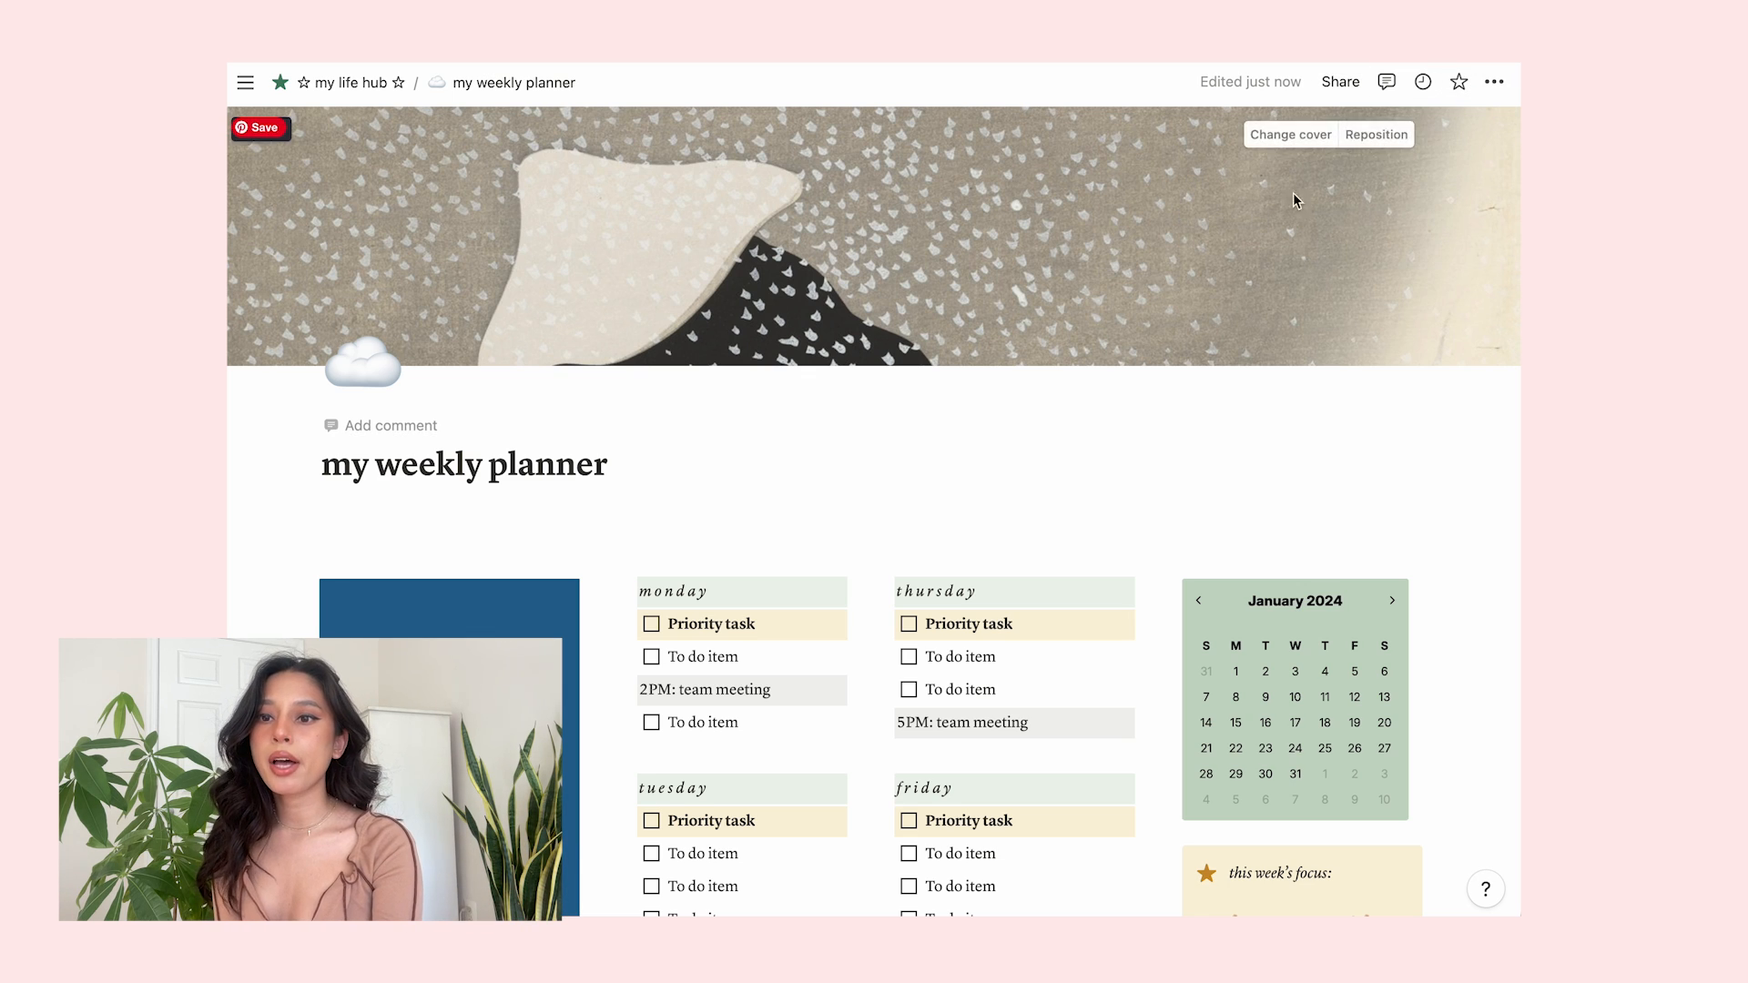
pyautogui.click(1305, 134)
pyautogui.scroll(-10, 1098, 447)
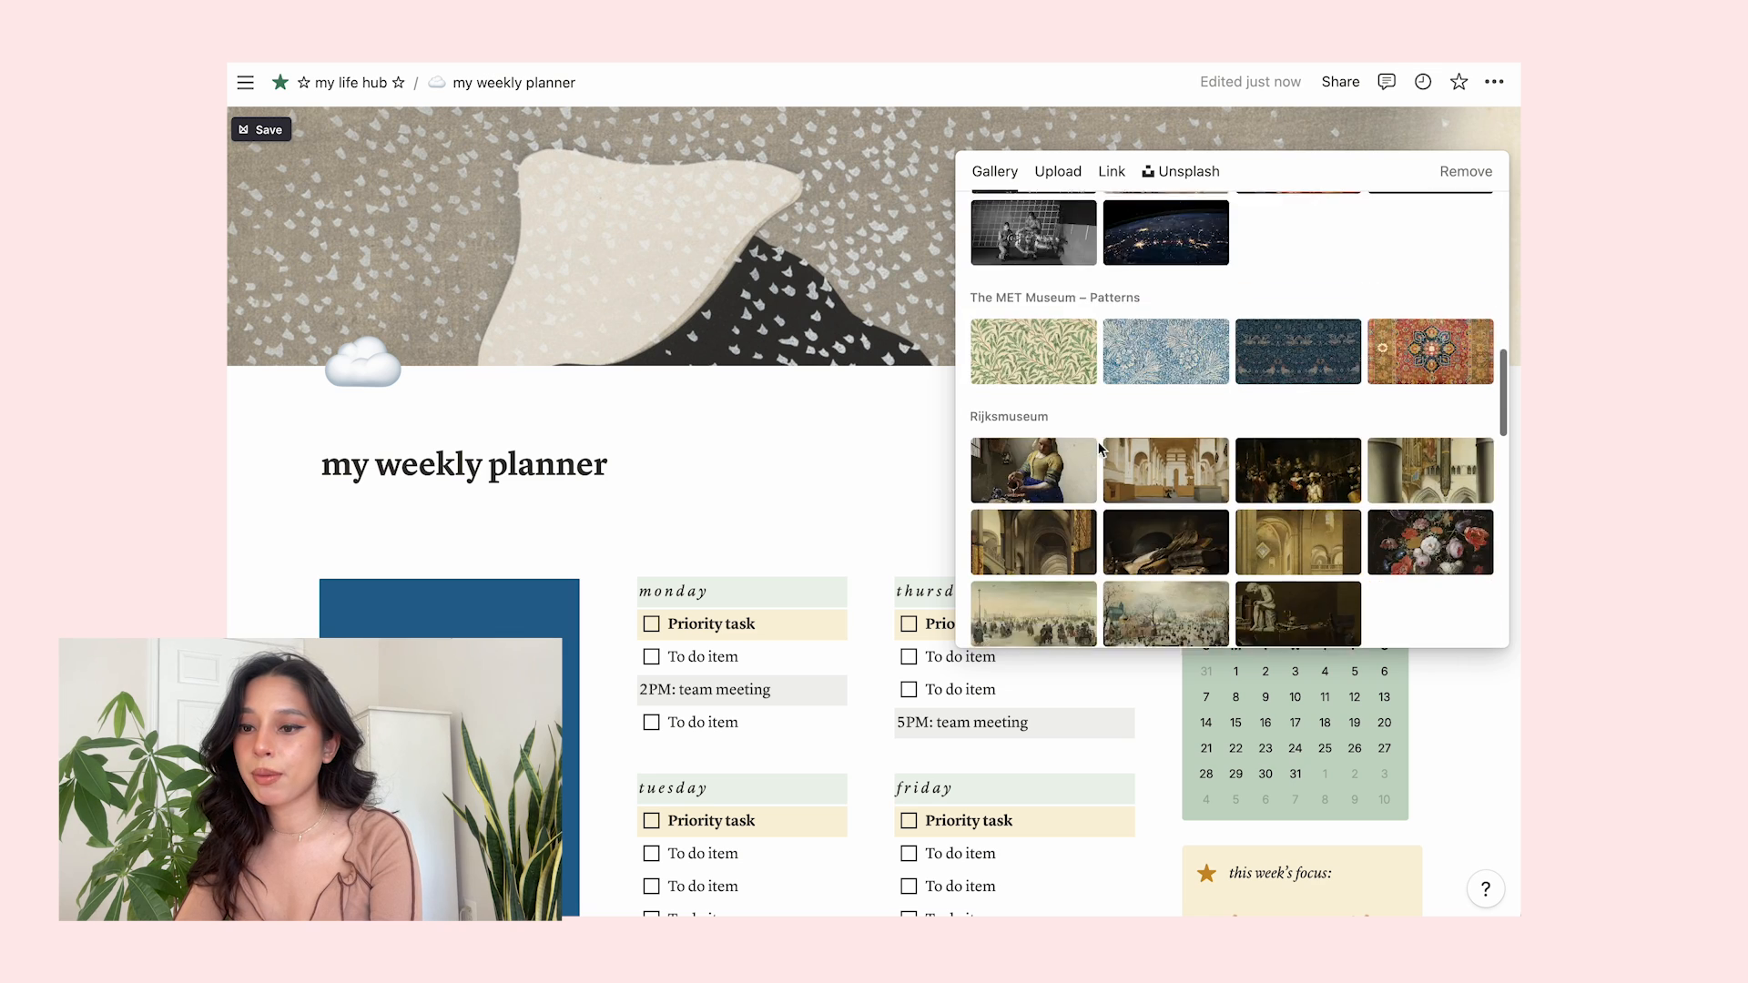
pyautogui.scroll(-10, 1099, 448)
pyautogui.scroll(20, 1099, 447)
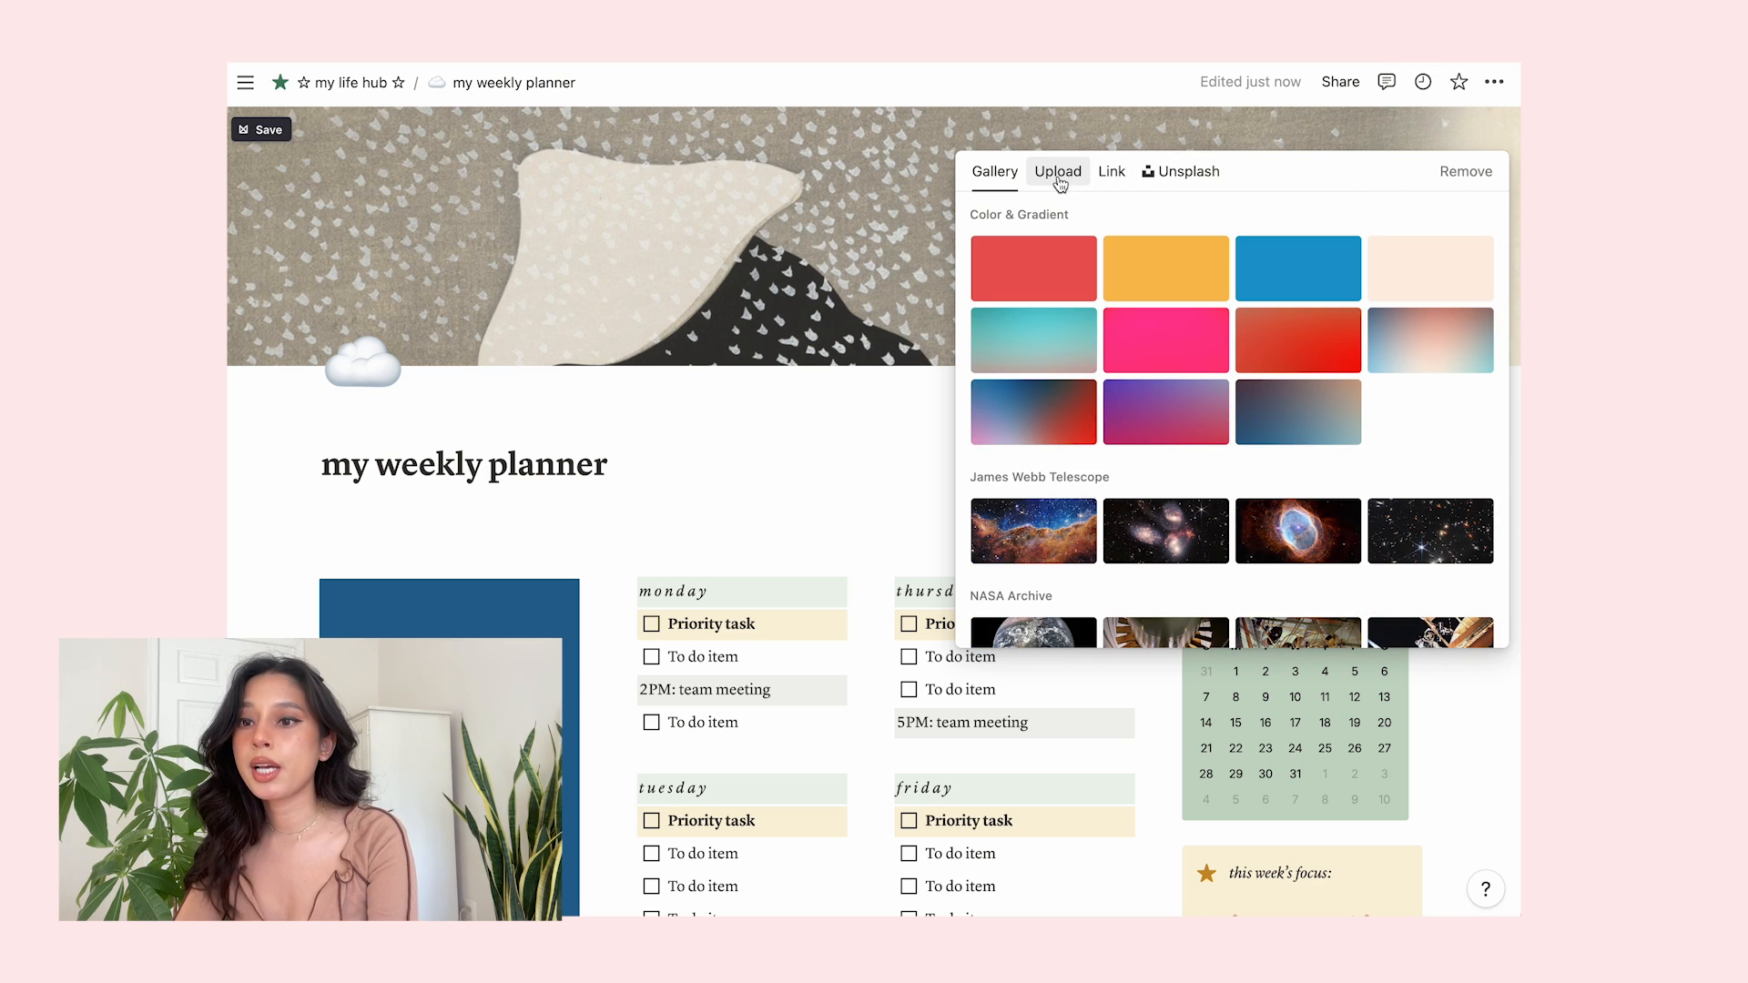
# - Search Unsplash for "clouds" and "pink cloud", and set the pink clouds in a blue-purple sky as the page cover
pyautogui.click(1203, 183)
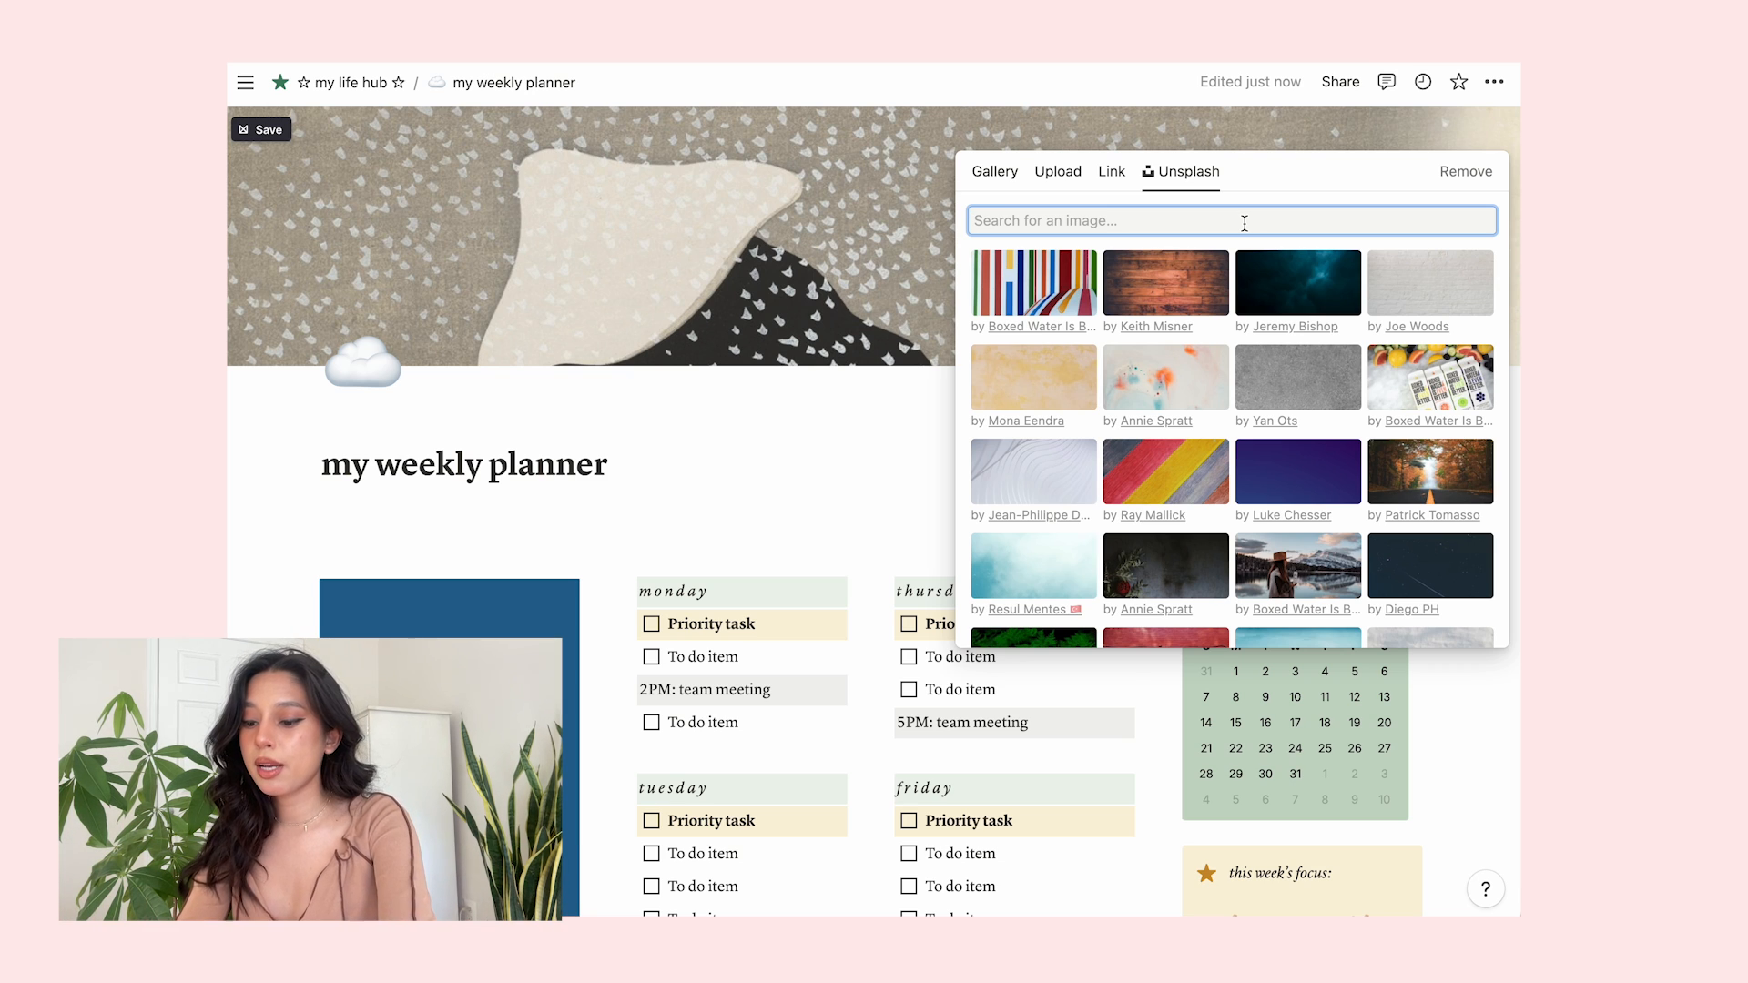
pyautogui.write('clouds')
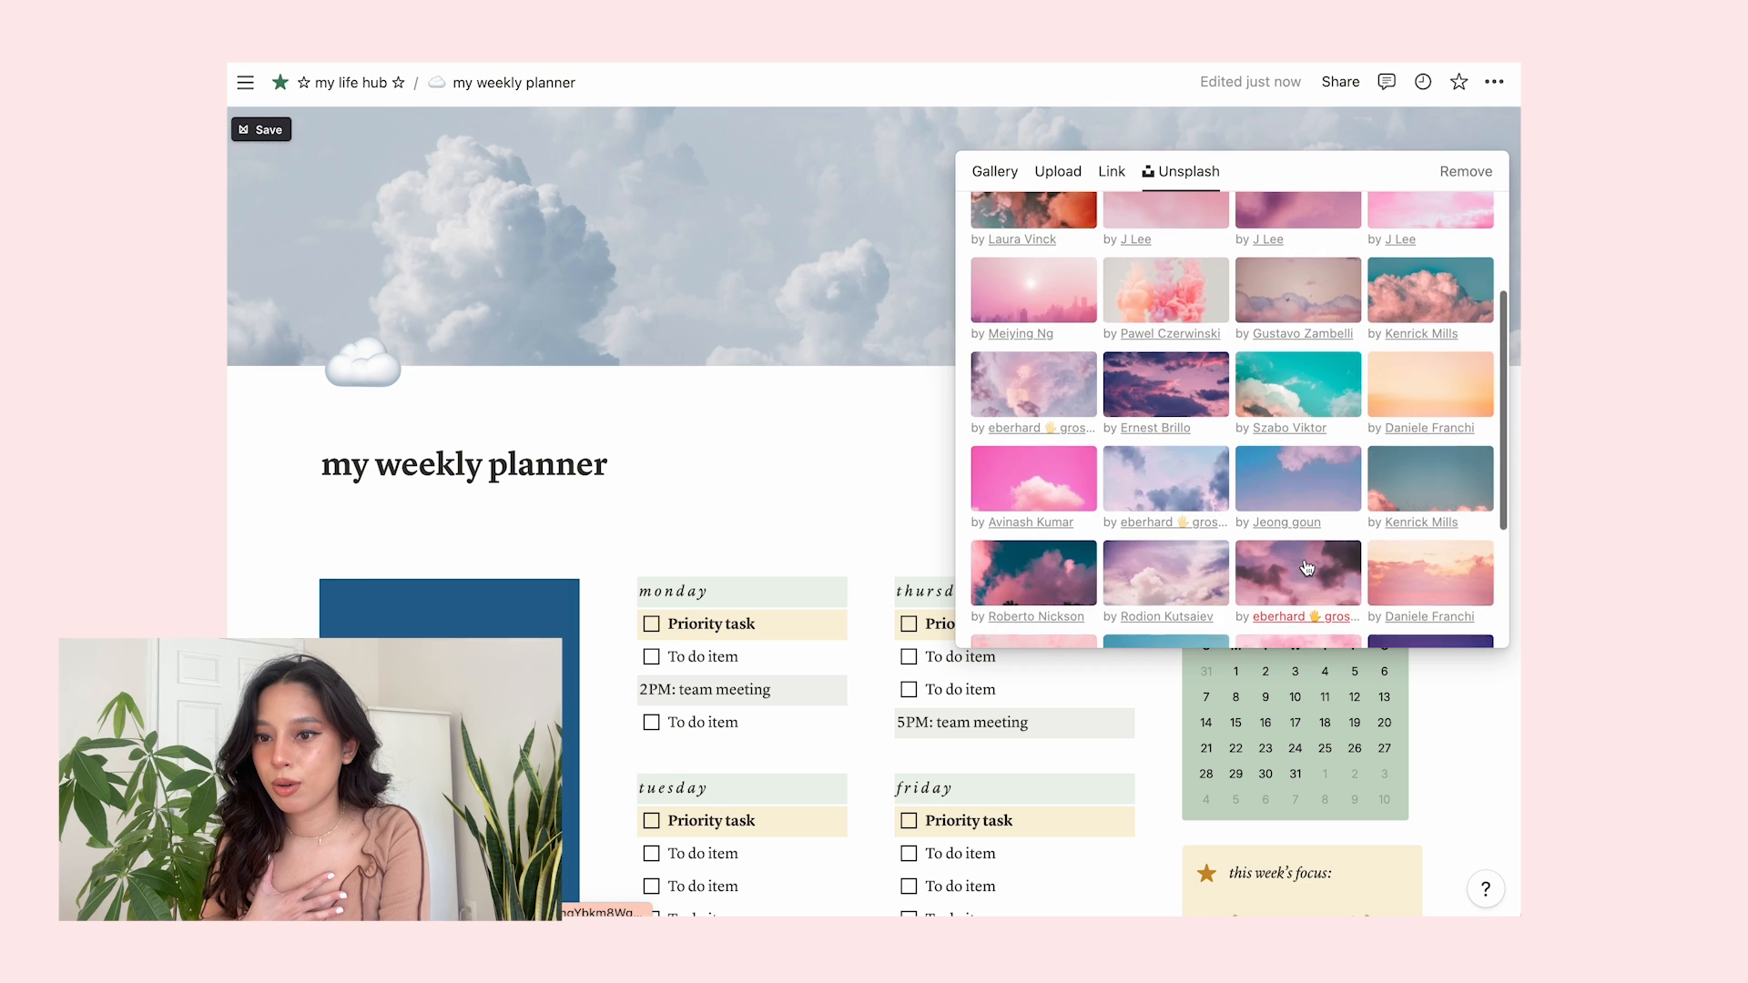
pyautogui.scroll(3, 1332, 546)
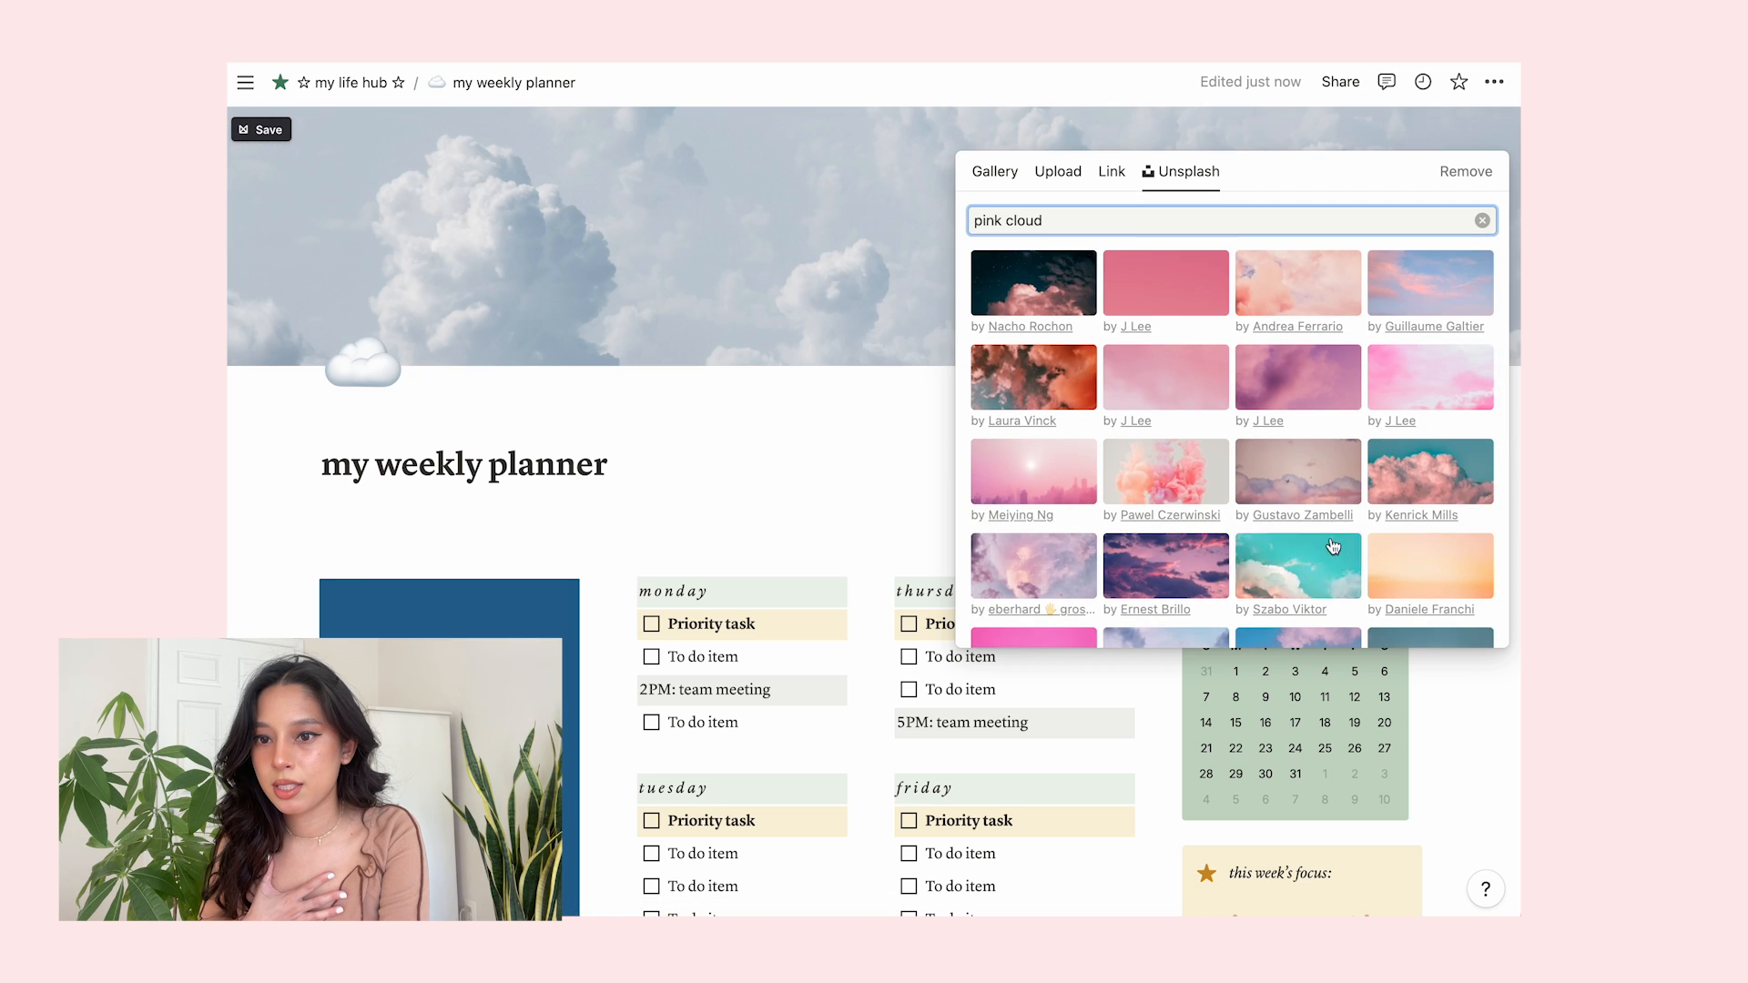
pyautogui.click(1429, 286)
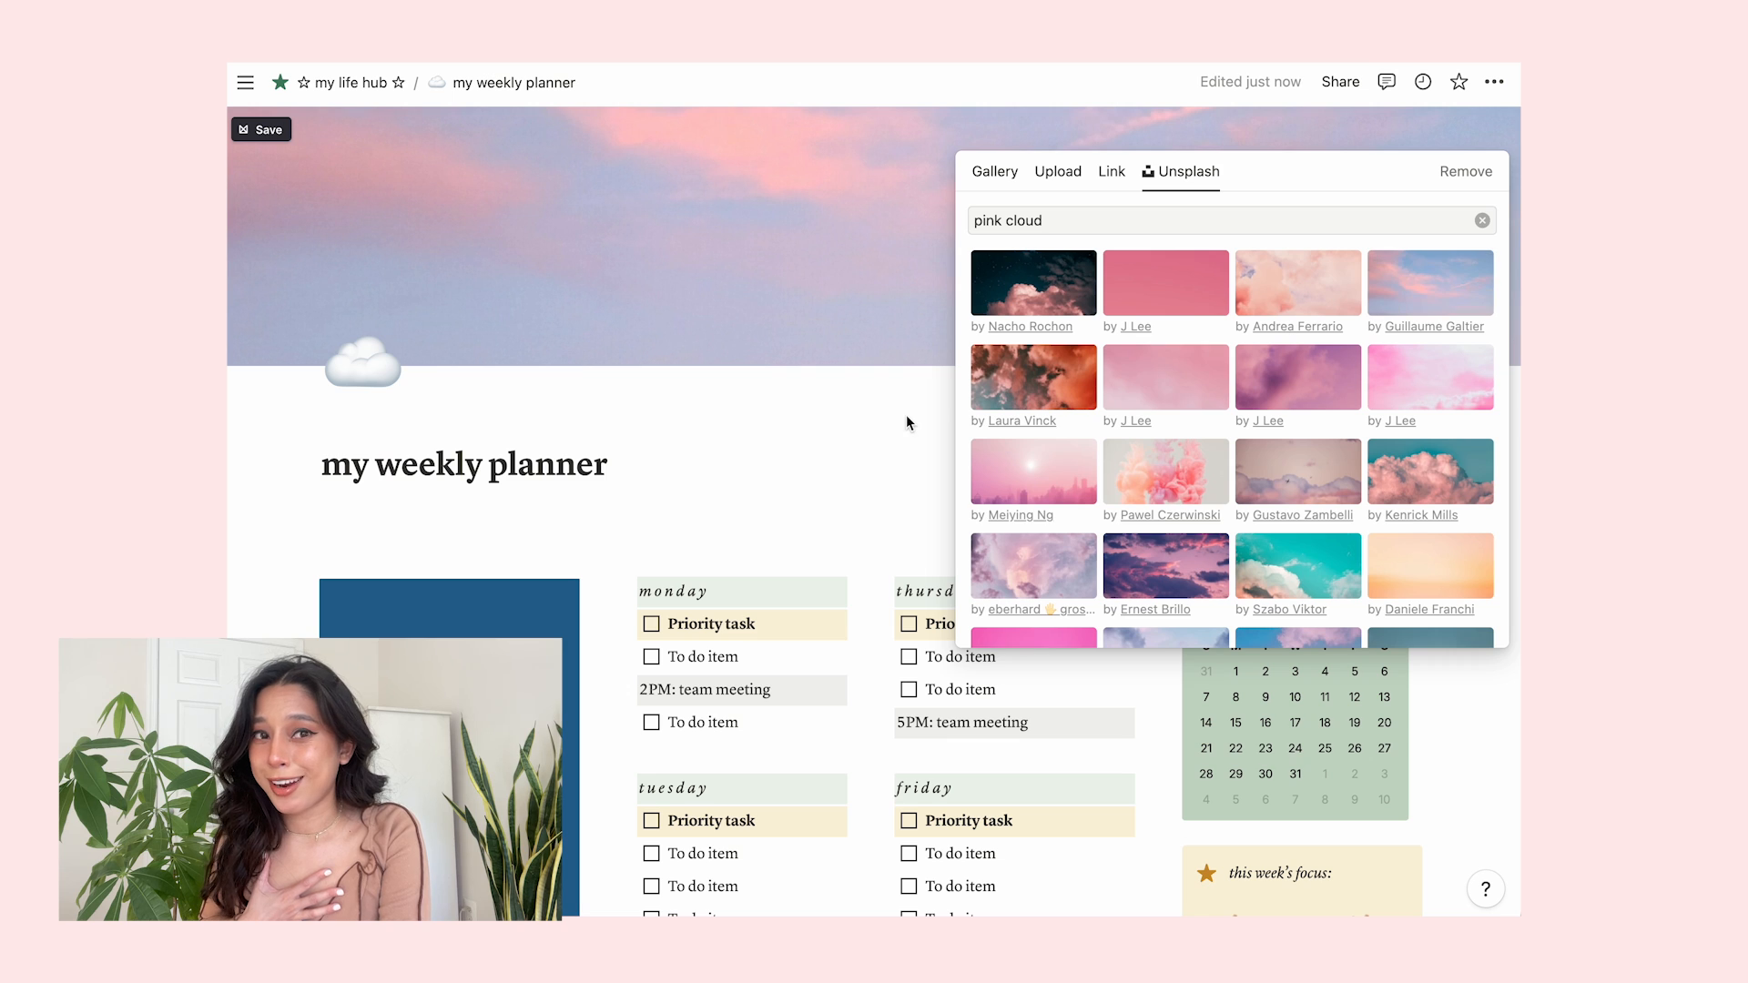
pyautogui.click(571, 455)
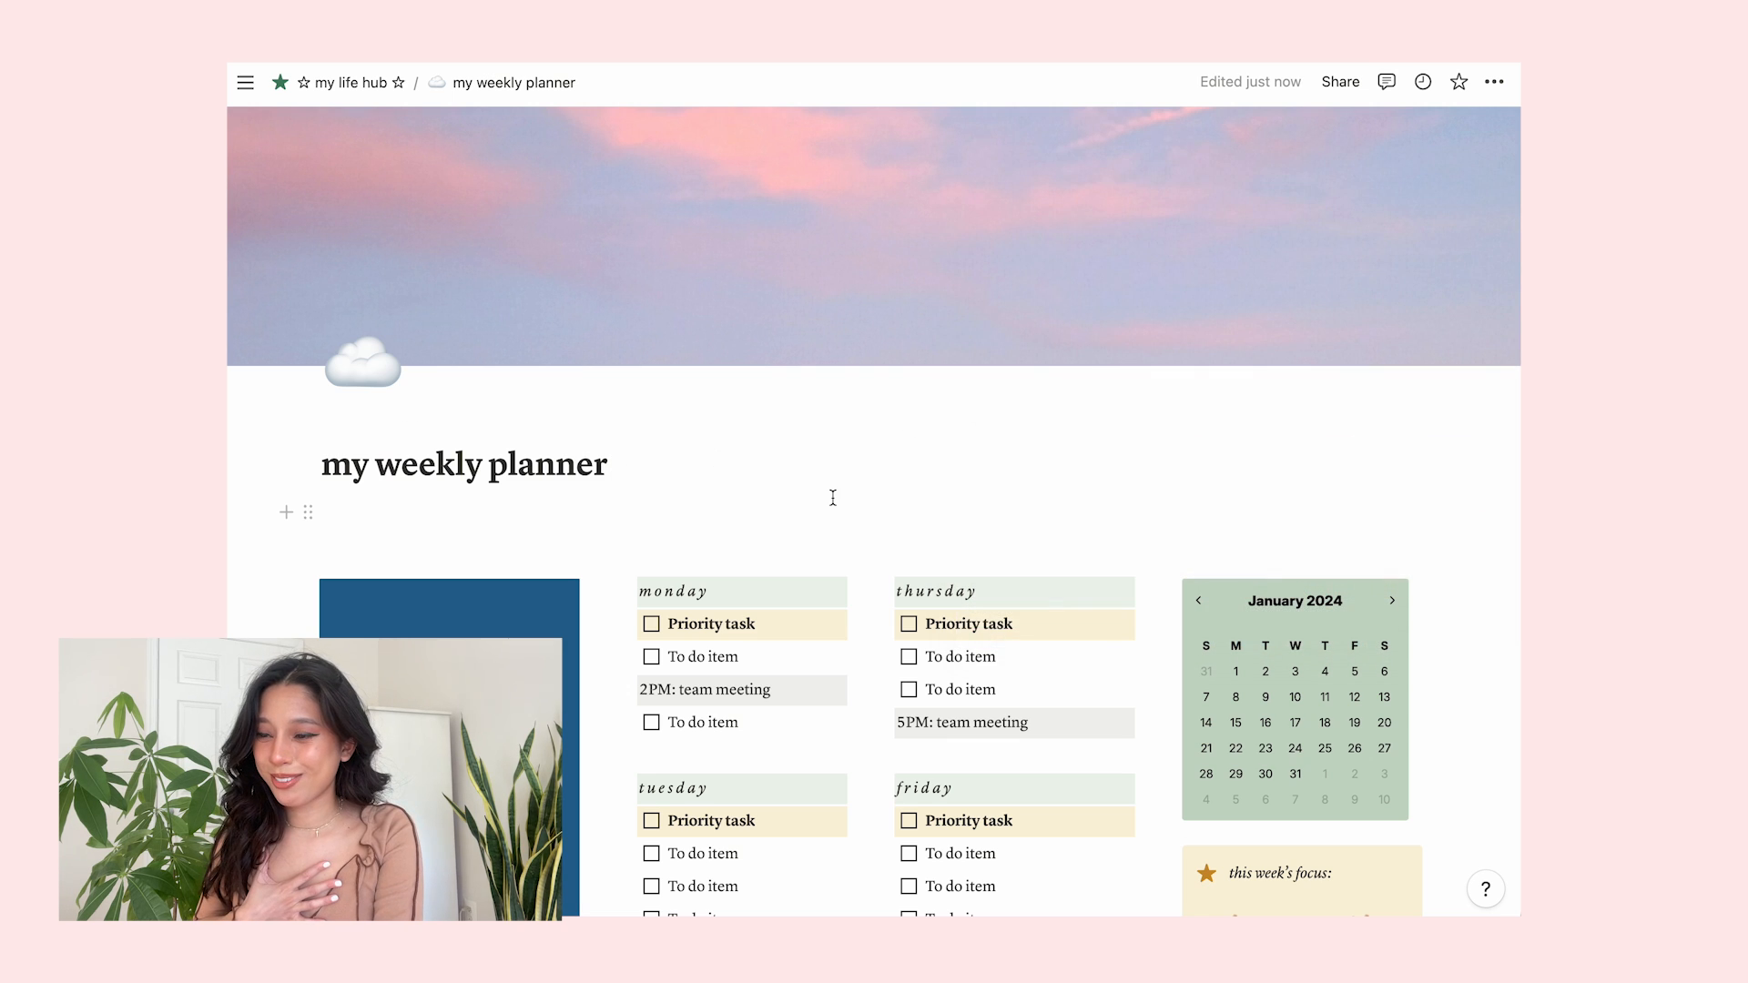
pyautogui.scroll(-5, 833, 497)
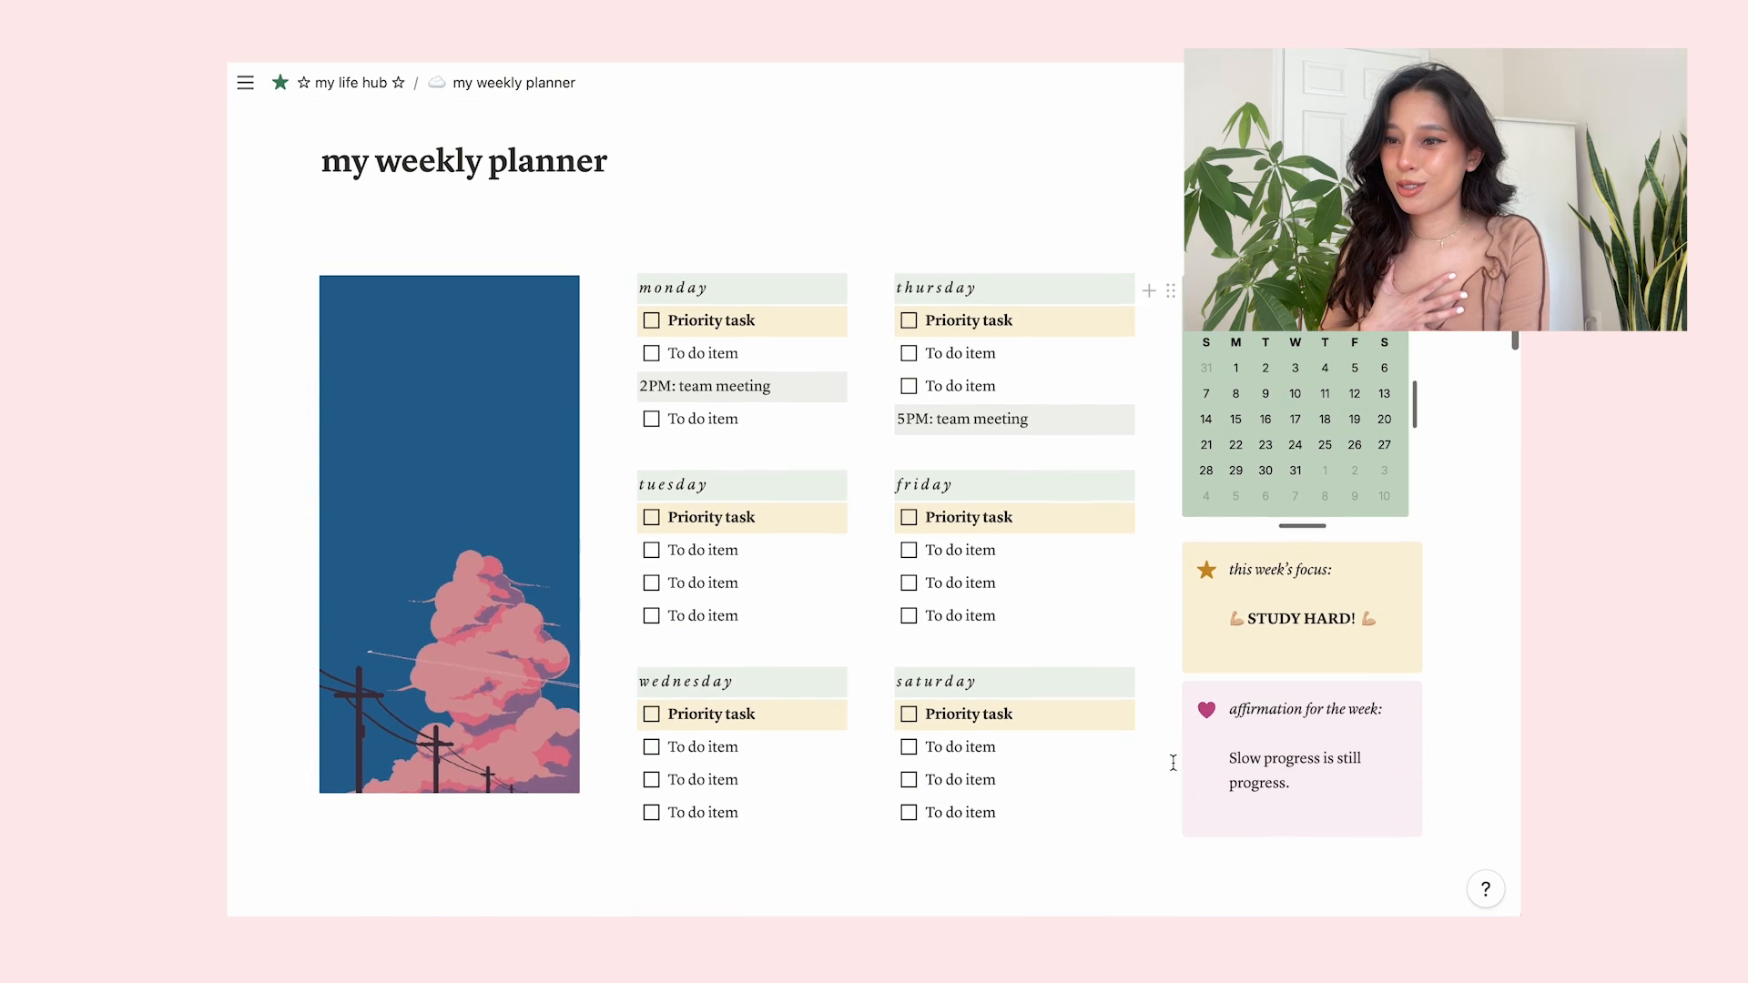
pyautogui.scroll(4, 1140, 829)
pyautogui.scroll(-2, 1140, 831)
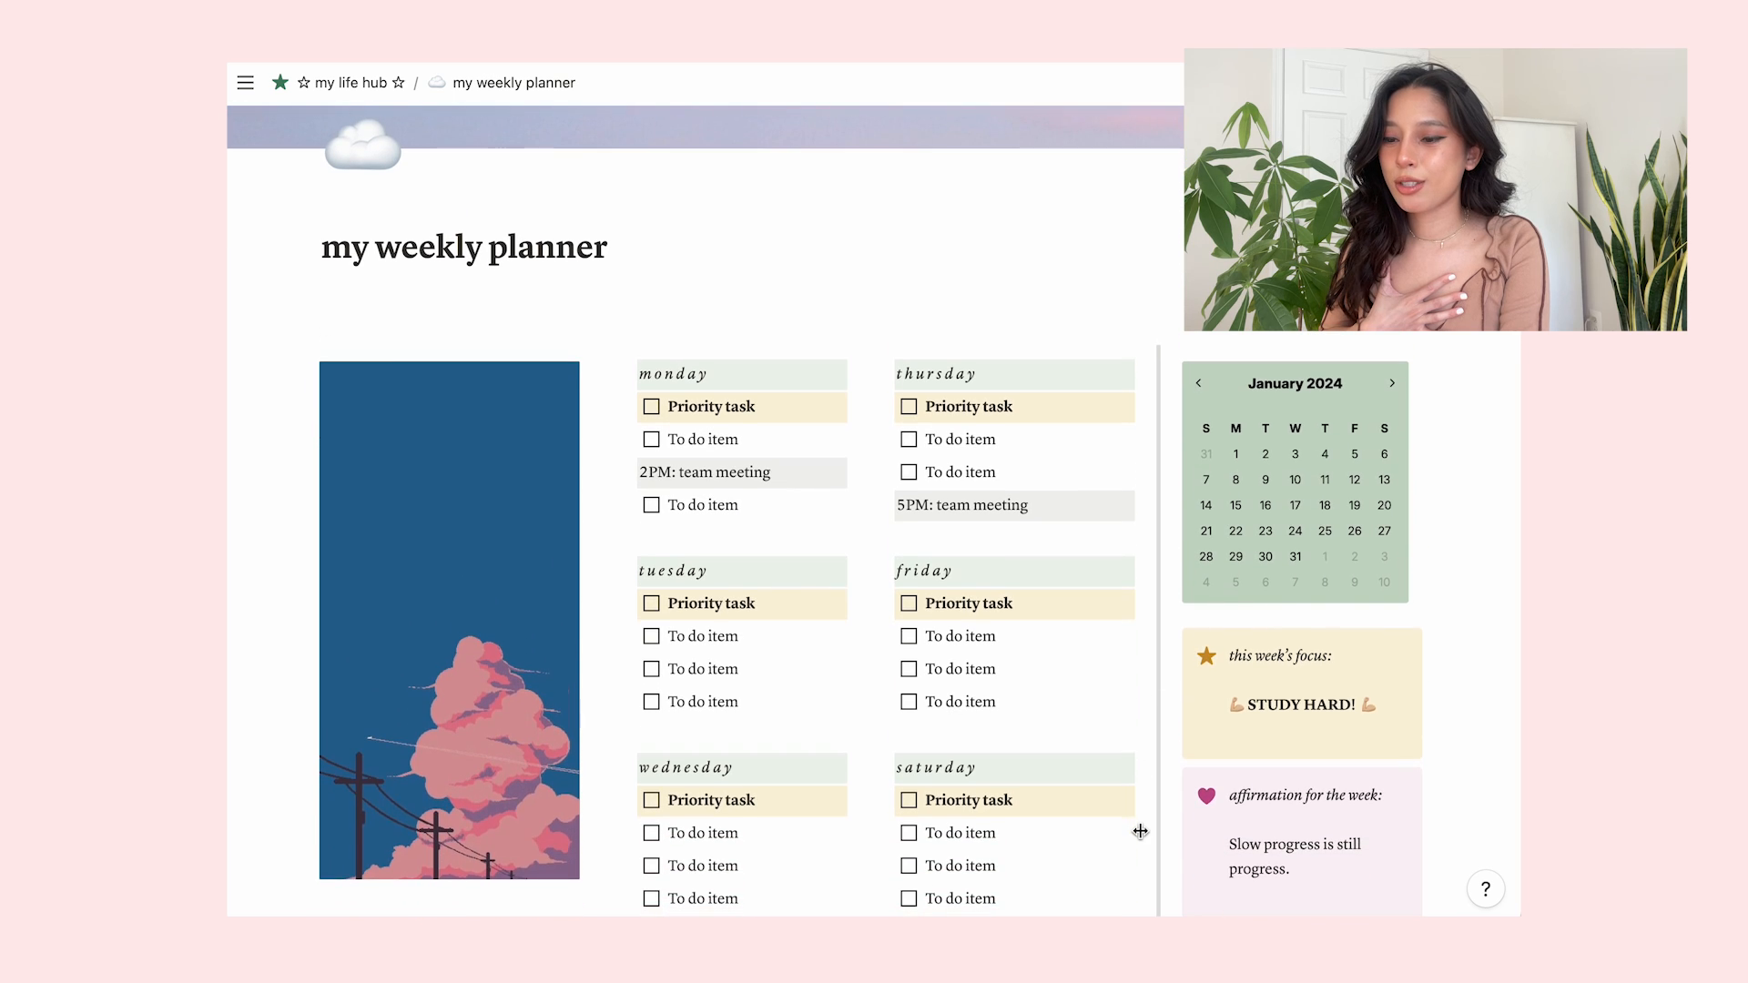
pyautogui.scroll(3, 1140, 831)
pyautogui.scroll(-3, 1138, 828)
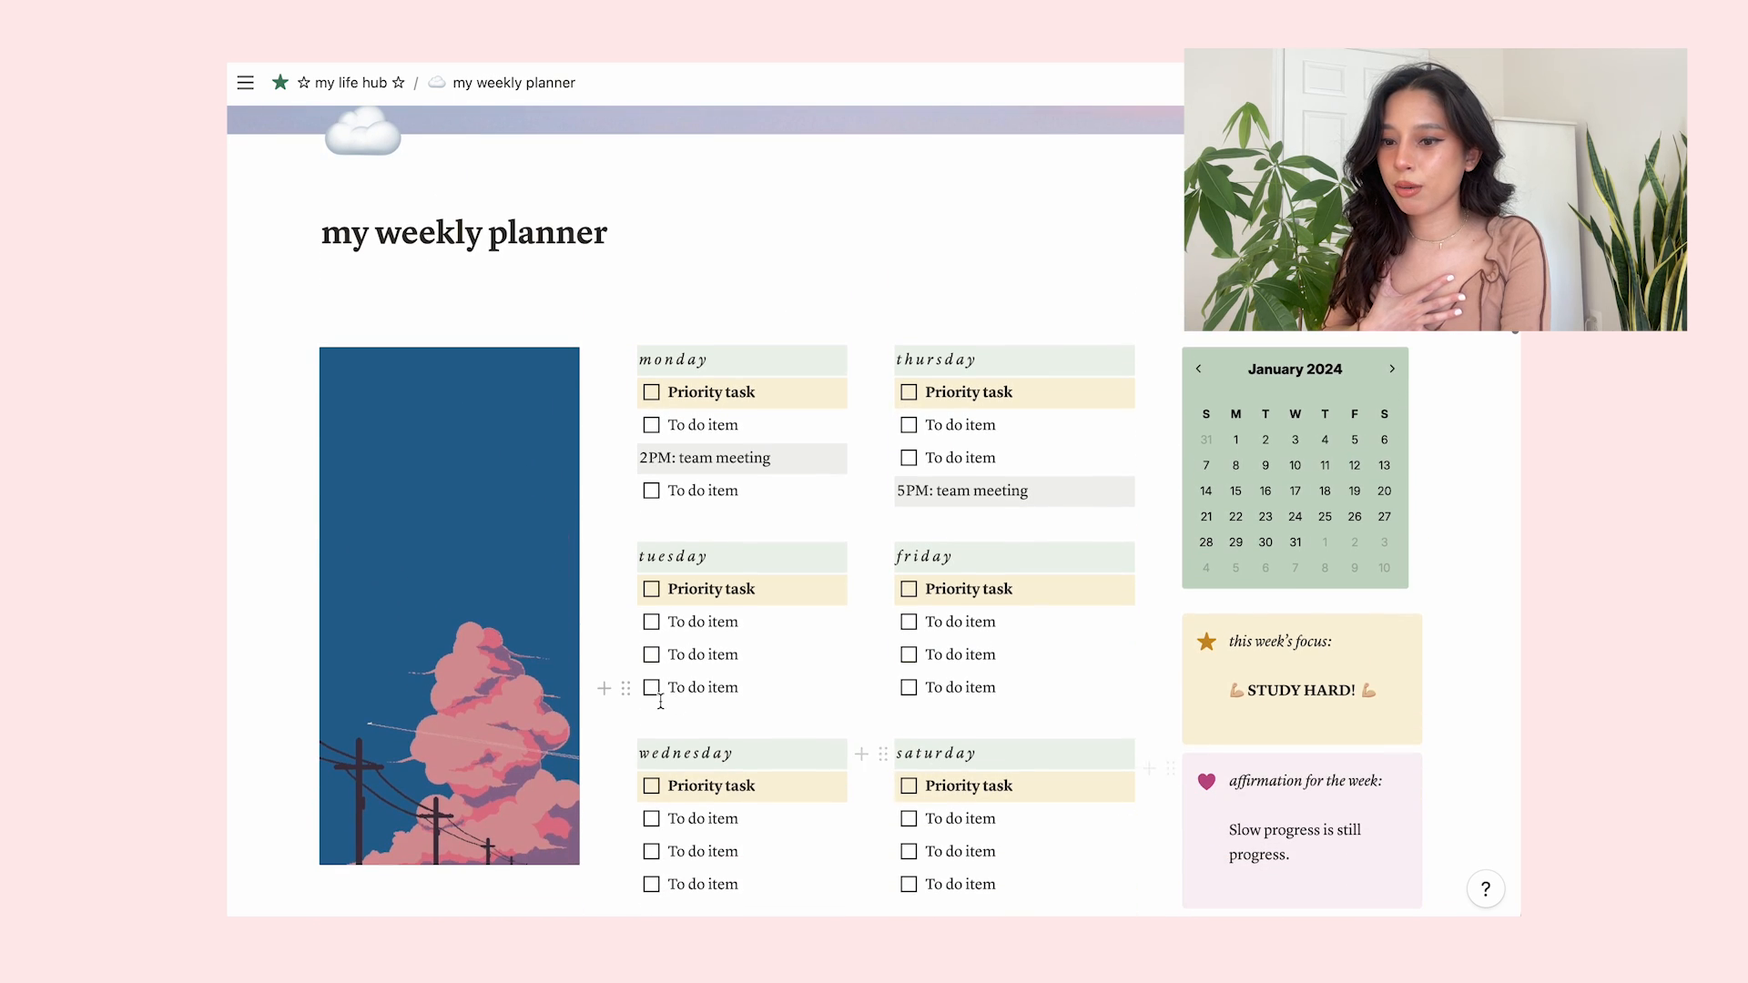
# - Give the weekday headings a pink background and the priority task lines a blue background
pyautogui.click(626, 358)
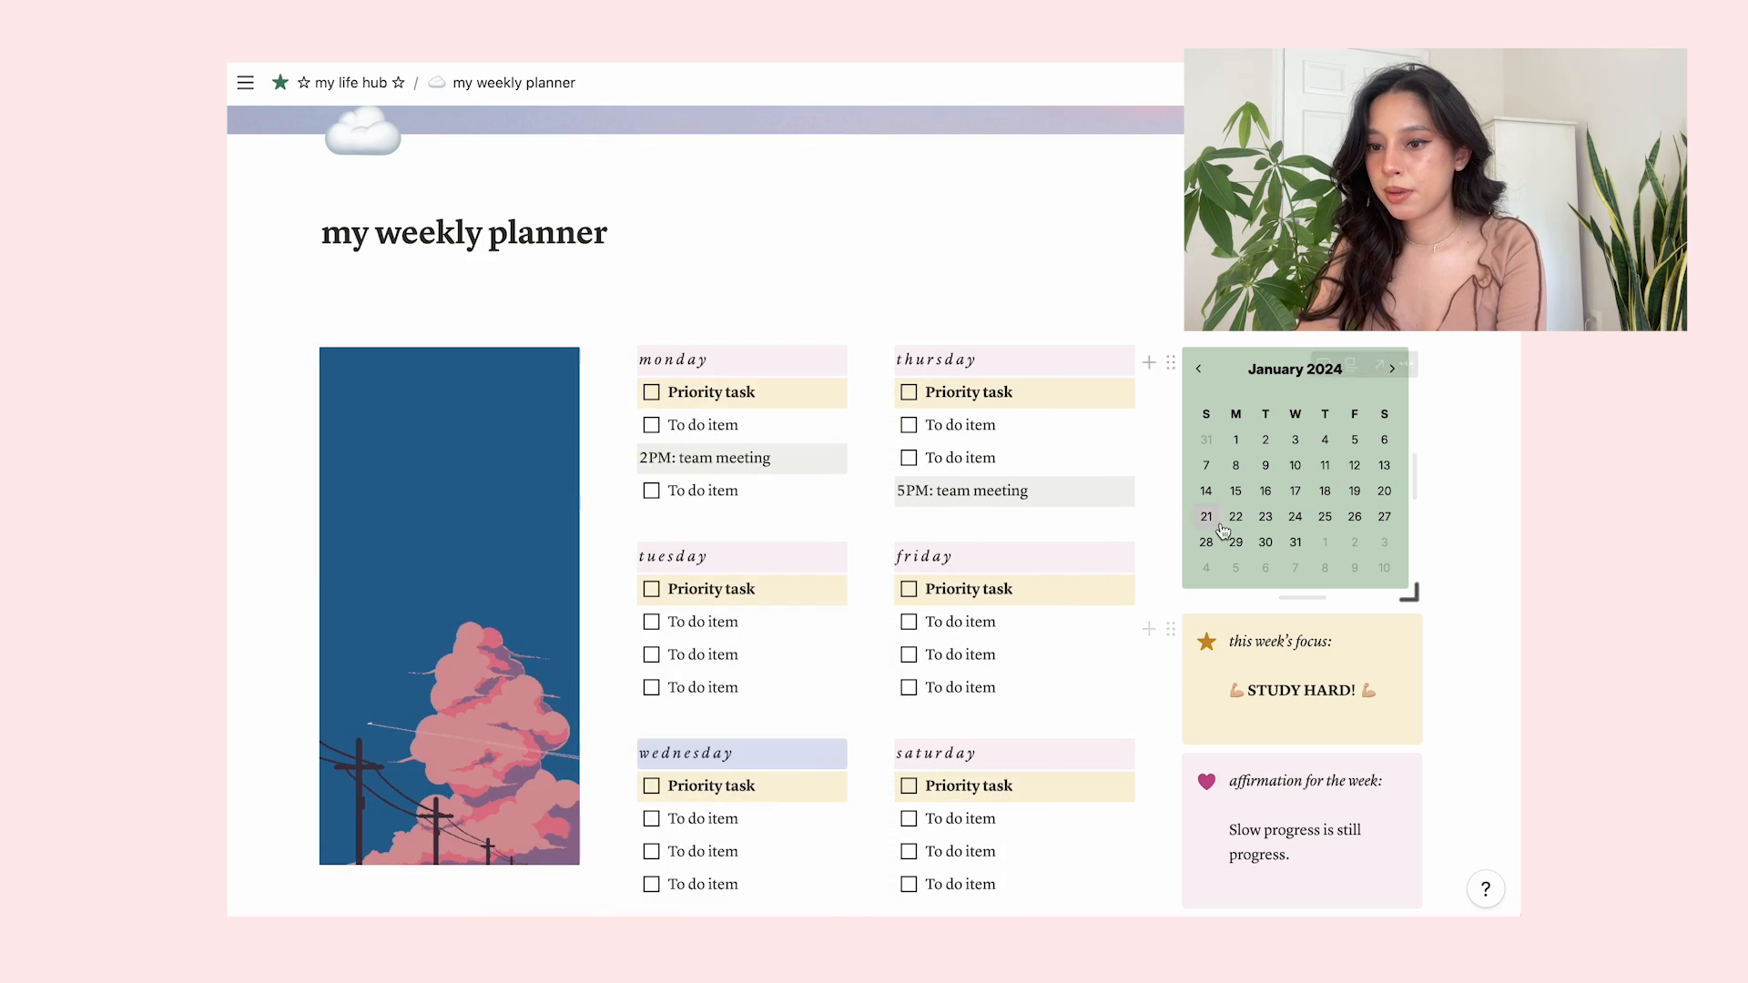
pyautogui.scroll(-1, 1223, 531)
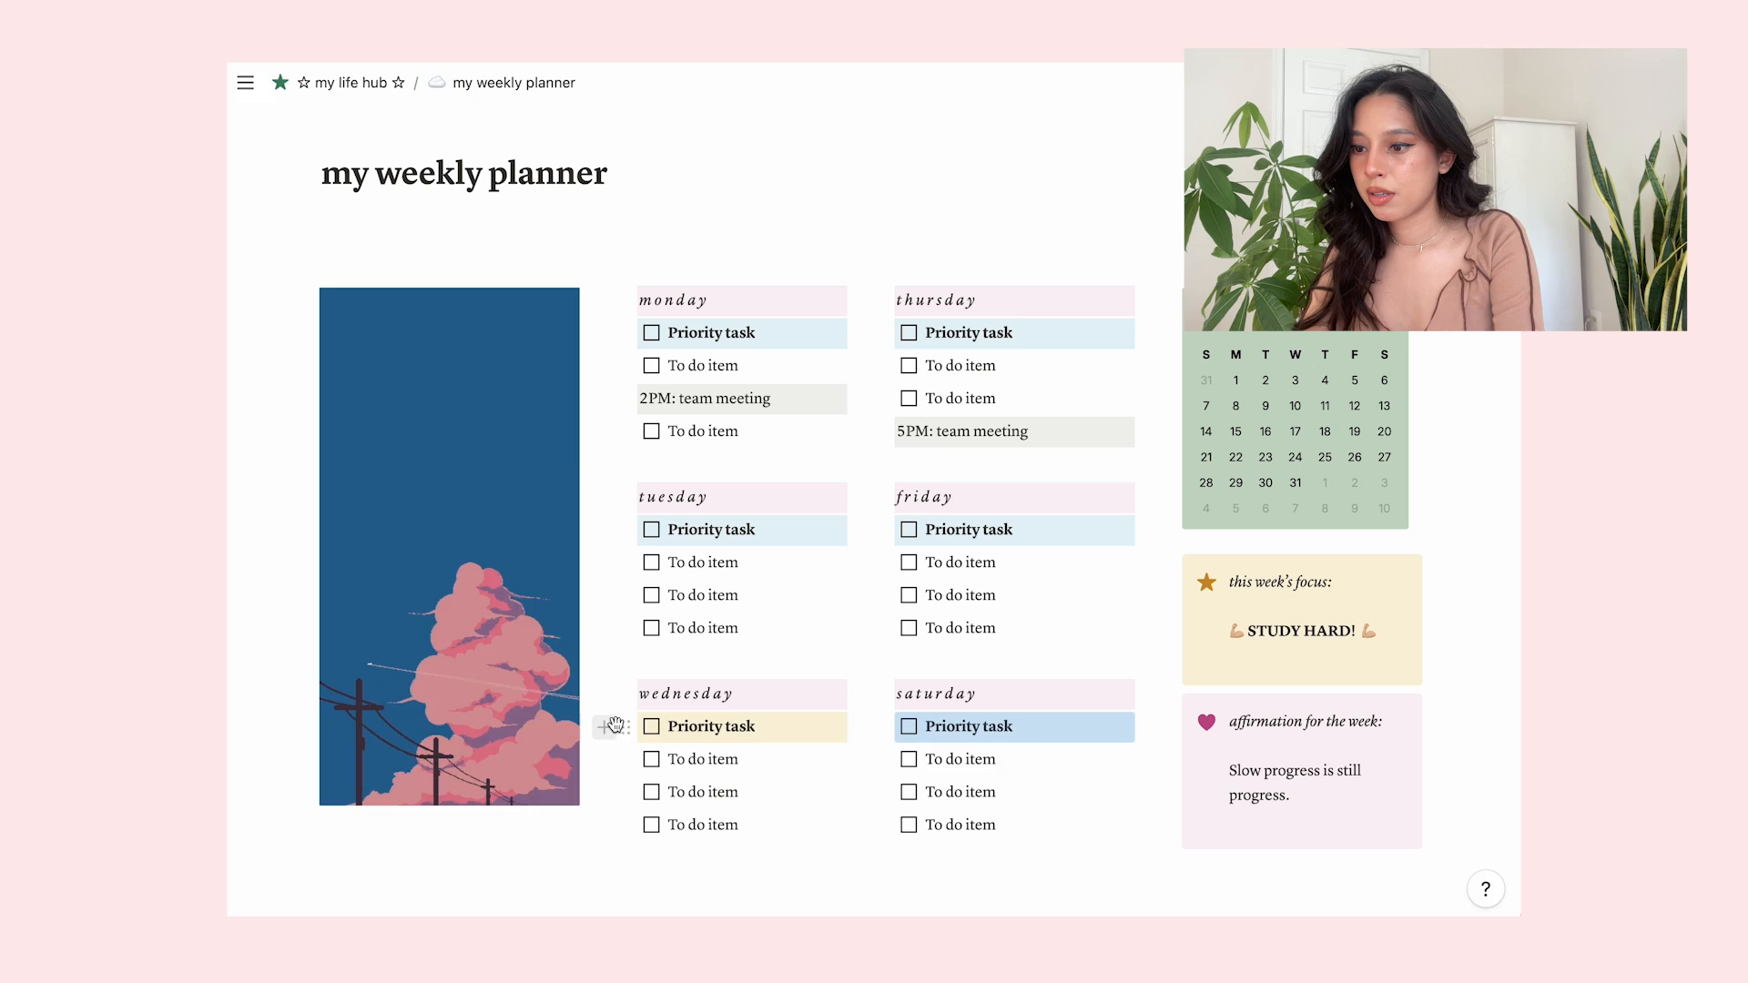
pyautogui.press('super+shift+h')
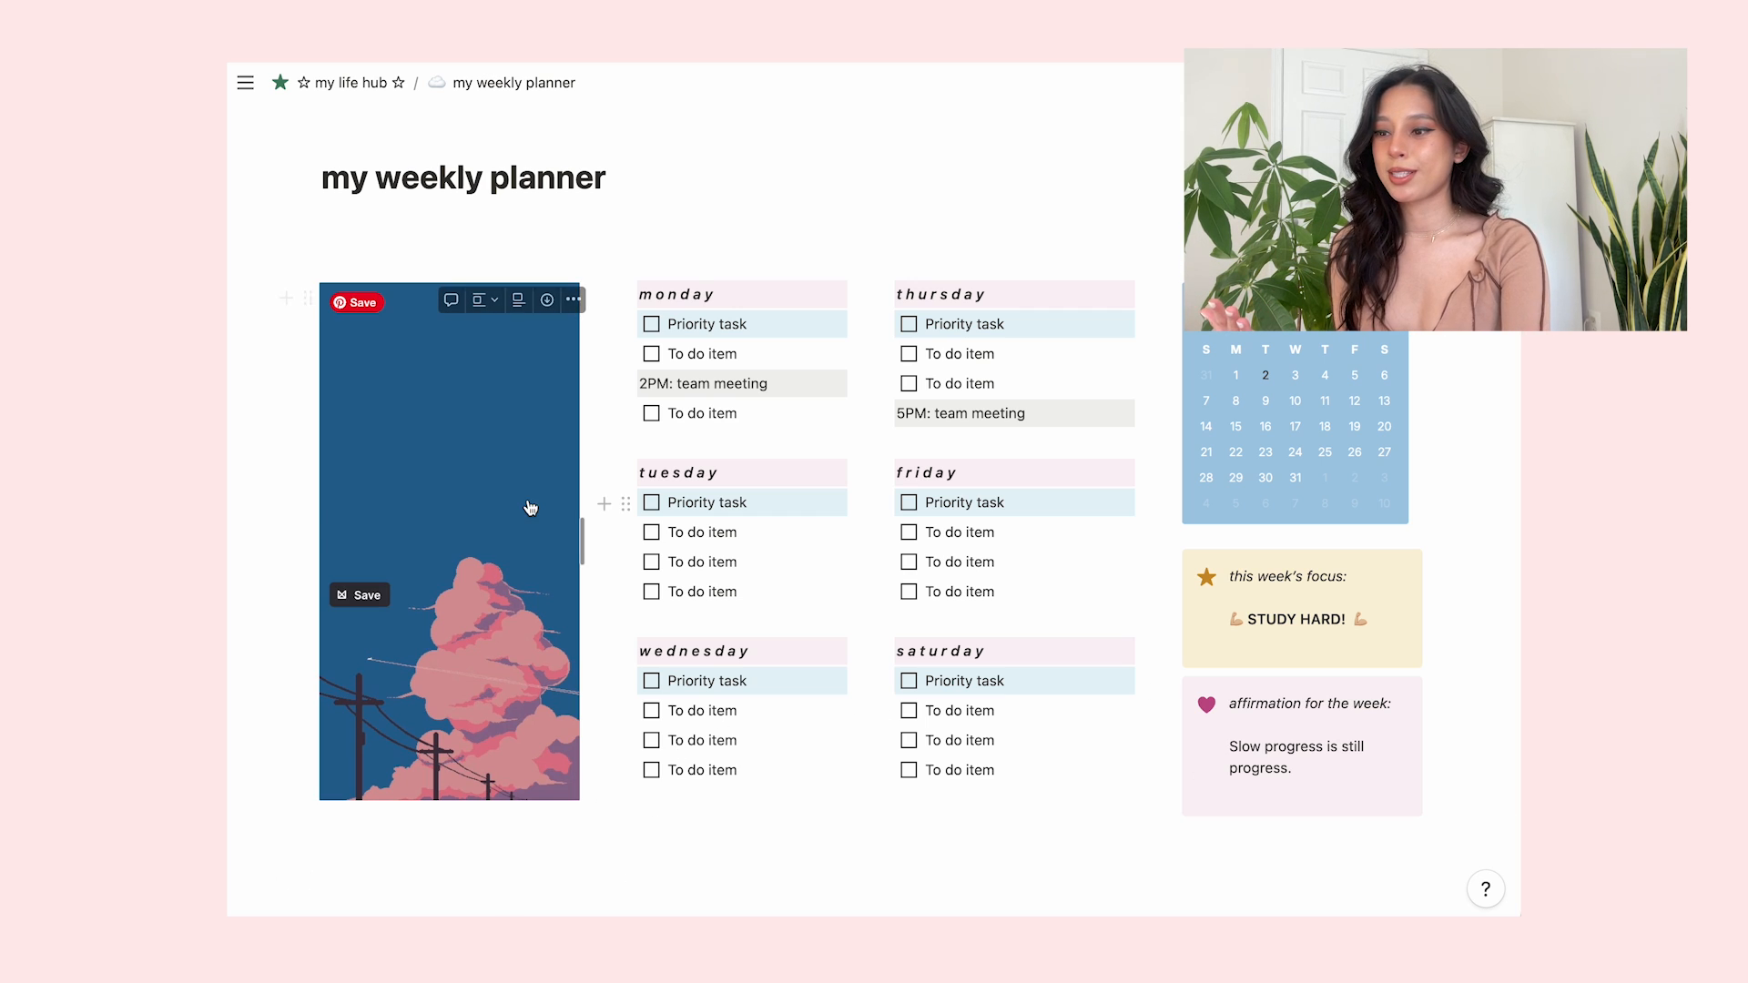
# - Give the "this week's focus" callout a blue background and a blue star icon
pyautogui.scroll(5, 832, 564)
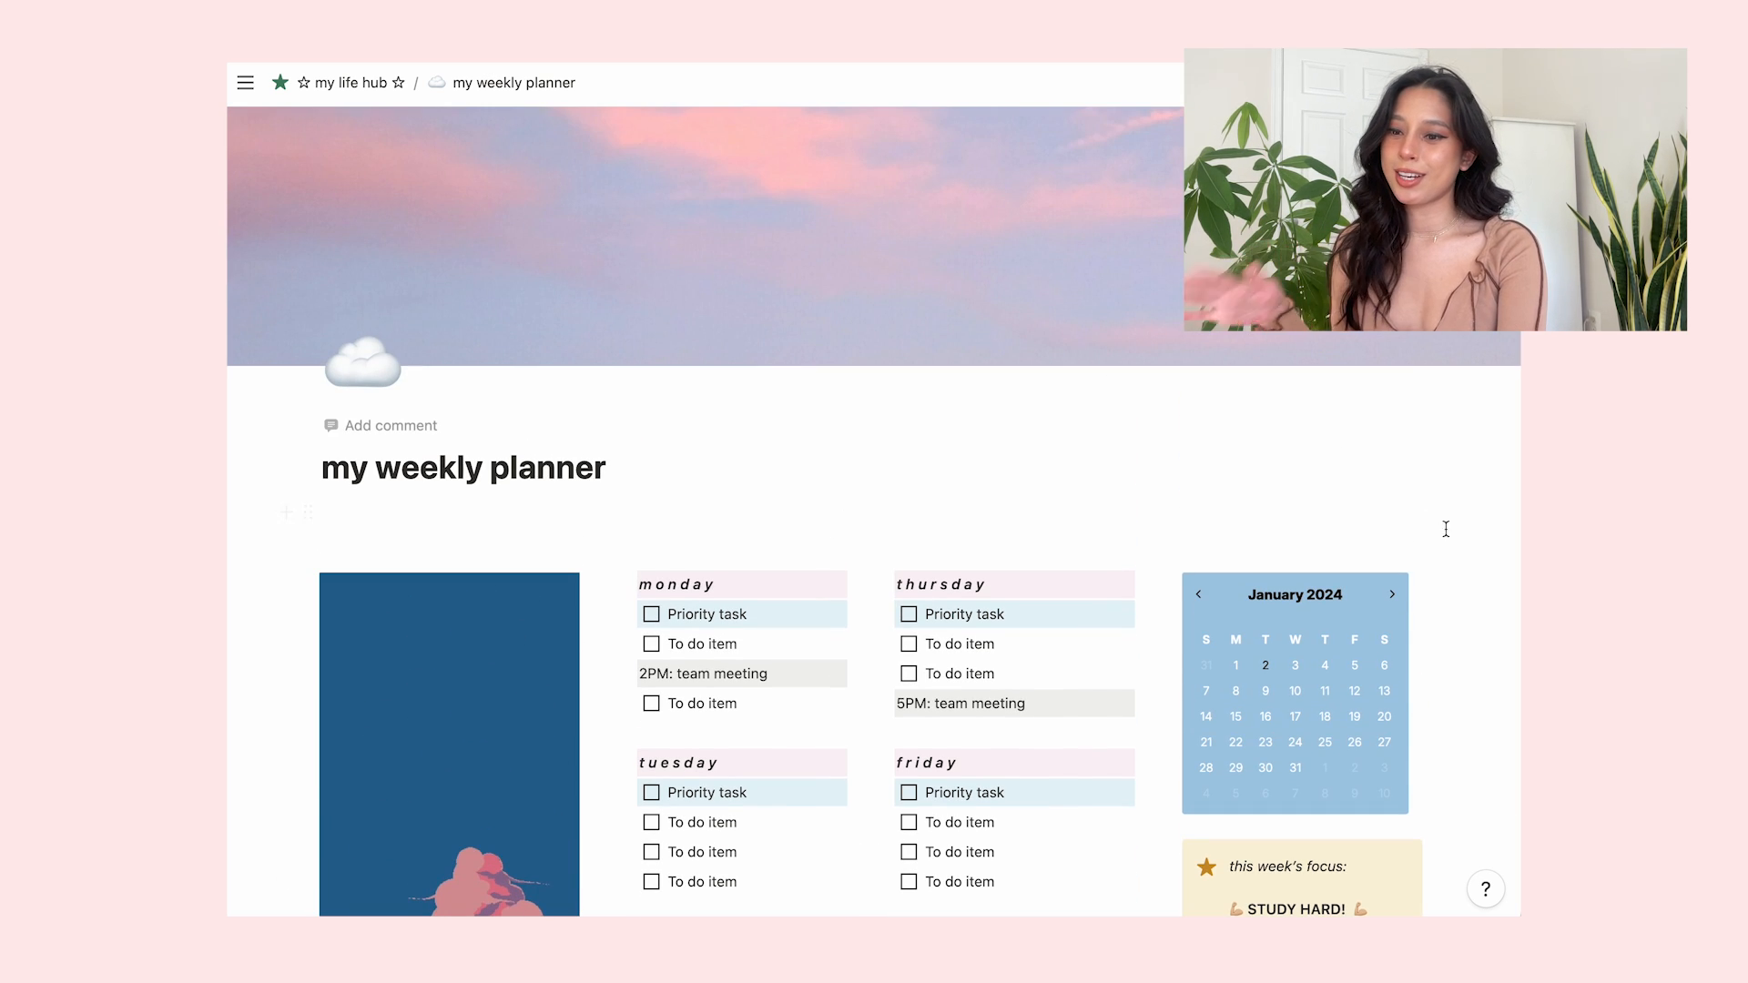
pyautogui.scroll(-4, 1182, 670)
pyautogui.scroll(-2, 1181, 669)
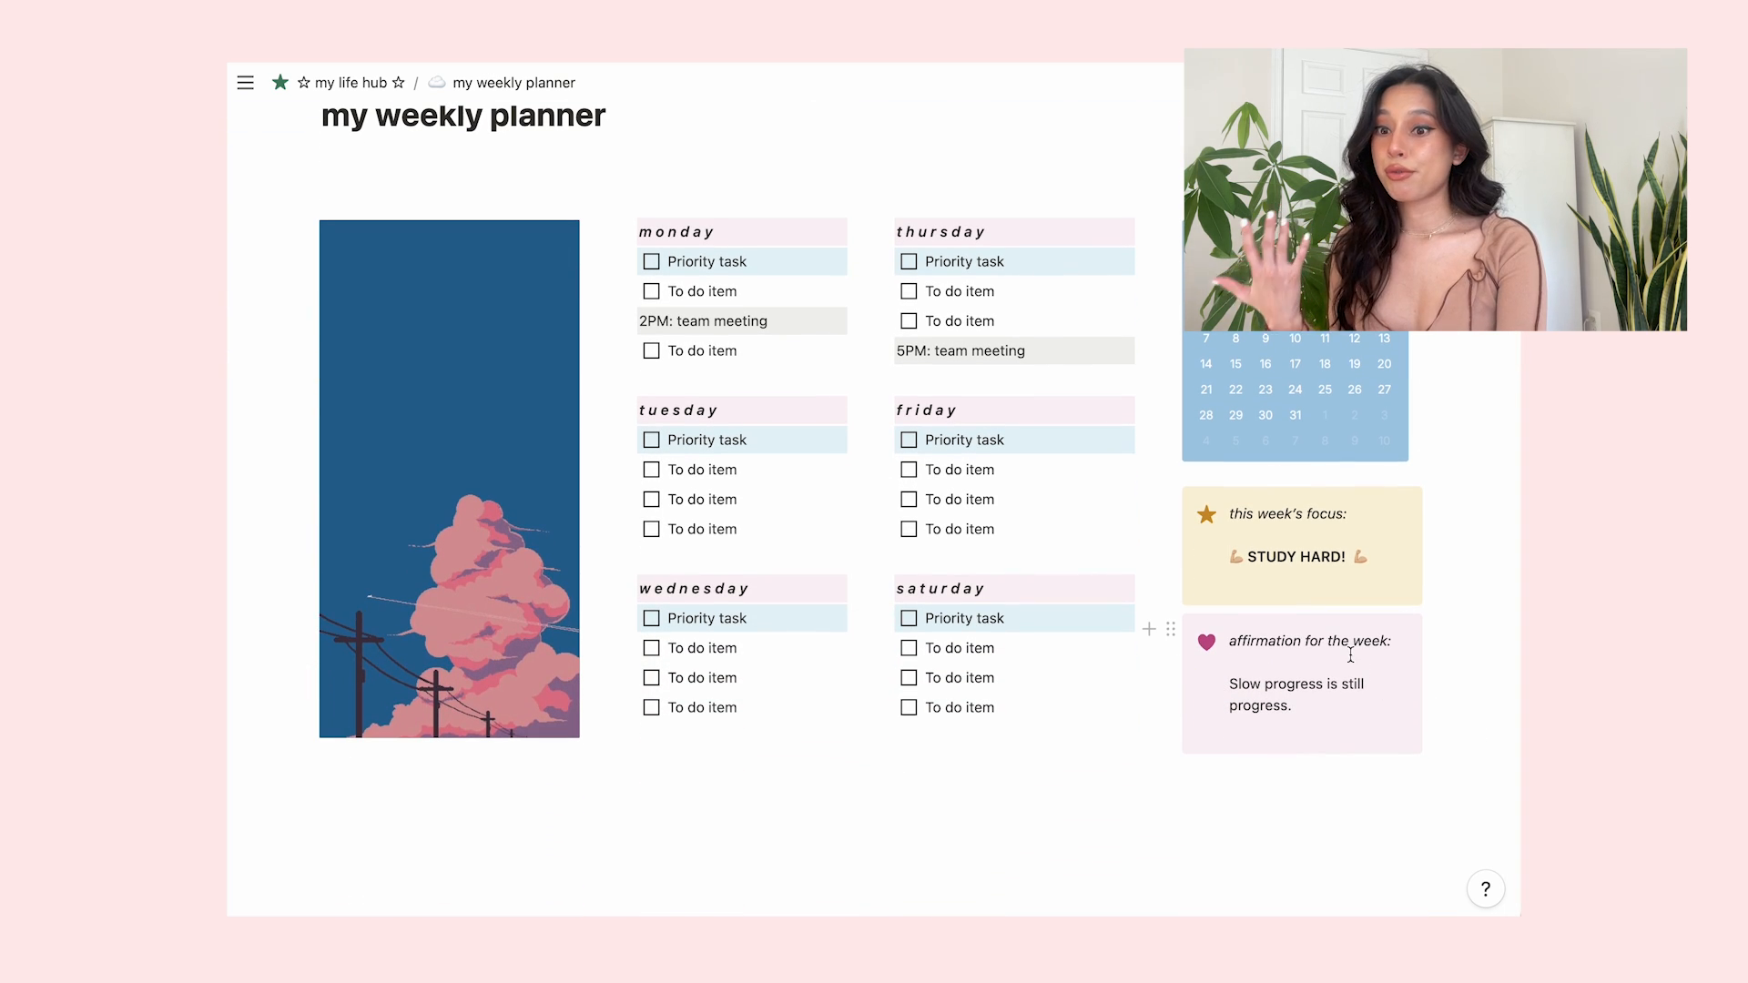
pyautogui.click(1171, 503)
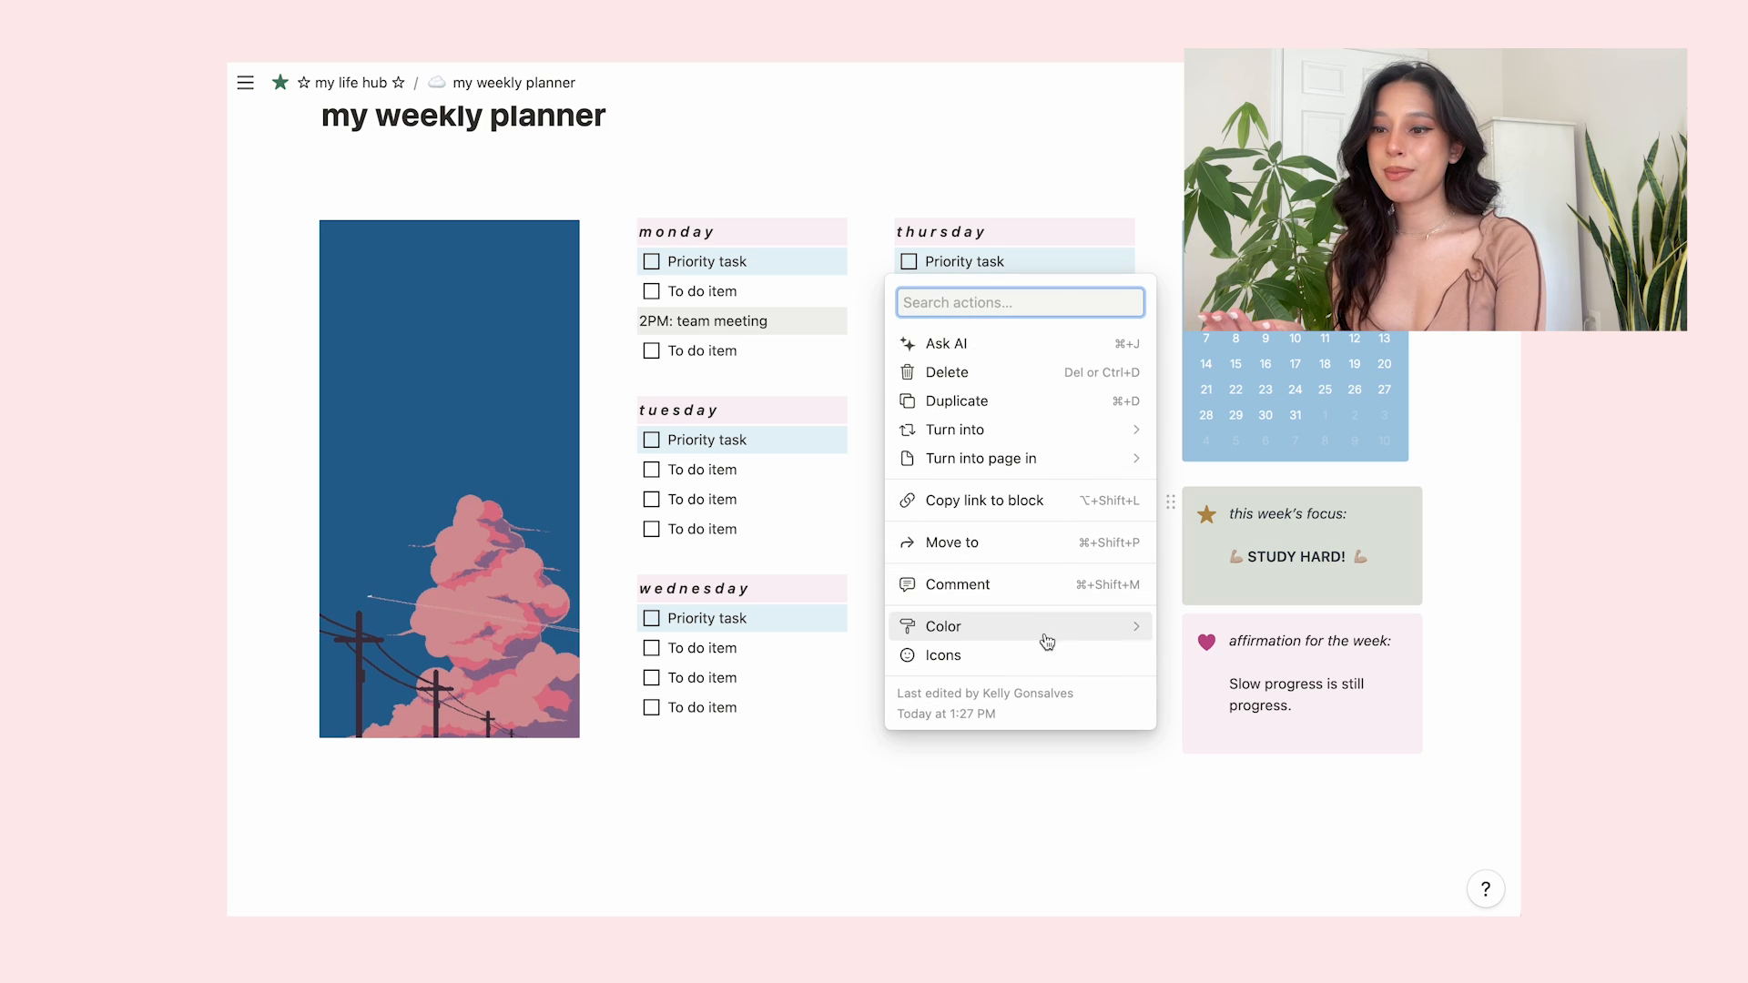
pyautogui.moveTo(1046, 630)
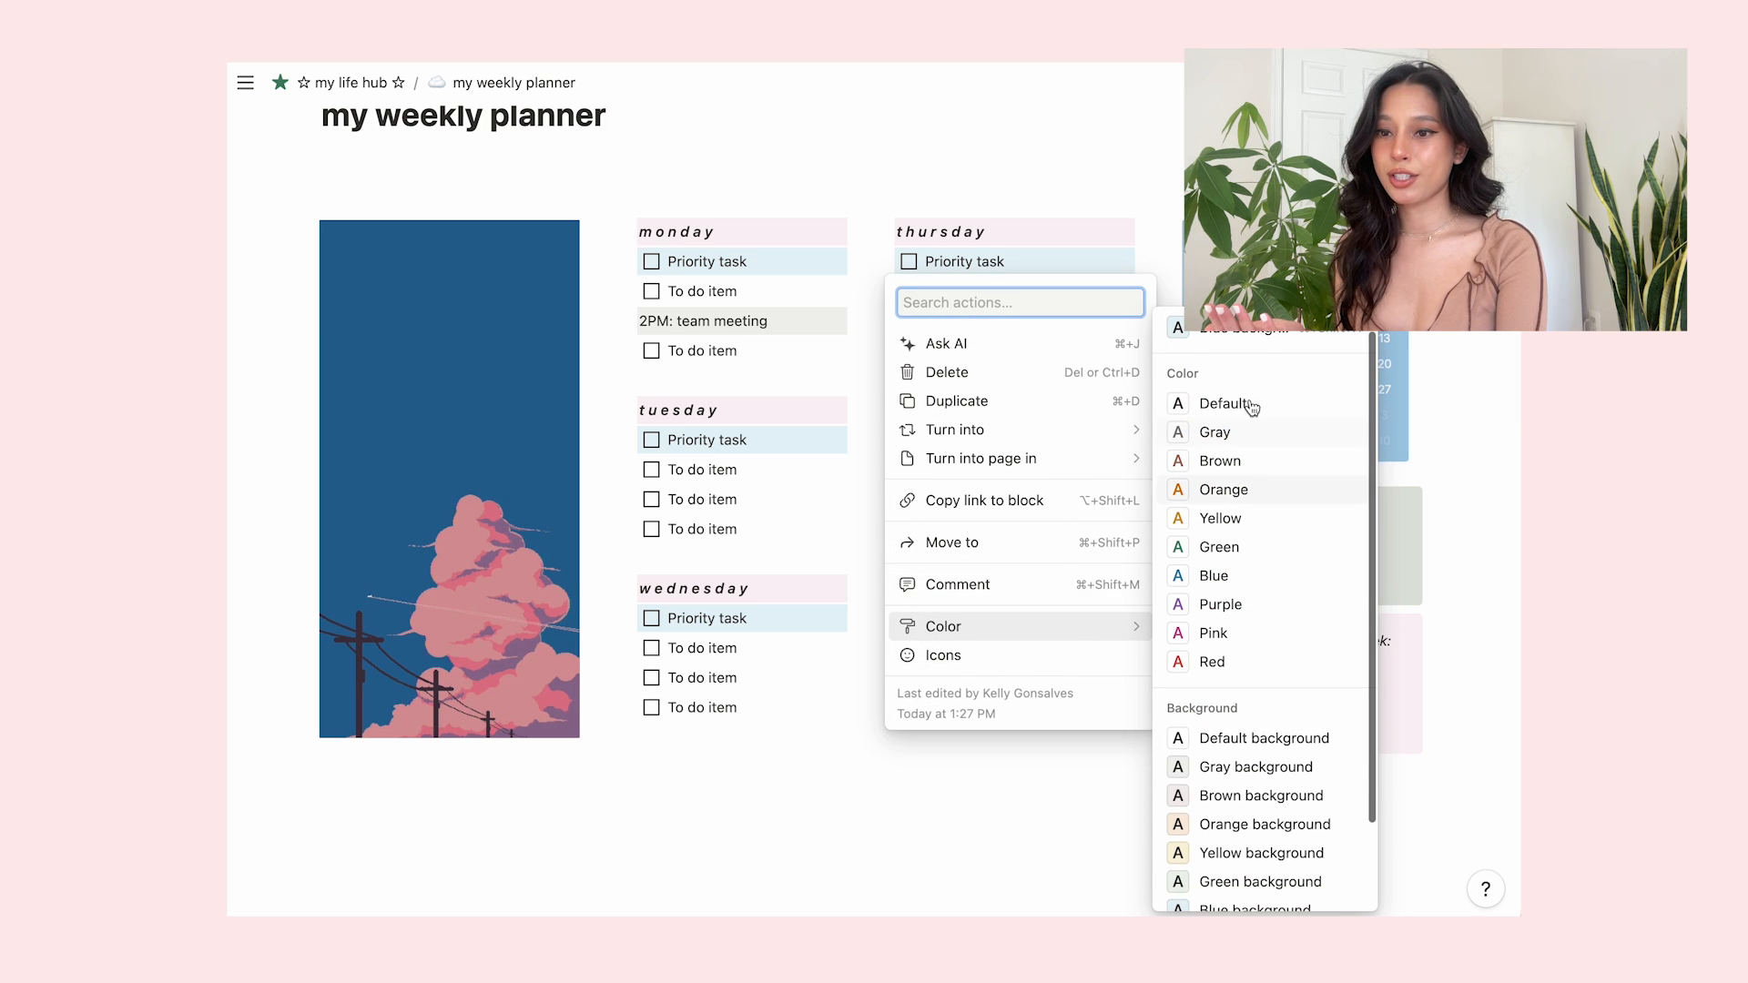
pyautogui.click(1239, 333)
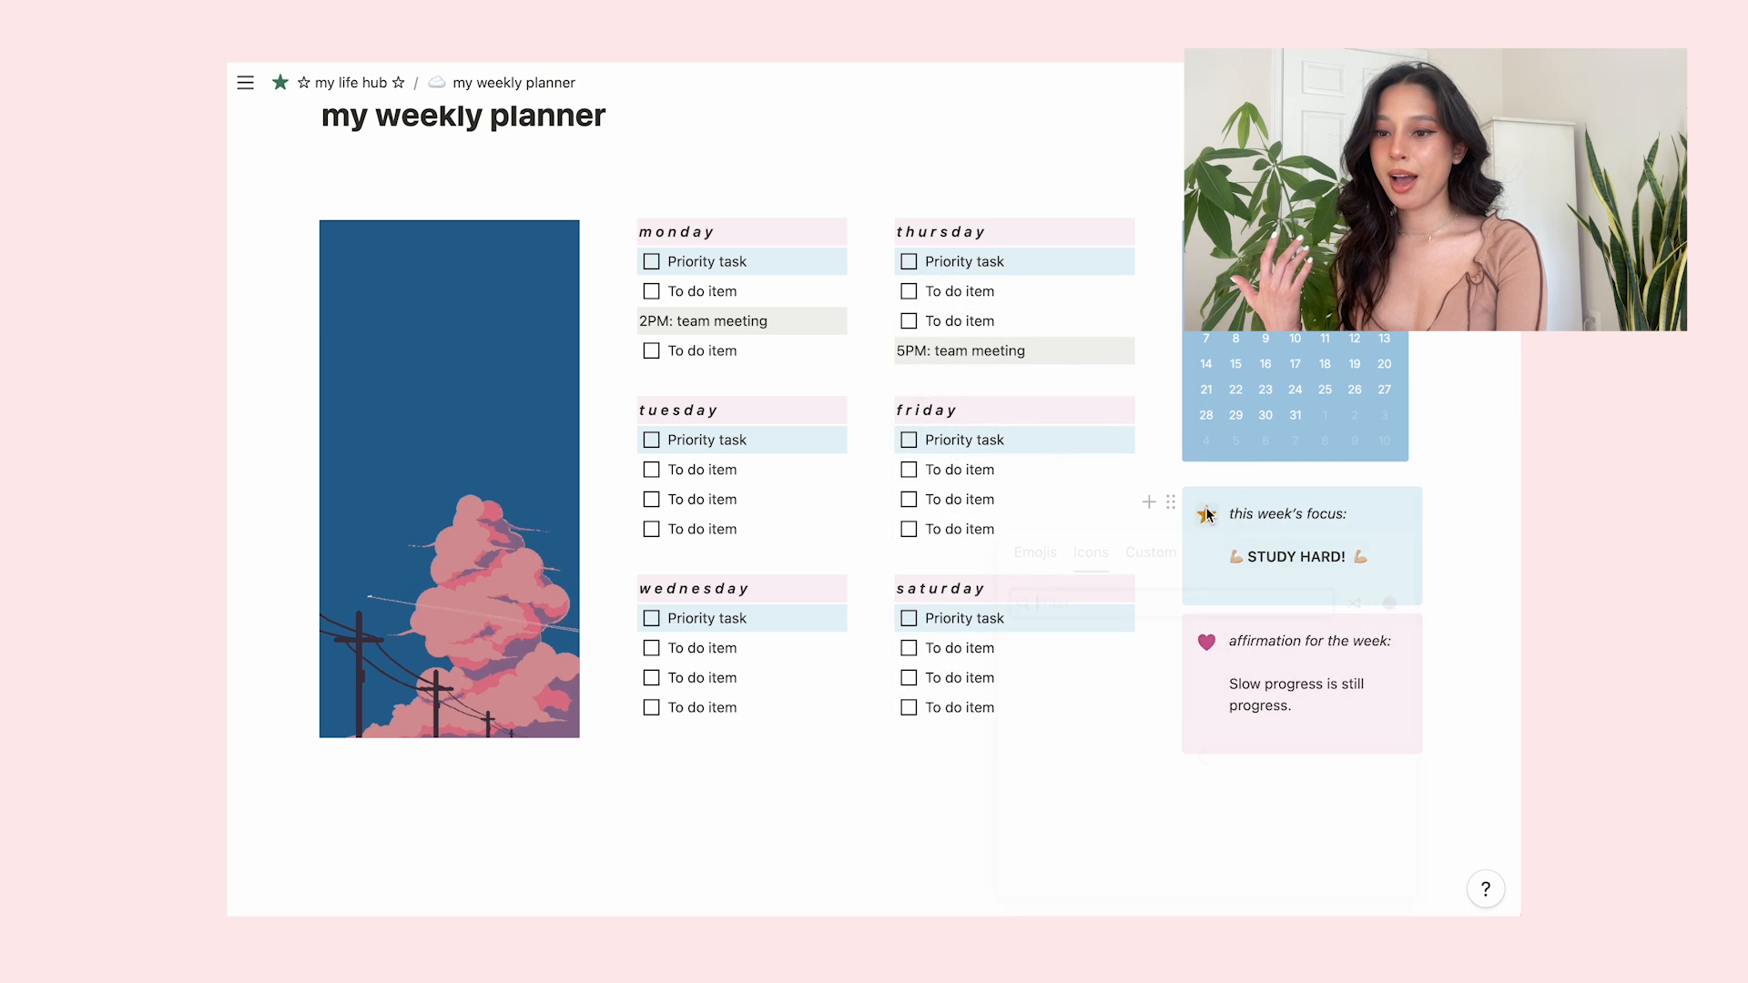
pyautogui.click(1388, 603)
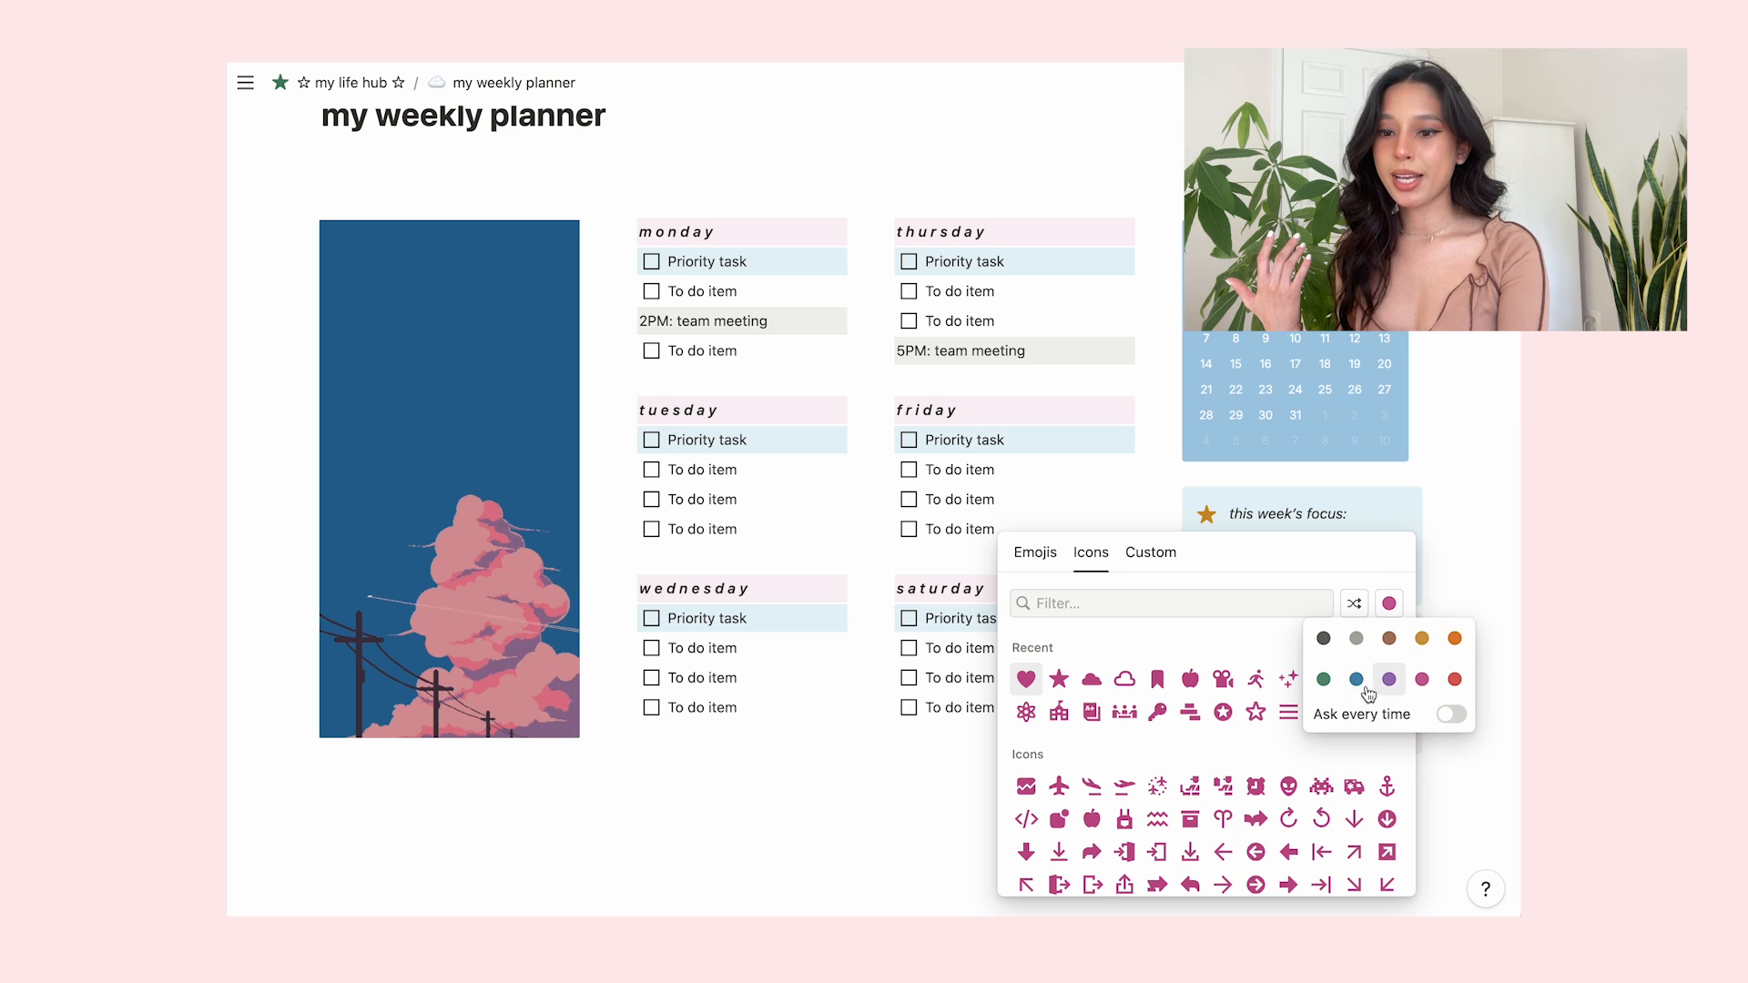
pyautogui.click(1356, 679)
pyautogui.click(1058, 678)
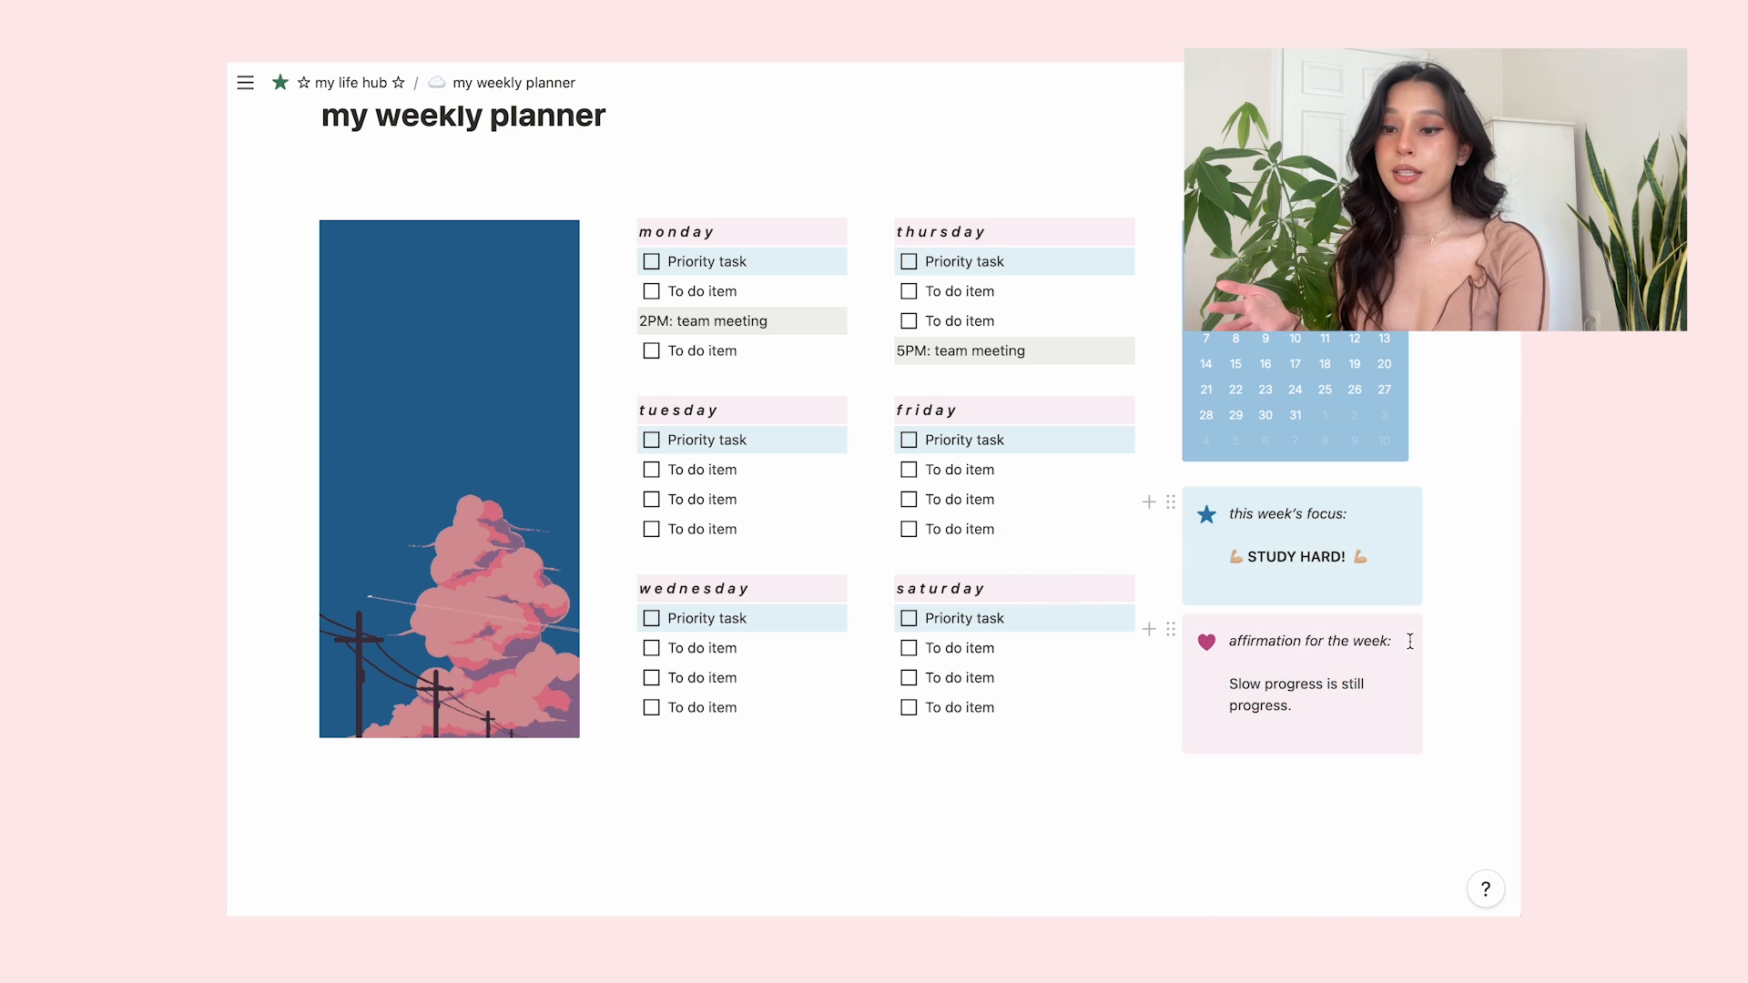
pyautogui.scroll(5, 1410, 642)
pyautogui.scroll(-3, 1414, 829)
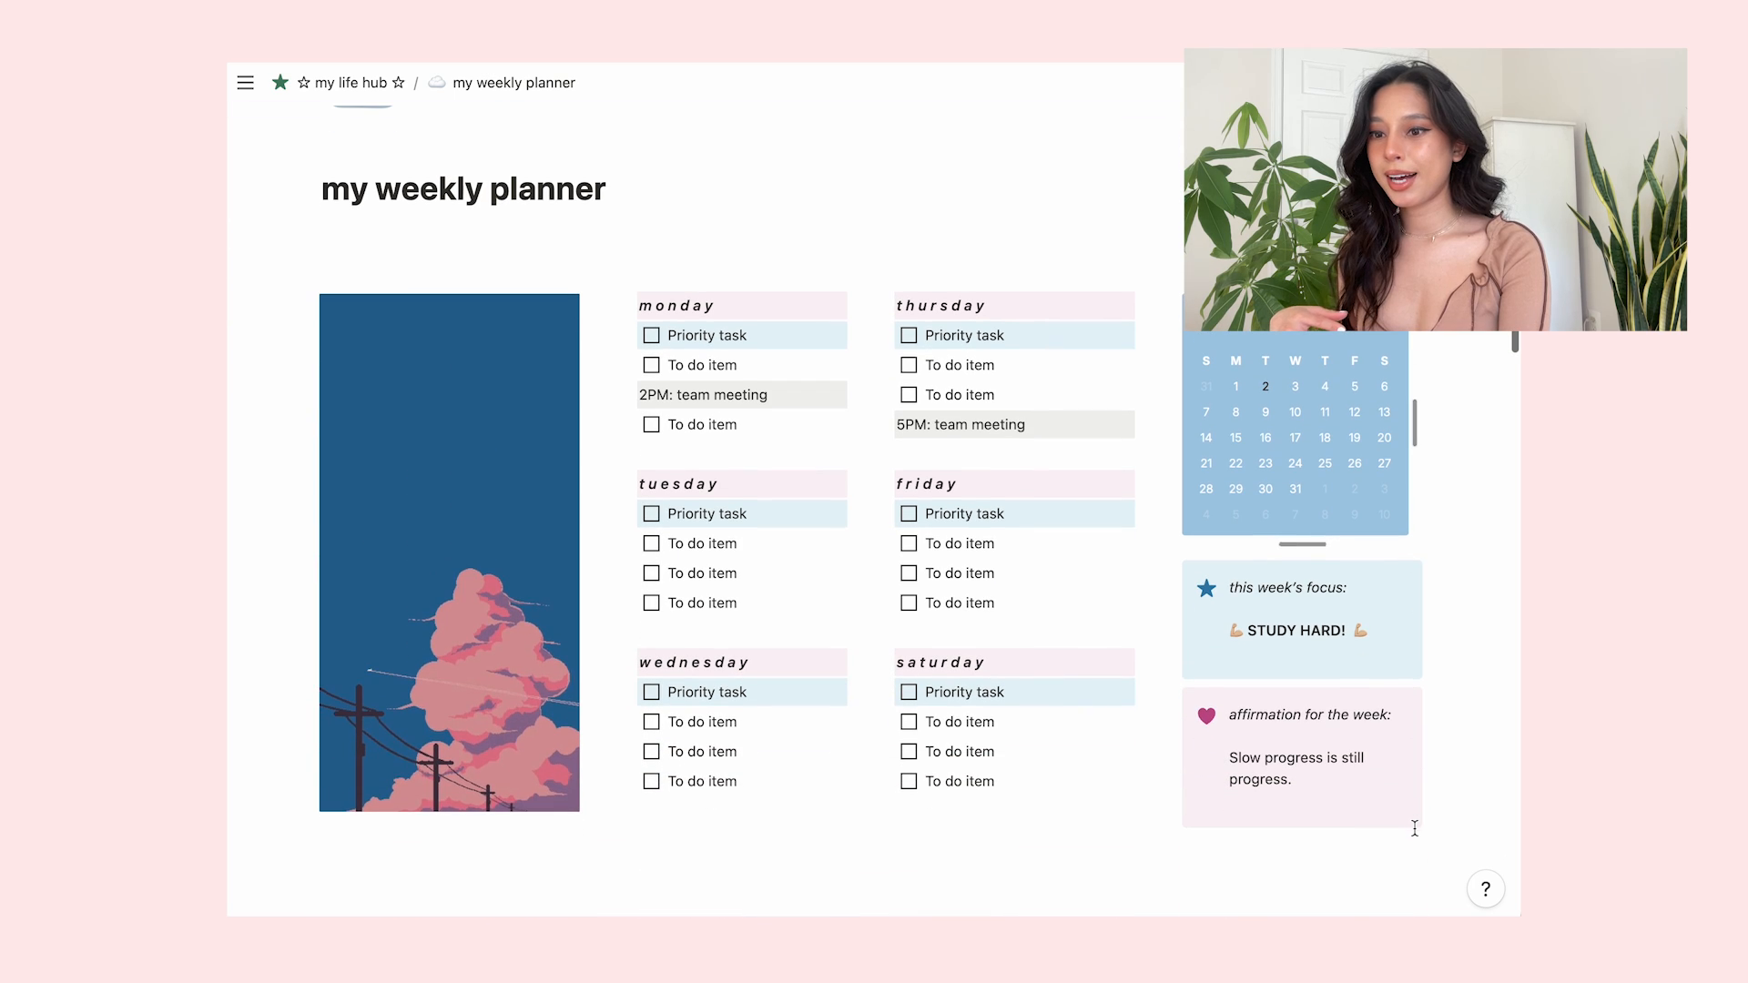
pyautogui.scroll(3, 1220, 710)
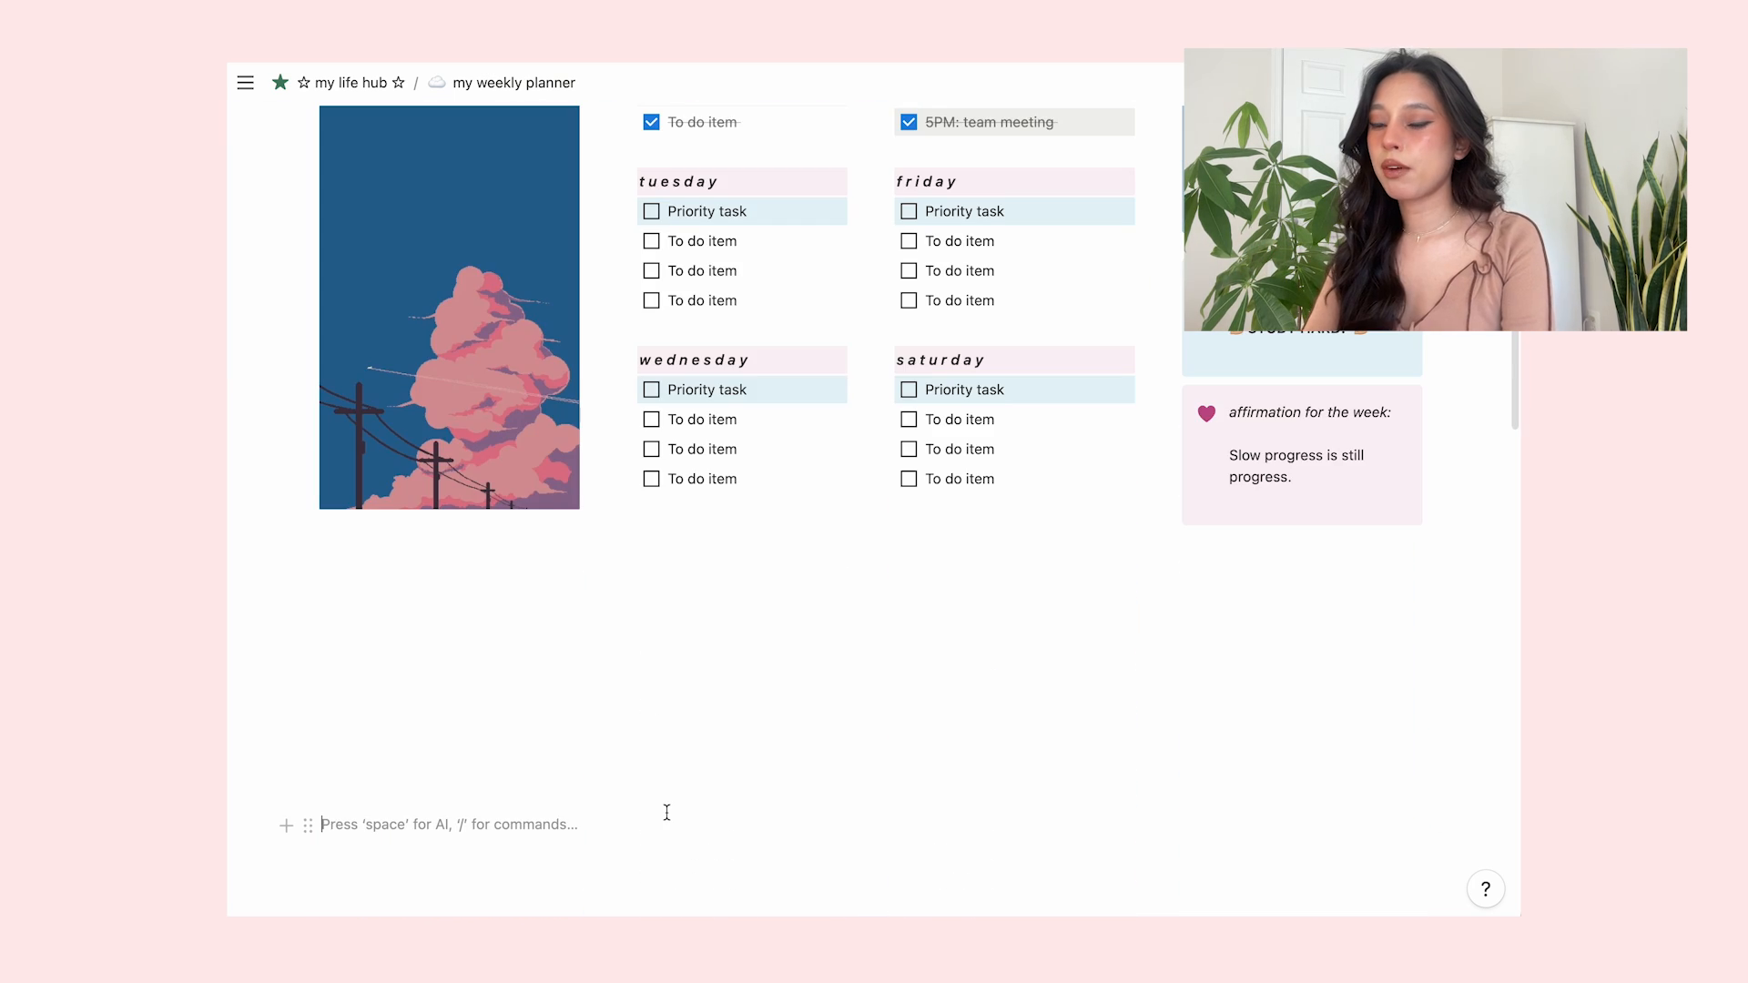
pyautogui.scroll(4, 665, 815)
pyautogui.scroll(-1, 664, 813)
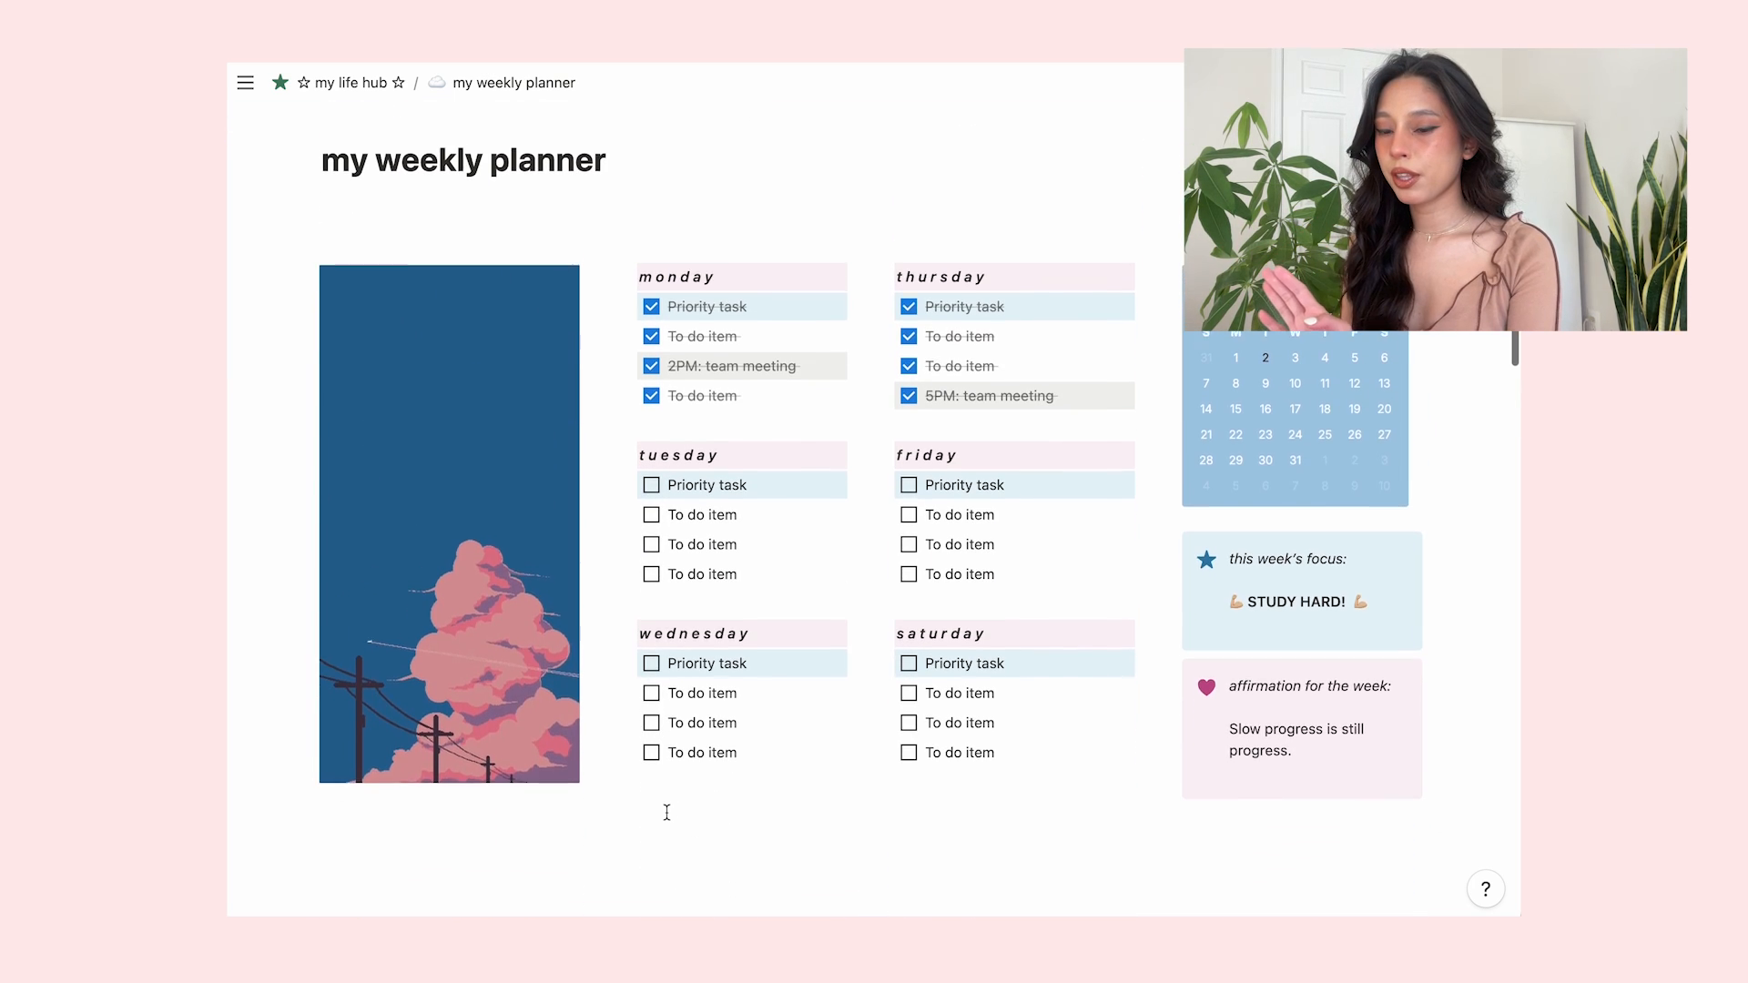
pyautogui.scroll(-10, 666, 812)
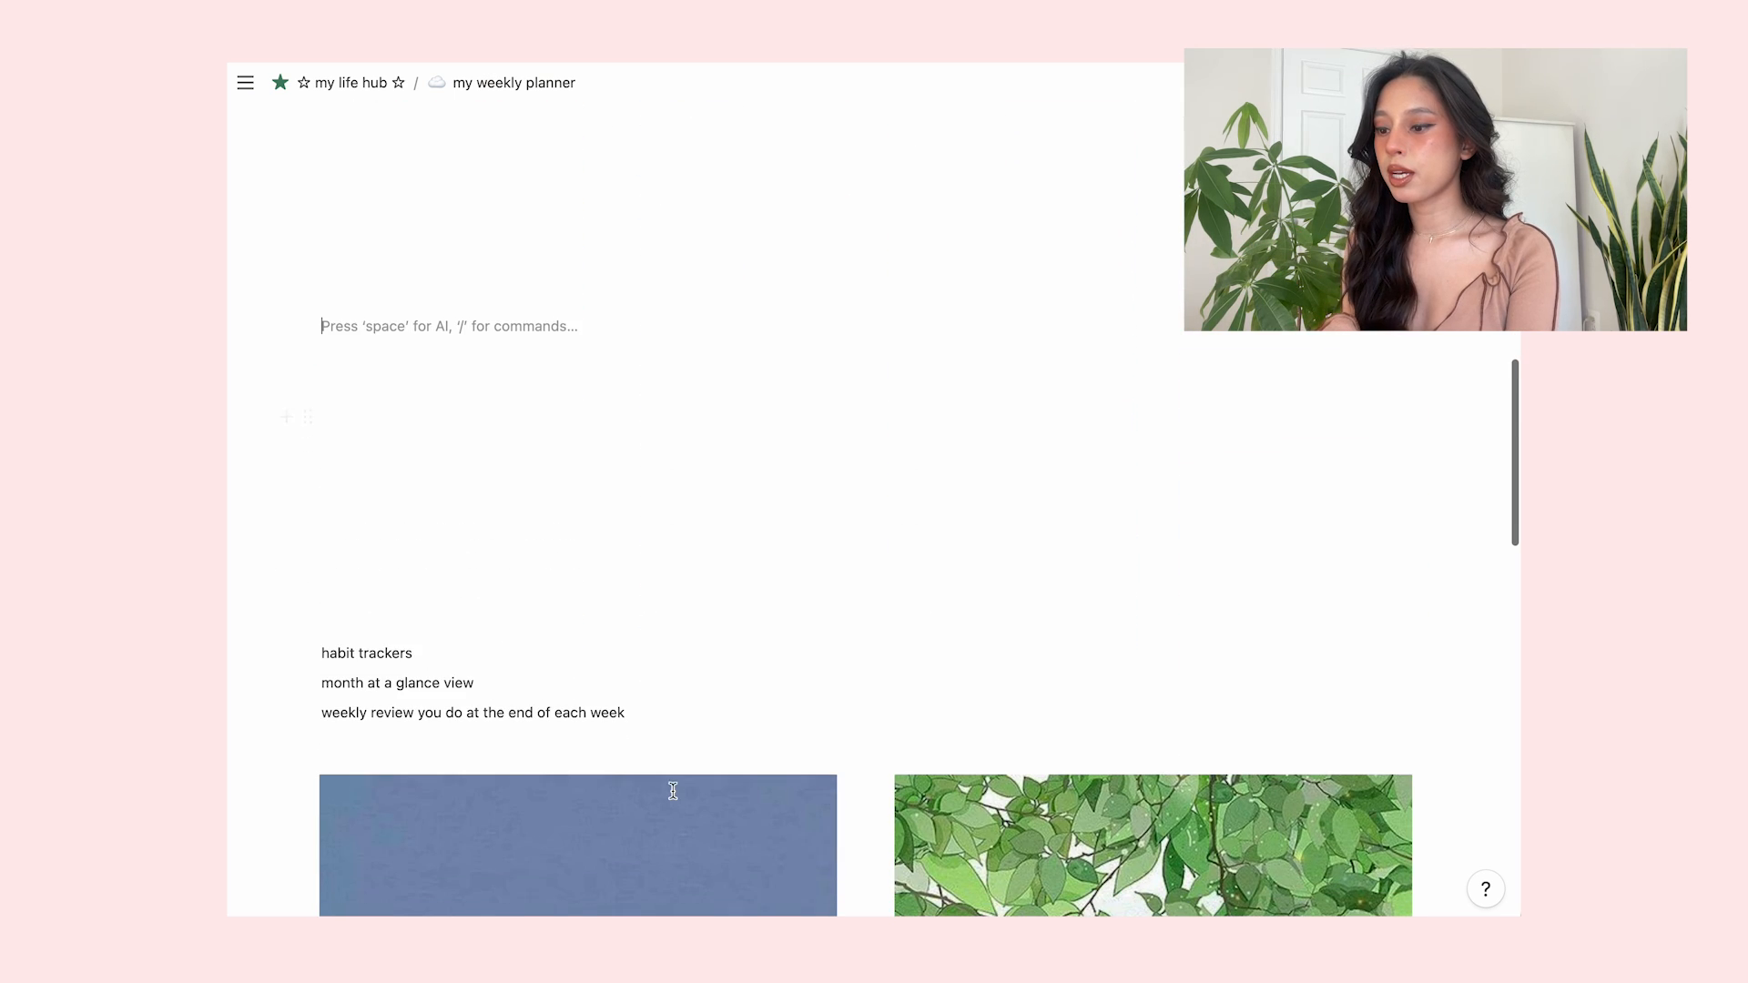
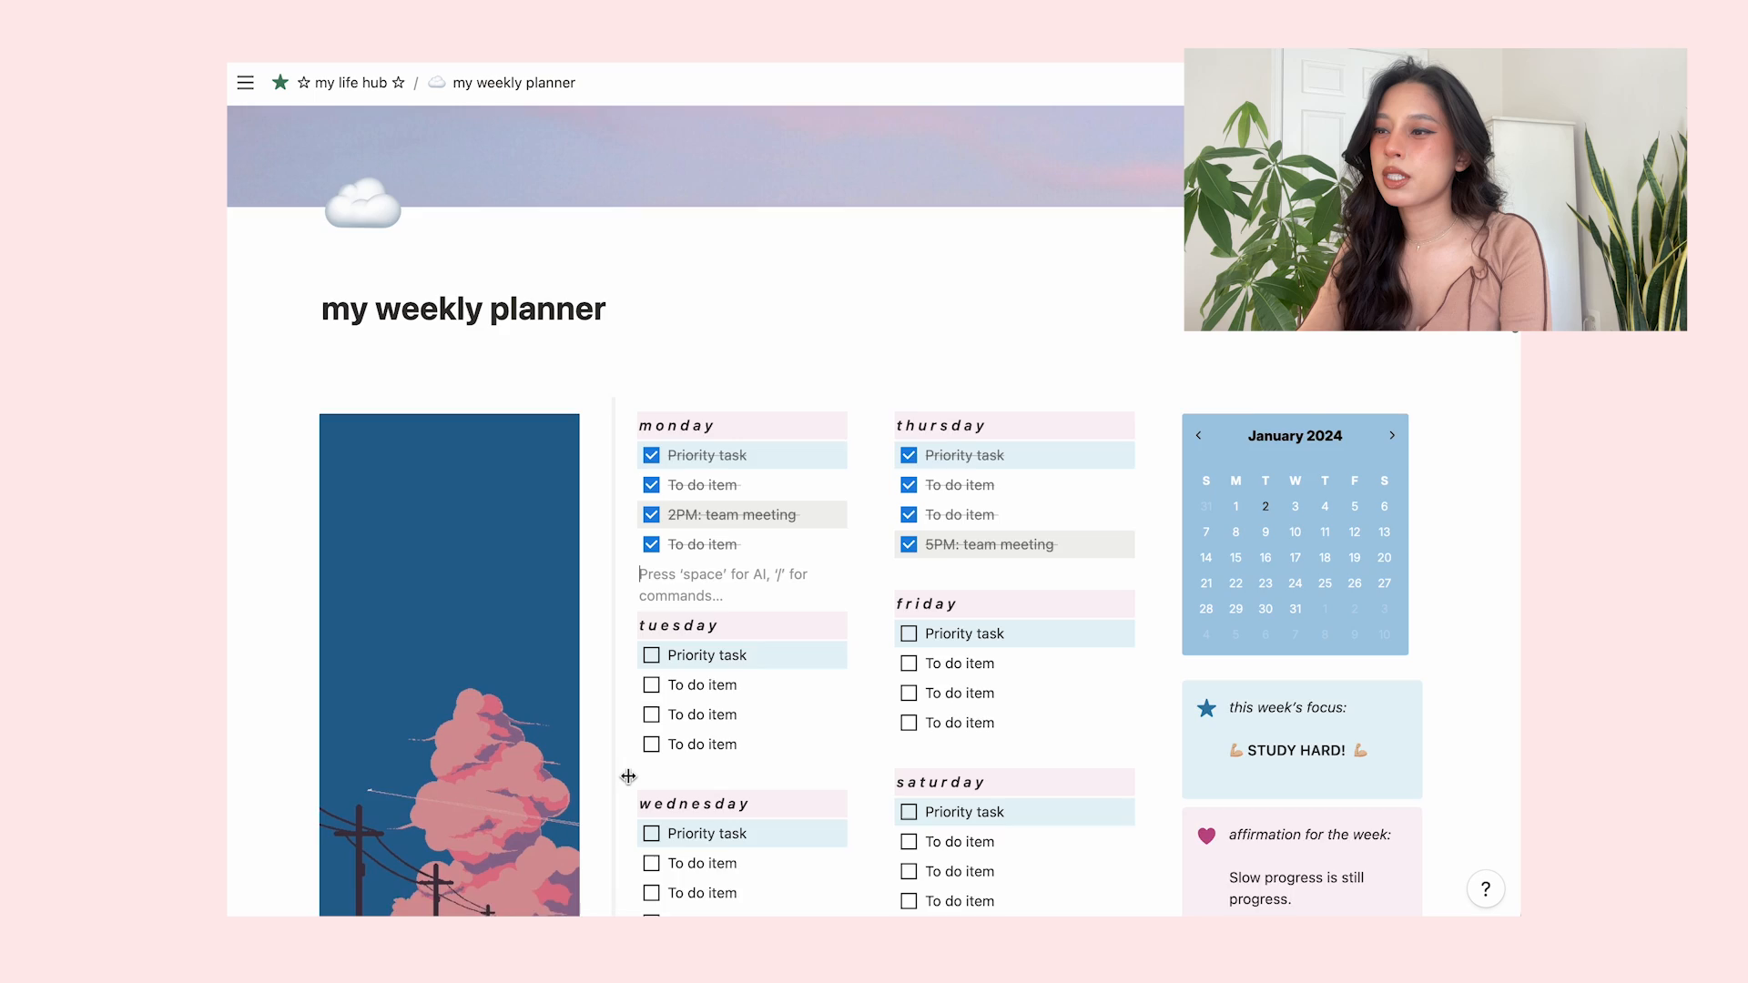
# - Add a "habits" line with an empty to-do beneath it at the end of Monday's tasks
pyautogui.moveTo(625, 777); pyautogui.dragTo(628, 776)
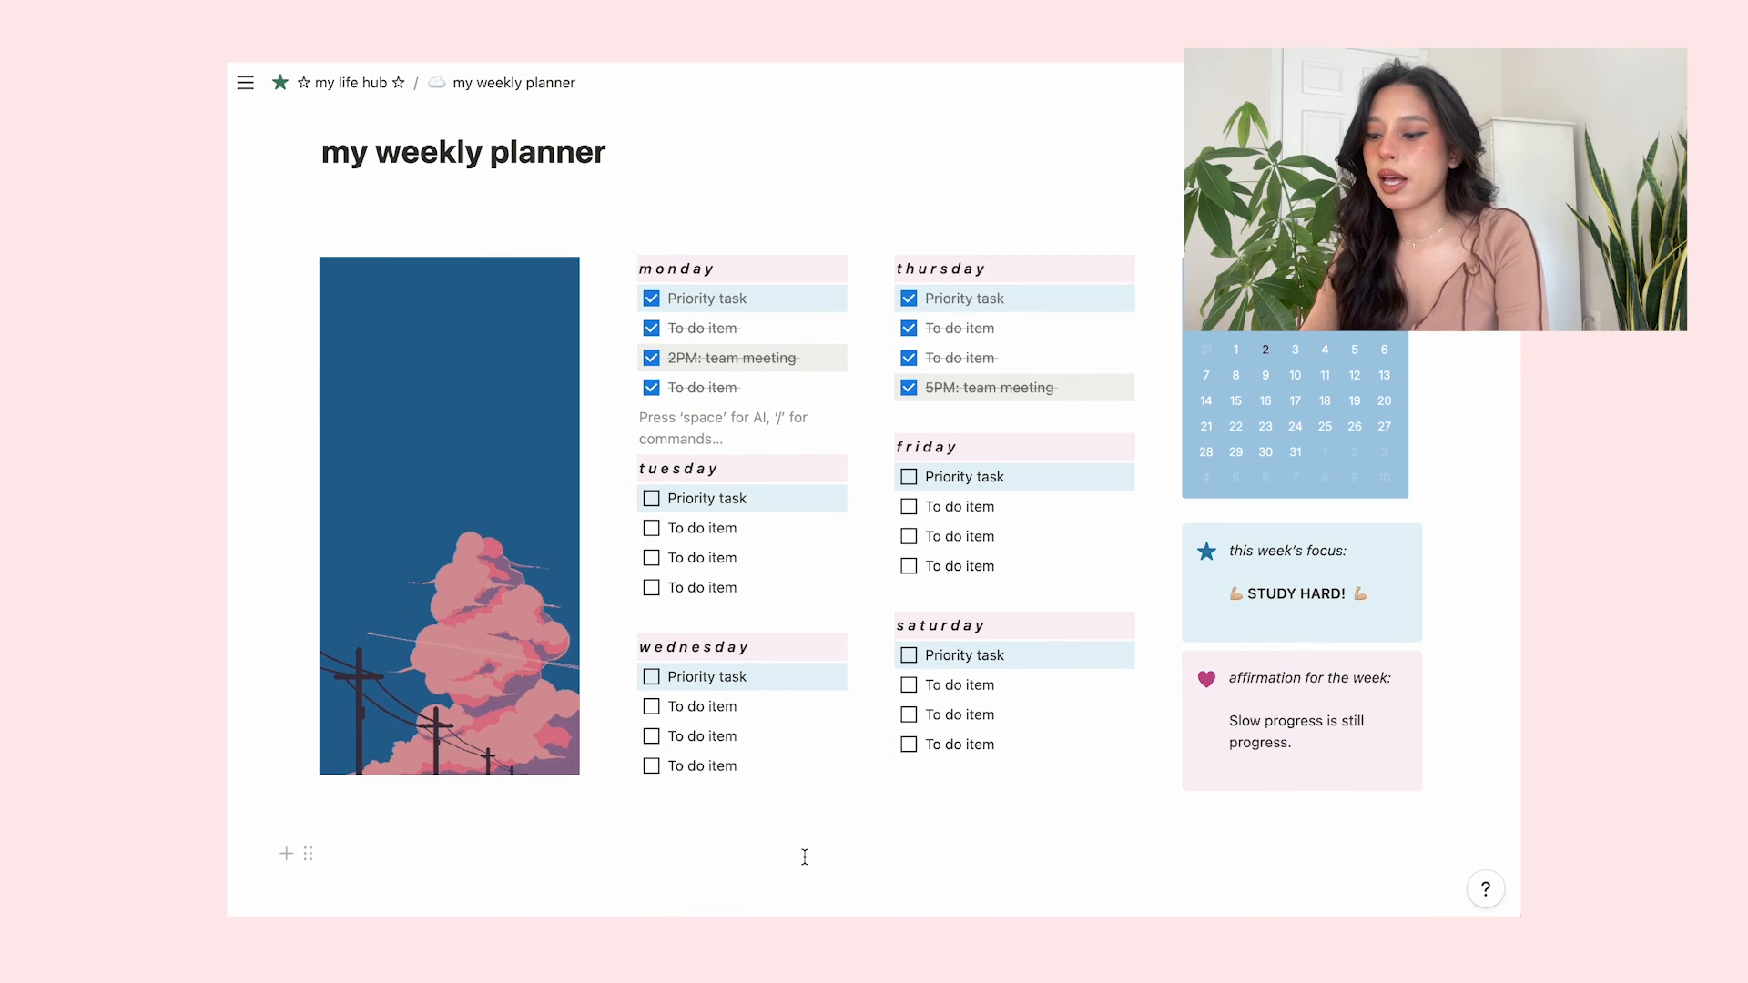
pyautogui.write('habits')
pyautogui.press('Return')
pyautogui.write('[]')
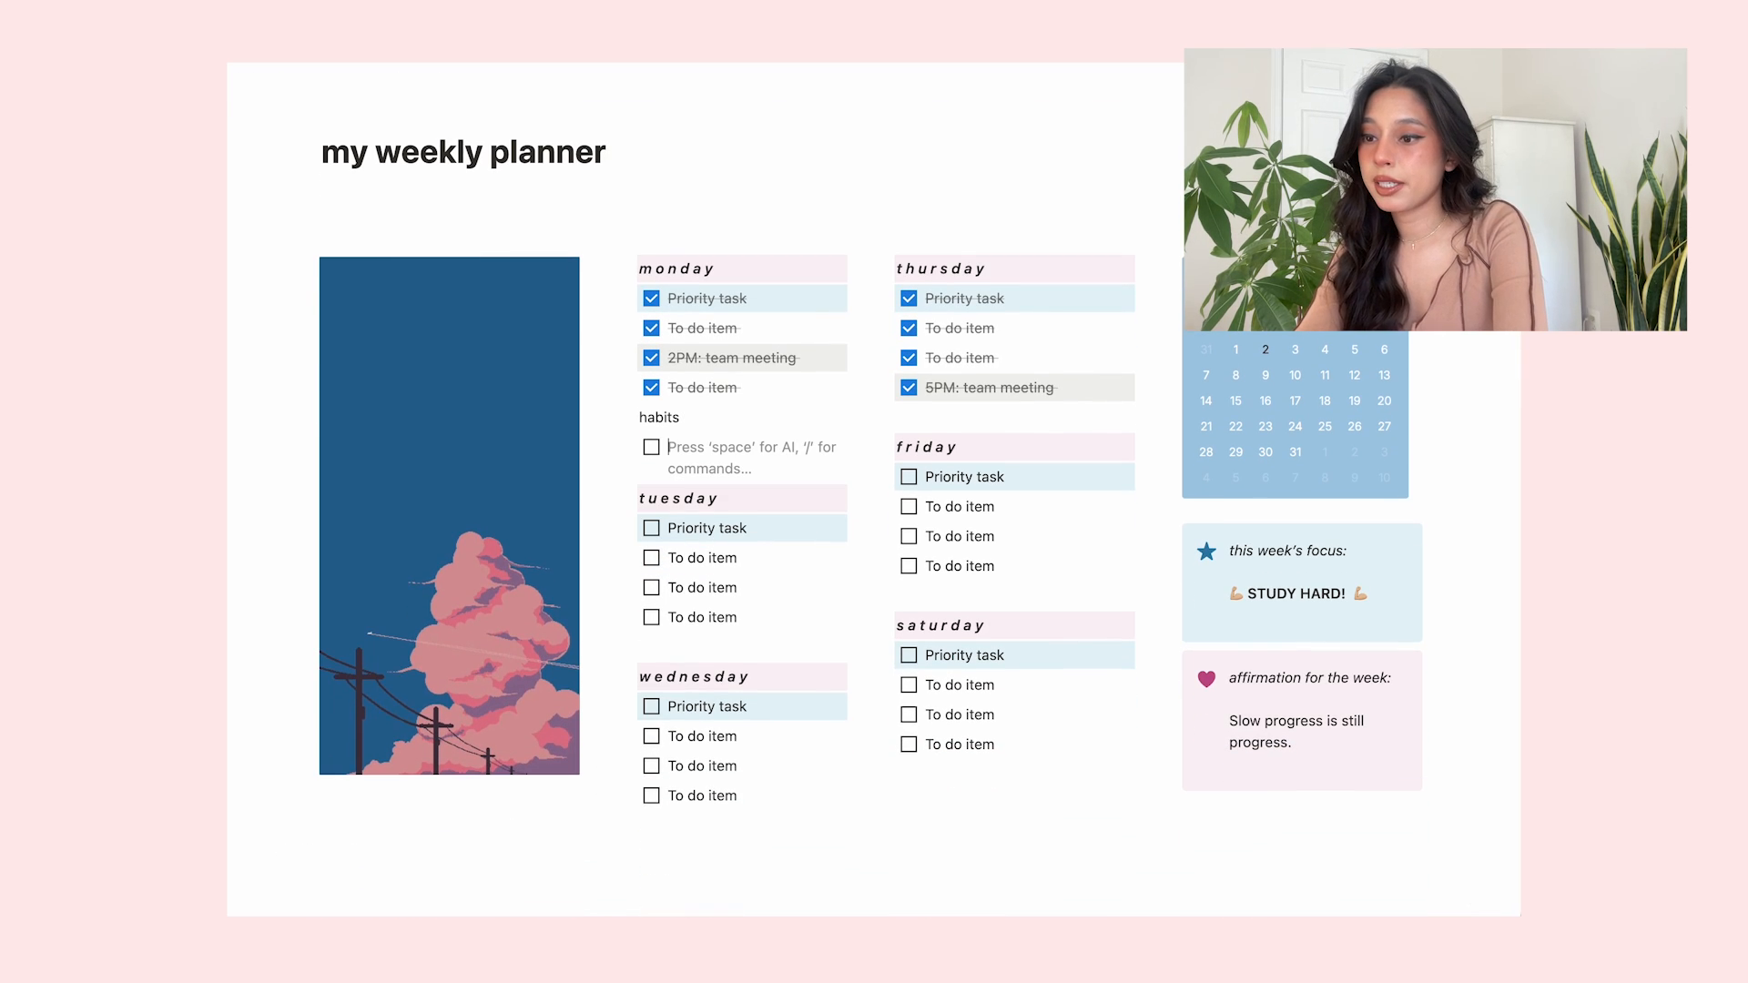
# - Format Monday's "habits" label in italics and gray
pyautogui.doubleClick(641, 422)
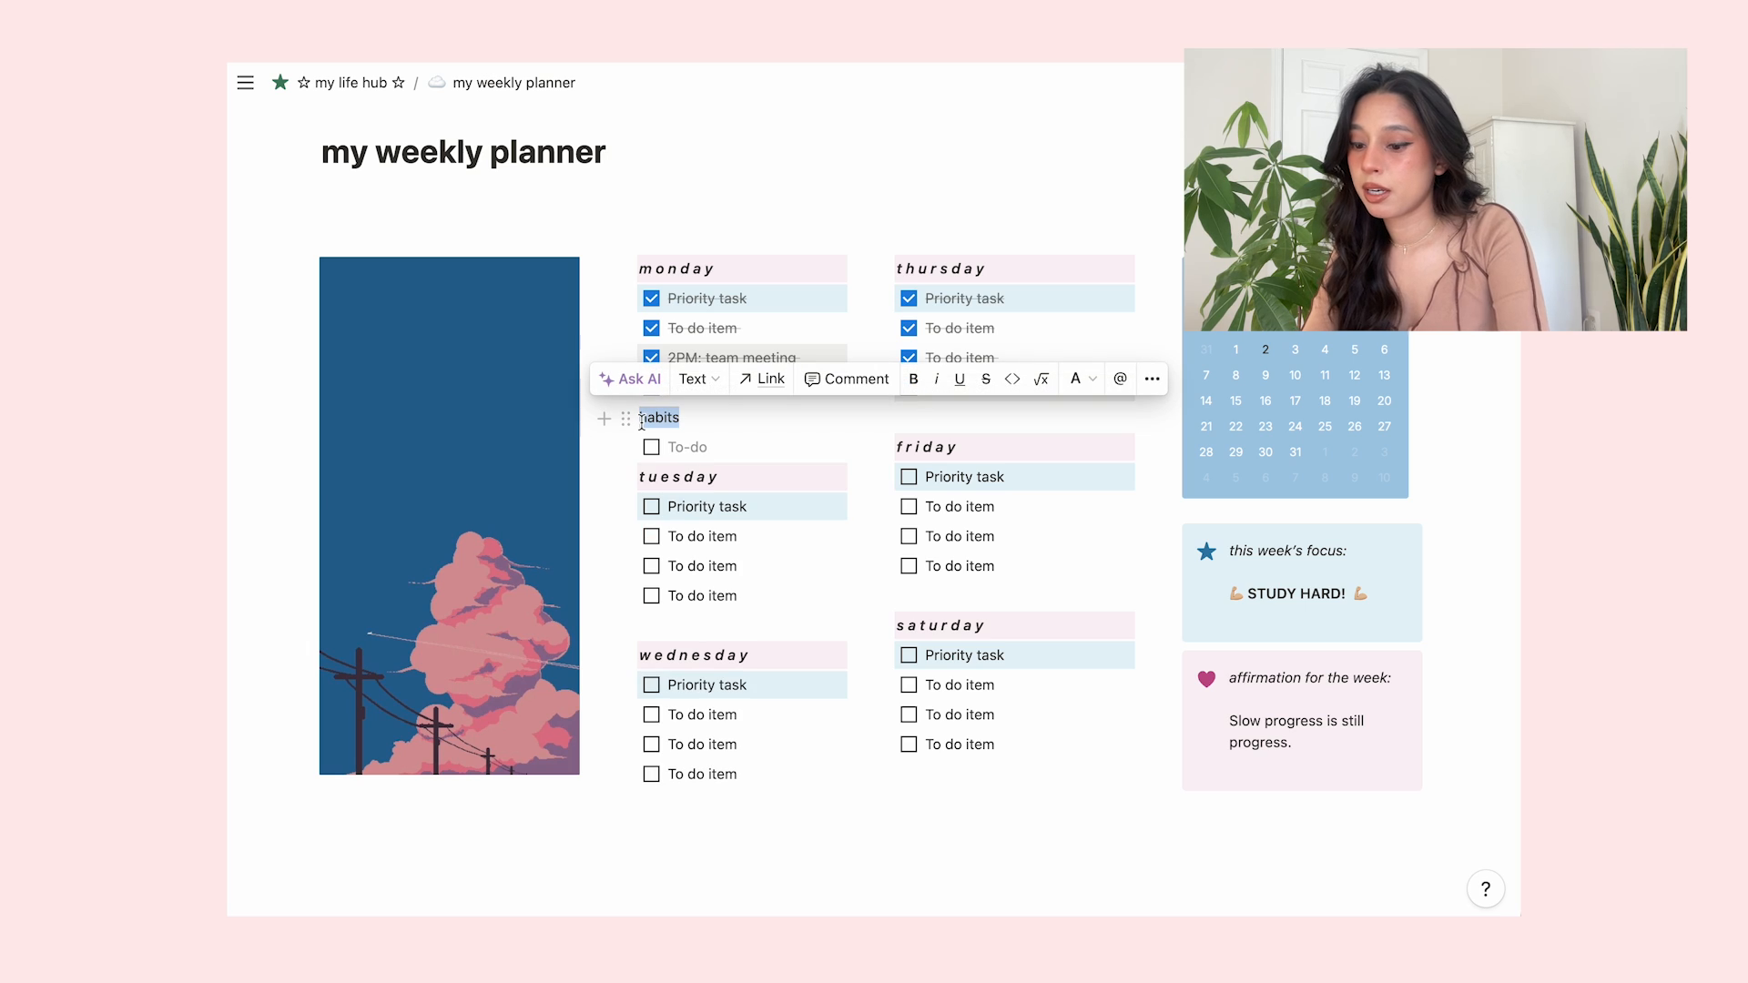
pyautogui.click(628, 417)
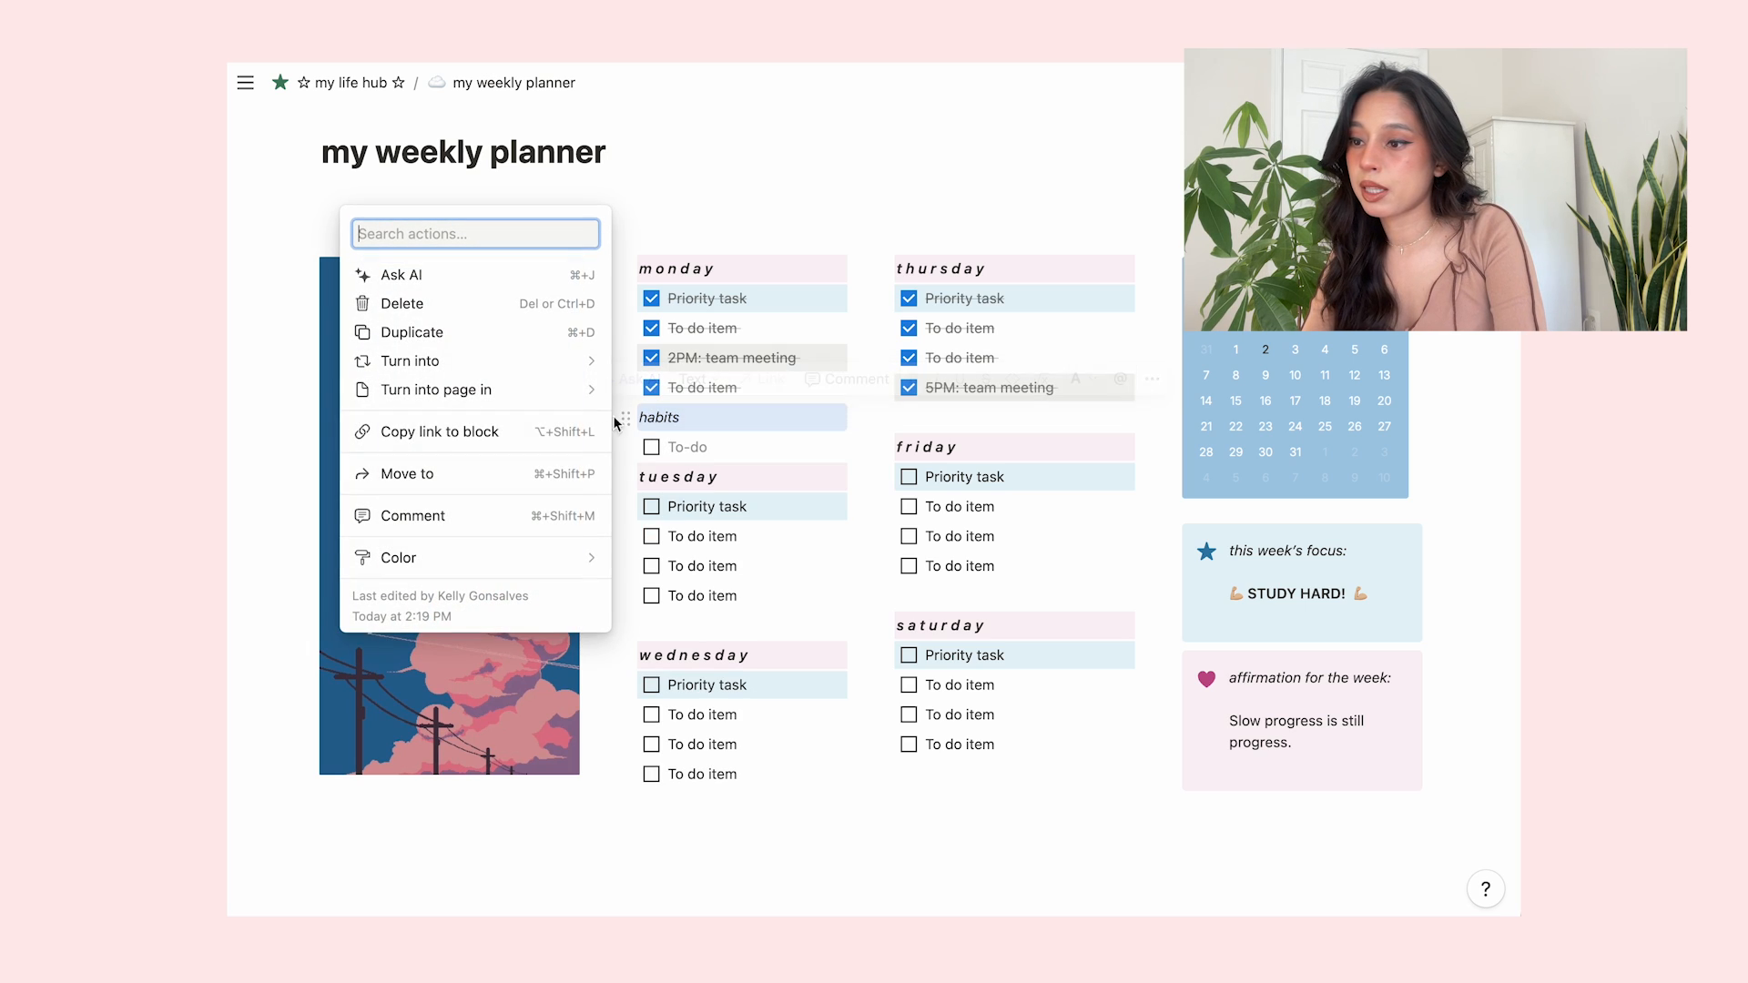
pyautogui.moveTo(566, 557)
pyautogui.click(735, 421)
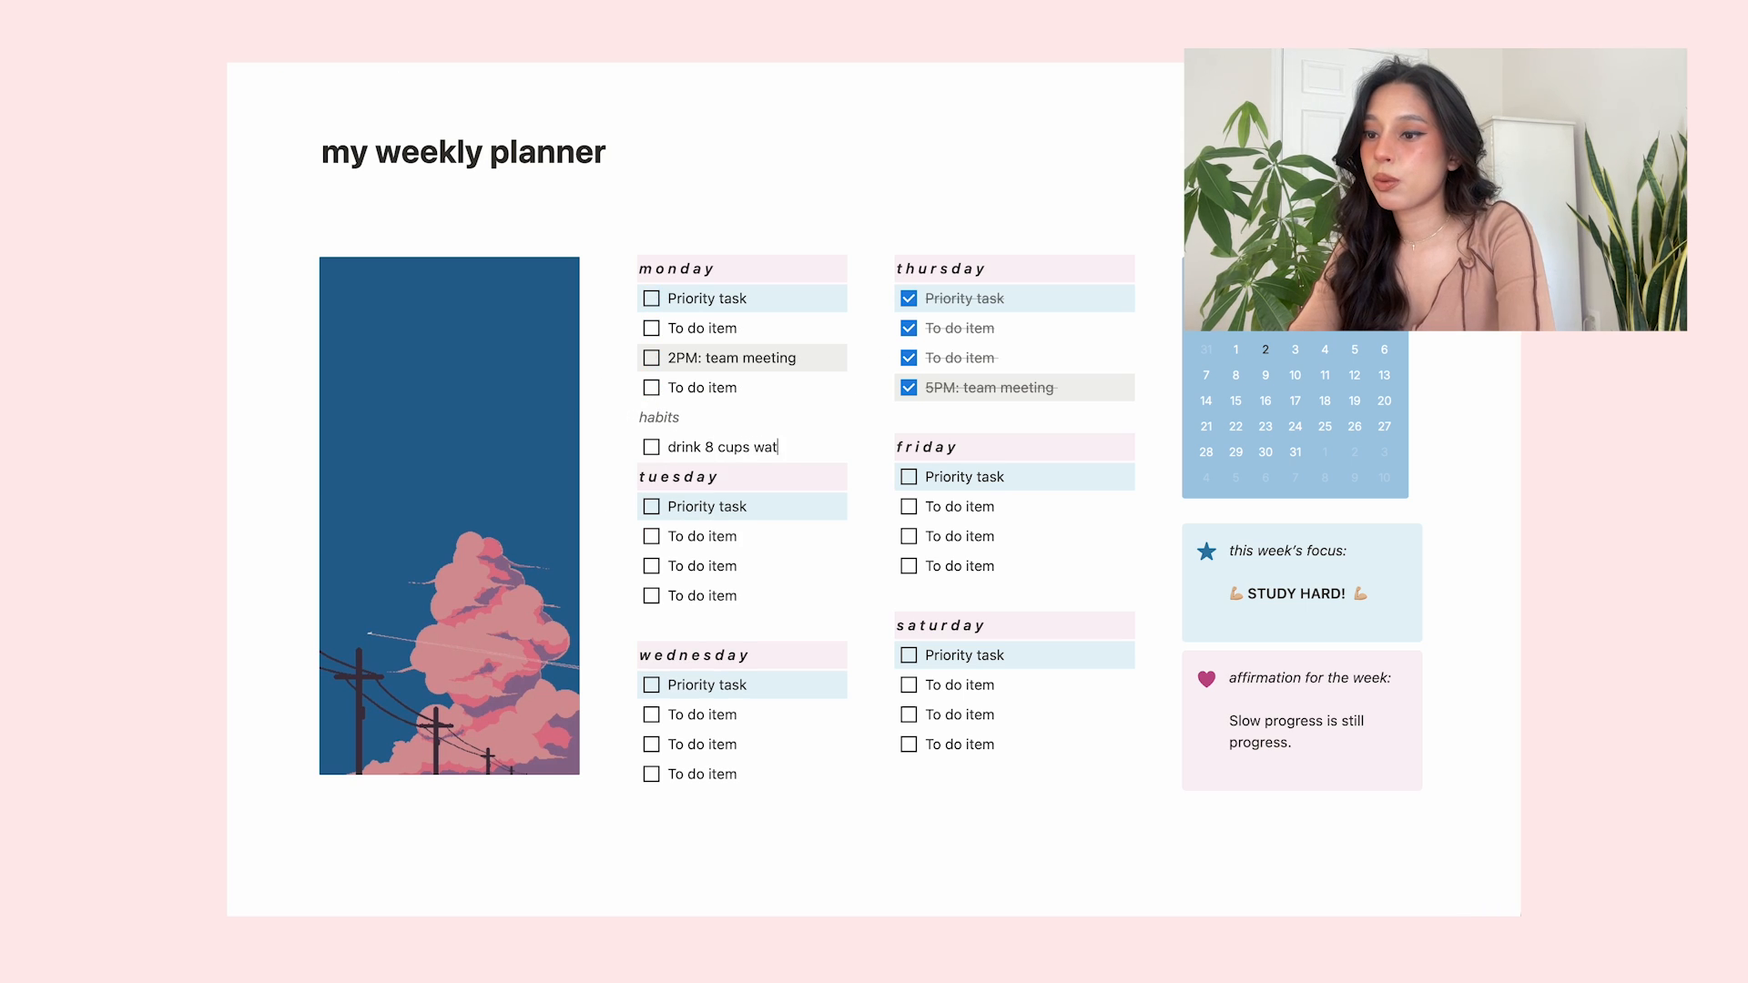
# - Enter "drink 8 cups water" and "take a walk" as Monday's habit to-dos and color their text gray
pyautogui.write('er')
pyautogui.press('Return')
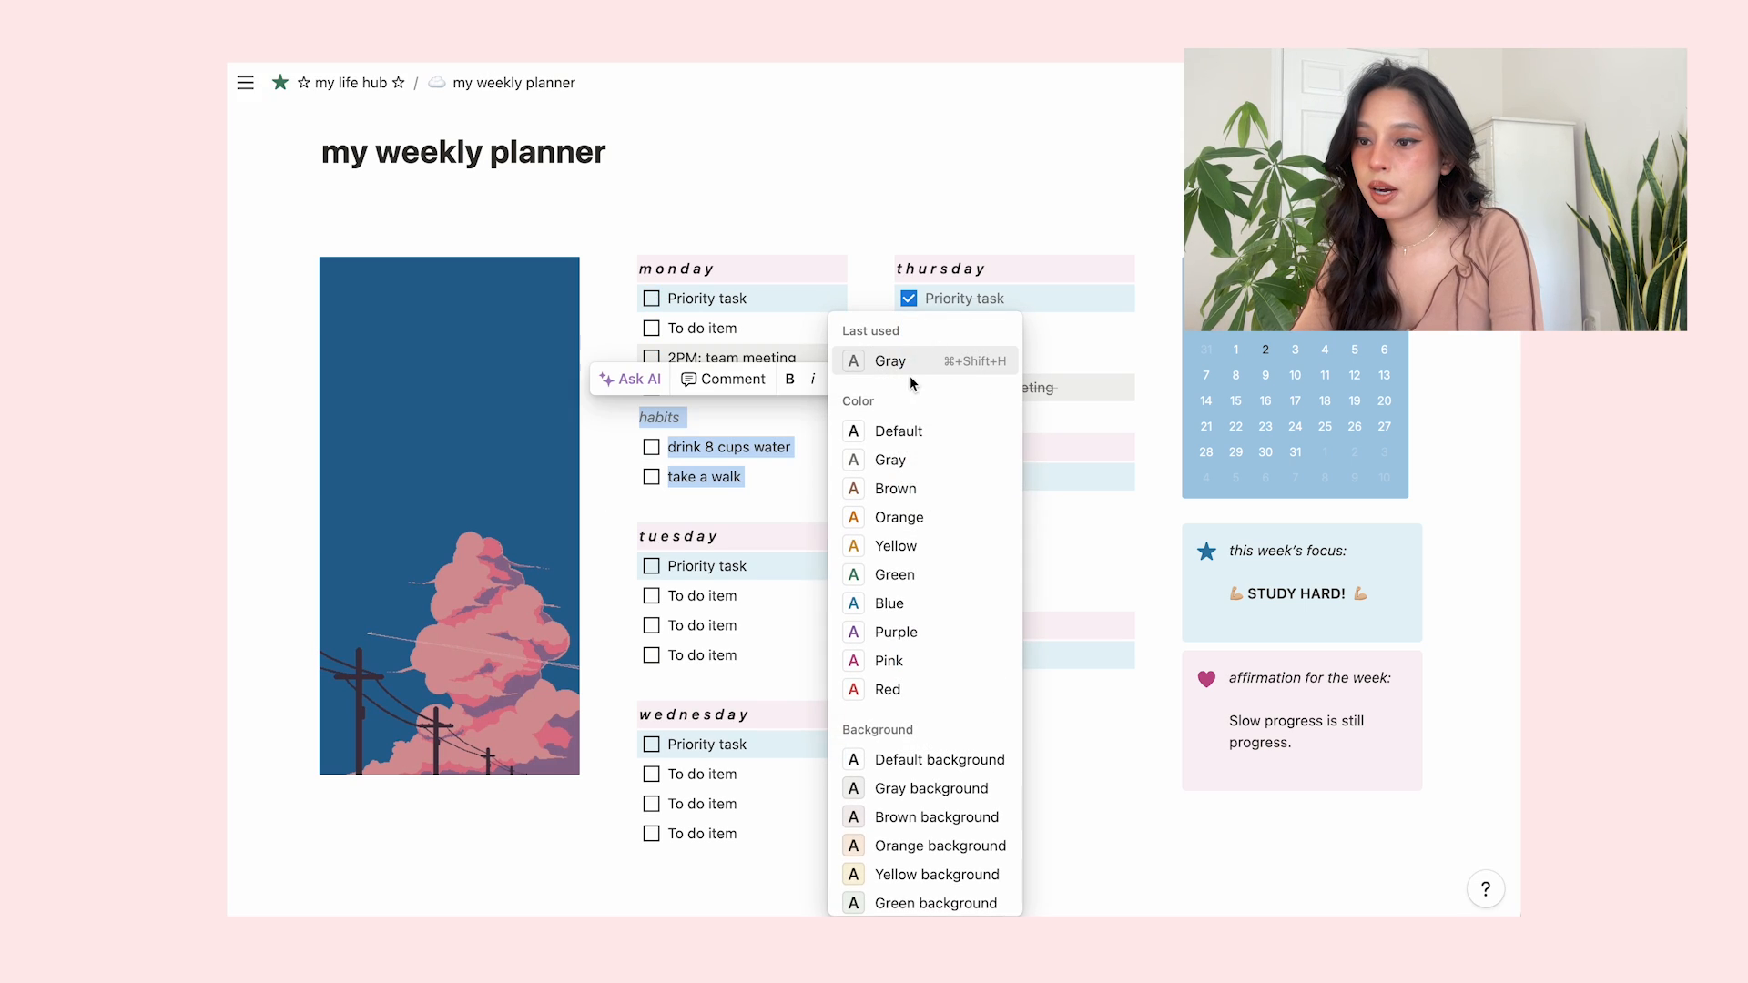
pyautogui.click(901, 355)
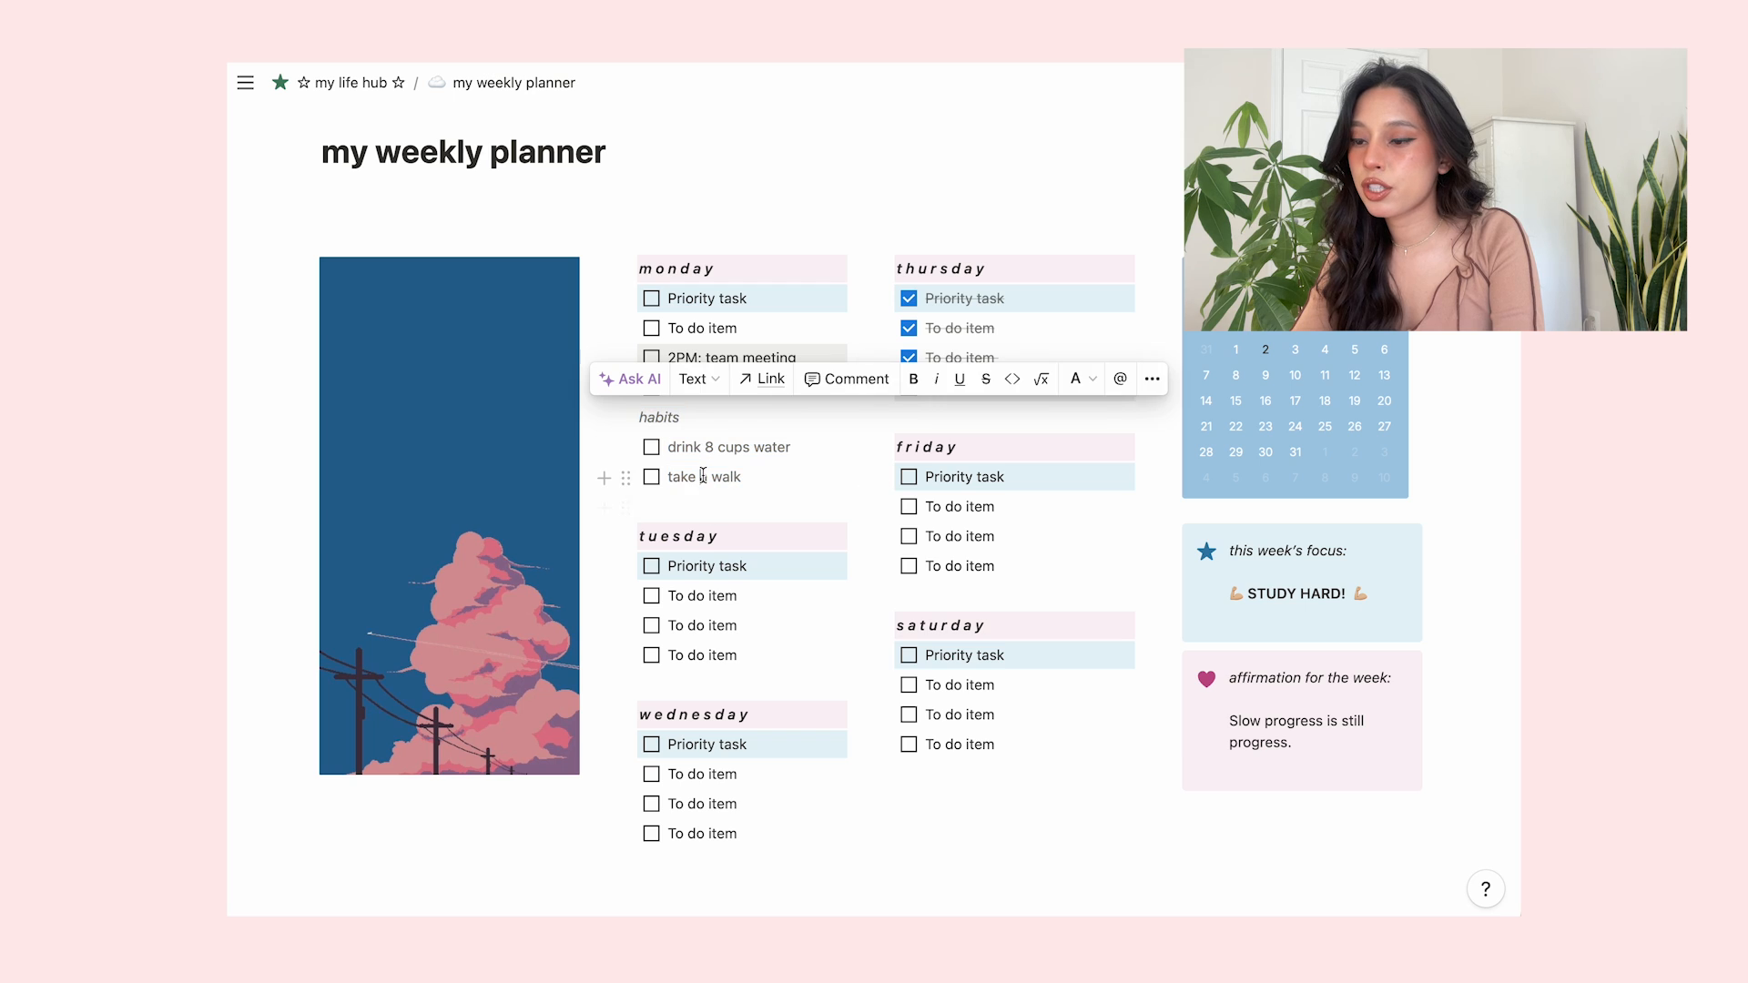
# - Set the whole "drink 8 cups water" and "take a walk" to-do blocks to gray, including their checkboxes
pyautogui.click(626, 448)
pyautogui.moveTo(510, 588)
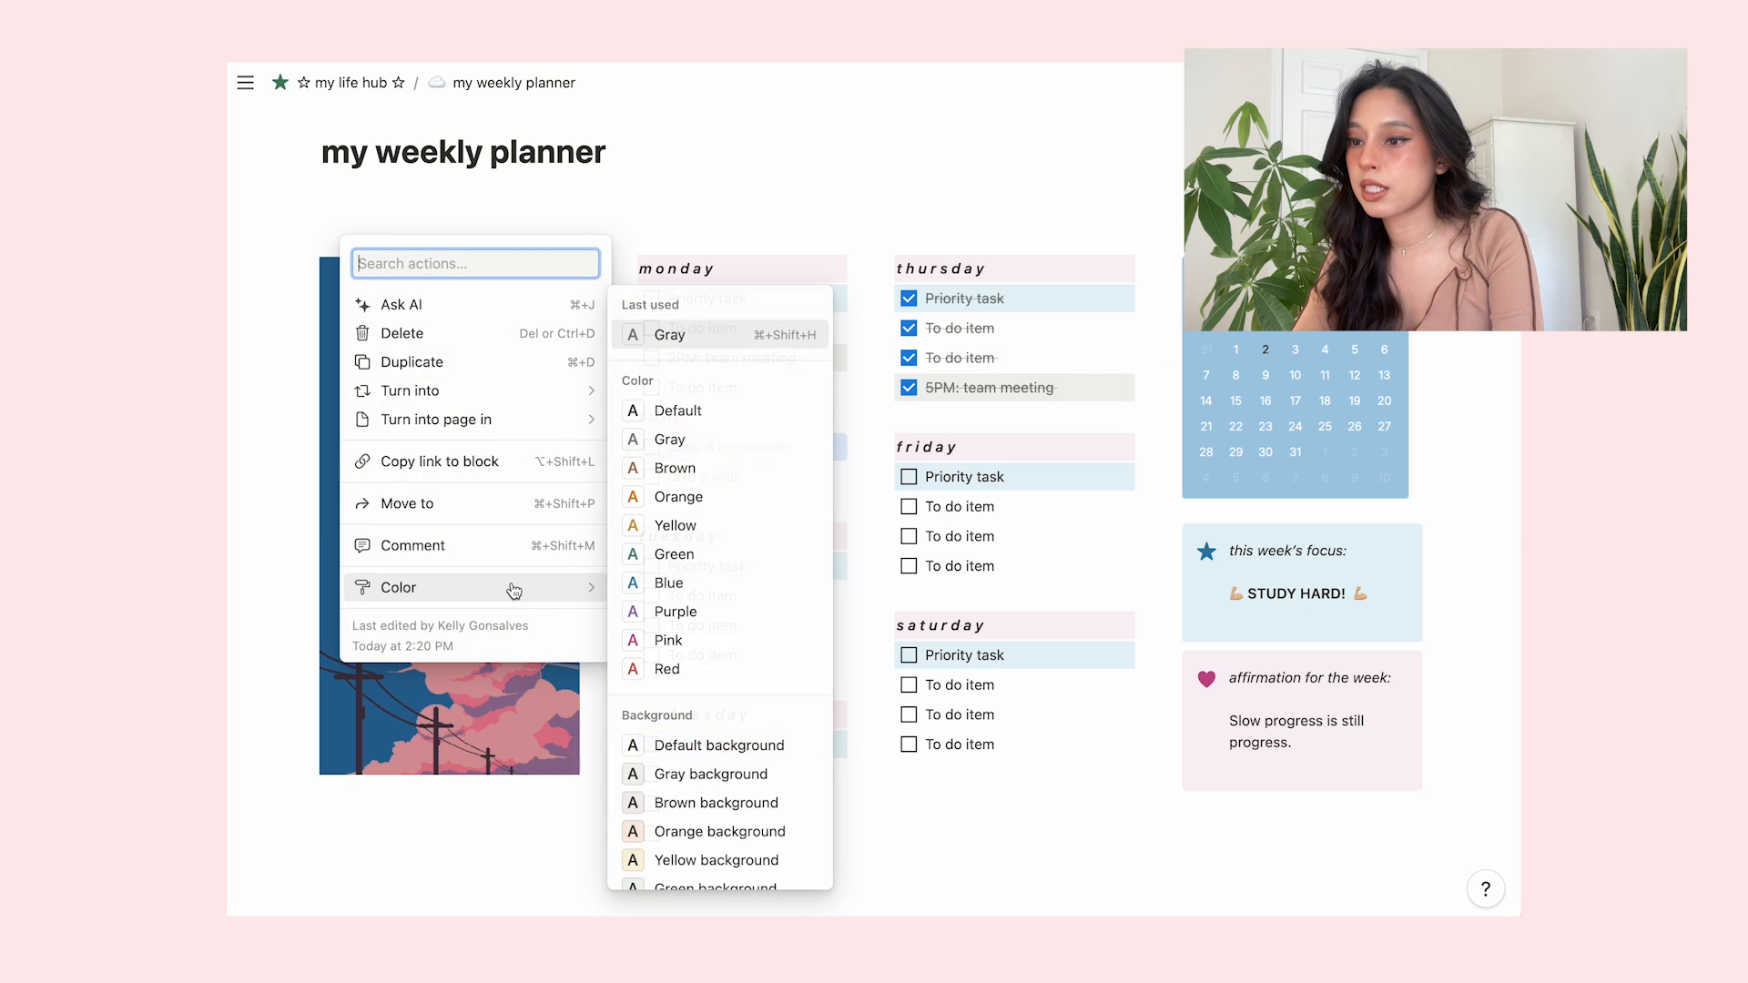
pyautogui.click(685, 336)
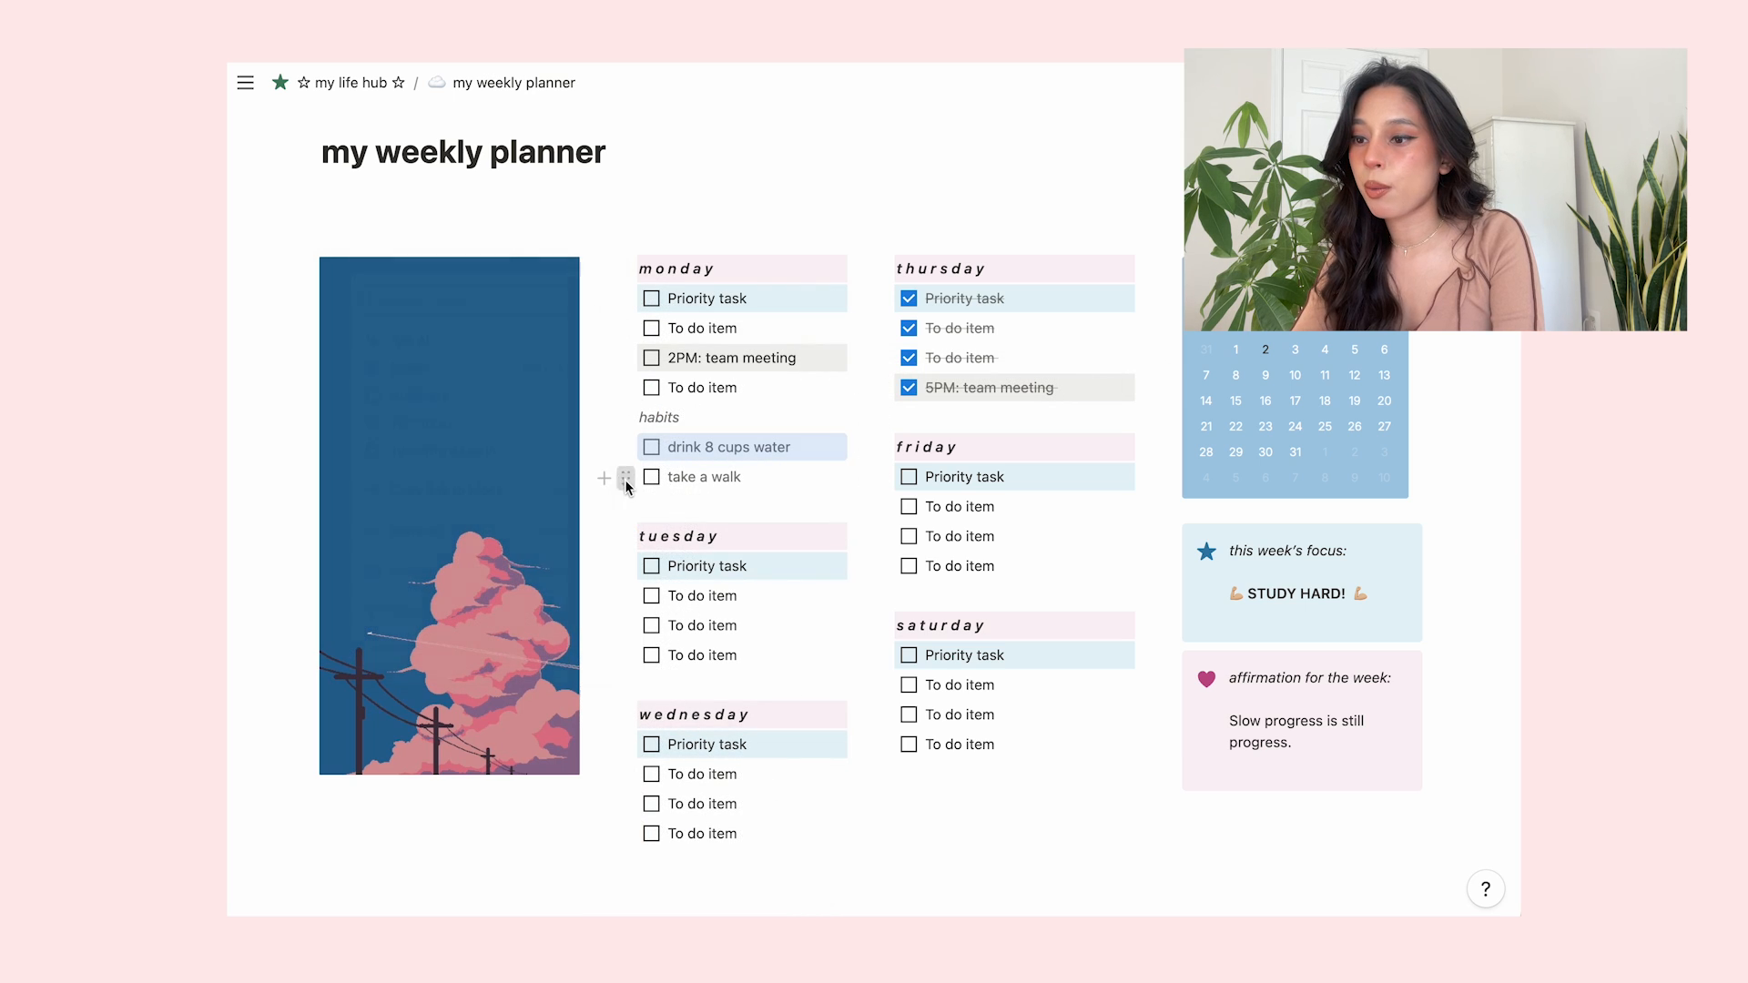
pyautogui.click(625, 482)
pyautogui.moveTo(527, 617)
pyautogui.click(719, 359)
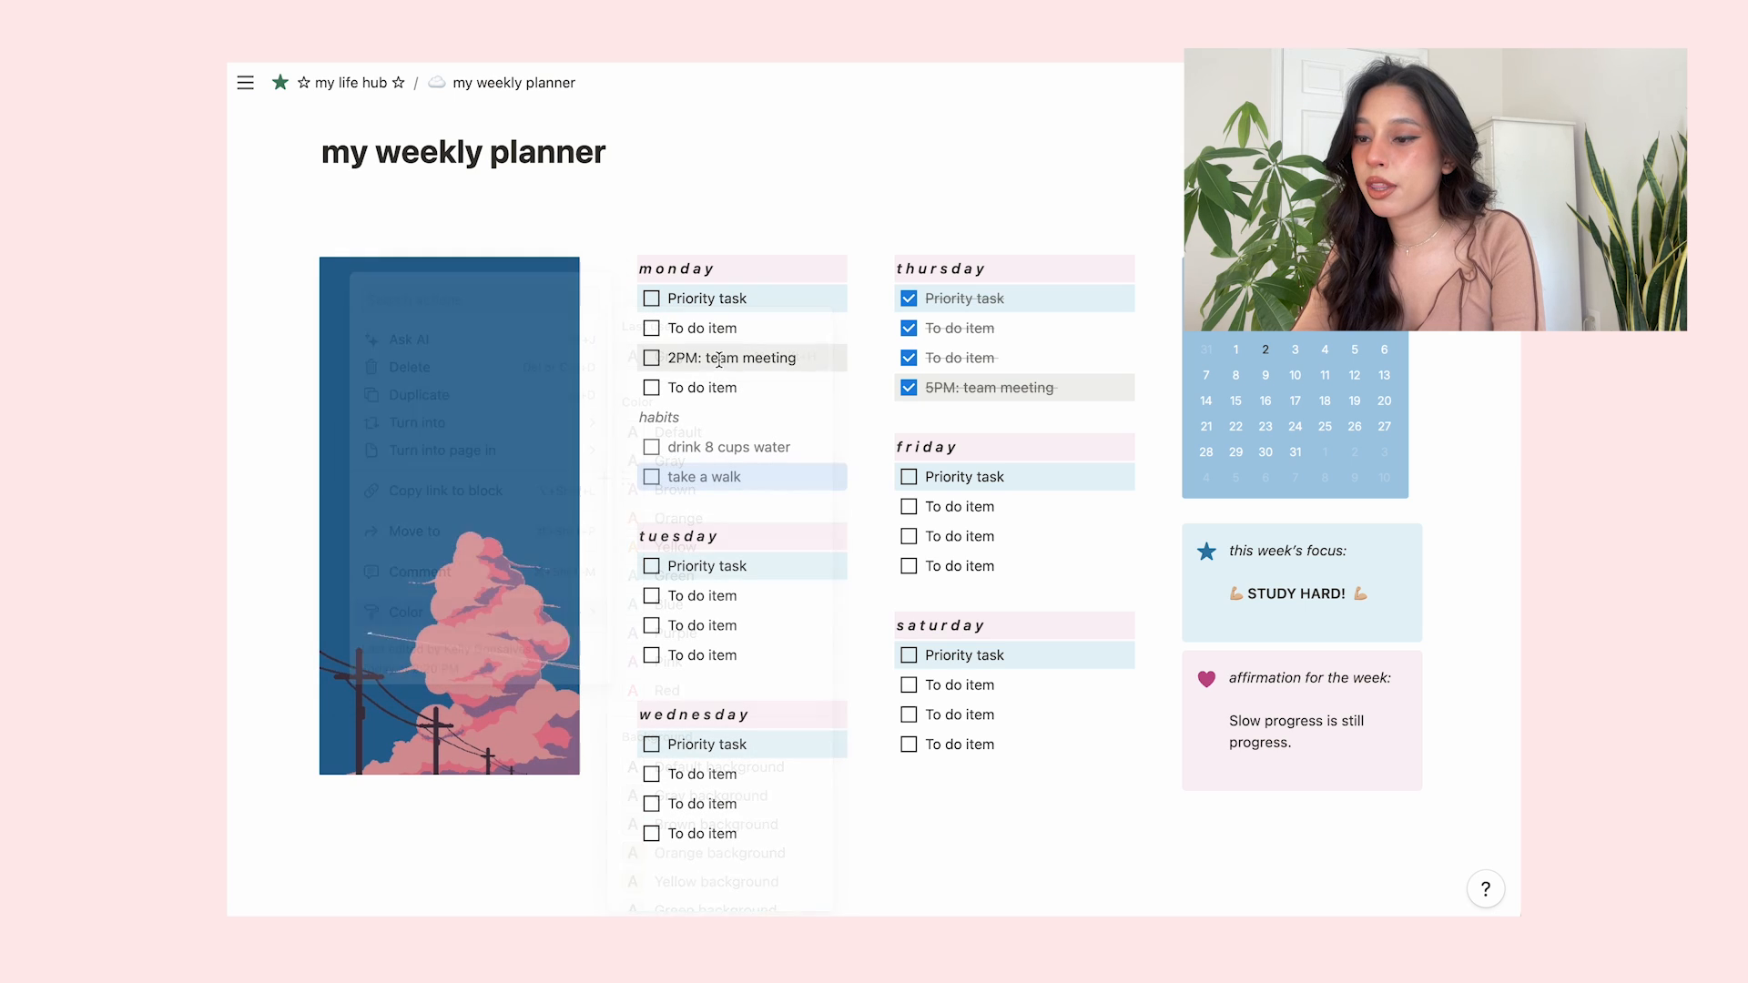
# - Copy Monday's habits label with its two to-dos and paste it below the Tuesday and Friday tasks
pyautogui.click(714, 498)
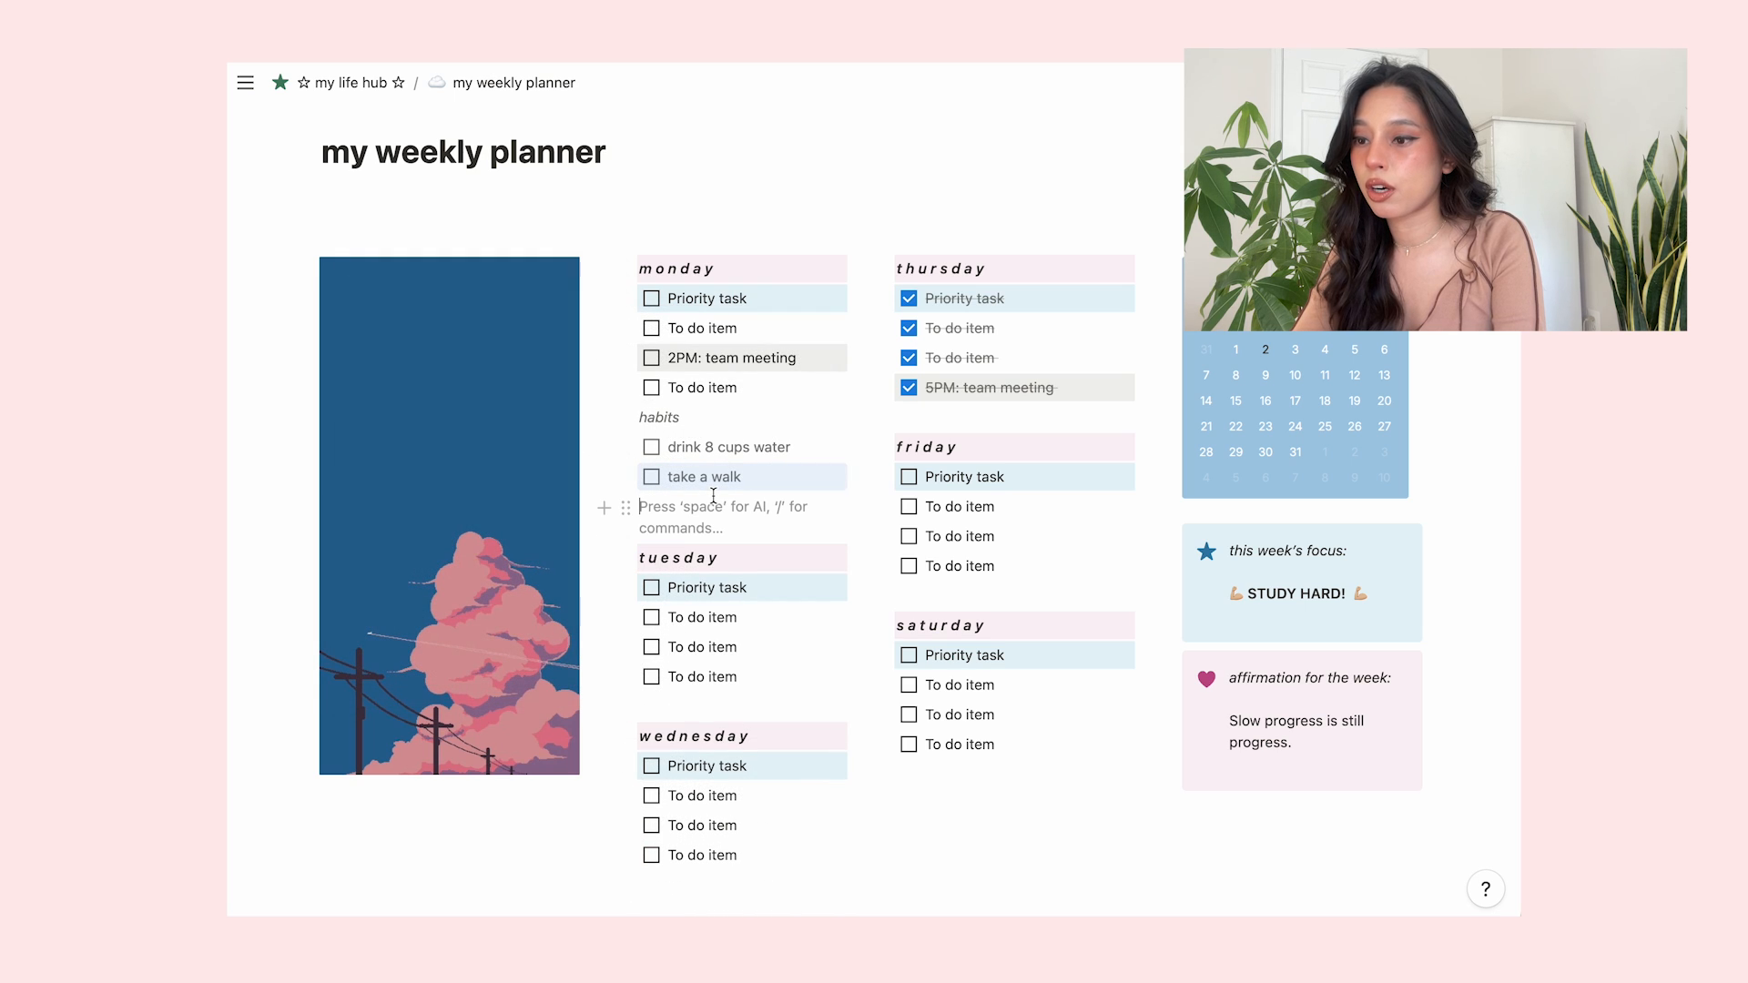
pyautogui.click(982, 394)
pyautogui.moveTo(684, 502); pyautogui.dragTo(642, 415)
pyautogui.hotkey('ctrl', 'c')
pyautogui.click(944, 413)
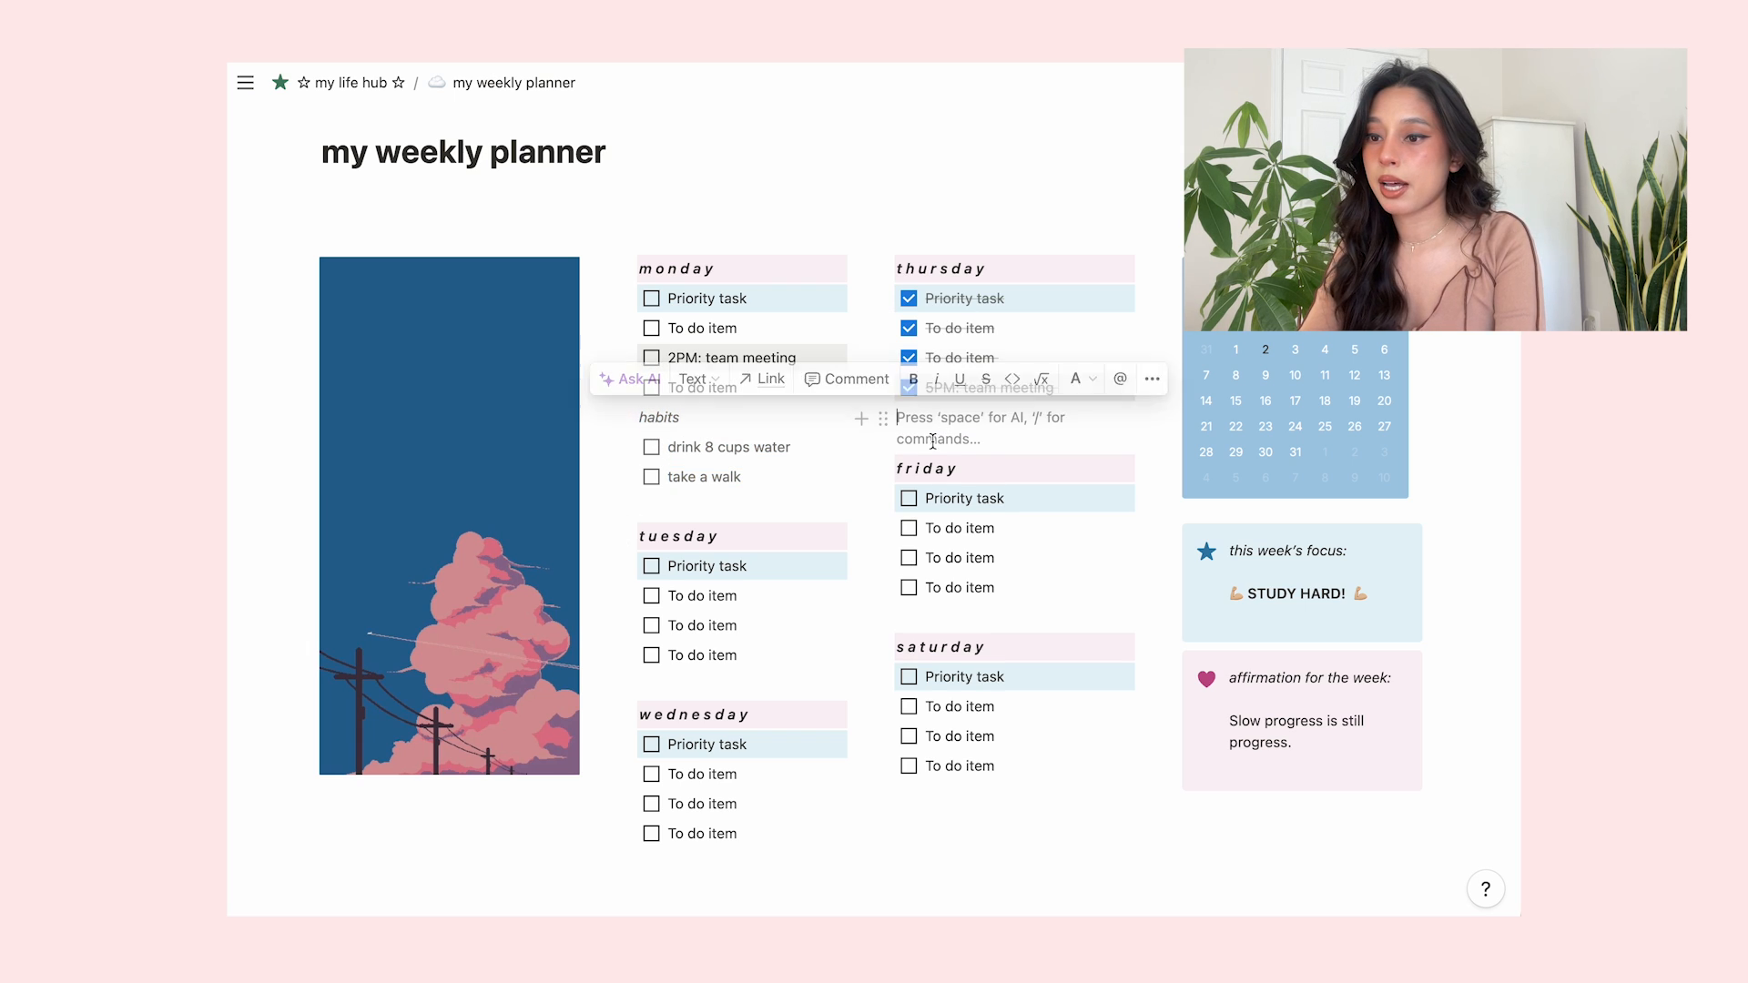
pyautogui.hotkey('ctrl', 'v')
pyautogui.press('Return')
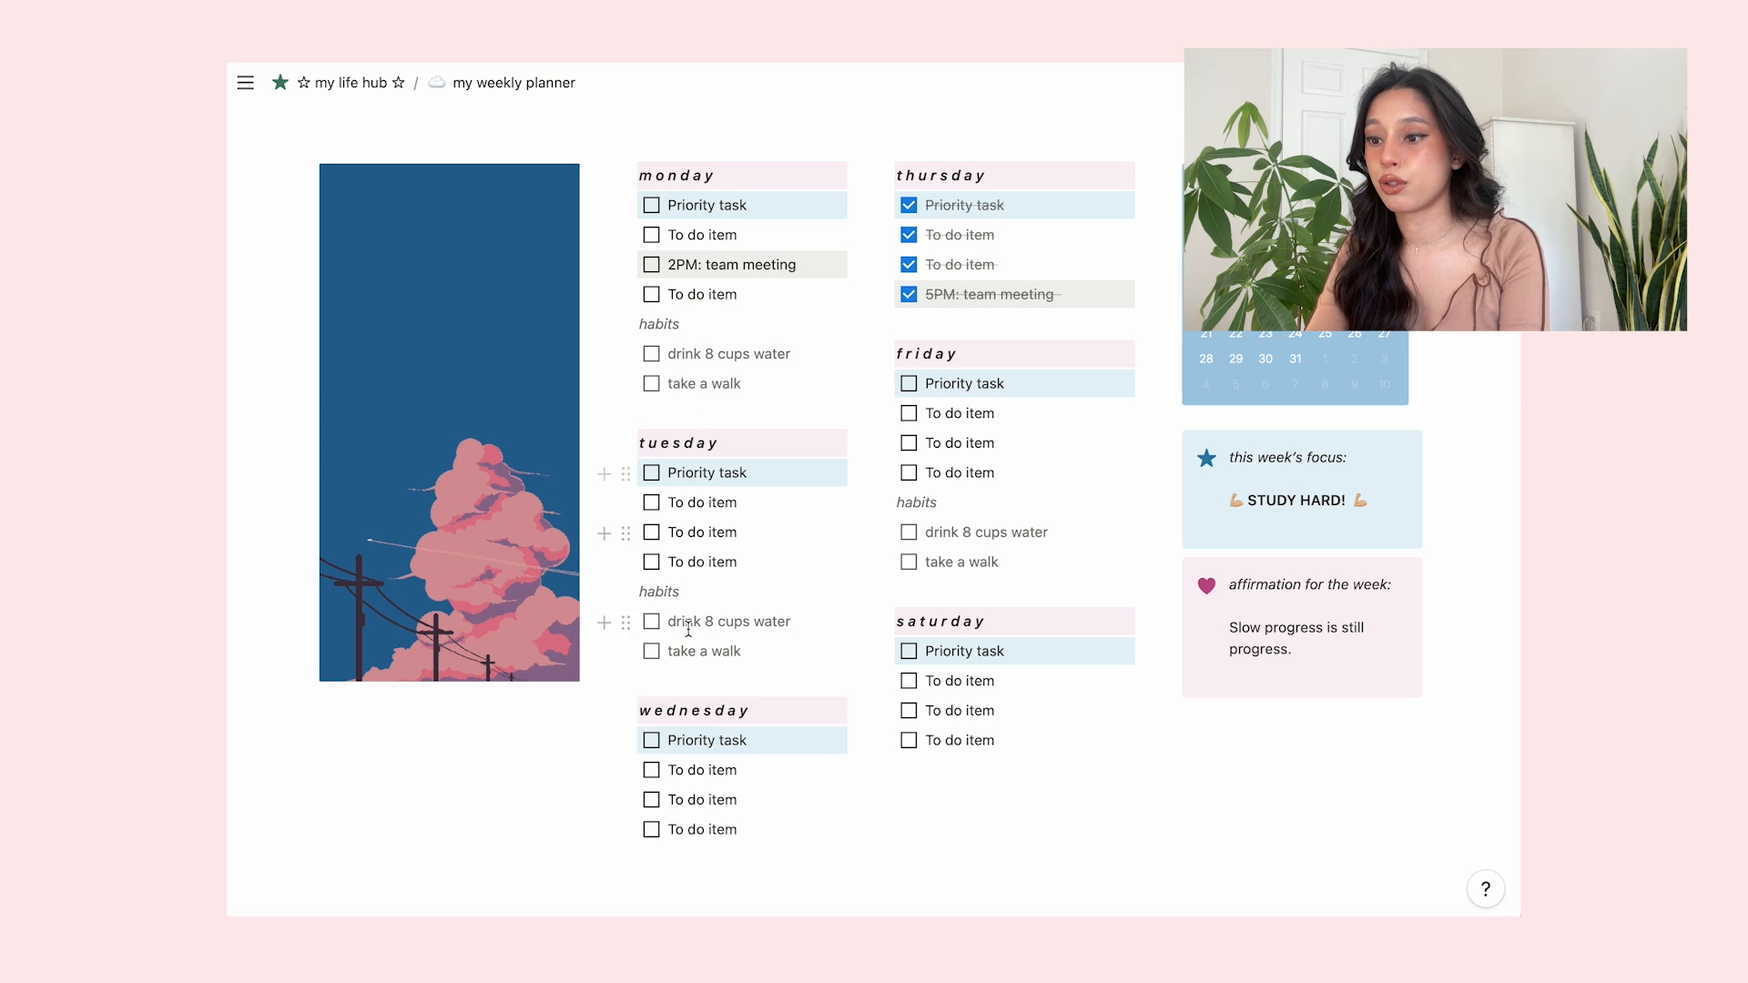
# - Start a "habits:" list below the pink cloud image with the lines "walk daily" and "no phone in bed"
pyautogui.click(366, 720)
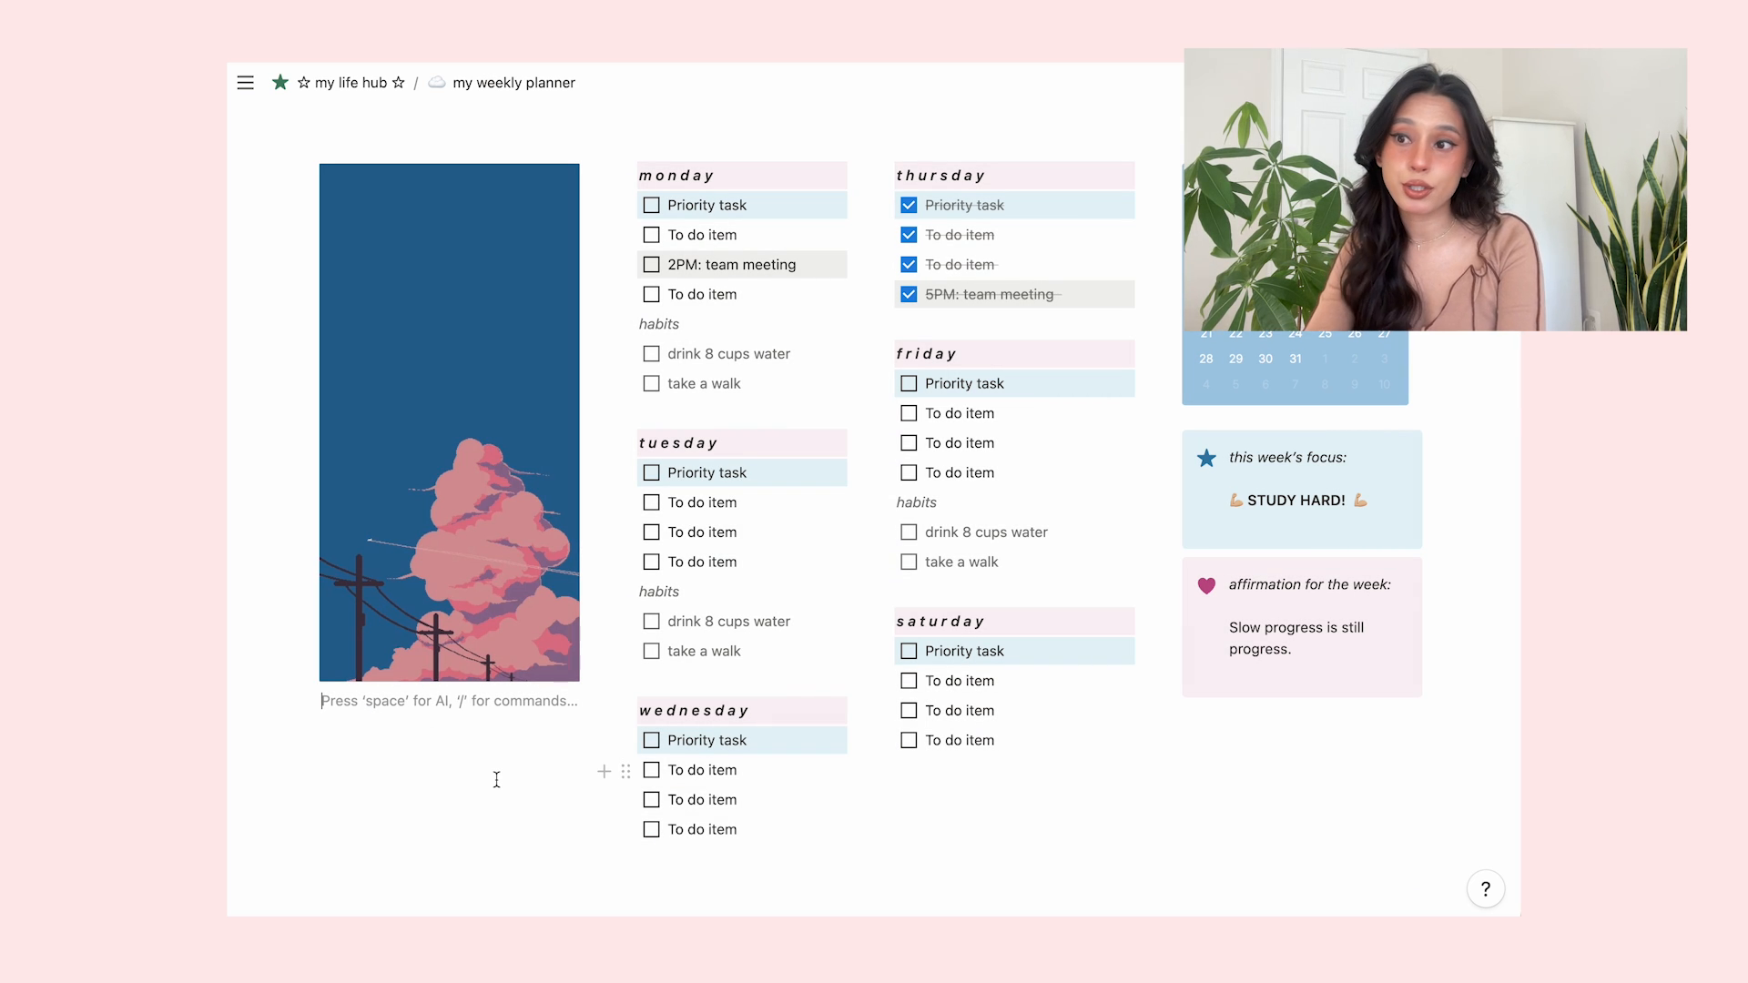
pyautogui.scroll(2, 496, 780)
pyautogui.scroll(-2, 496, 780)
pyautogui.press('Return')
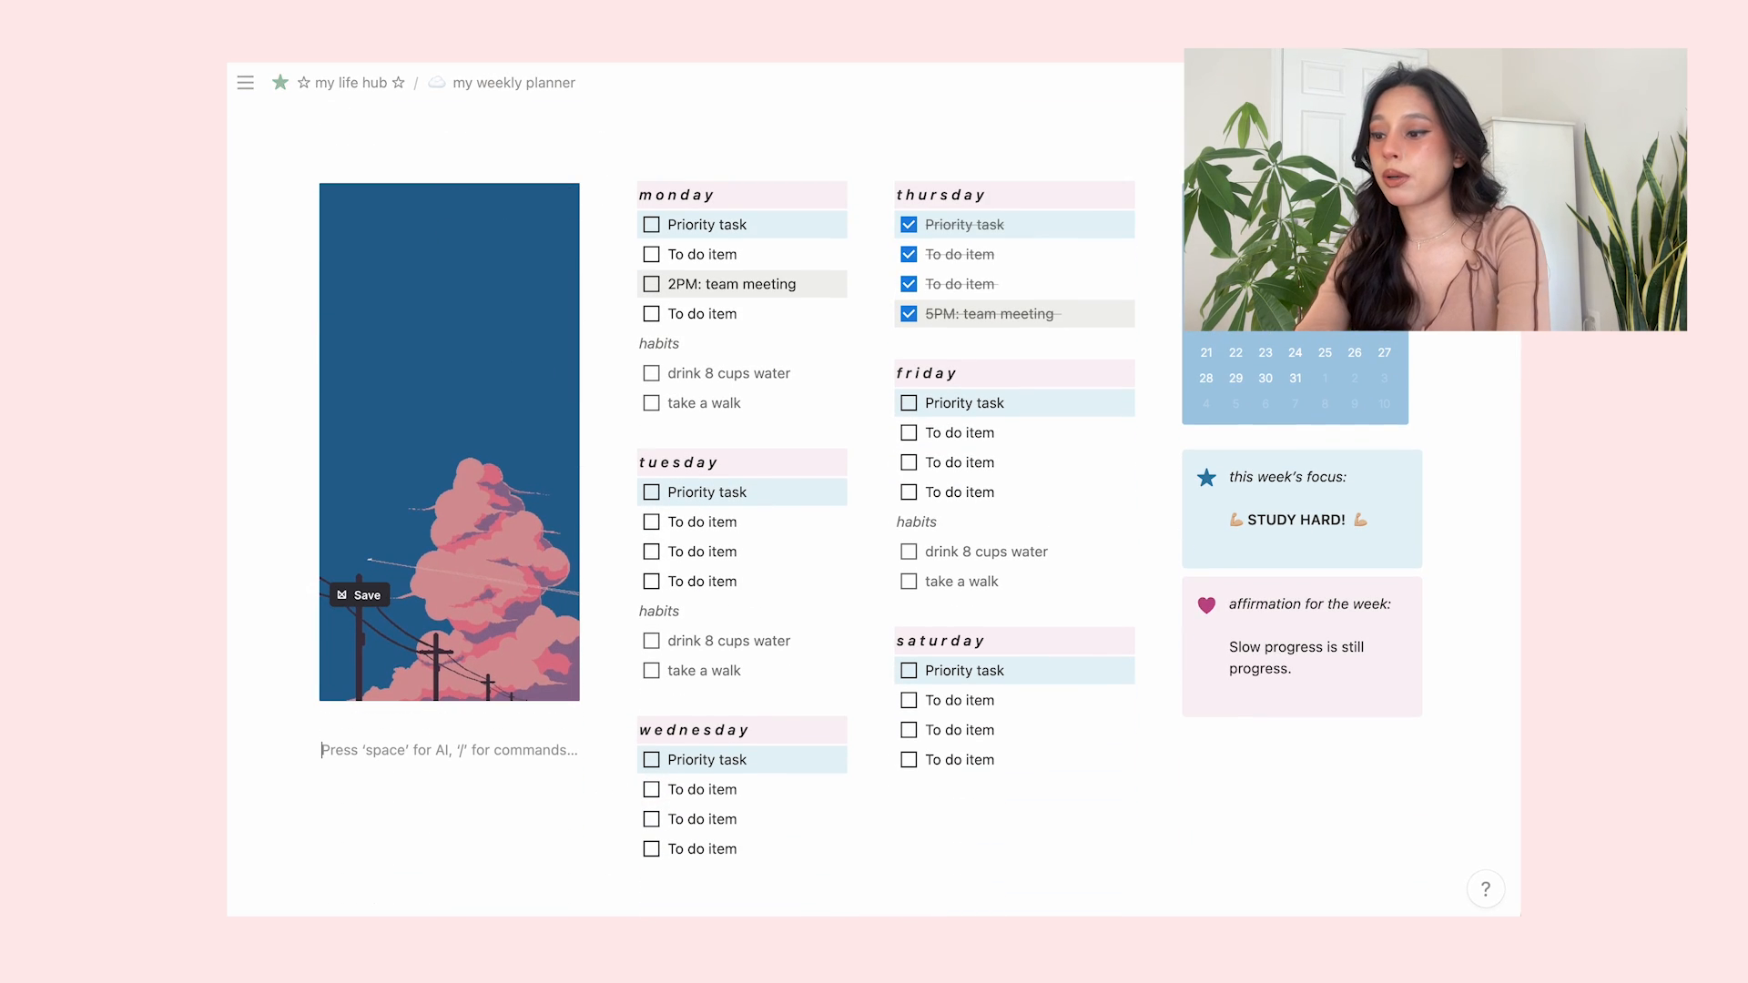
pyautogui.write('habits:')
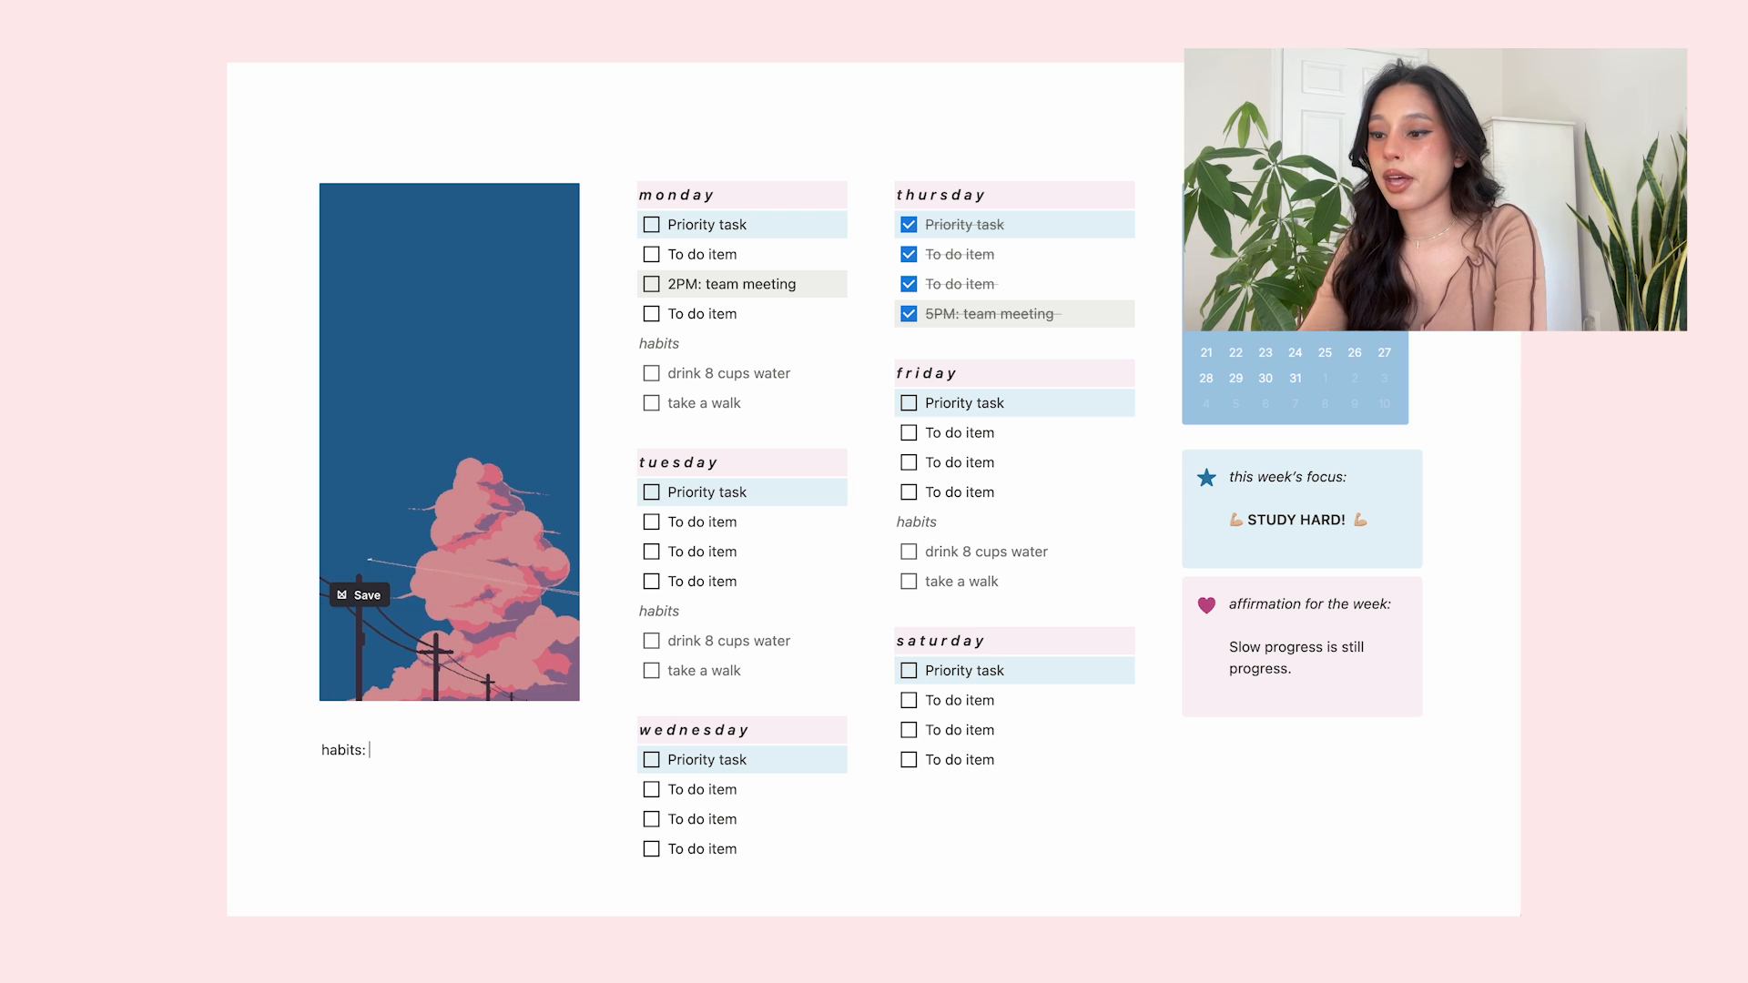
pyautogui.press('Return')
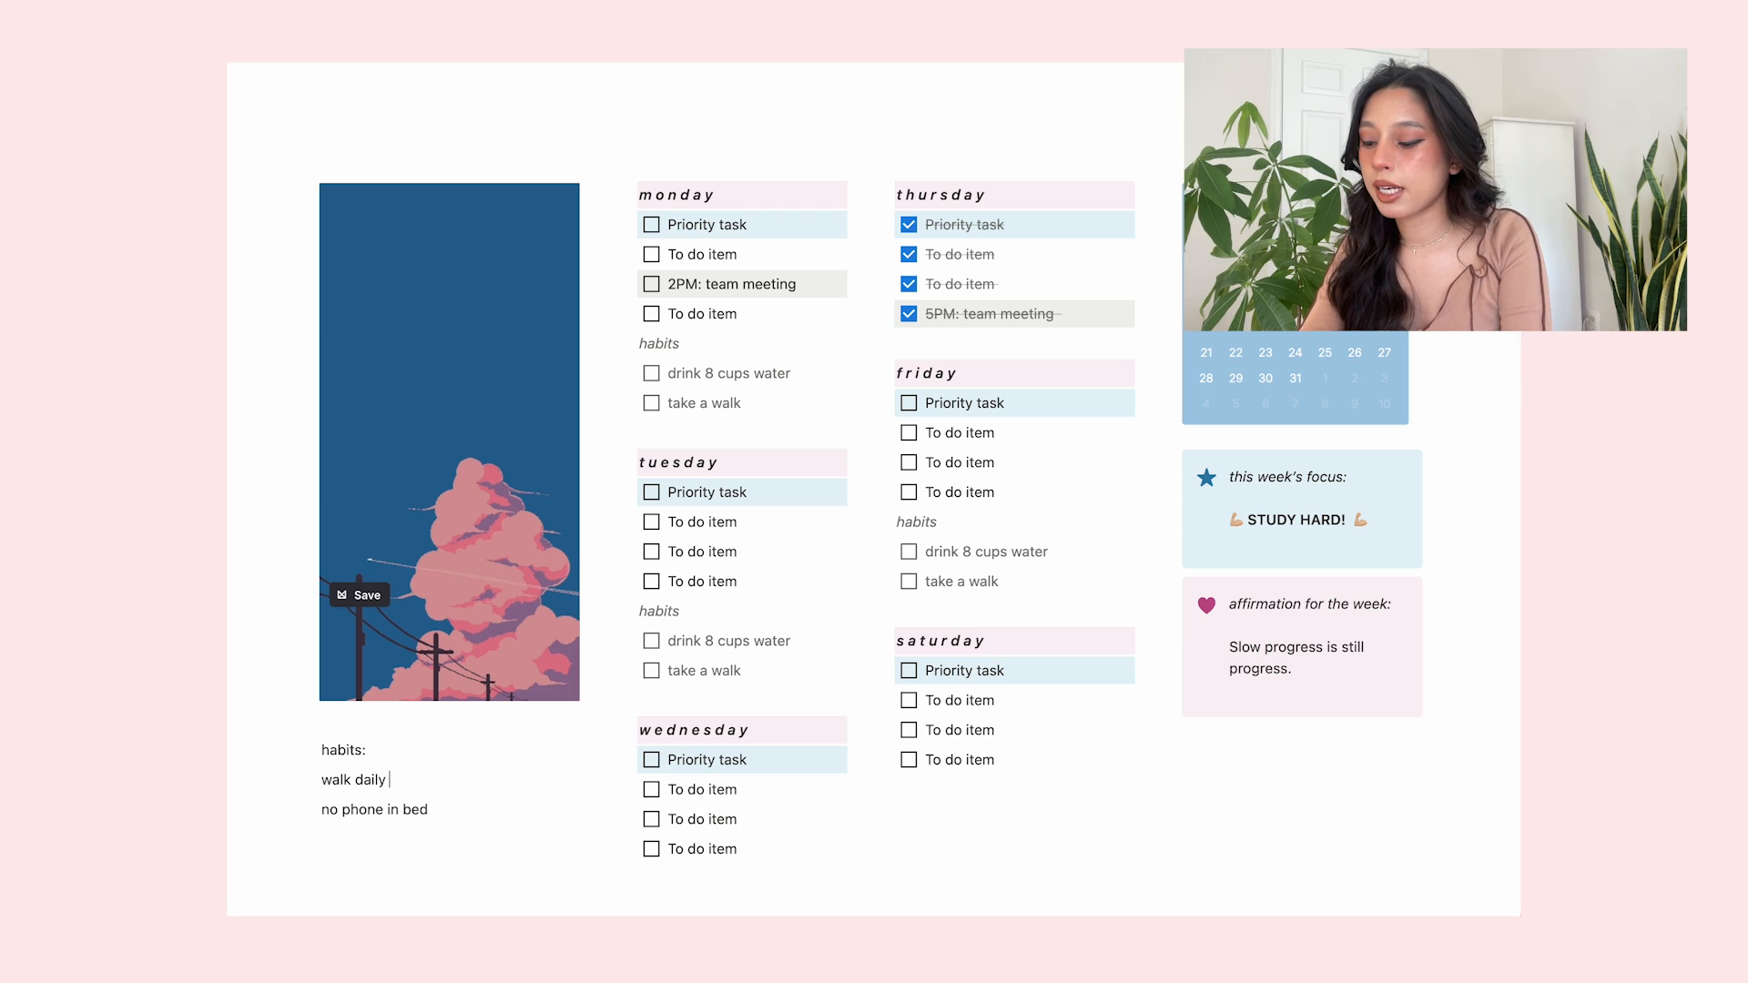
# - Add a row of seven outline stars (☆) after "walk daily" and "no phone in bed" as habit trackers
pyautogui.rightClick(411, 780)
pyautogui.click(1051, 516)
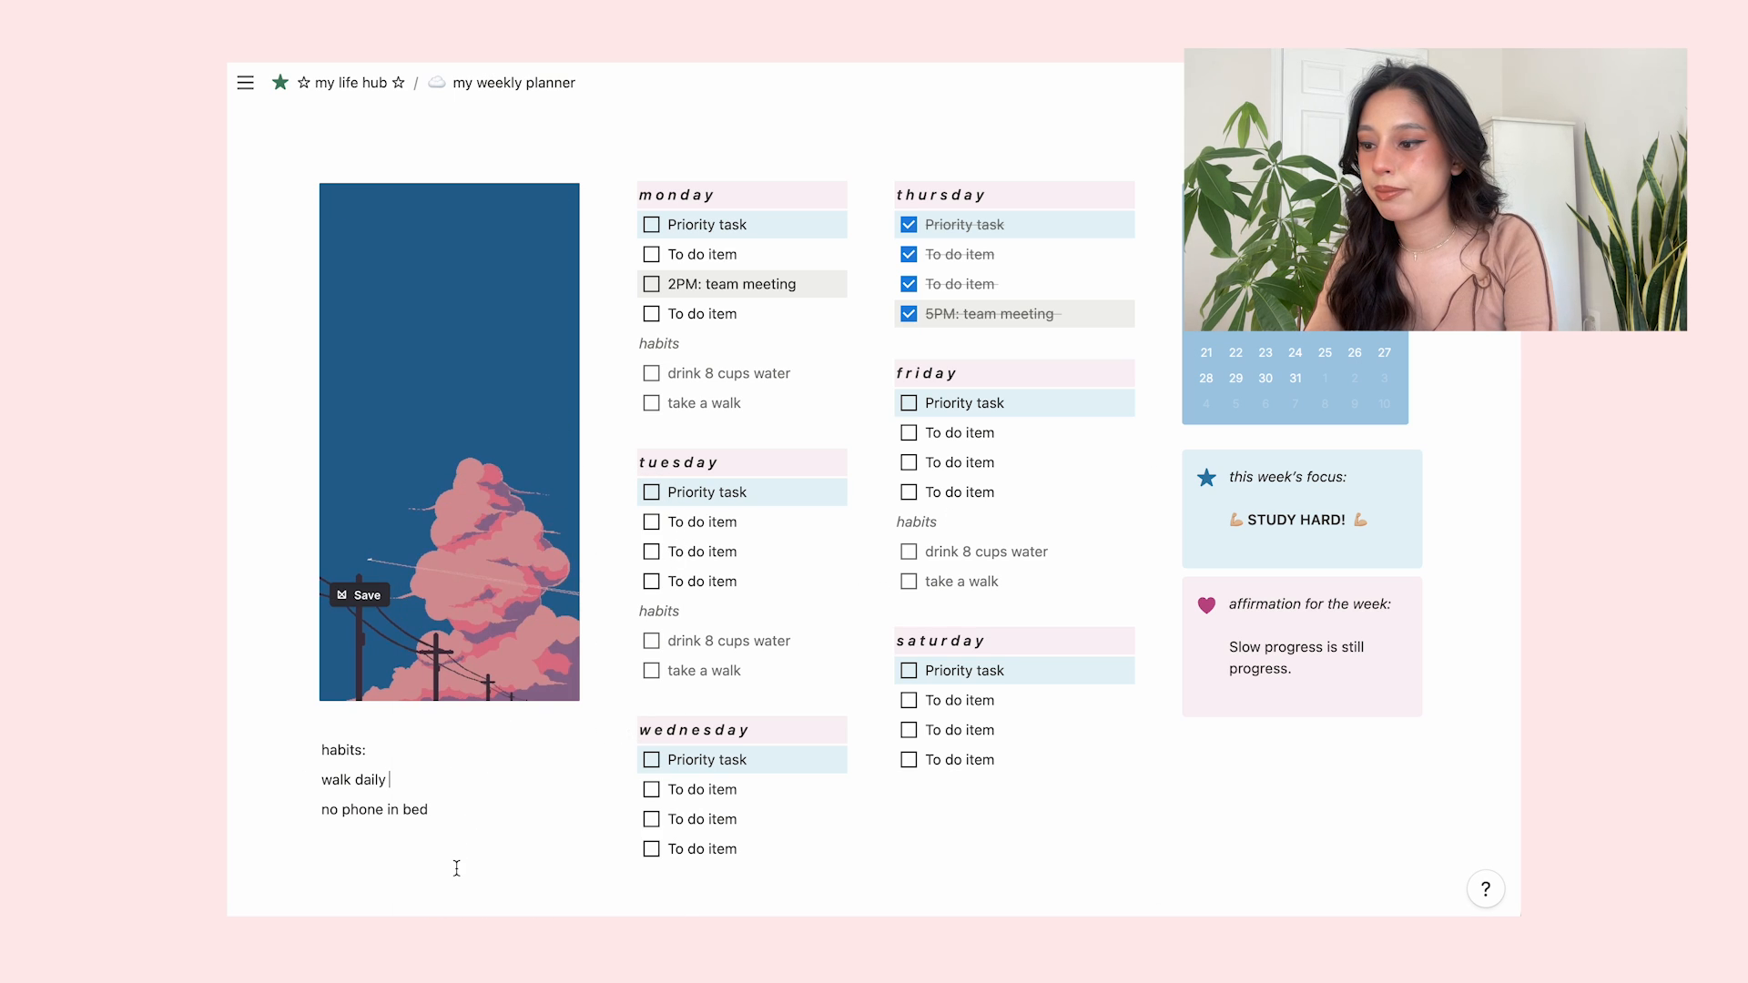
pyautogui.scroll(-2, 424, 594)
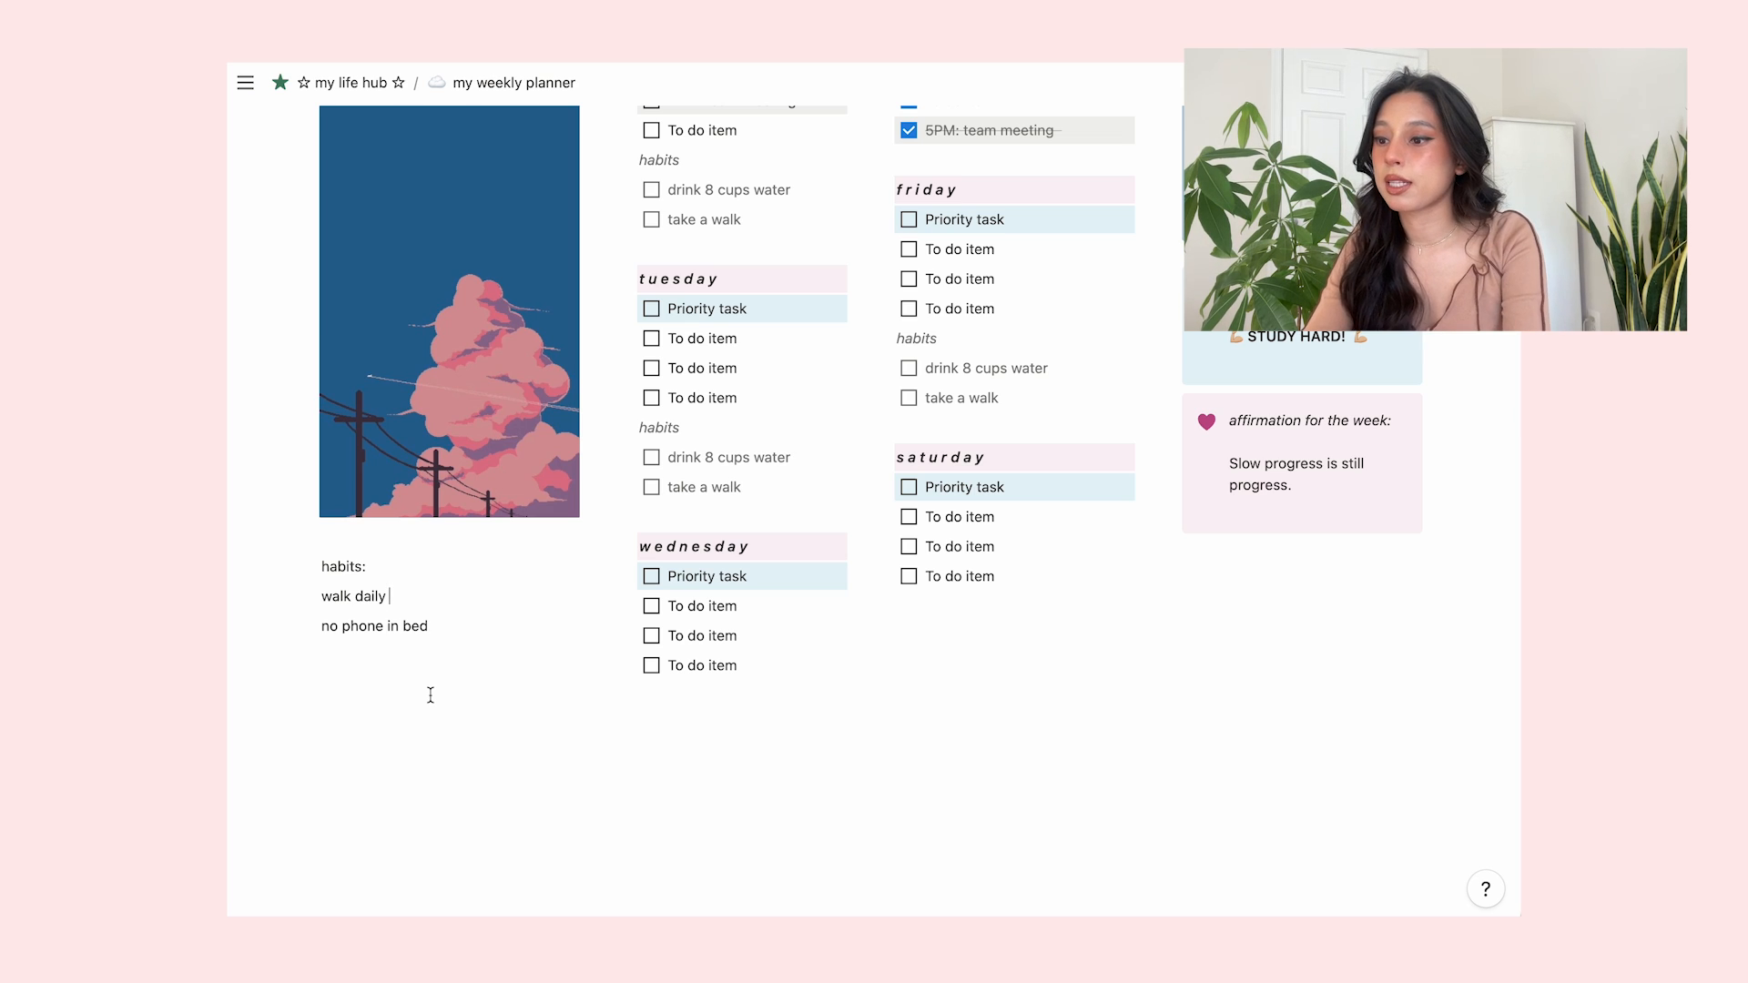
pyautogui.write('☆ ☆ ☆ ☆ ☆ ☆ ☆')
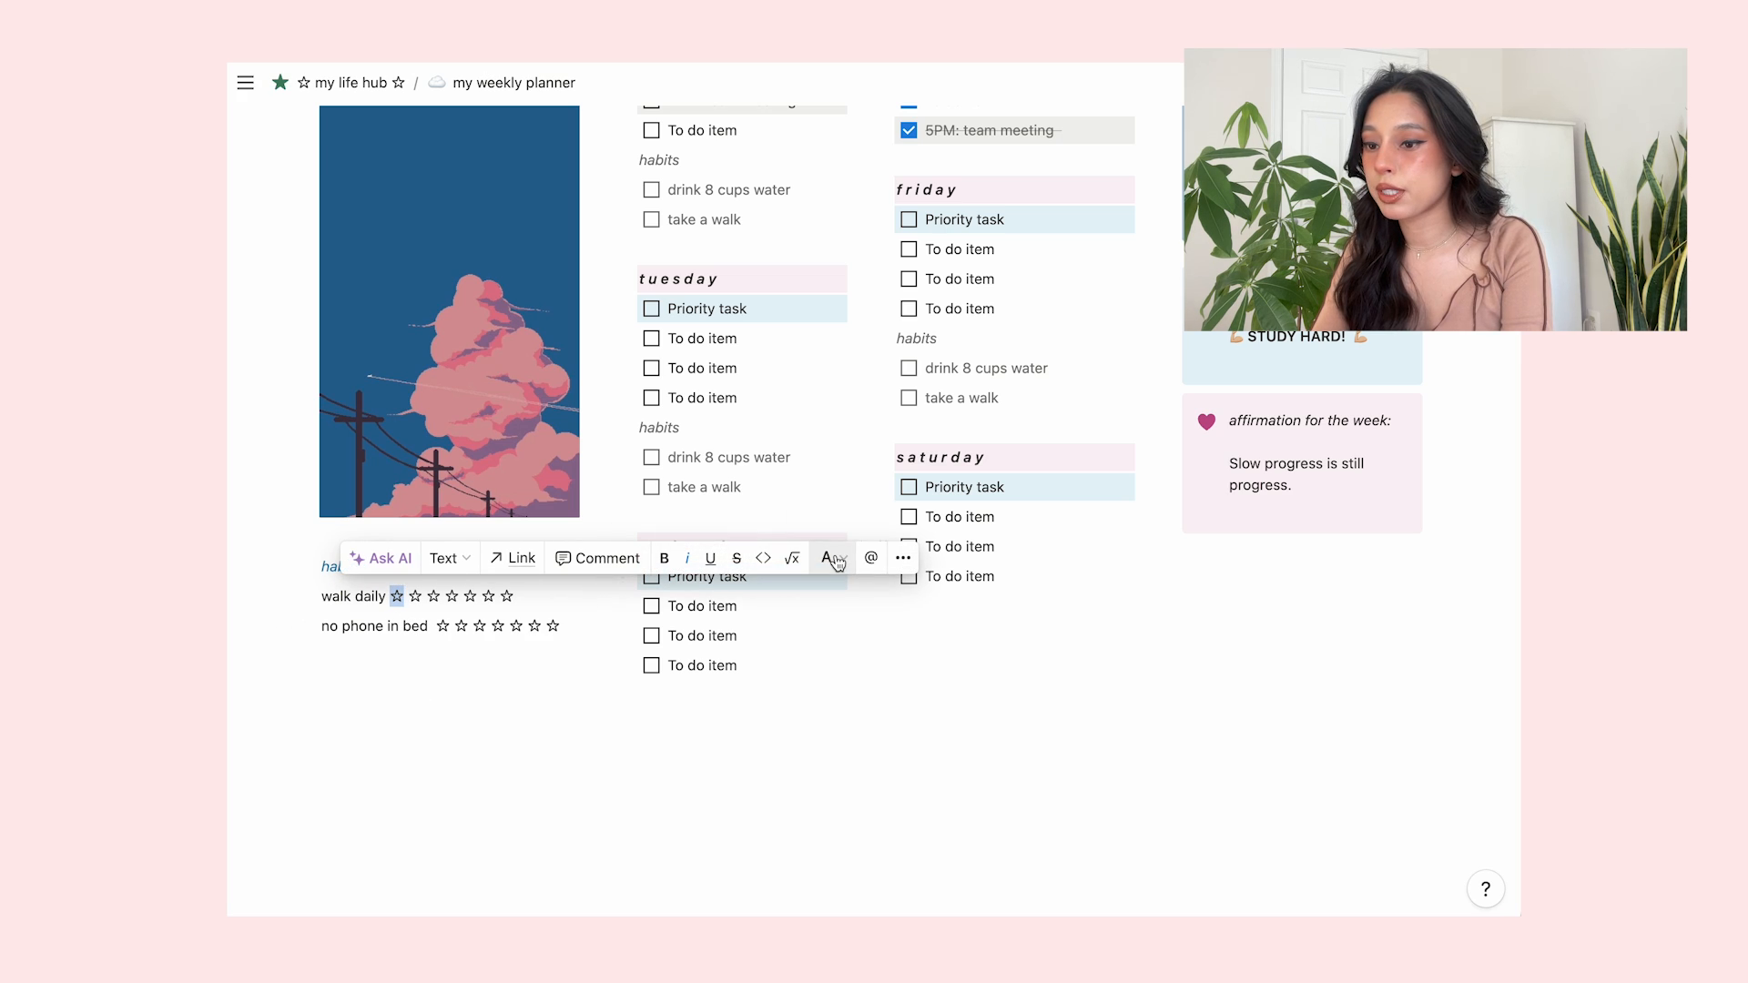
# - Color the first, second, fourth and fifth stars of the "walk daily" tracker blue
pyautogui.click(830, 558)
pyautogui.click(783, 366)
pyautogui.doubleClick(415, 596)
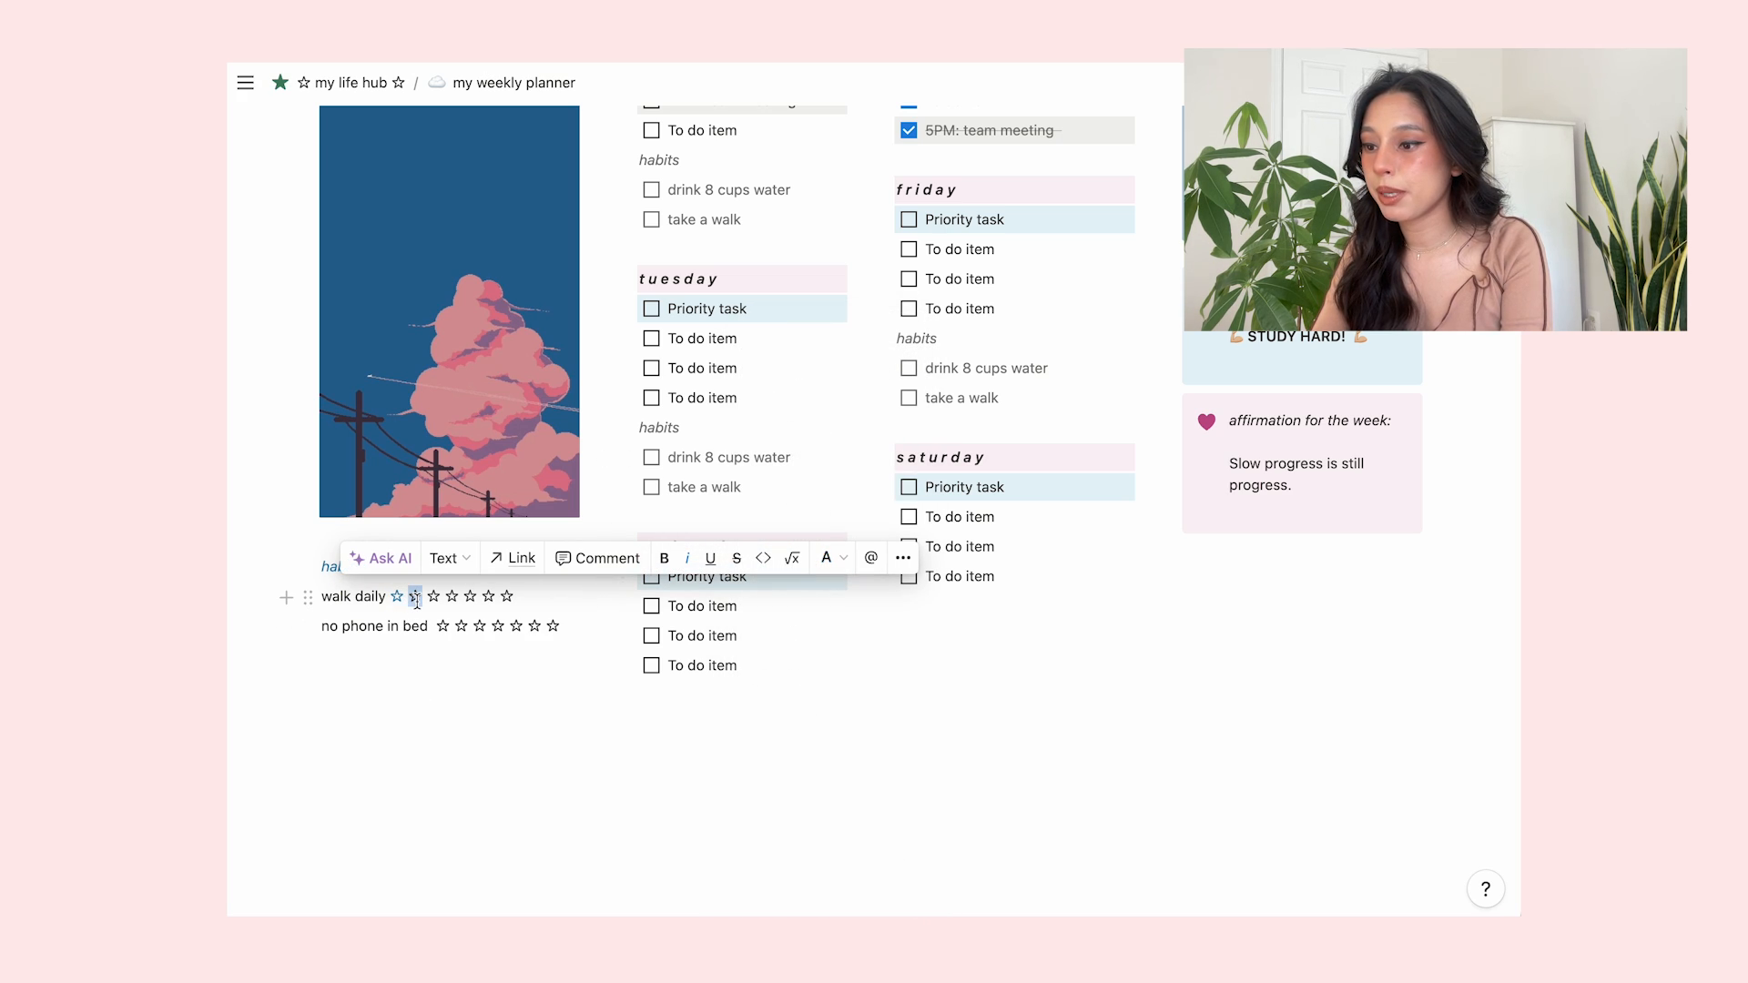
pyautogui.click(844, 558)
pyautogui.click(815, 361)
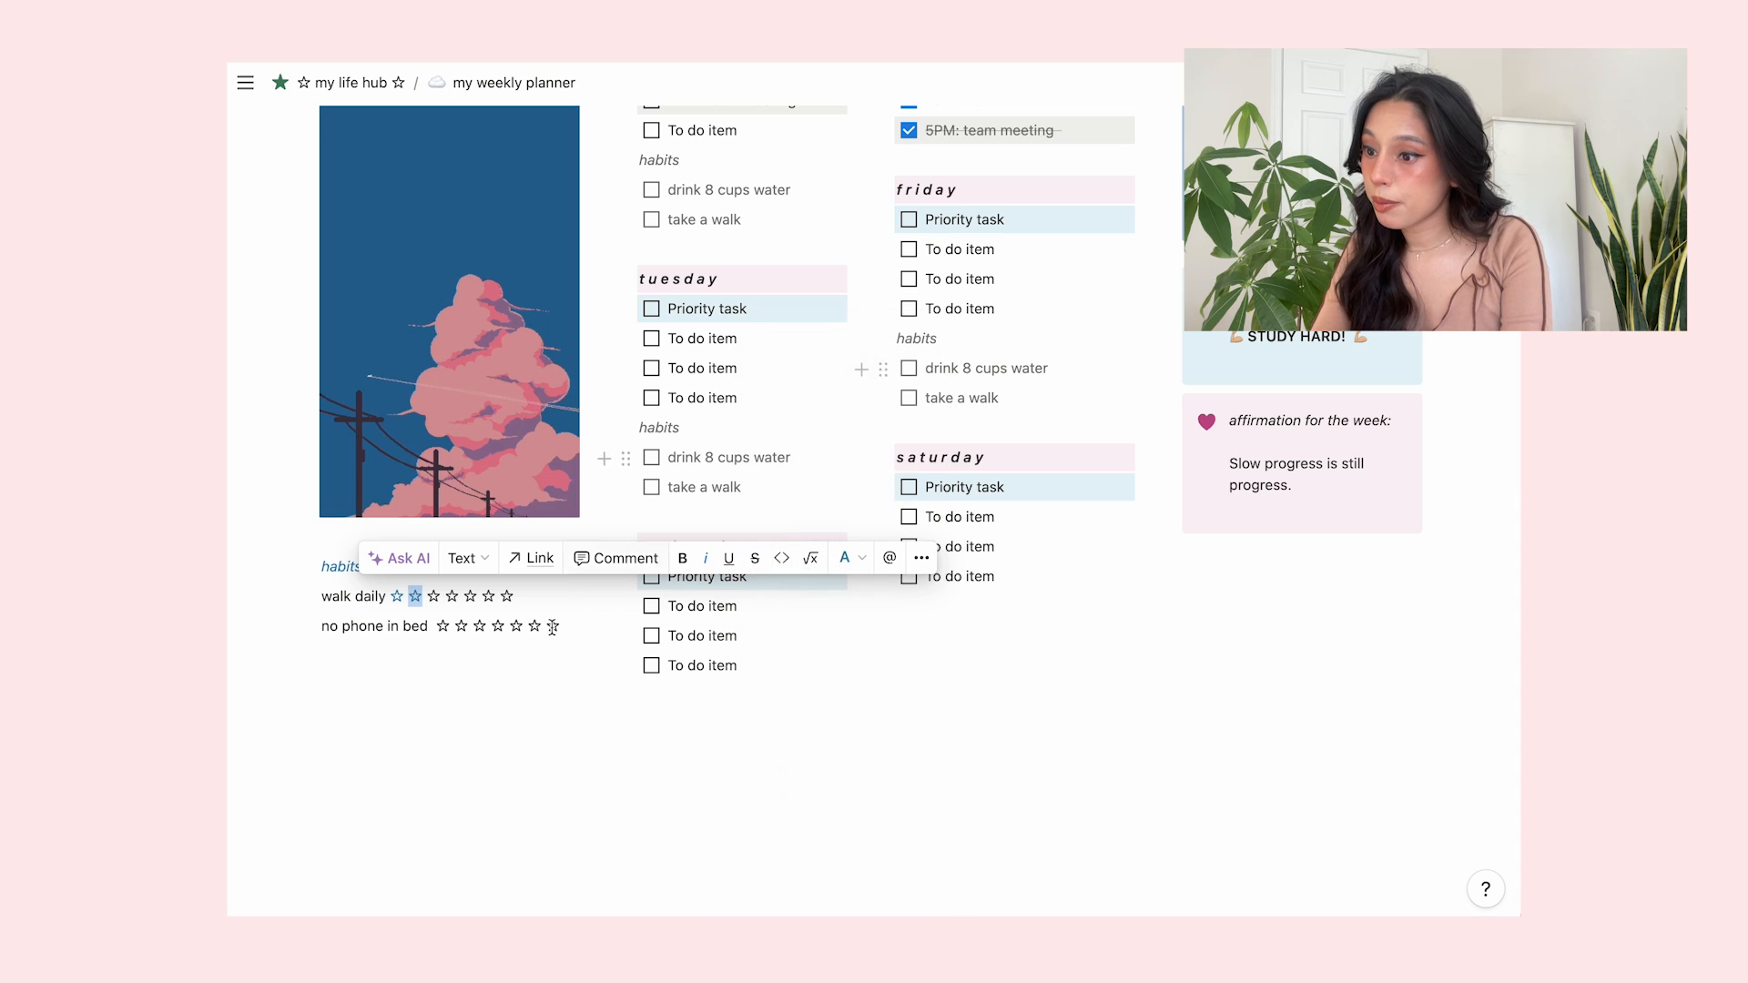
pyautogui.click(453, 596)
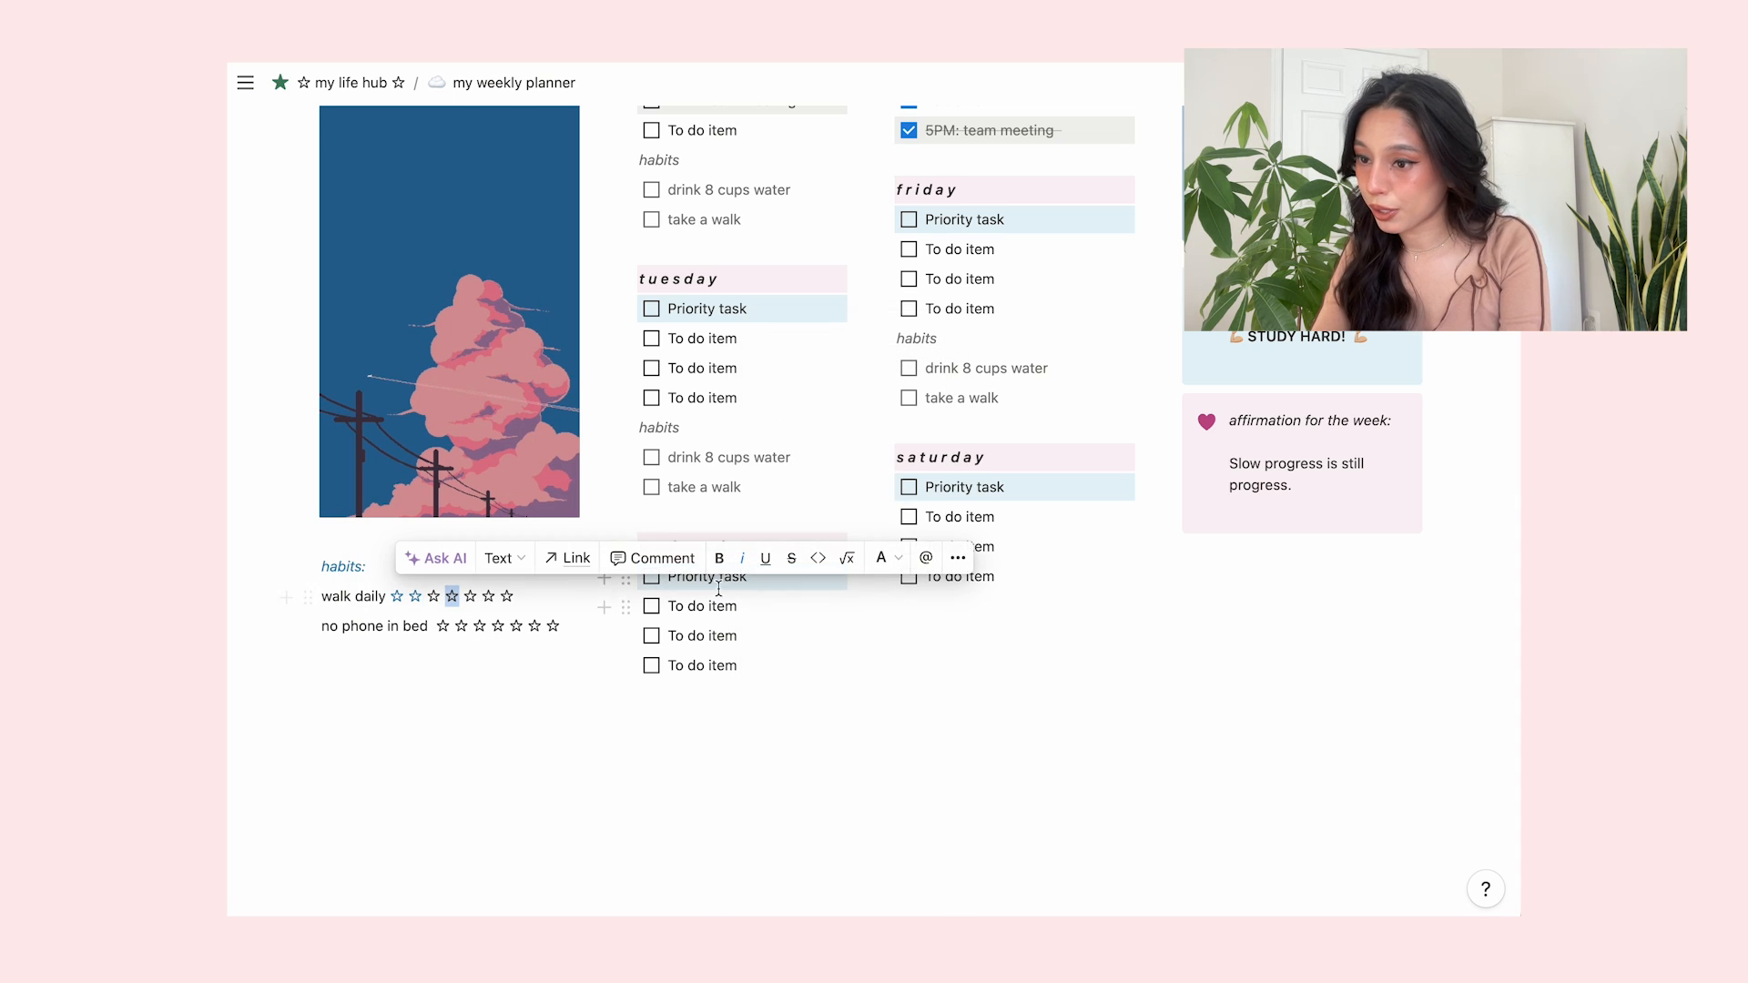
pyautogui.click(883, 558)
pyautogui.click(861, 359)
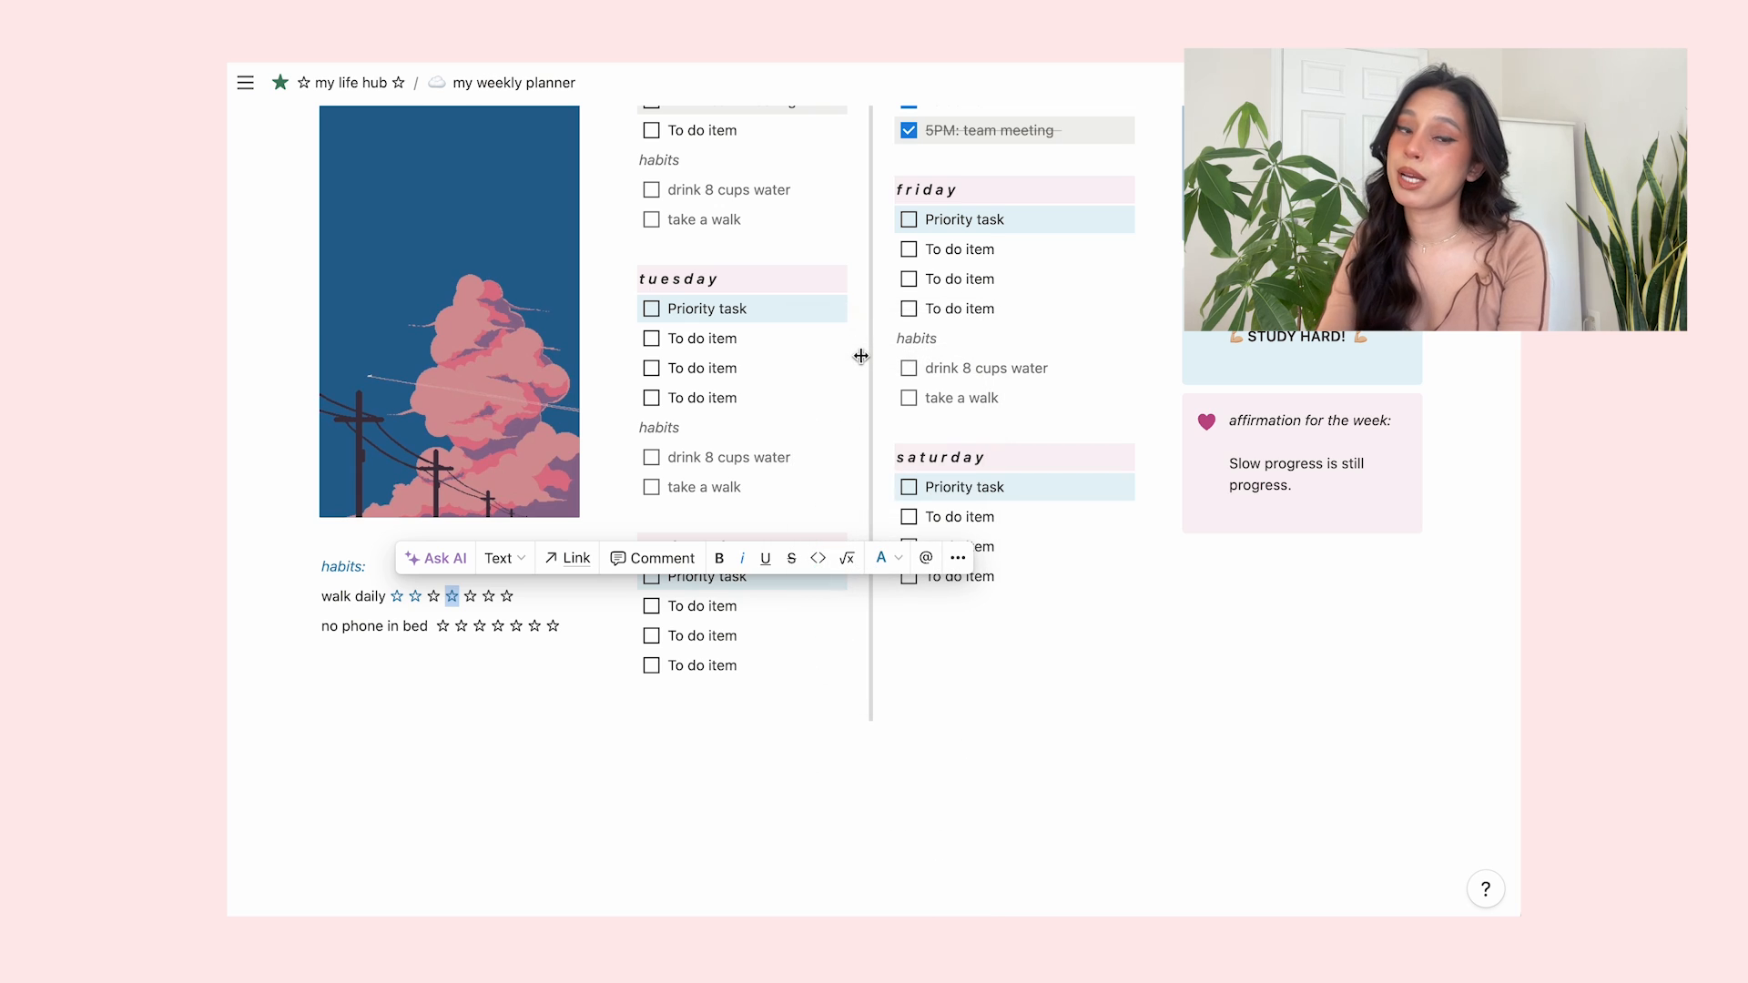
pyautogui.click(468, 590)
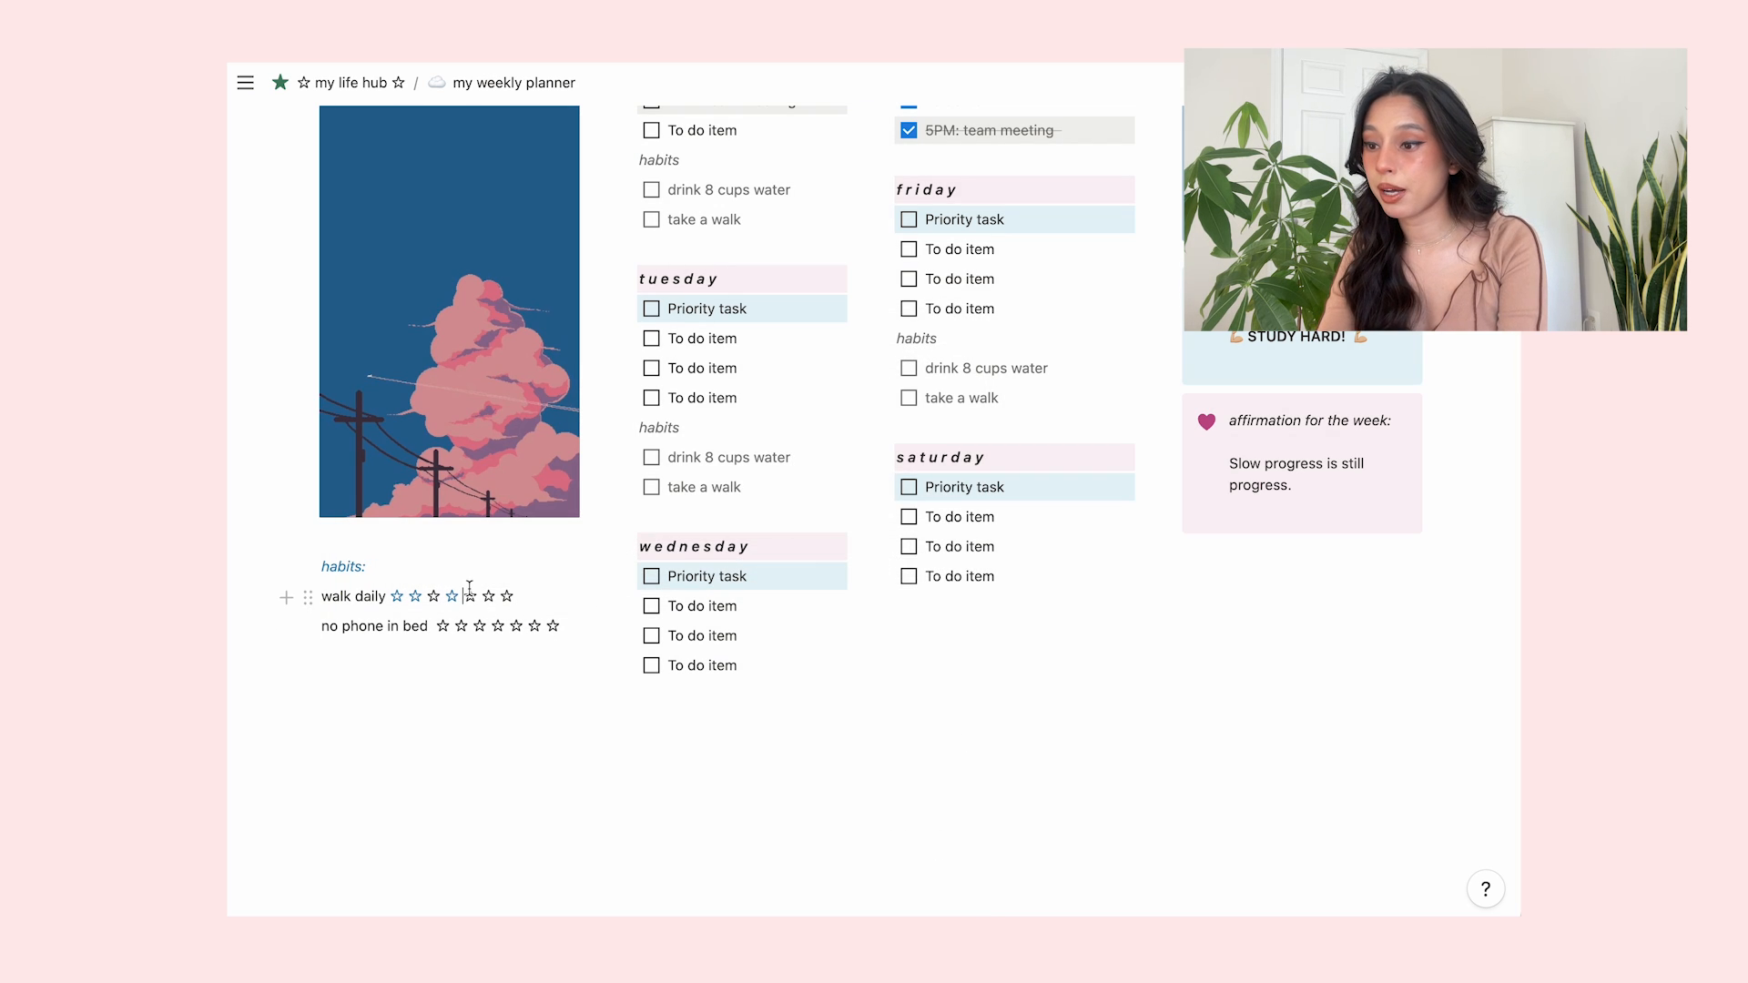
pyautogui.scroll(3, 1337, 799)
pyautogui.click(1338, 798)
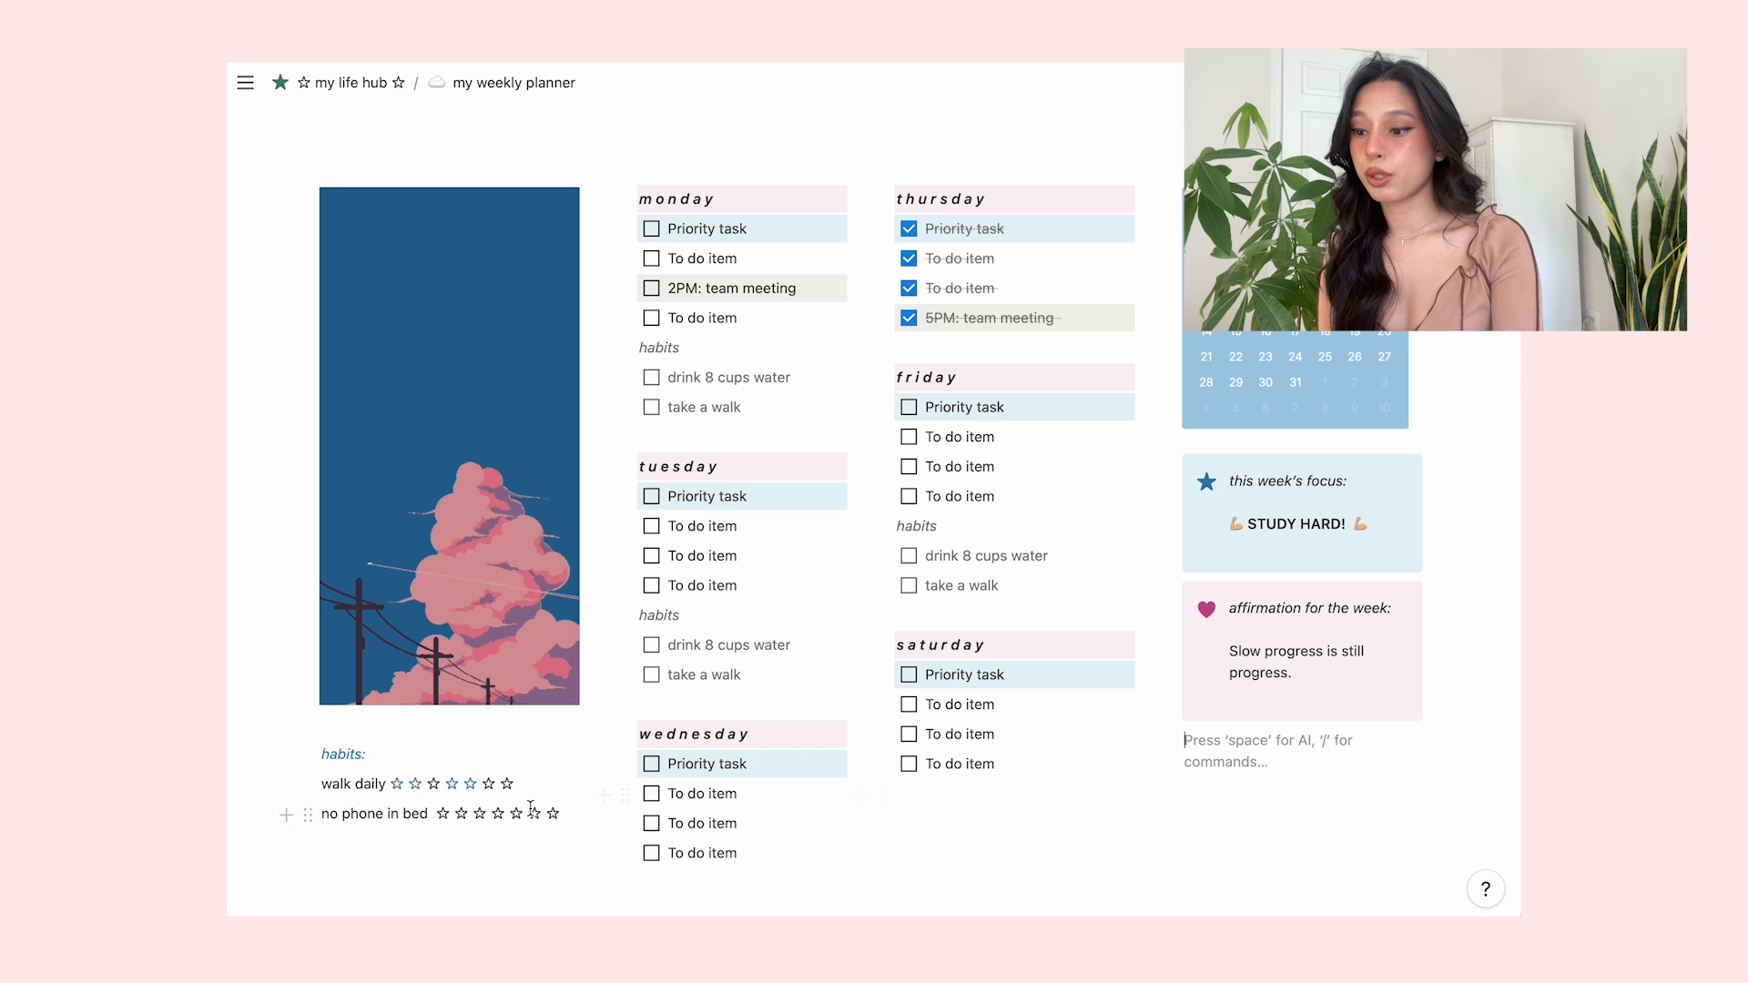
# - Color the first five stars of the "no phone in bed" tracker blue
pyautogui.moveTo(526, 810); pyautogui.dragTo(436, 813)
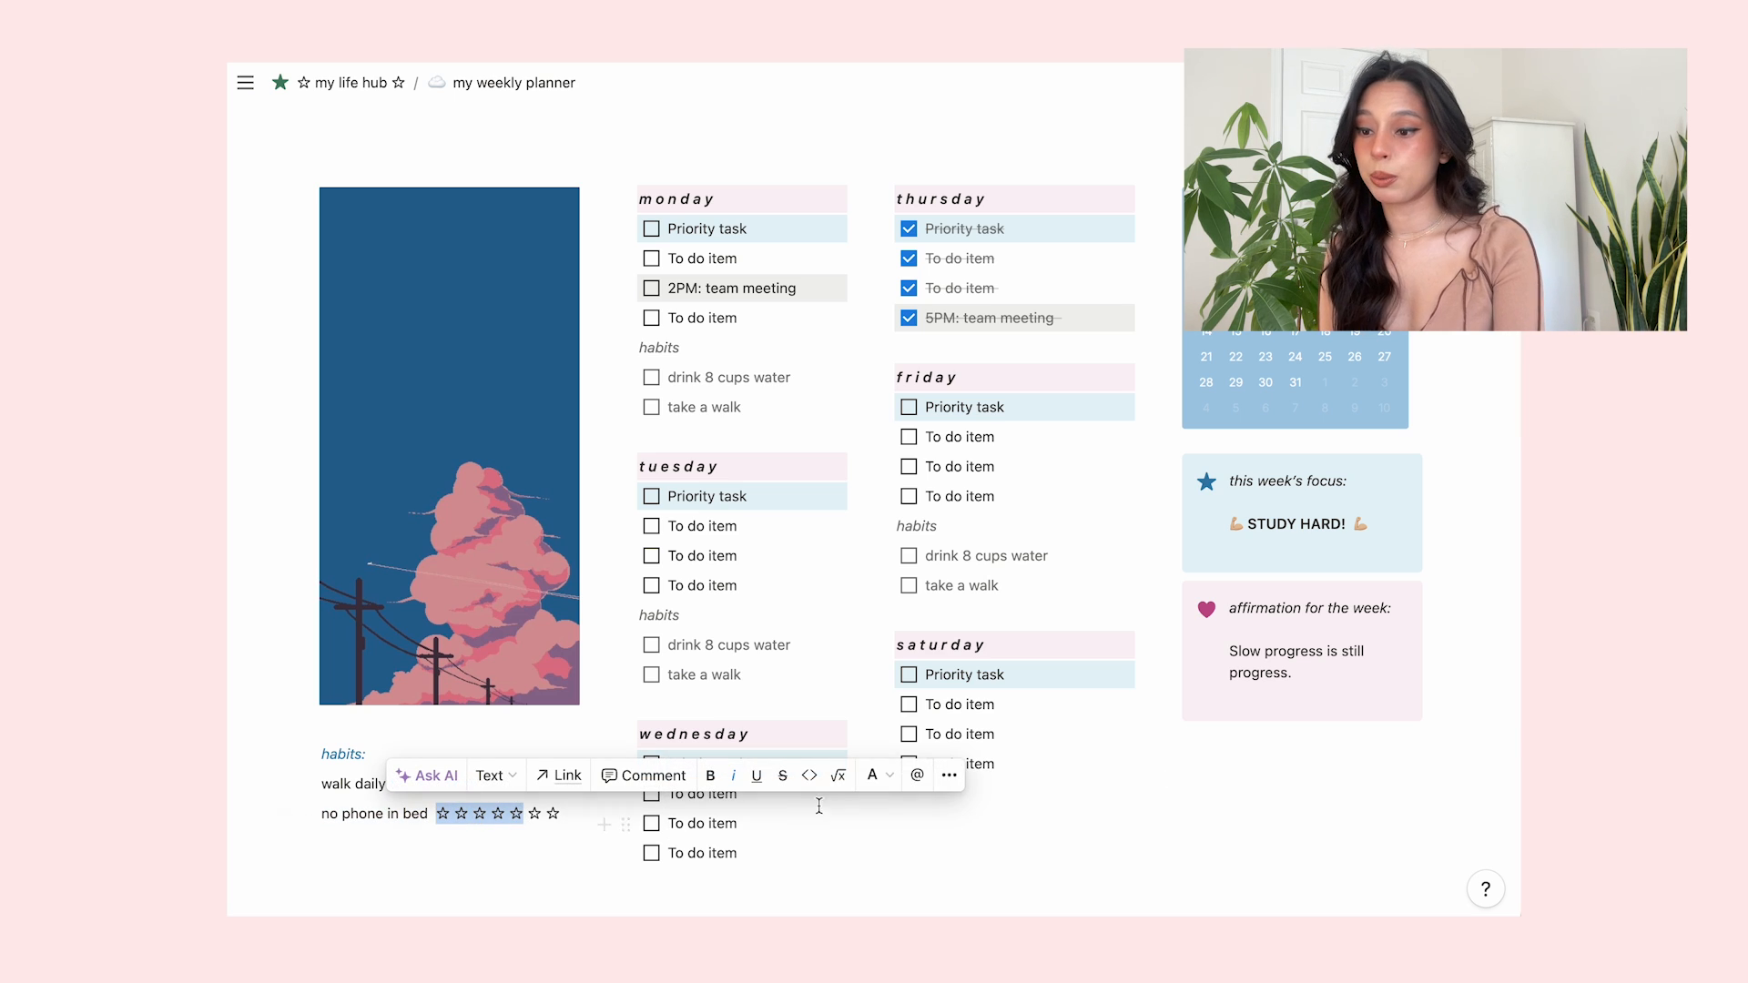
pyautogui.click(887, 780)
pyautogui.click(863, 201)
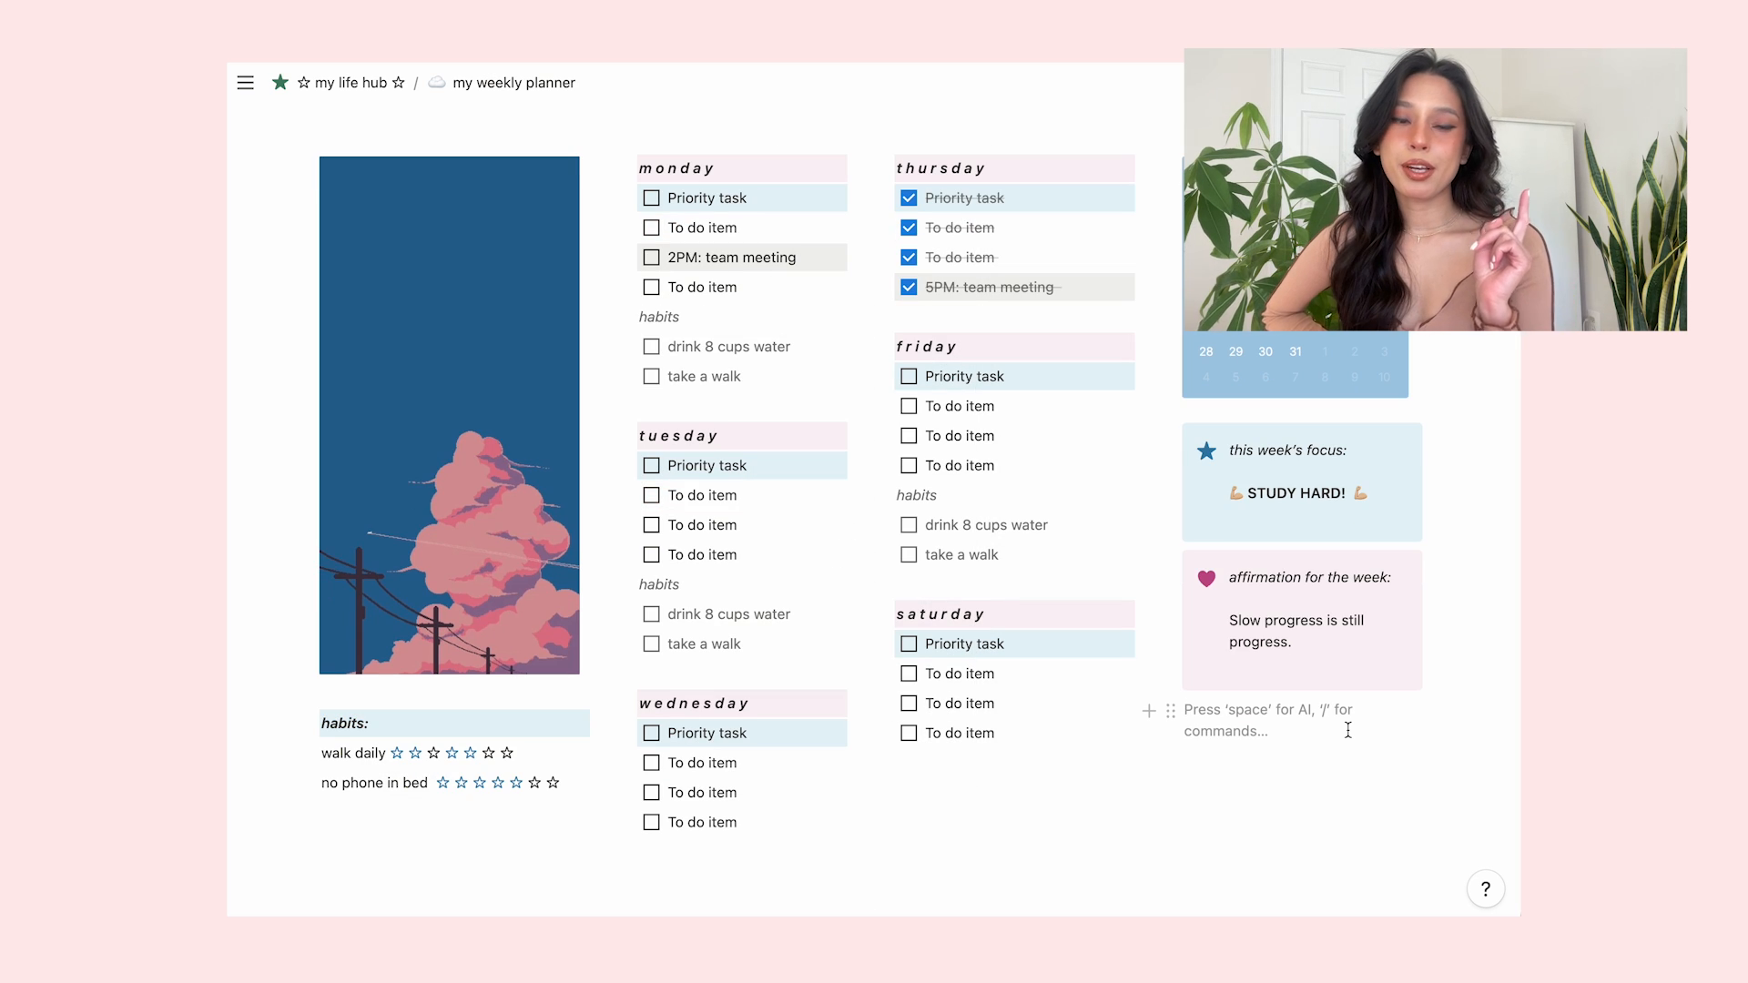
# - Insert a new inline database on an empty full-width line below the weekly planner columns
pyautogui.scroll(2, 1346, 725)
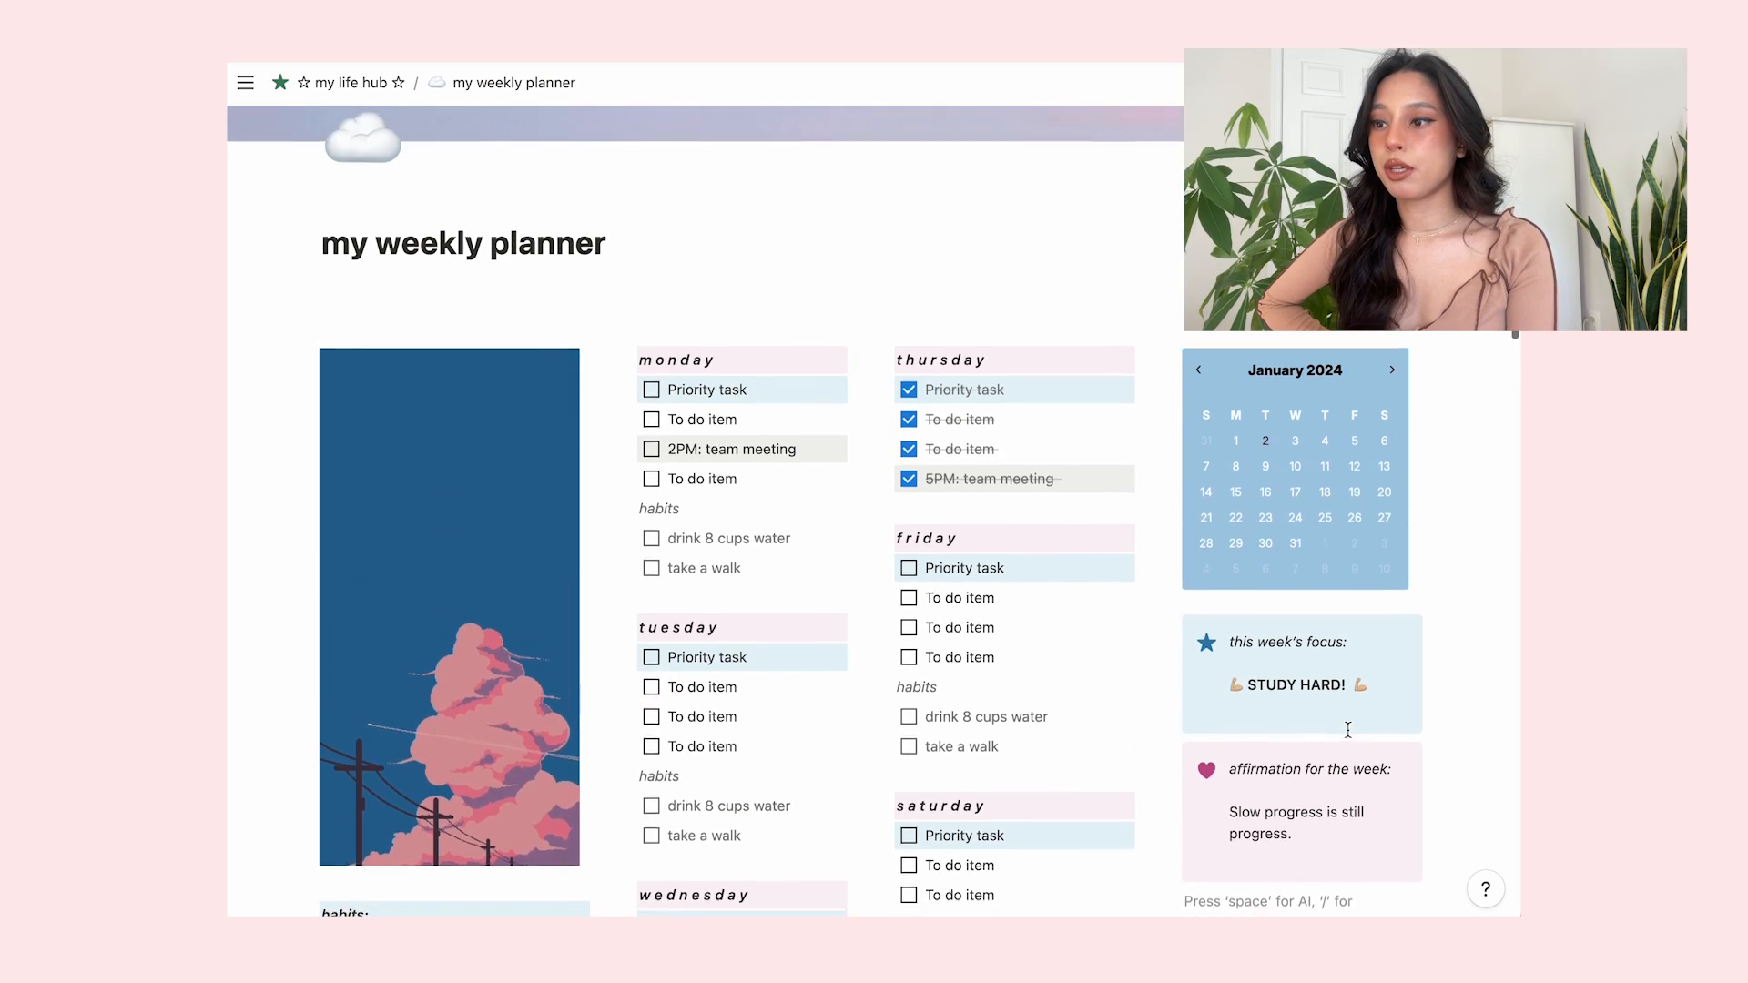
pyautogui.scroll(-6, 1345, 725)
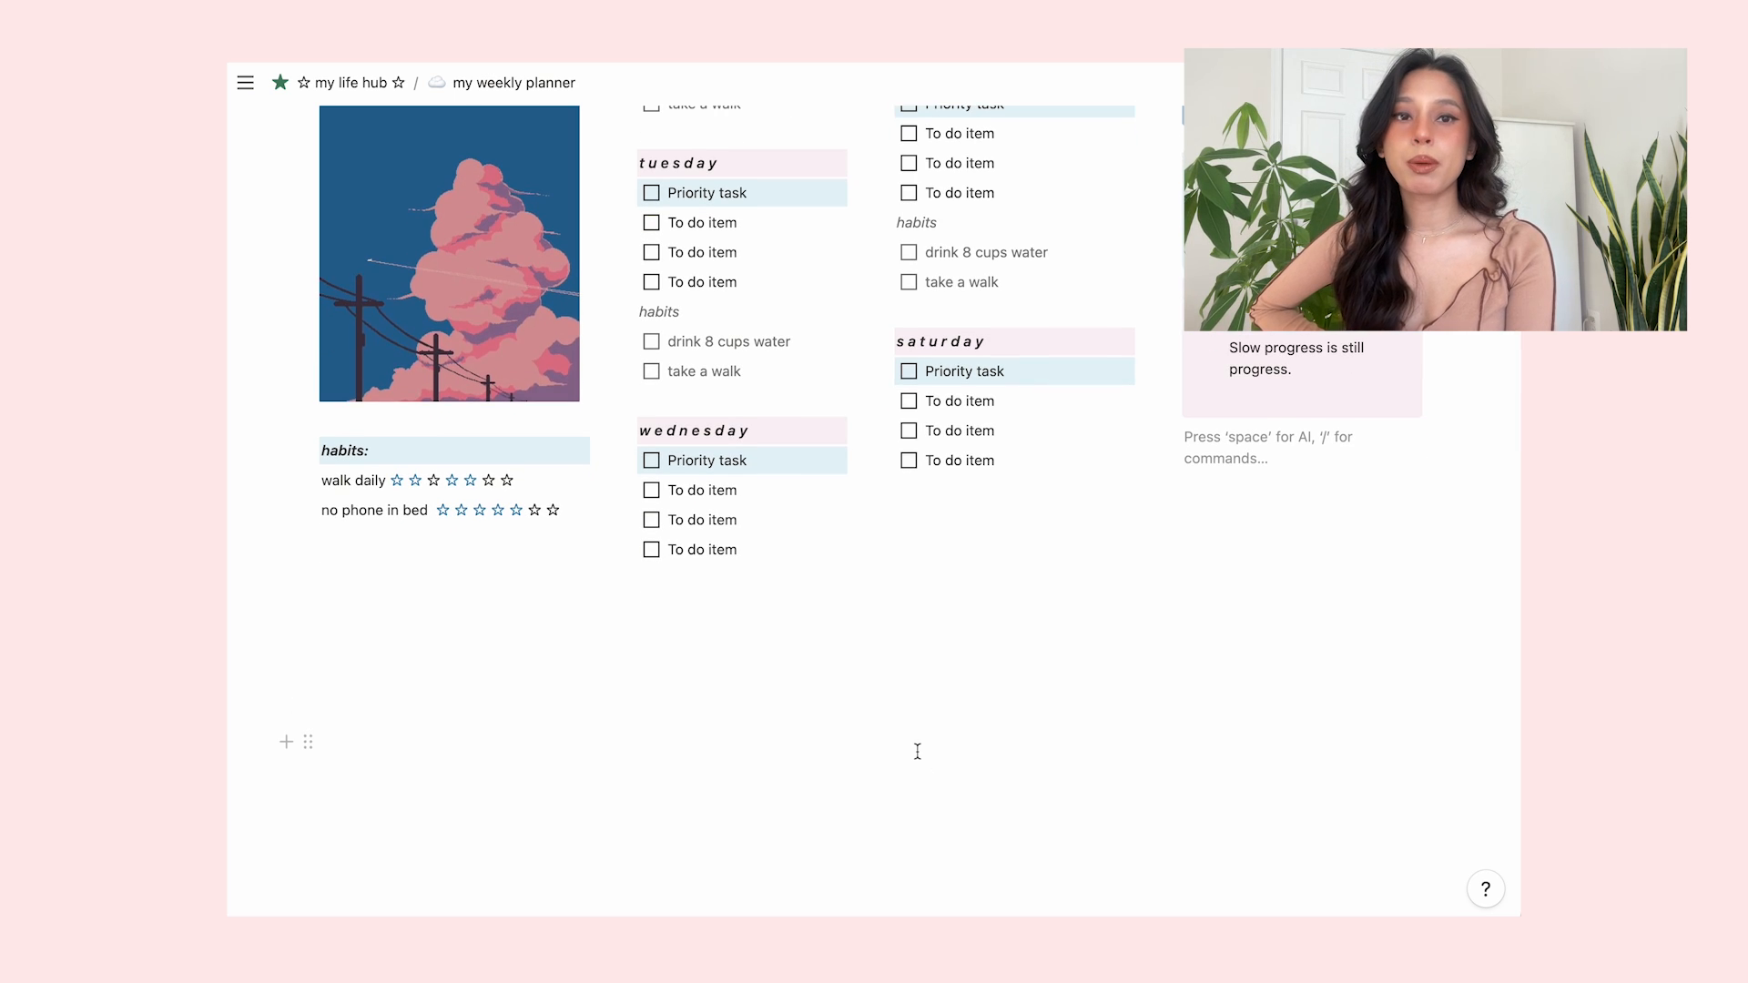
pyautogui.click(686, 710)
pyautogui.click(593, 663)
pyautogui.click(589, 671)
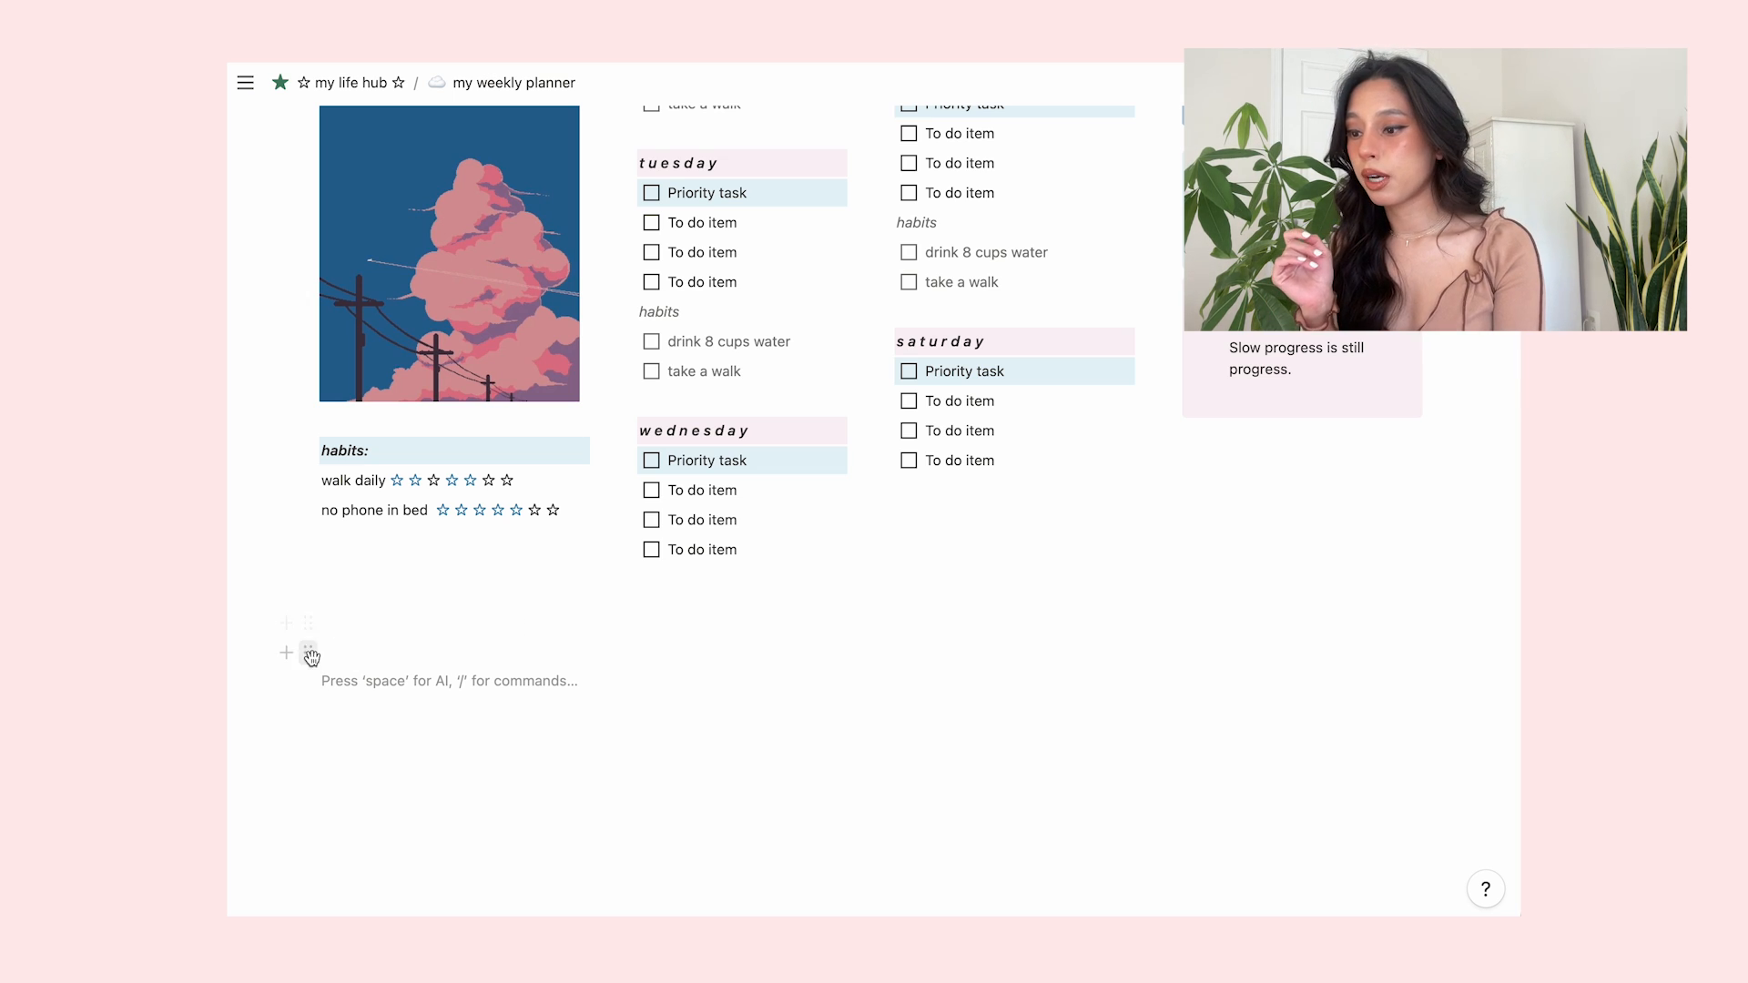
pyautogui.click(286, 681)
pyautogui.write('data')
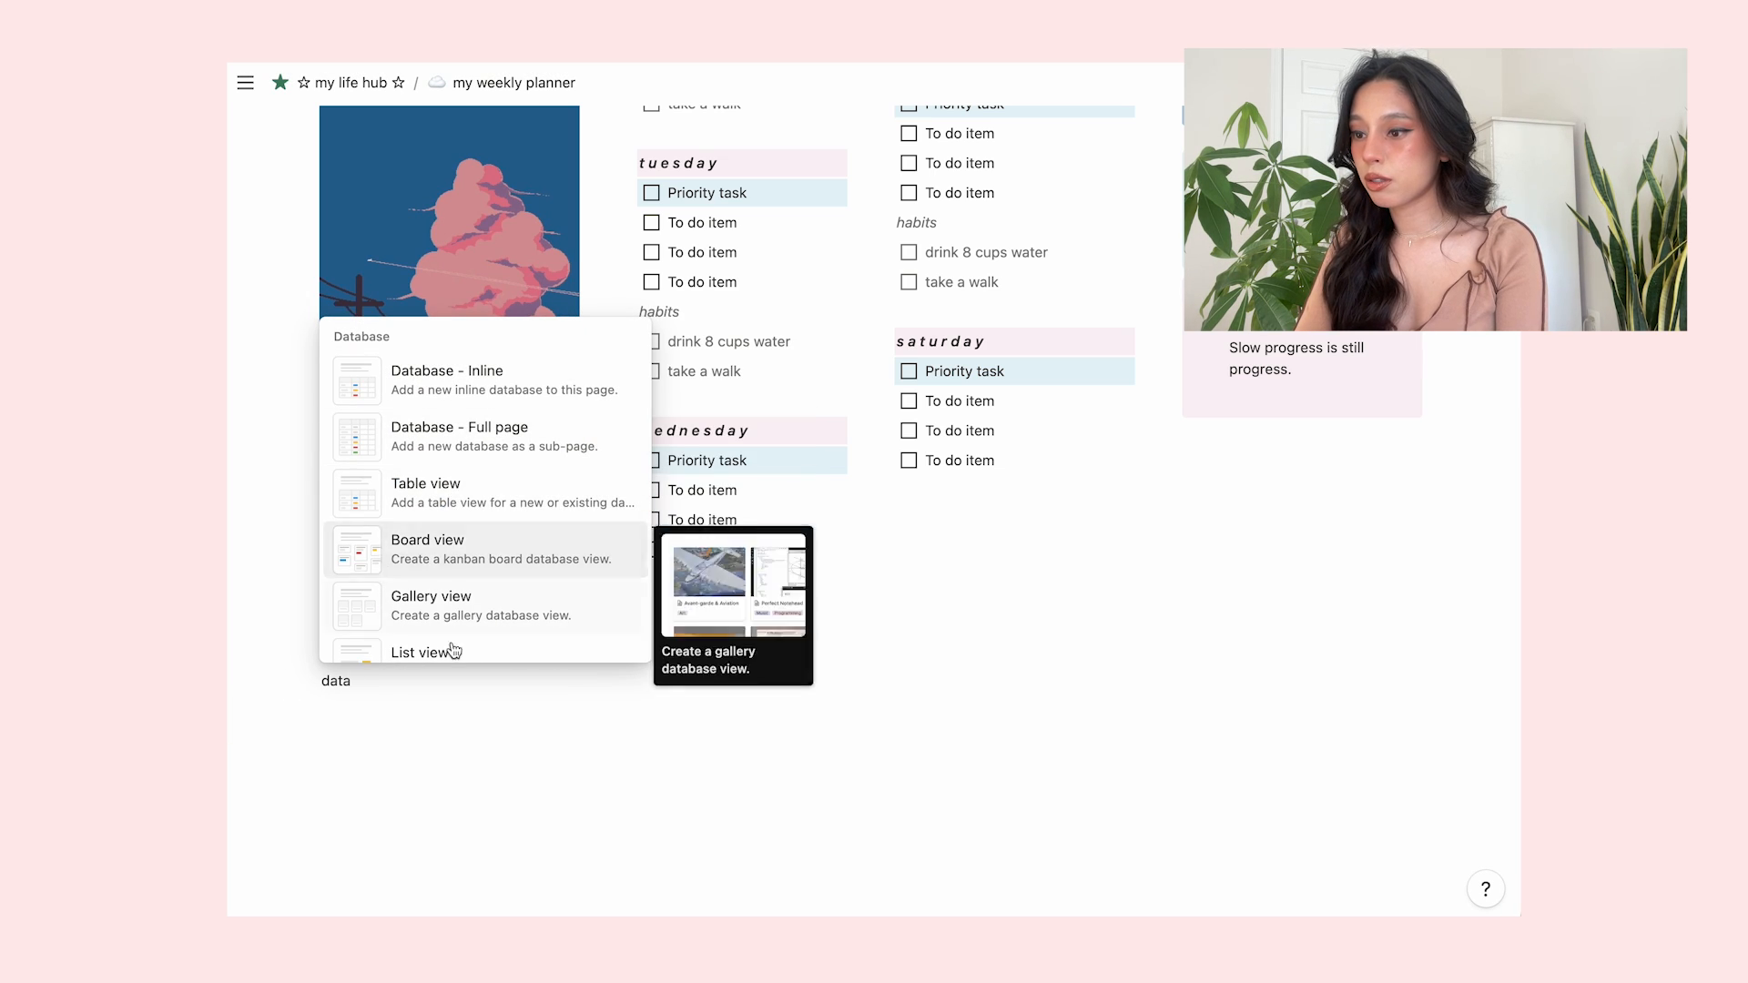
pyautogui.click(492, 382)
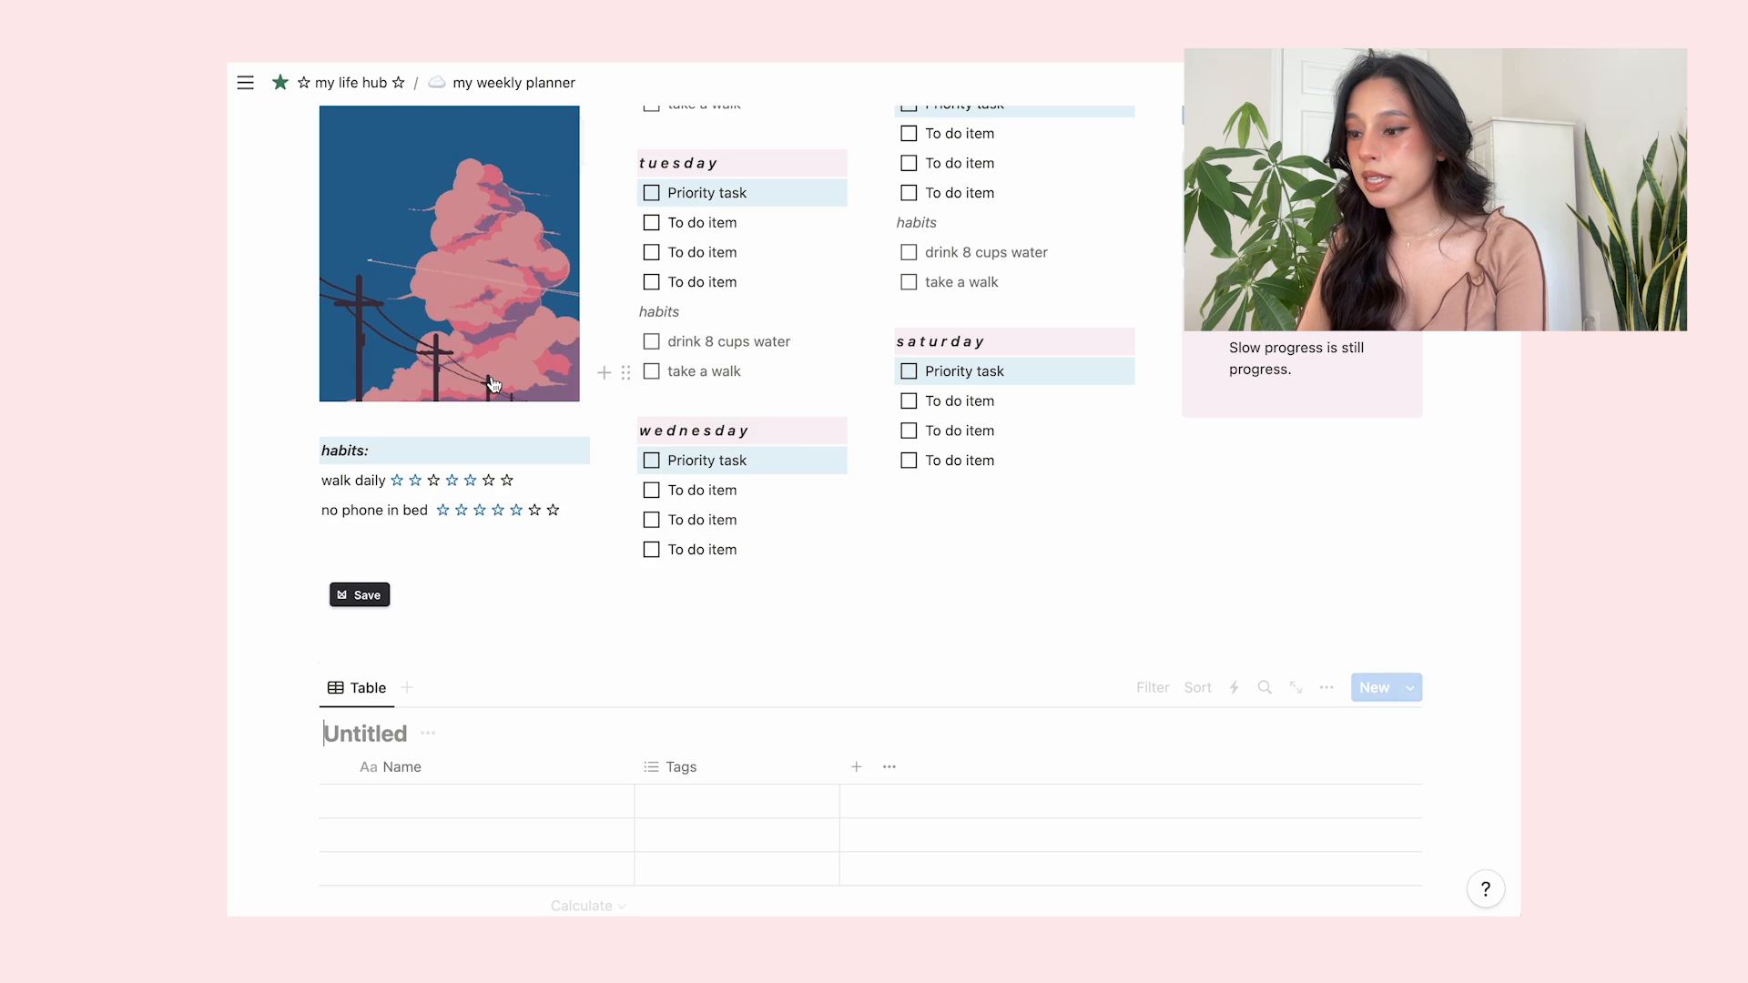
# - Duplicate the blue "habits:" heading, move the copy directly above the new table, and hide the "habit tracker" database title
pyautogui.scroll(-3, 307, 309)
pyautogui.click(310, 314)
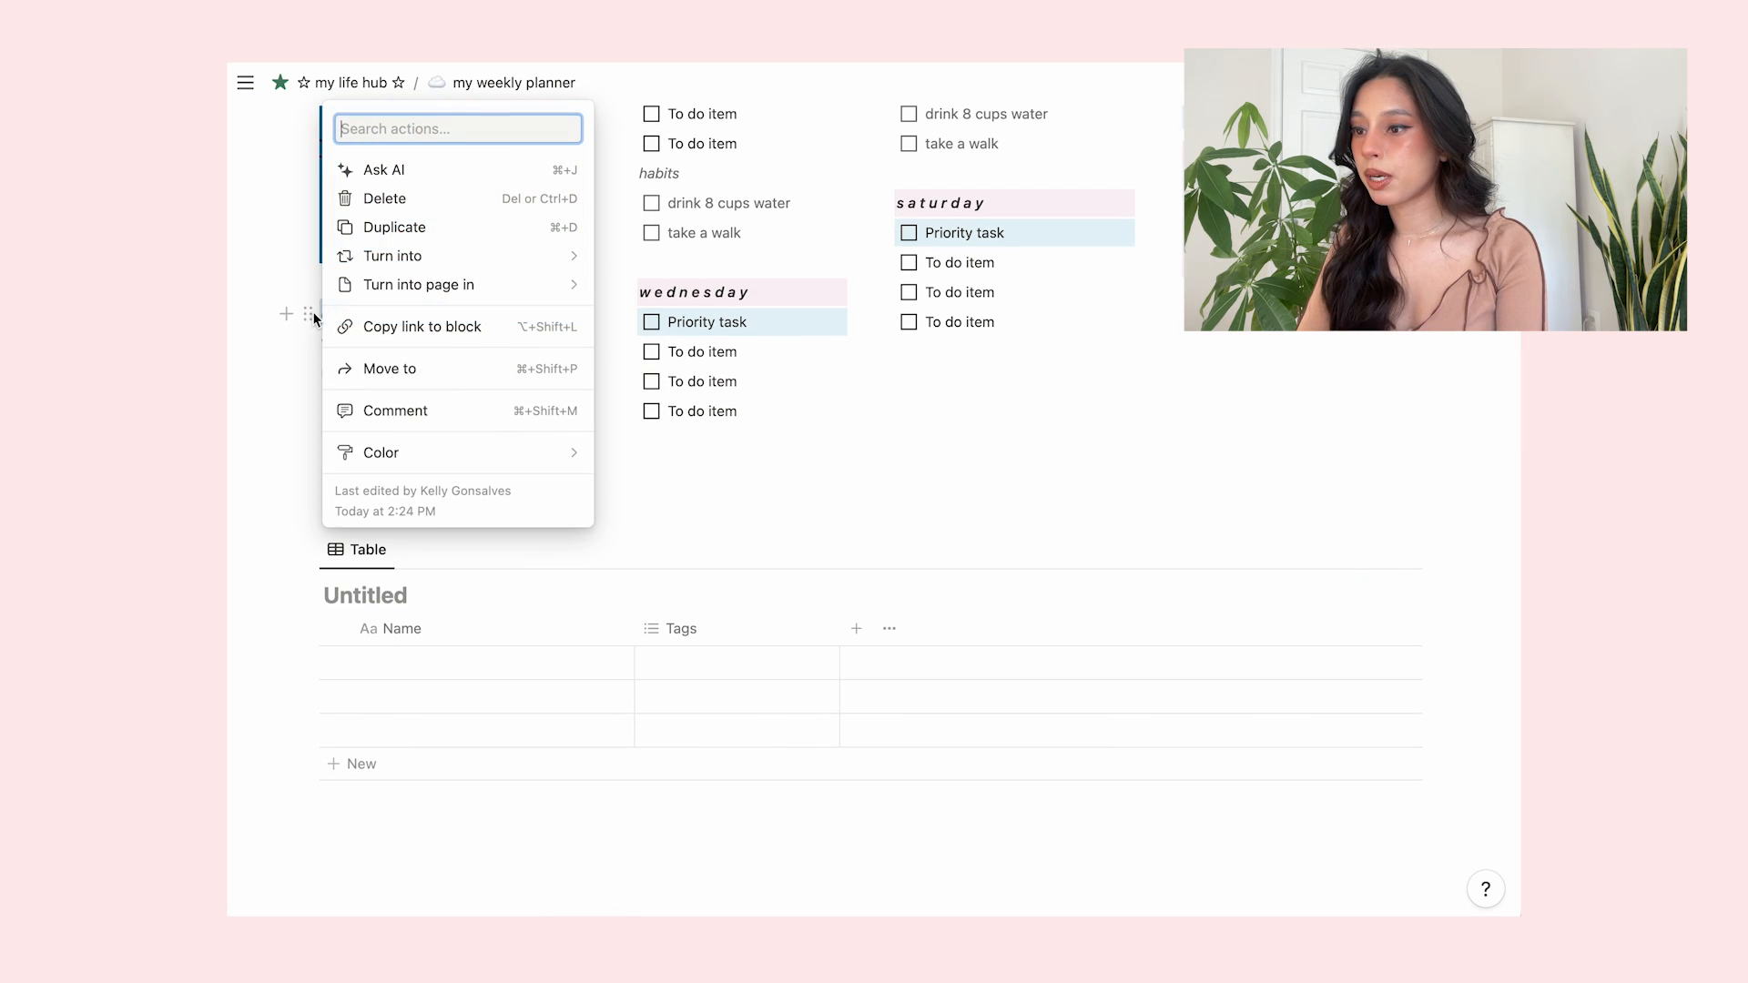
pyautogui.click(391, 226)
pyautogui.moveTo(313, 340); pyautogui.dragTo(312, 530)
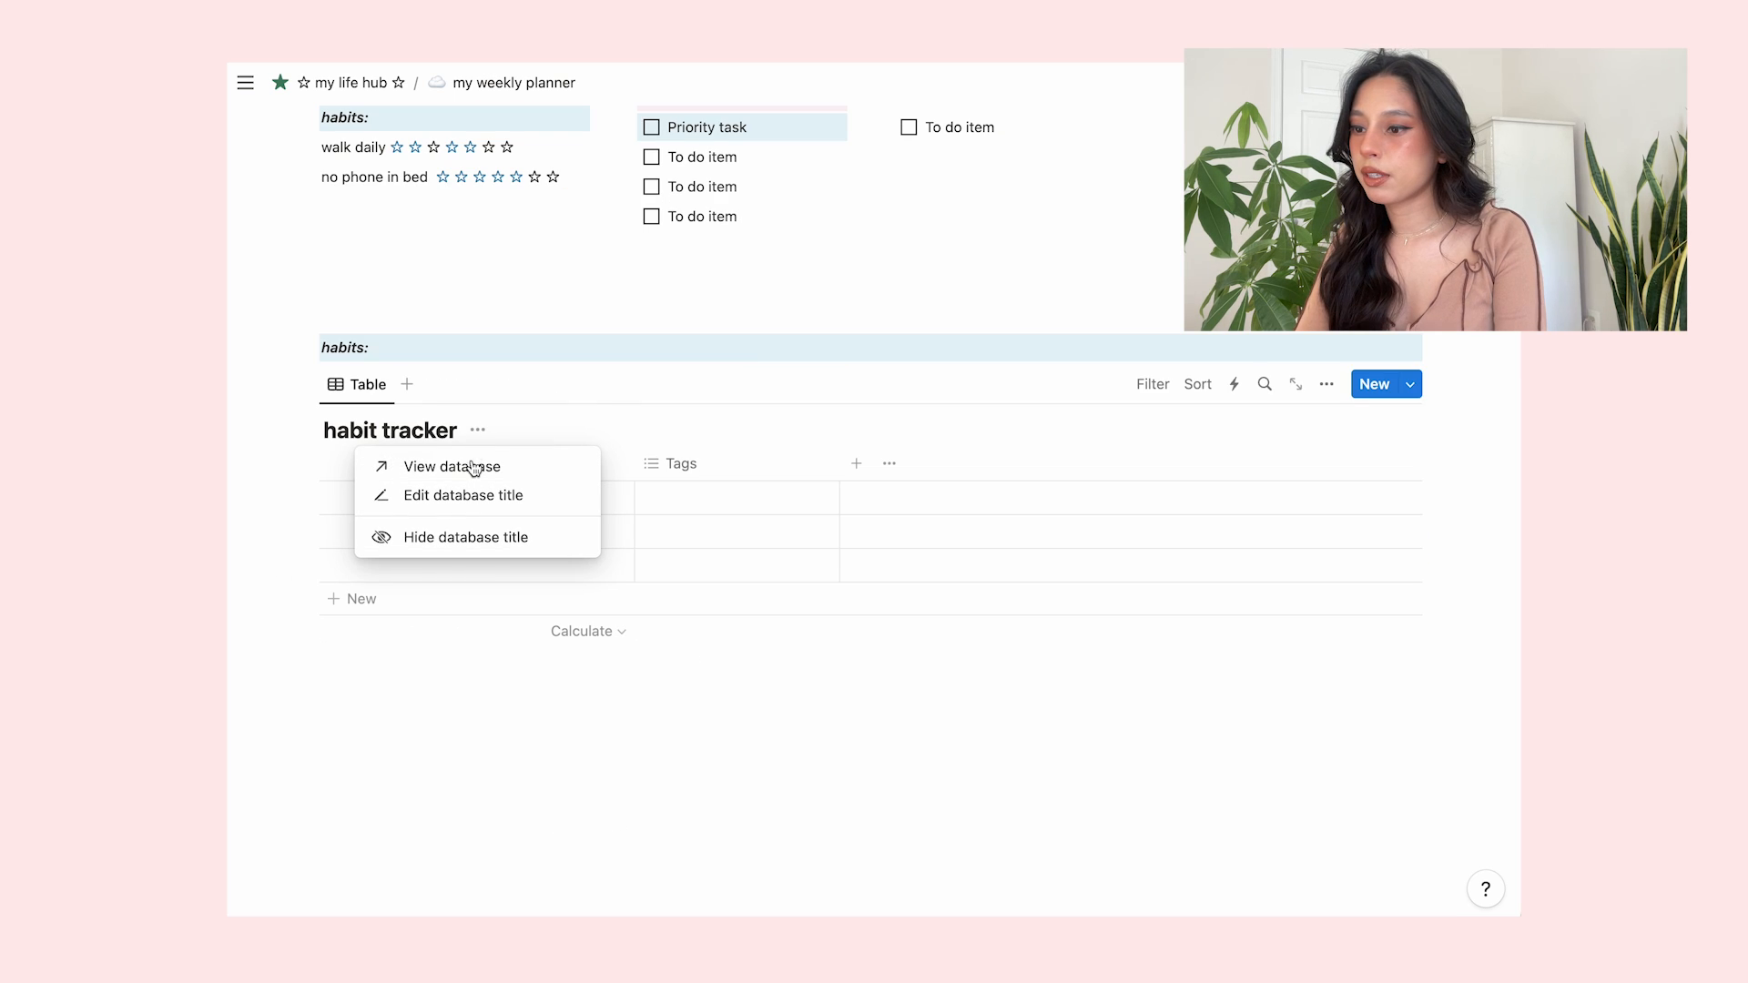
pyautogui.click(455, 537)
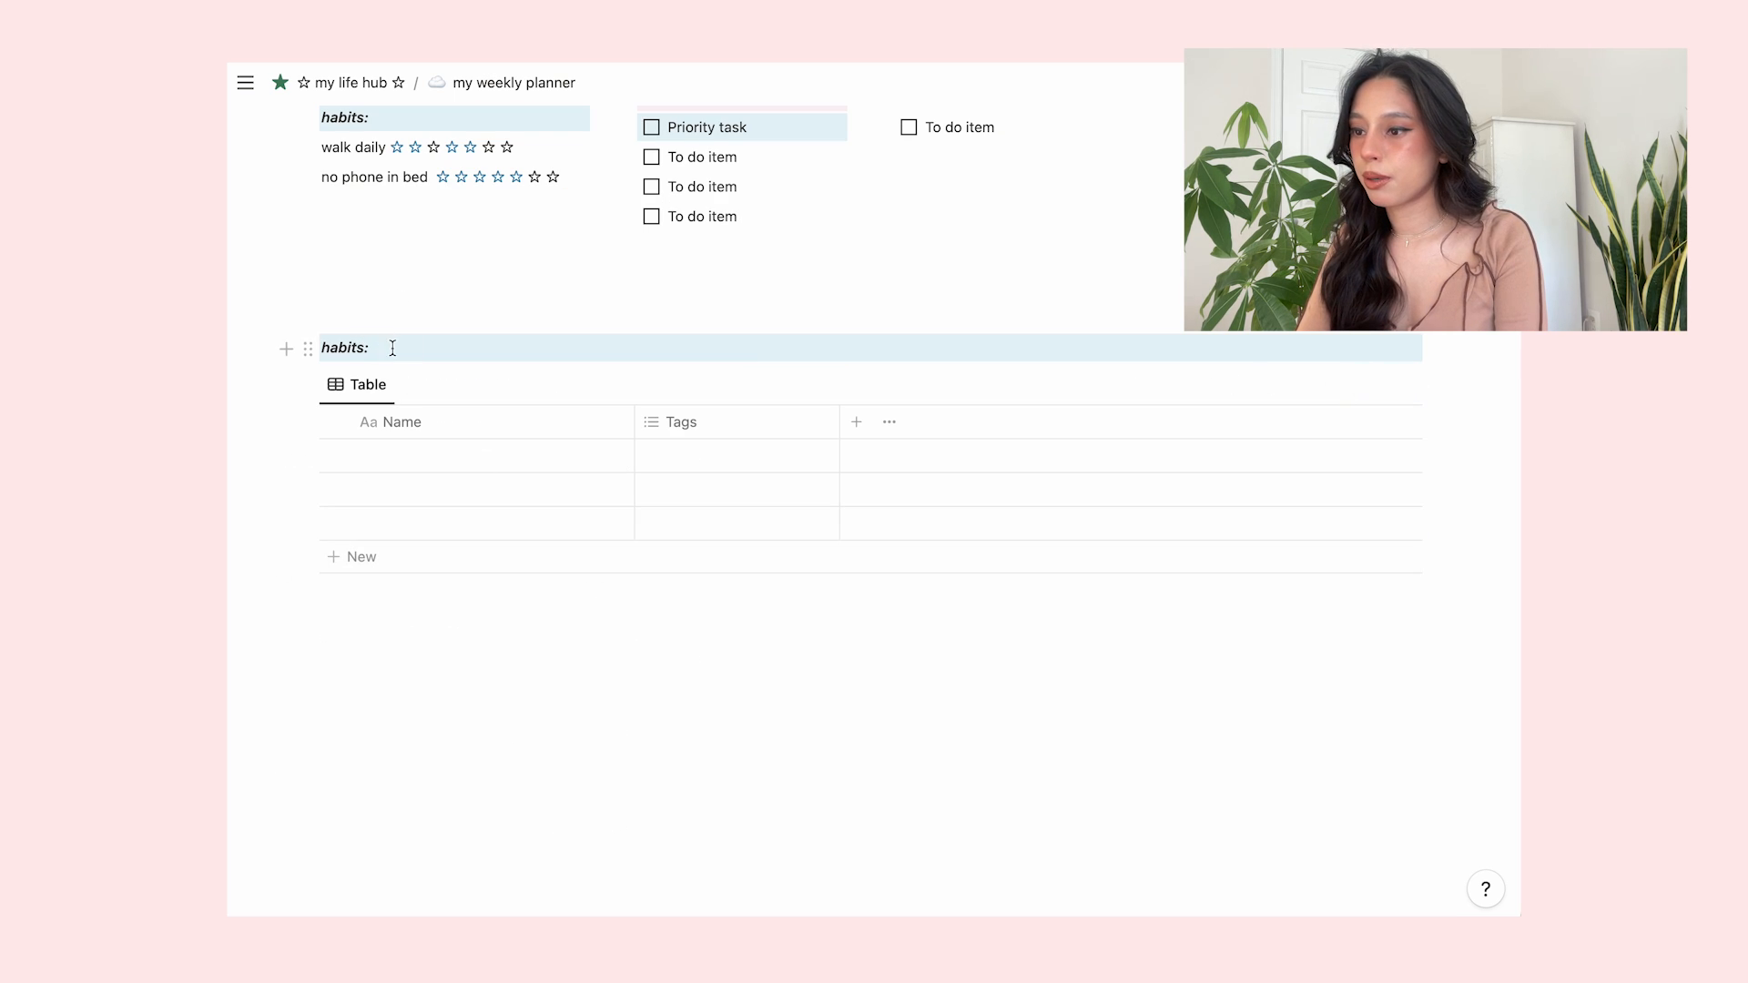
pyautogui.scroll(2, 461, 582)
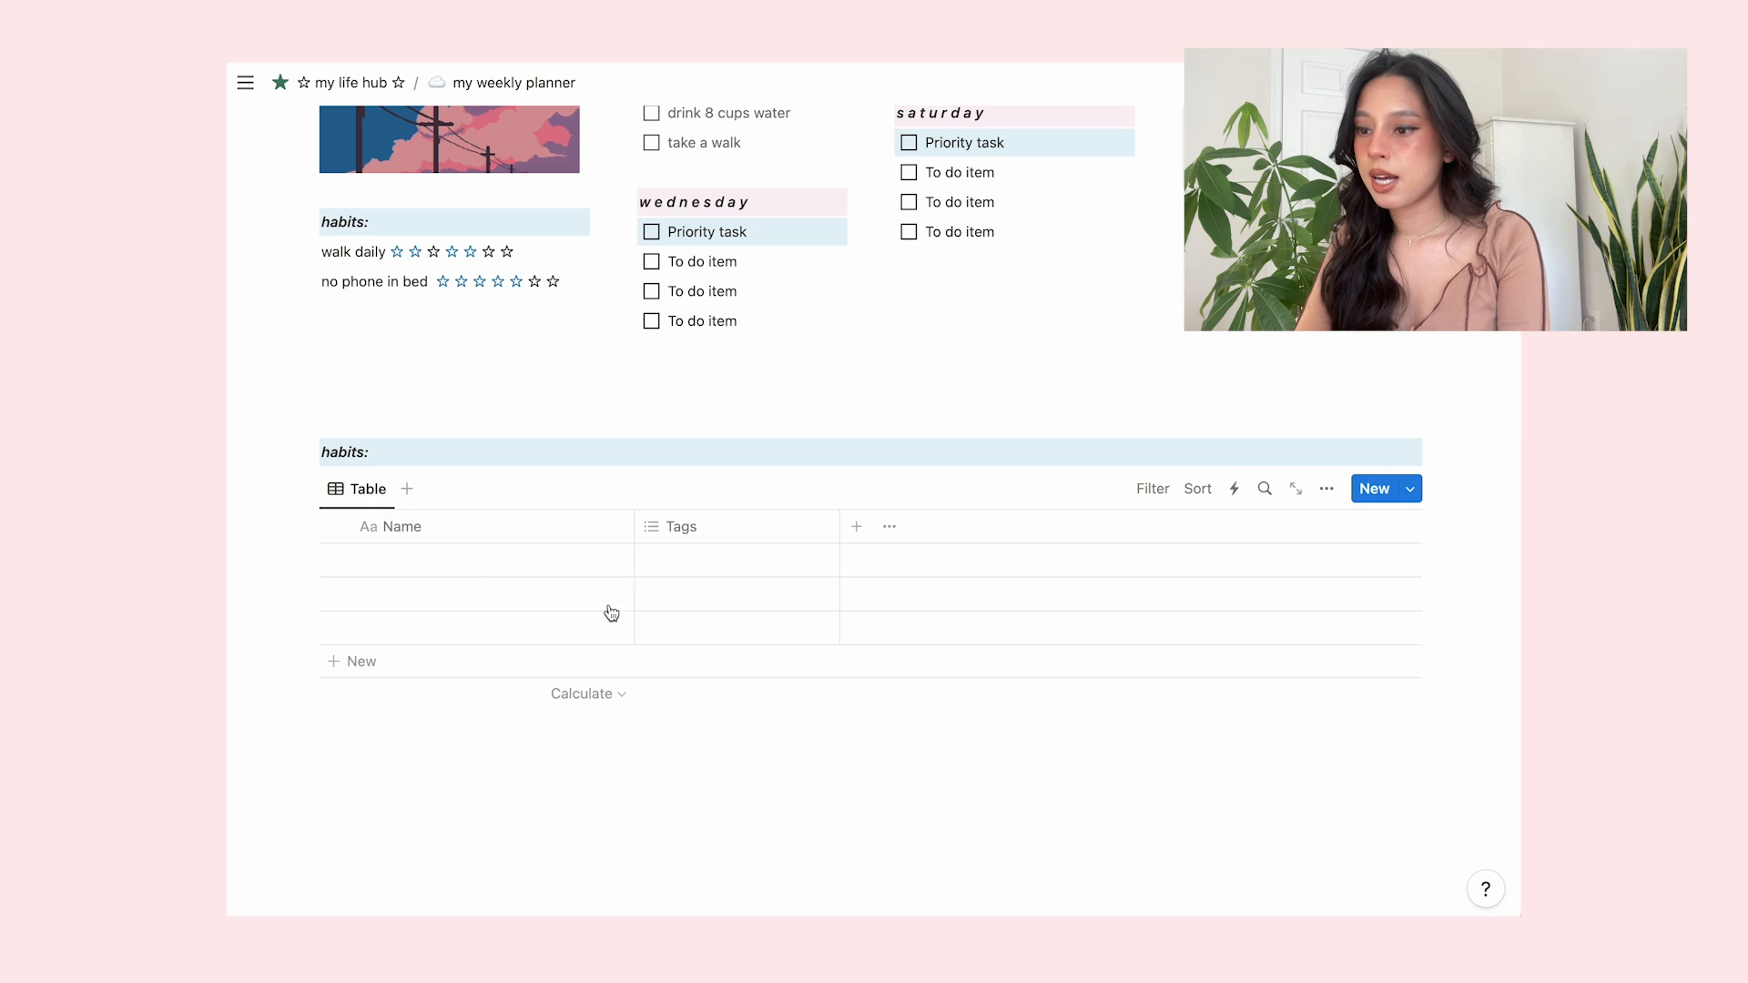
# - Narrow the table's Name column and fill its three rows with "walk daily", "no phone in bed" and "meditate"
pyautogui.moveTo(634, 526); pyautogui.dragTo(515, 527)
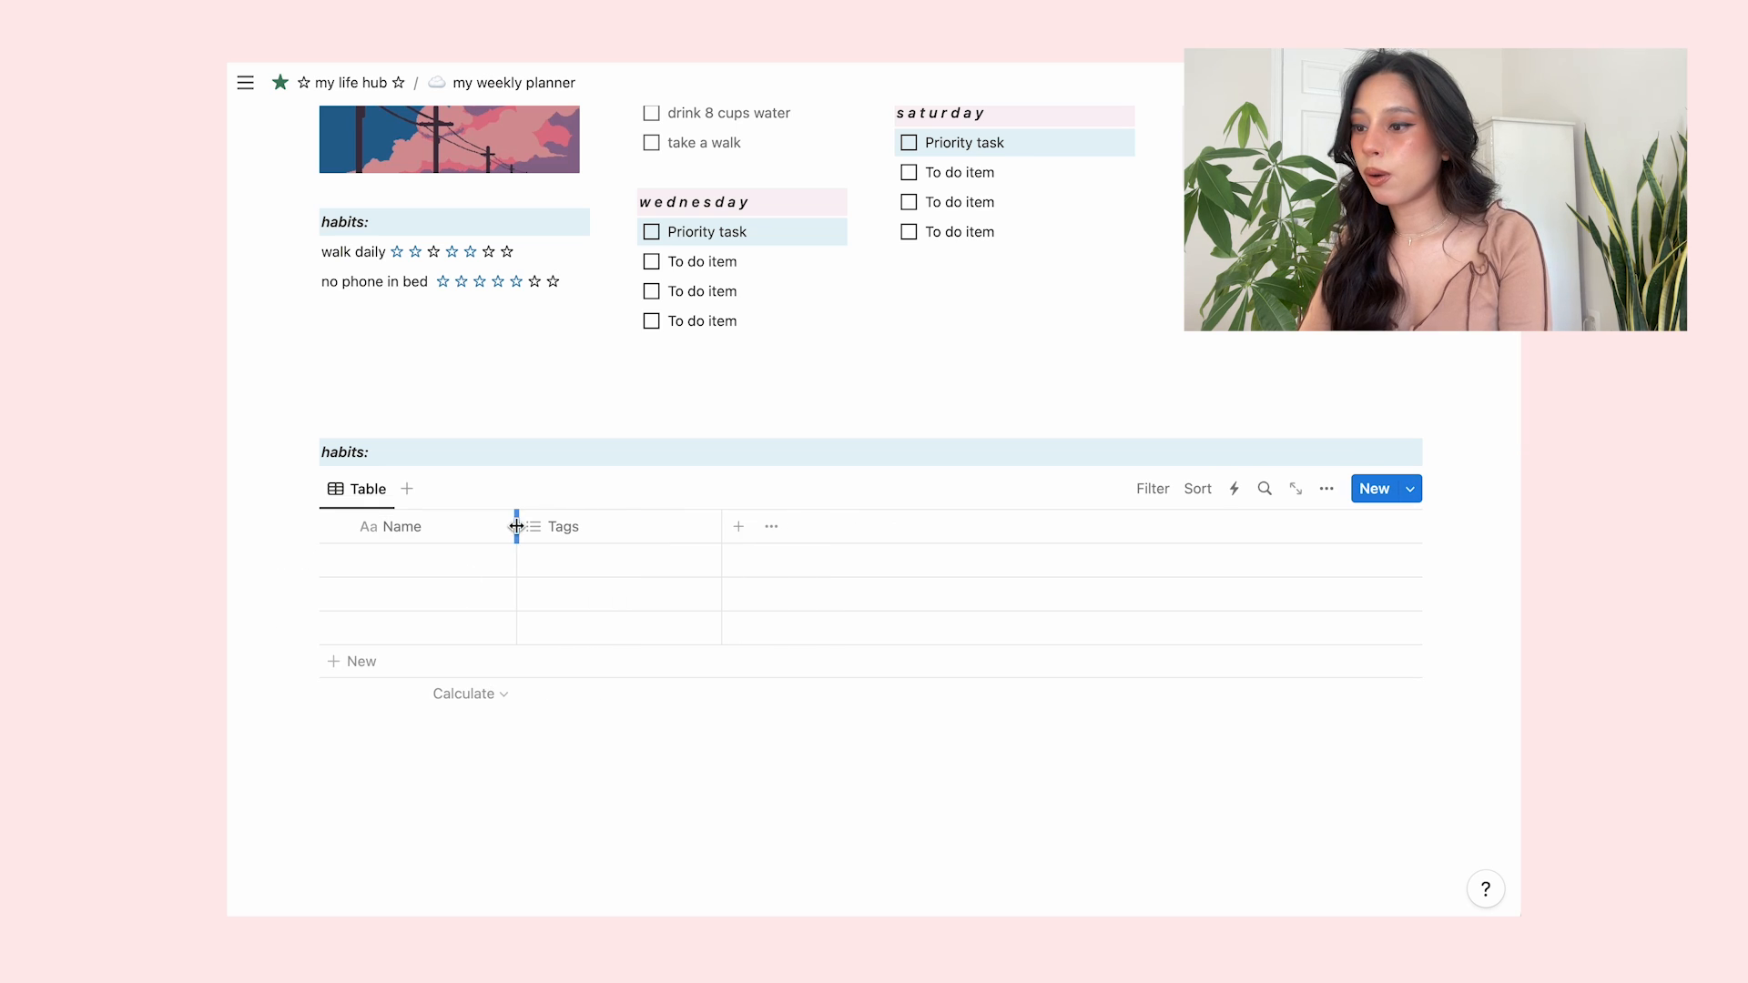
pyautogui.click(383, 566)
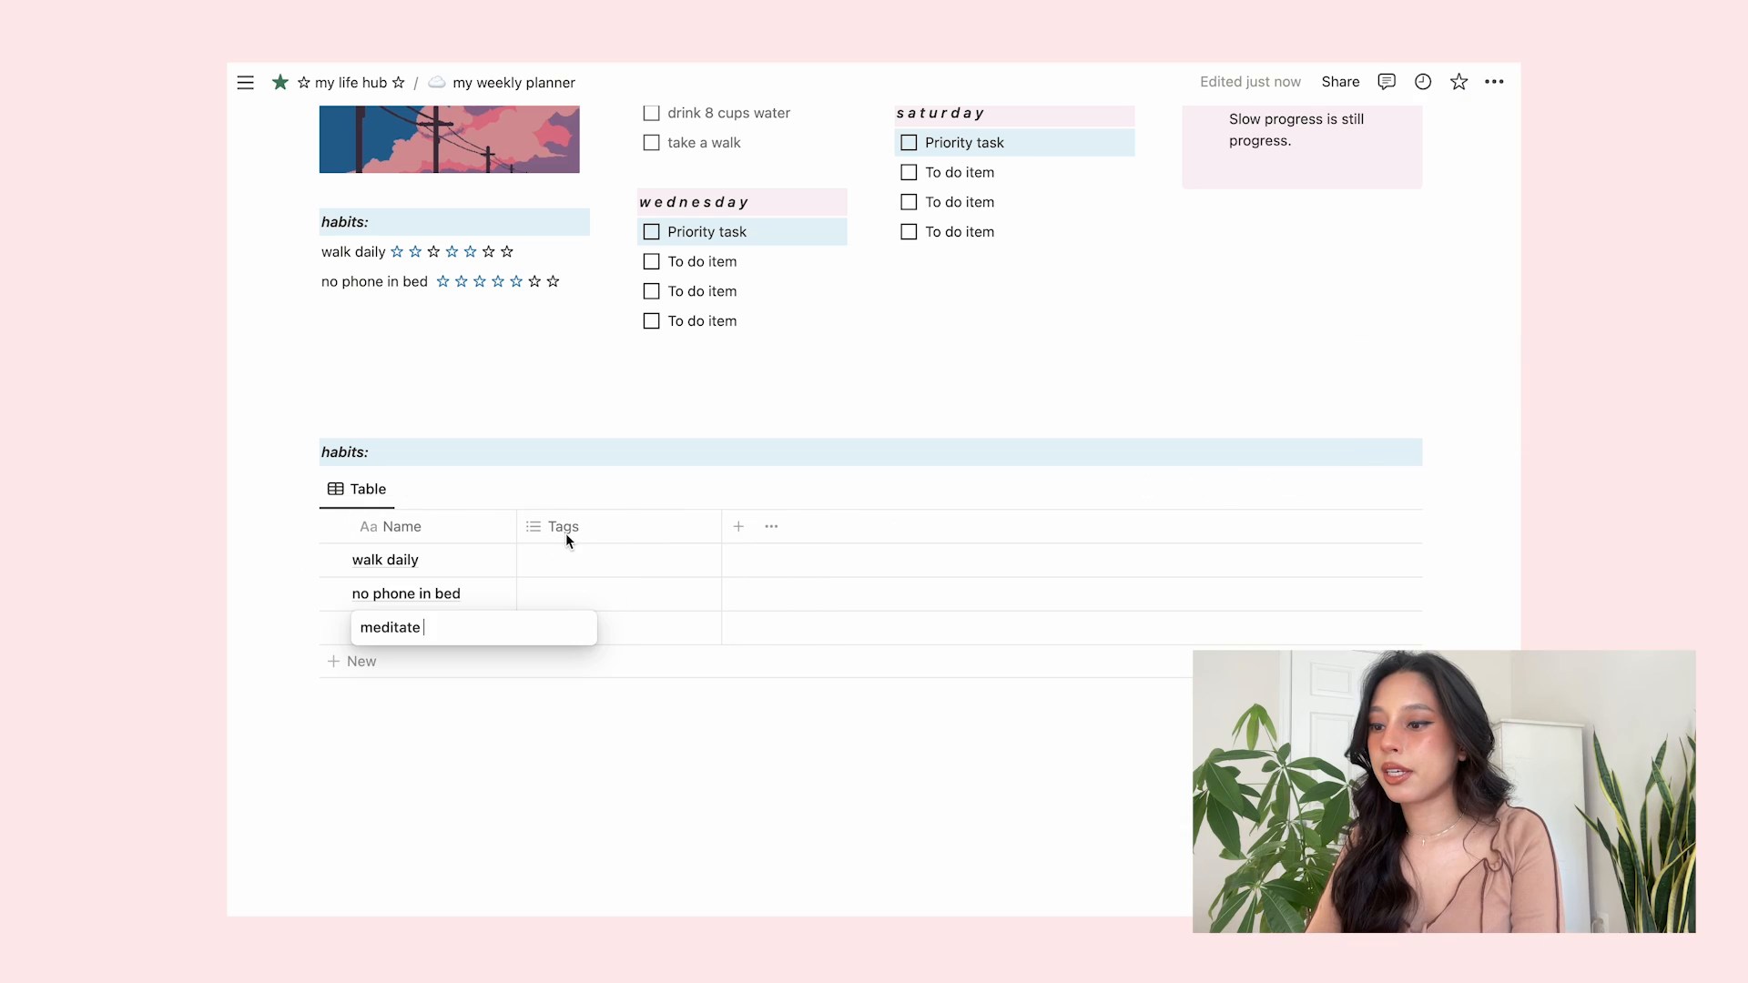
pyautogui.press('Escape')
# - Rename the Tags property of the habit table to "monday"
pyautogui.click(670, 531)
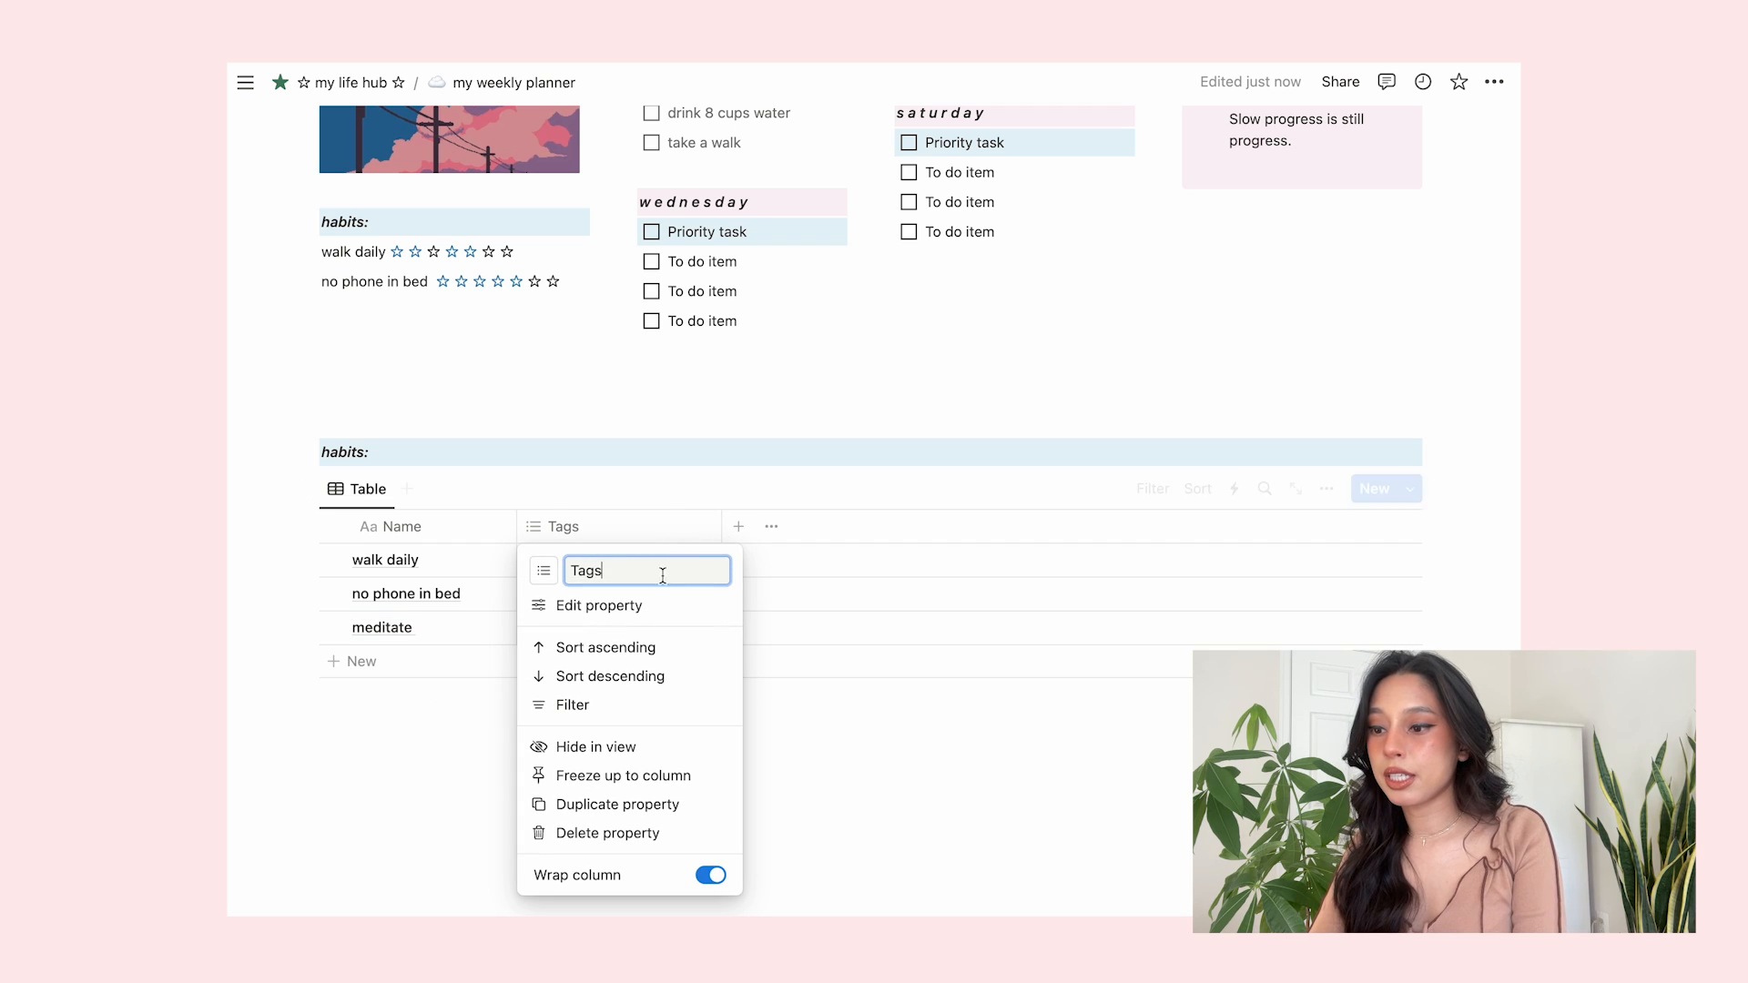
pyautogui.click(555, 565)
pyautogui.doubleClick(1234, 213)
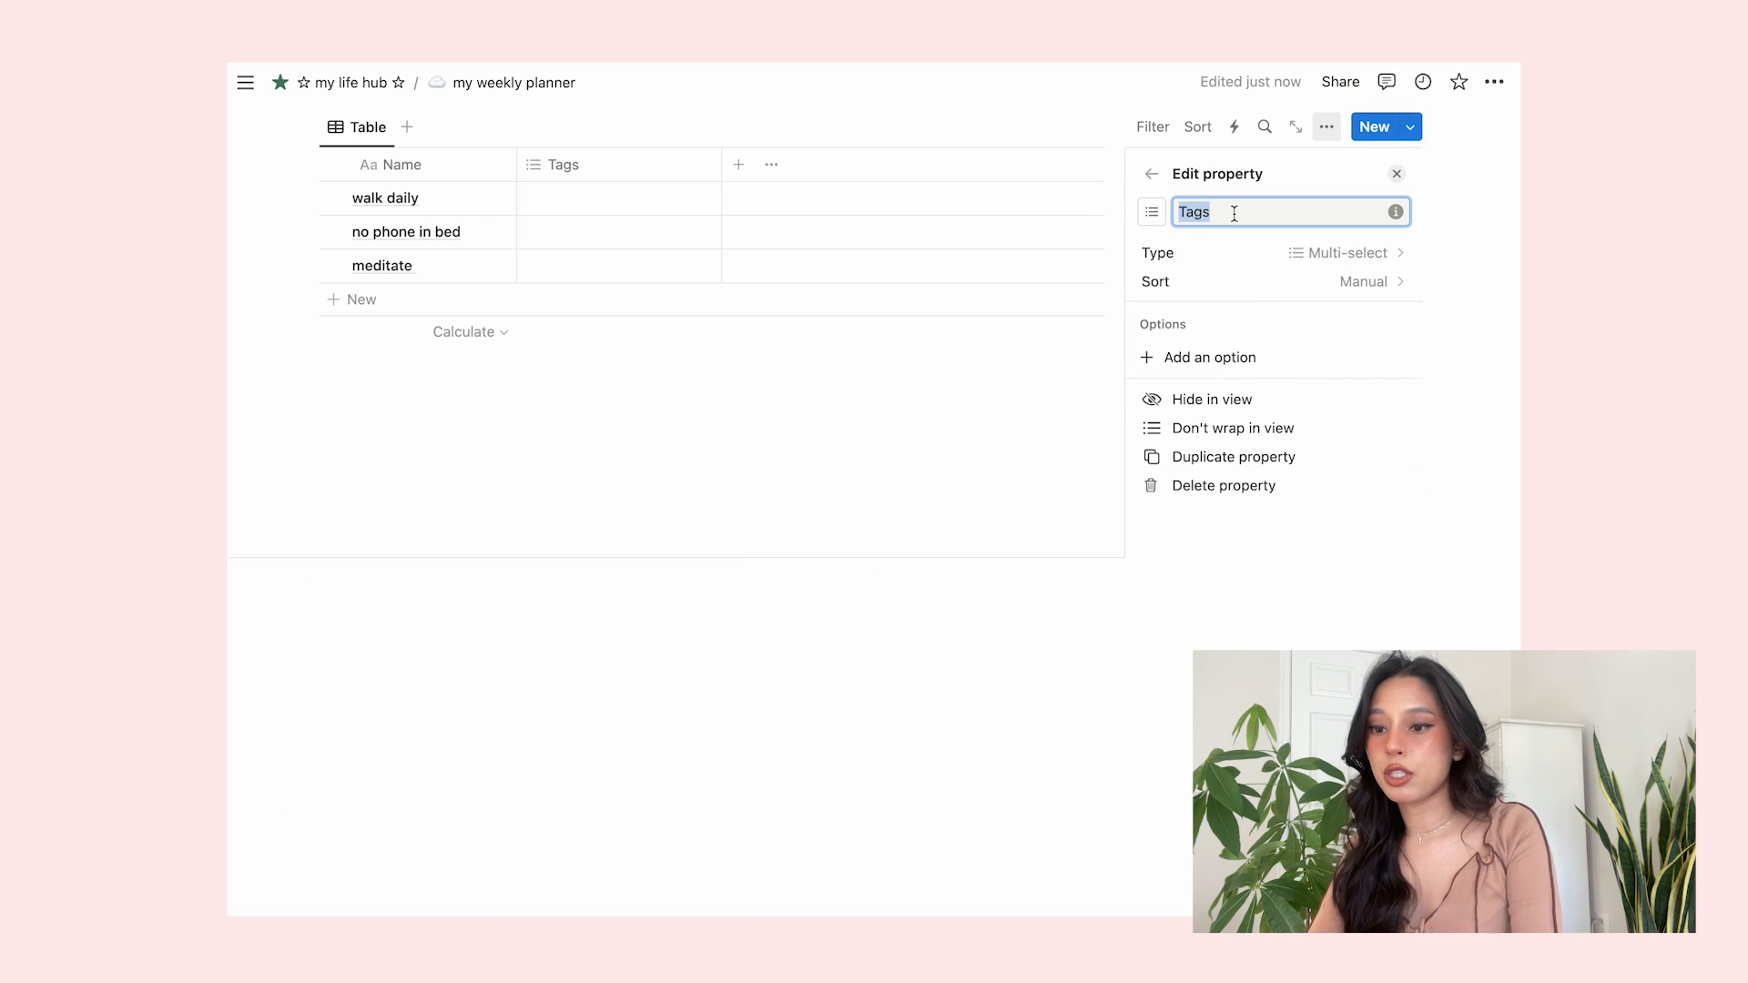
pyautogui.write('monday')
pyautogui.click(793, 473)
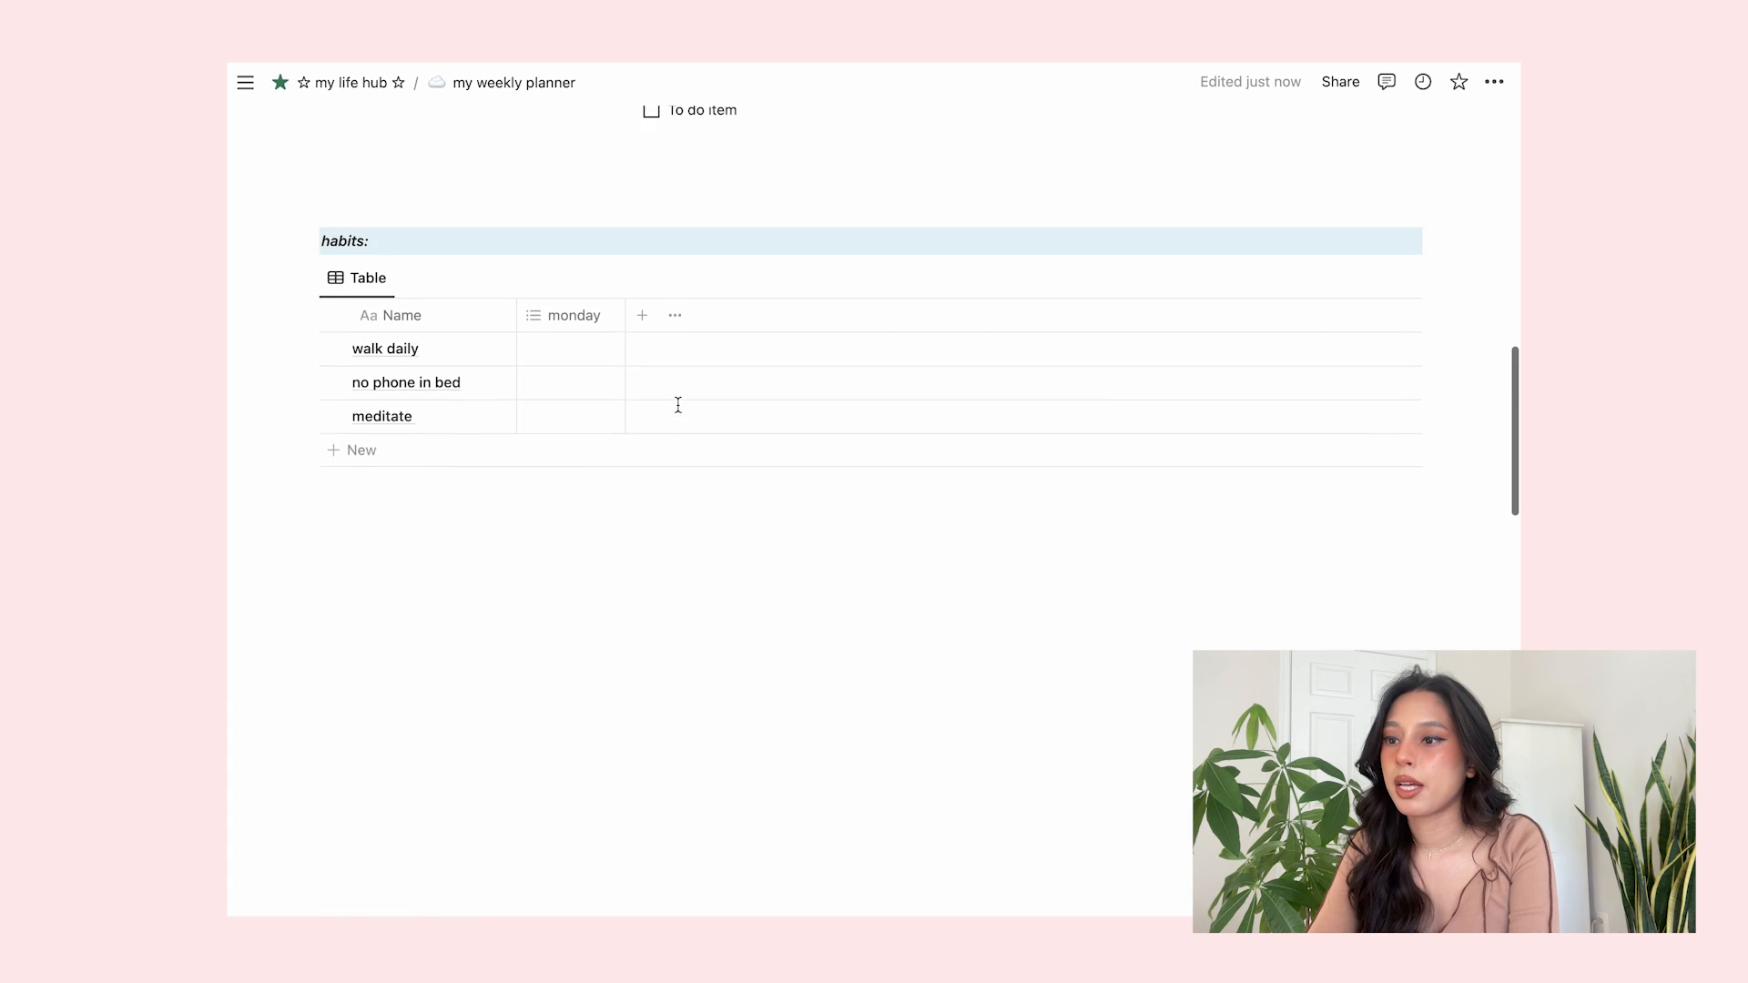
# - Set the type of the "monday" property to Checkbox
pyautogui.click(574, 340)
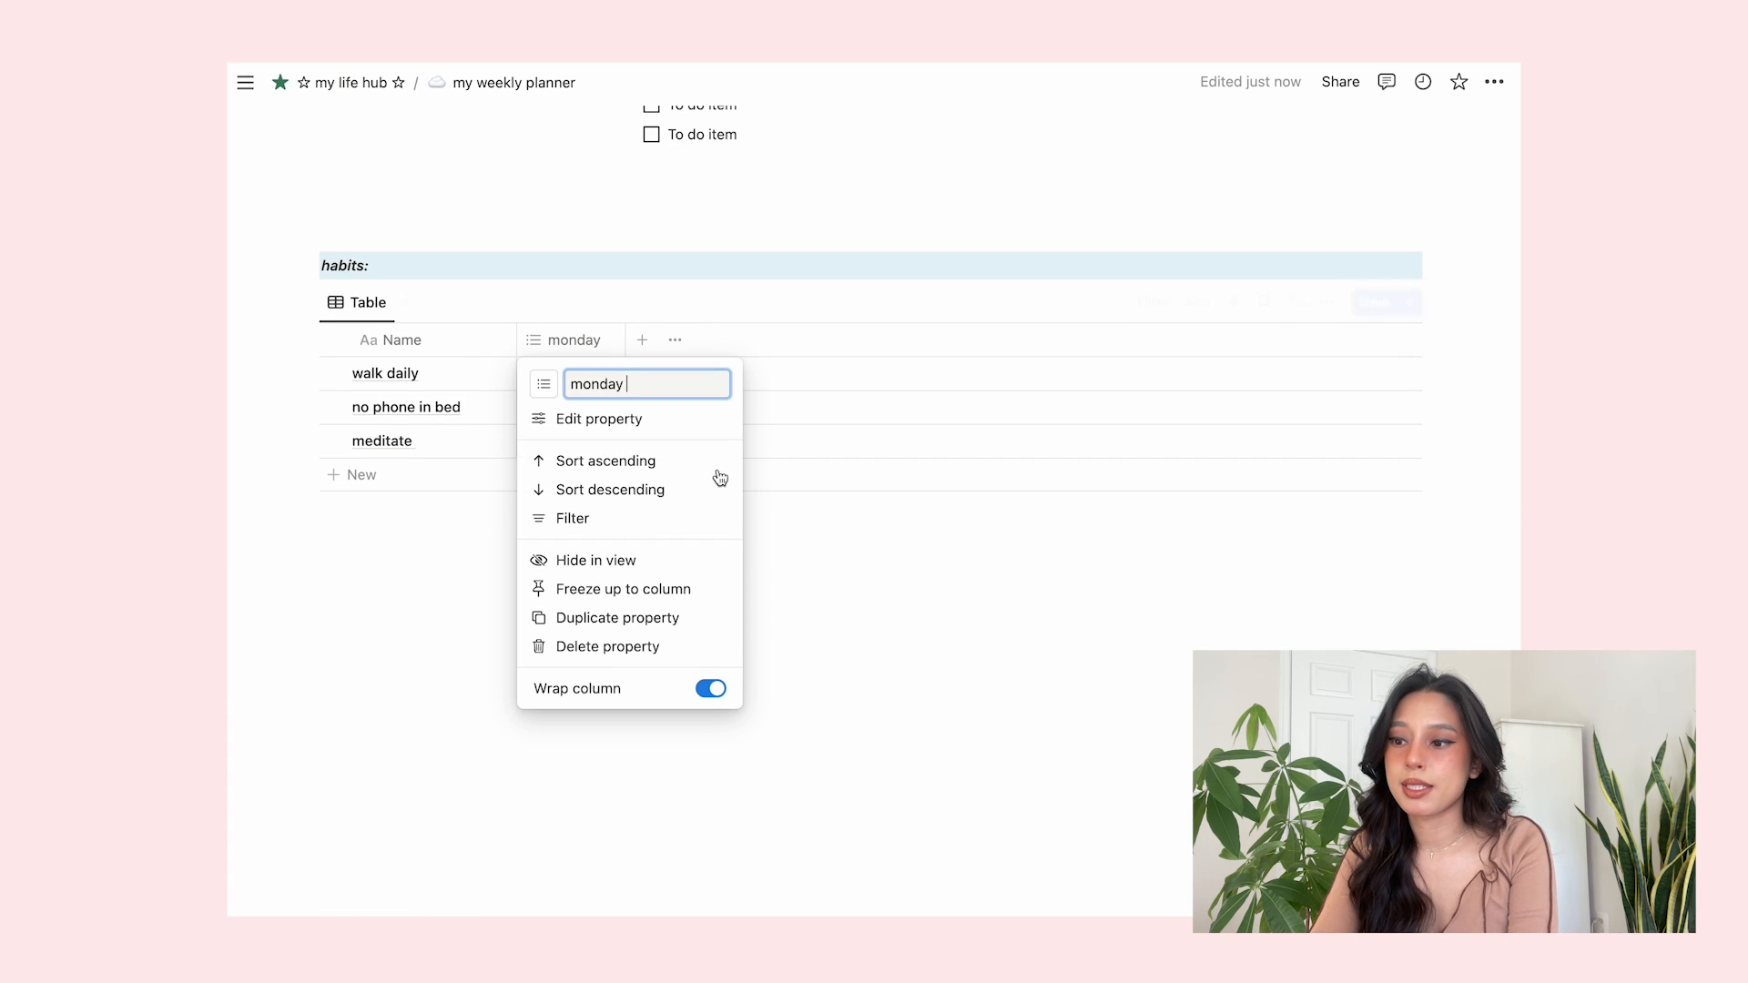
pyautogui.click(632, 421)
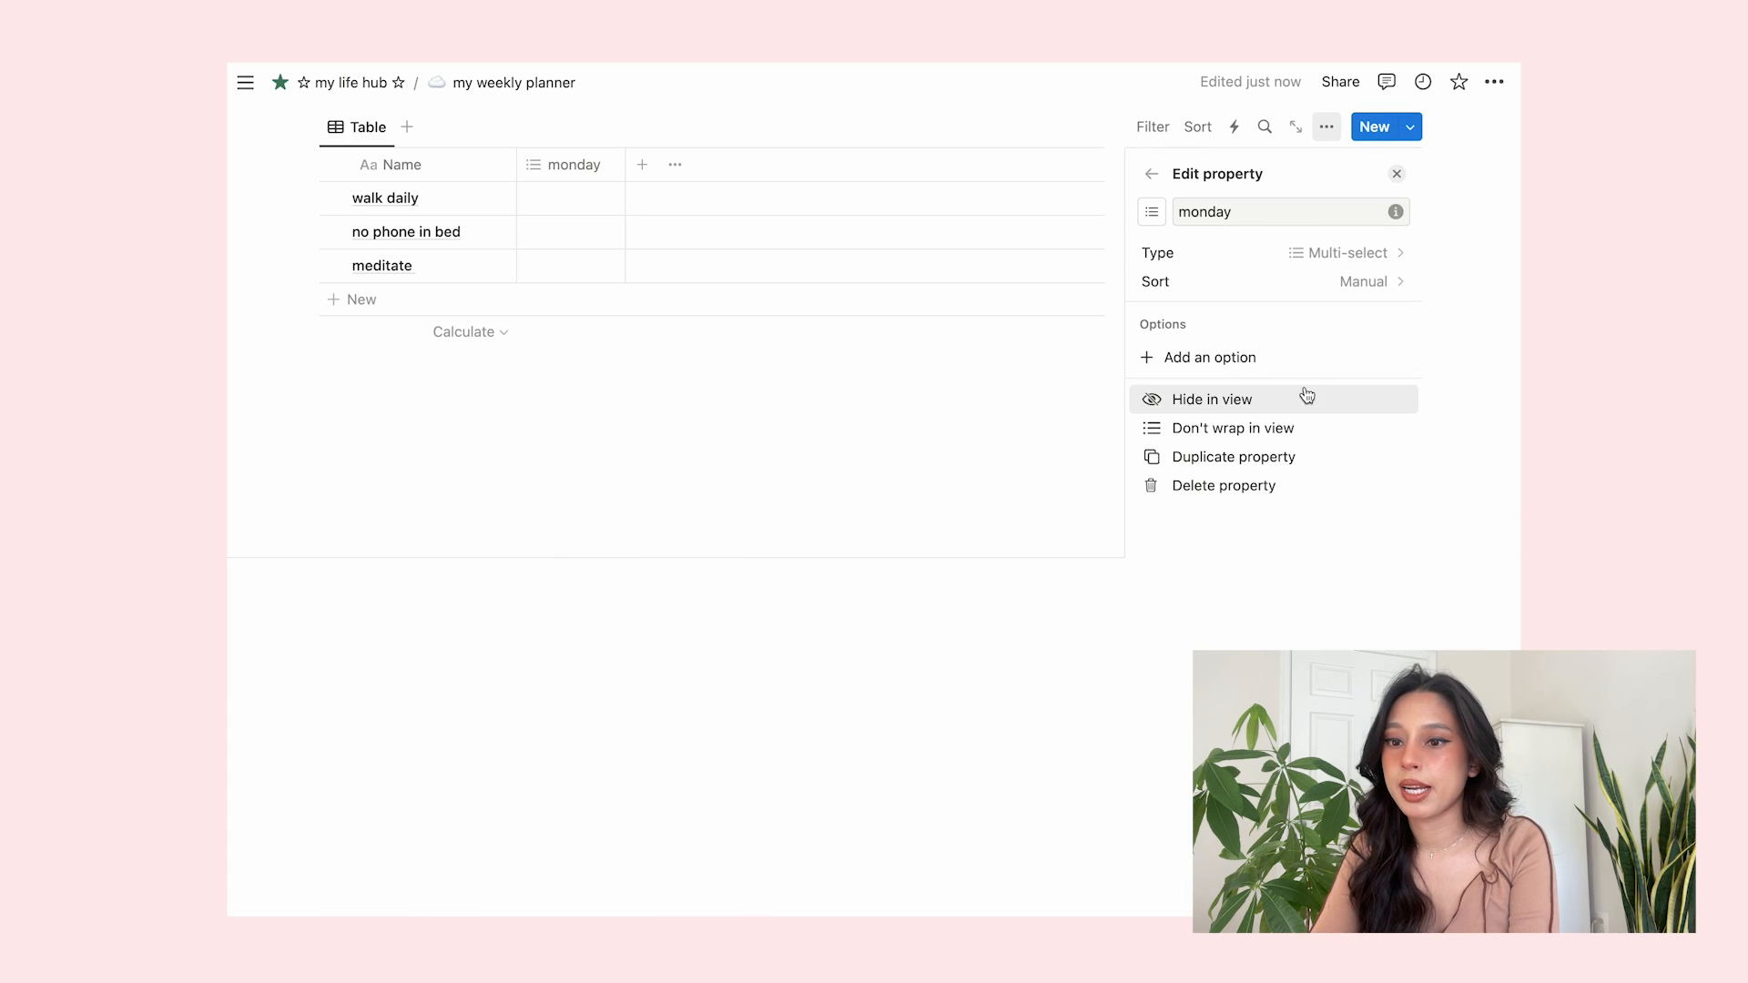
pyautogui.click(1378, 253)
pyautogui.scroll(-3, 1250, 459)
pyautogui.click(1201, 376)
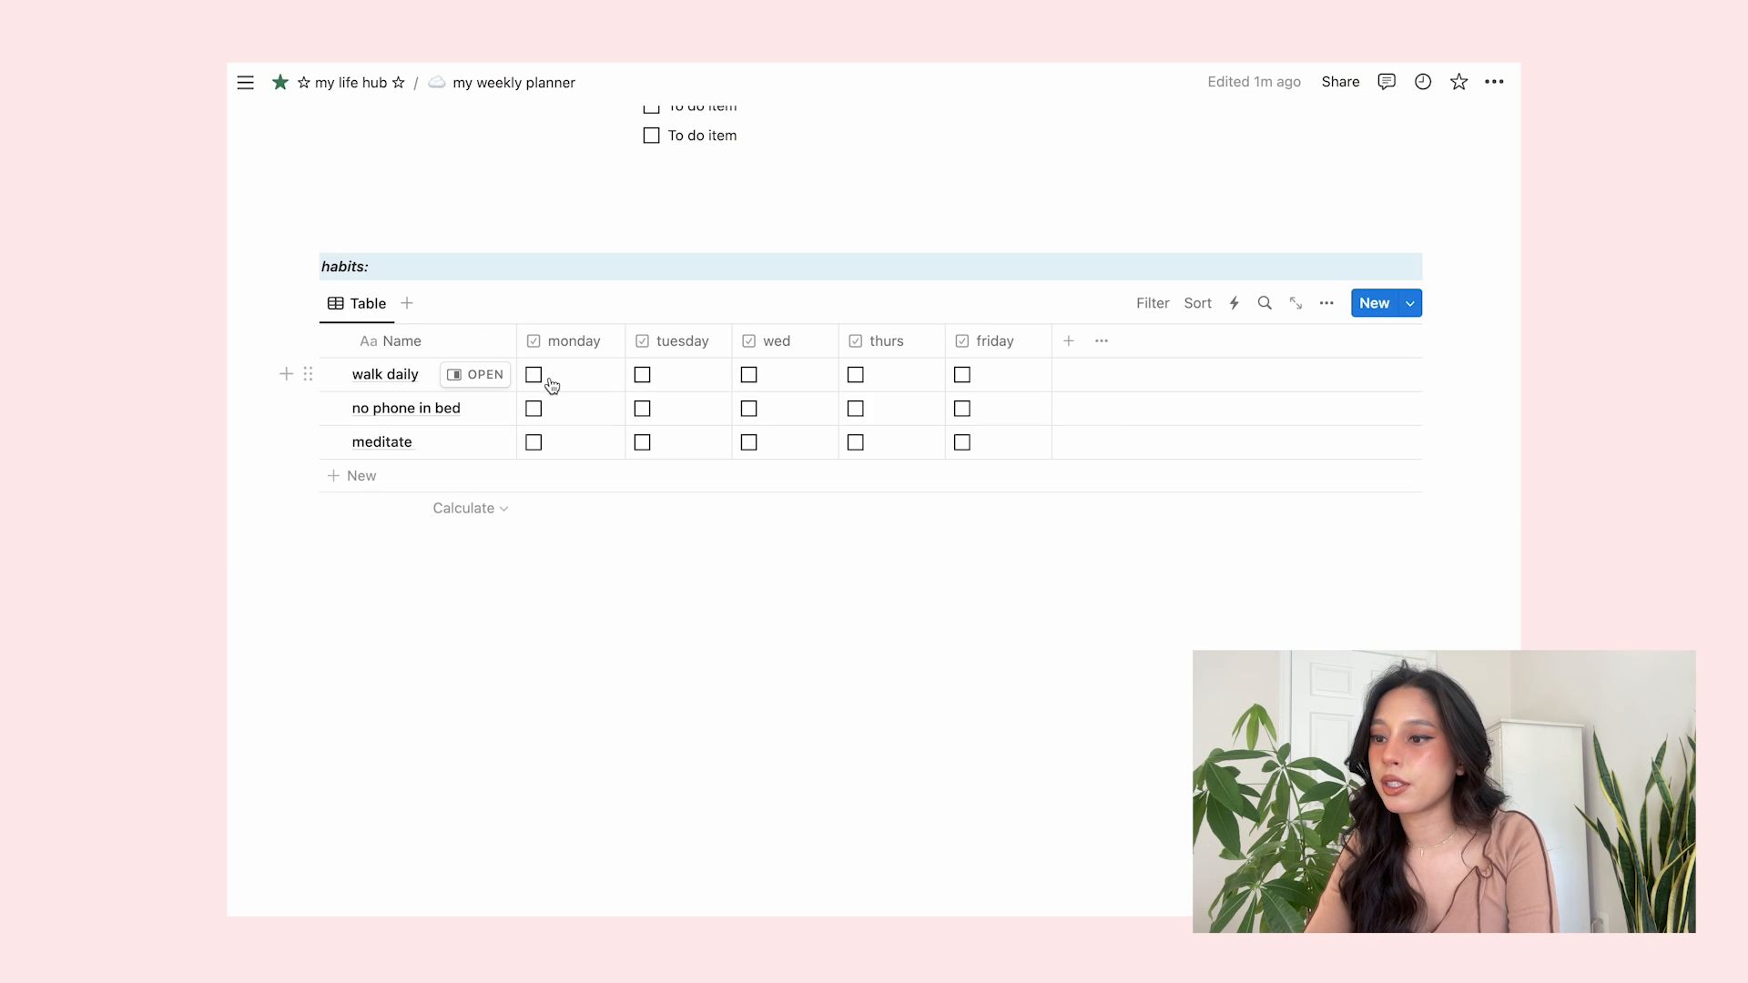
# - Mark the "walk daily" habit as done for every day from monday to friday
pyautogui.click(544, 376)
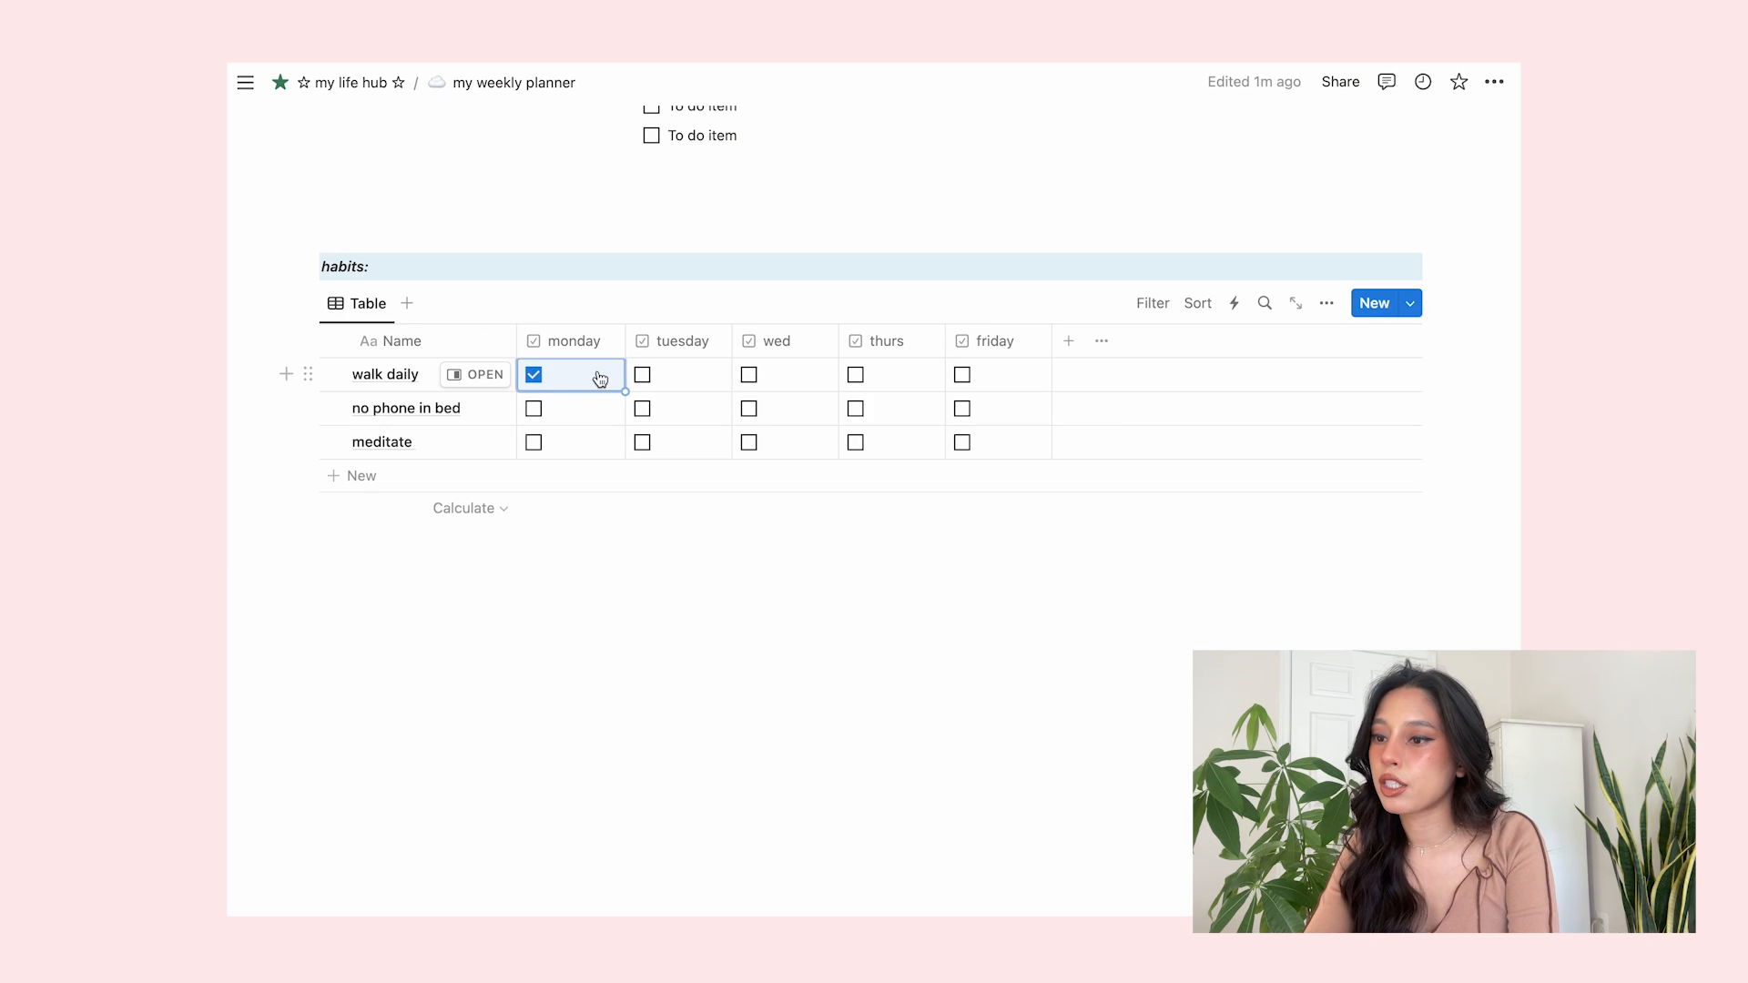
pyautogui.click(642, 374)
pyautogui.click(748, 374)
pyautogui.click(856, 375)
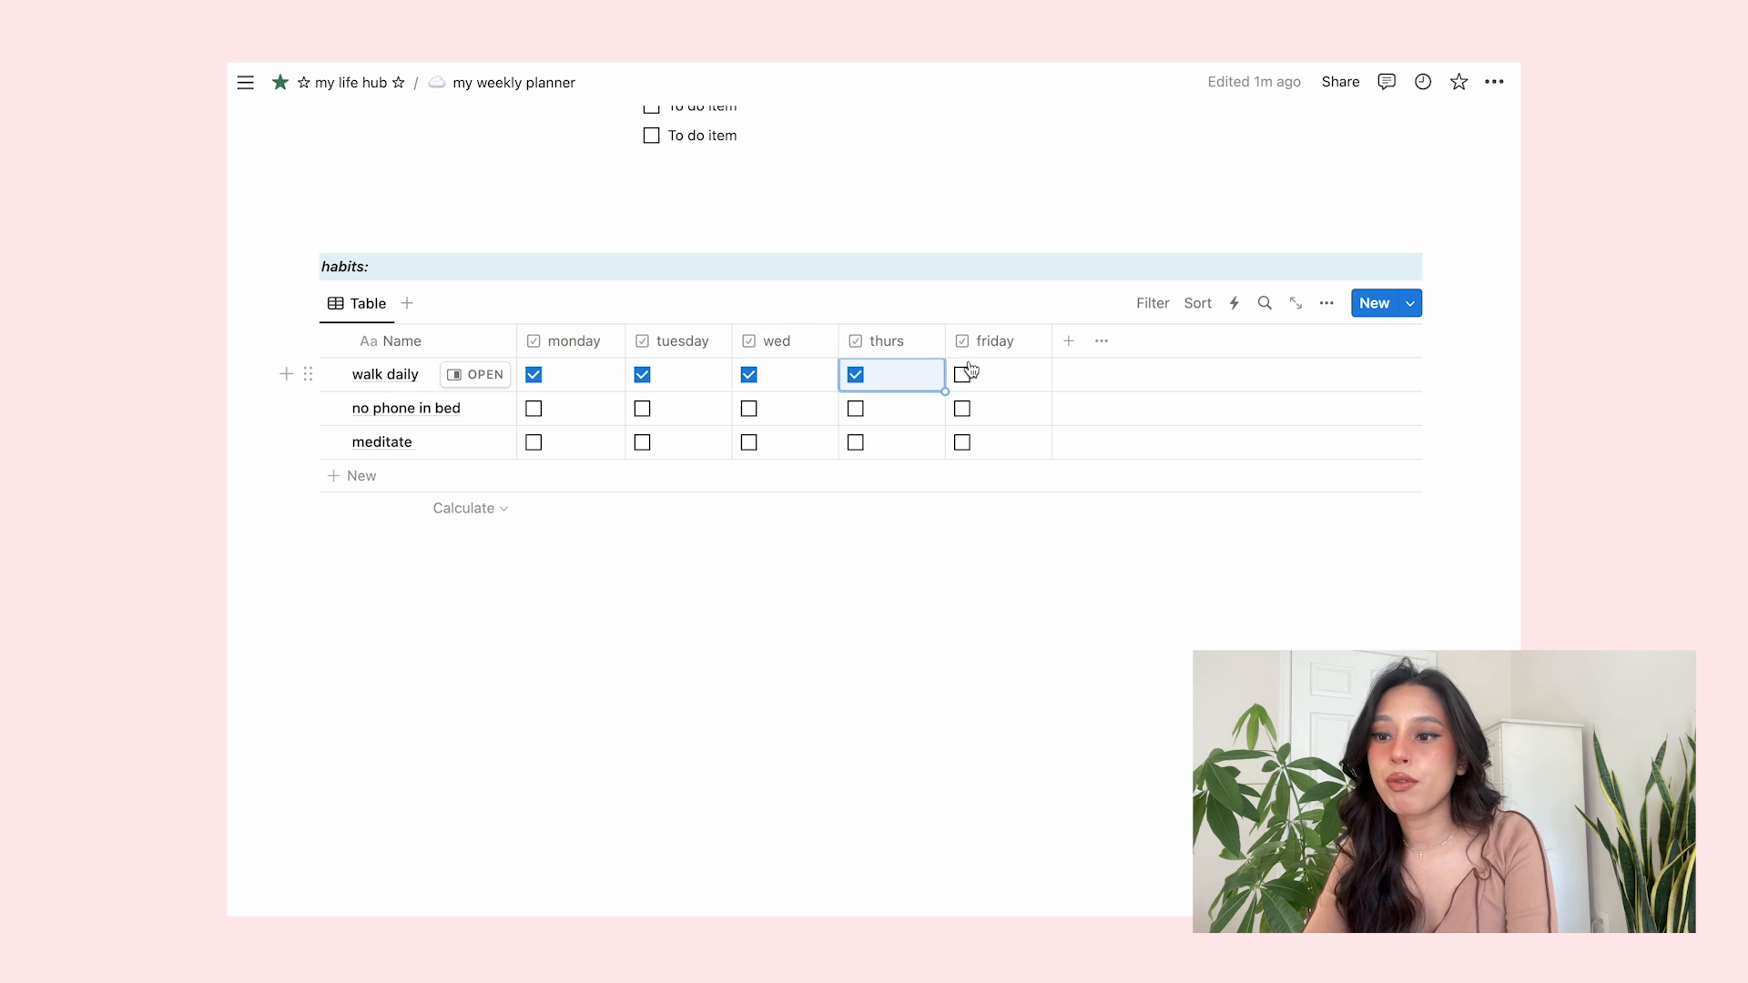
pyautogui.click(963, 374)
# - Turn off the vertical lines in the habit table's layout and leave the view options
pyautogui.click(1327, 303)
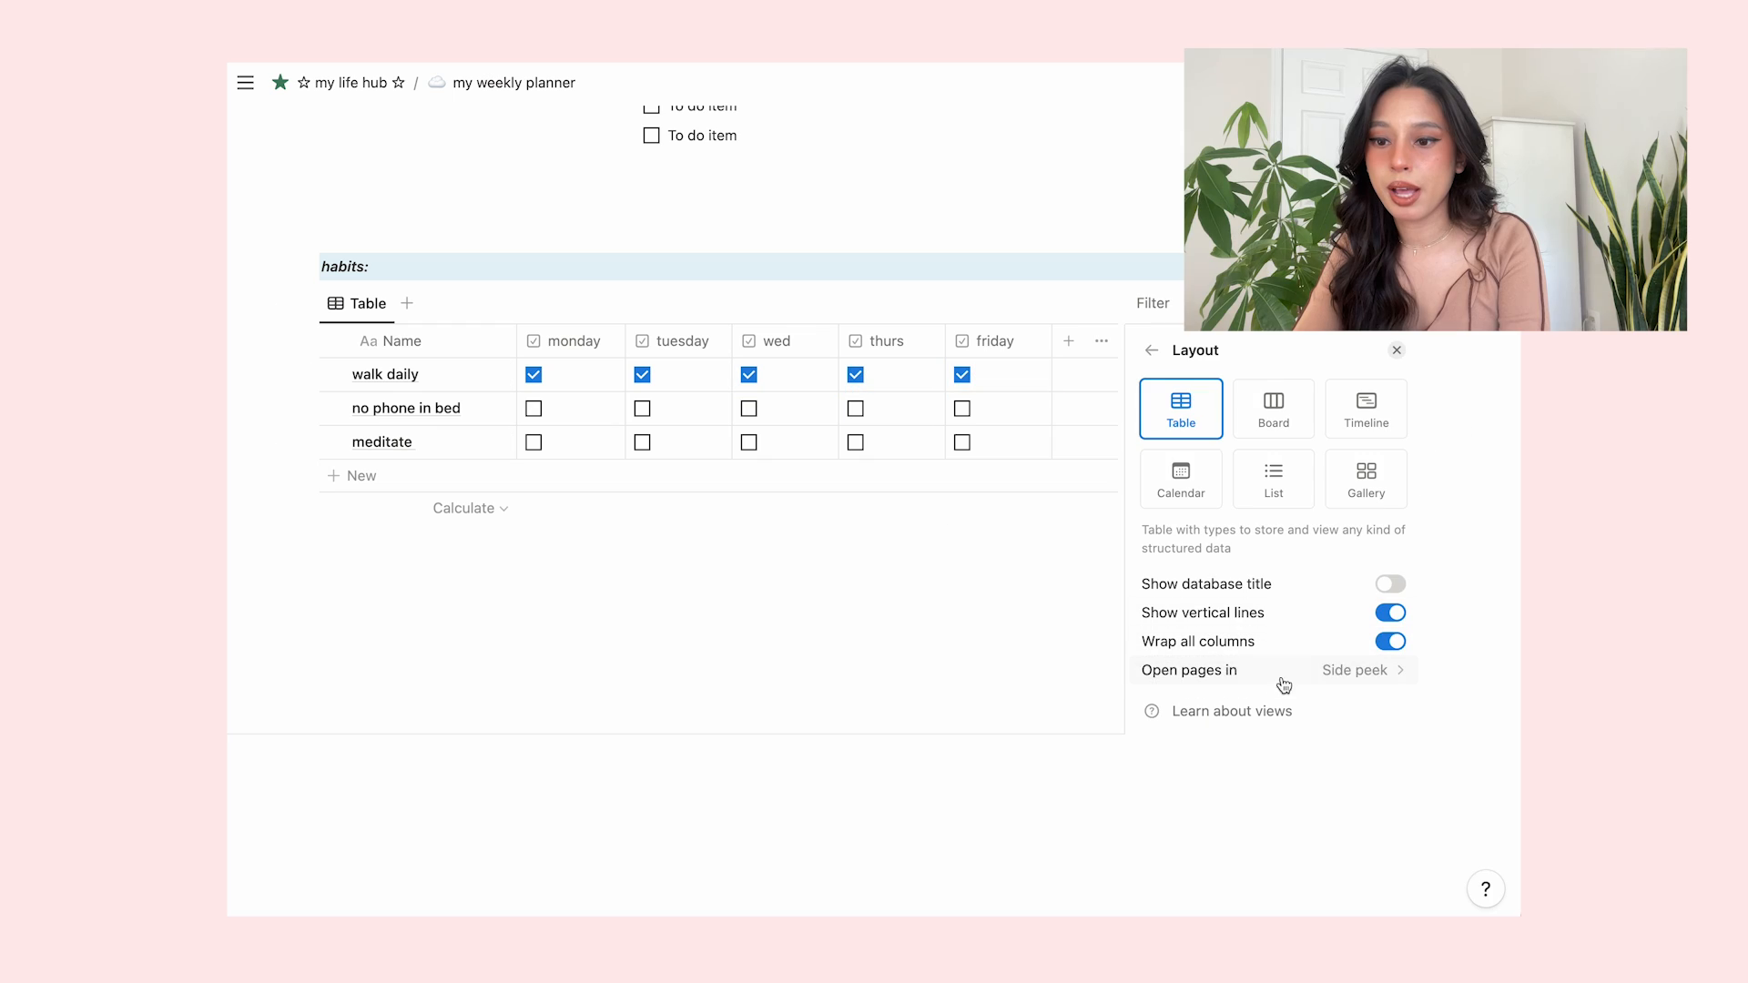
pyautogui.scroll(-1, 1266, 674)
pyautogui.click(1358, 593)
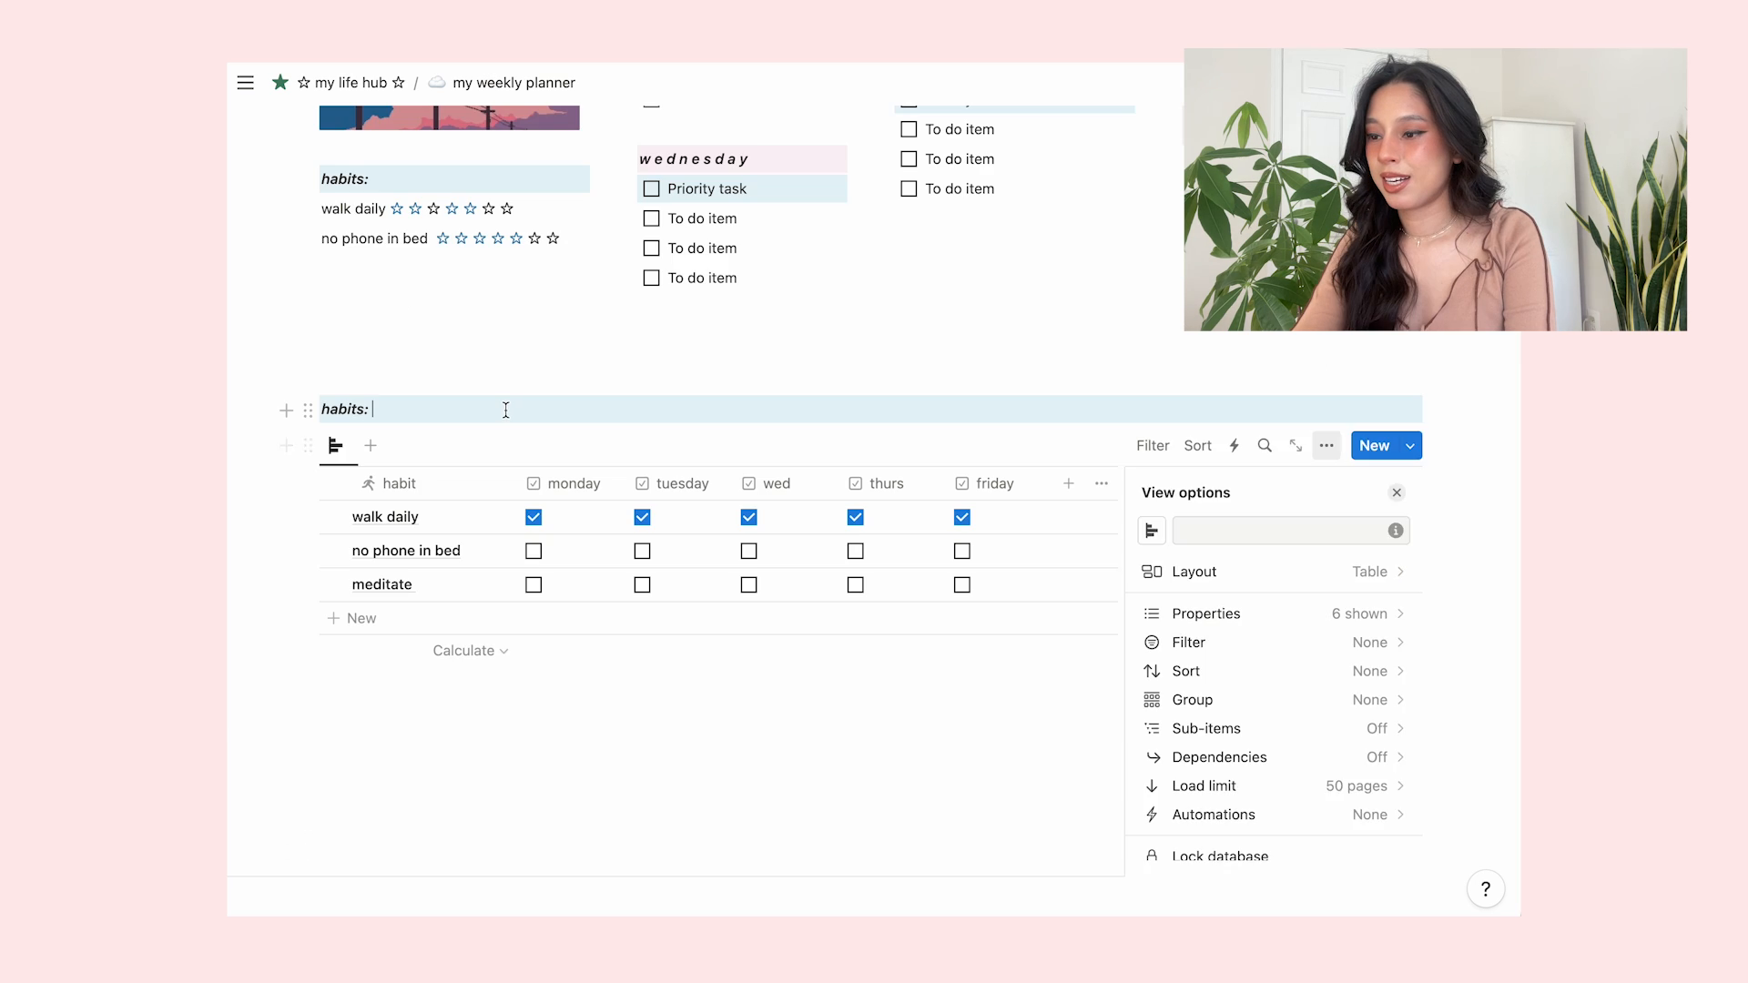
pyautogui.click(503, 406)
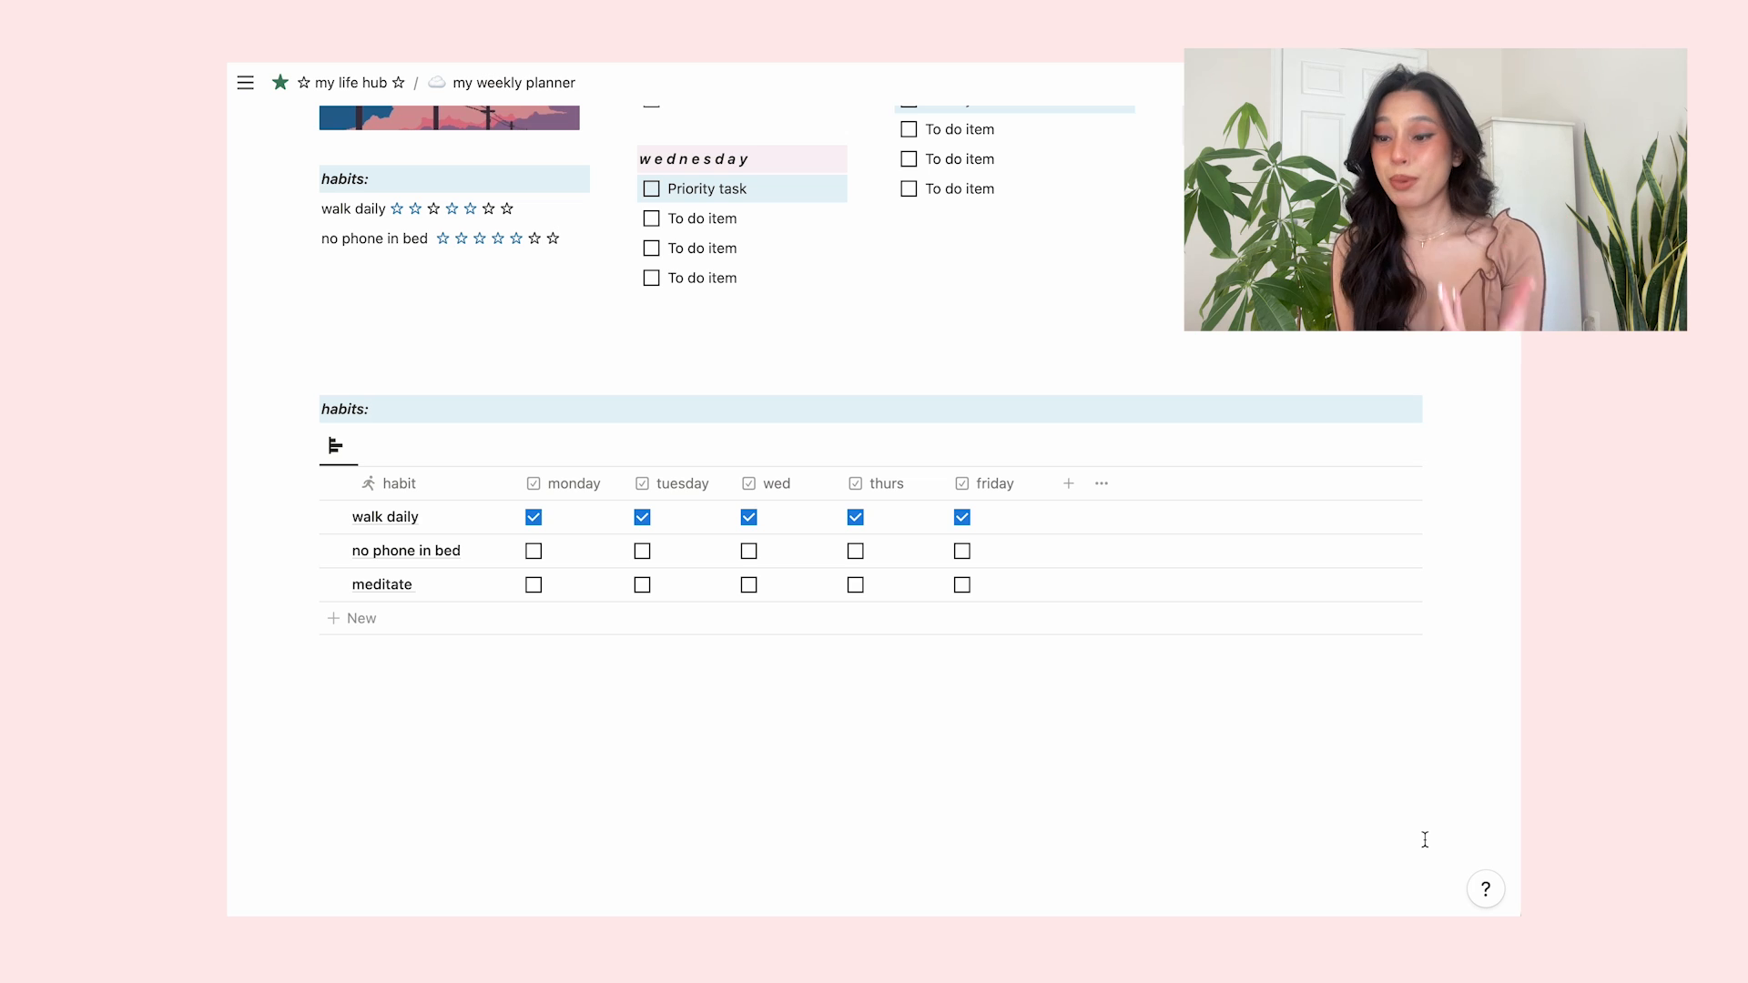
# - Delete the "habit trackers" line from the list of ideas further along the planner page
pyautogui.scroll(7, 1425, 839)
pyautogui.scroll(-5, 823, 843)
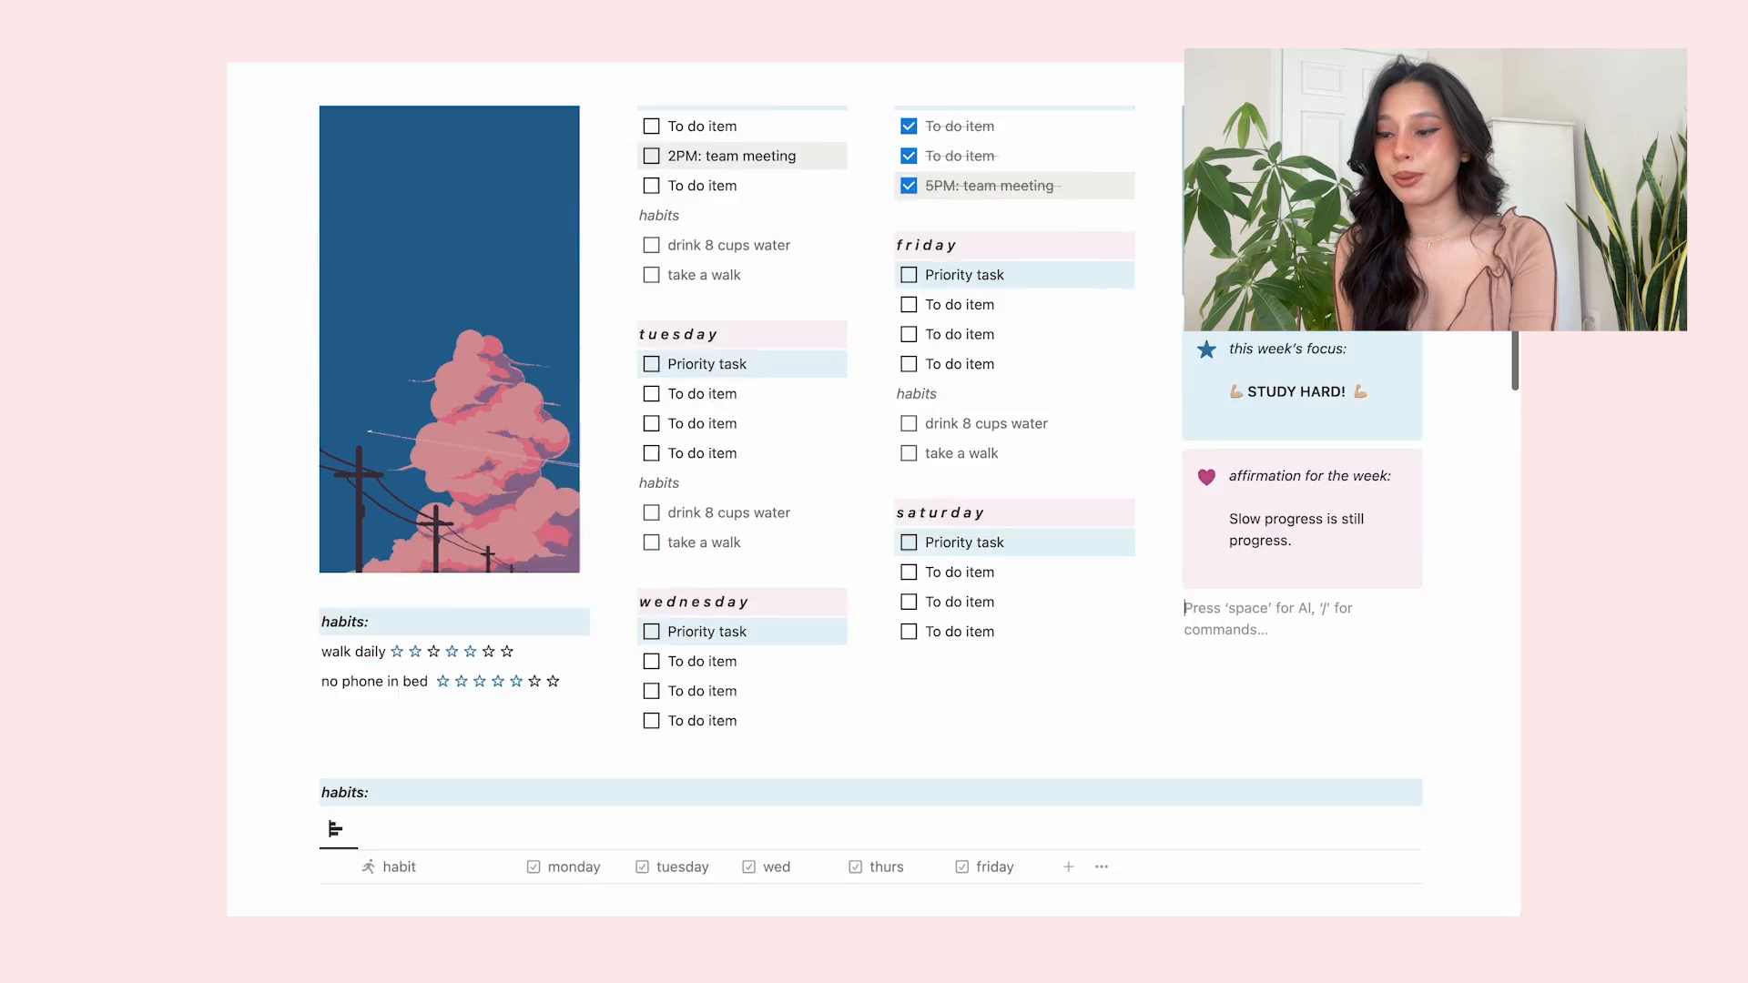
pyautogui.scroll(3, 576, 826)
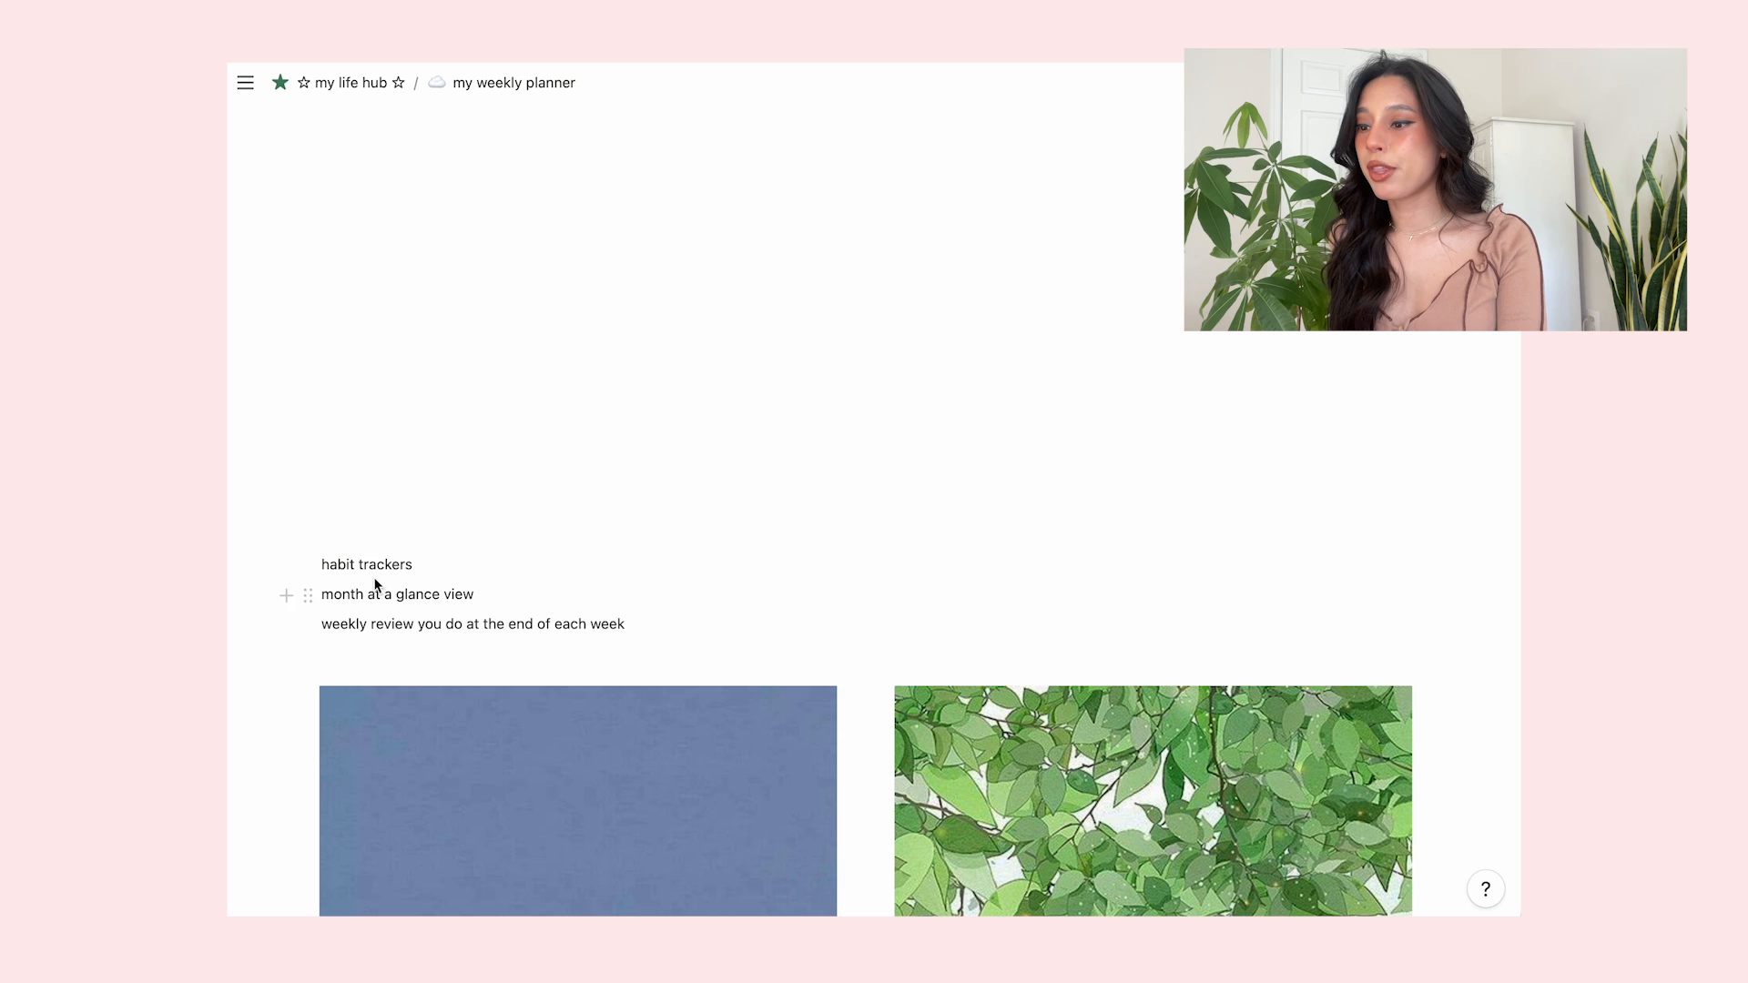
pyautogui.tripleClick(375, 574)
pyautogui.press('BackSpace')
# - Place a copy of the "habits:" heading below the habit table and retitle it "weekly review:"
pyautogui.scroll(-4, 504, 420)
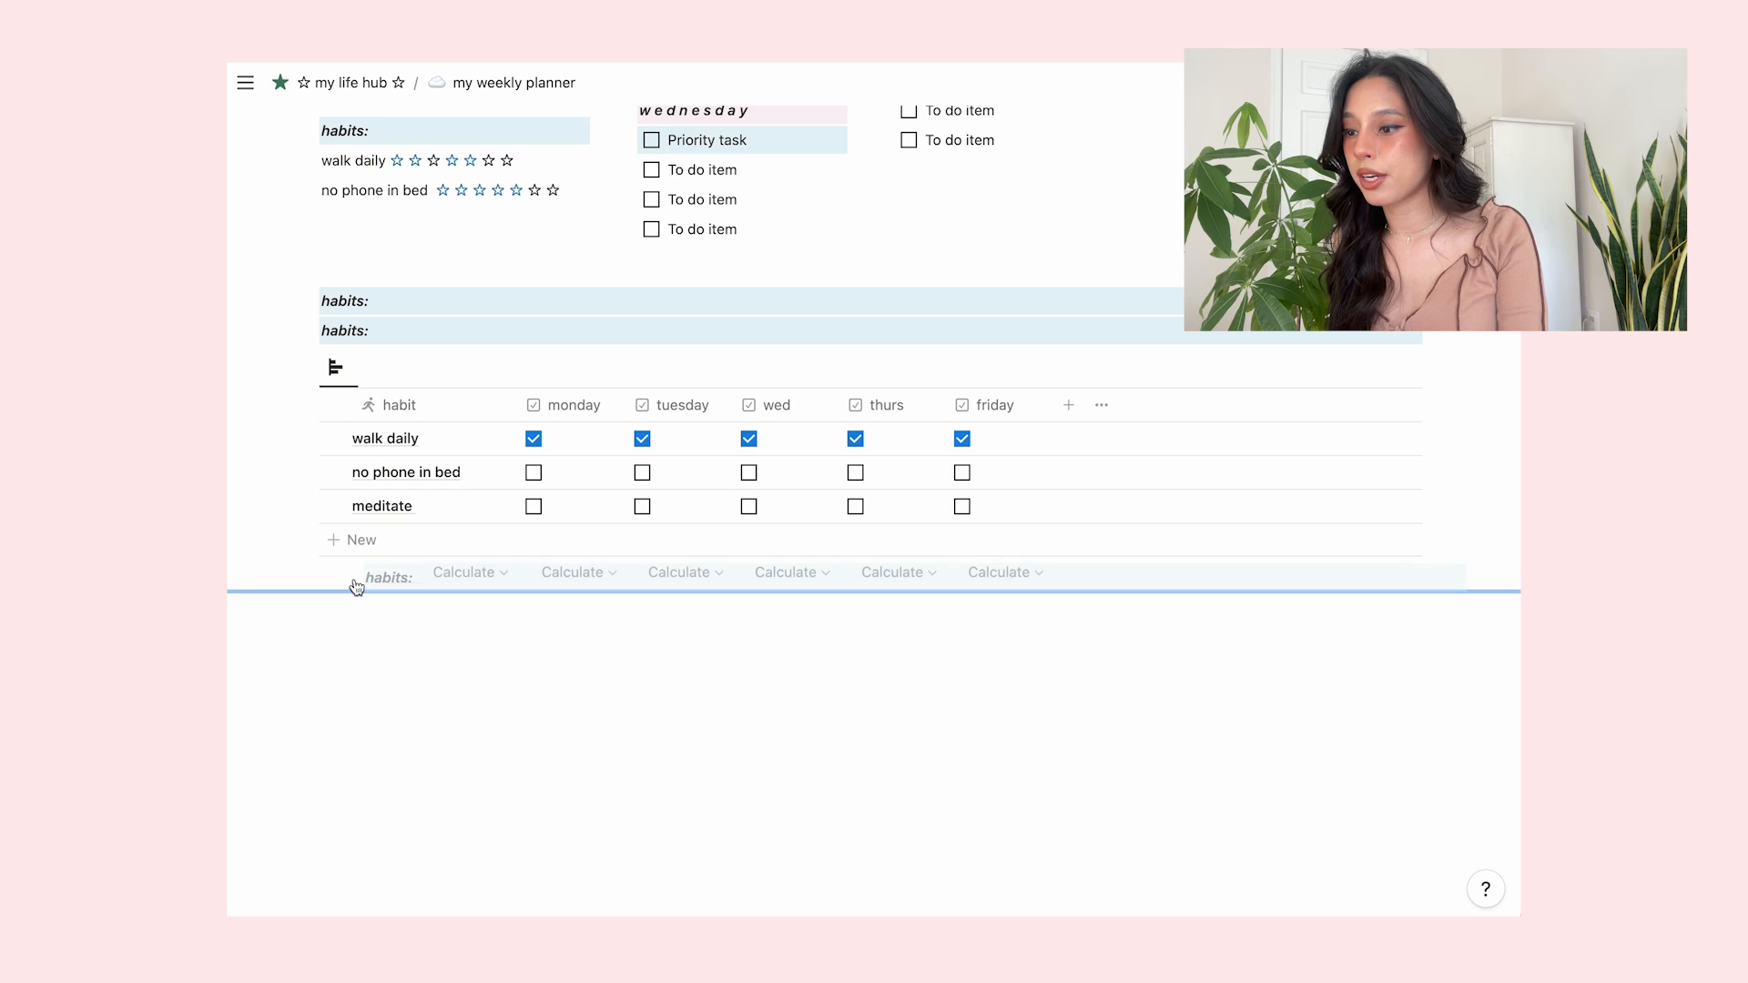
pyautogui.hotkey('ctrl', 'z')
pyautogui.doubleClick(345, 607)
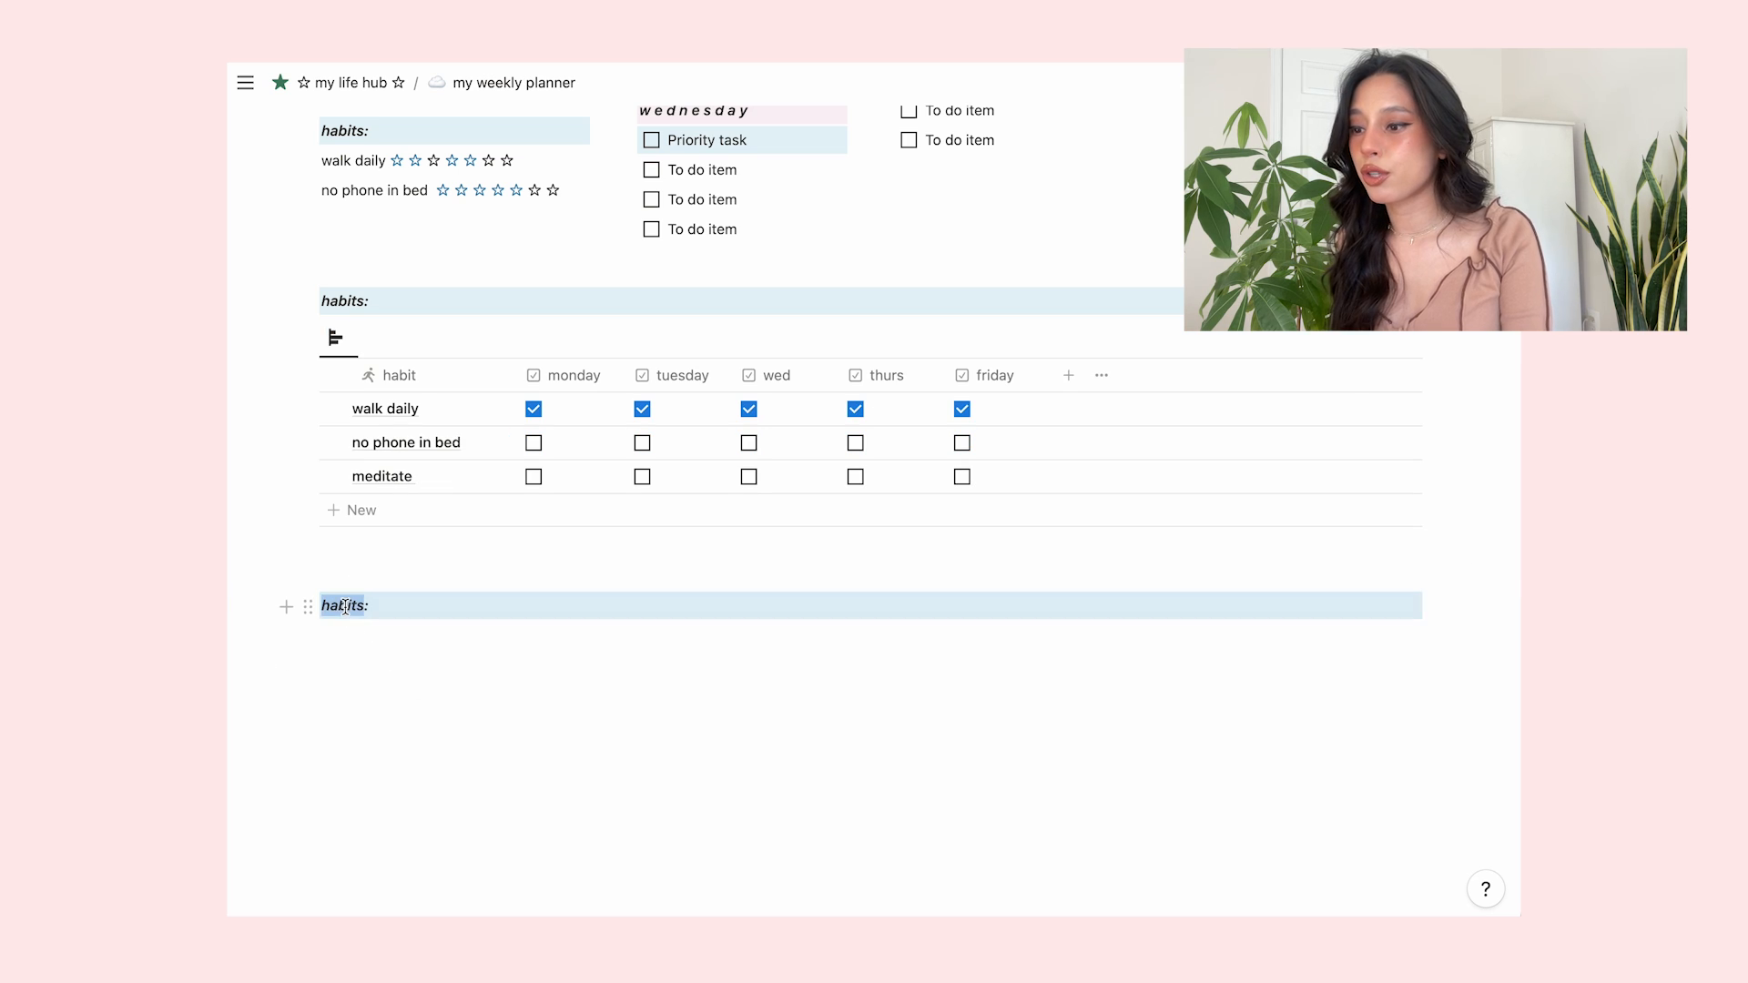
pyautogui.click(345, 607)
pyautogui.doubleClick(345, 607)
pyautogui.click(345, 606)
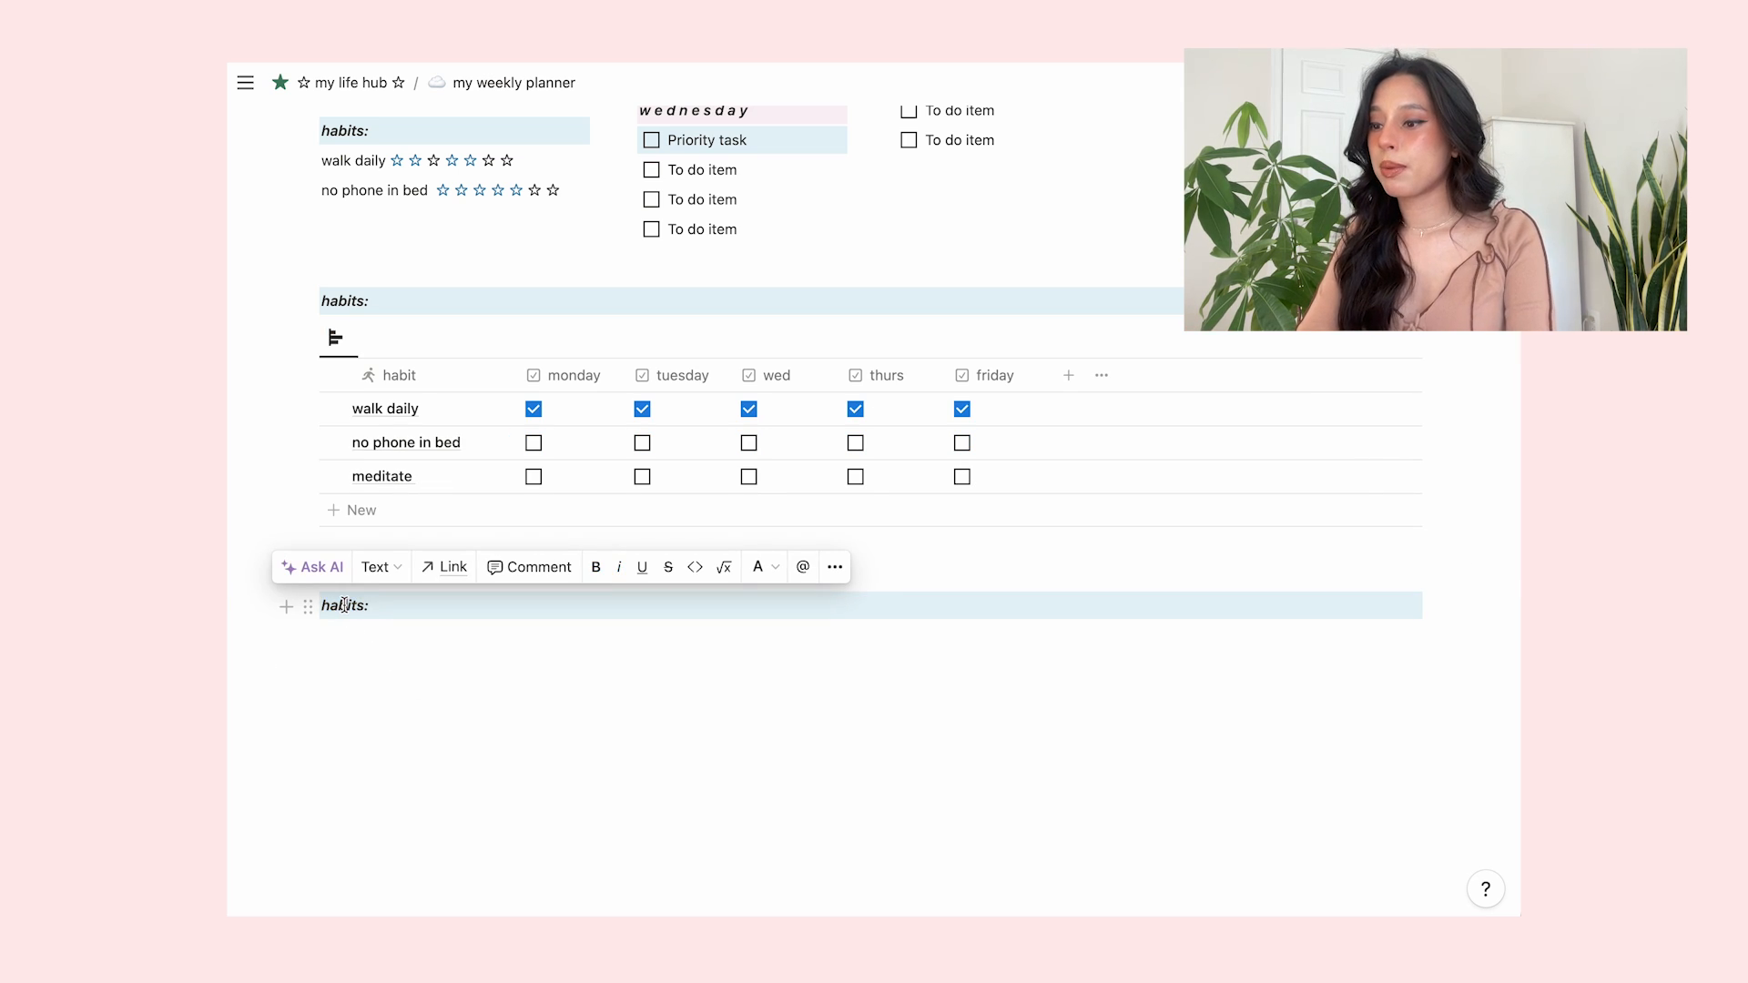
pyautogui.doubleClick(345, 607)
pyautogui.write('weekly review:')
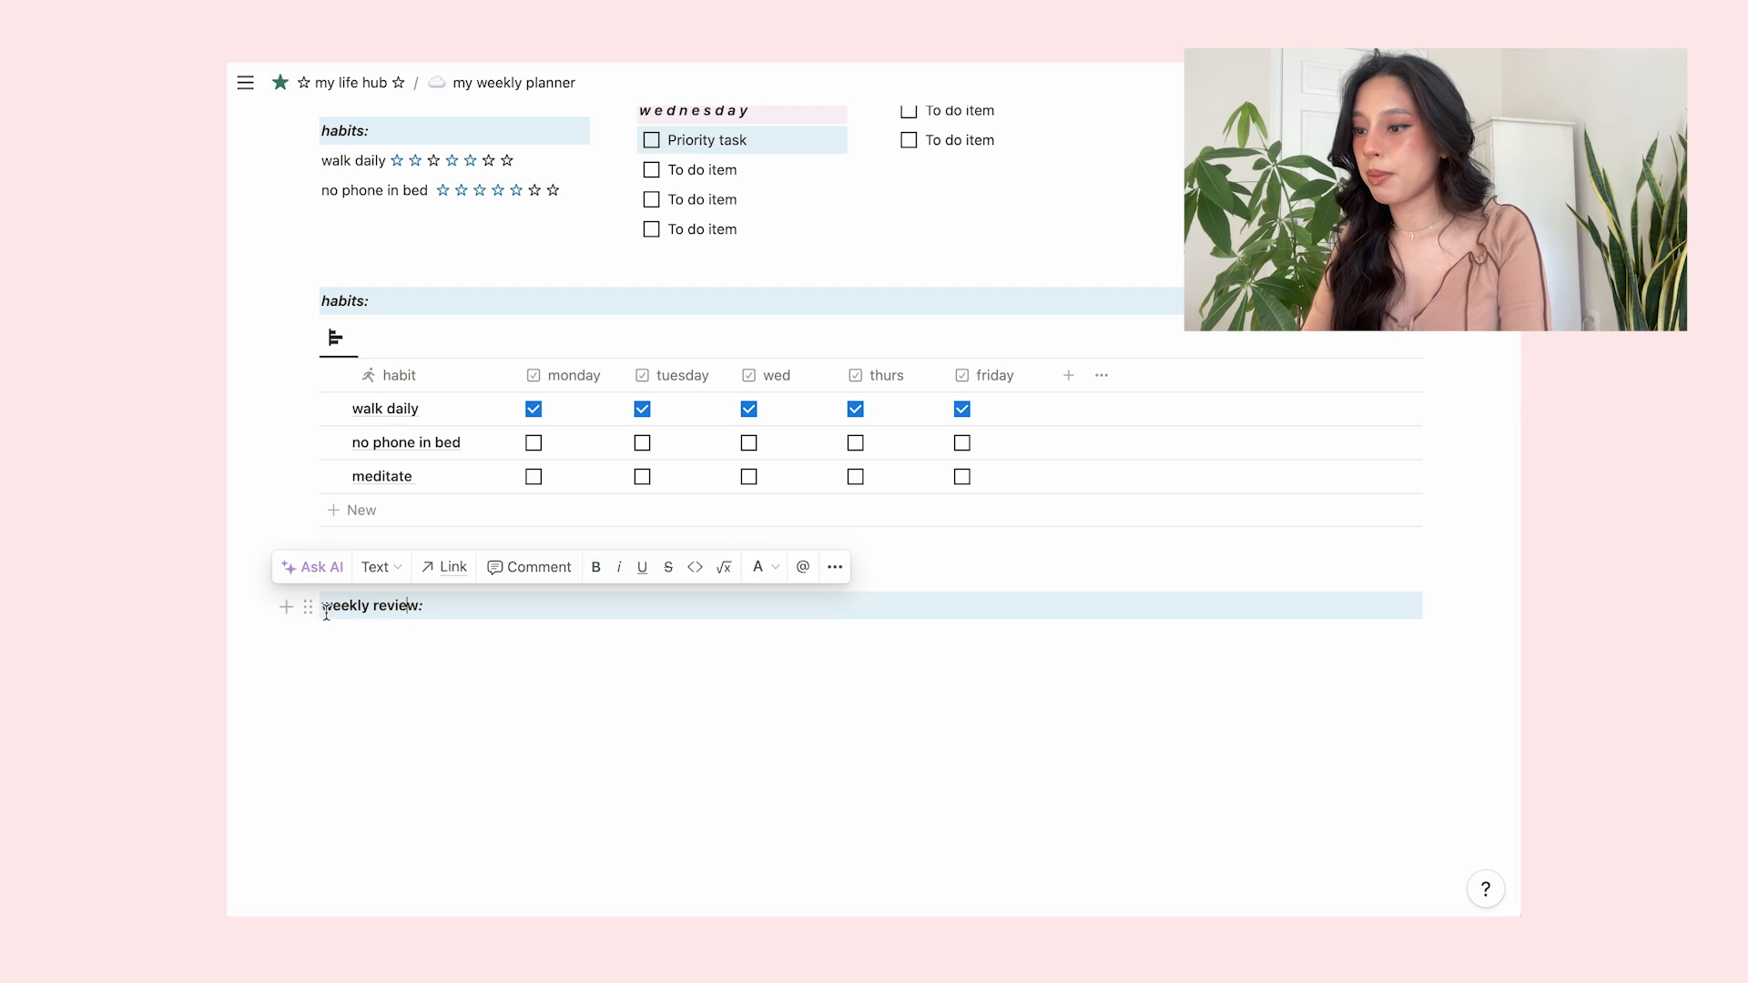
# - Turn the "weekly review:" heading below the habit table into a toggle and remove the colon from its title
pyautogui.click(309, 608)
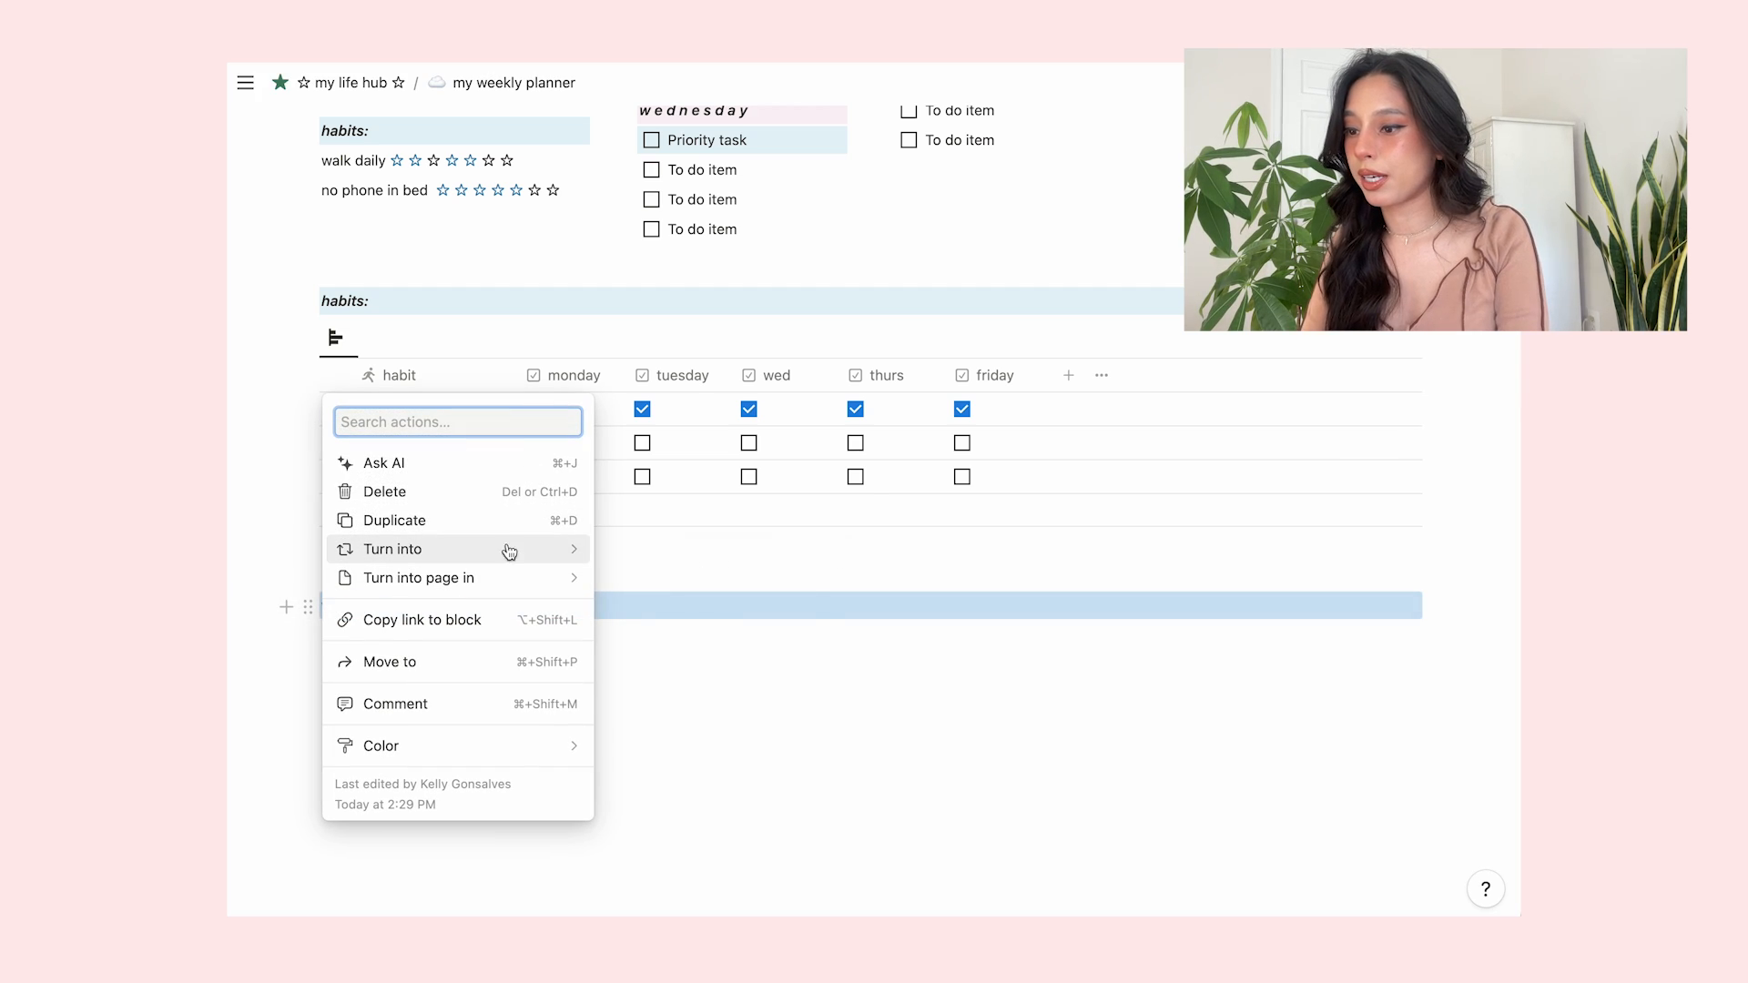
pyautogui.moveTo(507, 549)
pyautogui.click(701, 498)
pyautogui.click(489, 613)
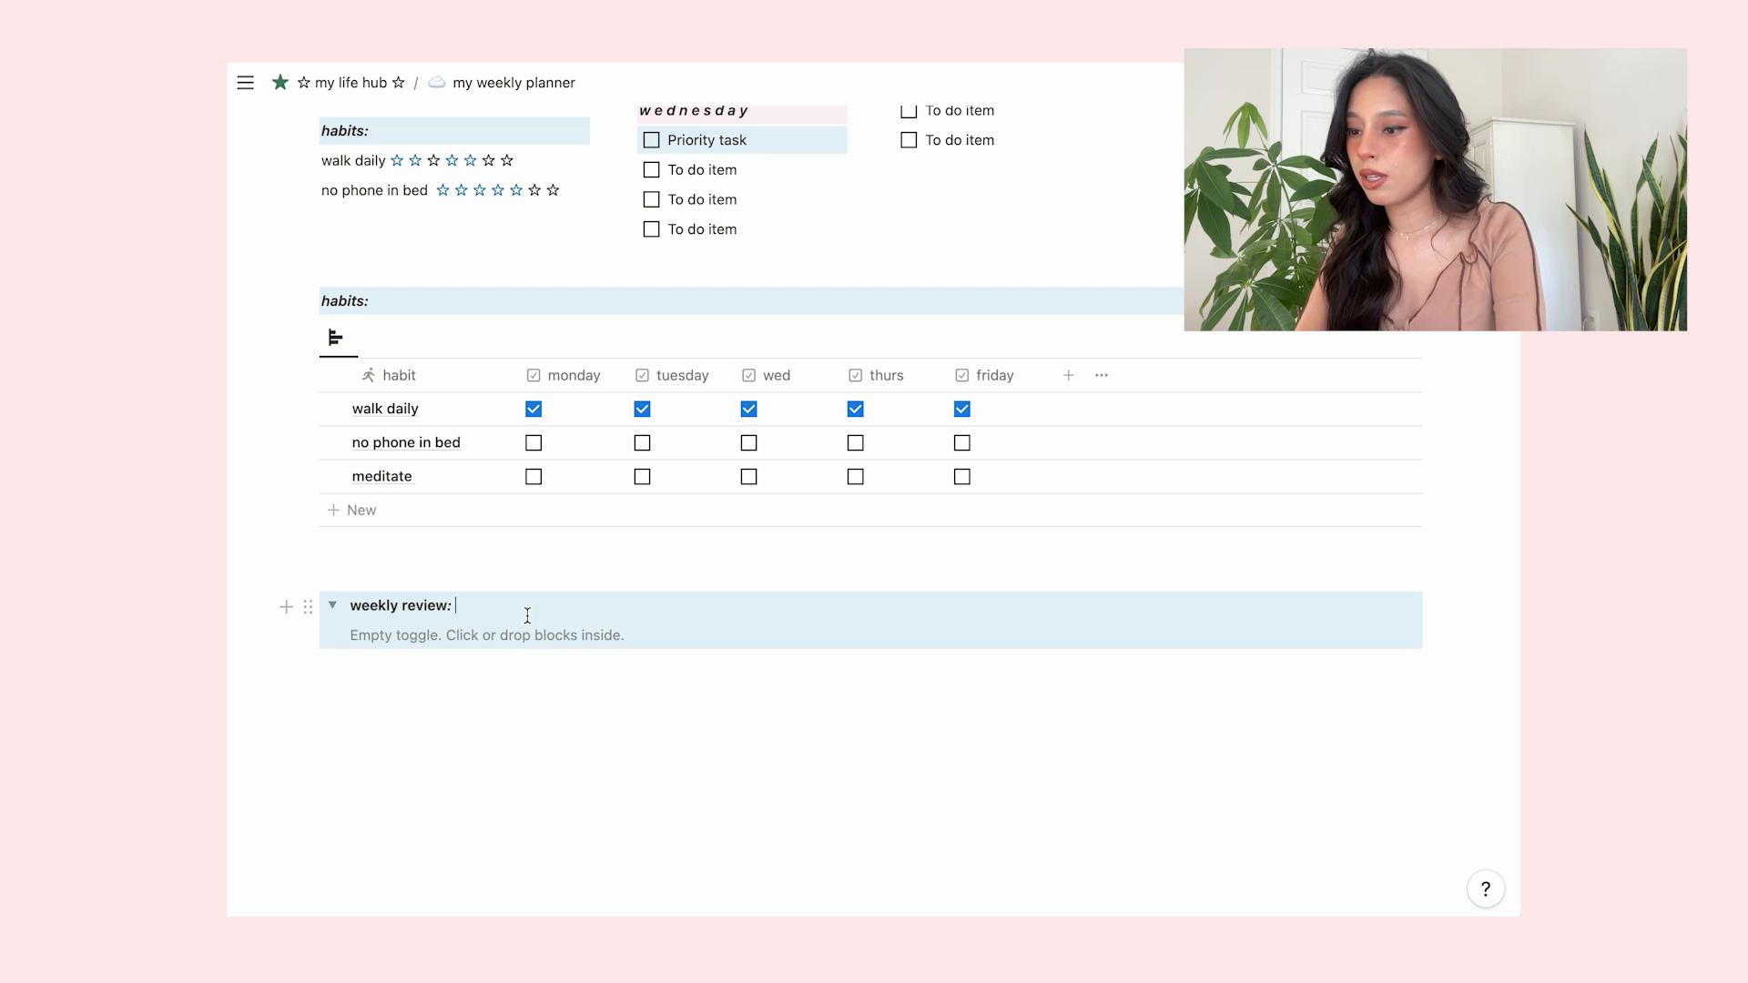
pyautogui.press('BackSpace')
pyautogui.press('Down')
# - Fill the weekly review toggle with "What was the highlight of the week?", "What could've gone better?", "Lessons:" 1-3 and "Takeaways & action items going forward:"
pyautogui.click(525, 634)
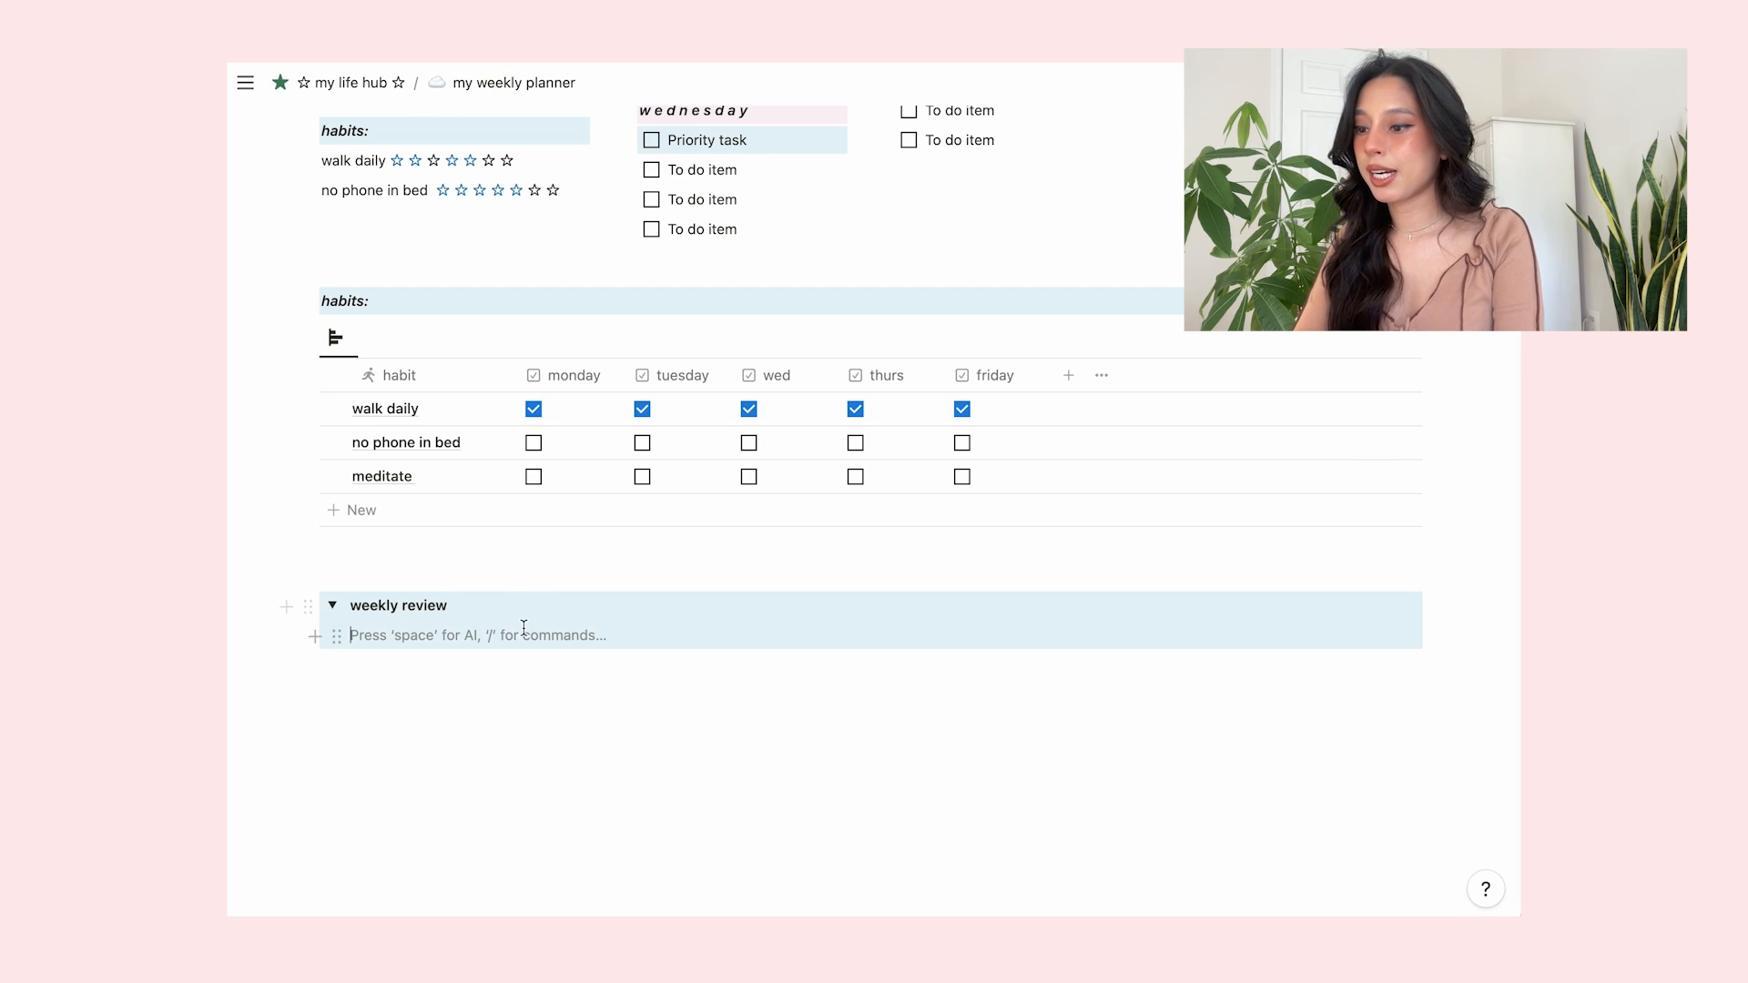
pyautogui.press('Return')
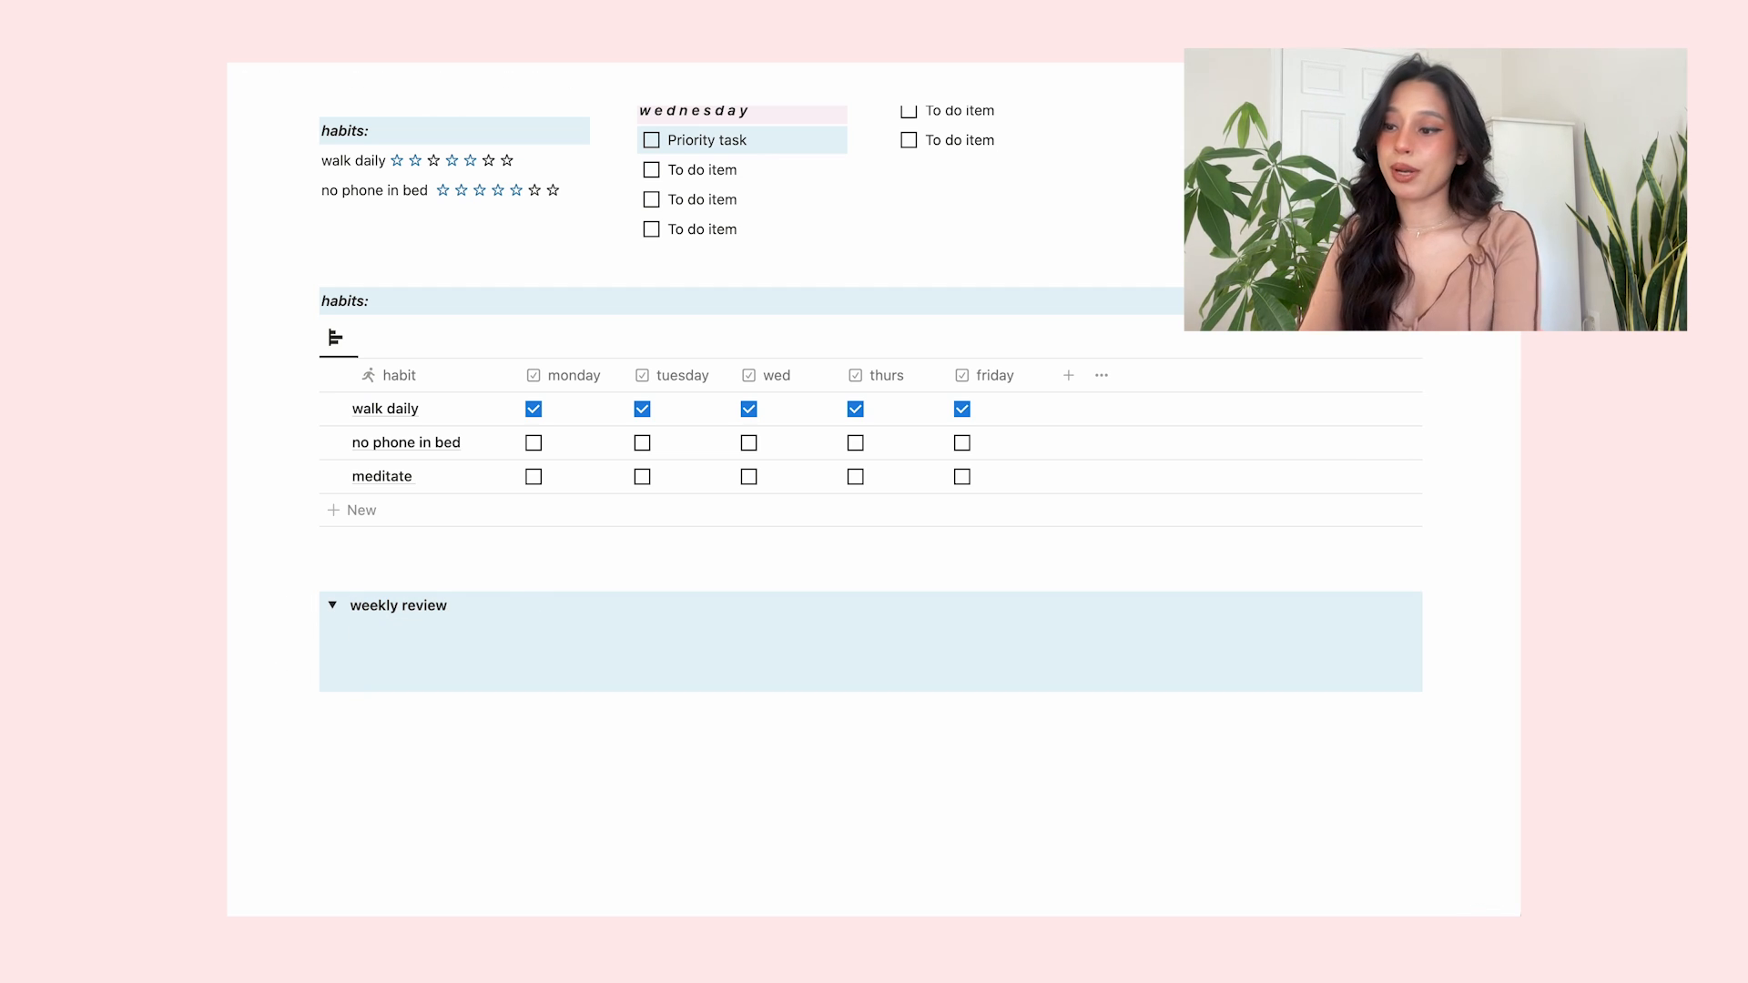
pyautogui.press('Return')
pyautogui.press('Return')
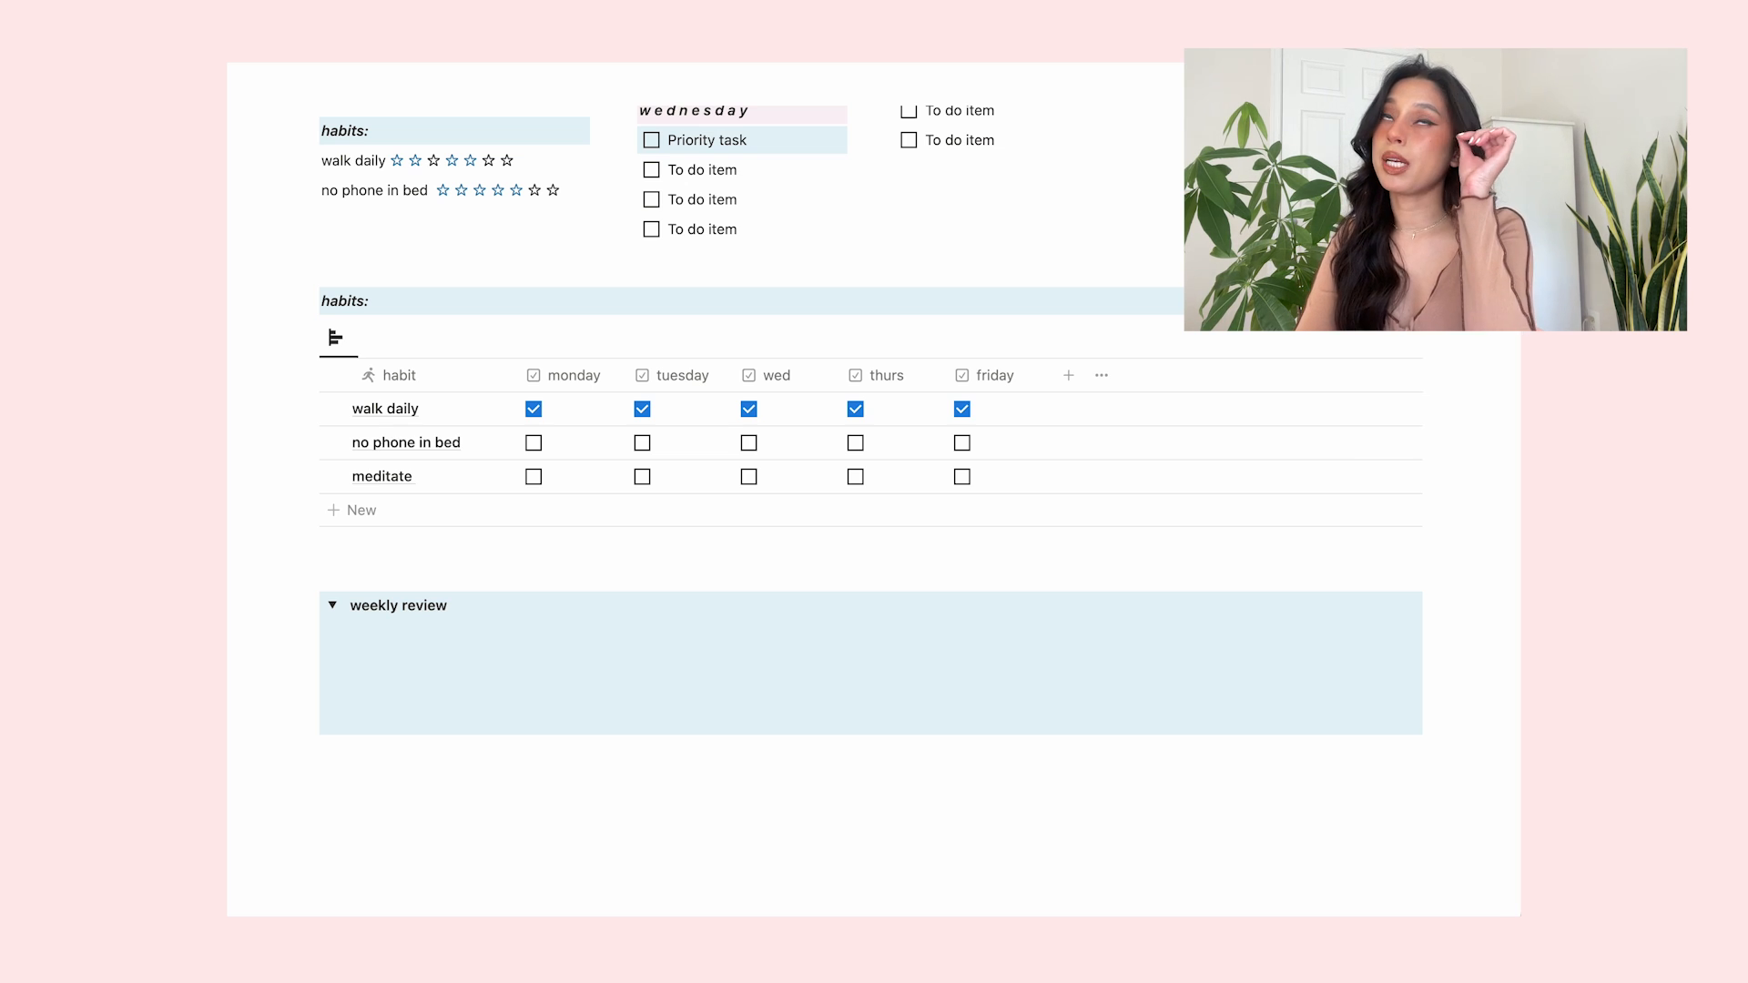
# - Add the placeholder line "Answer goes here" beneath the question about the highlight of the week
pyautogui.click(618, 504)
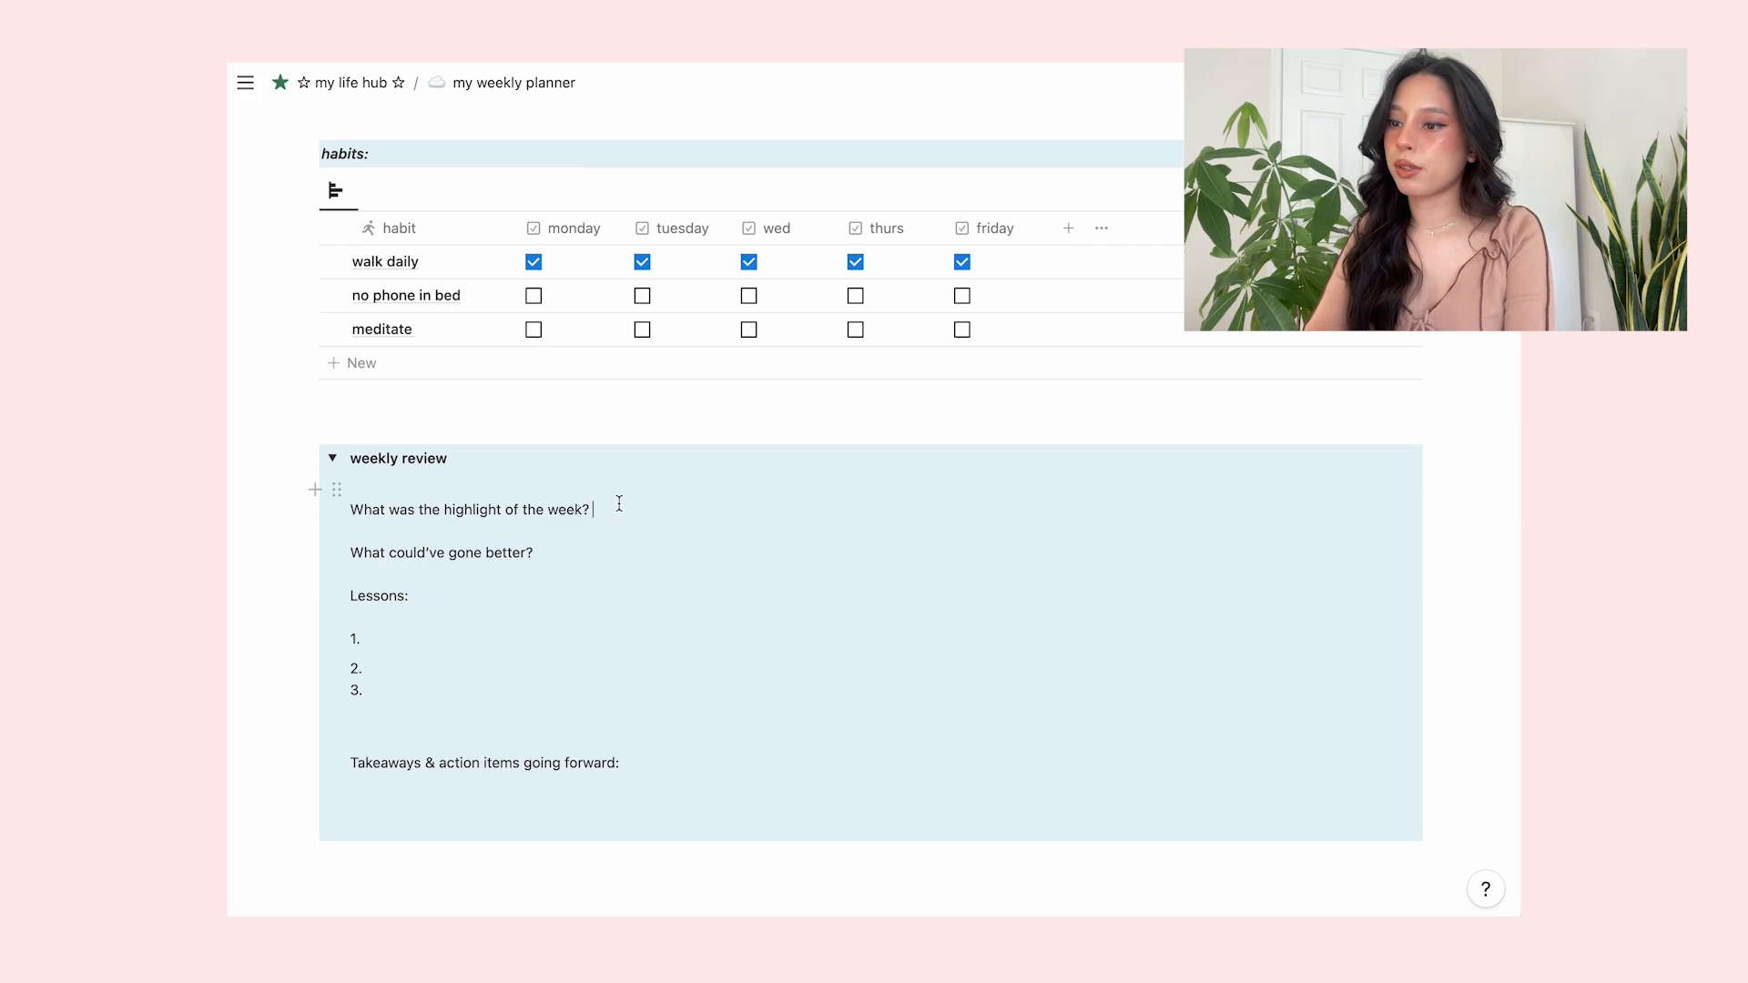
pyautogui.hotkey('shift', 'Return')
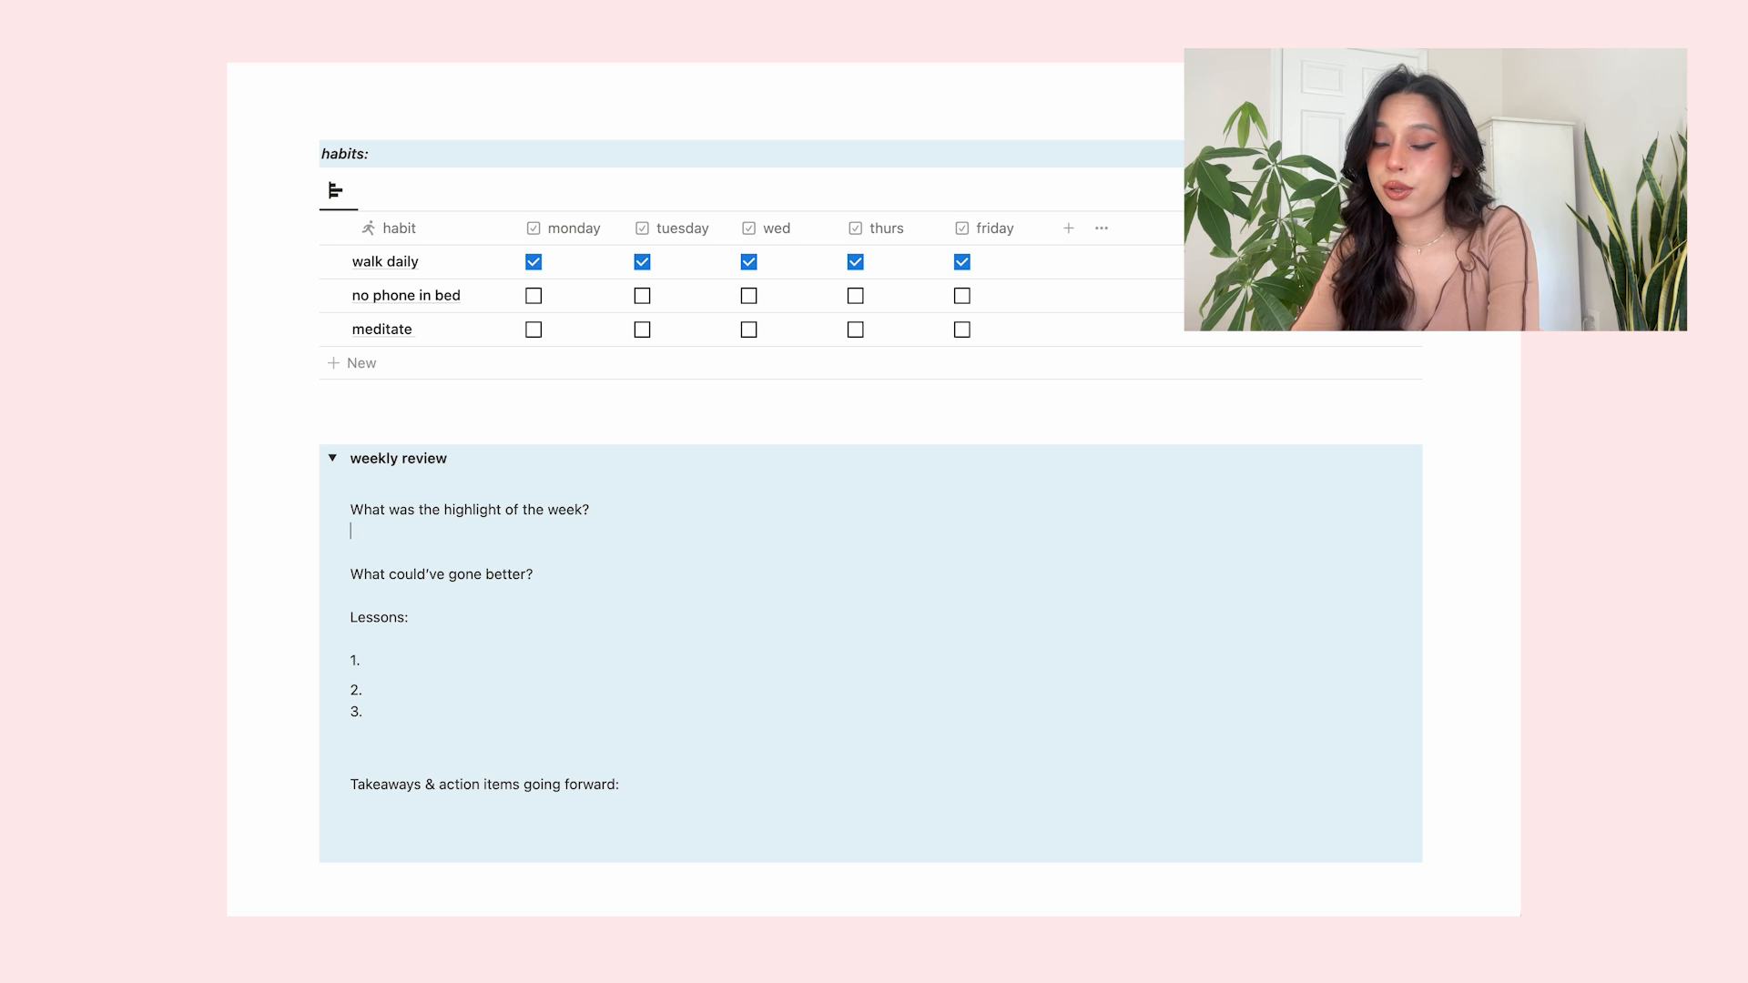
pyautogui.write('Answer goes h')
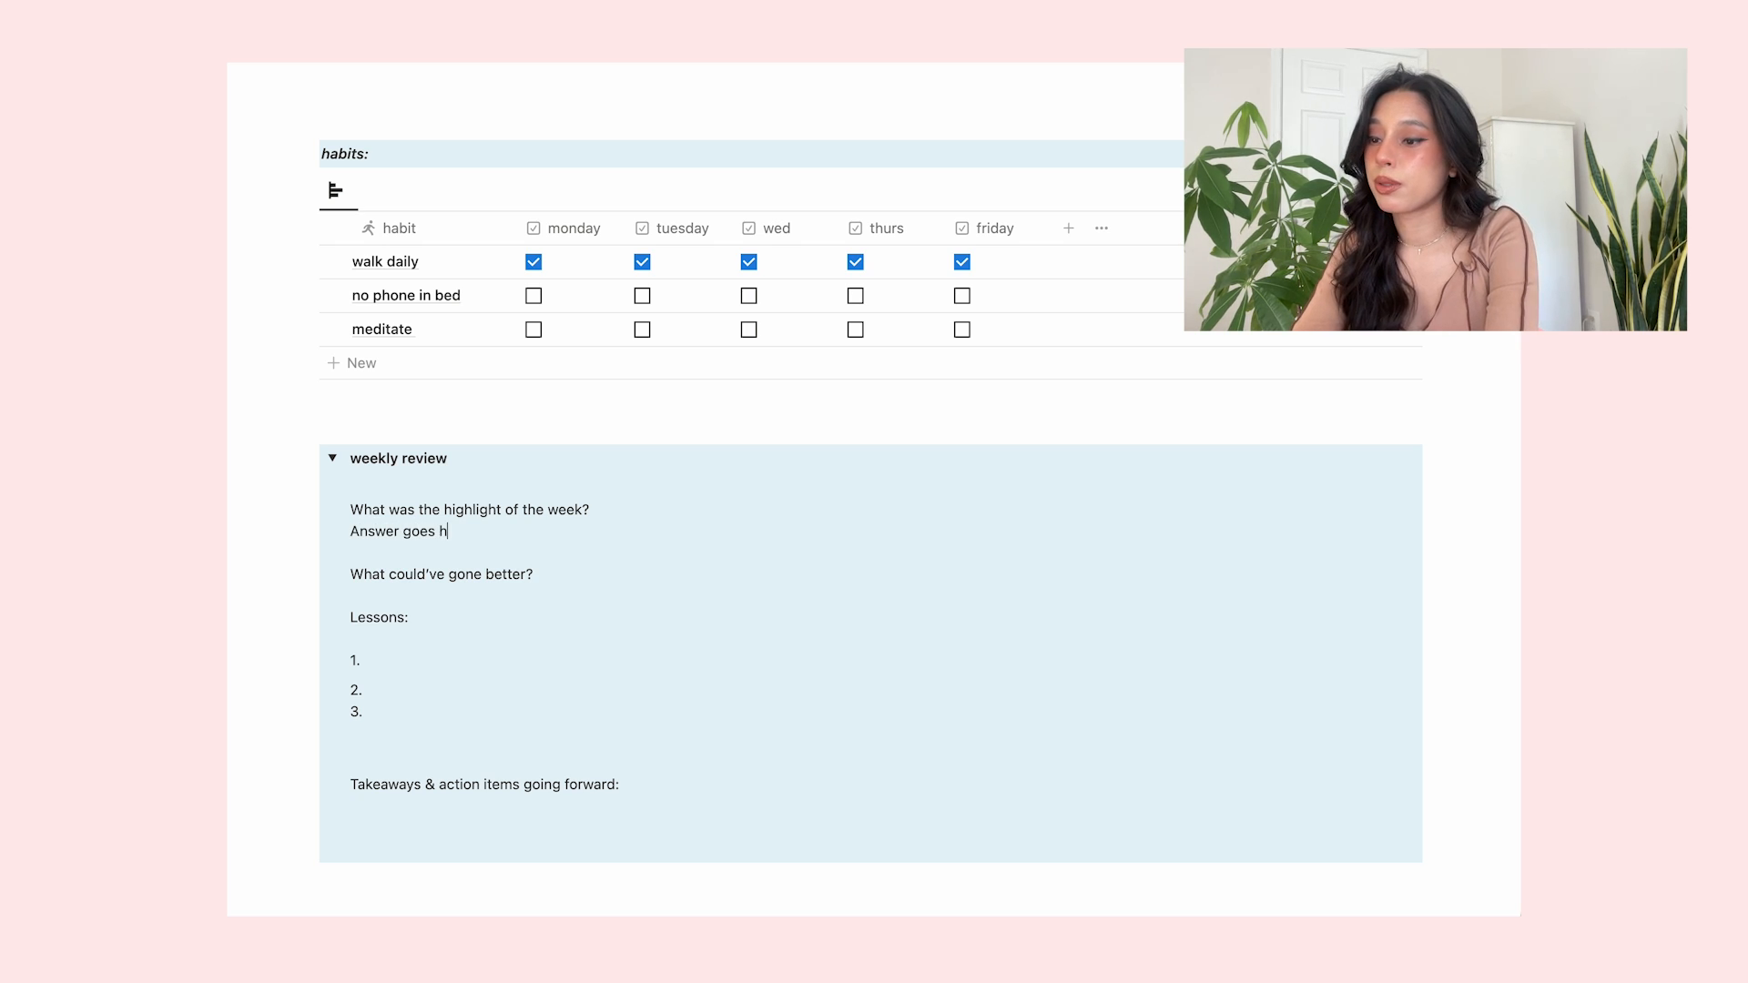
pyautogui.write('ere')
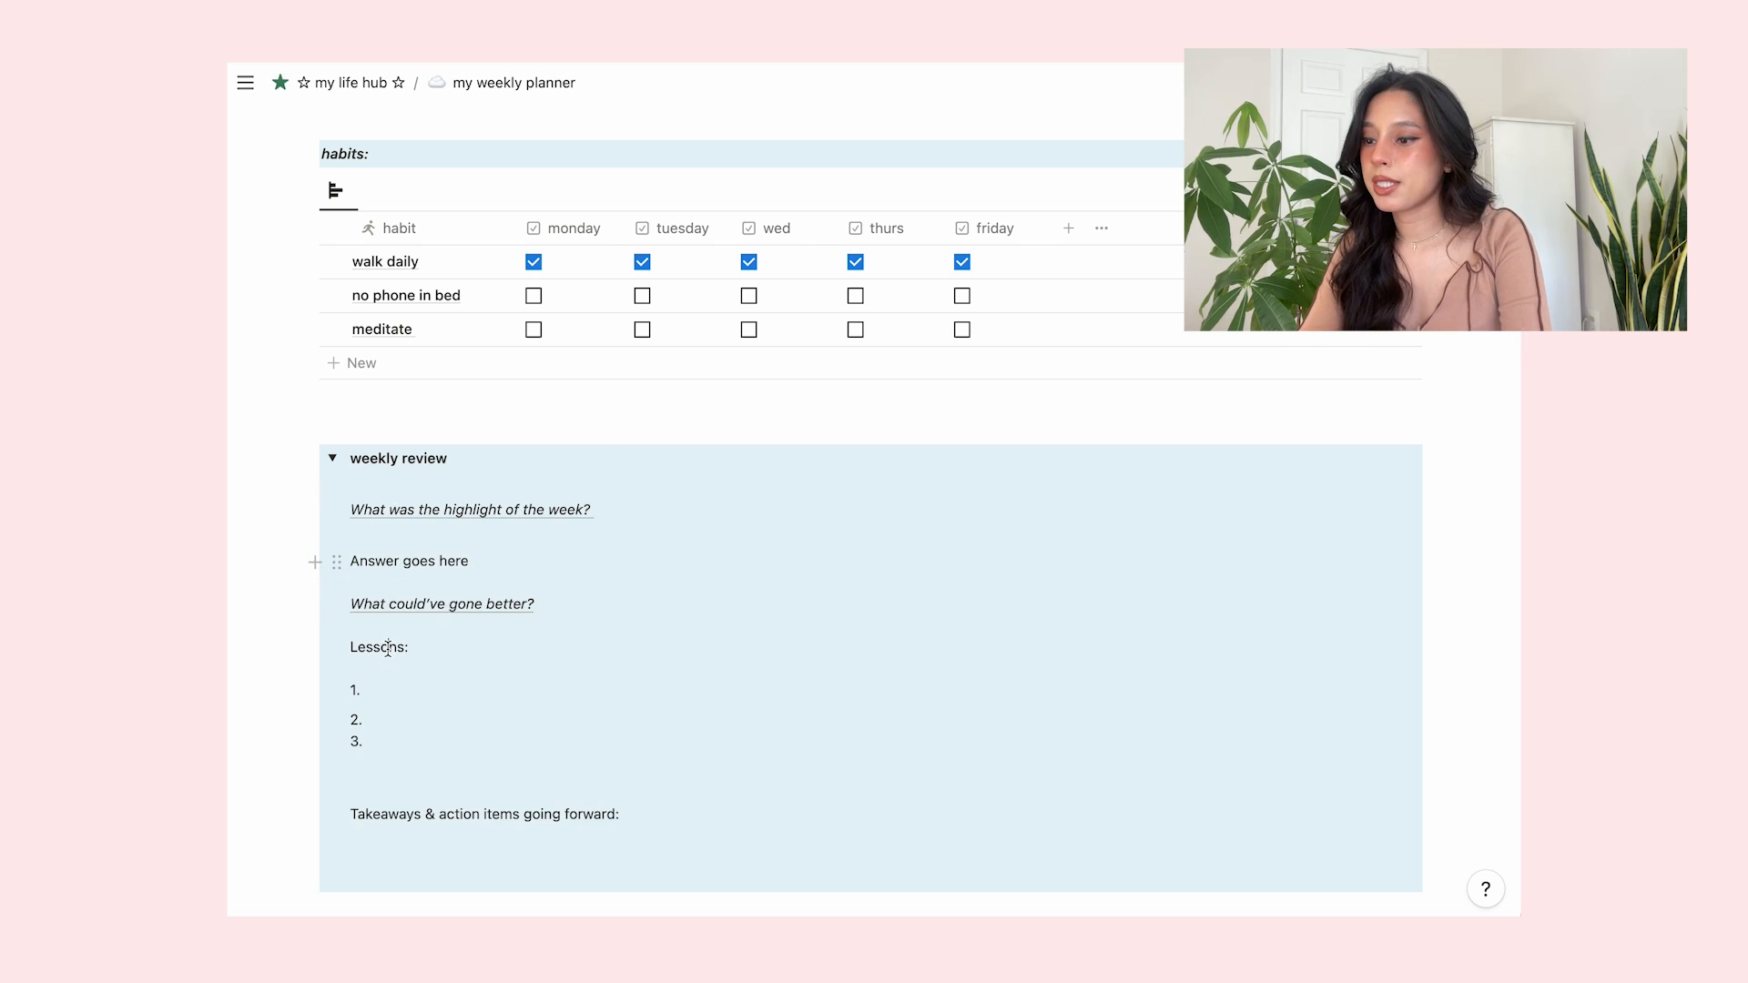
# - Italicize and underline the prompts "Lessons:" and "Takeaways & action items going forward:" in the weekly review
pyautogui.tripleClick(389, 648)
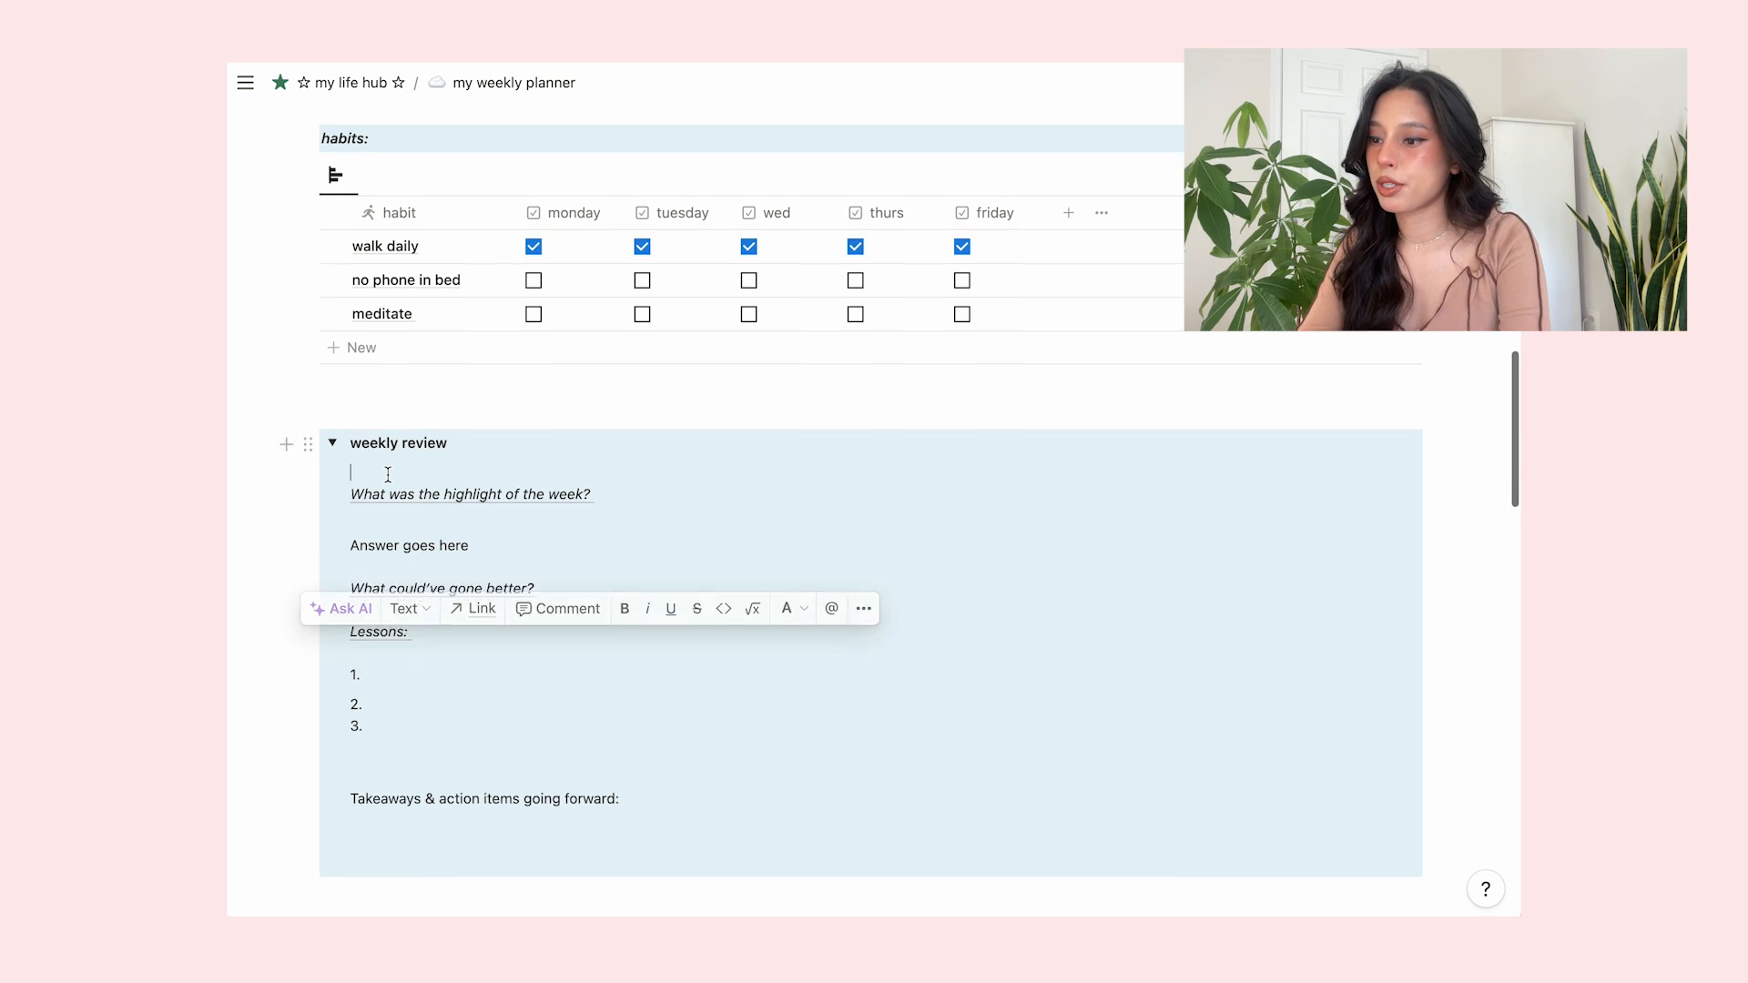
pyautogui.scroll(-1, 387, 472)
pyautogui.tripleClick(392, 733)
pyautogui.hotkey('ctrl', 'i')
pyautogui.hotkey('ctrl', 'u')
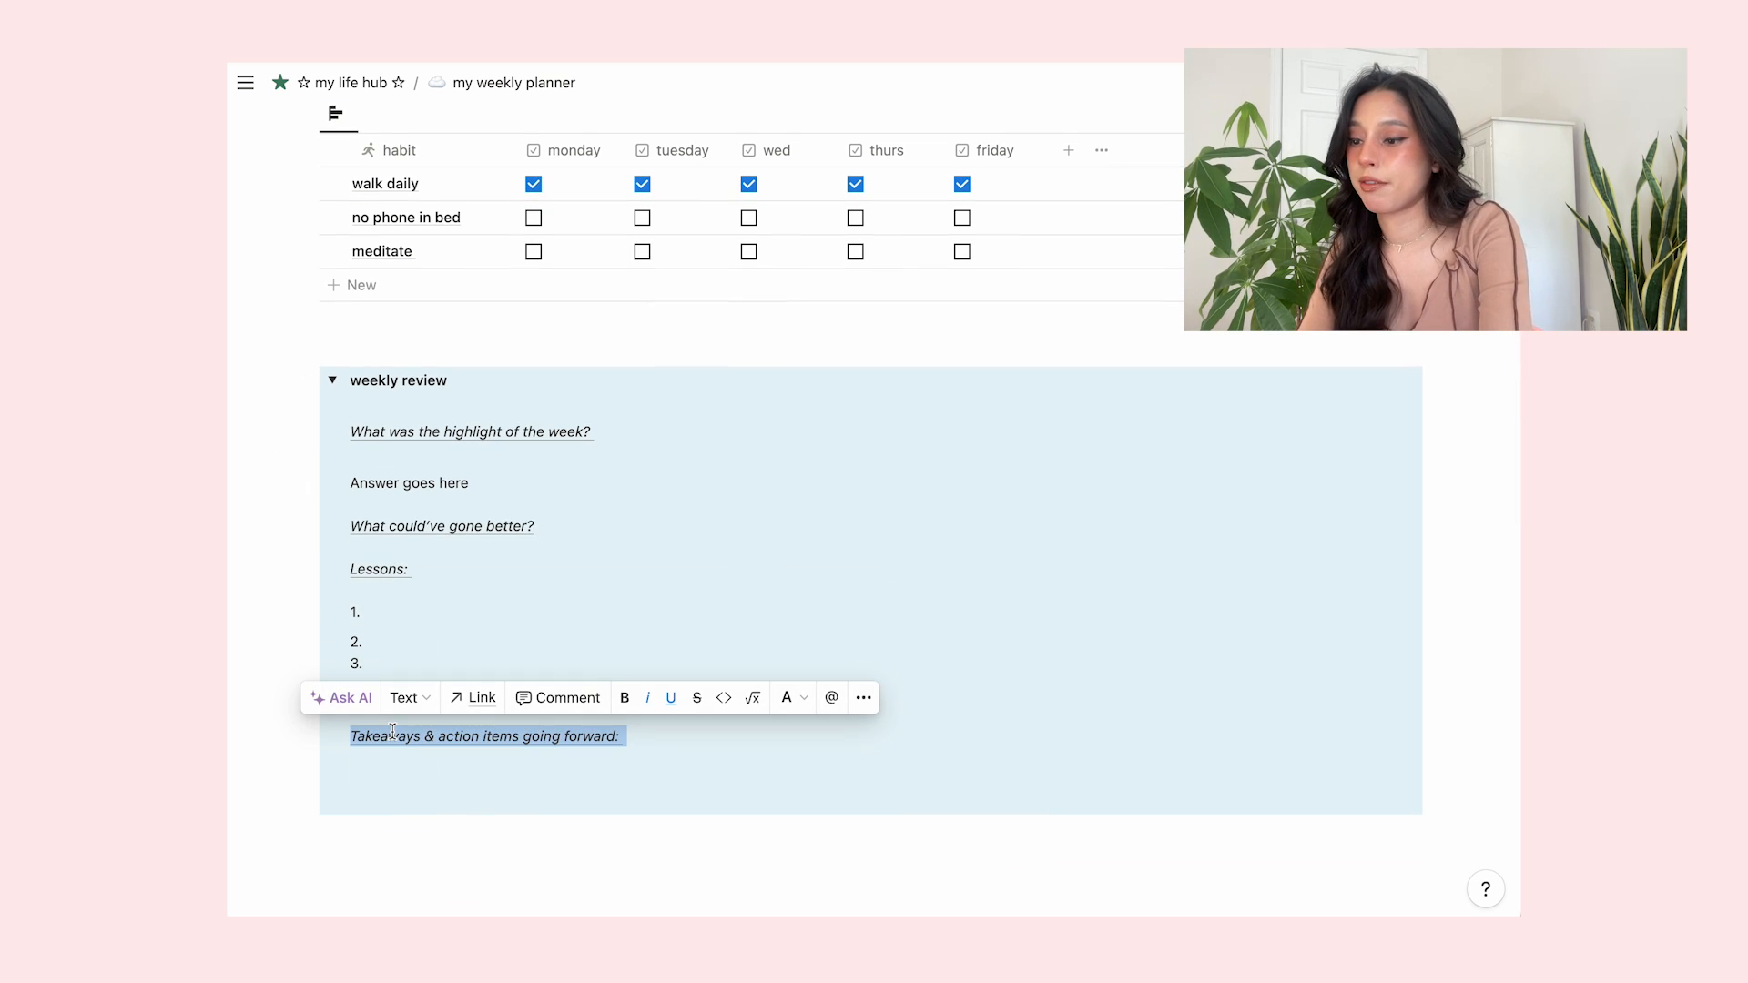
# - Test opening and closing the "weekly review" toggle and leave it collapsed
pyautogui.click(449, 481)
pyautogui.click(332, 380)
pyautogui.click(332, 381)
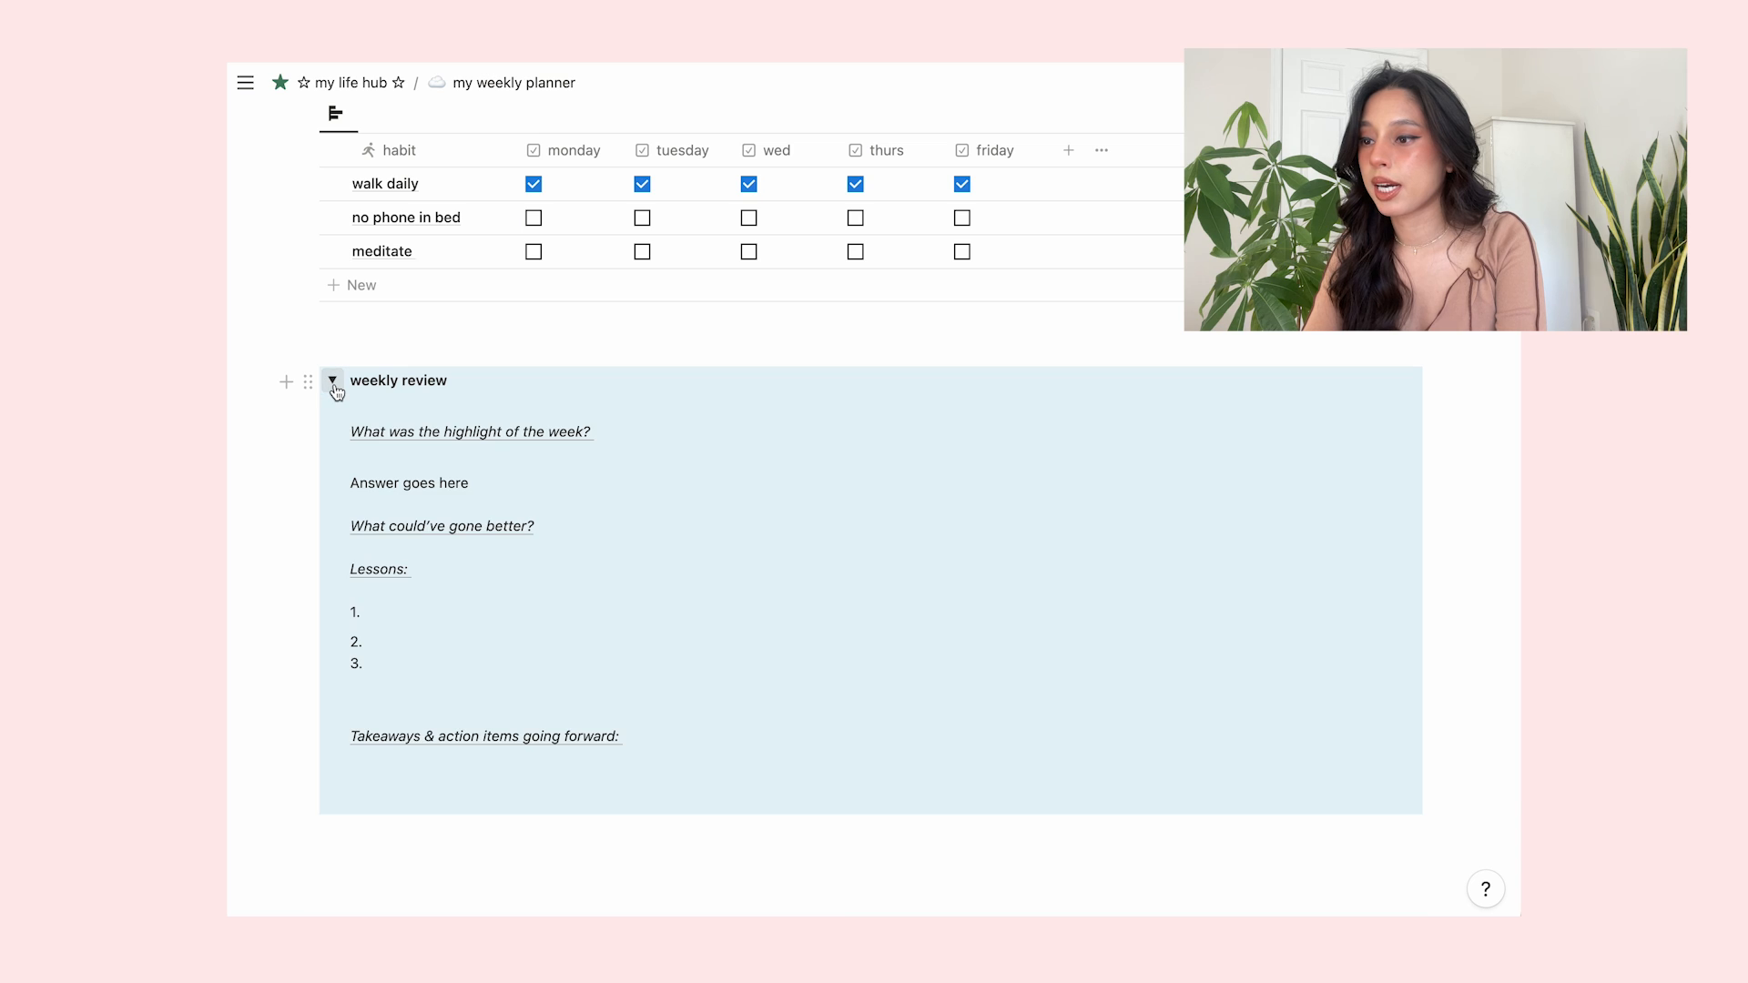
pyautogui.click(333, 382)
pyautogui.click(332, 381)
pyautogui.click(332, 380)
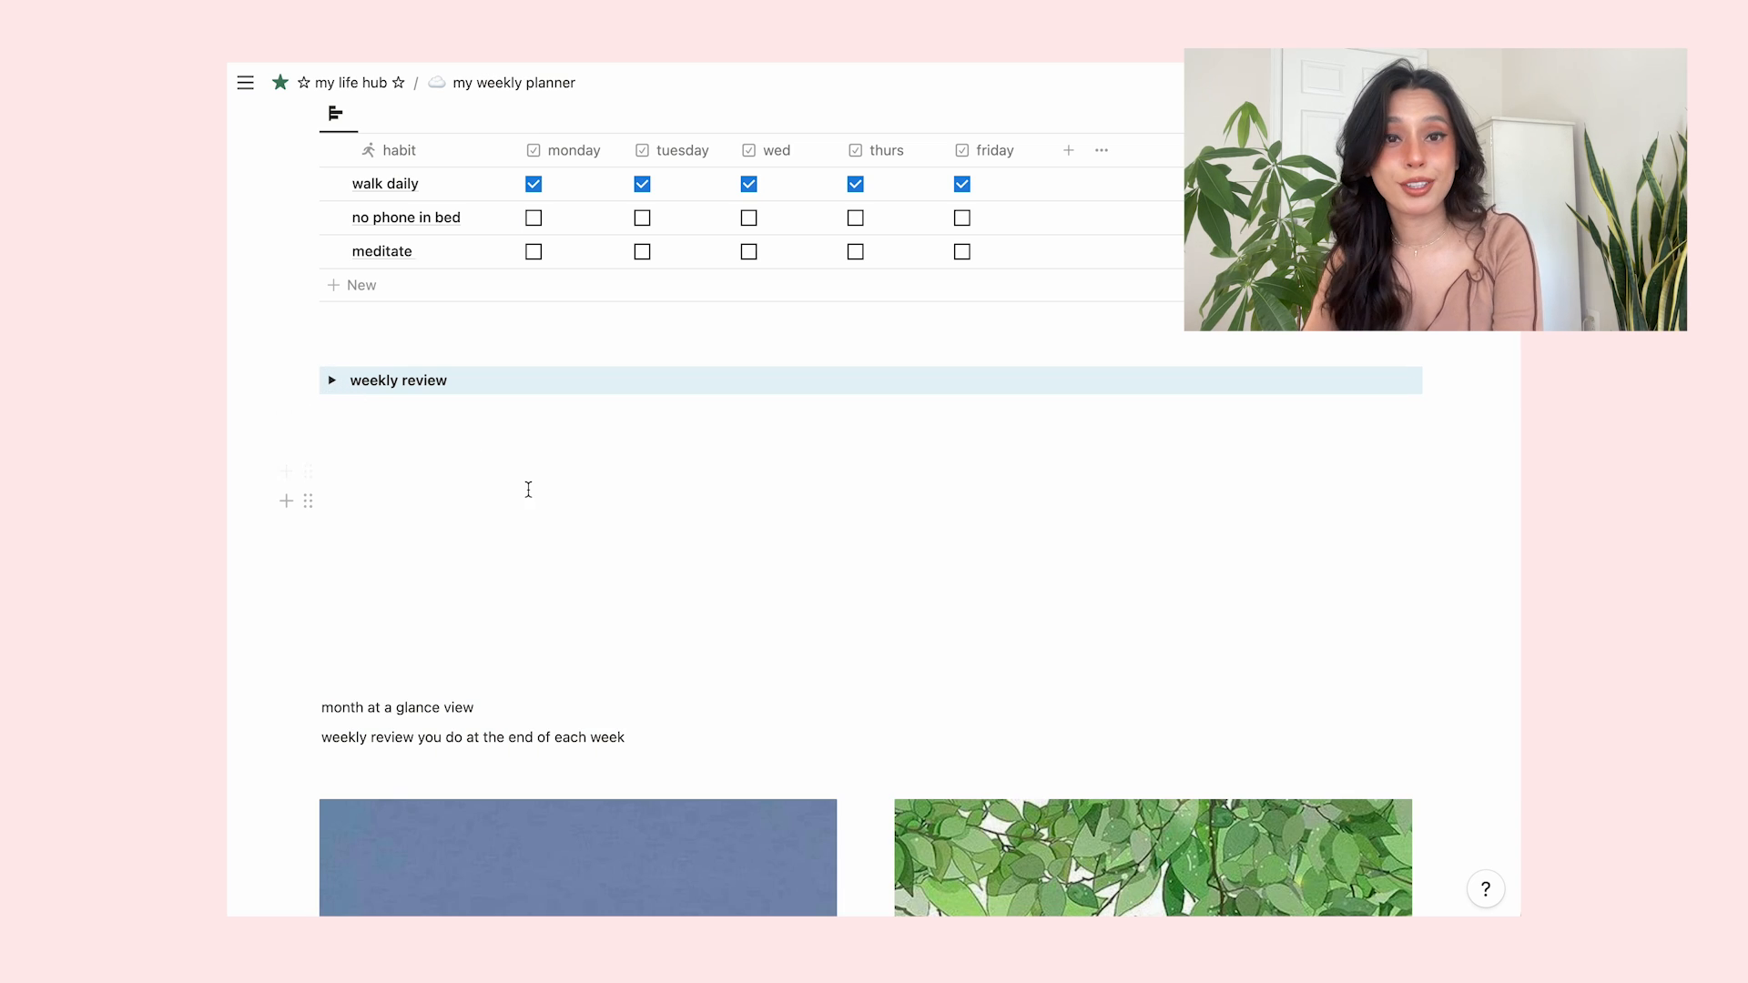
pyautogui.scroll(10, 592, 455)
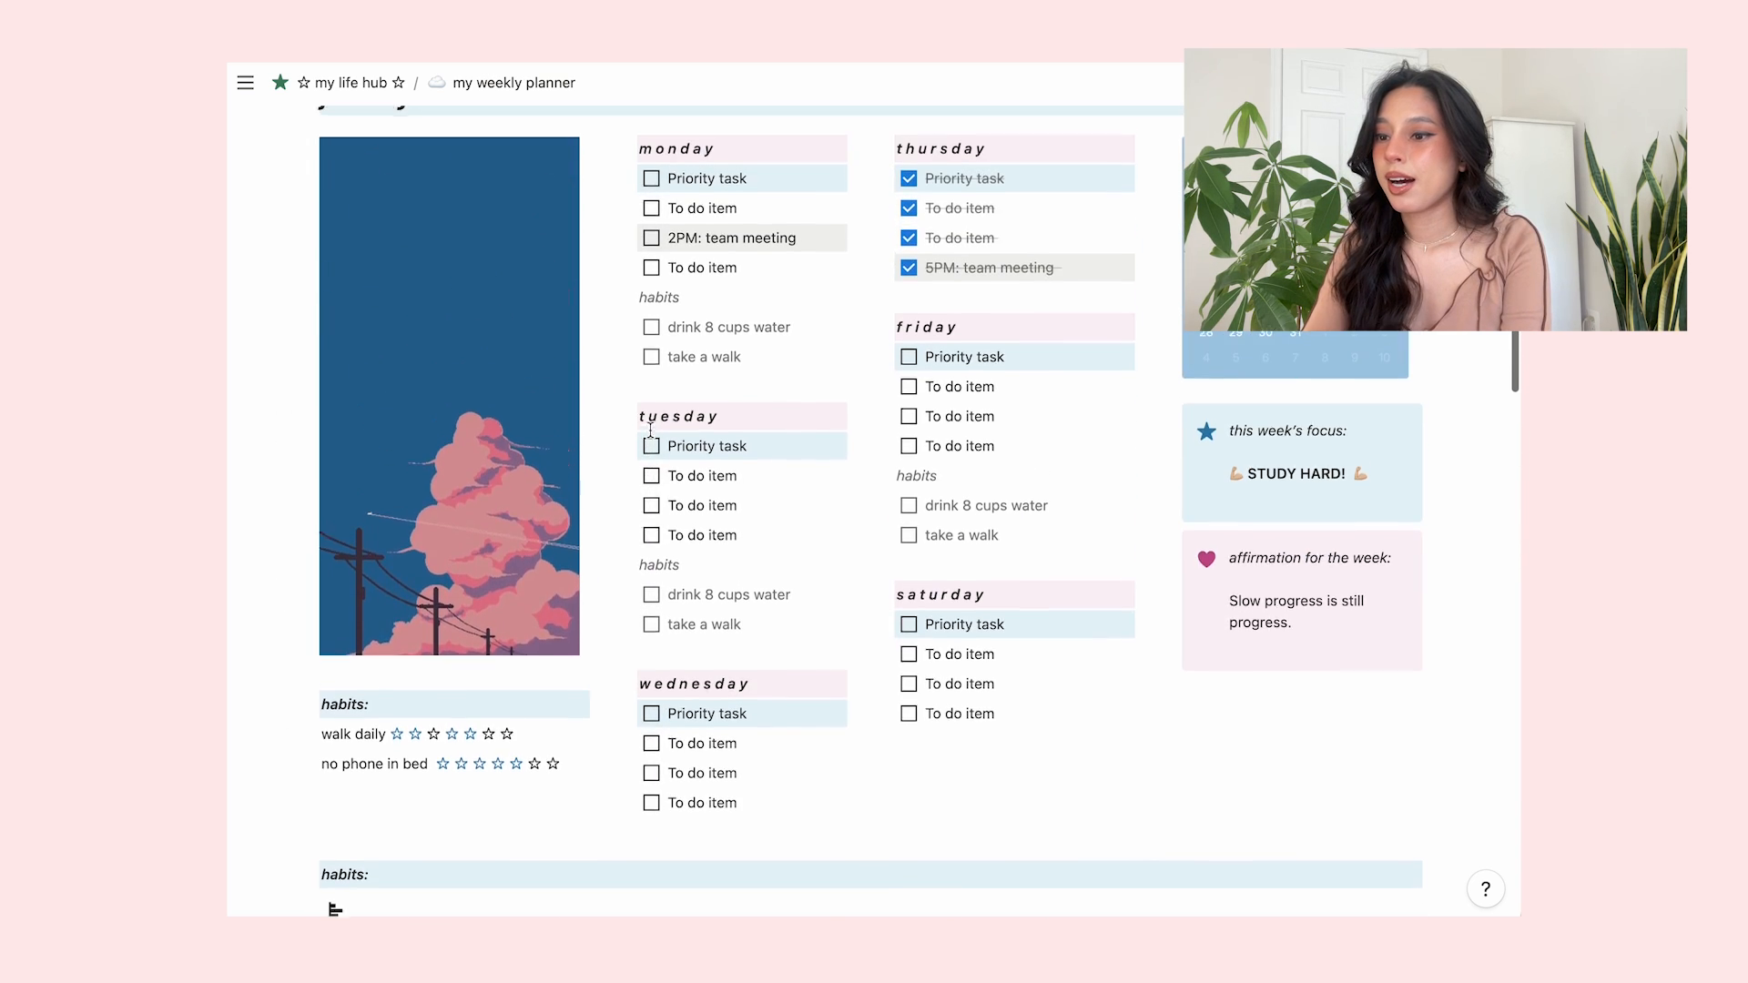
pyautogui.scroll(-10, 624, 443)
pyautogui.click(332, 359)
pyautogui.click(332, 358)
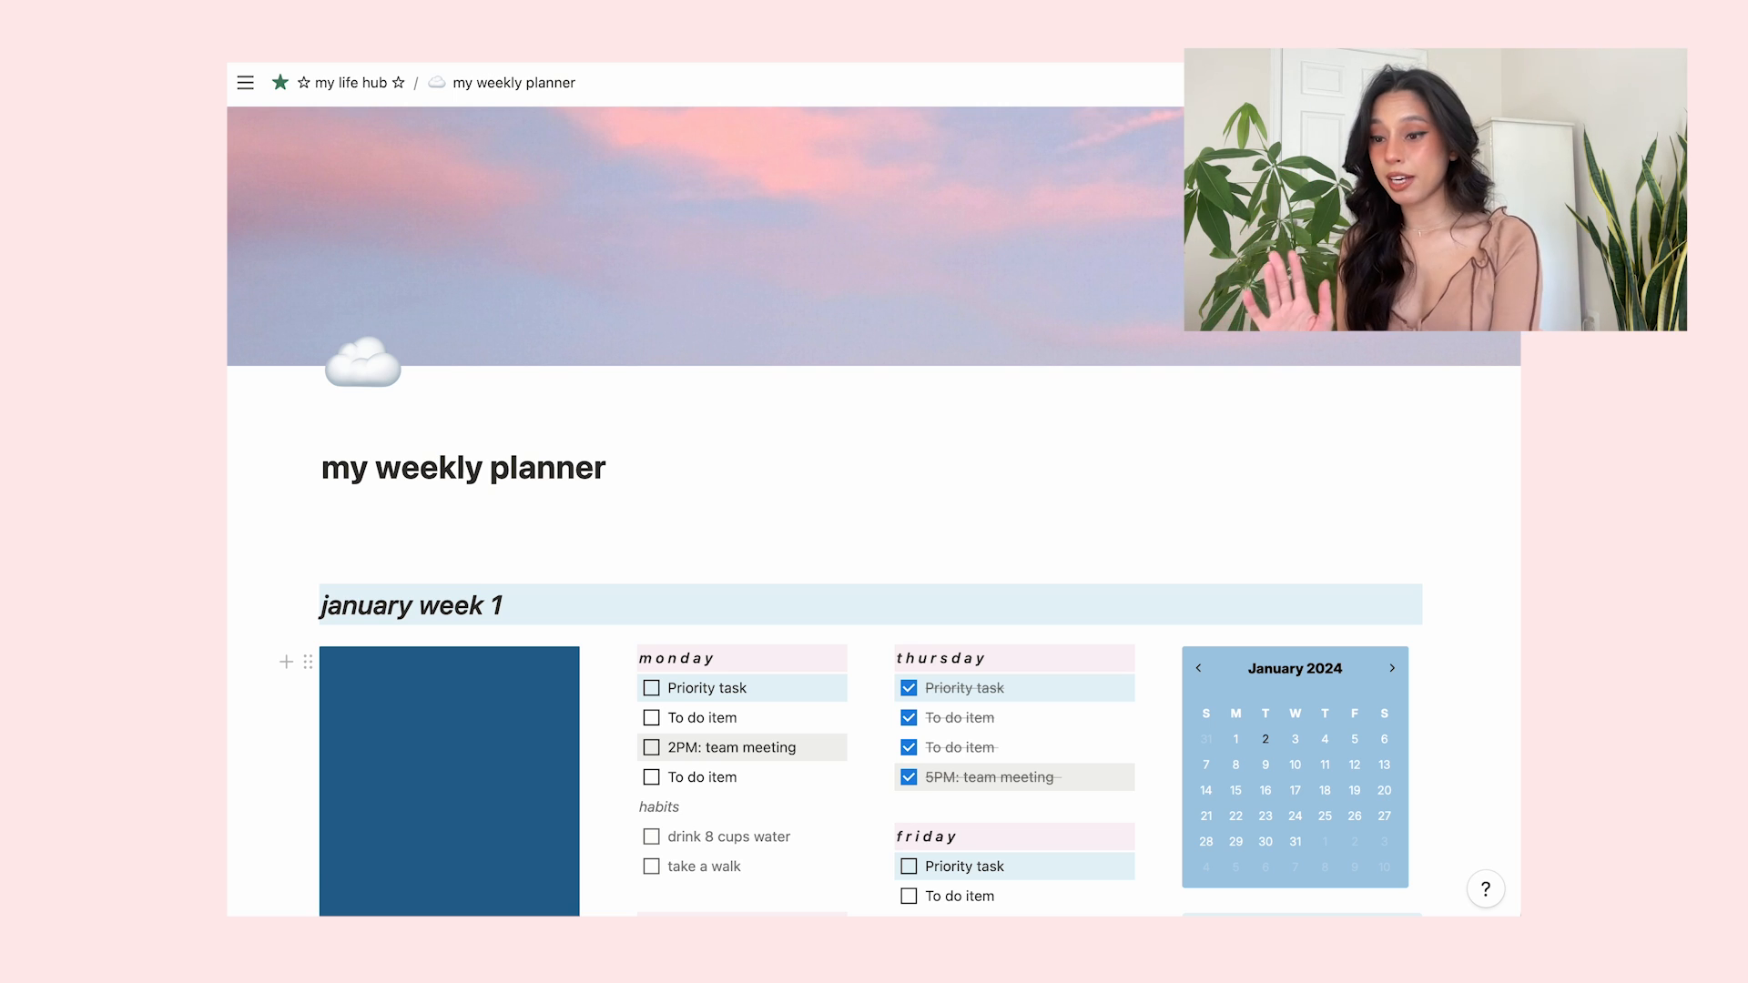
# - Check off all four of monday's tasks: the priority task, both to do items and the 2PM team meeting
pyautogui.scroll(-3, 459, 866)
pyautogui.click(651, 456)
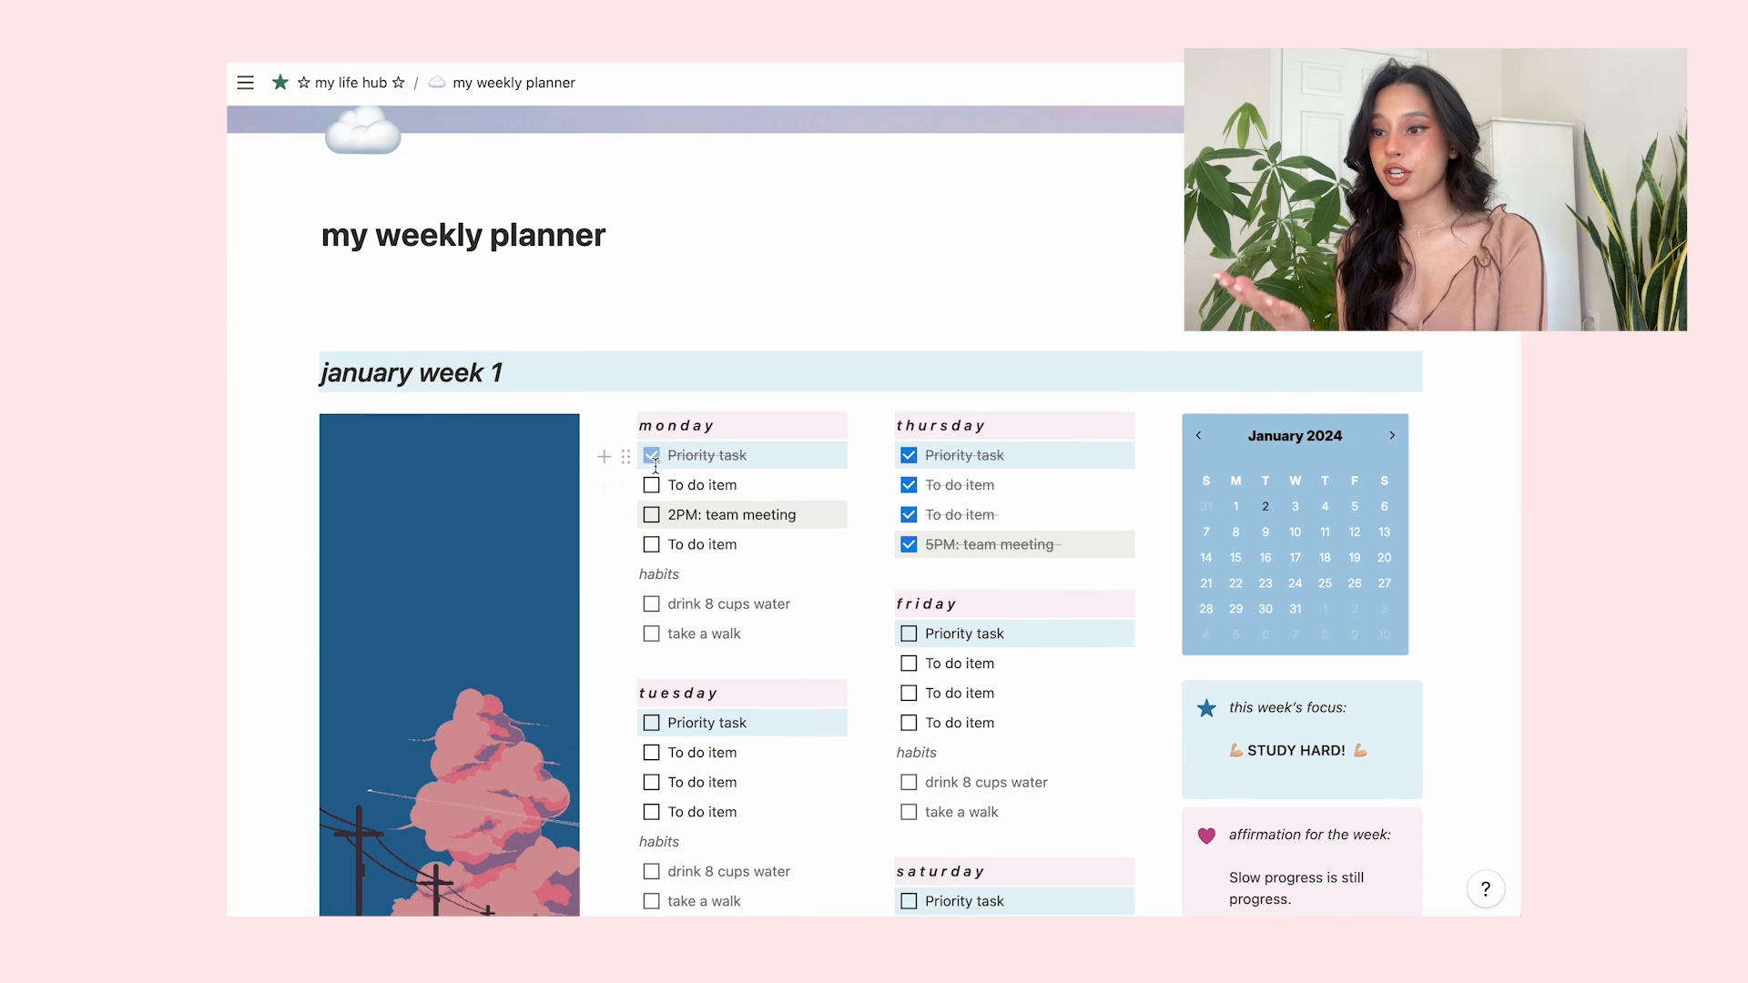
pyautogui.click(651, 484)
pyautogui.click(651, 515)
pyautogui.click(652, 544)
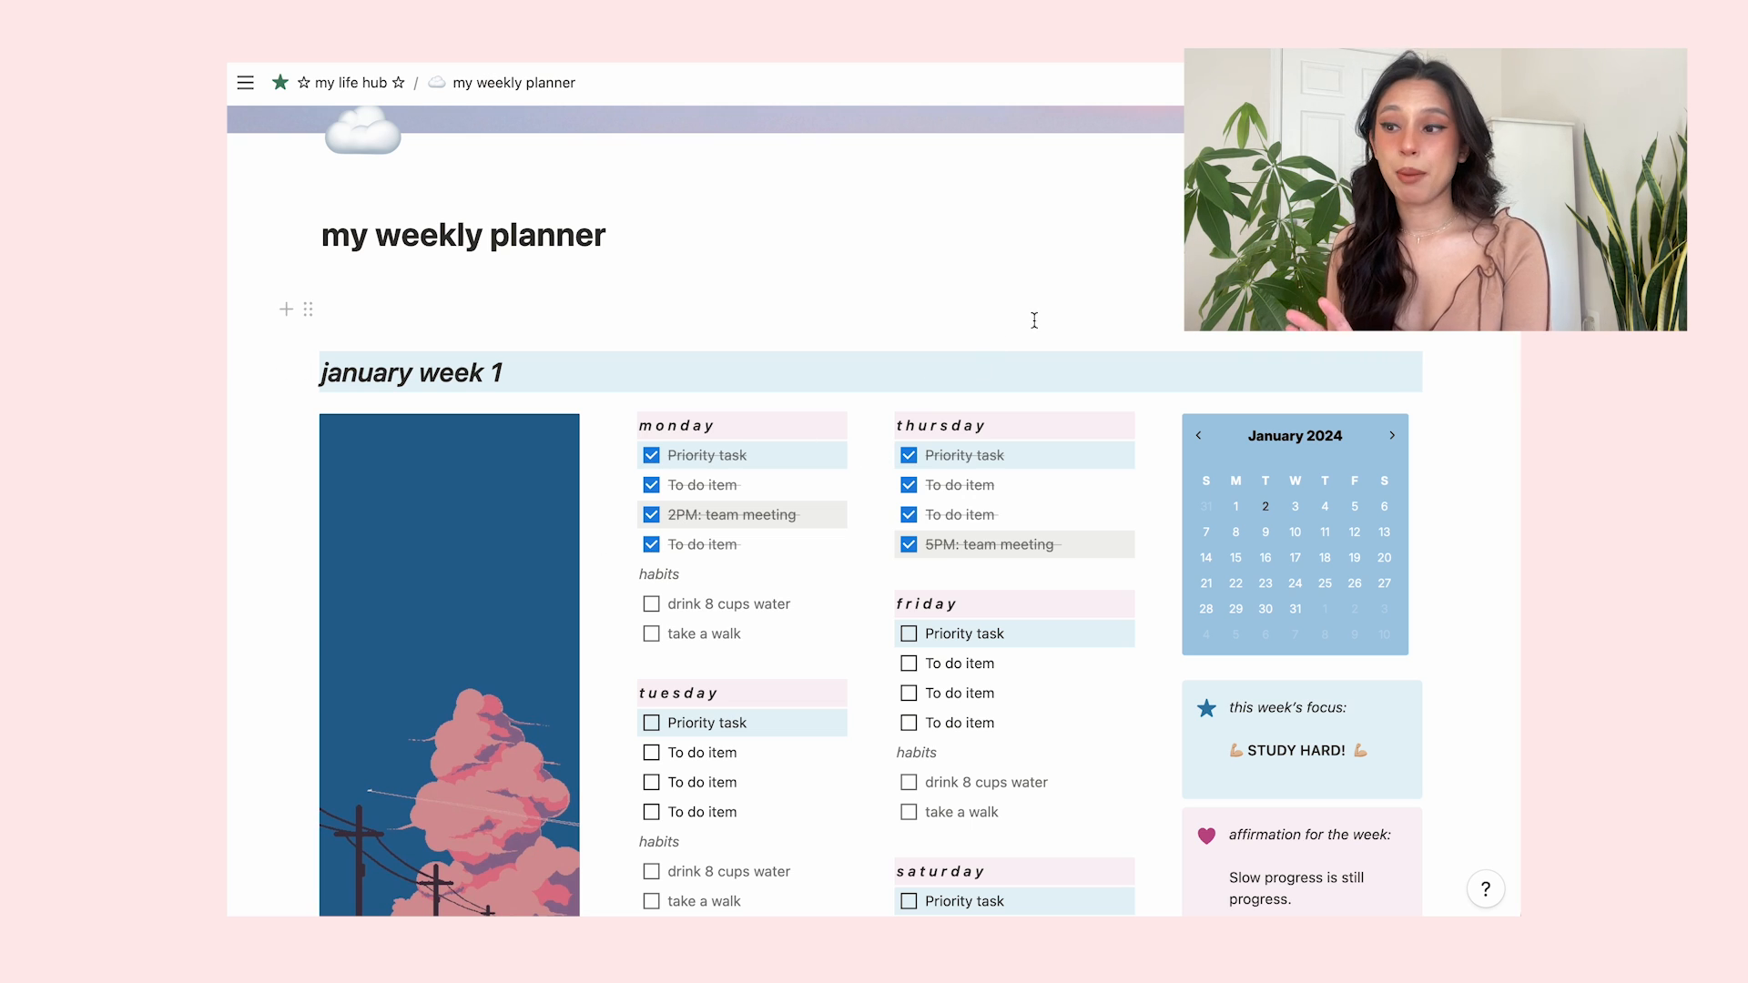
pyautogui.scroll(-1, 942, 379)
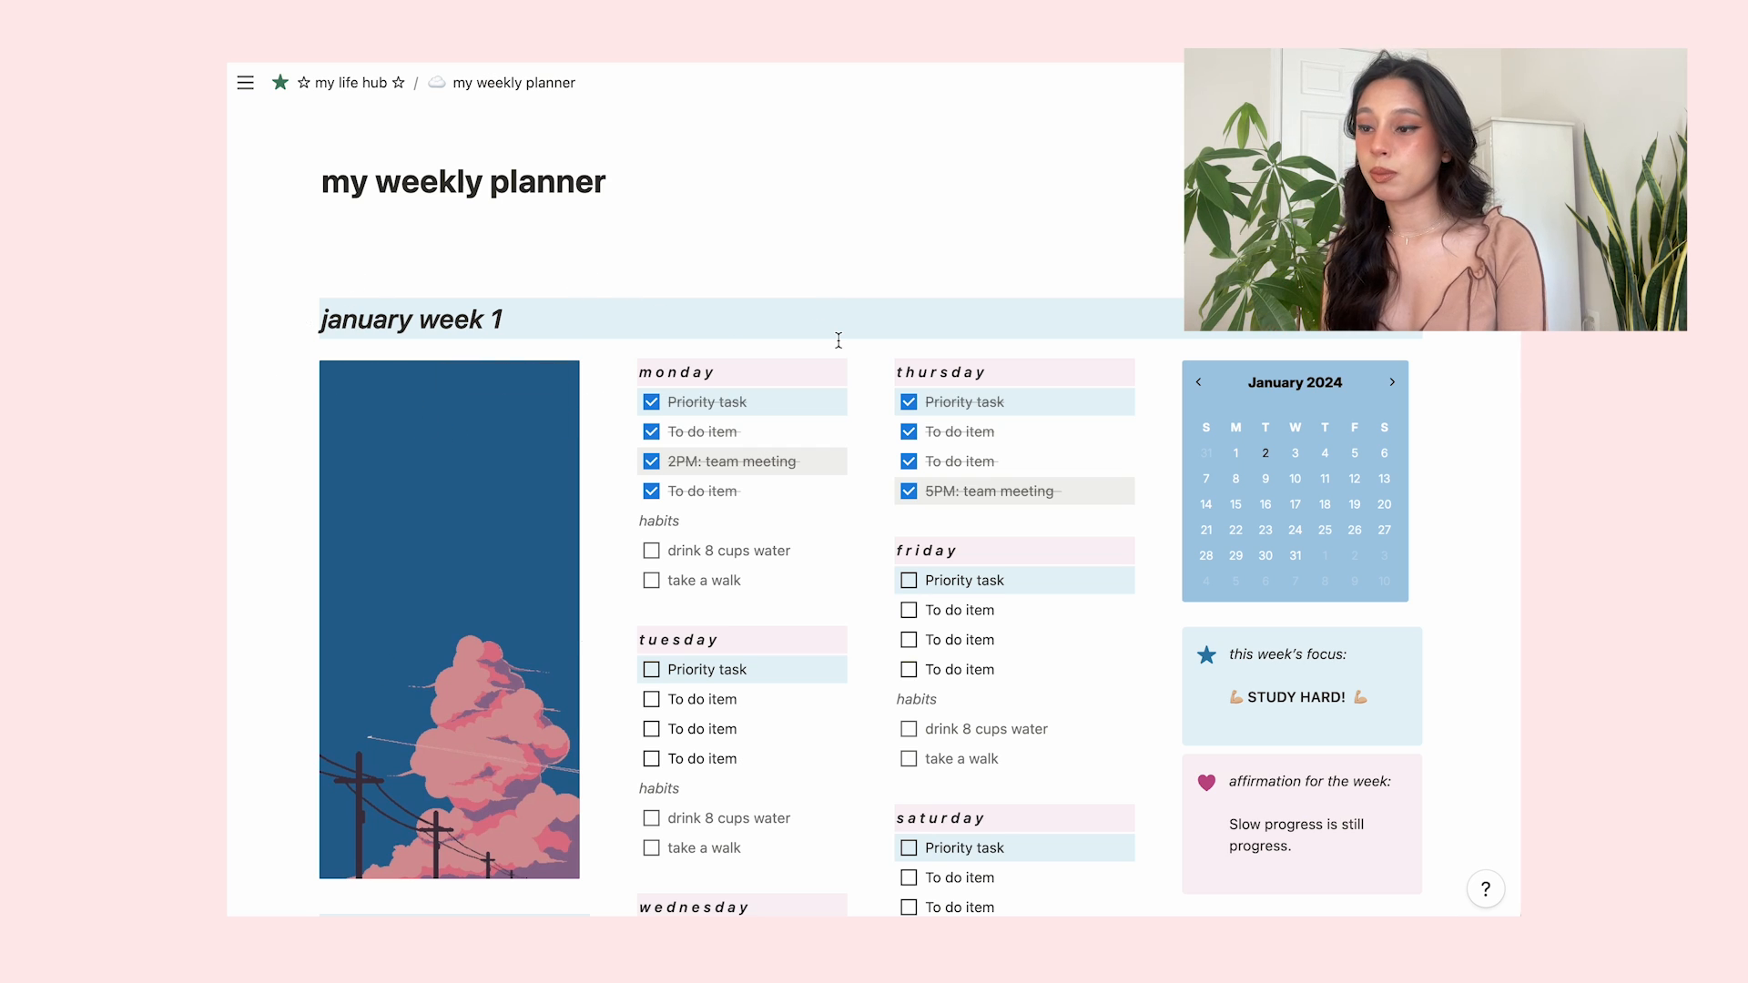
pyautogui.scroll(-12, 836, 340)
pyautogui.moveTo(1502, 578); pyautogui.dragTo(306, 558)
pyautogui.scroll(-4, 1115, 493)
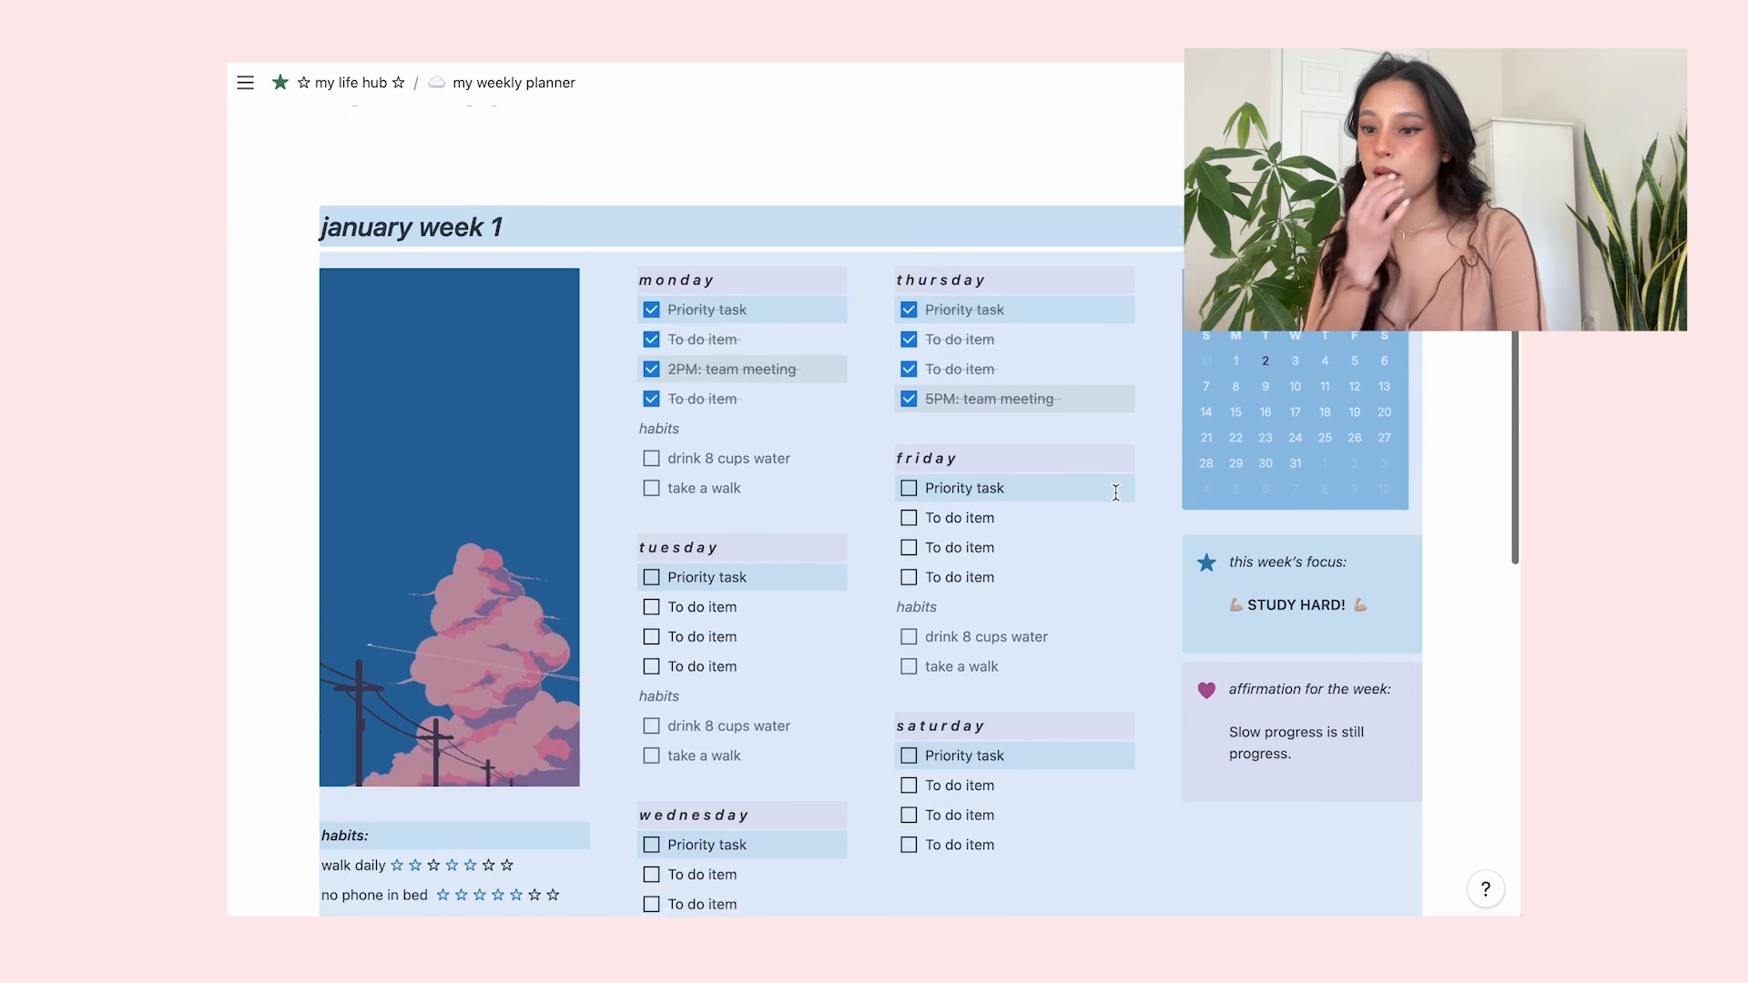
pyautogui.scroll(-4, 1115, 492)
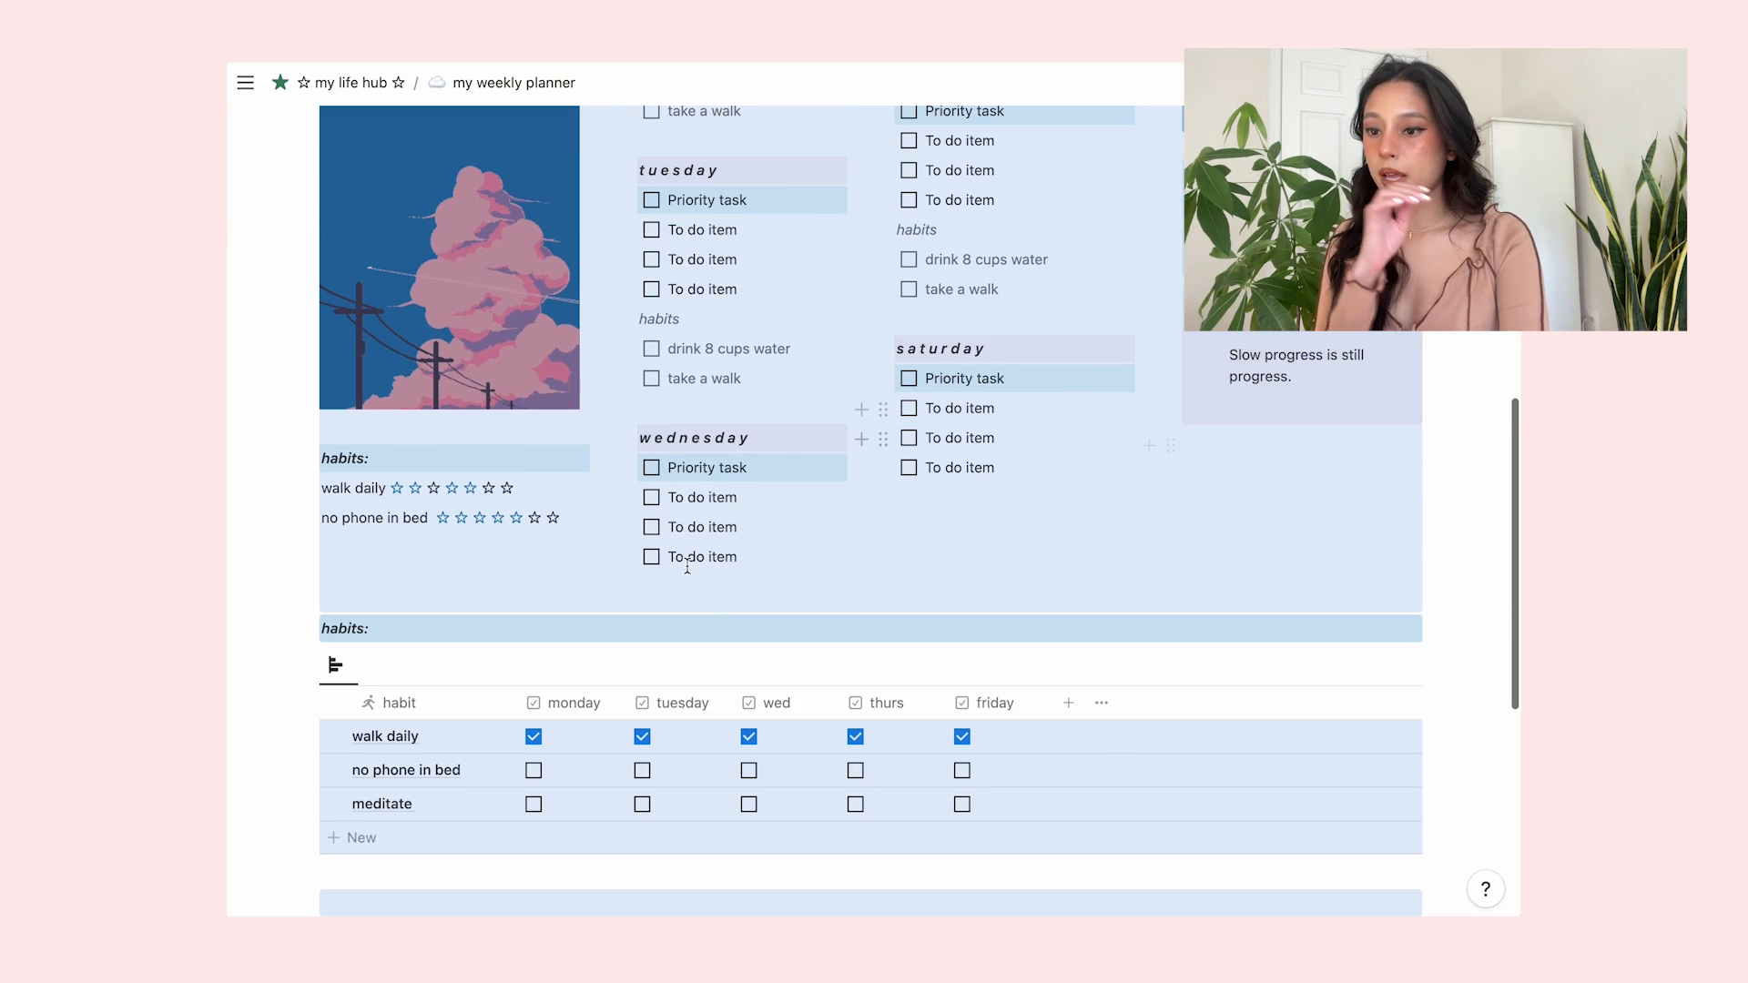
pyautogui.click(1485, 625)
pyautogui.moveTo(908, 362); pyautogui.dragTo(1329, 478)
pyautogui.click(1053, 430)
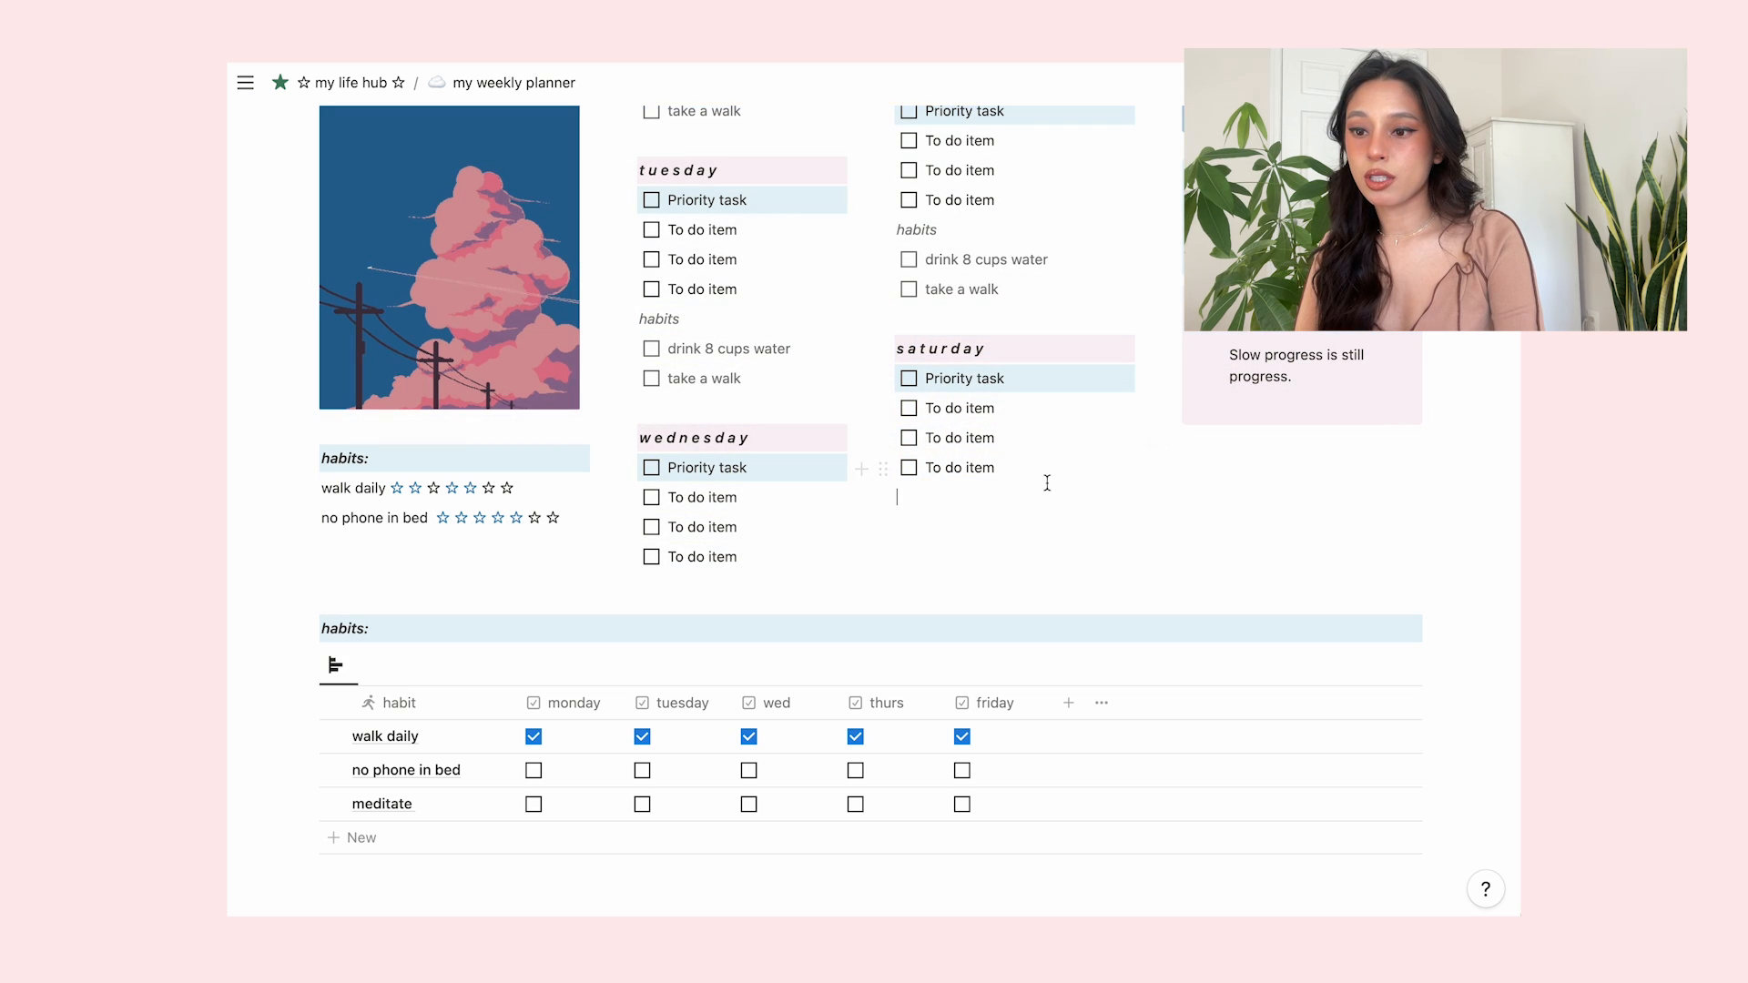
pyautogui.moveTo(1047, 483); pyautogui.dragTo(902, 349)
pyautogui.click(1460, 549)
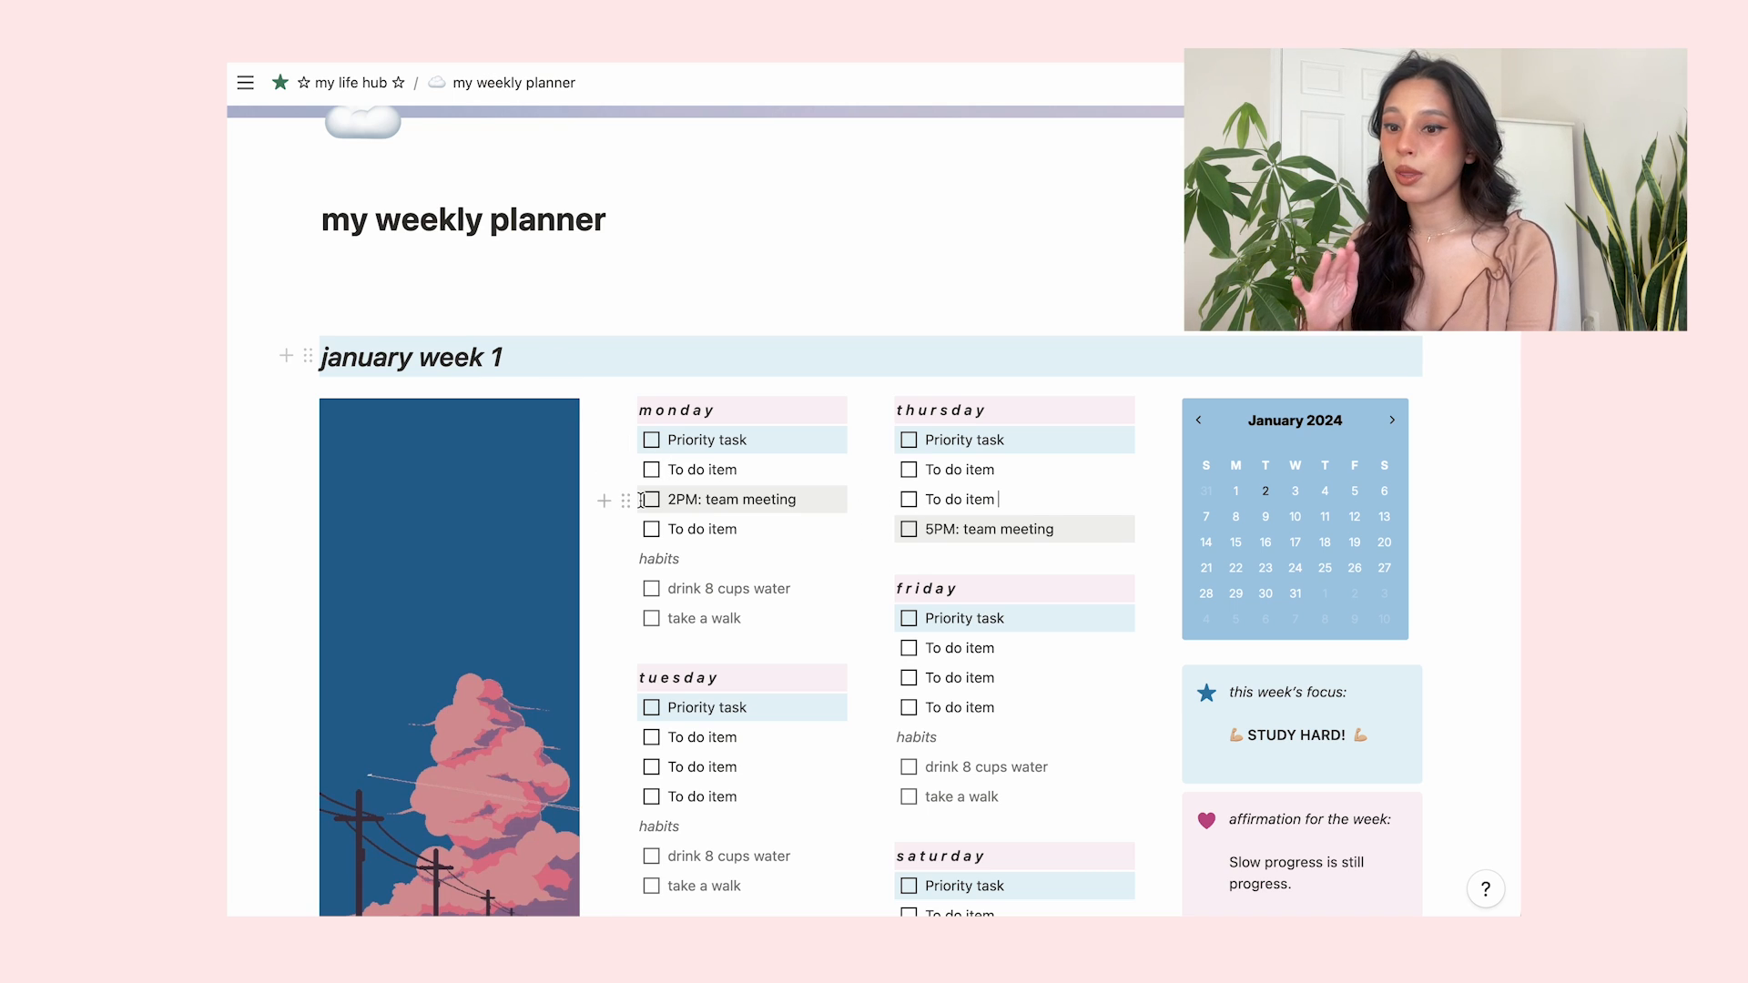
# - Replace this week's focus text with "write focus here" and the affirmation text with "write affirmation here", followed by an empty line
pyautogui.scroll(-5, 1163, 429)
pyautogui.tripleClick(1277, 511)
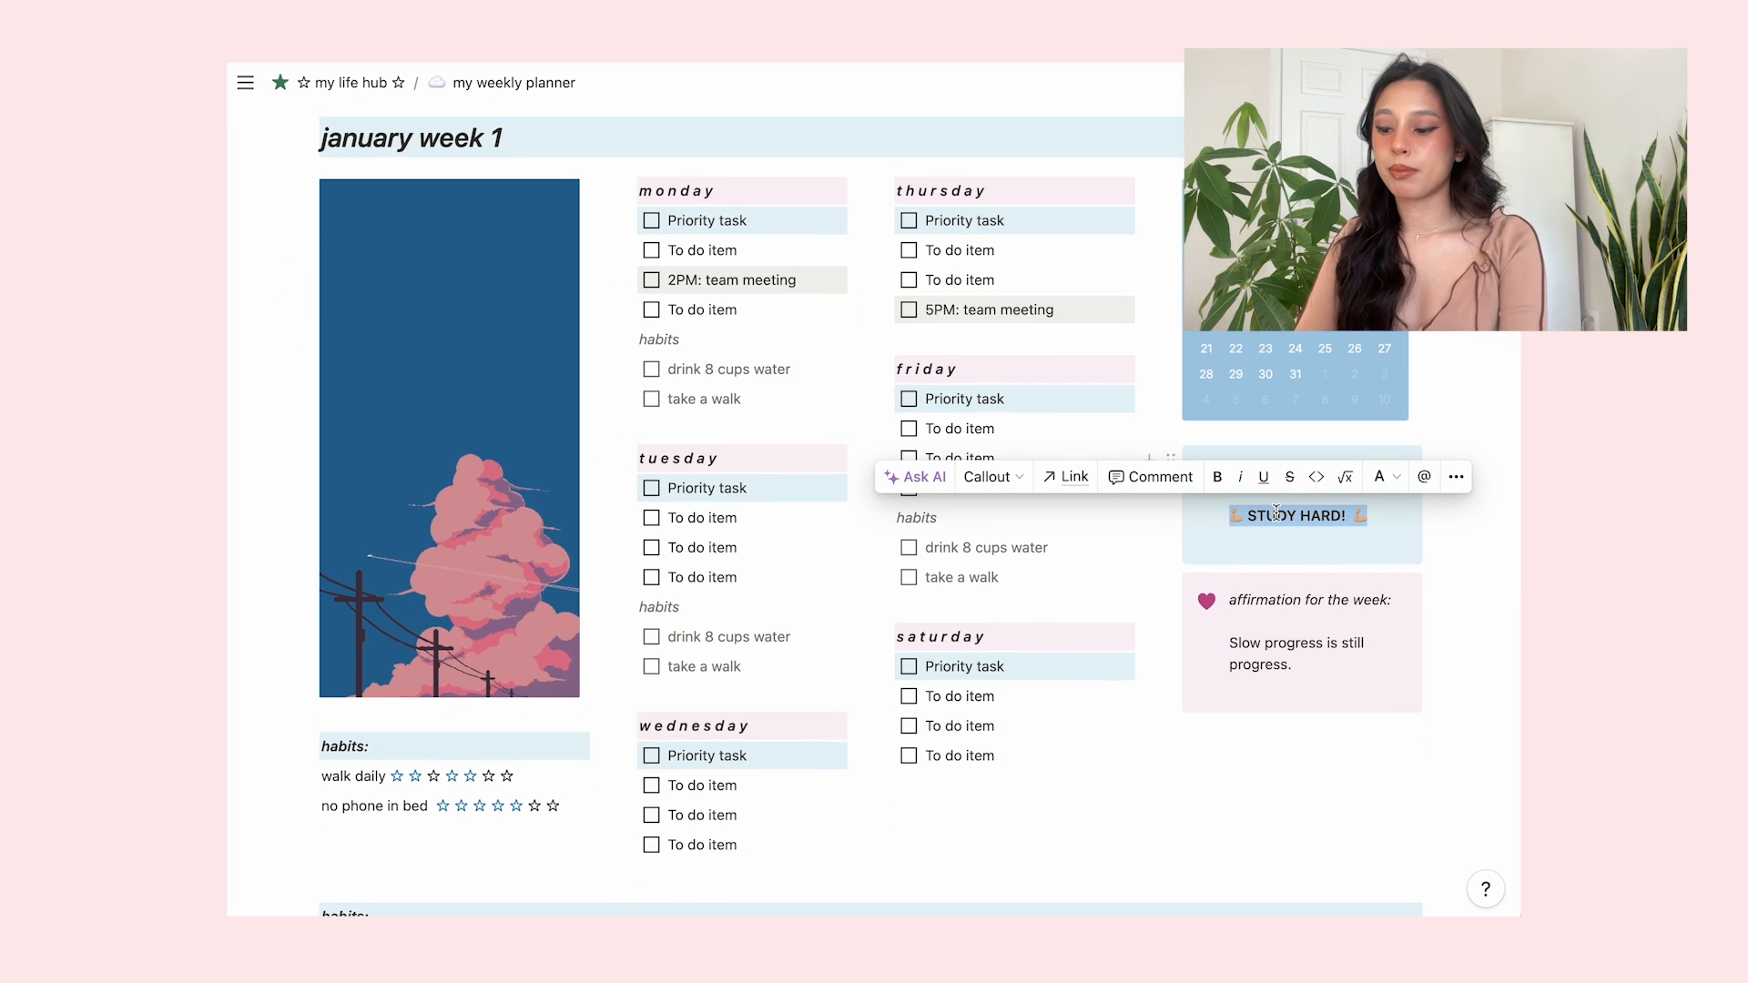
pyautogui.write('write focus here')
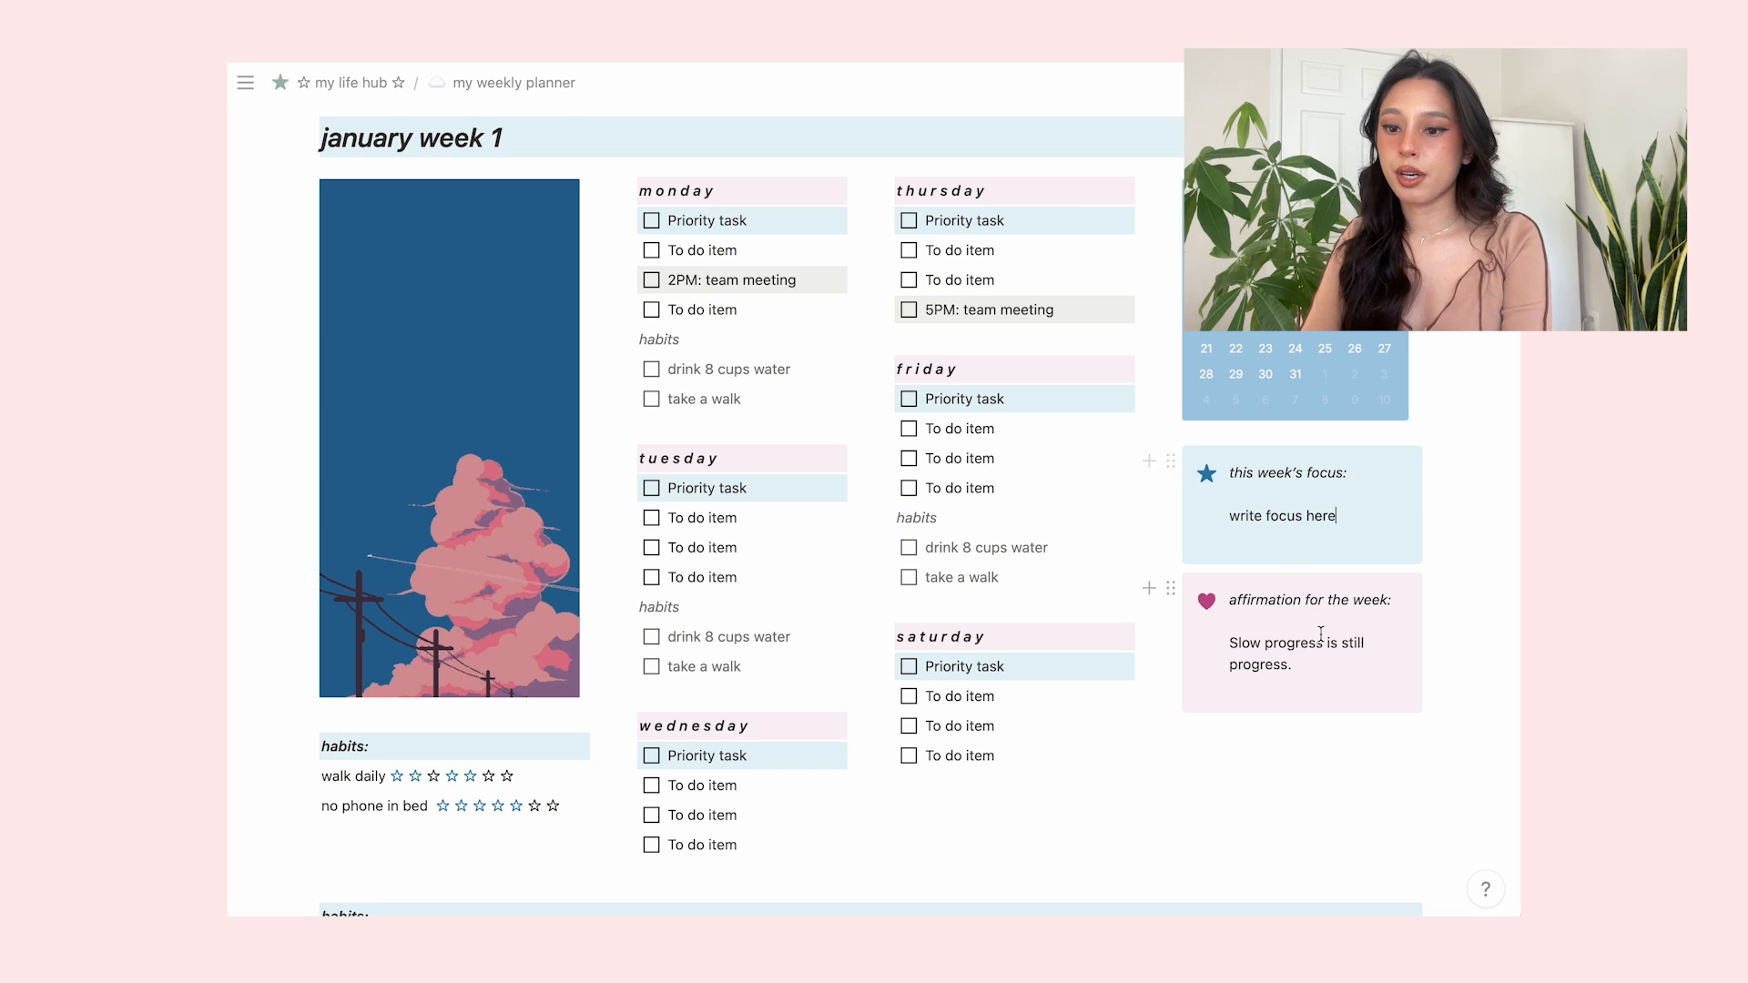
pyautogui.tripleClick(1307, 659)
pyautogui.write('write affirmation here')
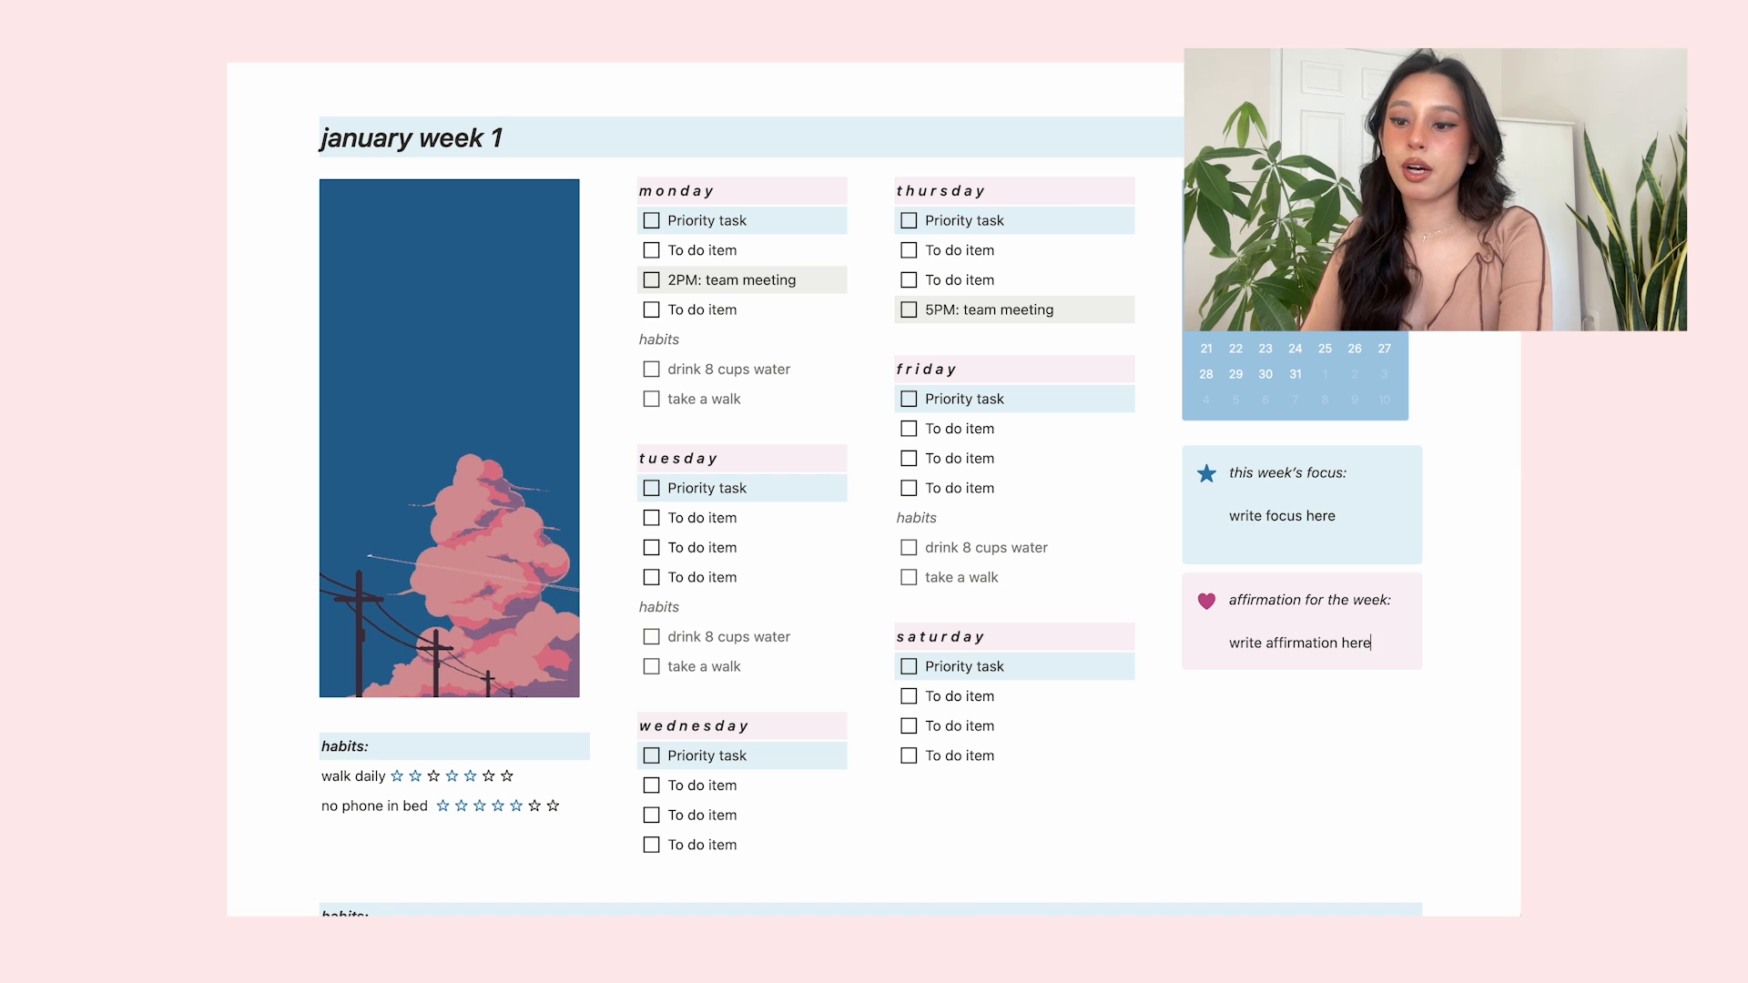
pyautogui.hotkey('shift', 'Return')
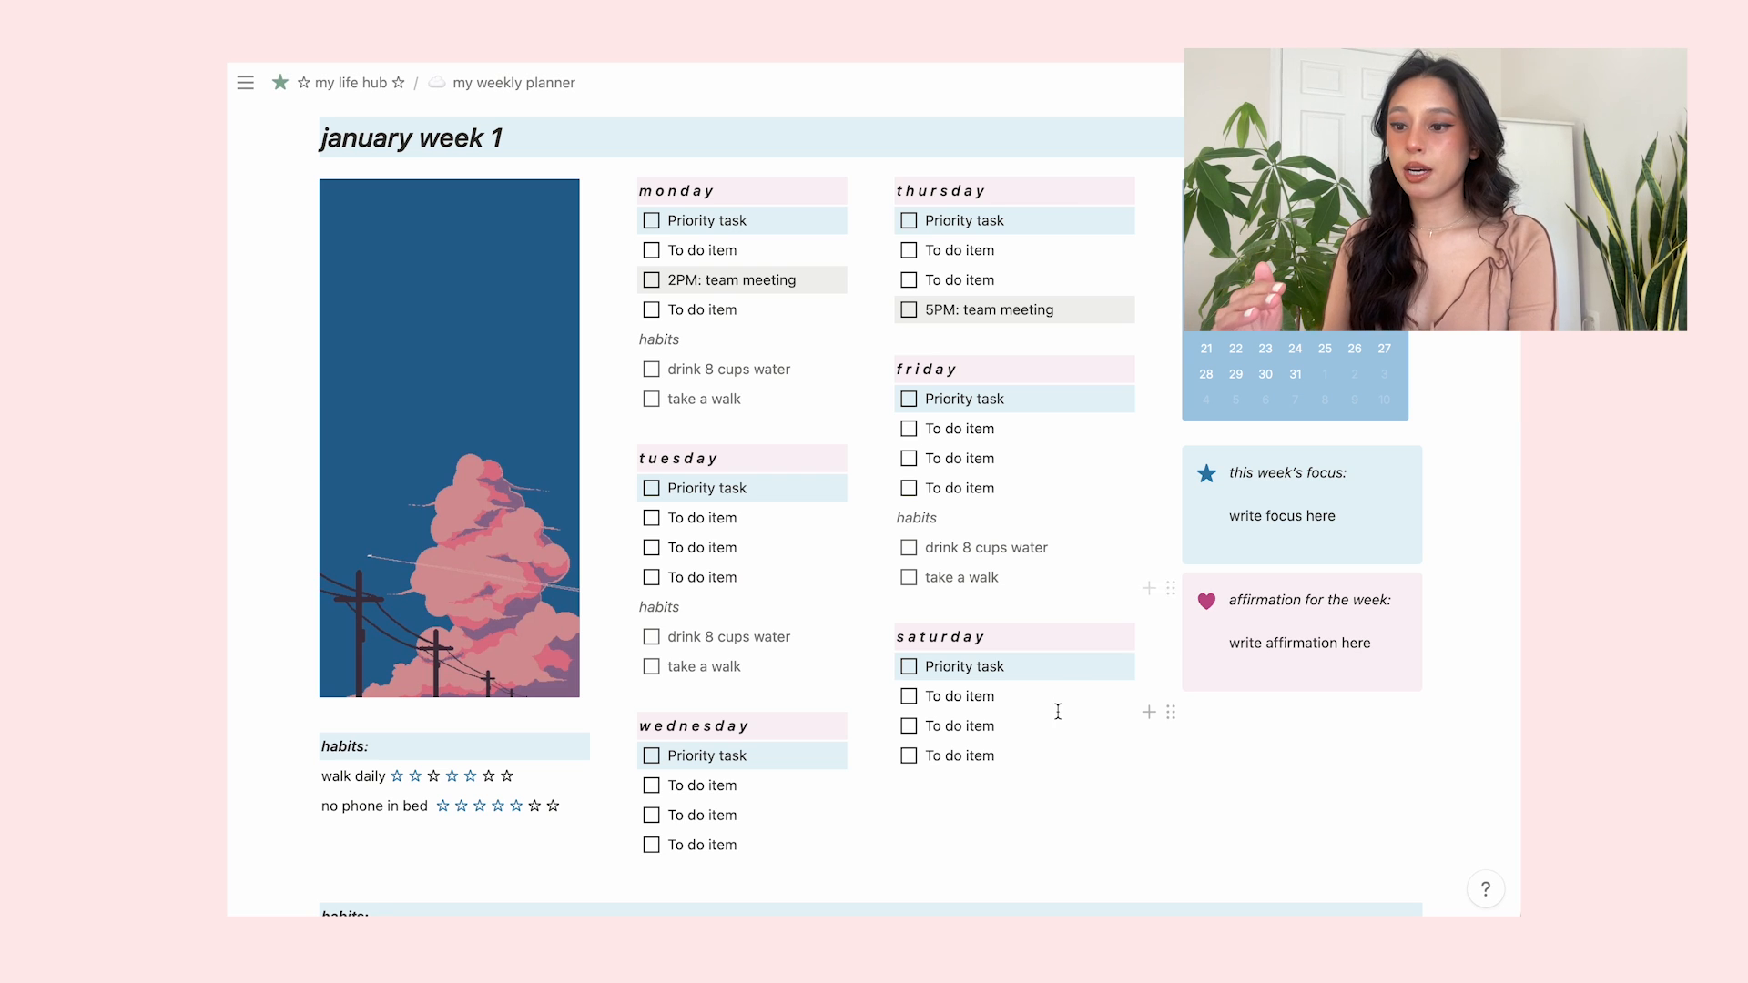
# - Copy the whole "january week 1" section, from its heading through the blank lines below the weekly review toggle
pyautogui.scroll(-10, 737, 573)
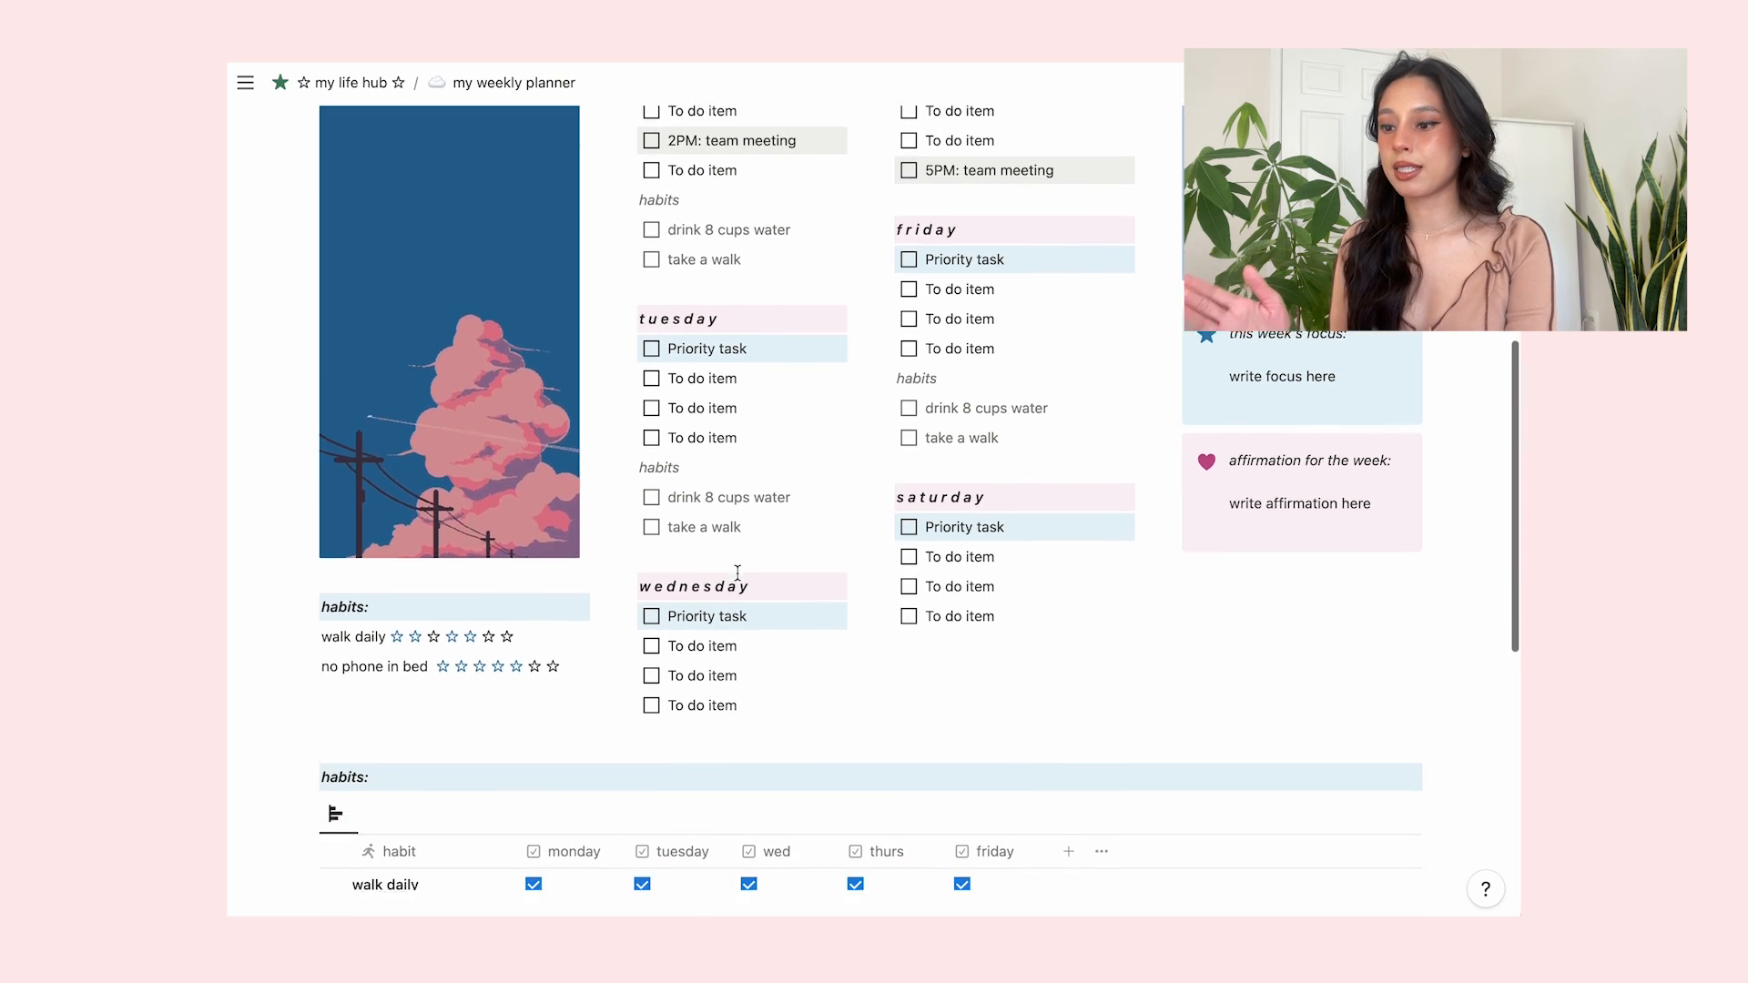
pyautogui.click(615, 525)
pyautogui.click(686, 516)
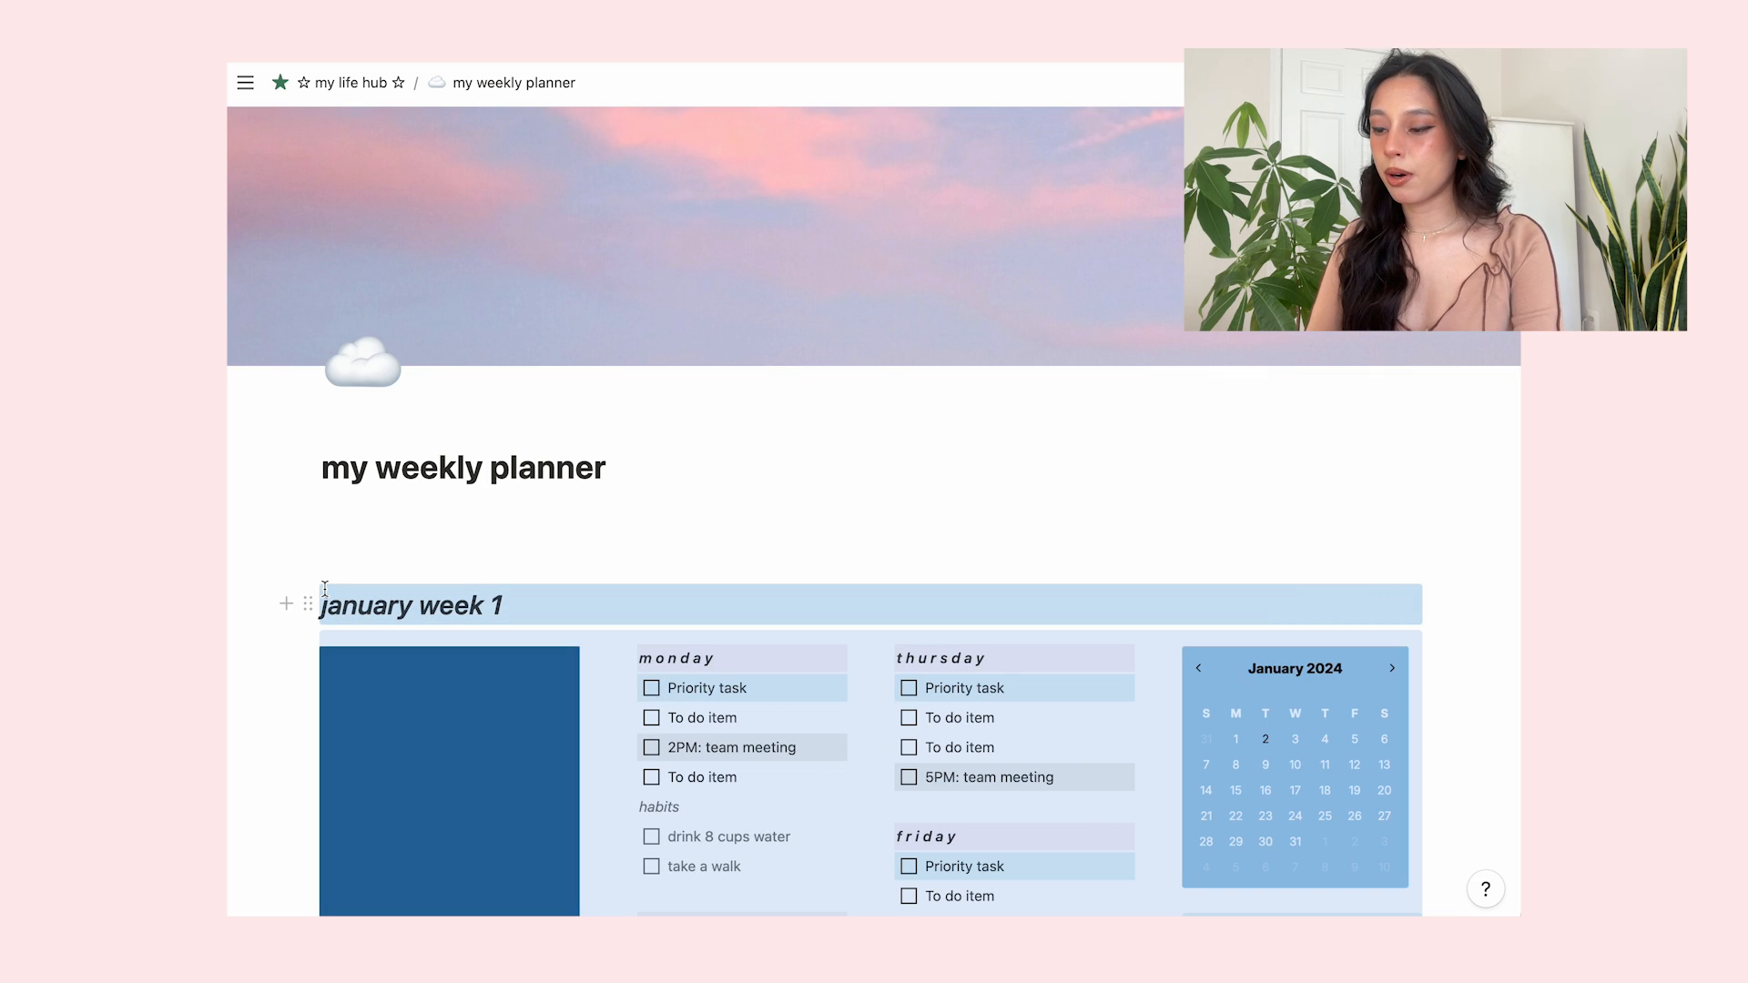
pyautogui.press('super+c')
pyautogui.scroll(-15, 326, 593)
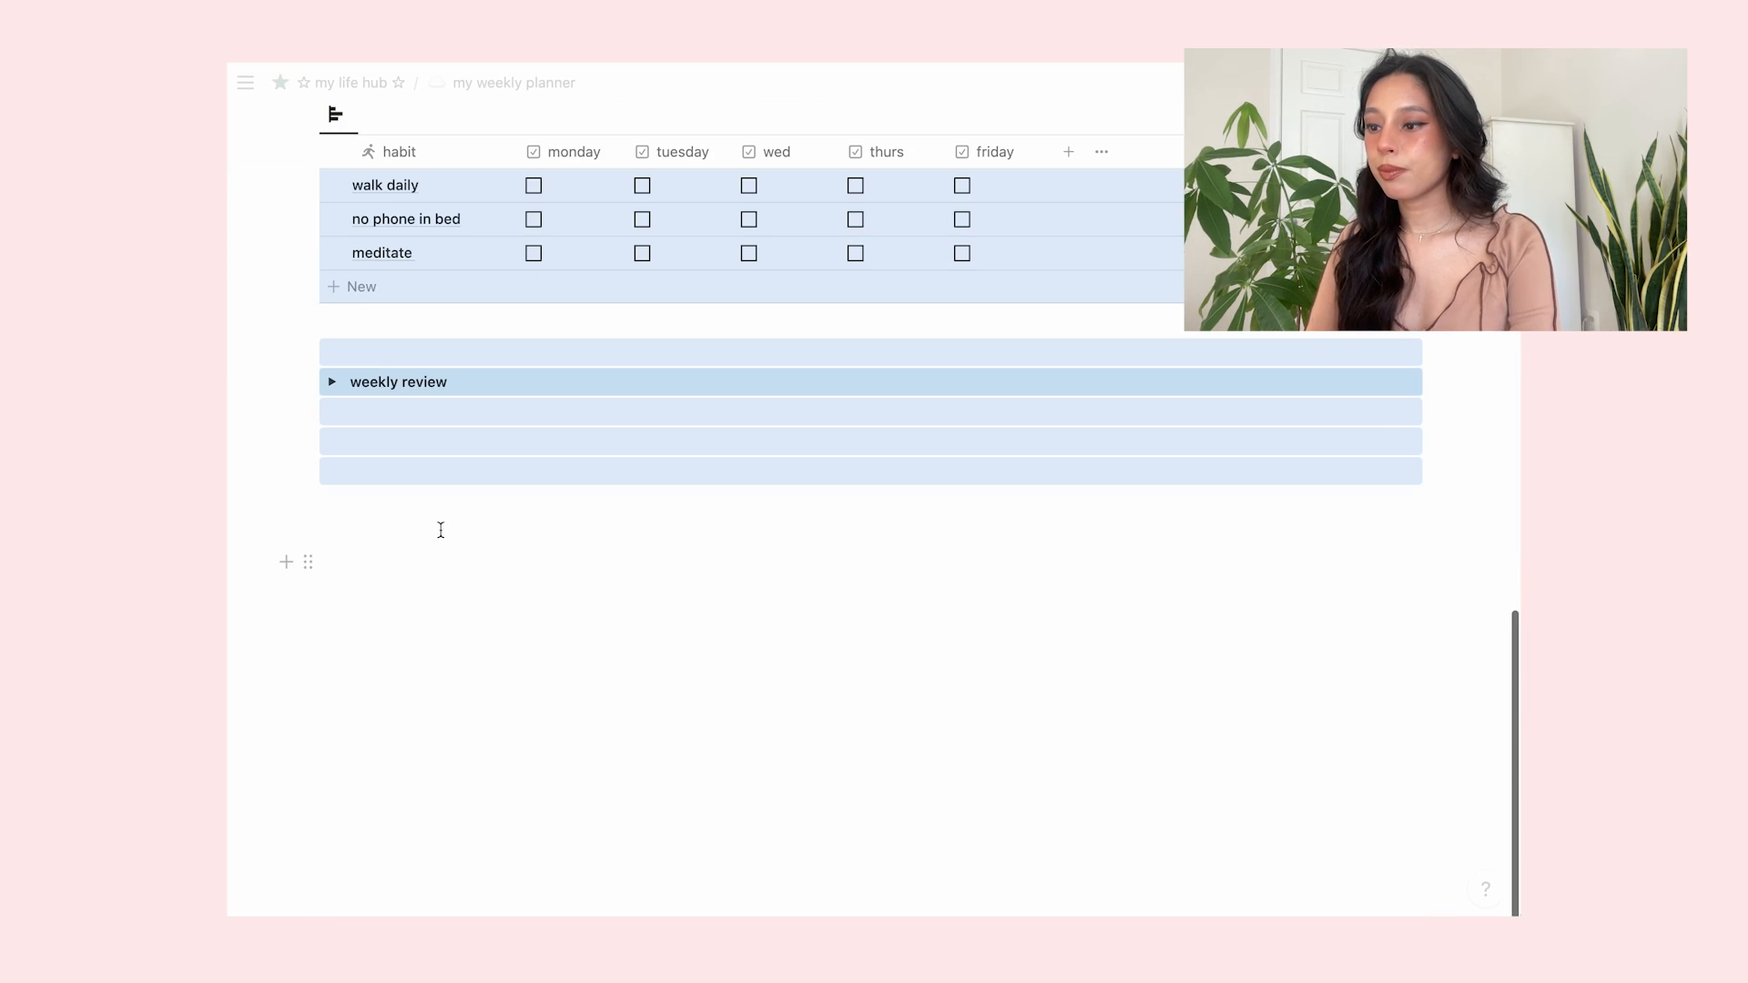
# - Insert a button block on the blank line below the weekly review toggle and name it "new weekly spread"
pyautogui.click(443, 531)
pyautogui.click(287, 538)
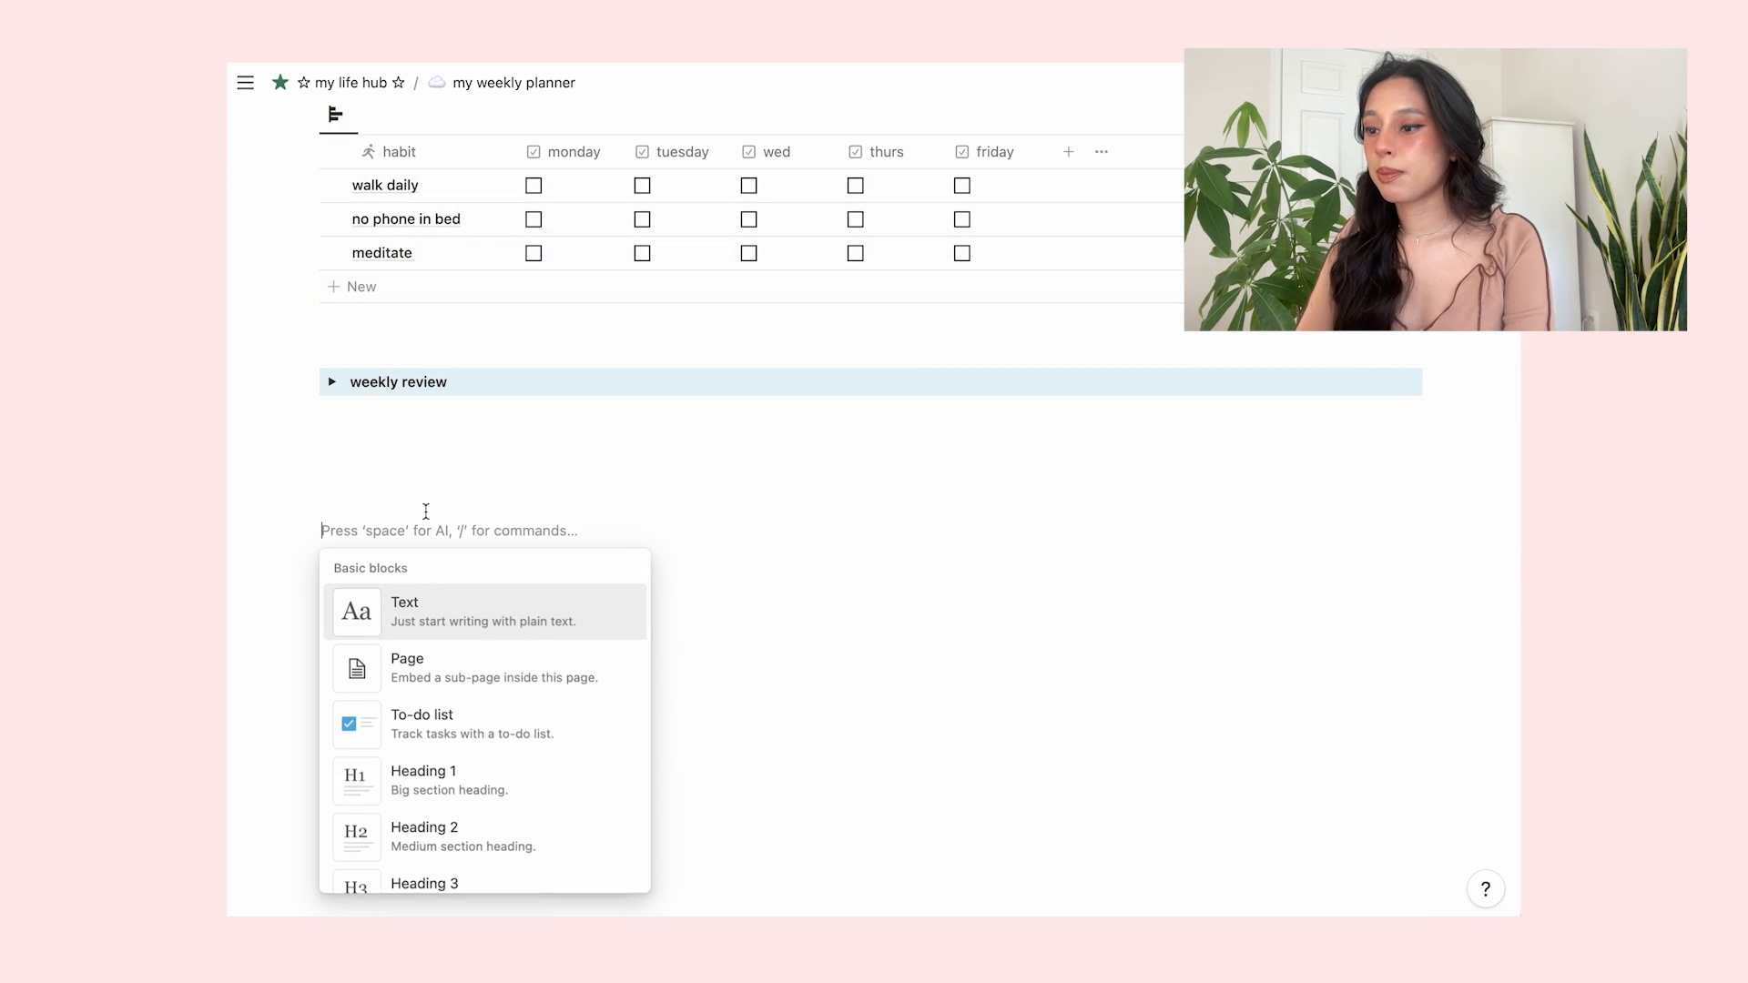
pyautogui.write('button')
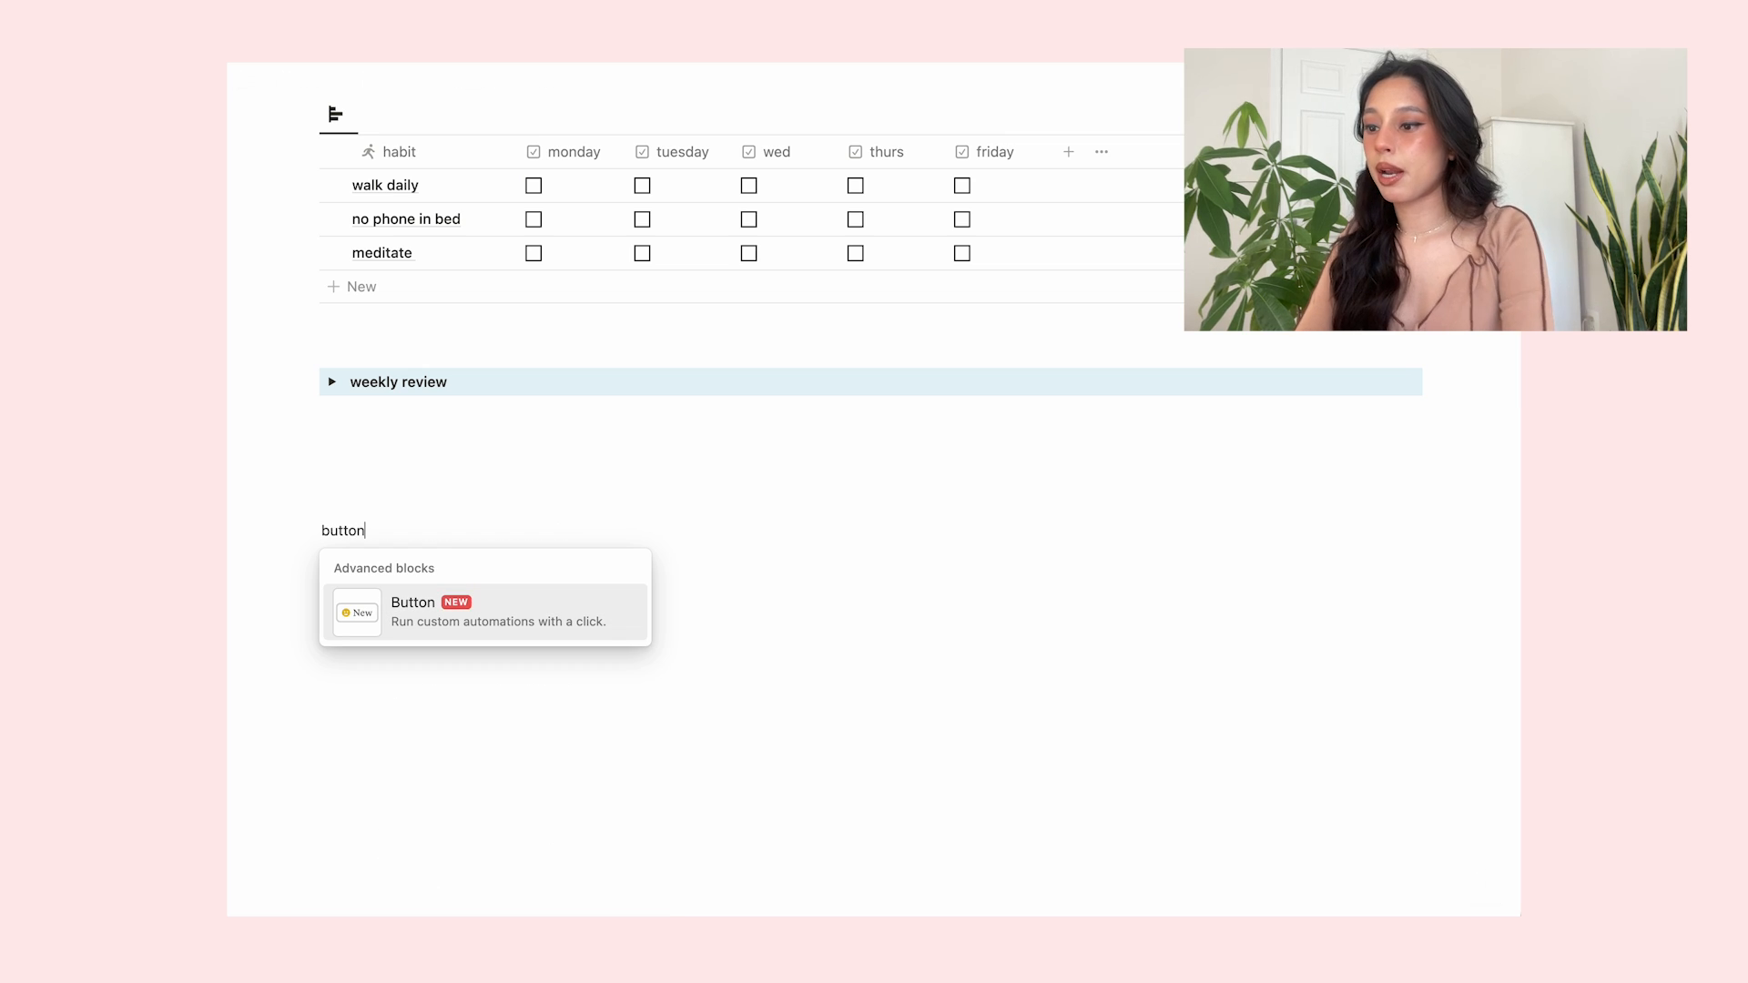
pyautogui.click(485, 628)
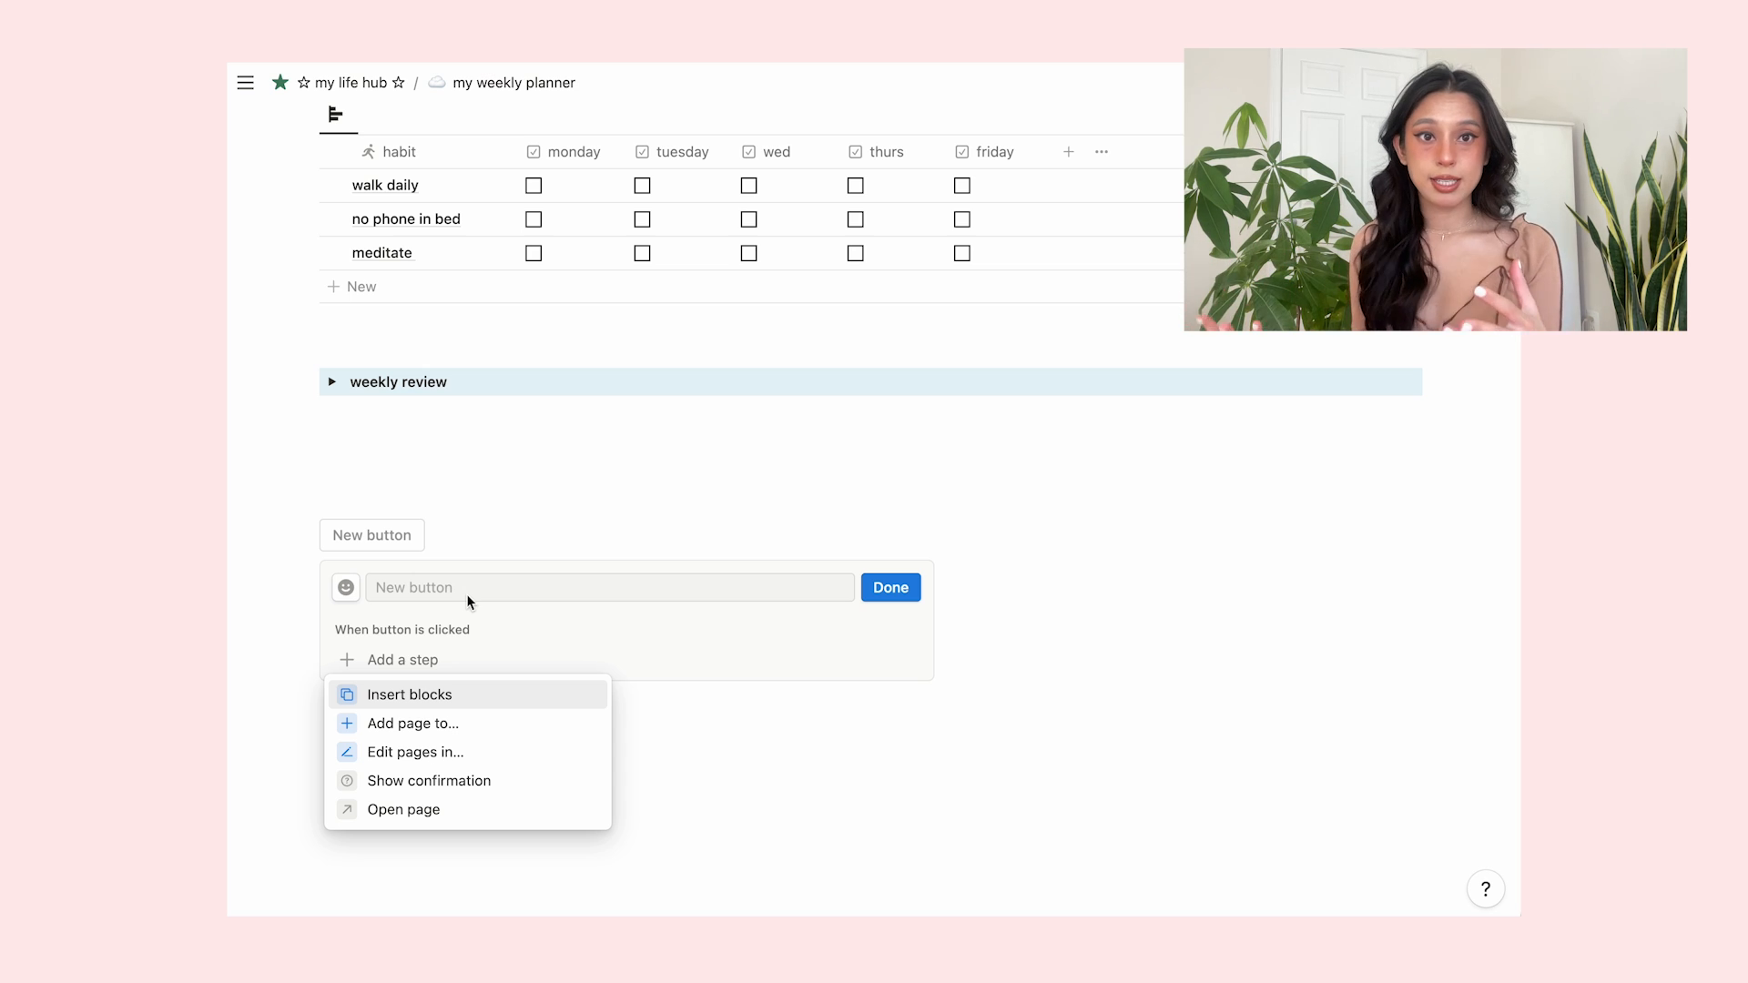
pyautogui.click(408, 583)
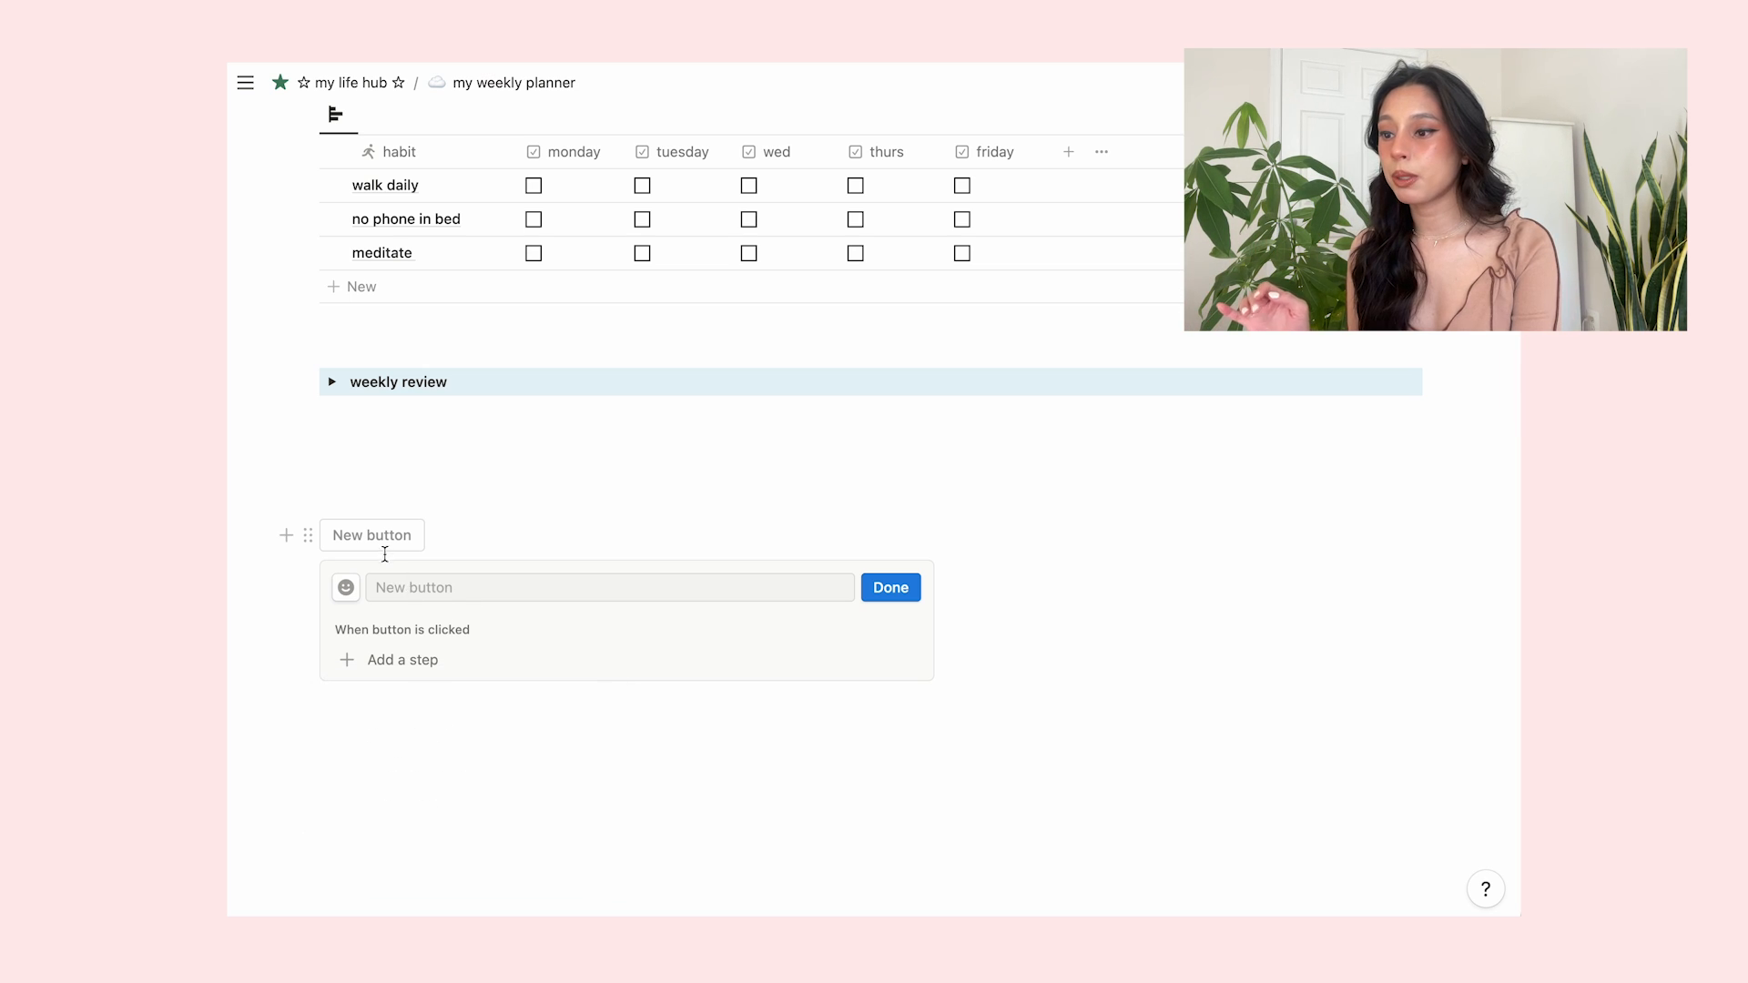
pyautogui.click(437, 580)
pyautogui.write('new we')
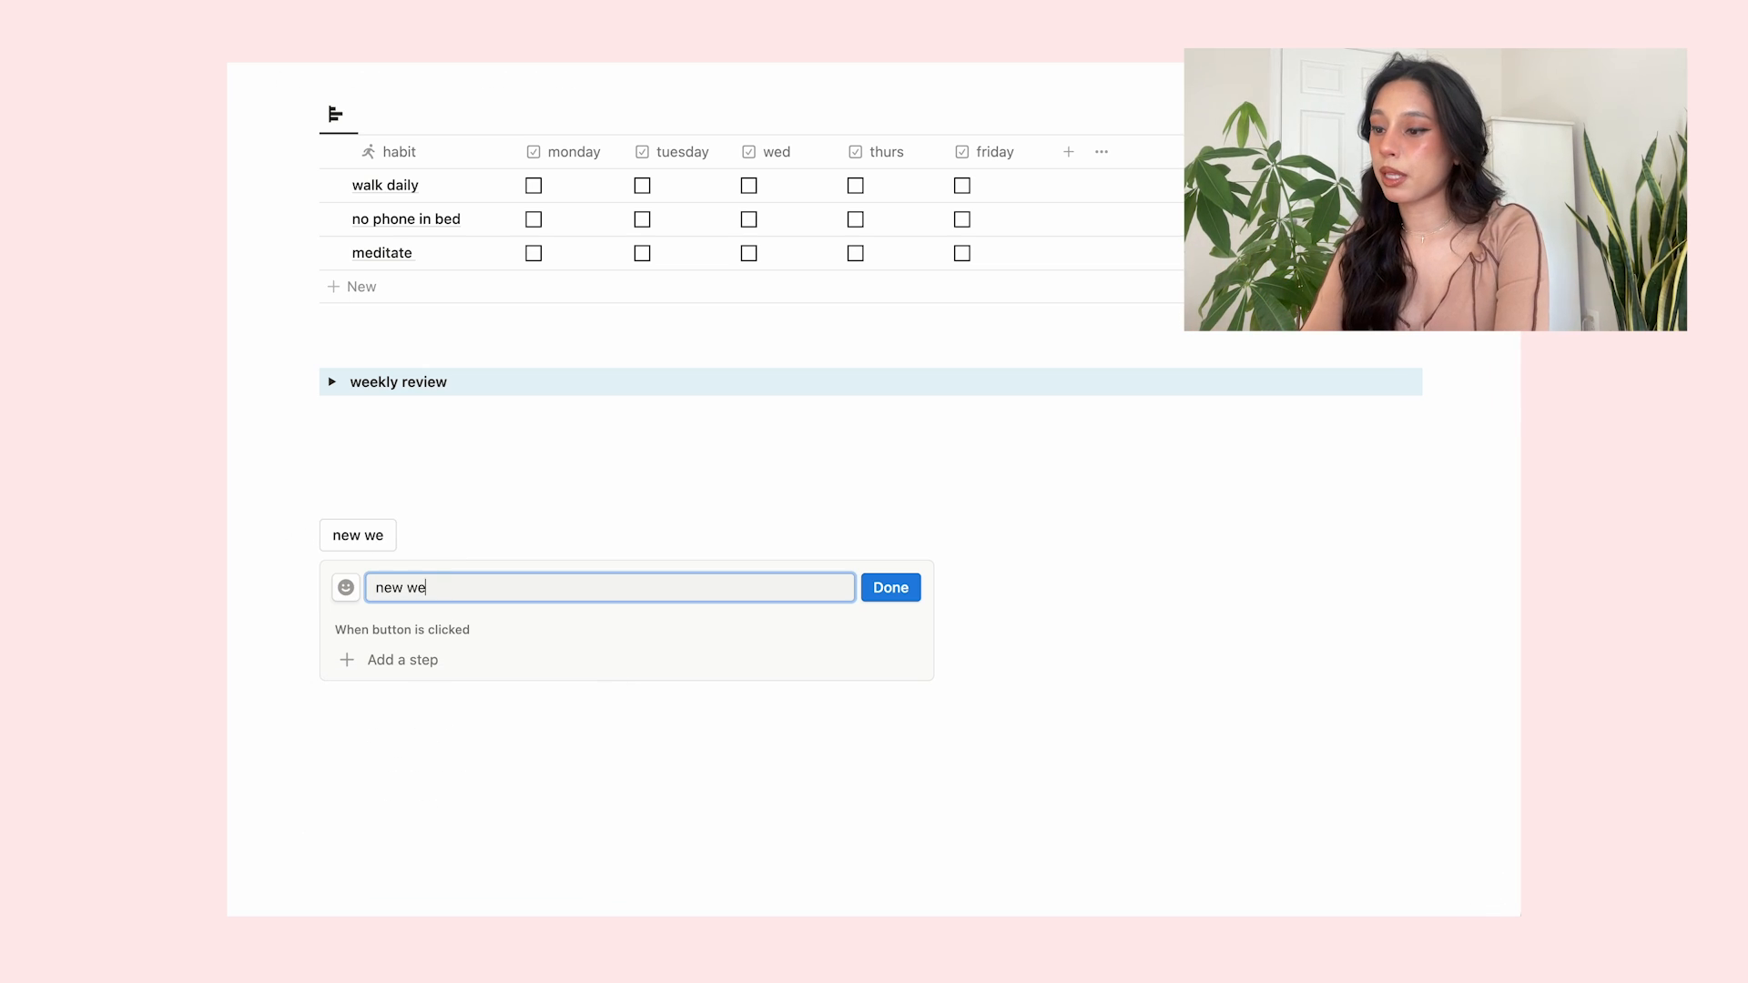
pyautogui.write('ekly spread')
# - Give the button an Insert blocks action containing the copied january week 1 section and finish the button's setup
pyautogui.click(441, 660)
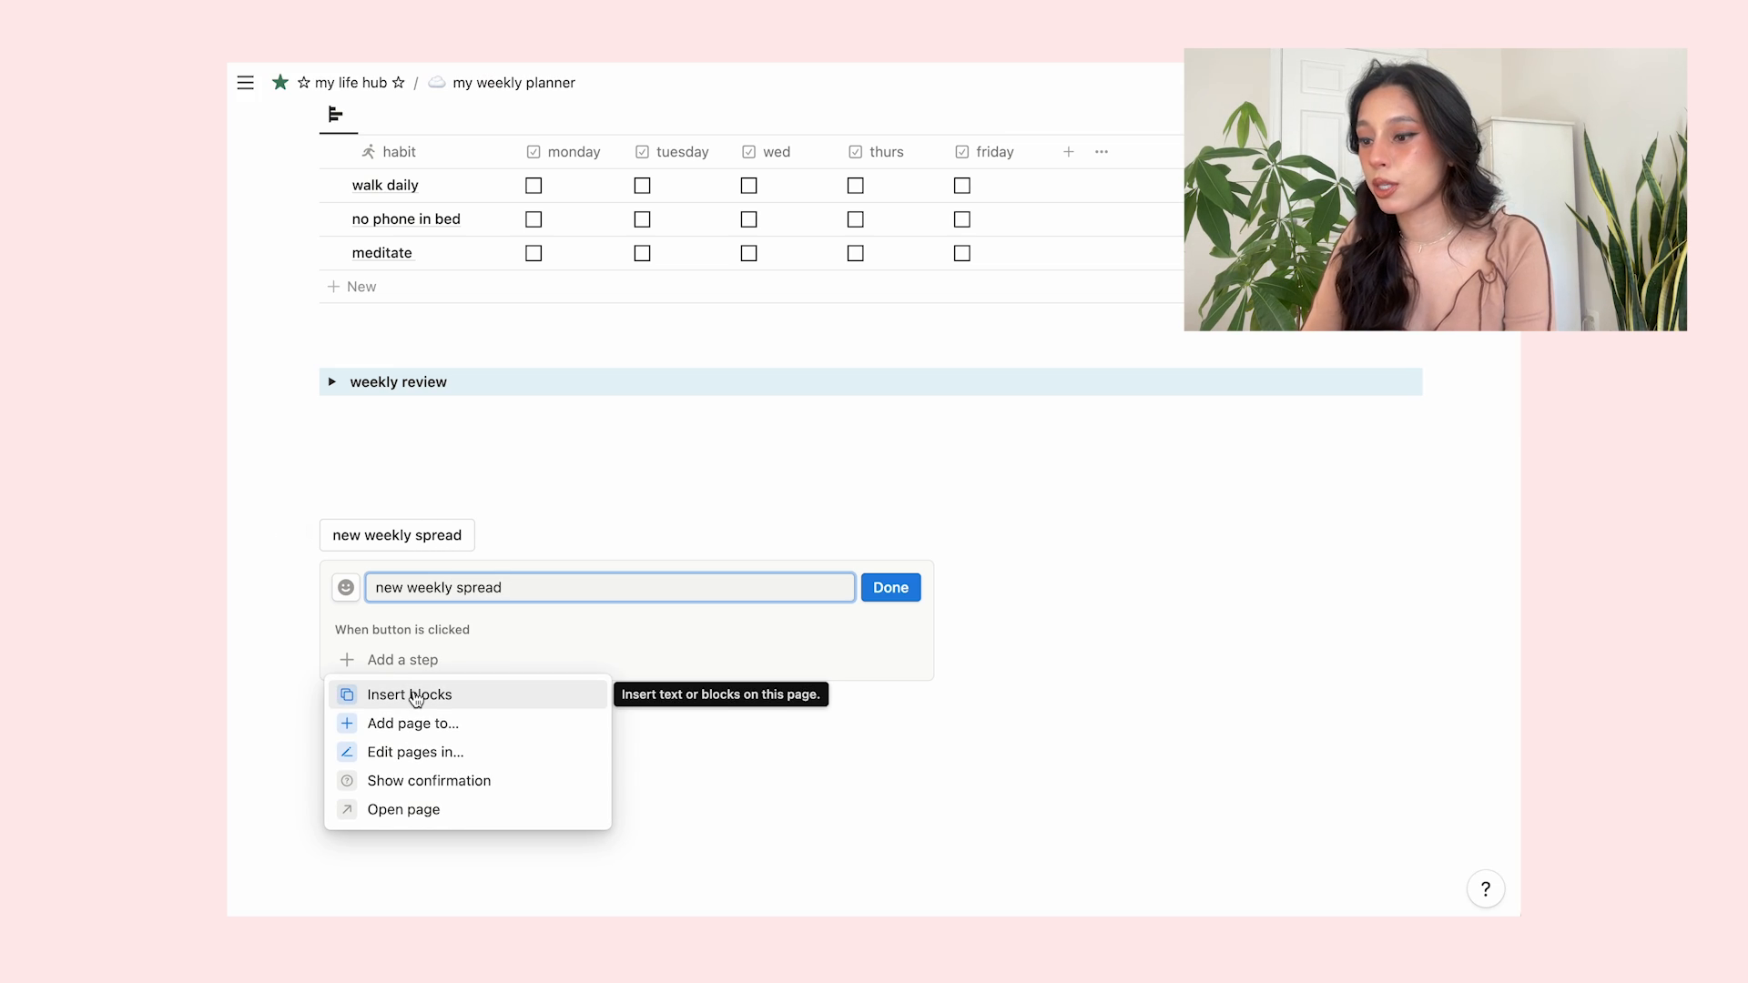
pyautogui.click(416, 697)
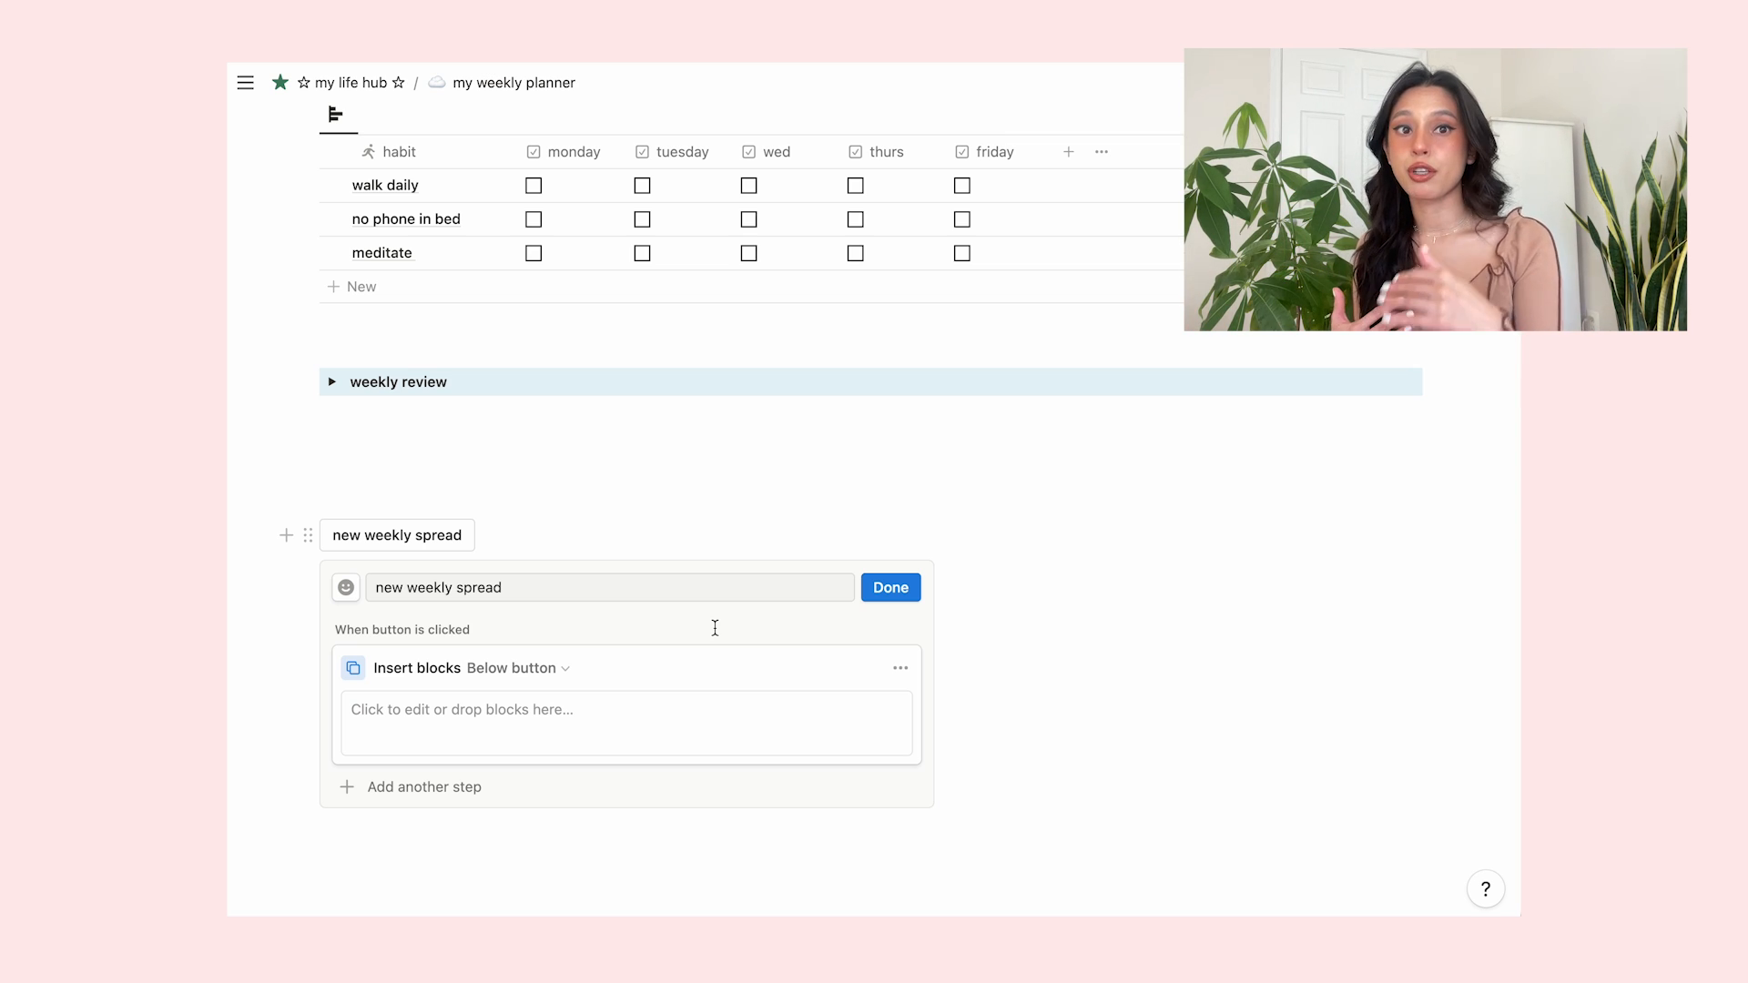
pyautogui.click(546, 710)
pyautogui.press('super+v')
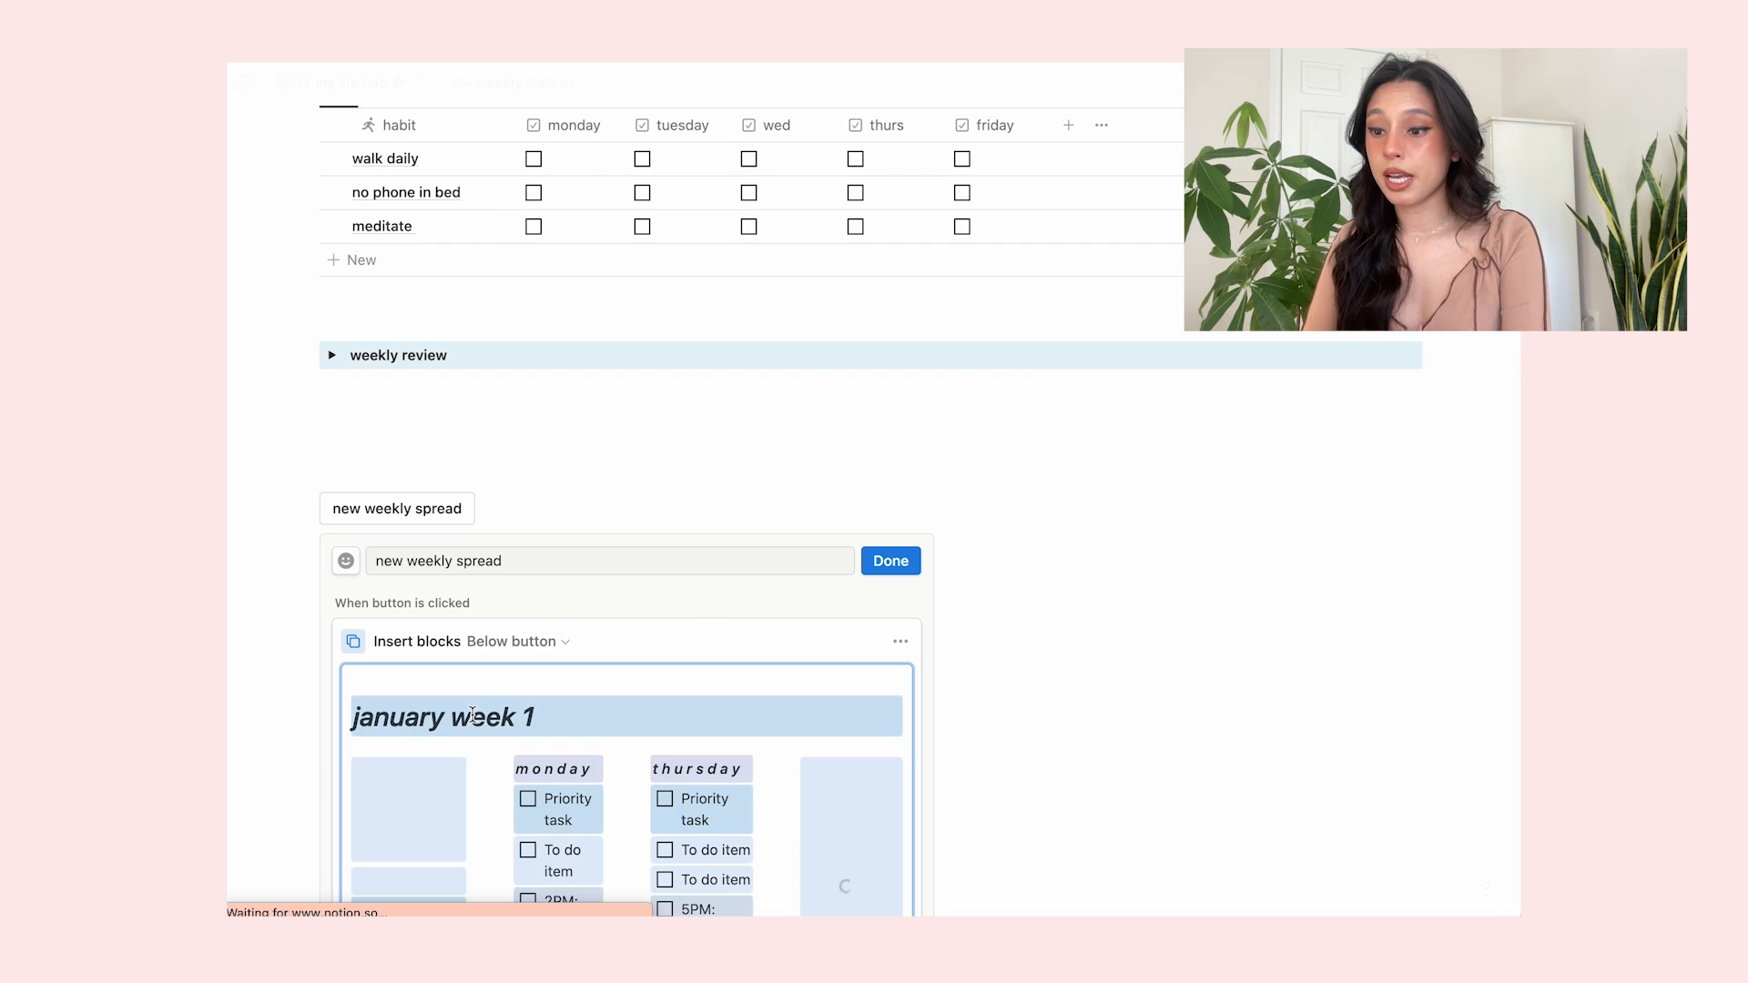
pyautogui.scroll(-5, 541, 723)
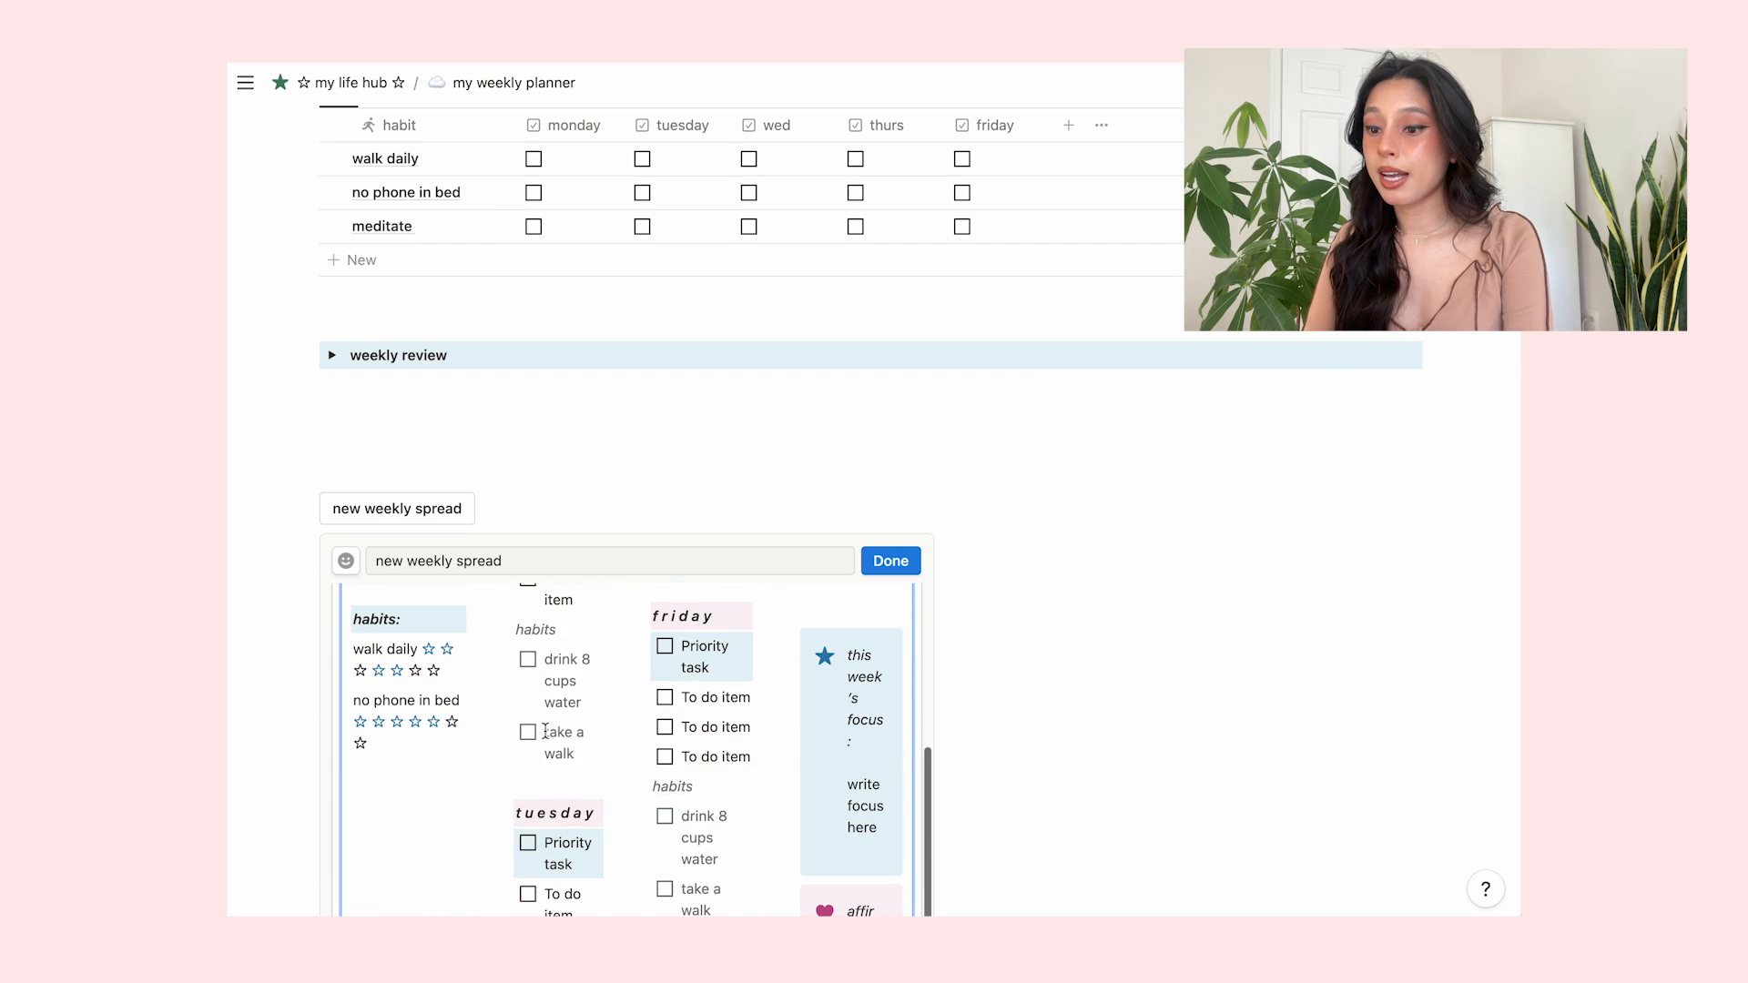
pyautogui.scroll(-10, 868, 769)
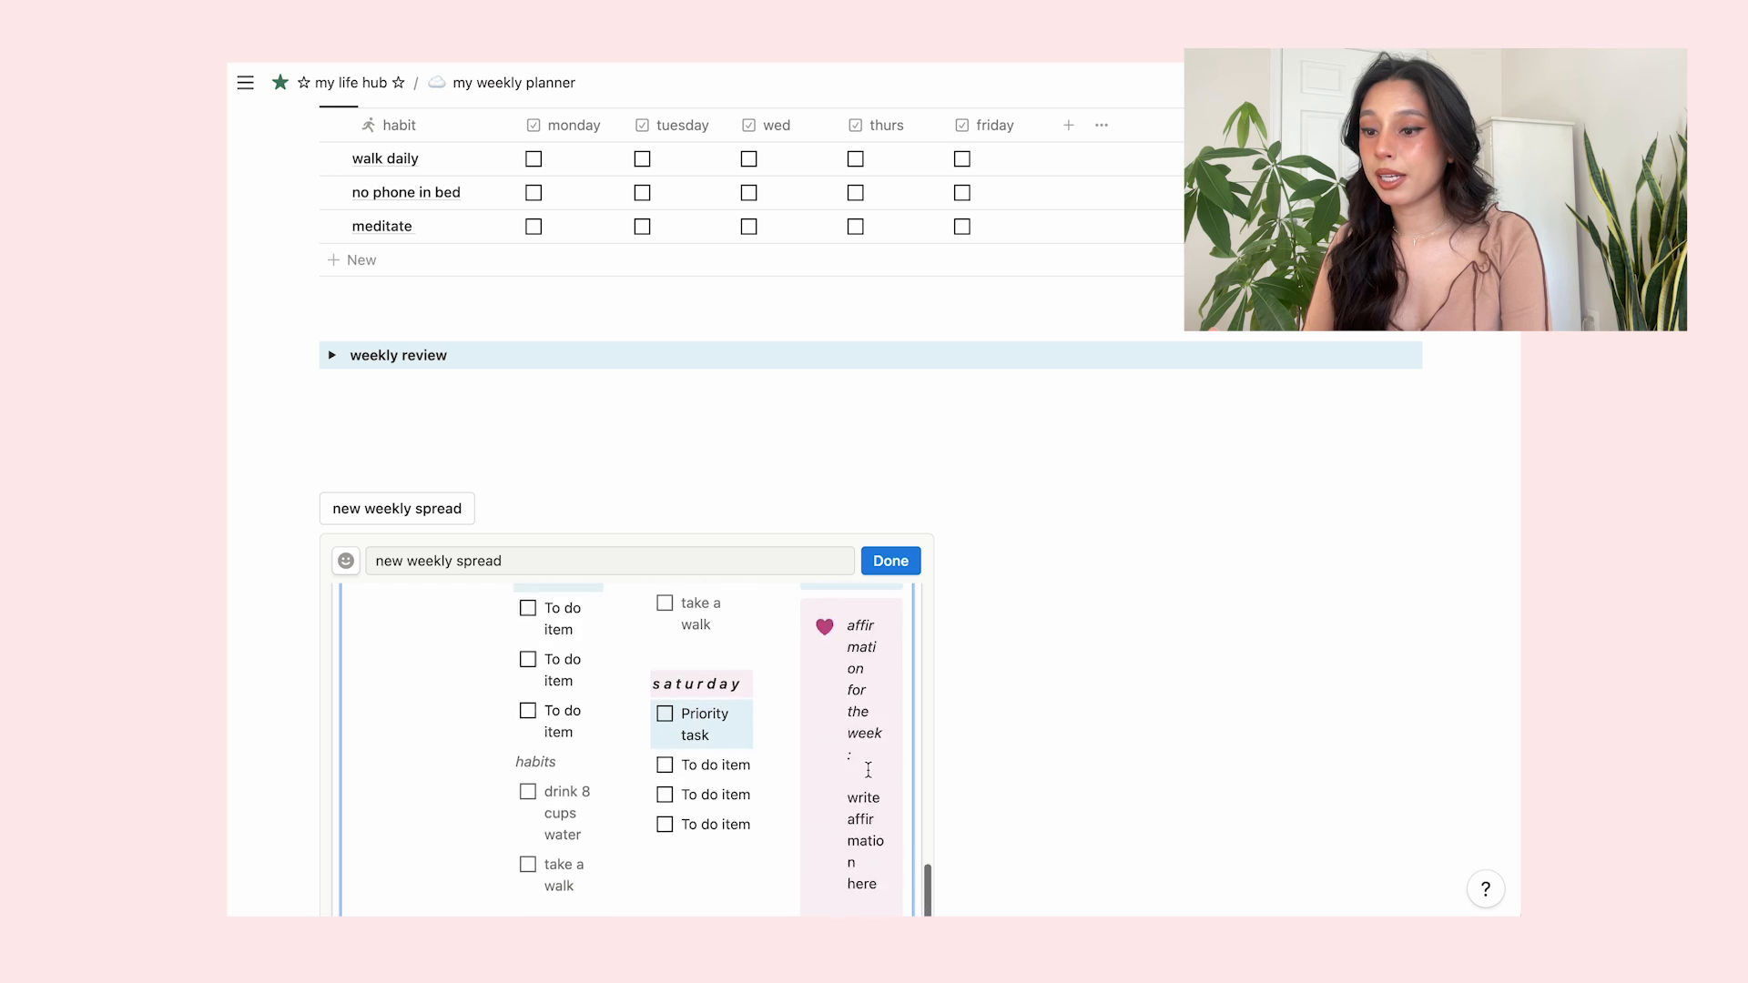
pyautogui.scroll(-5, 867, 769)
pyautogui.scroll(15, 617, 729)
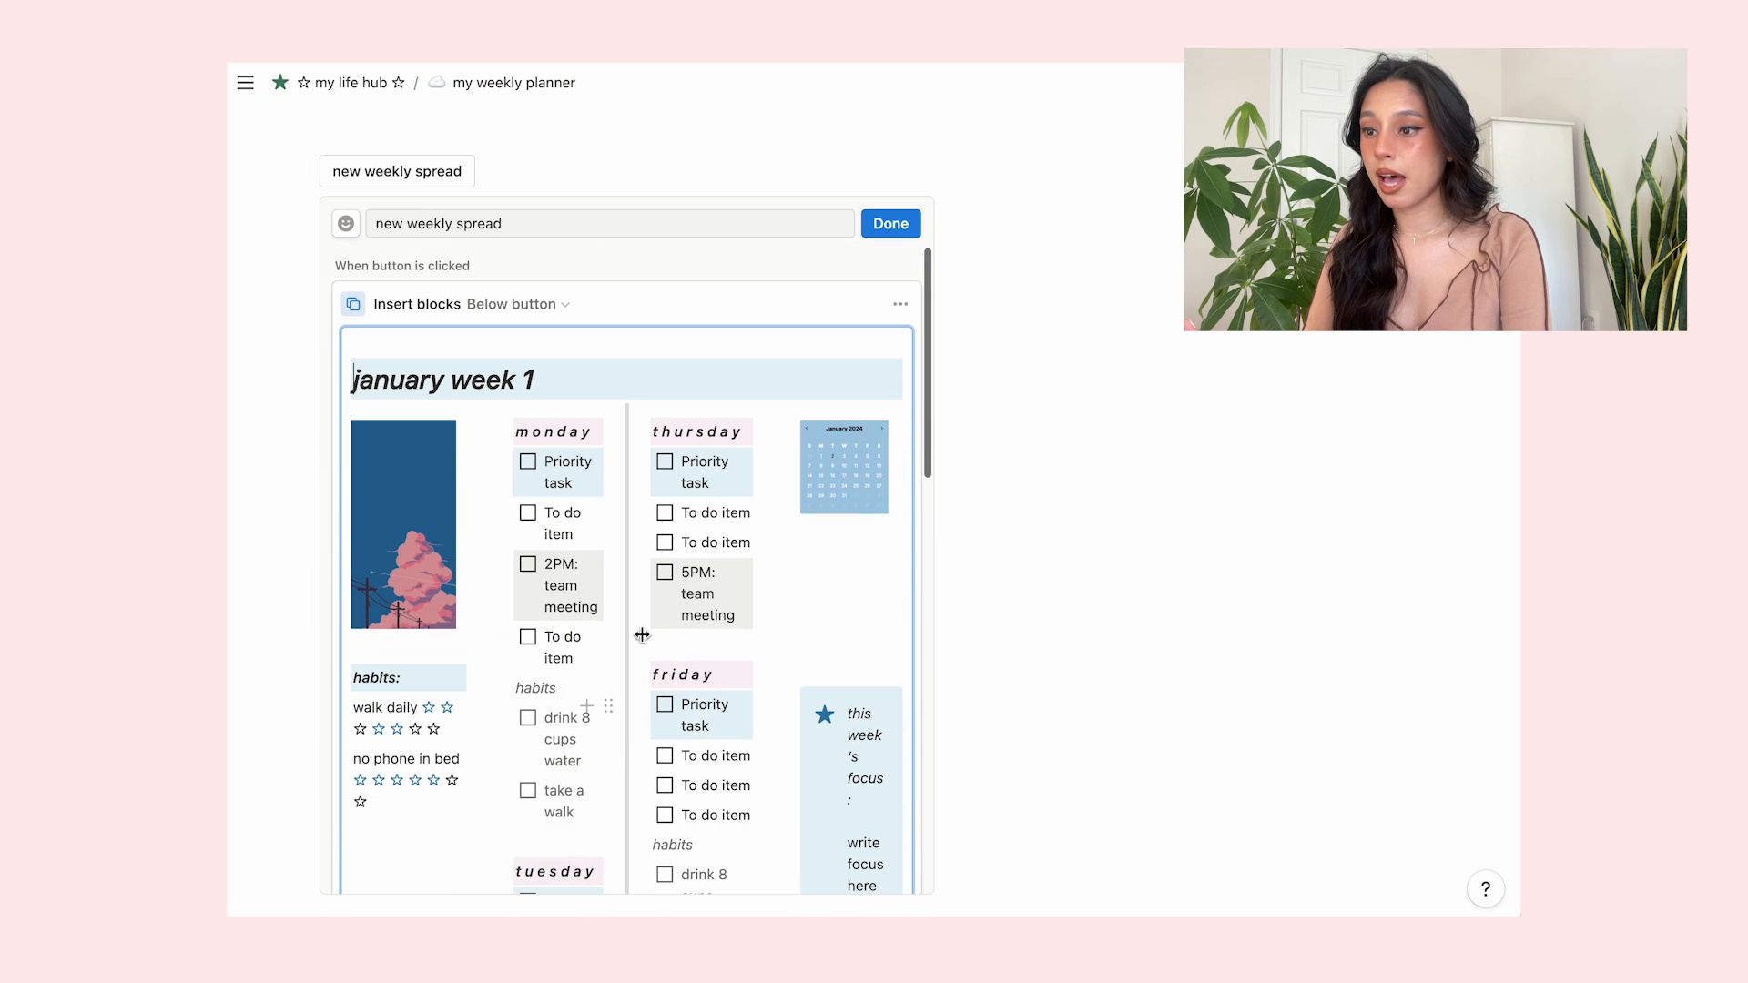
pyautogui.scroll(-10, 745, 592)
pyautogui.scroll(15, 744, 593)
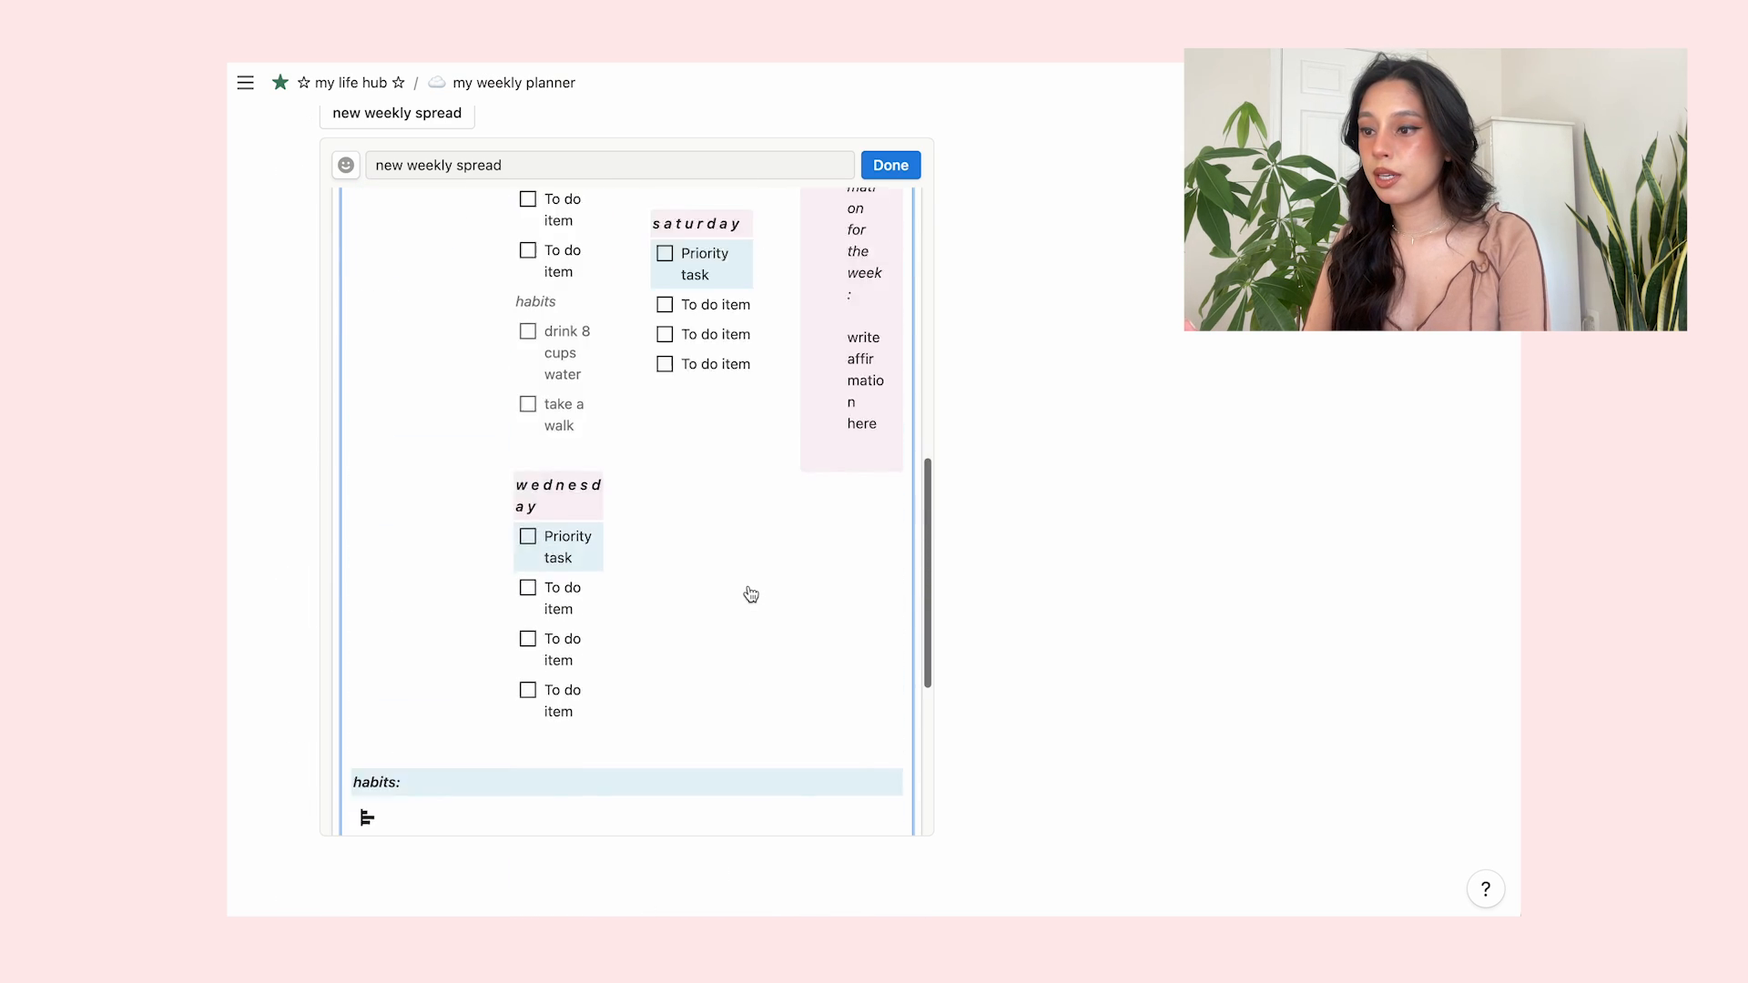
pyautogui.scroll(2, 749, 585)
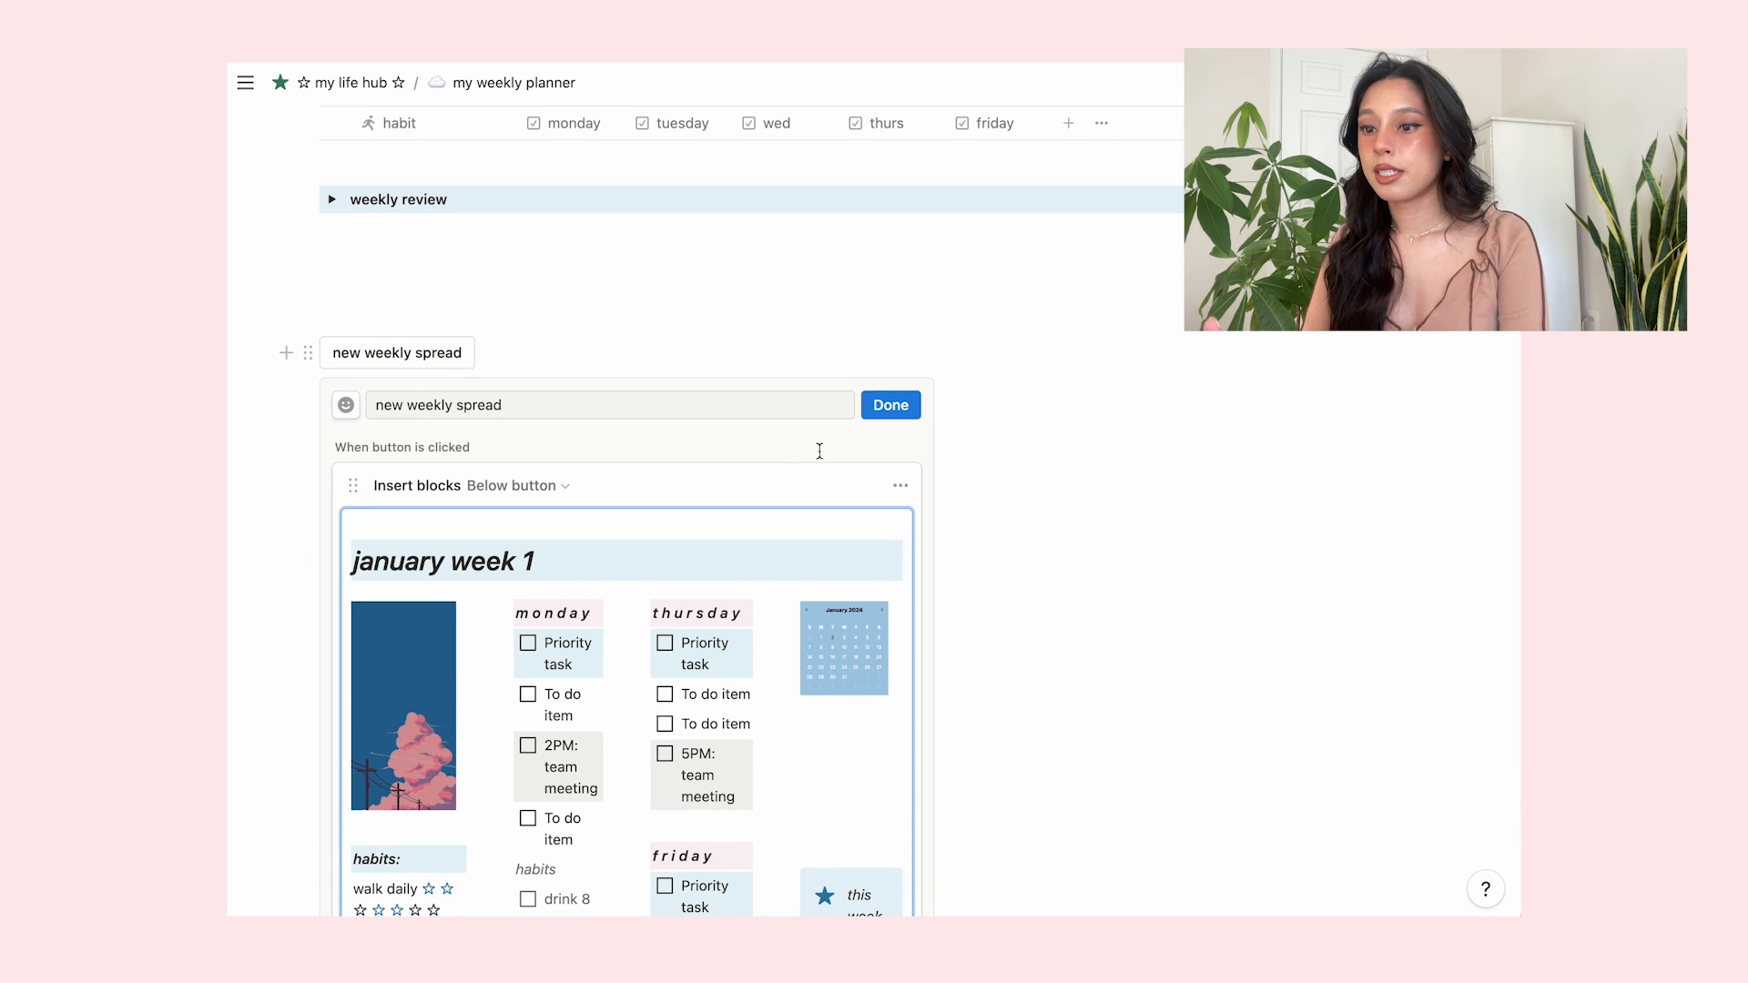
pyautogui.click(888, 401)
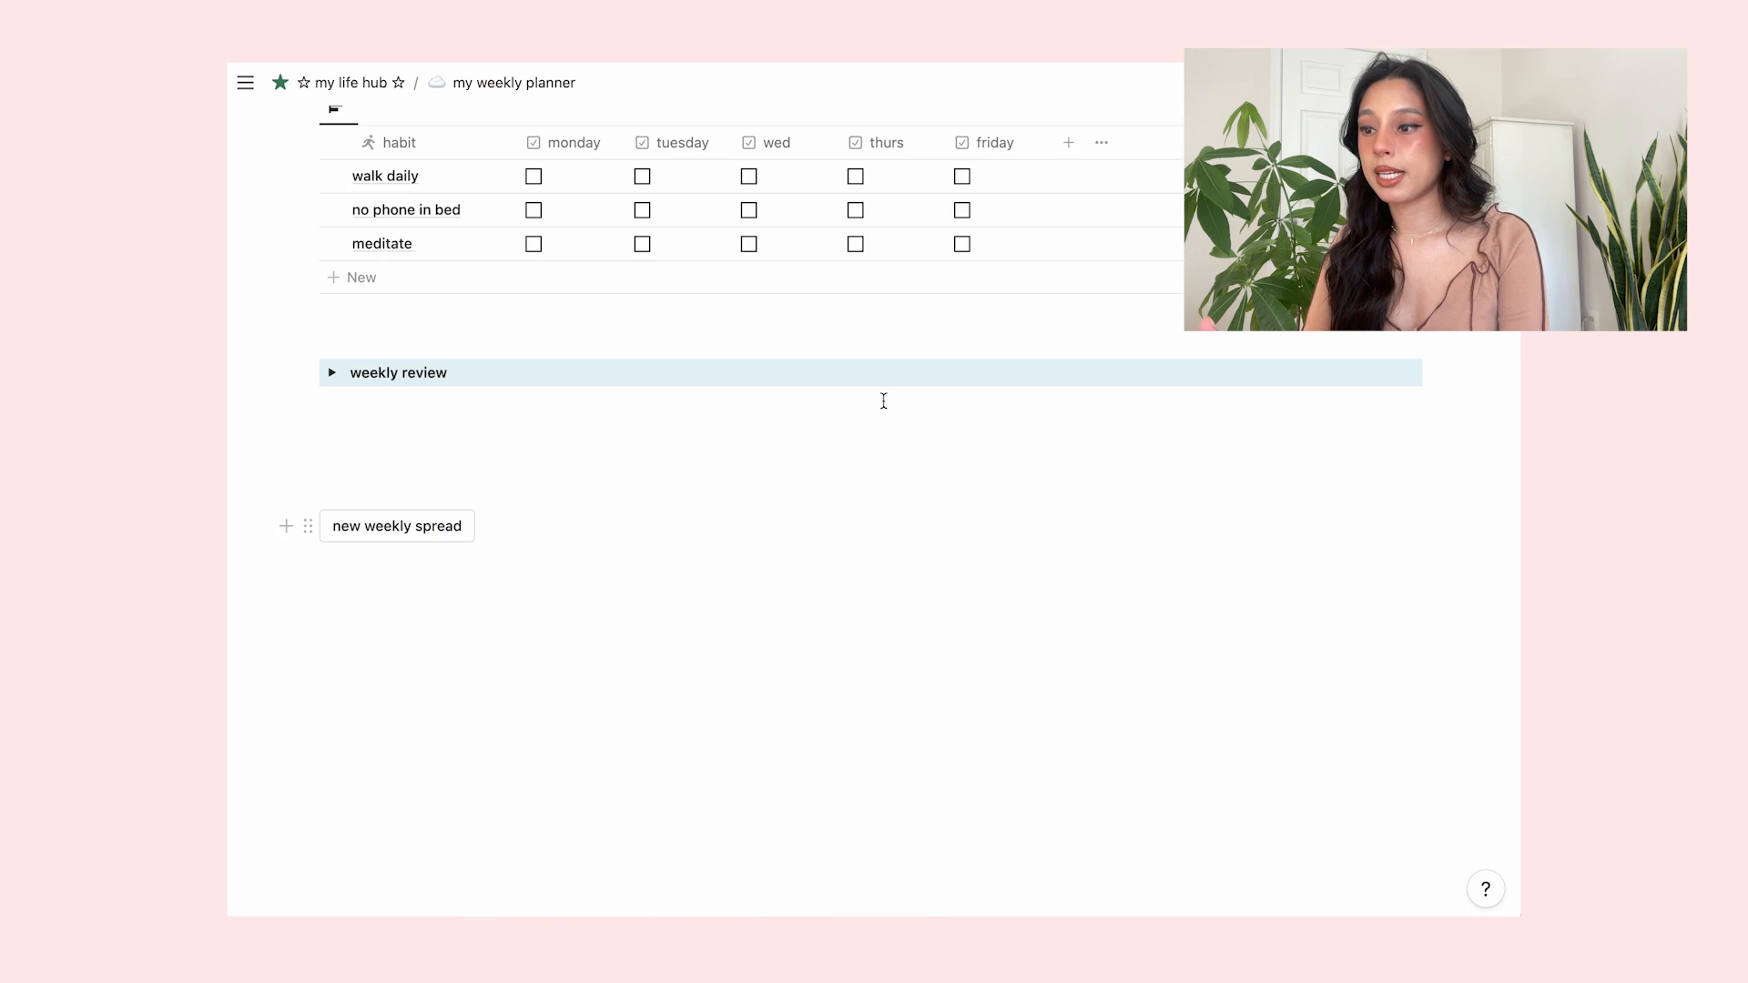
# - Run the new weekly spread button and look over the copy it inserts, down to the weekly review toggle
pyautogui.click(429, 534)
pyautogui.scroll(-5, 816, 448)
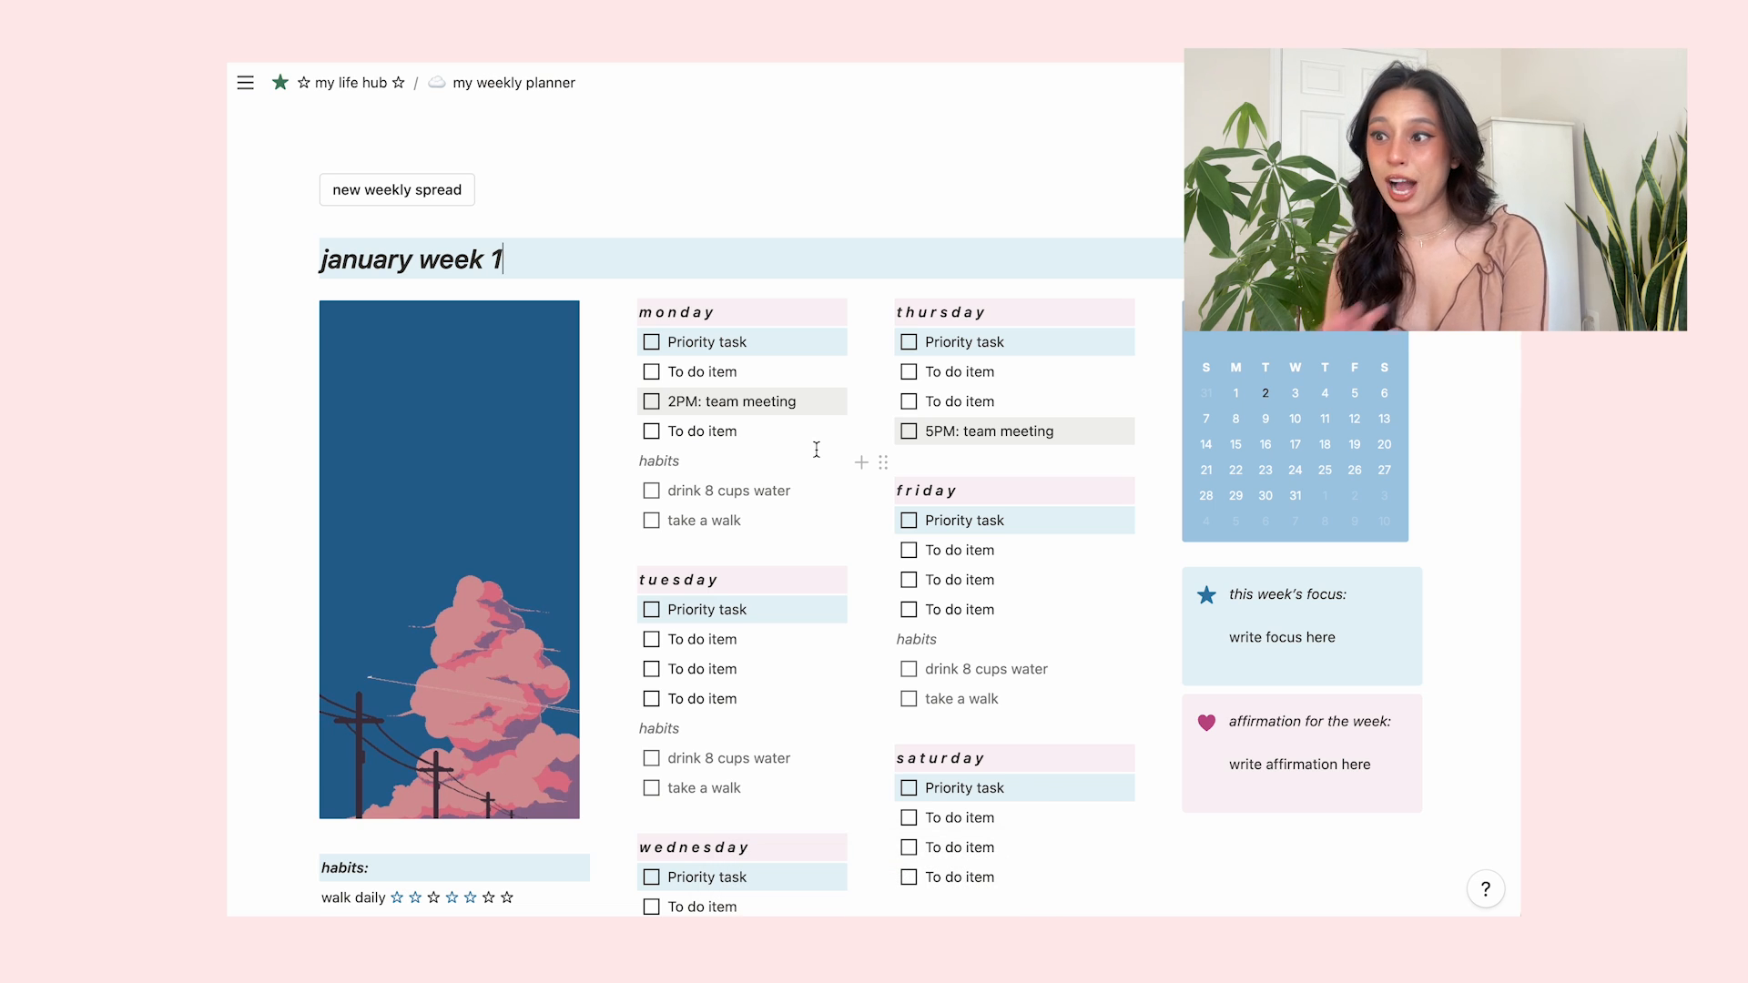
pyautogui.scroll(-1, 813, 449)
pyautogui.scroll(4, 585, 358)
pyautogui.scroll(-7, 1077, 785)
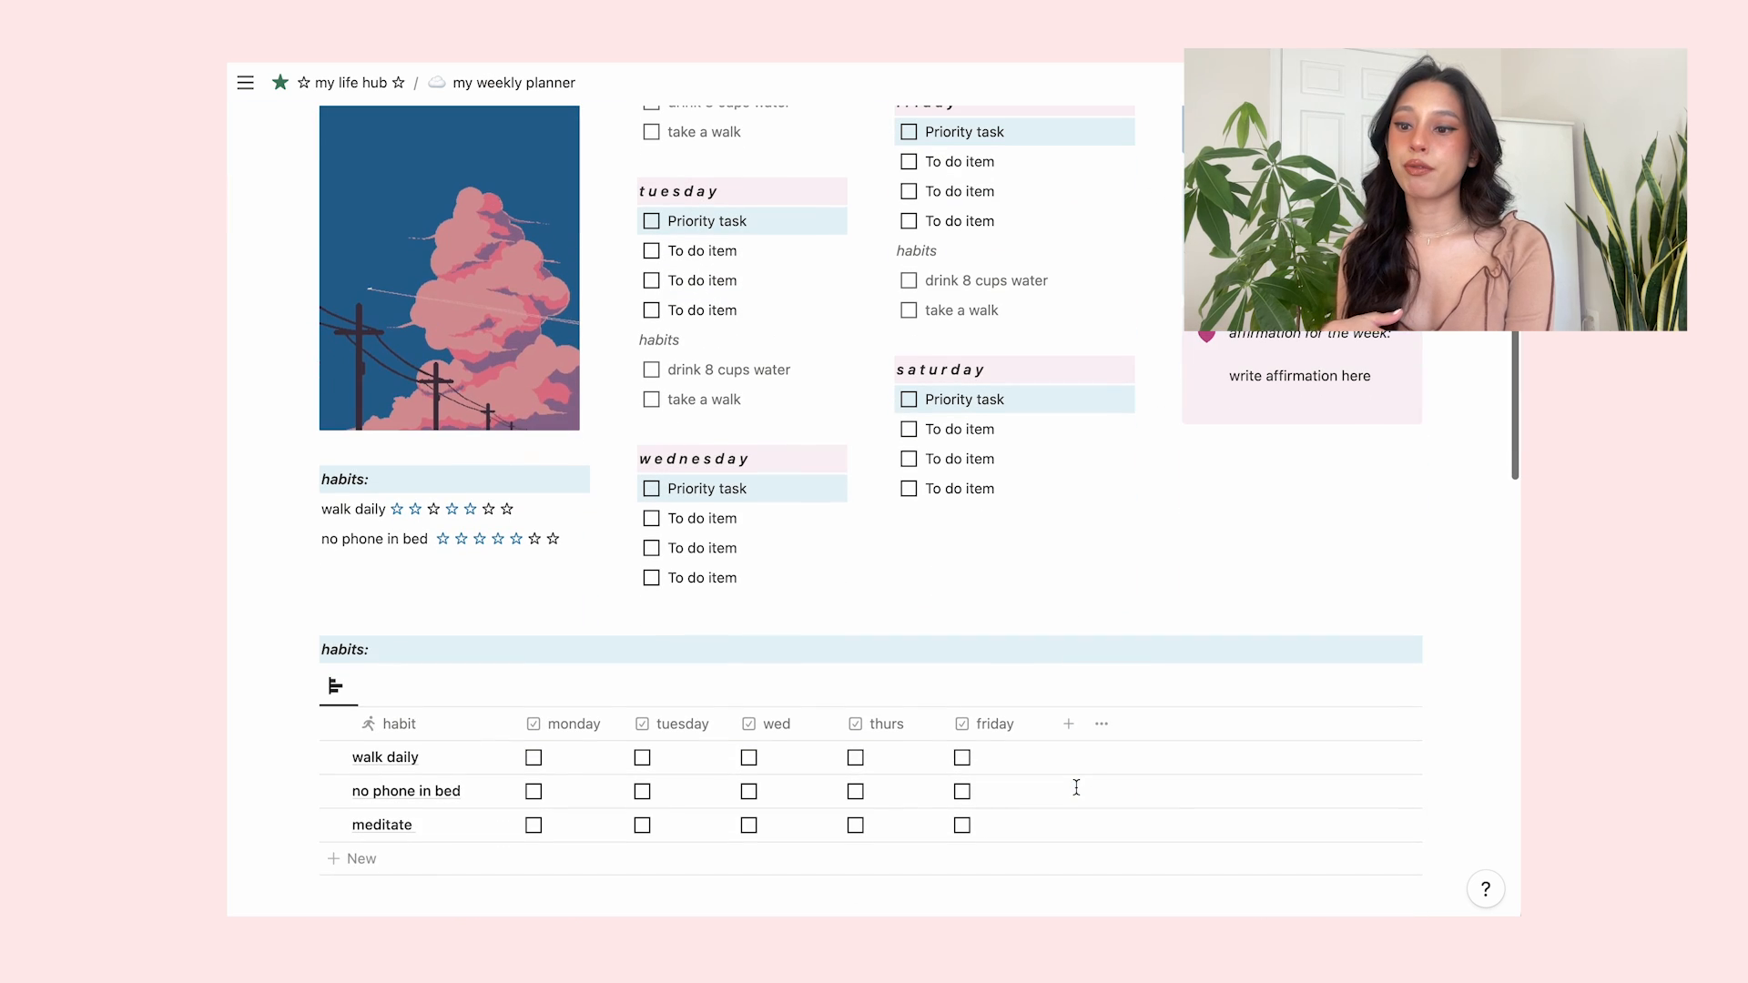
pyautogui.scroll(-5, 990, 625)
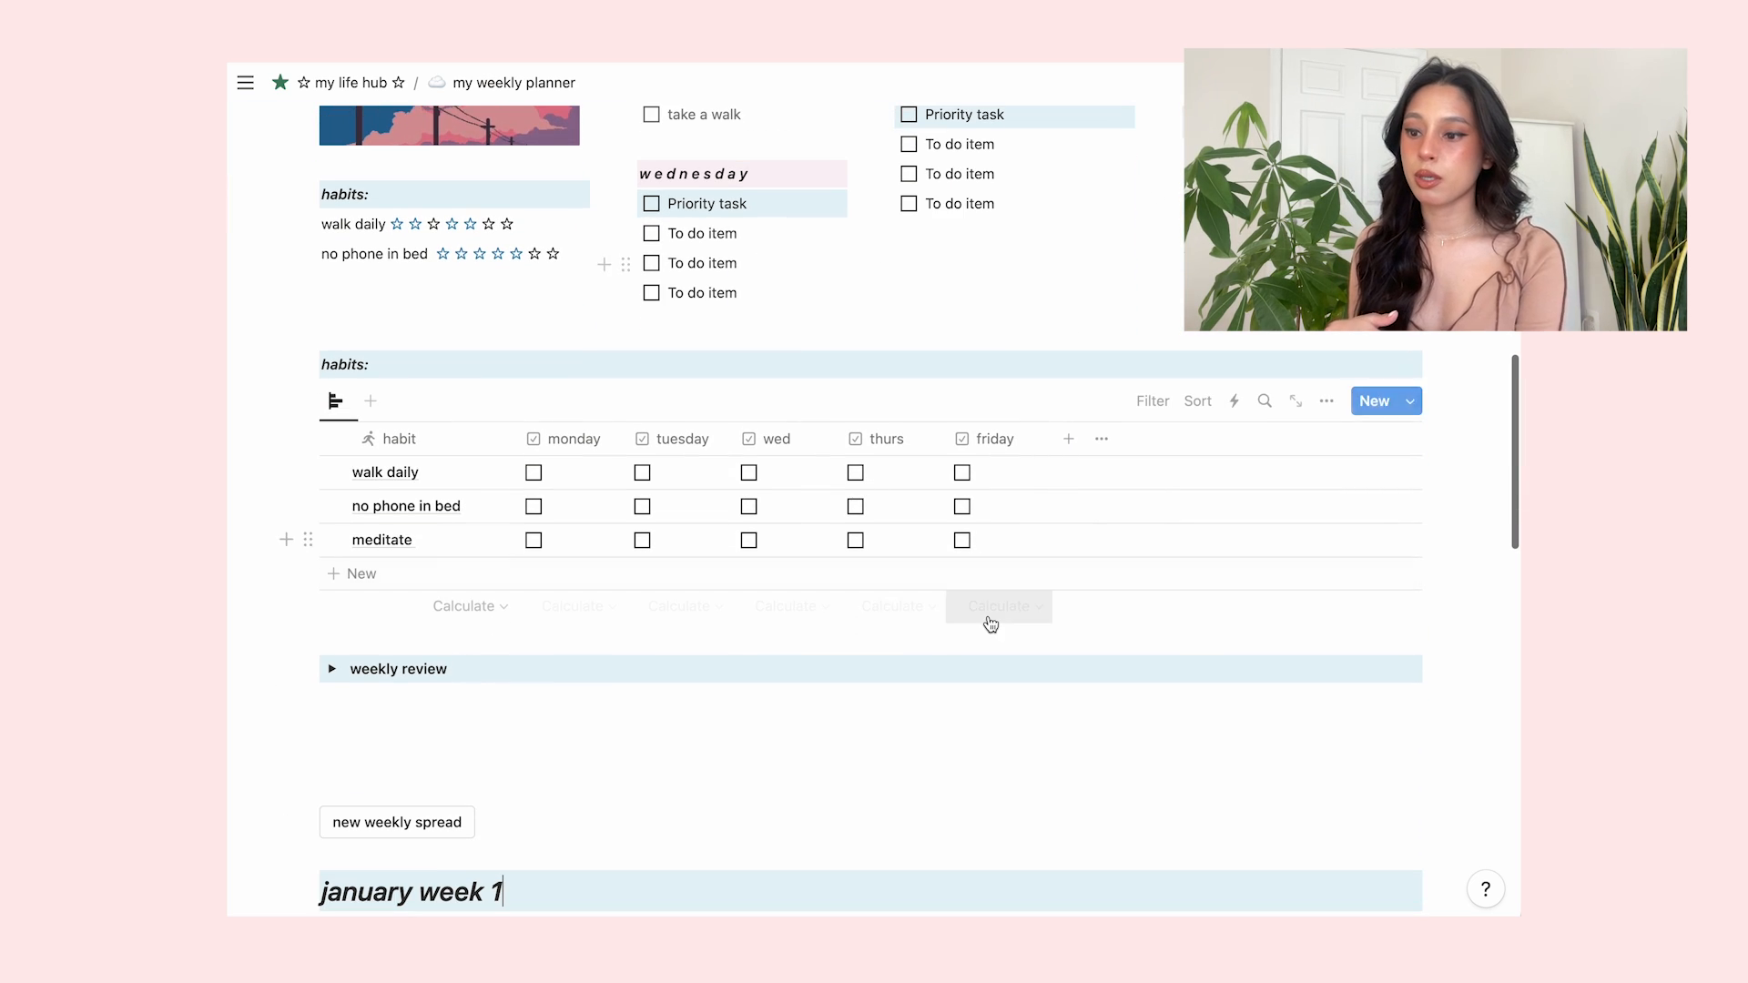
# - Try deleting the original weekly spread above the button, and undo both the deletion and the button's inserted copy
pyautogui.moveTo(1488, 774); pyautogui.dragTo(307, 600)
pyautogui.press('BackSpace')
pyautogui.scroll(-6, 308, 598)
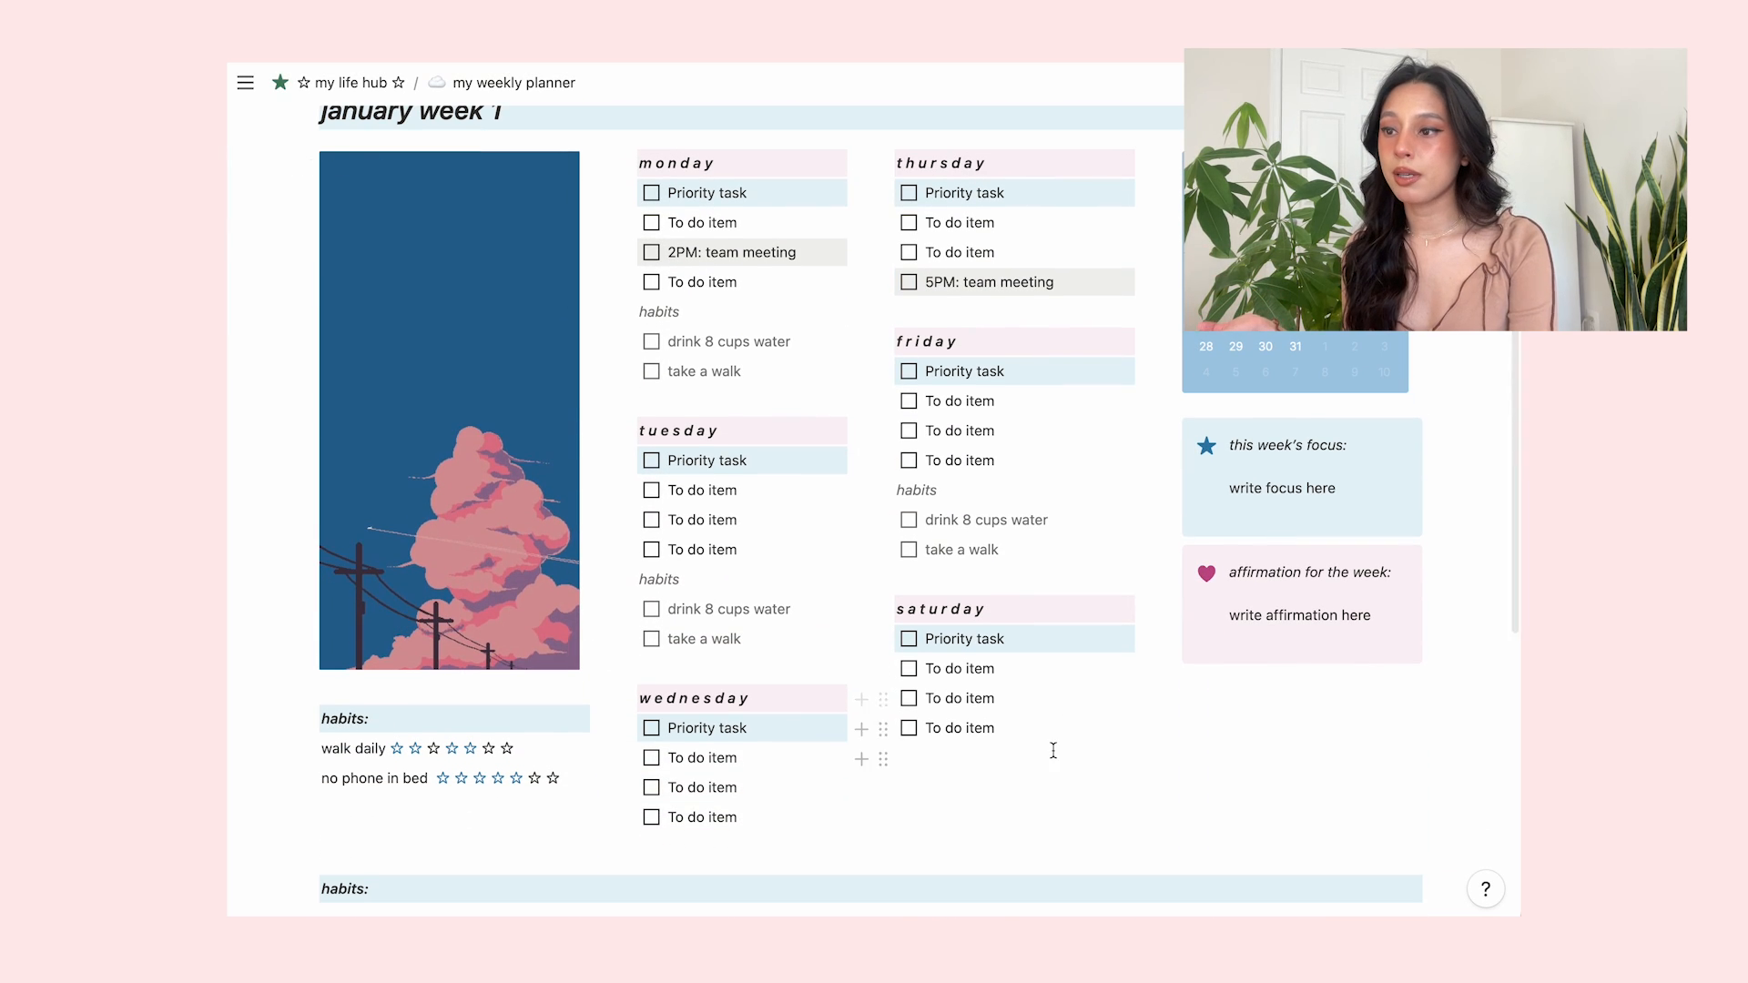
pyautogui.scroll(10, 1053, 750)
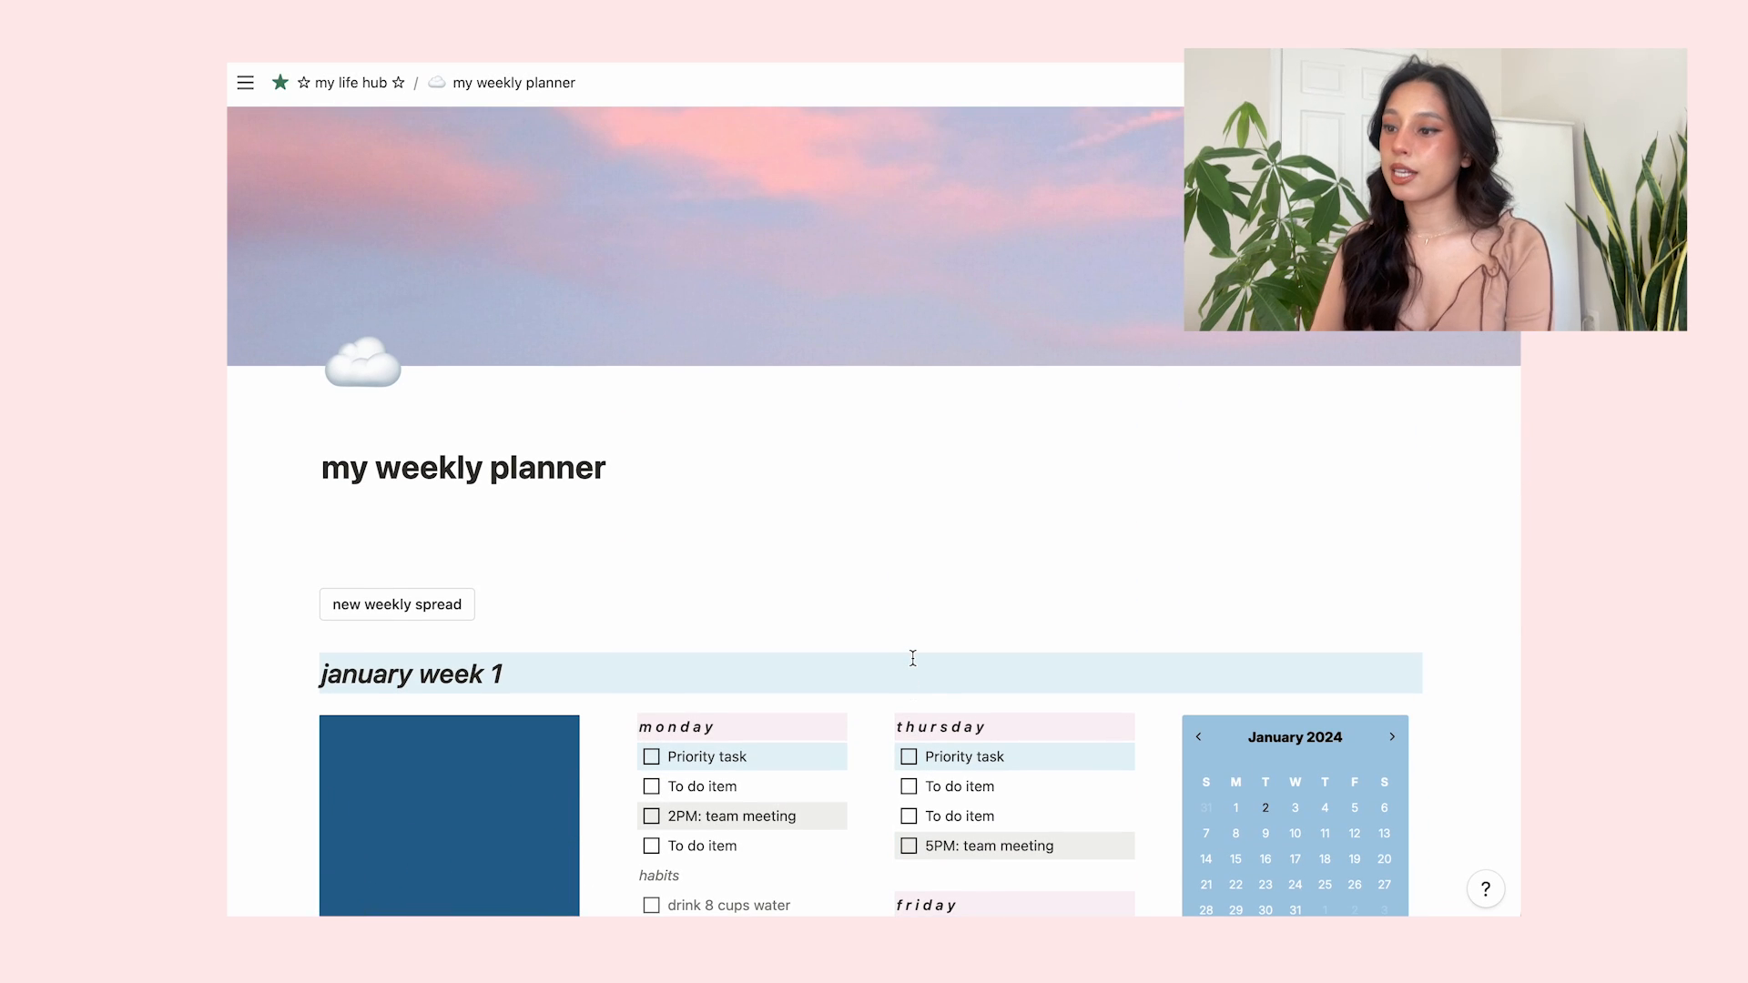
pyautogui.scroll(-15, 913, 658)
pyautogui.click(685, 649)
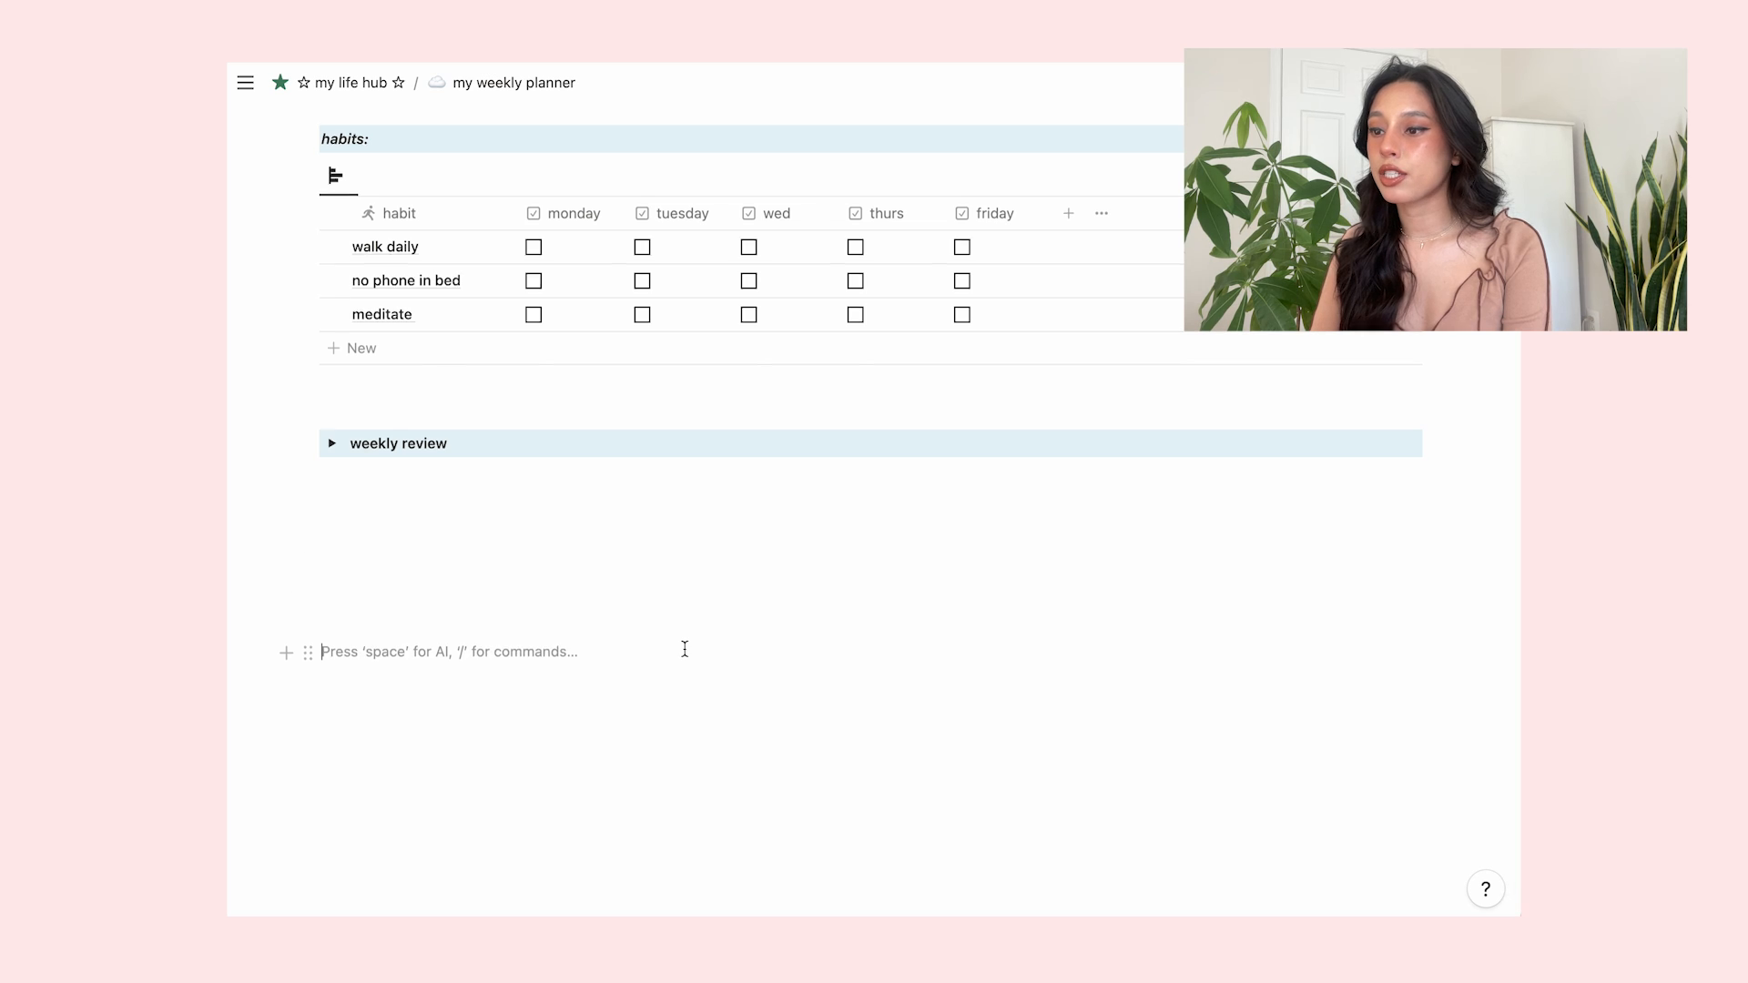
pyautogui.scroll(10, 685, 650)
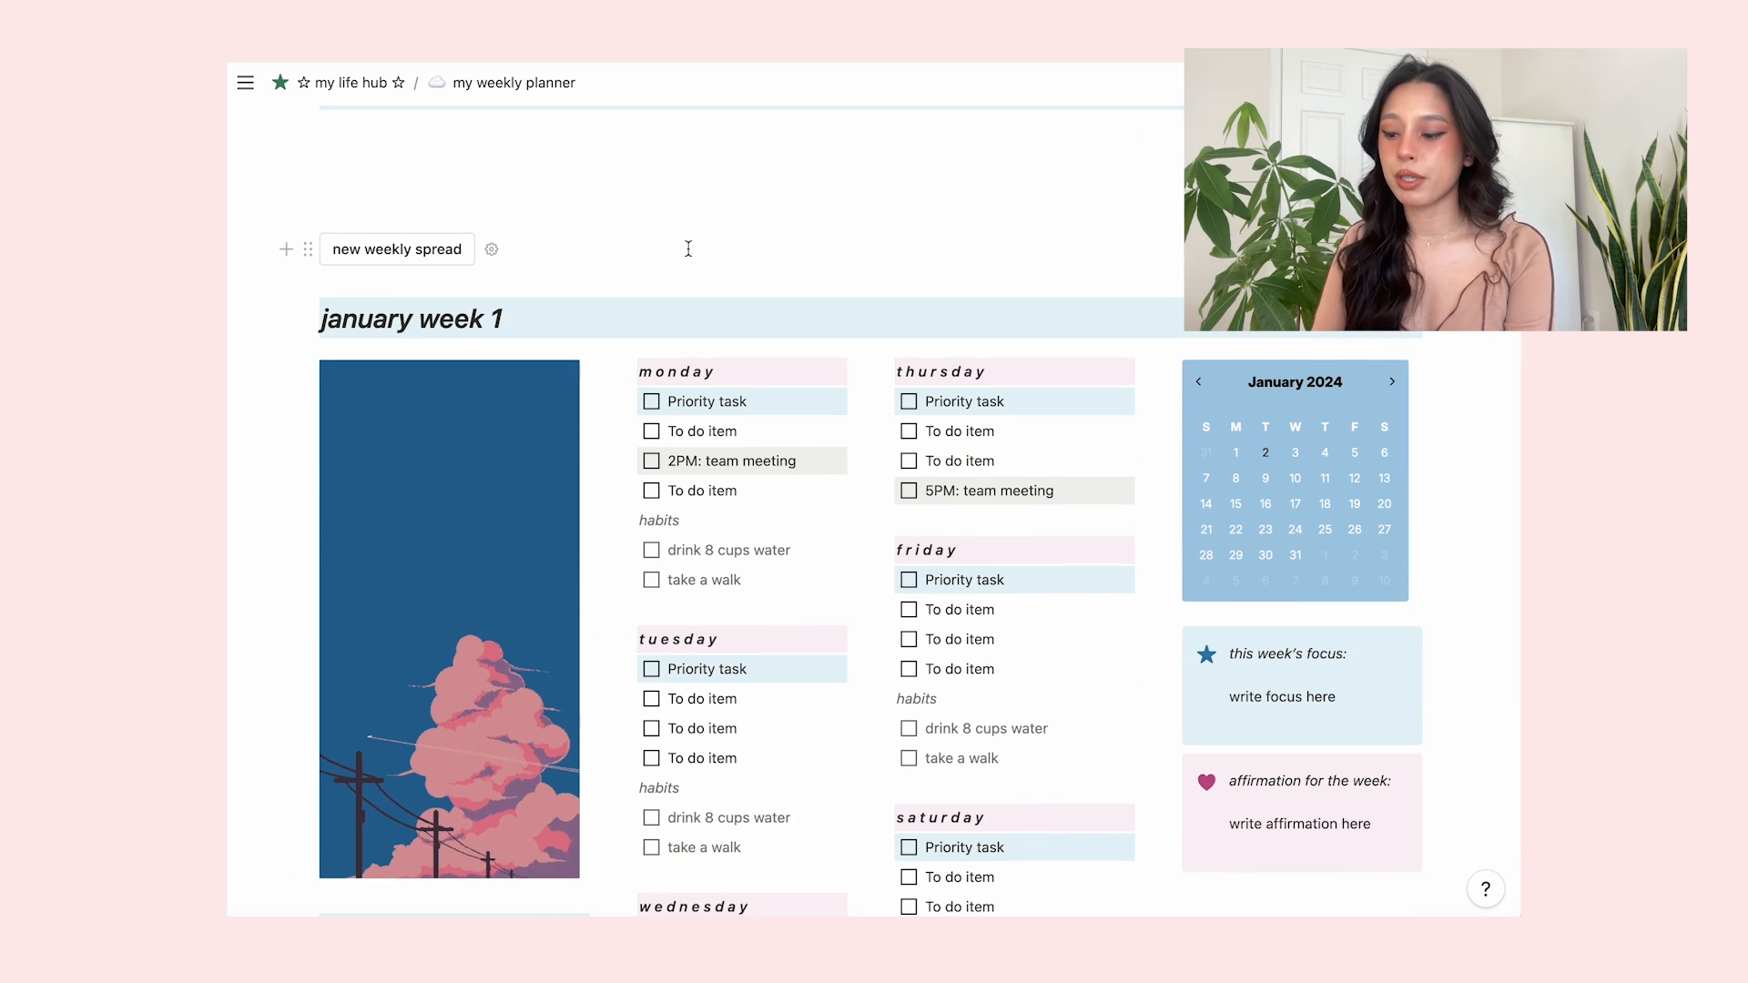
pyautogui.press('super+z')
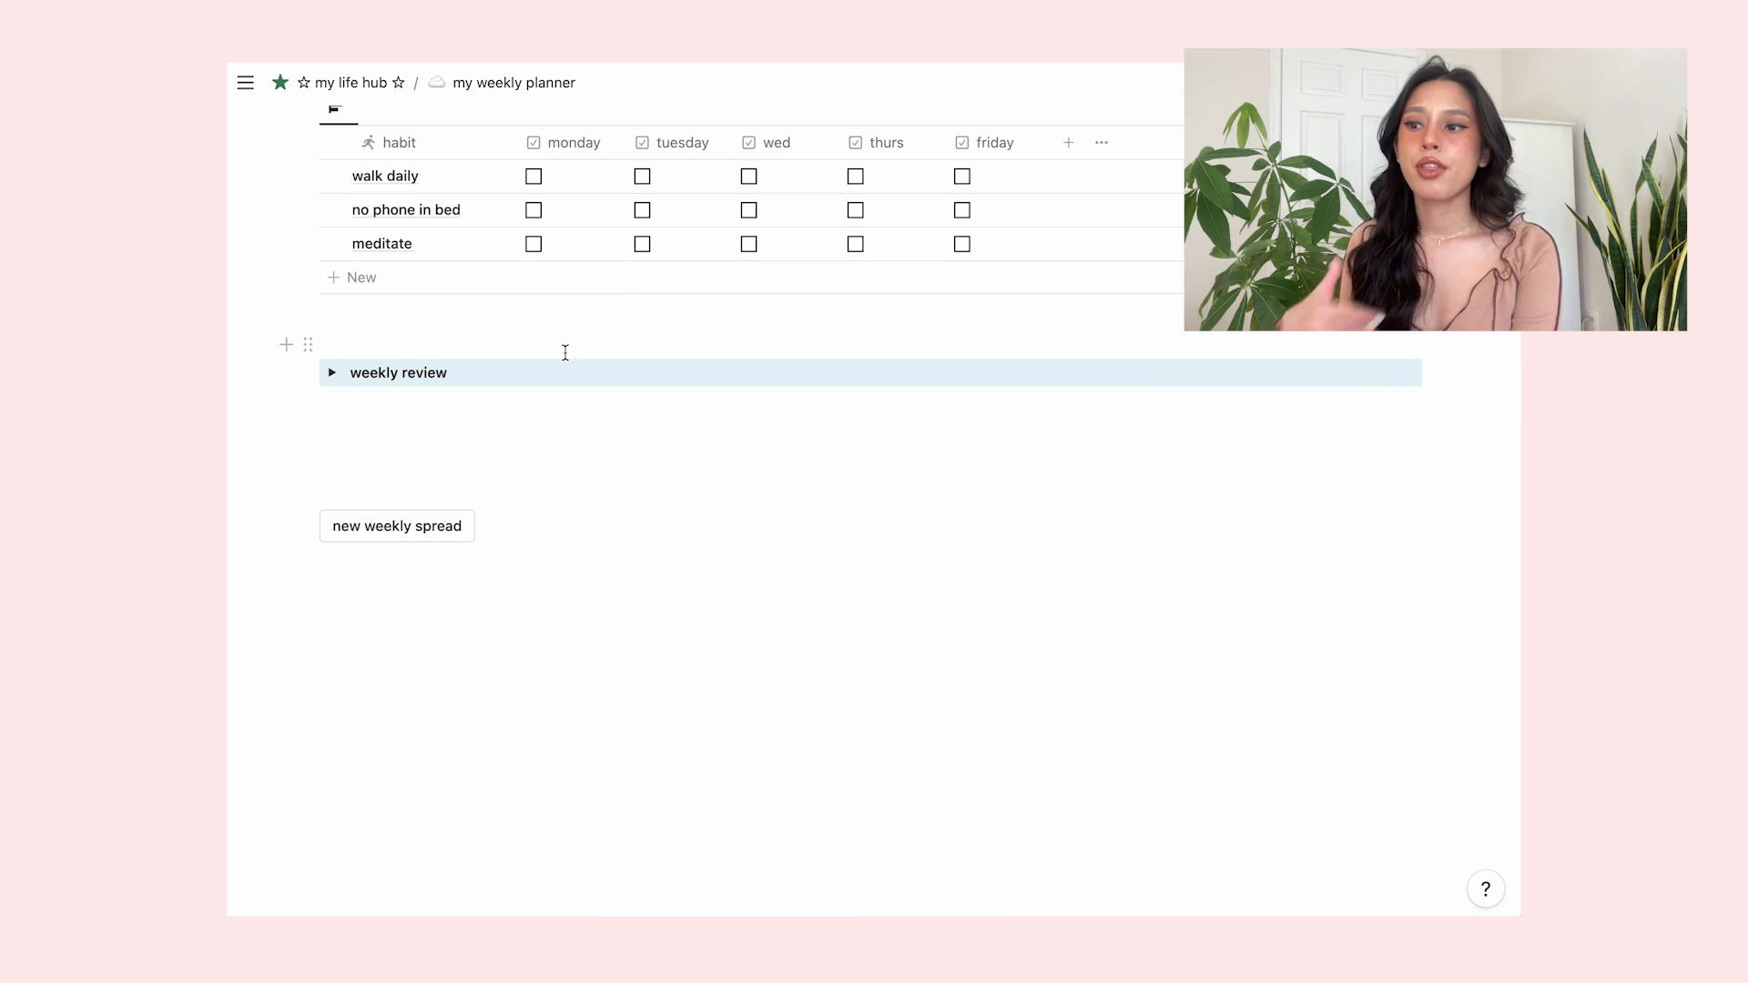
pyautogui.click(505, 543)
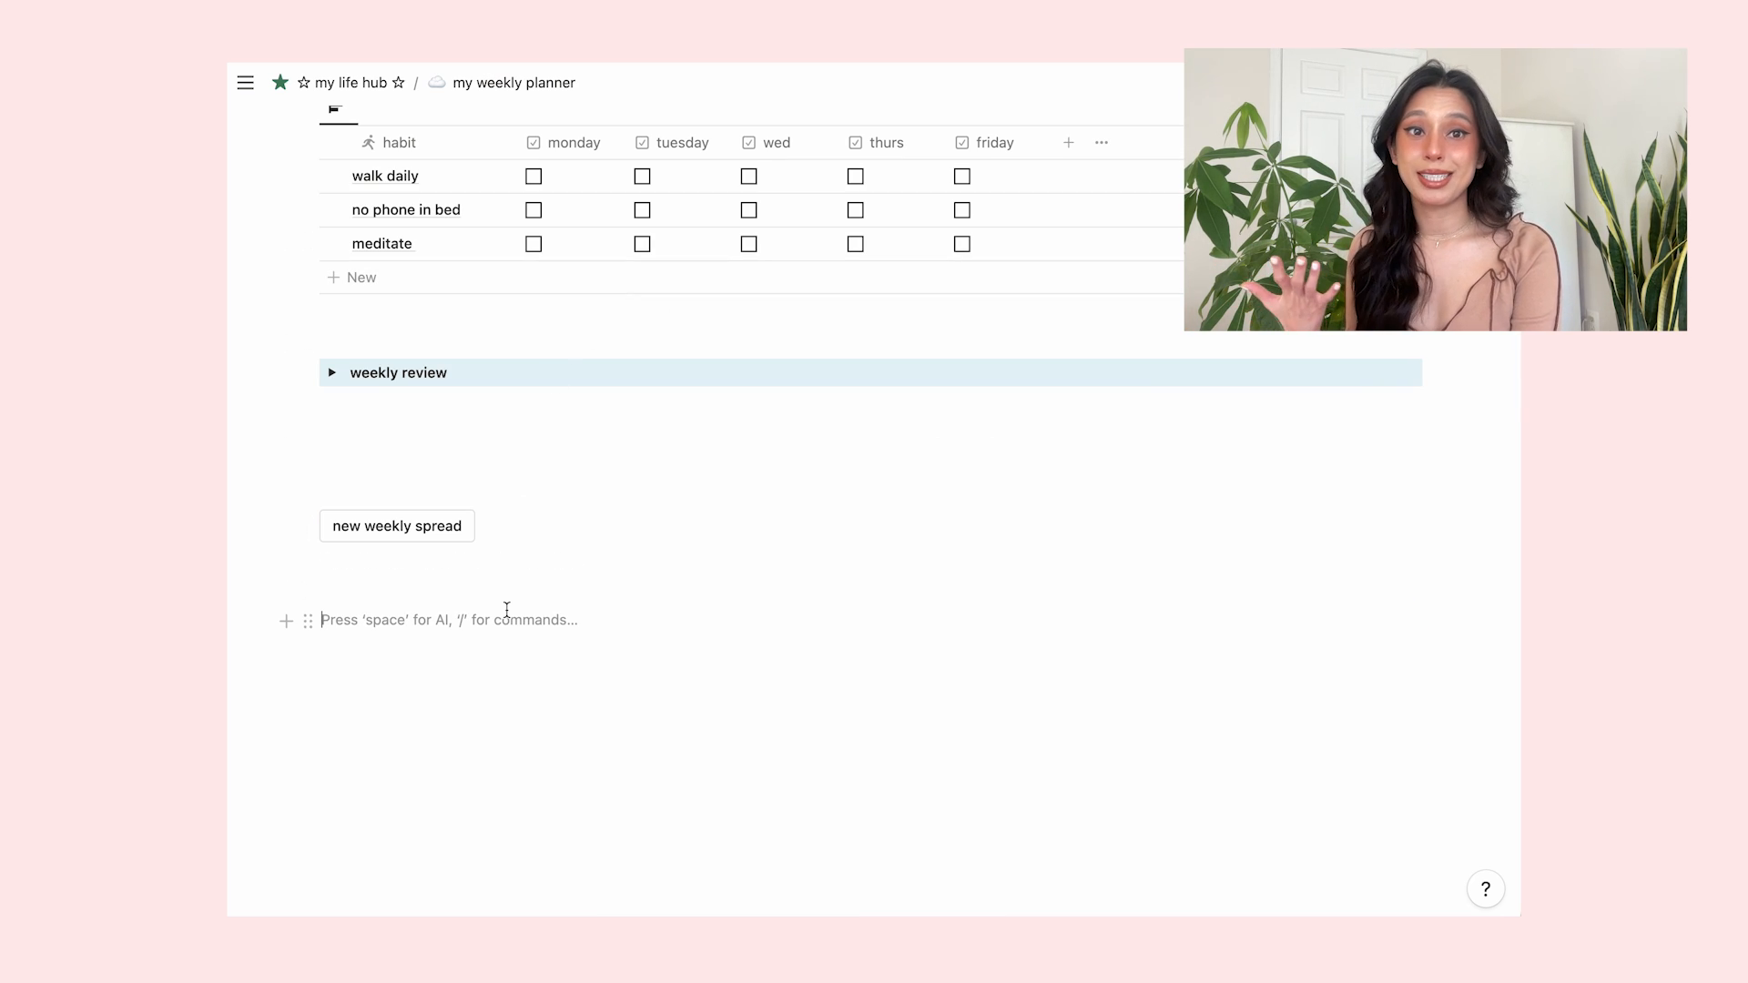
# - Insert a toggle list named "january week 1" on the empty line between the page title and the spread's heading
pyautogui.scroll(15, 507, 608)
pyautogui.click(393, 283)
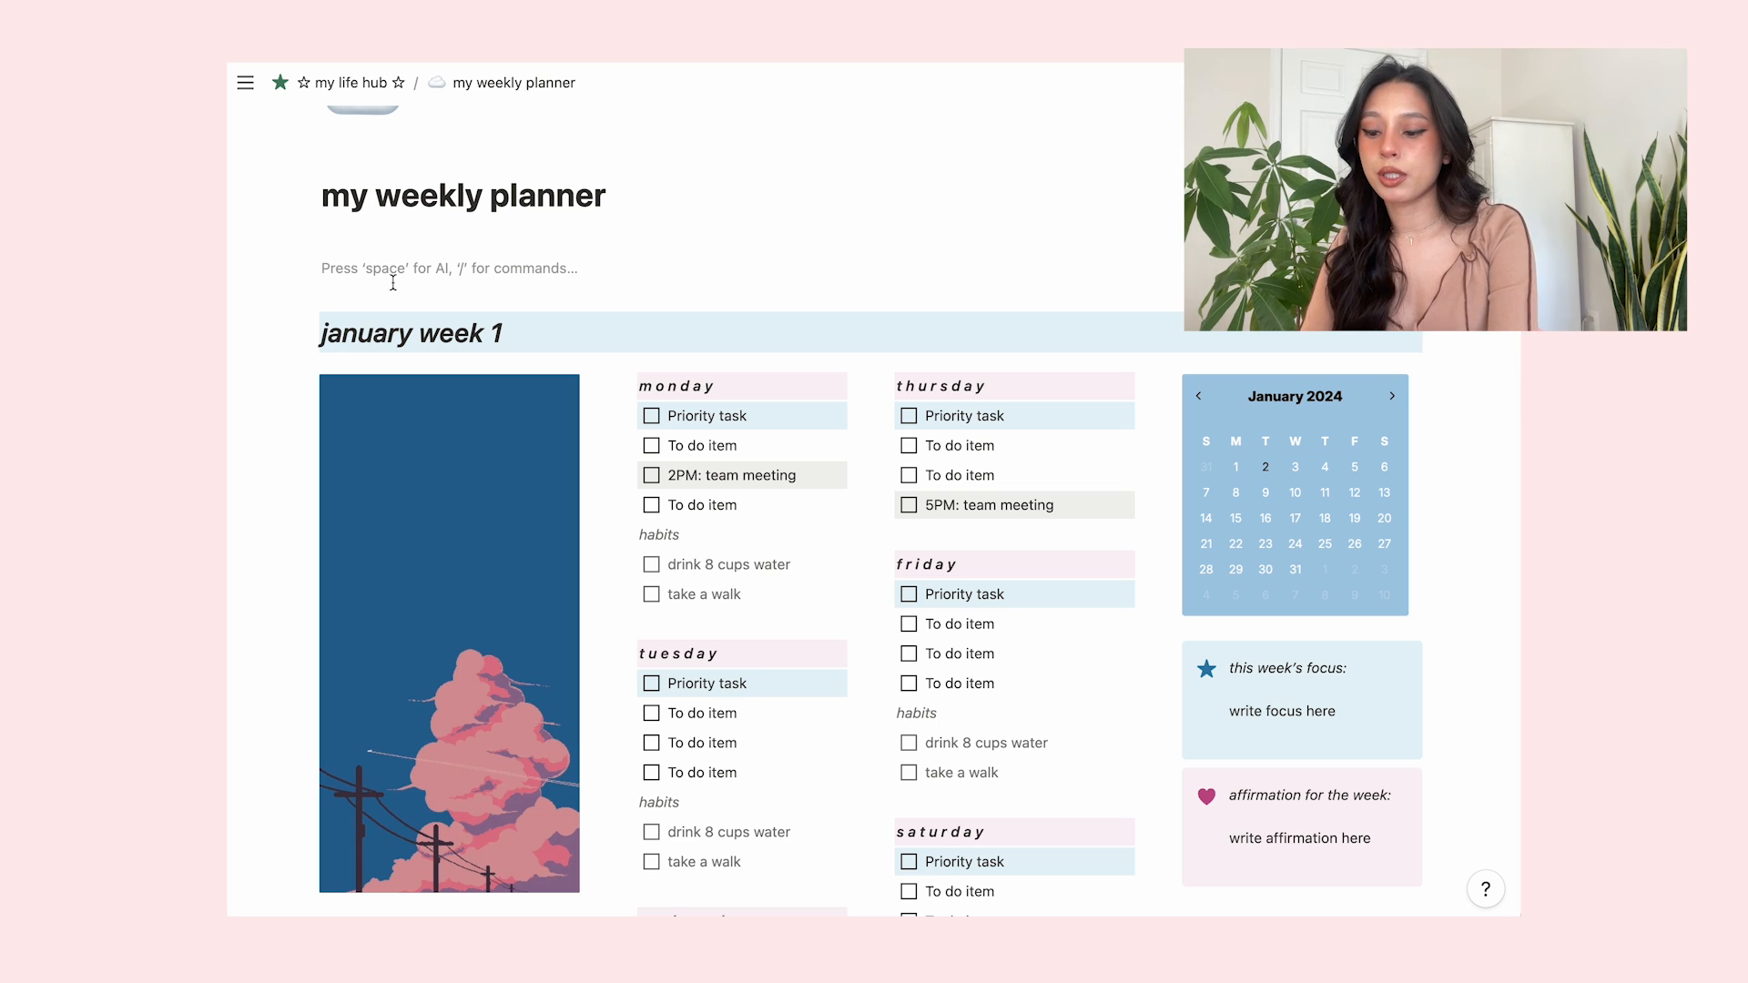
pyautogui.write('/toggle')
pyautogui.press('Return')
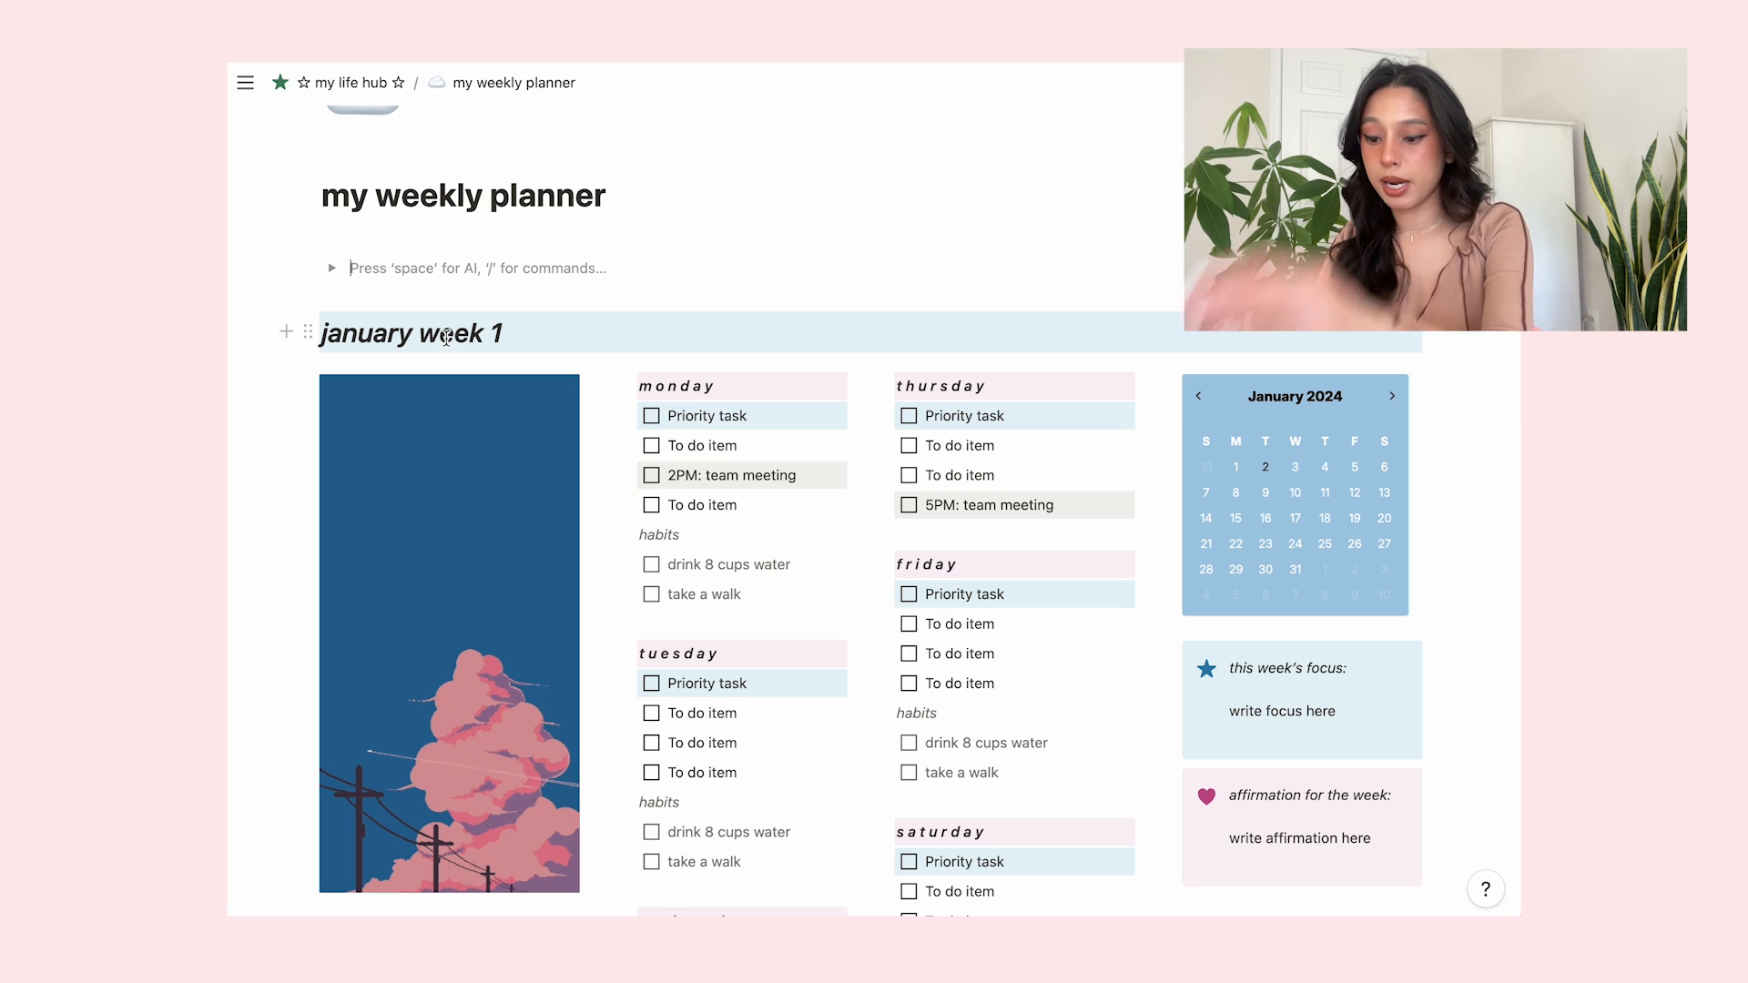
pyautogui.write('january week 1')
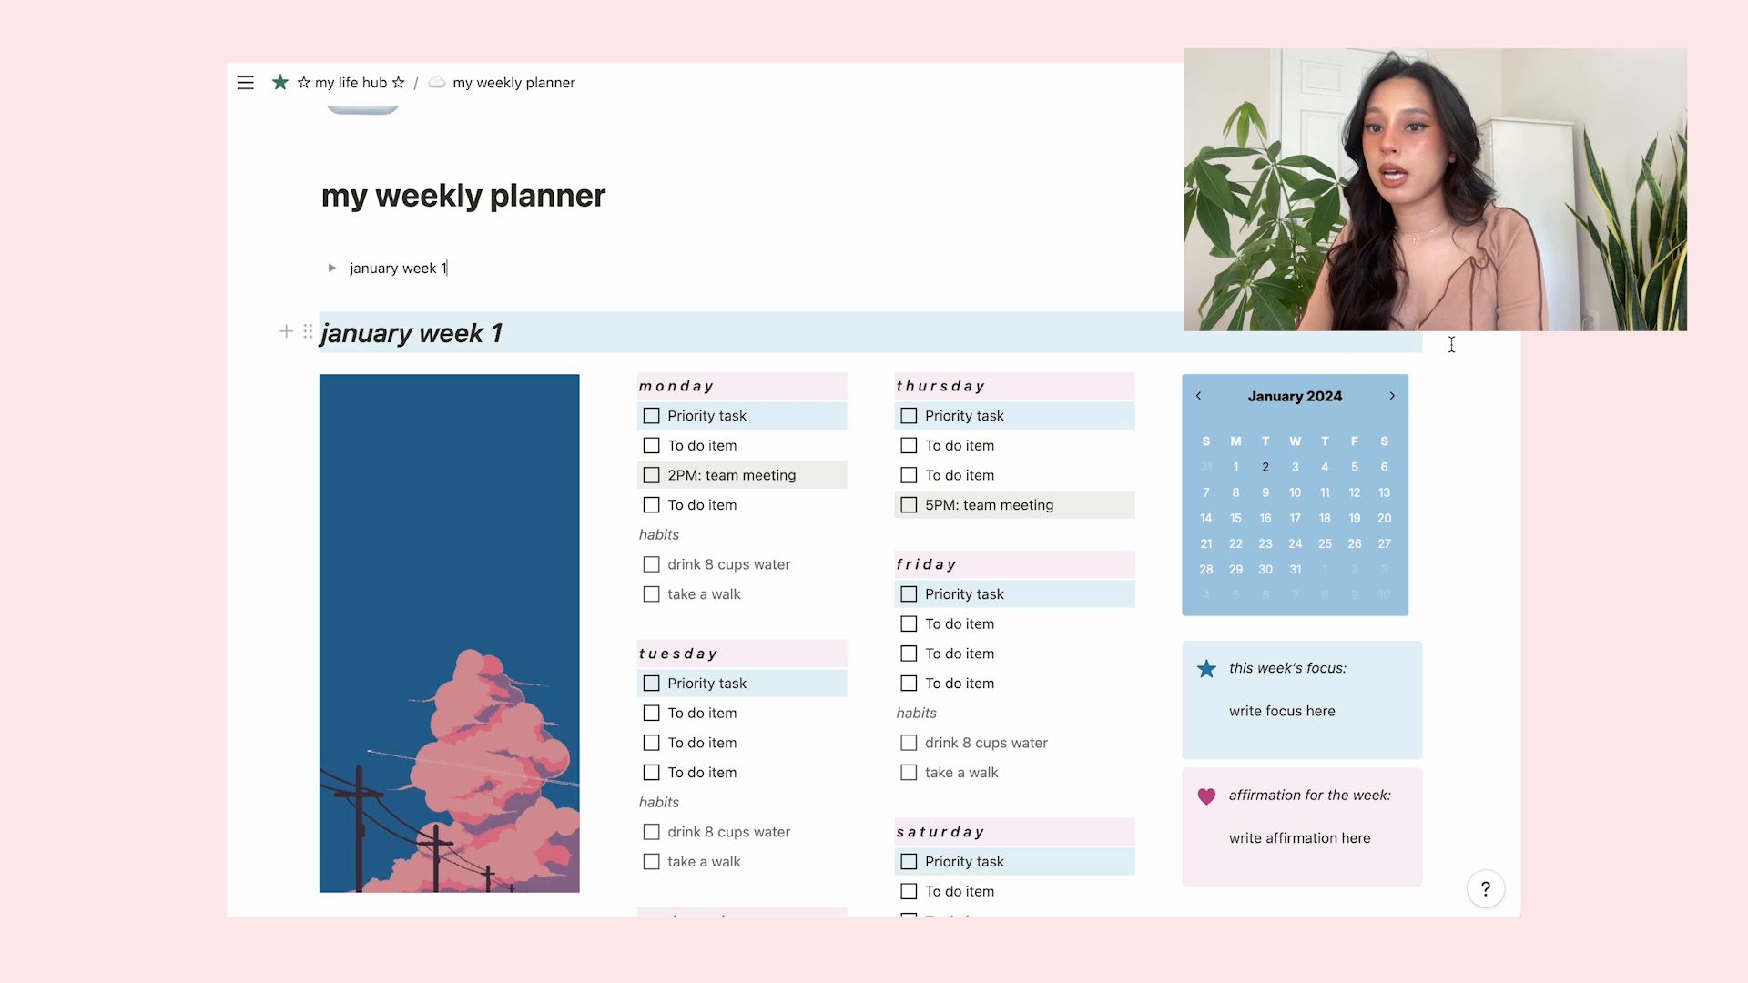
# - Move the whole weekly spread, from its heading through the weekly review toggle, inside the january week 1 toggle
pyautogui.moveTo(1463, 317); pyautogui.dragTo(347, 773)
pyautogui.scroll(10, 347, 773)
pyautogui.moveTo(309, 604); pyautogui.dragTo(383, 547)
# - Open the january week 1 toggle to check the nested weekly spread, and leave it collapsed
pyautogui.click(331, 542)
pyautogui.click(331, 541)
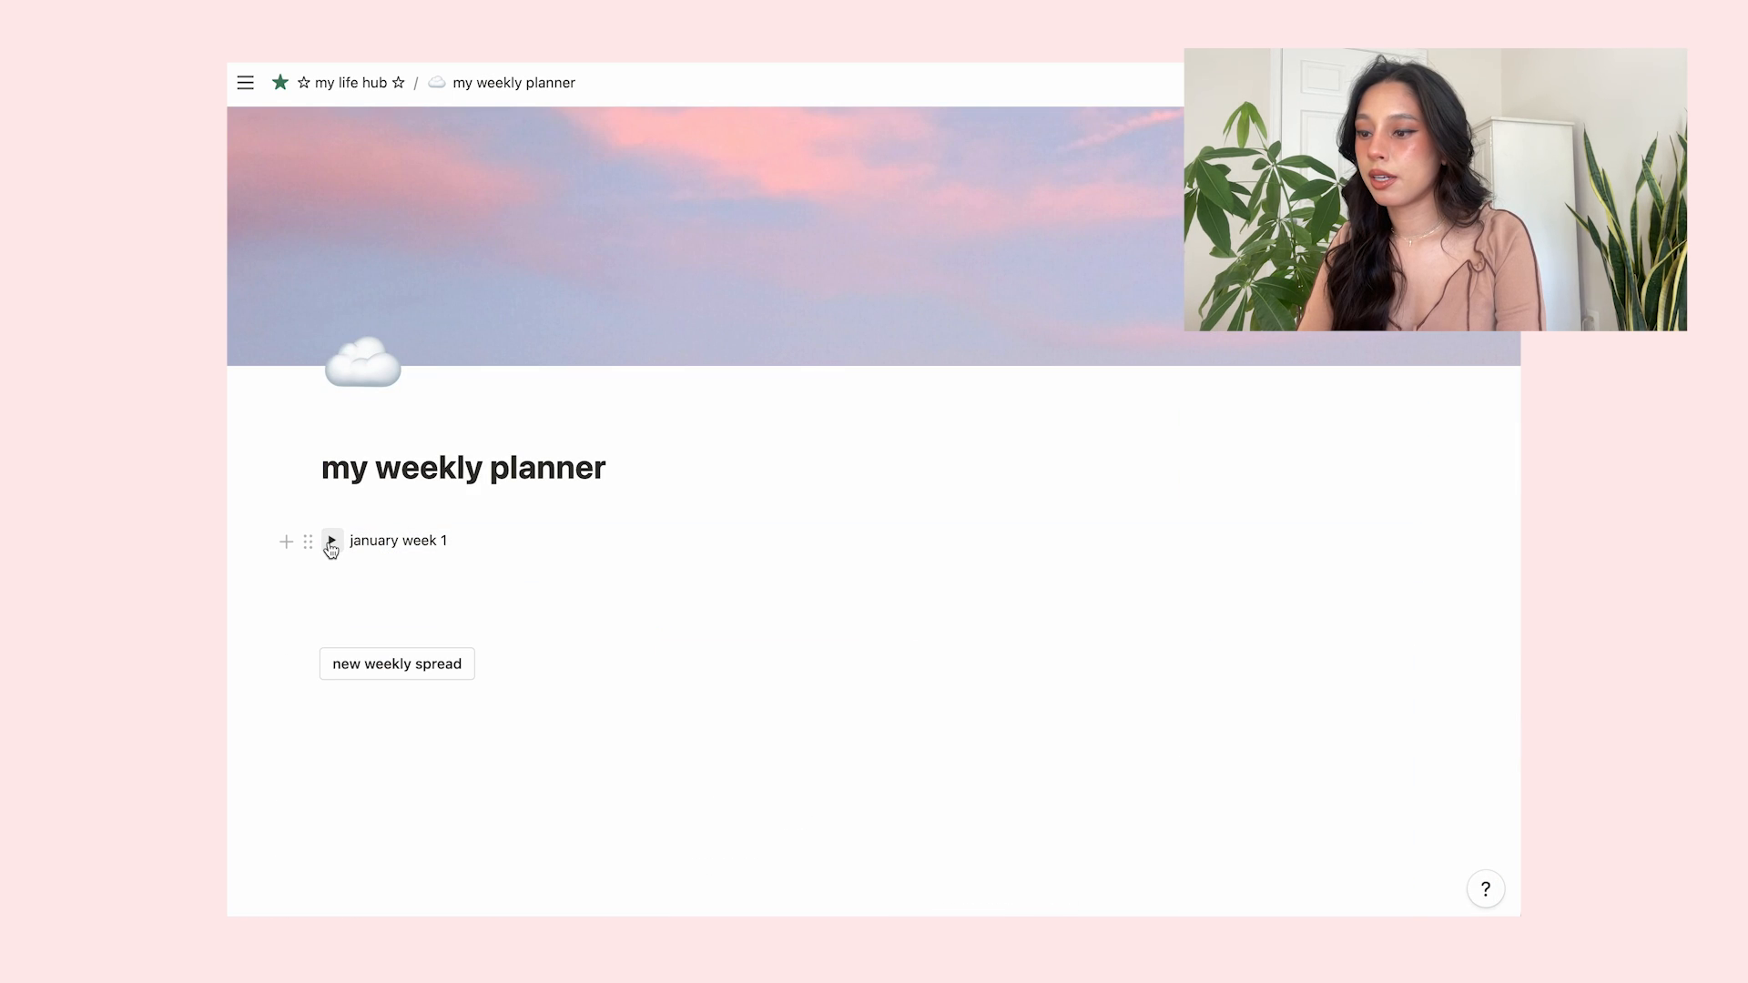
pyautogui.click(331, 542)
pyautogui.scroll(-10, 526, 625)
pyautogui.scroll(7, 526, 625)
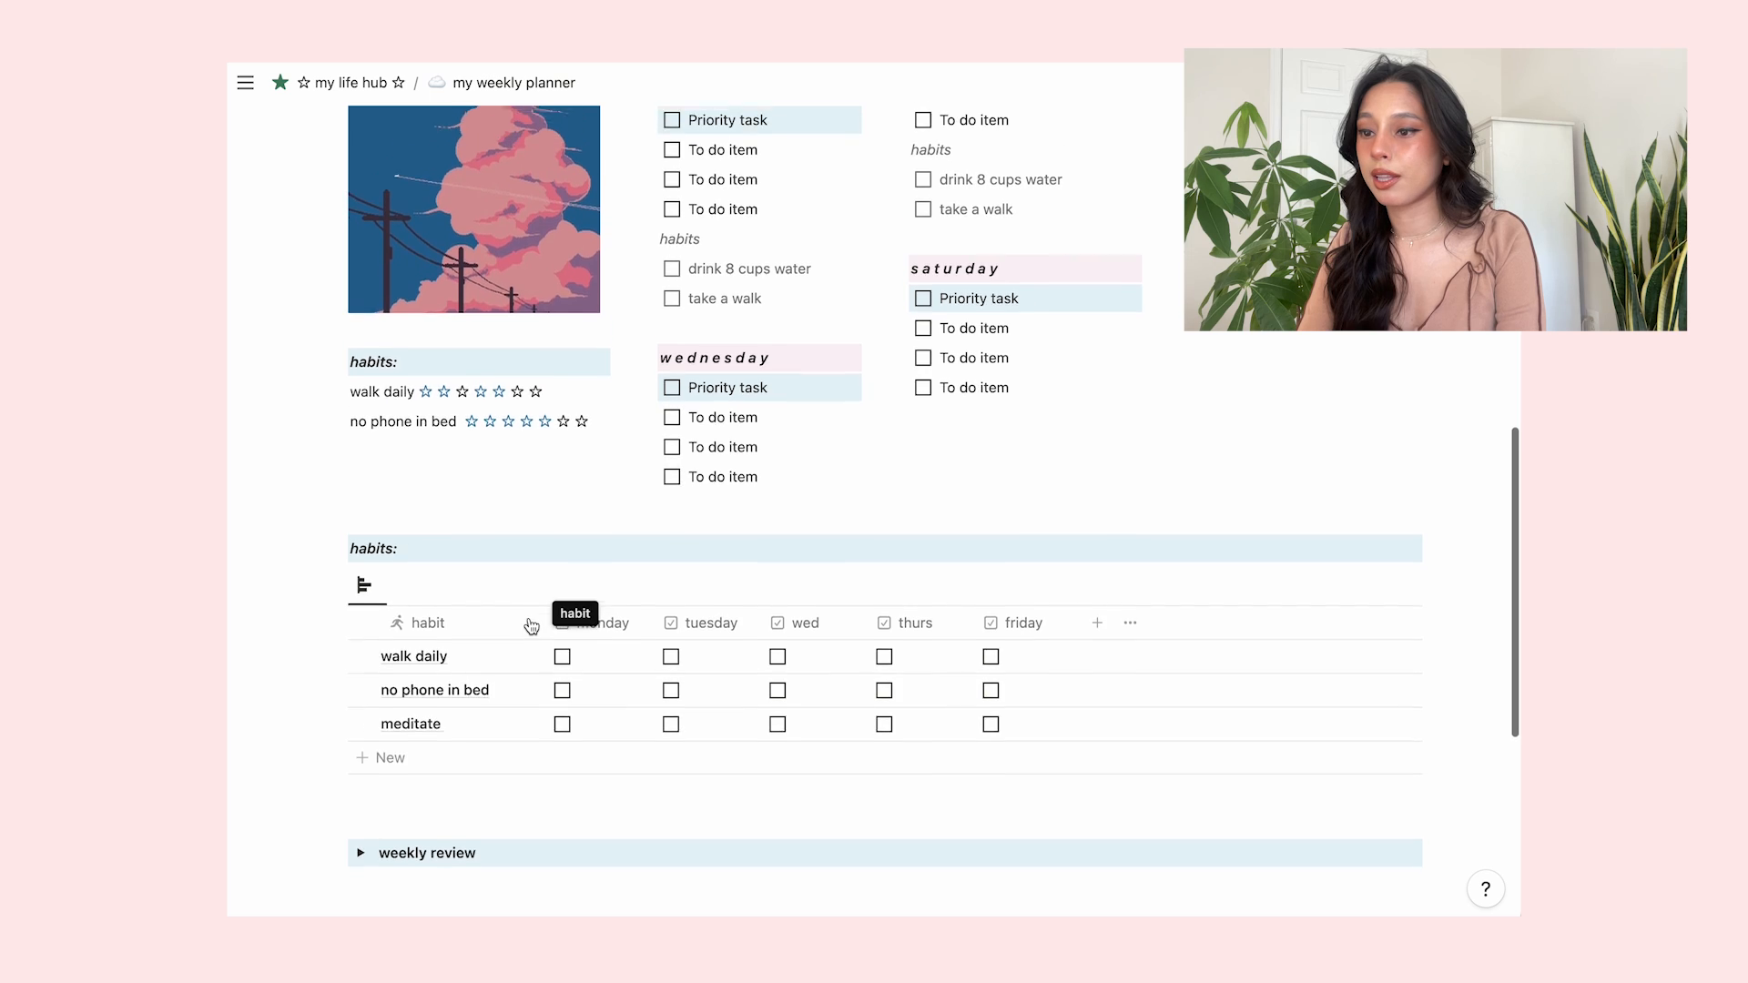
pyautogui.scroll(3, 531, 625)
pyautogui.click(333, 543)
# - Create a sub-page titled "archive" below the new weekly spread button
pyautogui.click(430, 619)
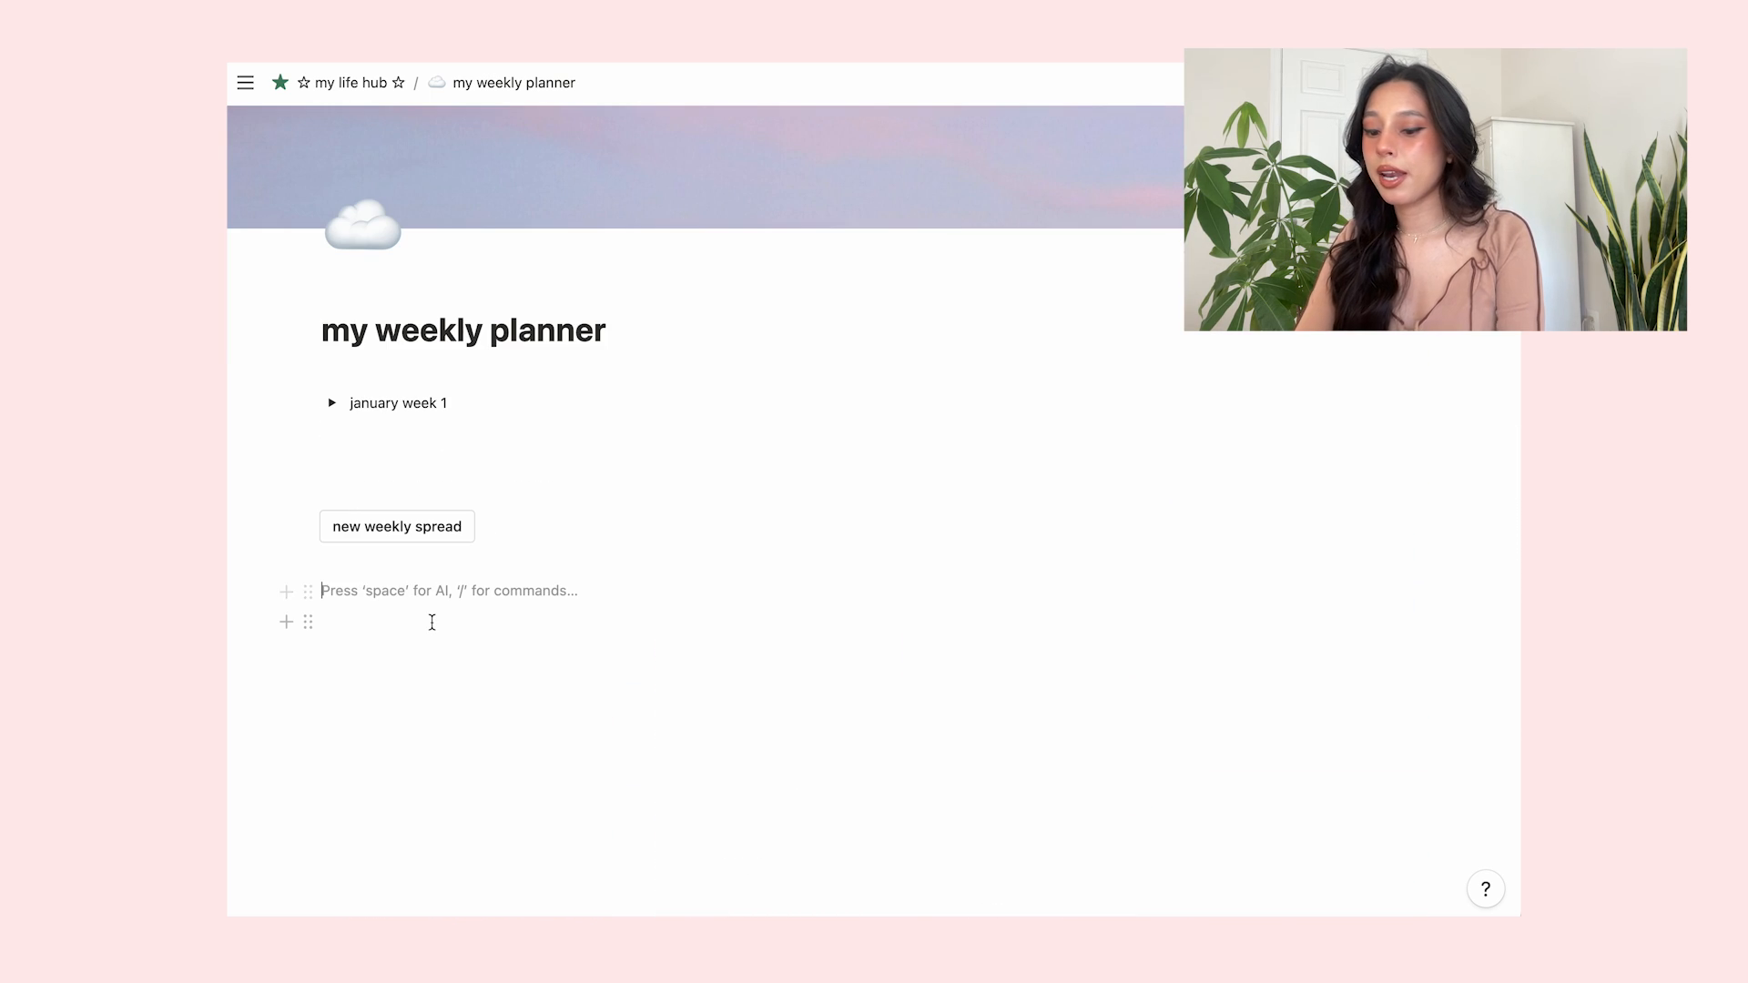
pyautogui.write('/page')
pyautogui.press('Return')
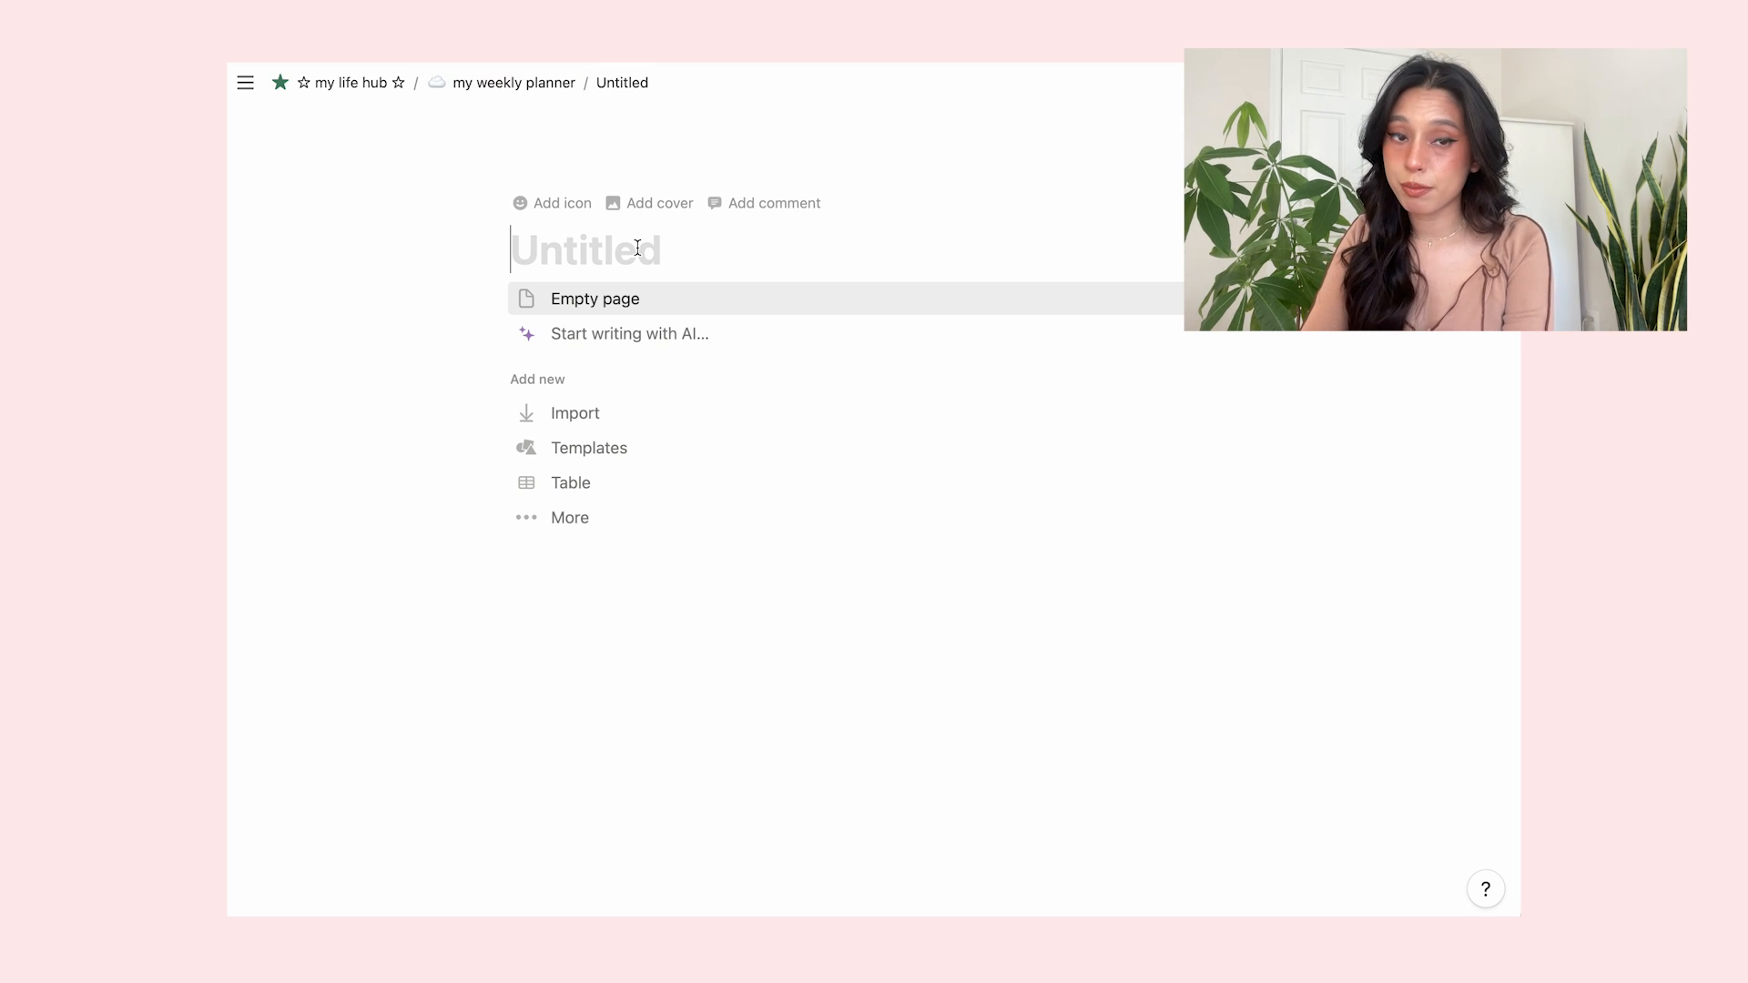
pyautogui.write('archiv')
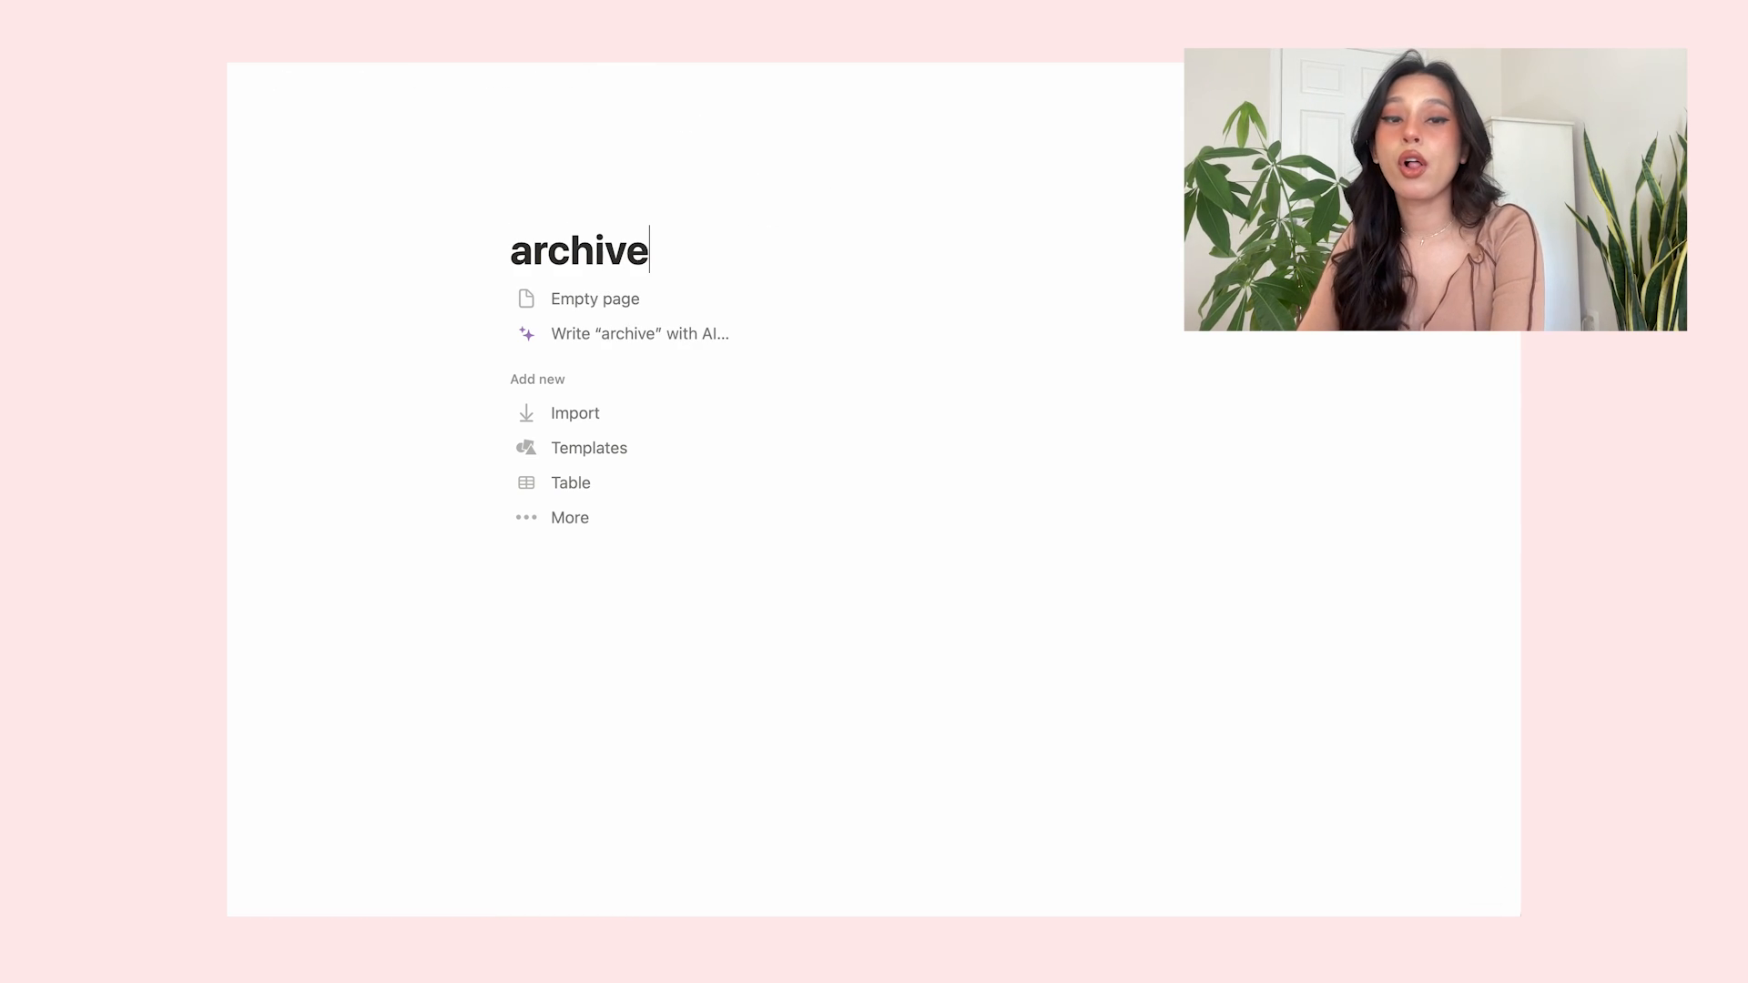
pyautogui.write('e')
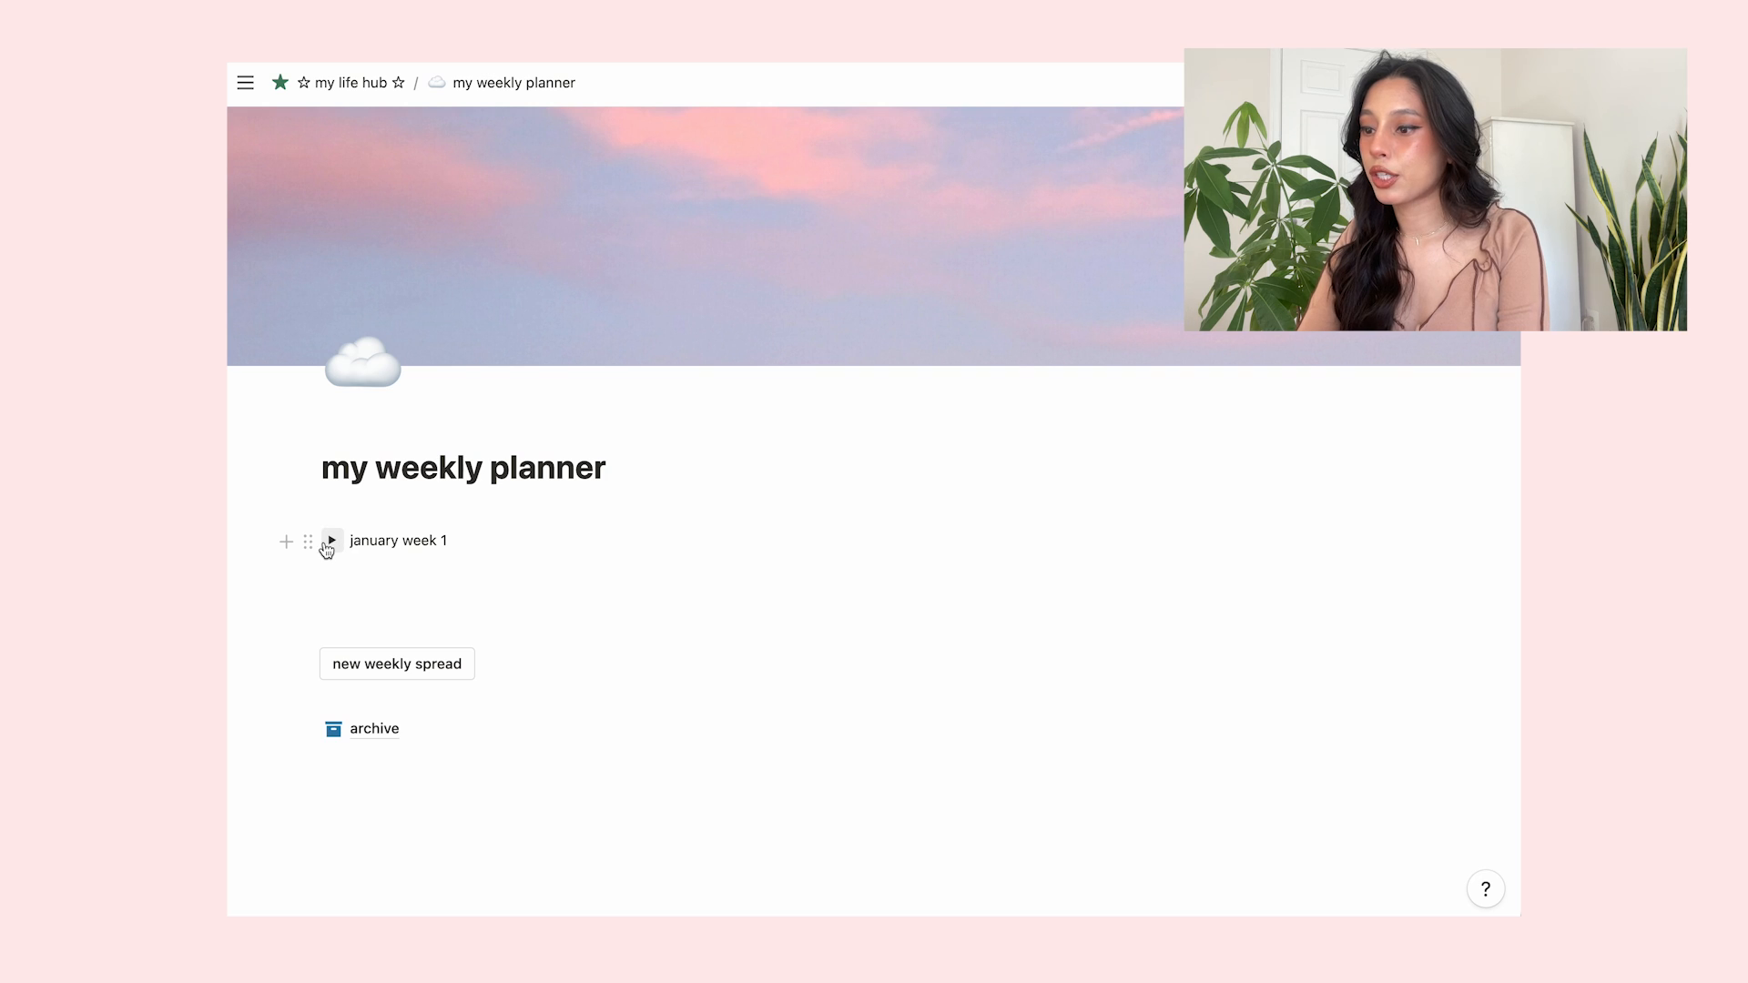
# - Move the january week 1 toggle into the archive page and open that page
pyautogui.scroll(-2, 418, 544)
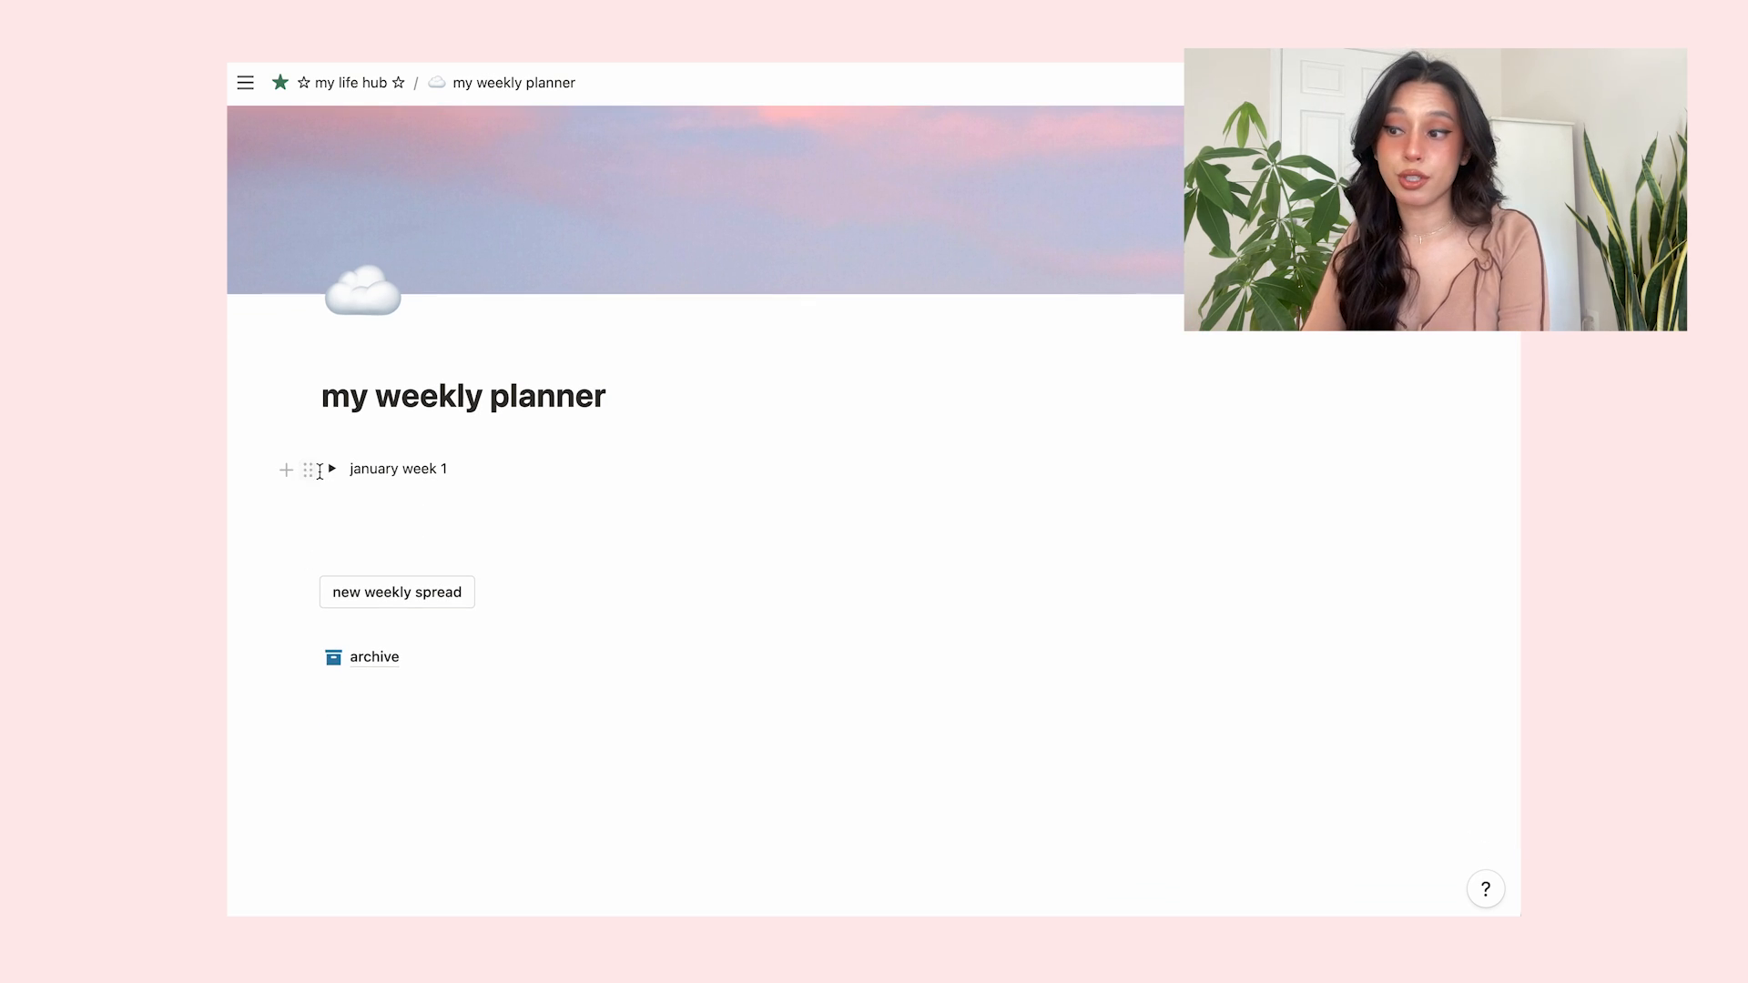
pyautogui.moveTo(307, 469); pyautogui.dragTo(367, 650)
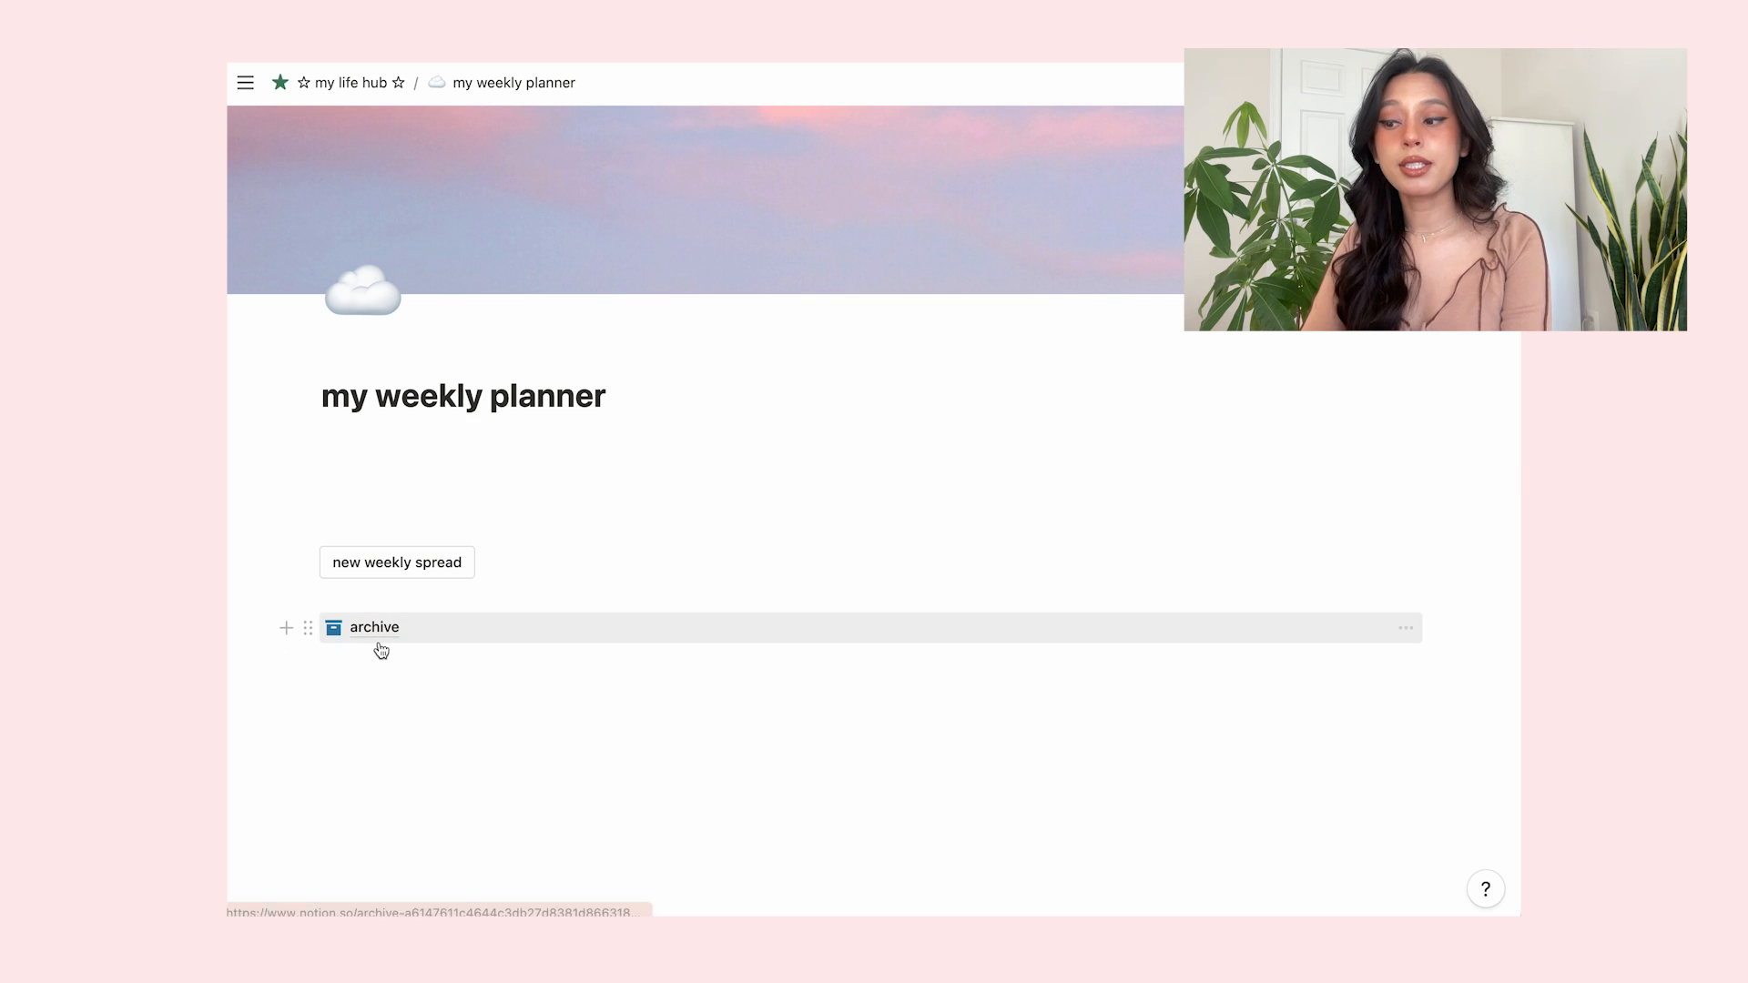
pyautogui.click(378, 634)
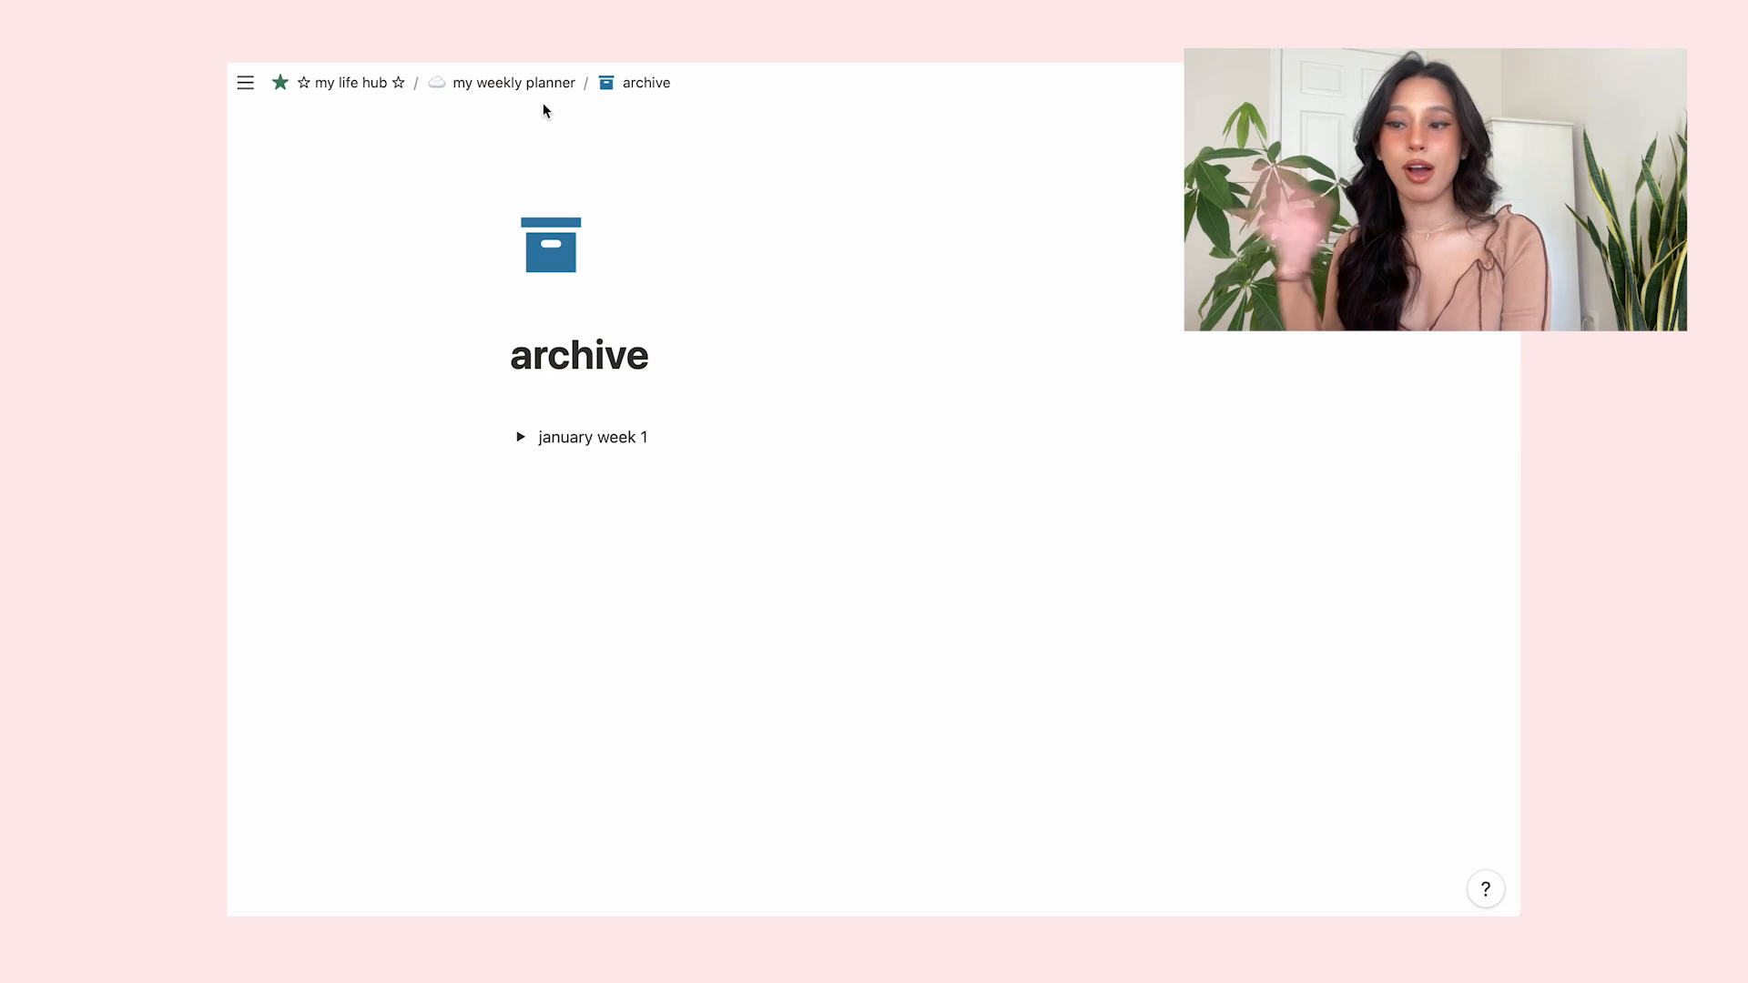
# - Go back to the my weekly planner page and insert a fresh weekly spread with the new weekly spread button
pyautogui.click(518, 83)
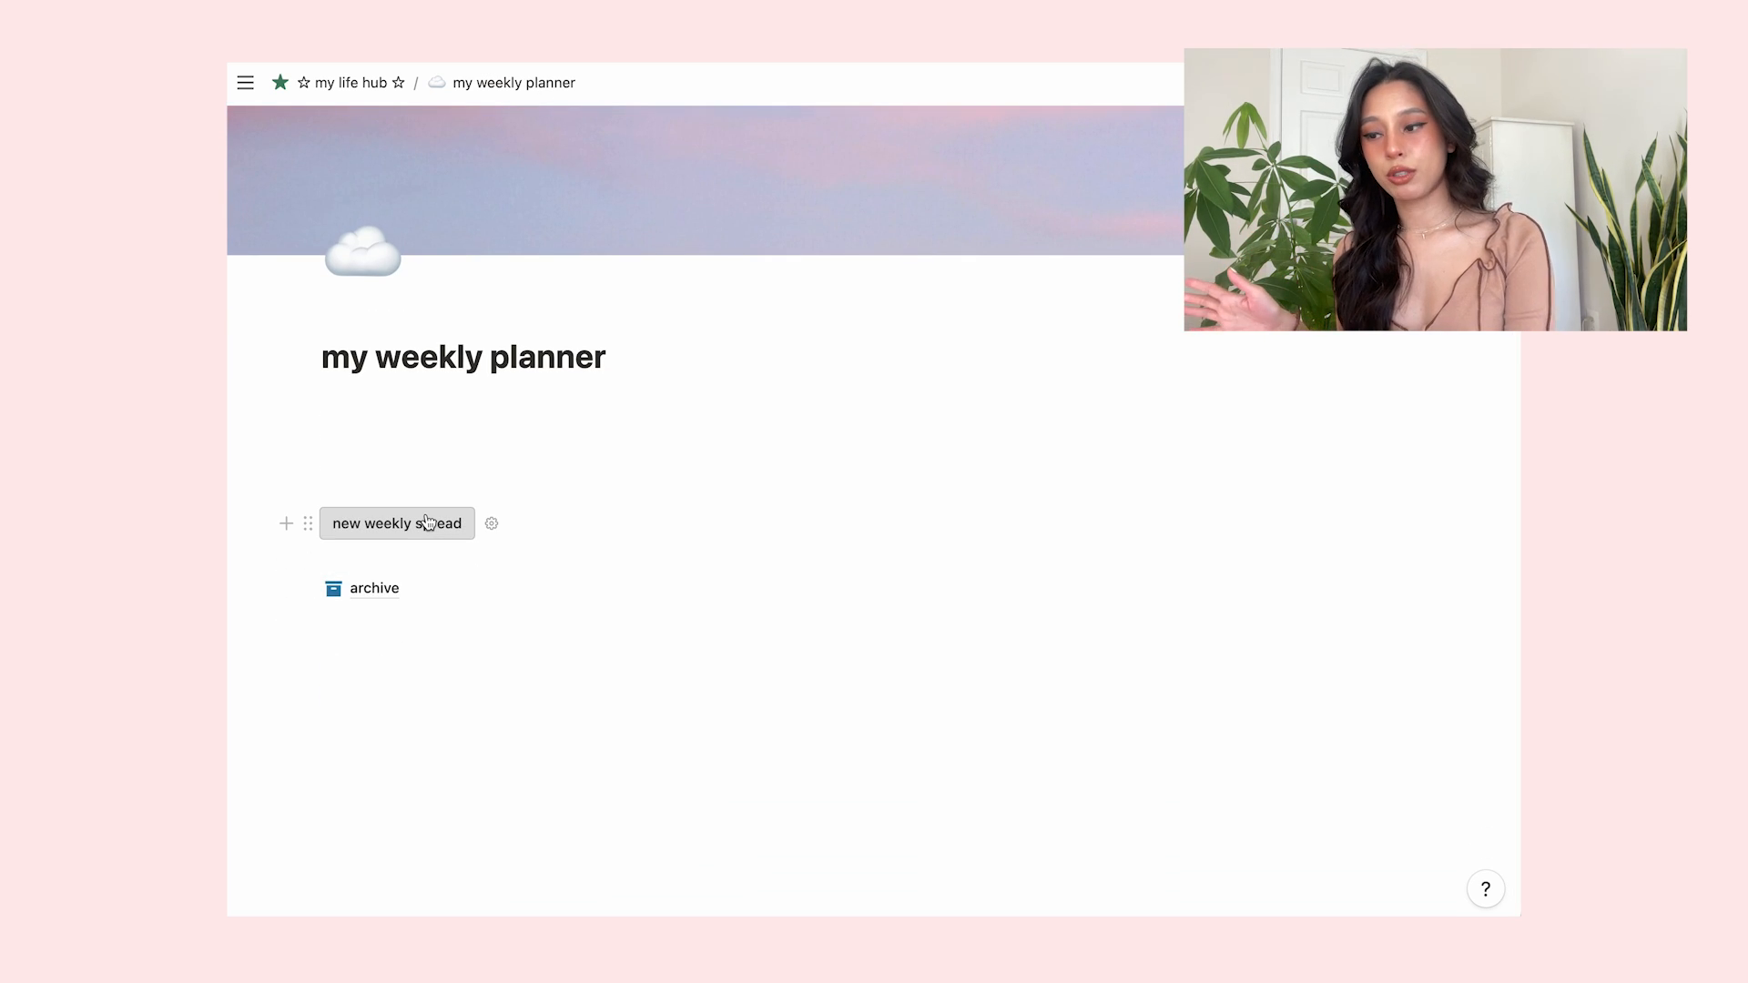
pyautogui.click(428, 522)
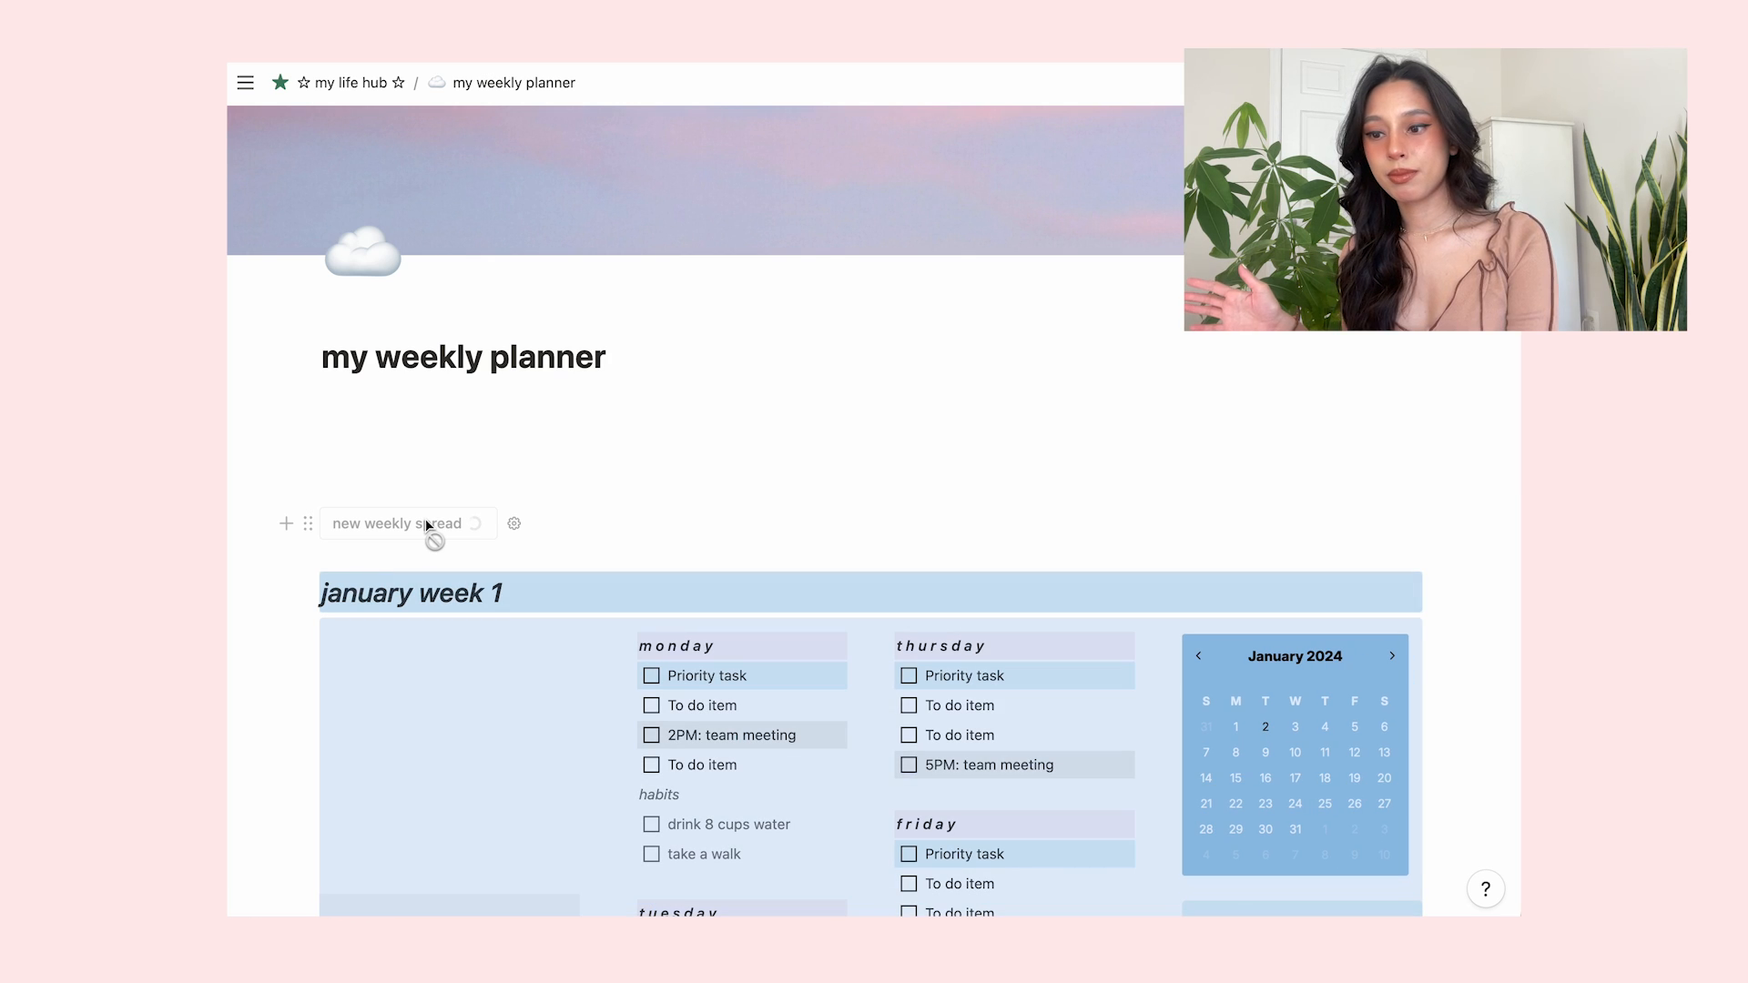
pyautogui.scroll(-6, 924, 350)
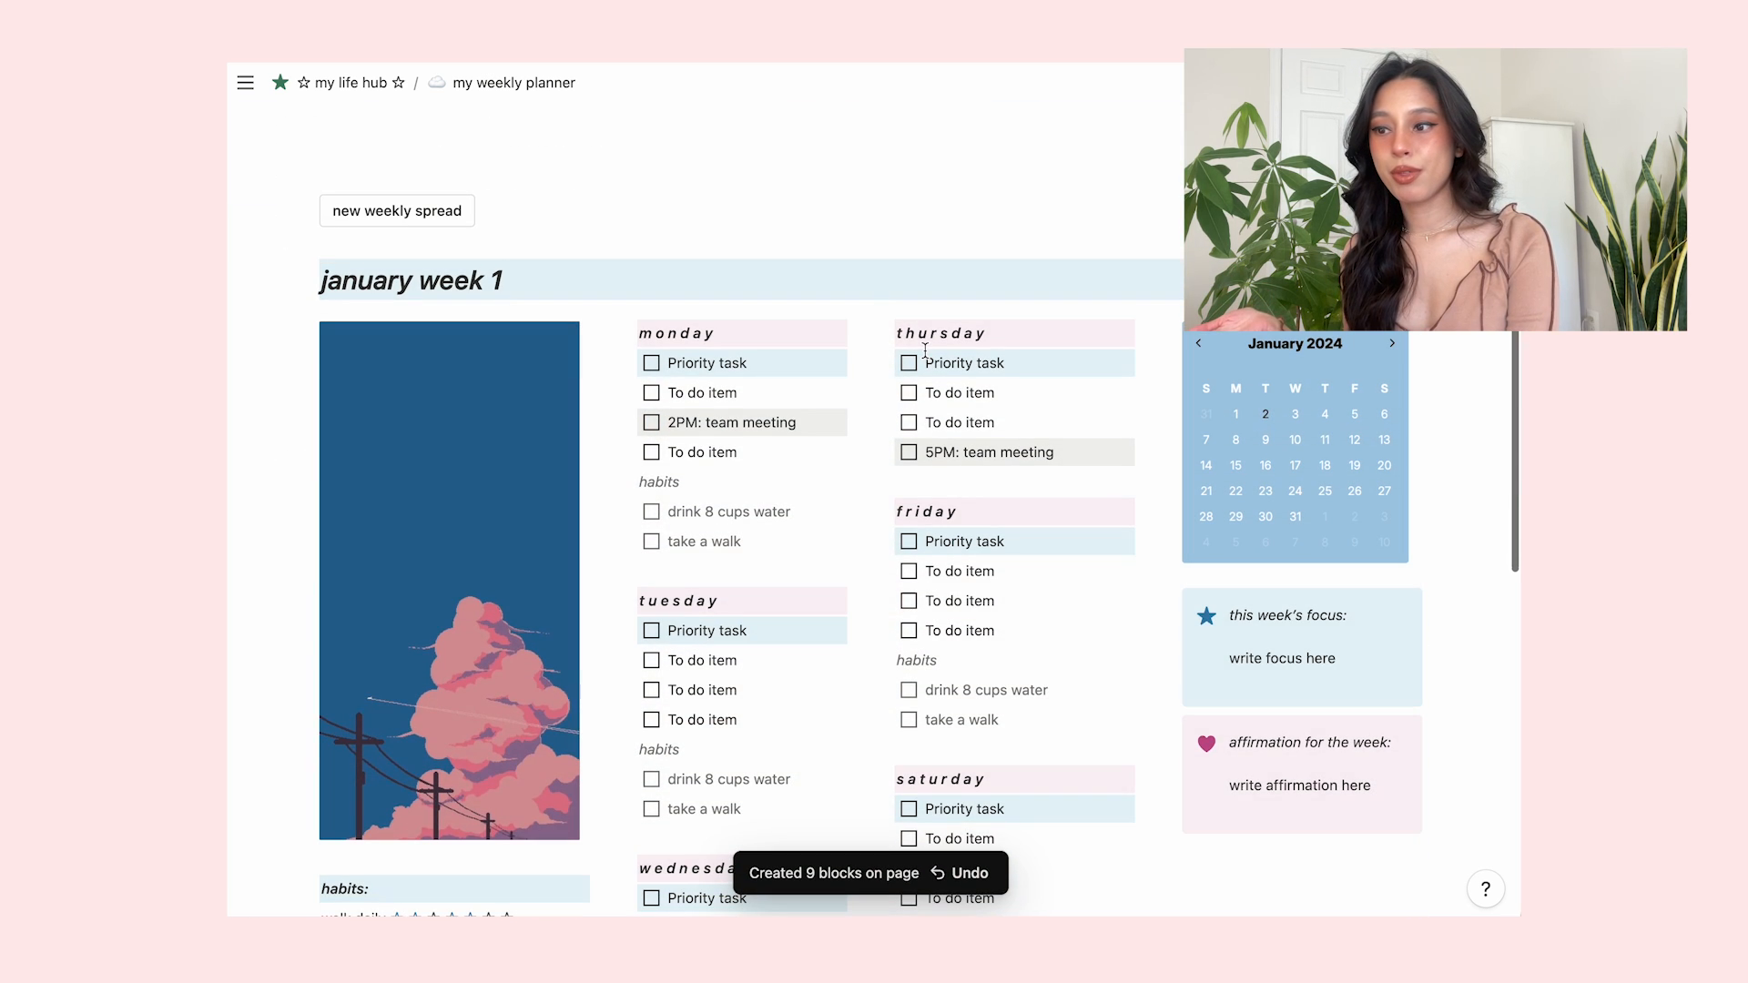
pyautogui.scroll(3, 925, 351)
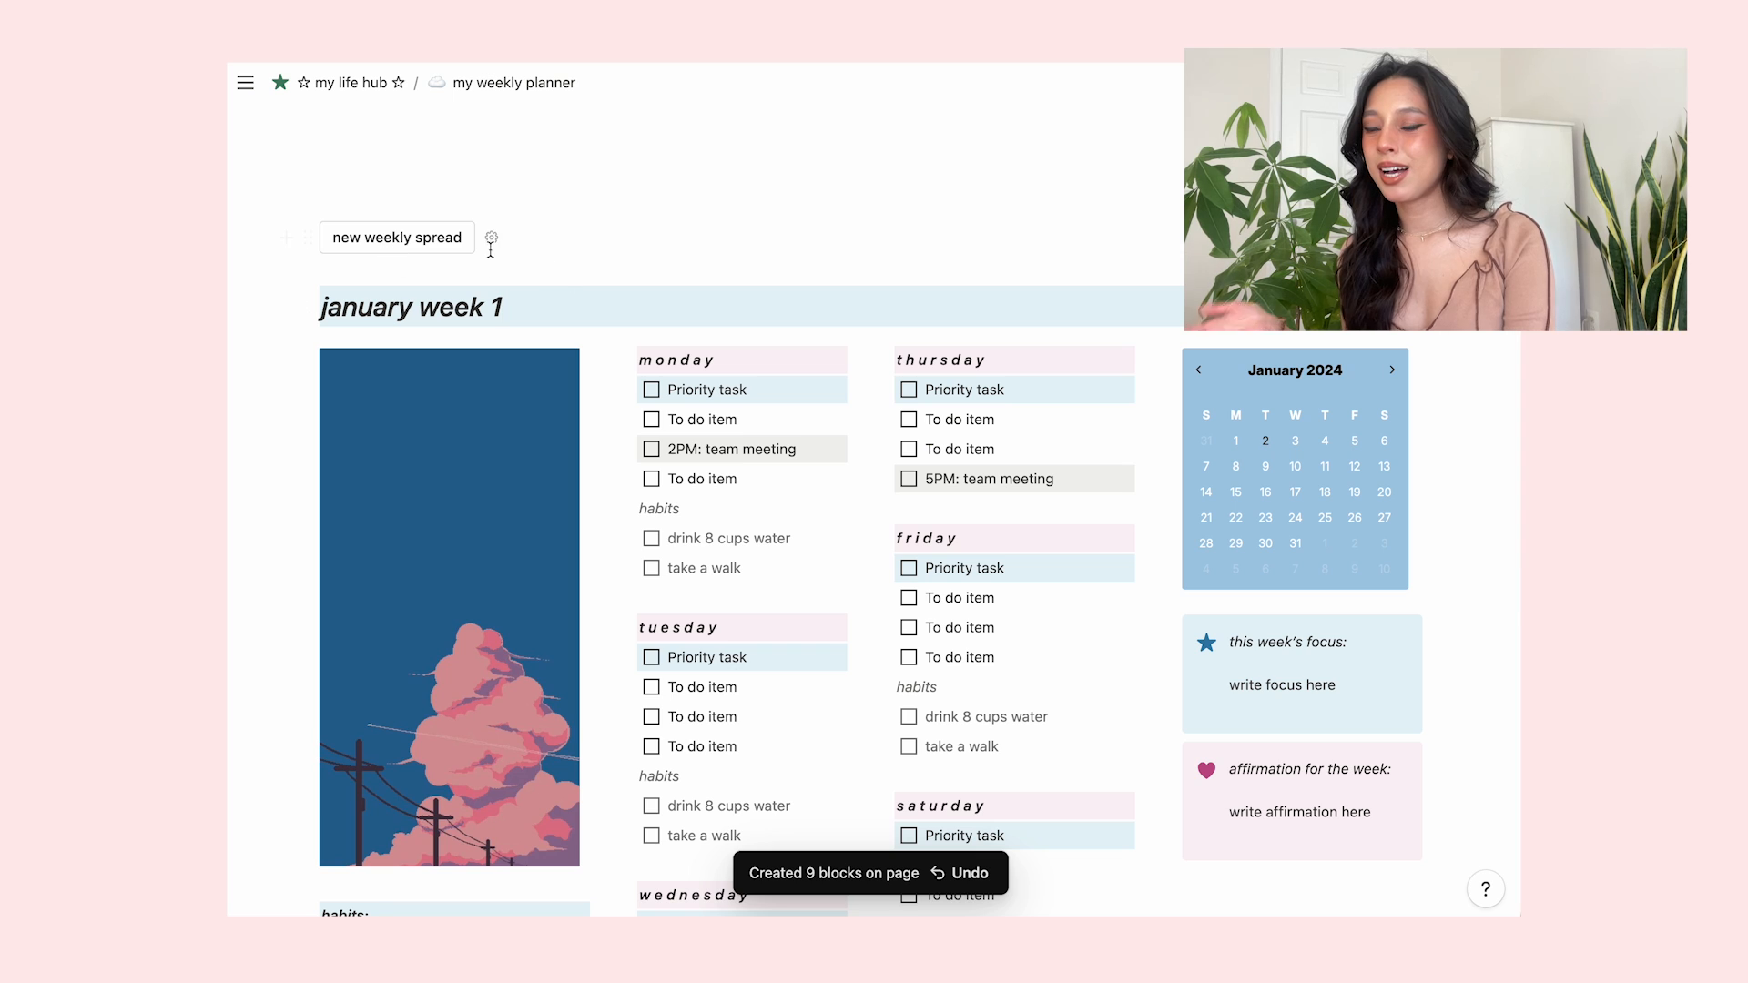
# - Set the new weekly spread button to insert its blocks above the button and save the setting
pyautogui.click(493, 239)
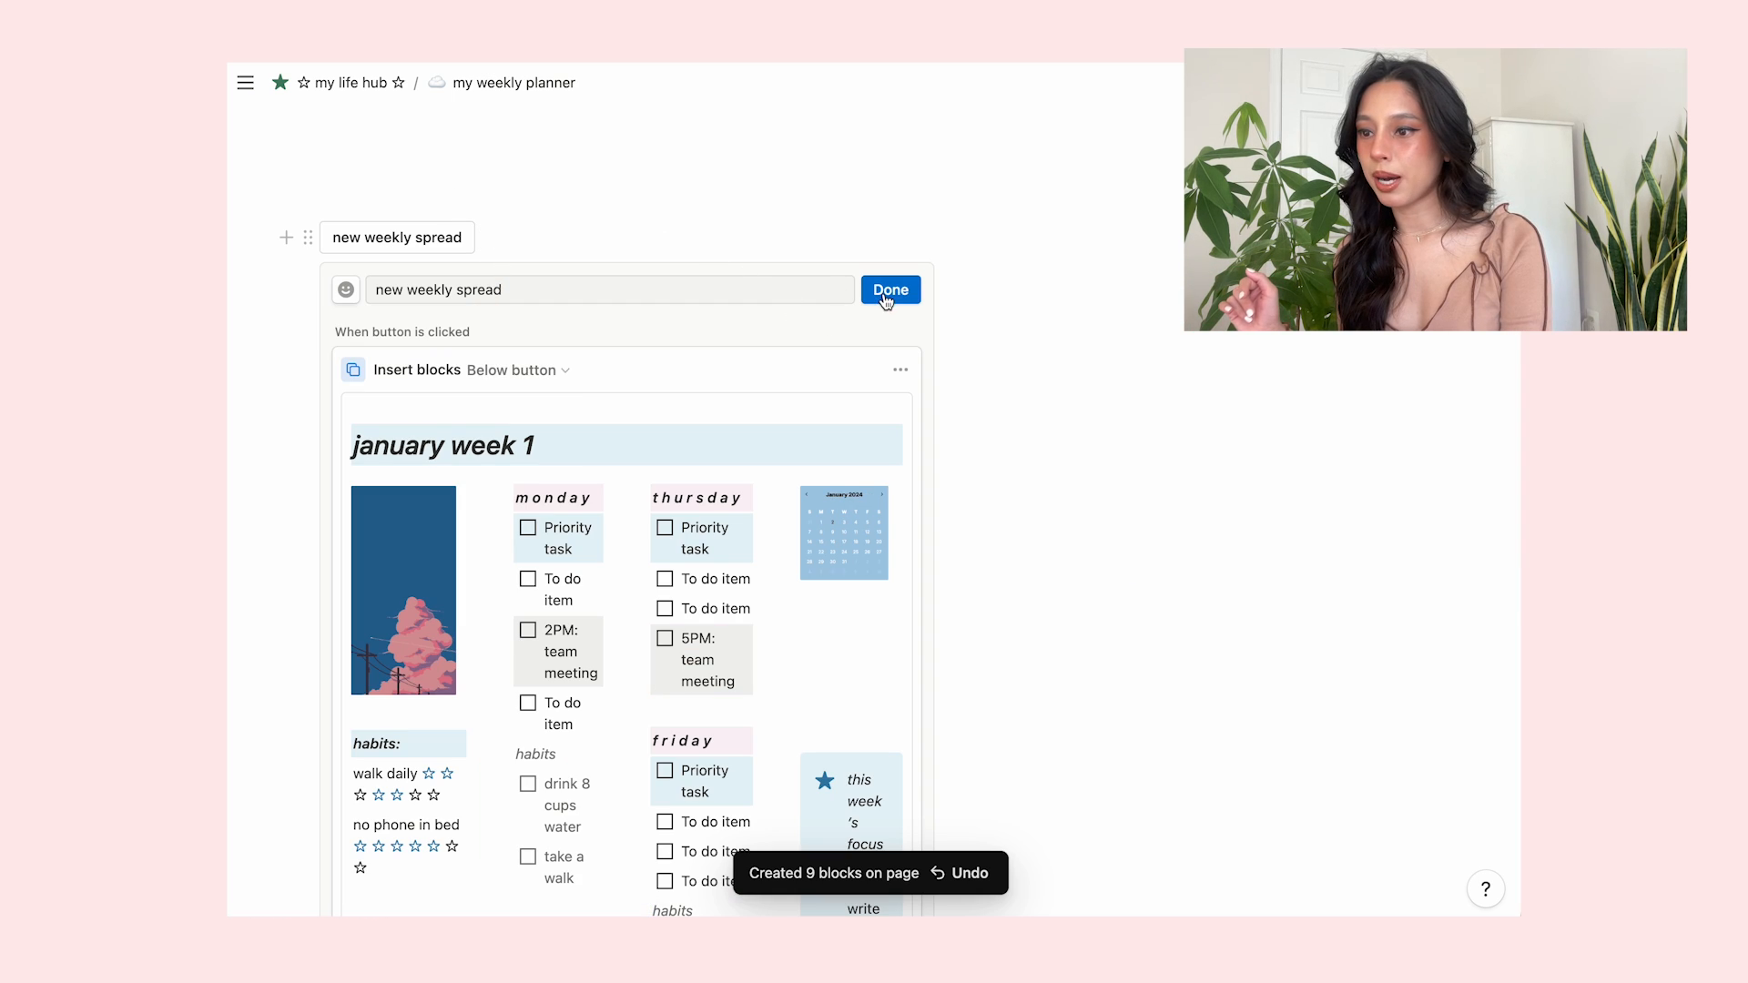
pyautogui.click(514, 370)
pyautogui.click(476, 400)
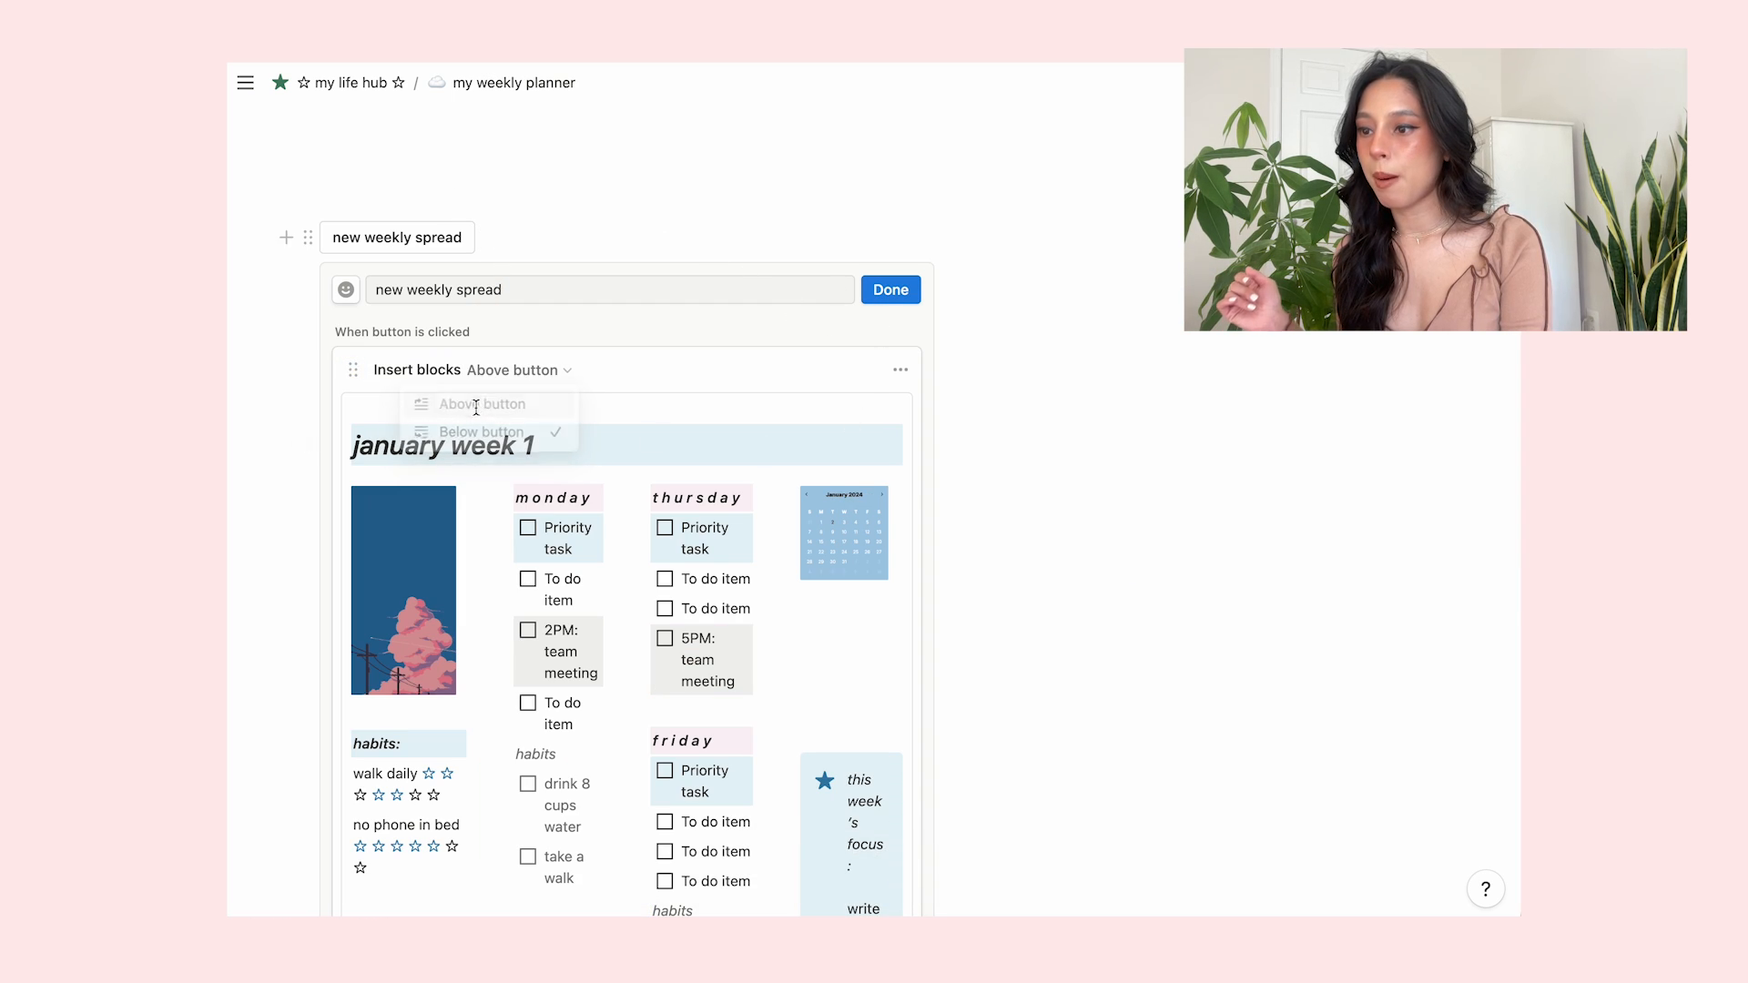
pyautogui.click(890, 289)
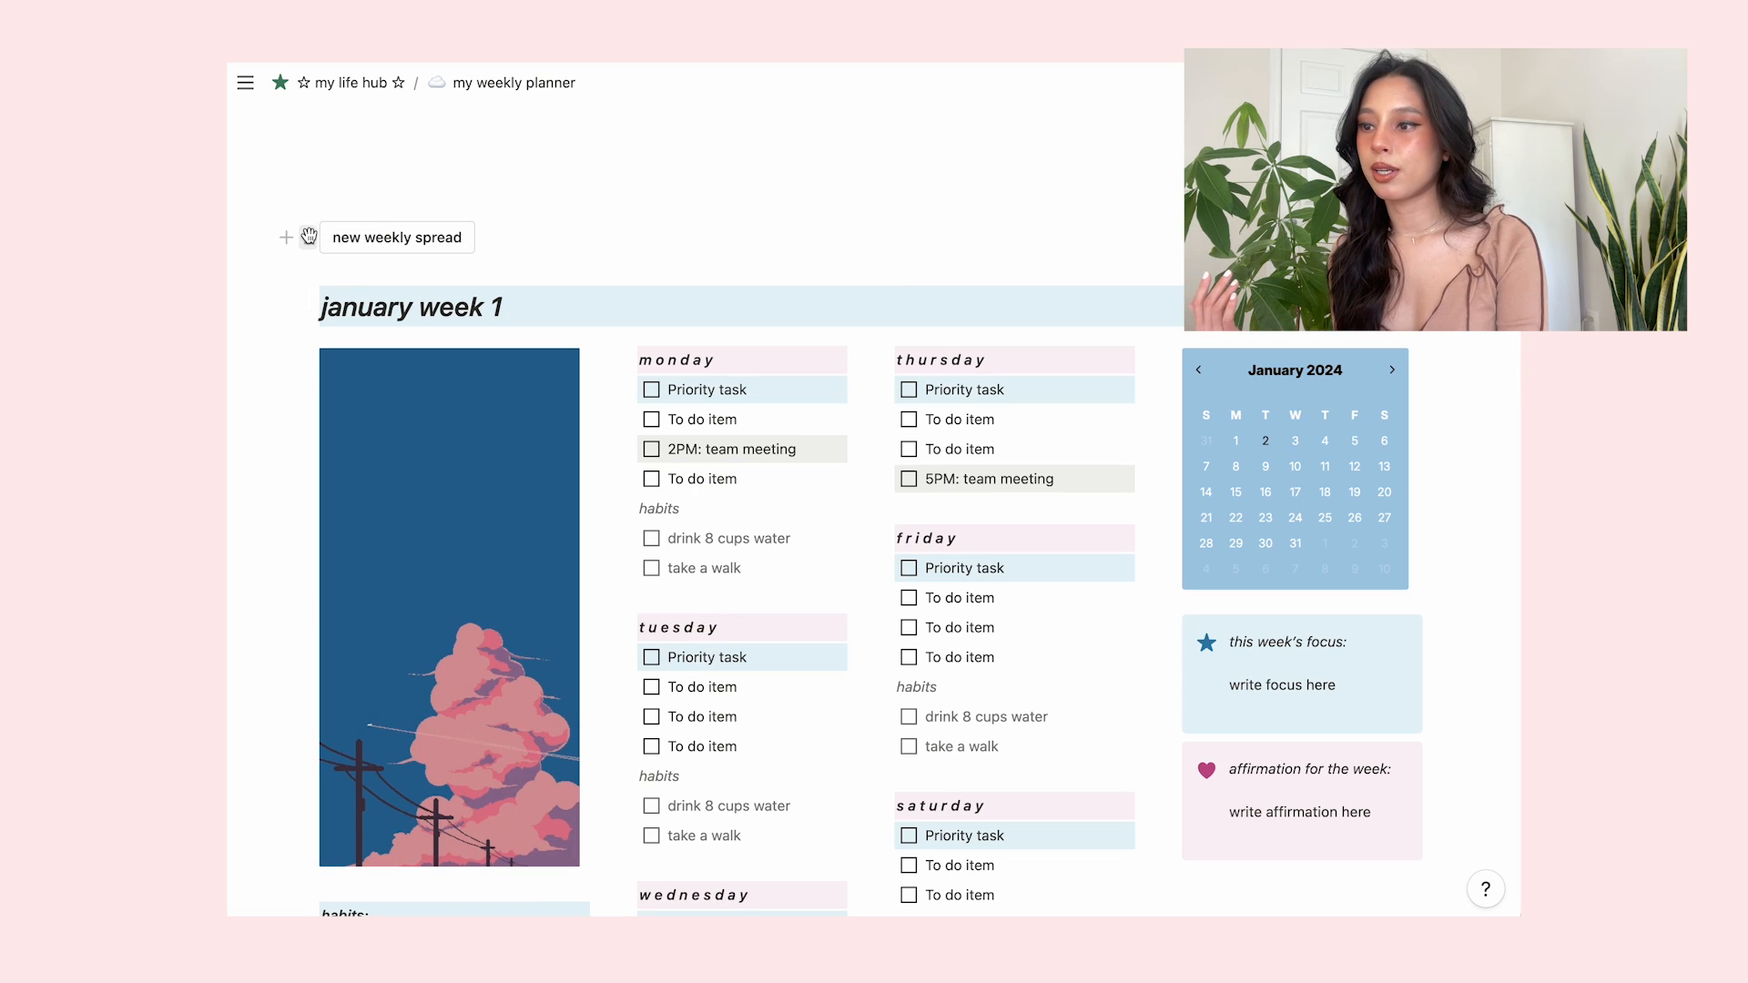
# - Move the new weekly spread button below the spread, above archive, and delete the extra blank lines under the page title
pyautogui.moveTo(308, 238); pyautogui.dragTo(496, 637)
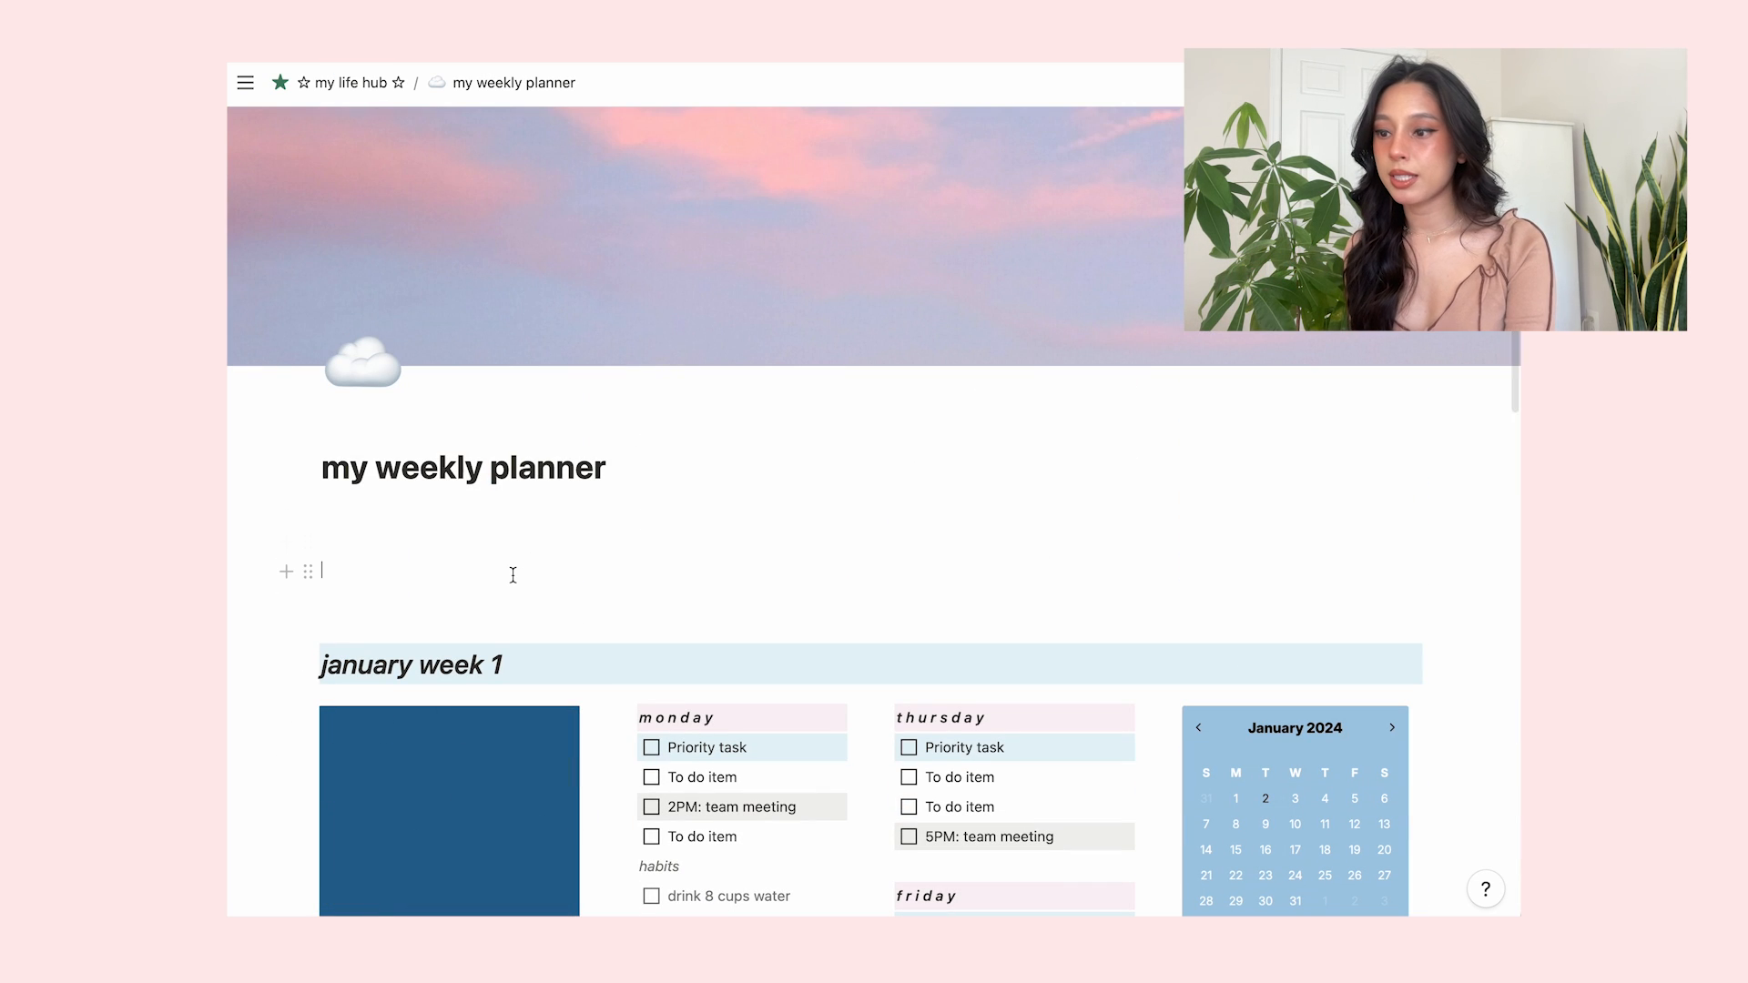
pyautogui.press('BackSpace')
pyautogui.press('BackSpace')
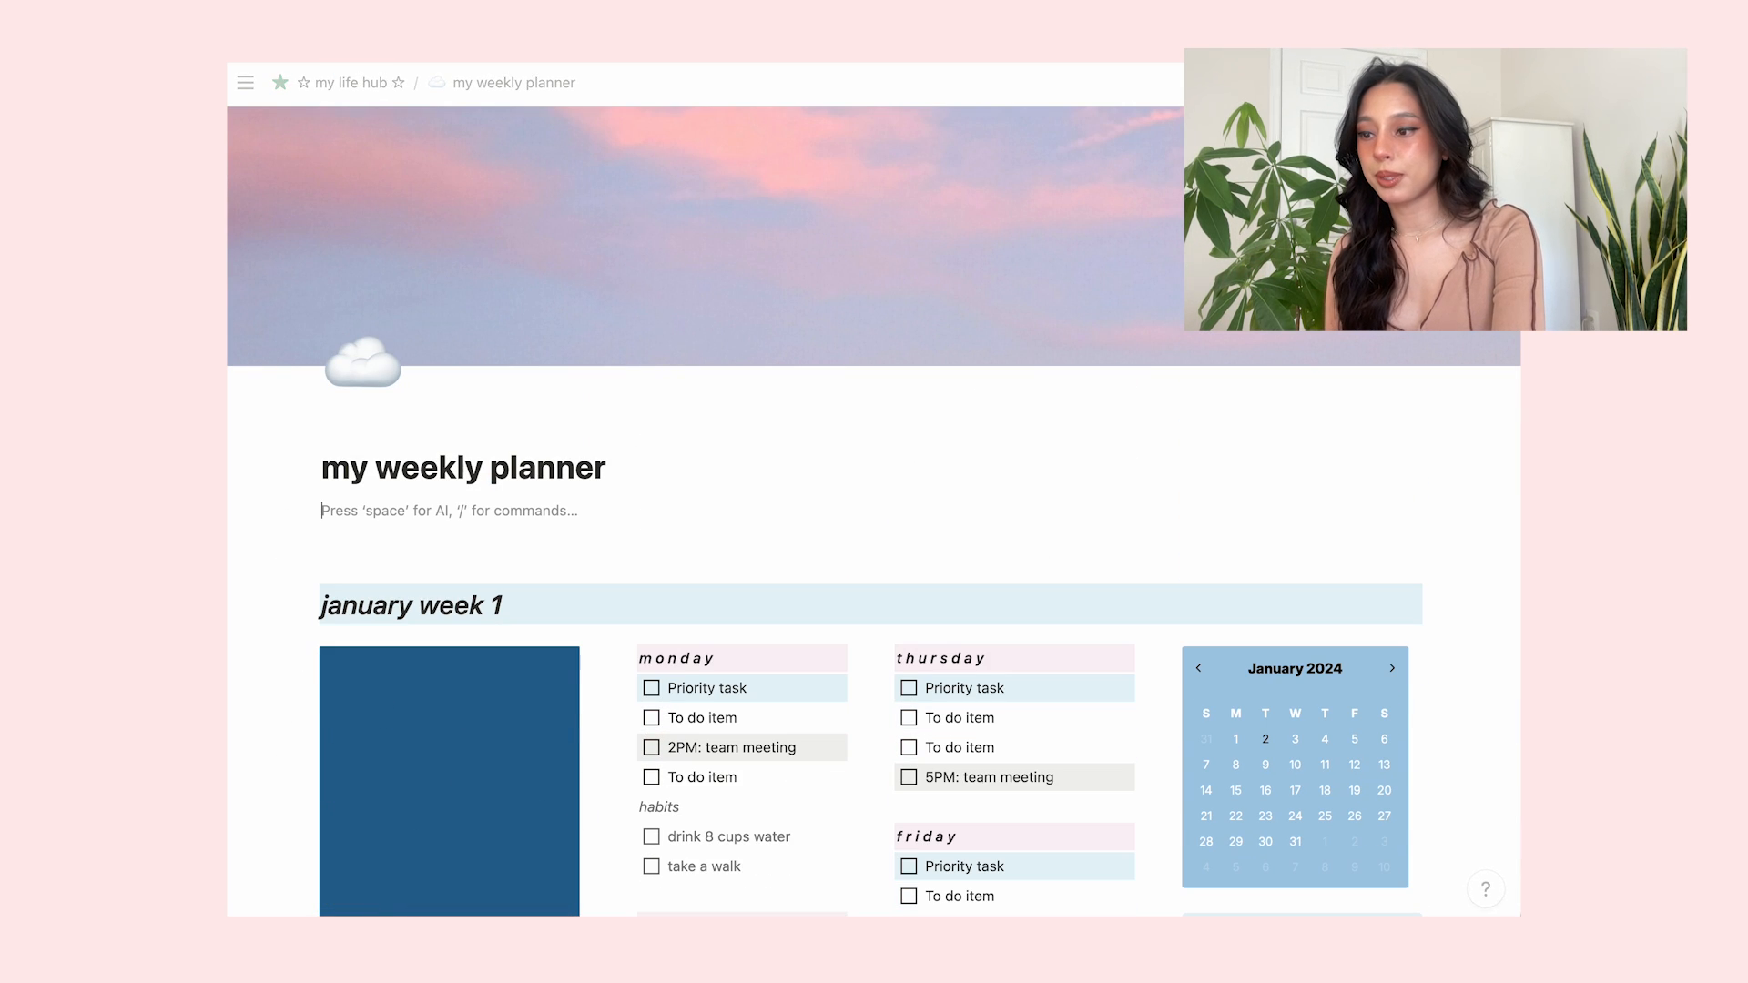
pyautogui.scroll(-2, 512, 575)
pyautogui.scroll(-5, 1506, 734)
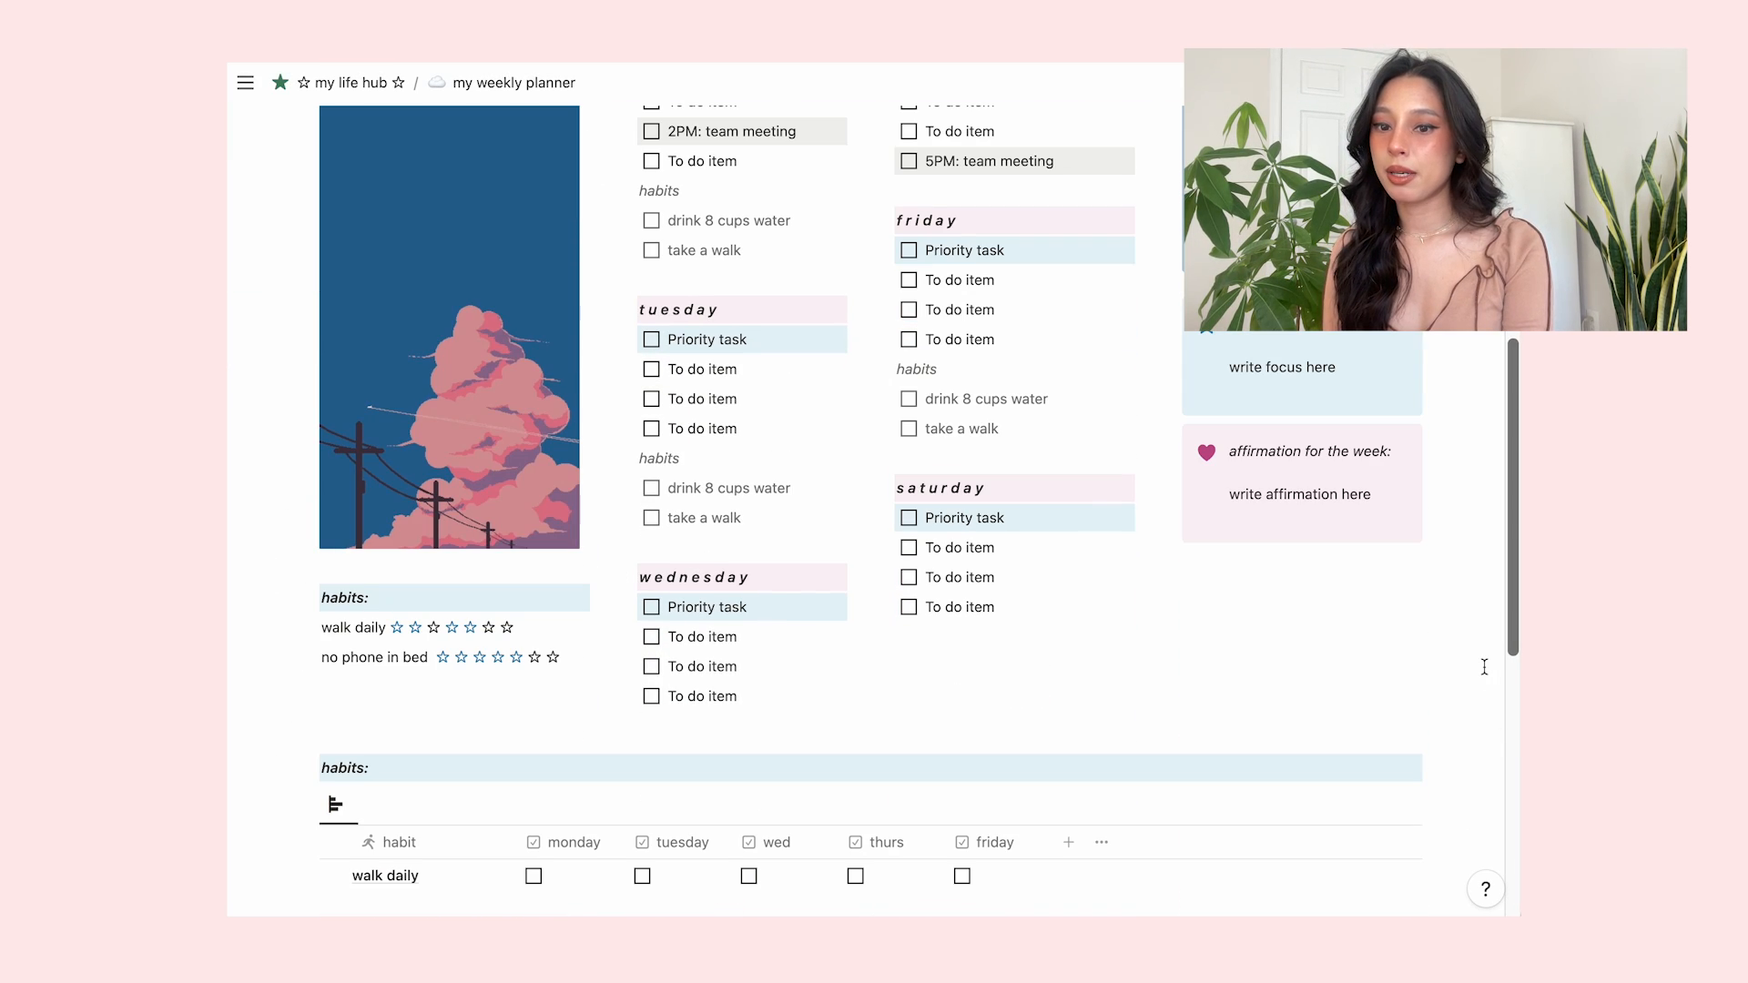
pyautogui.scroll(6, 1484, 668)
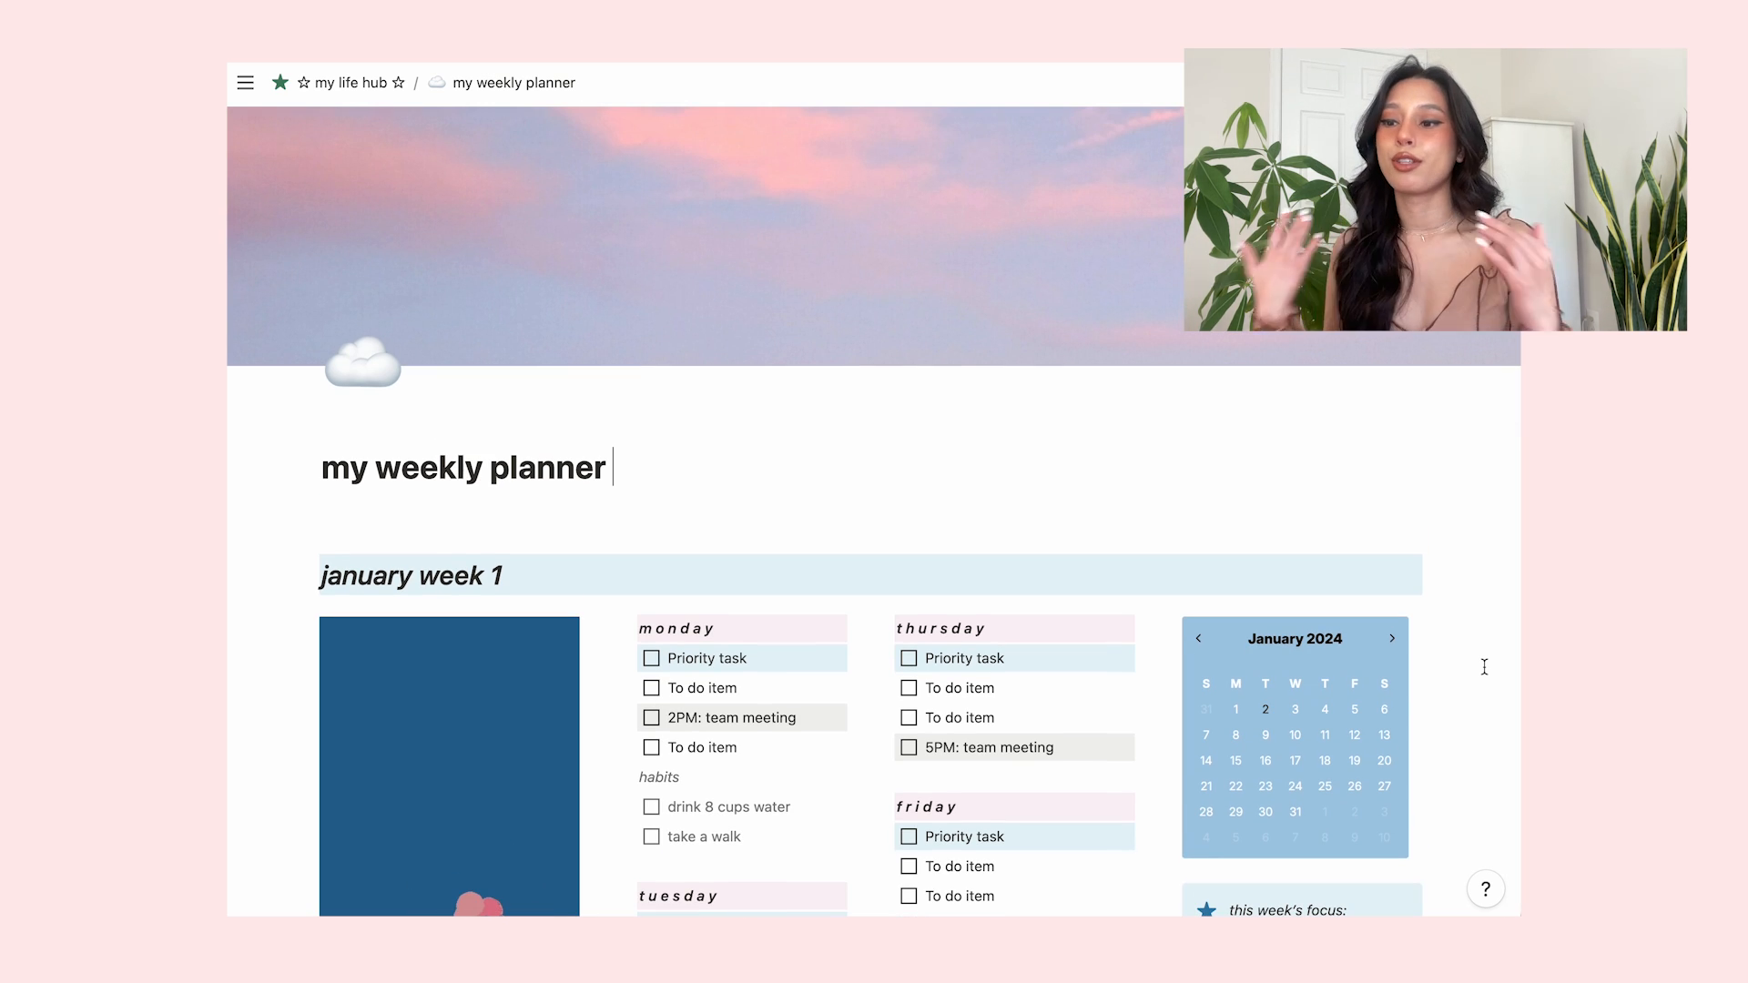
pyautogui.scroll(-15, 1484, 668)
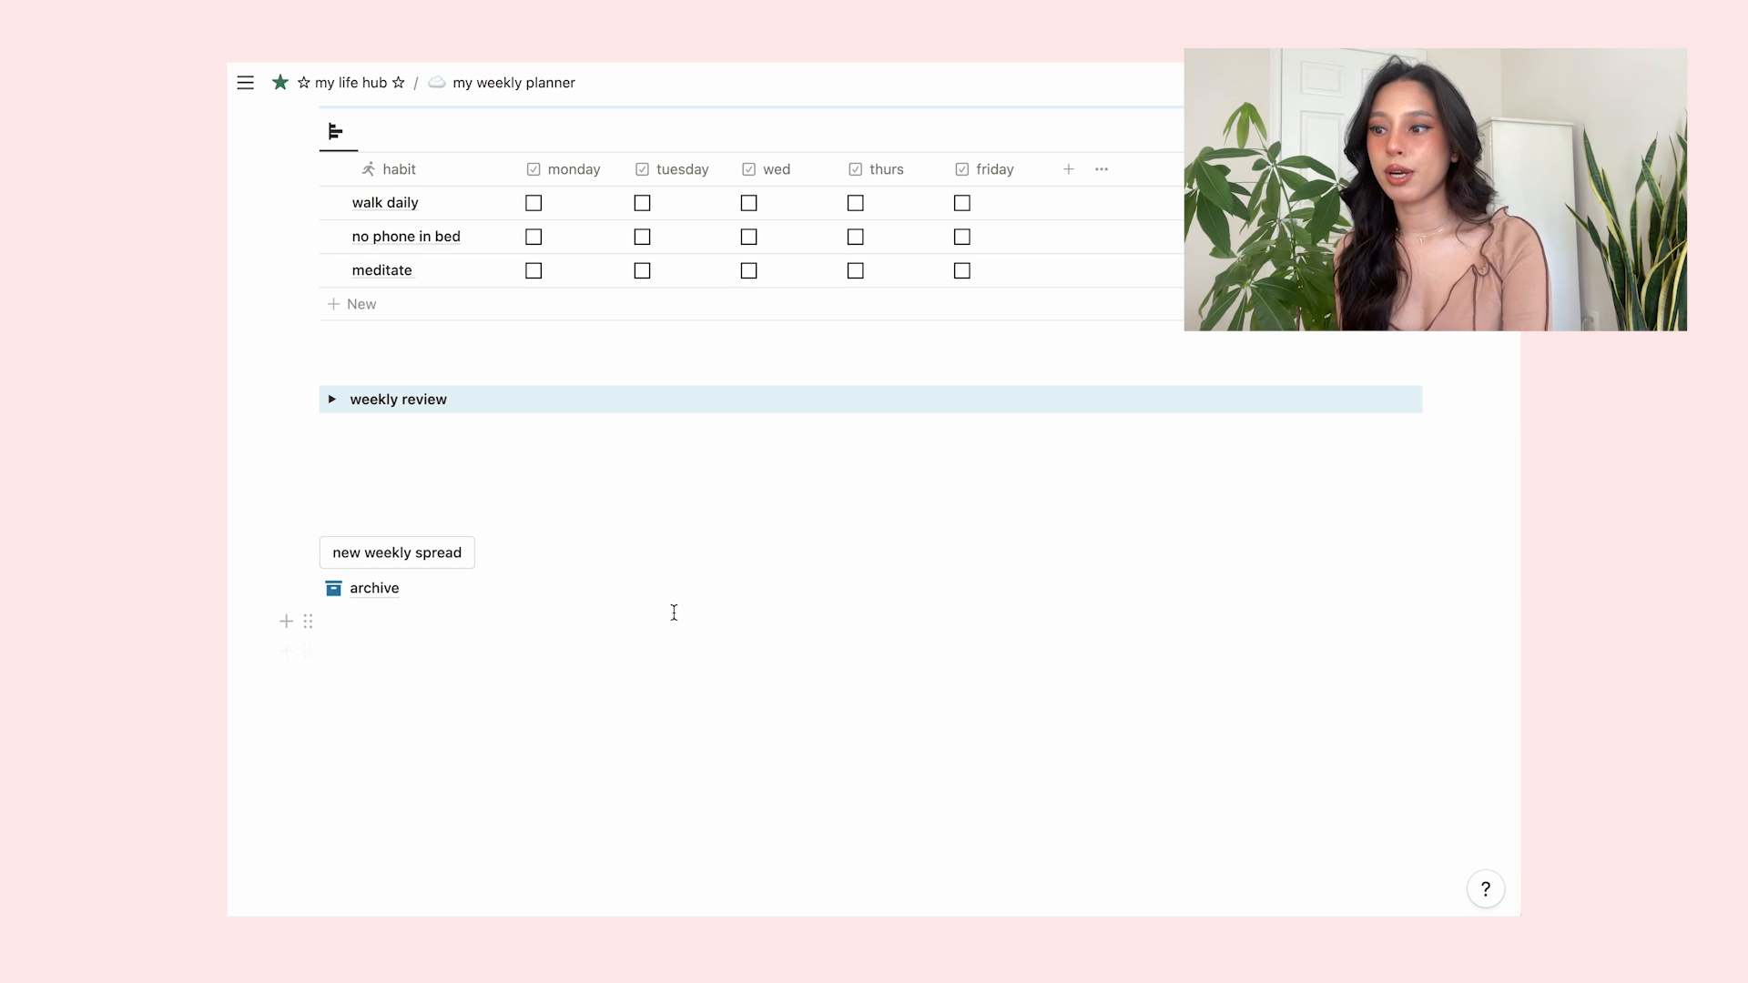
pyautogui.scroll(15, 671, 613)
pyautogui.scroll(-3, 673, 611)
pyautogui.scroll(2, 687, 282)
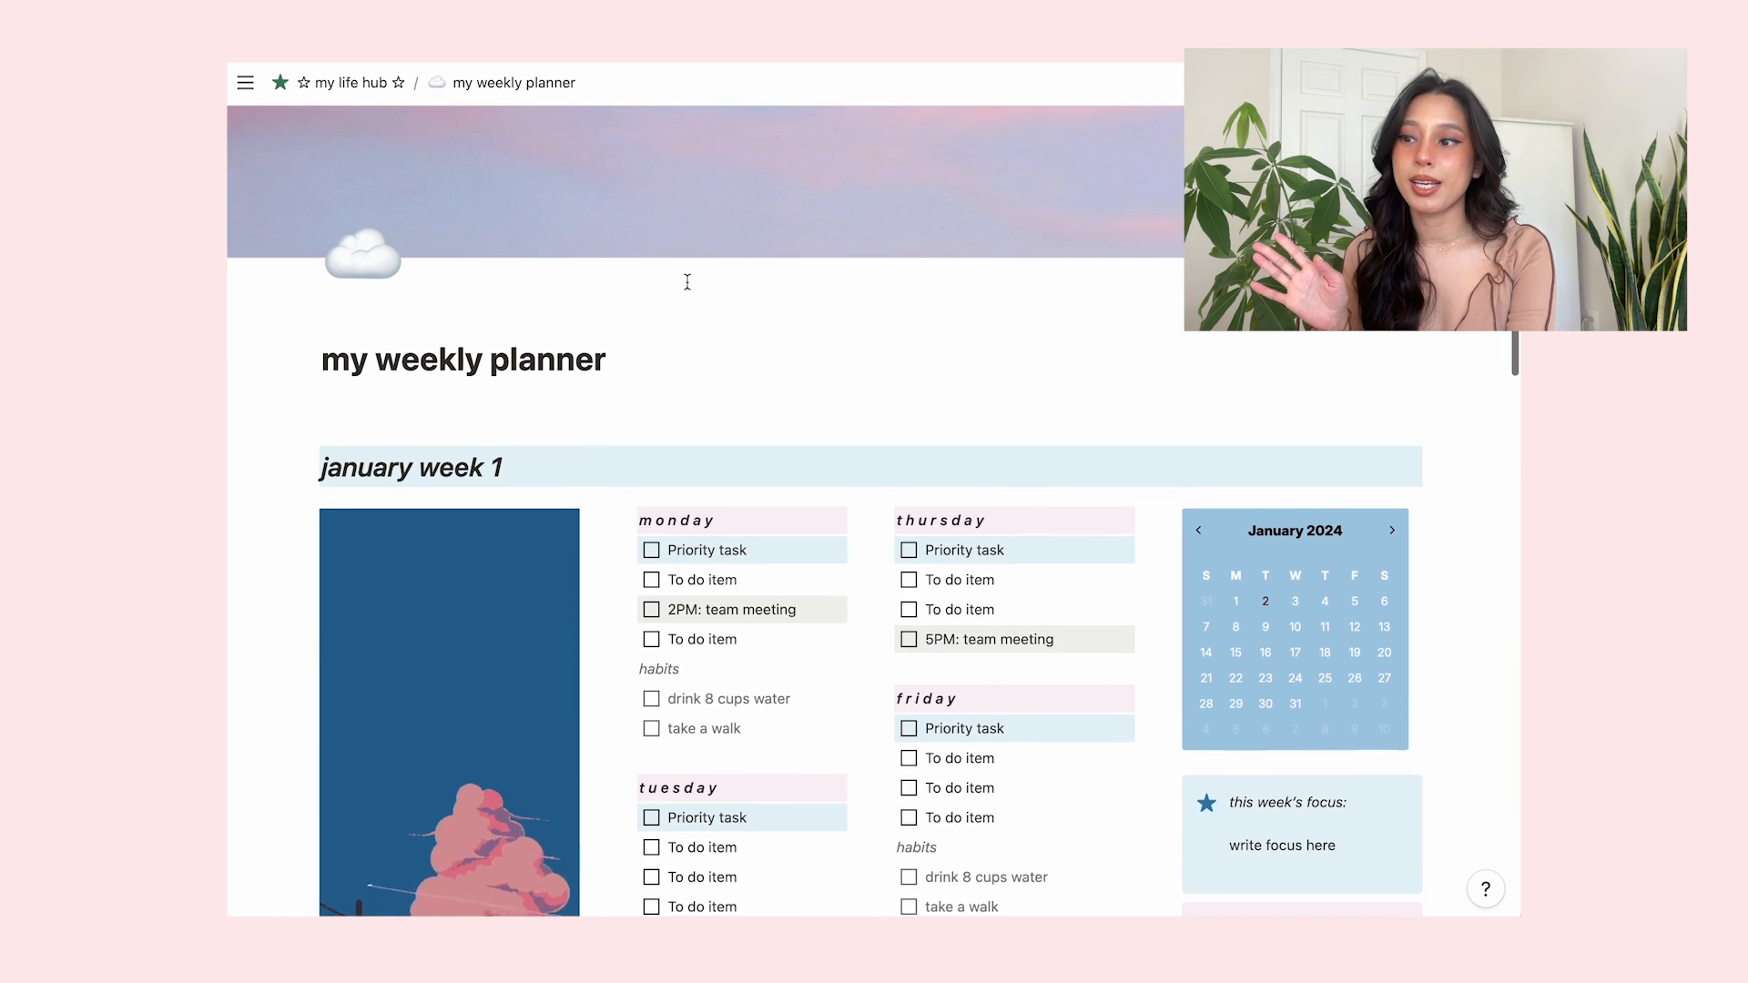
# - Add a toggle list named "new week" above the spread, move the whole spread inside it, and collapse it
pyautogui.click(407, 463)
pyautogui.press('Return')
pyautogui.write('/tog')
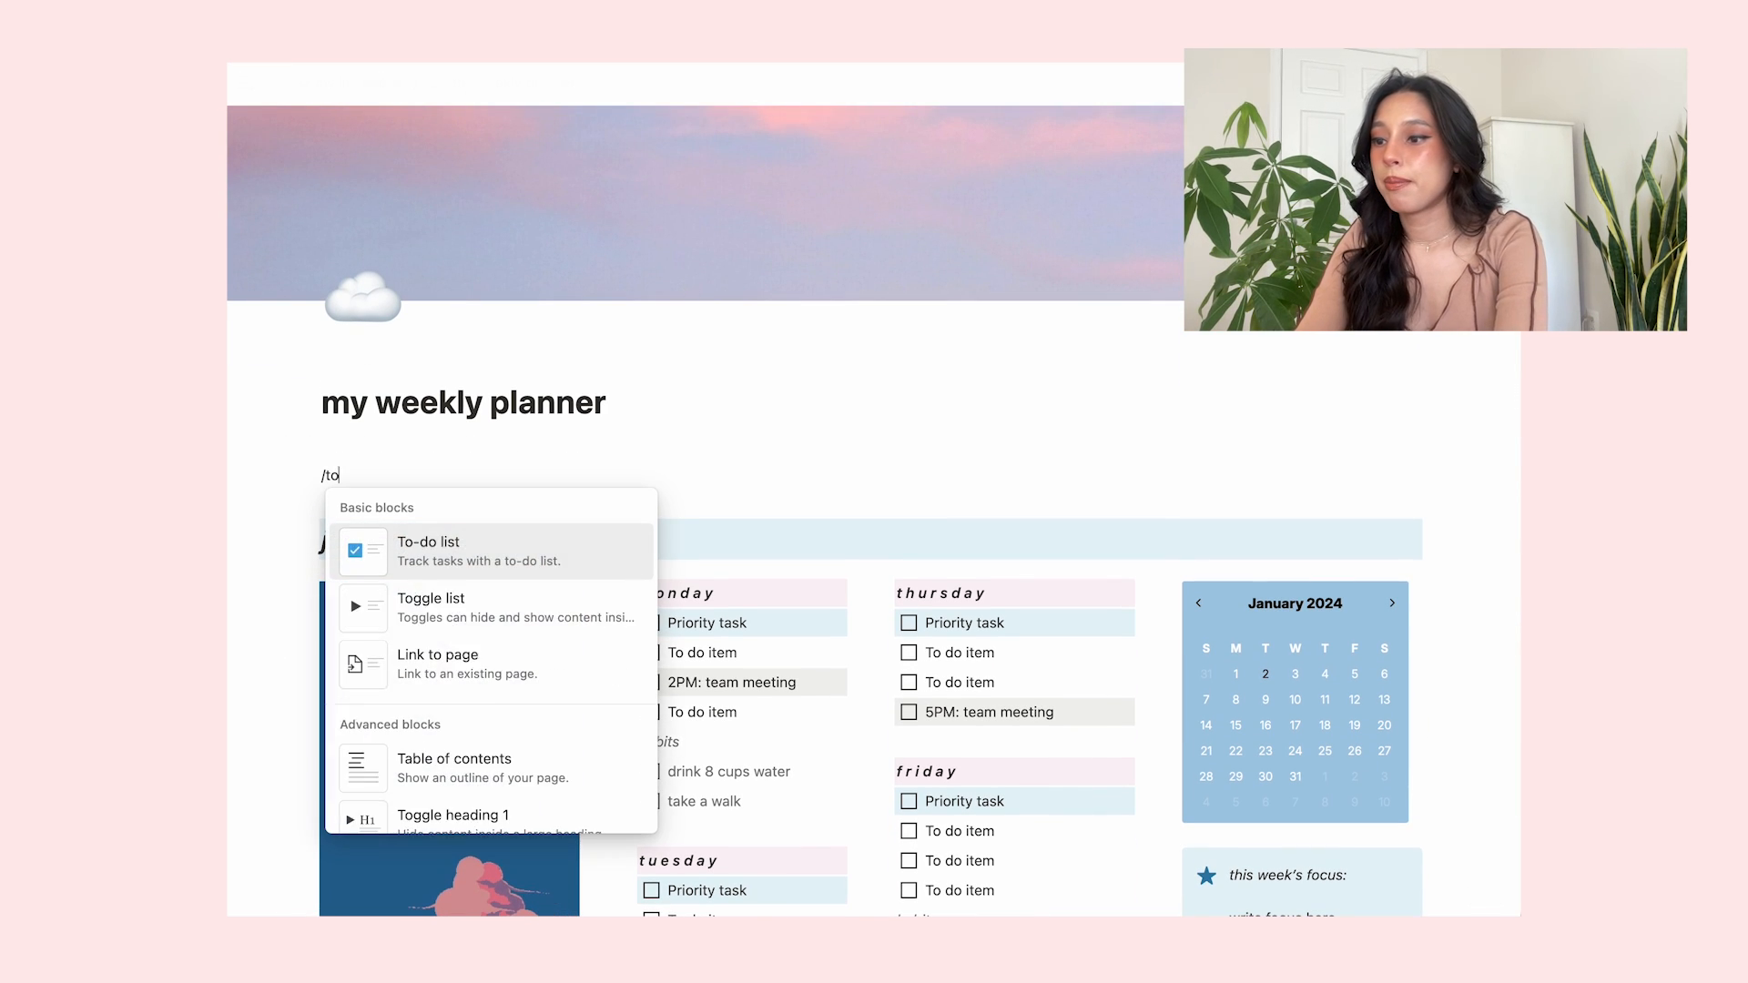
pyautogui.press('Return')
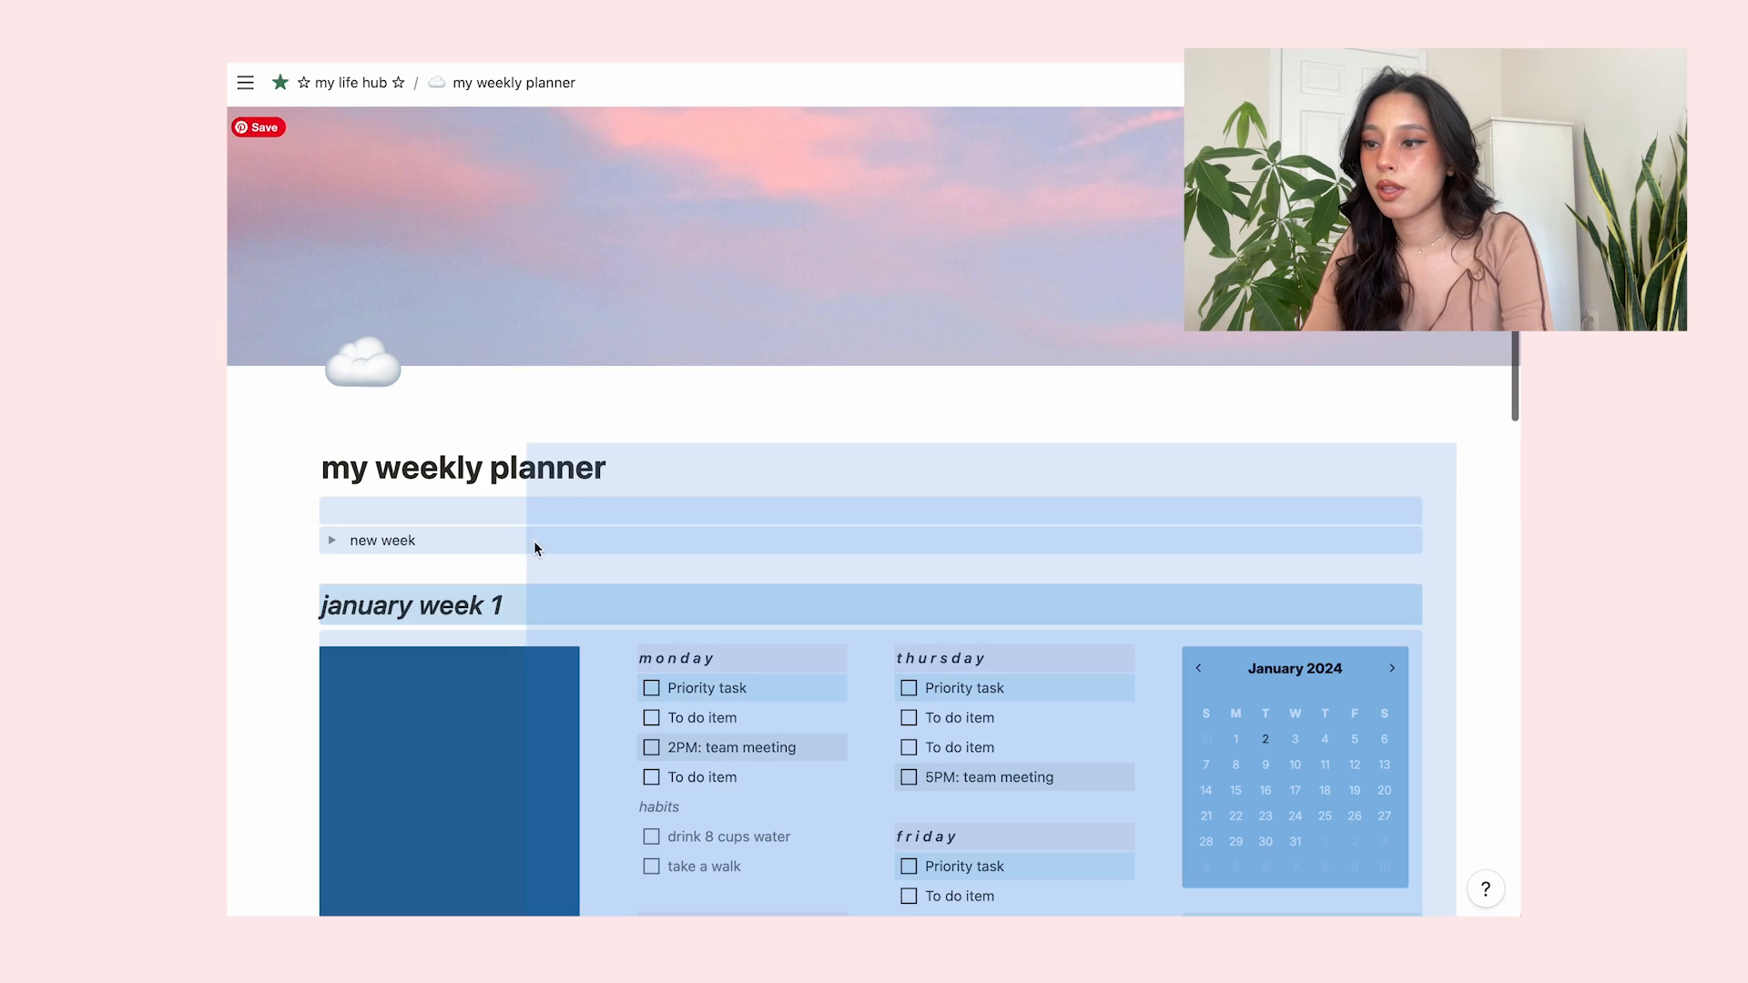
pyautogui.moveTo(533, 541); pyautogui.dragTo(360, 548)
pyautogui.click(333, 543)
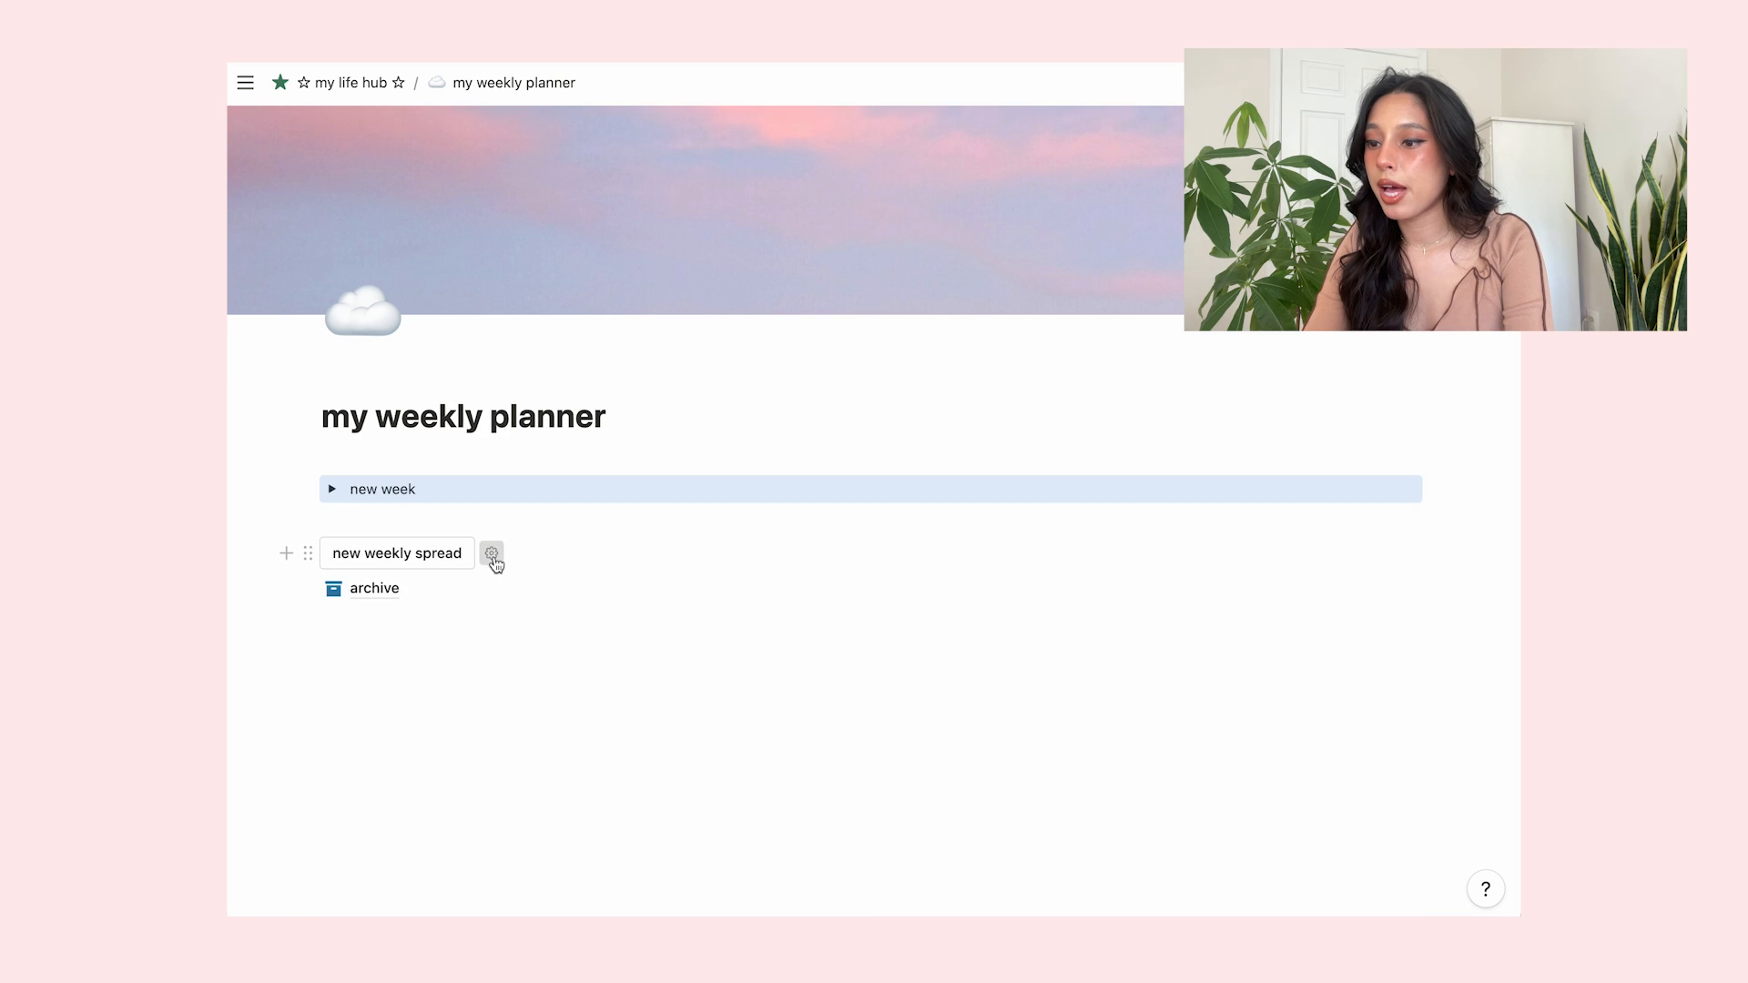
# - Replace the new weekly spread button with a new button below archive that inserts blocks above itself
pyautogui.click(493, 557)
pyautogui.click(558, 700)
pyautogui.click(308, 530)
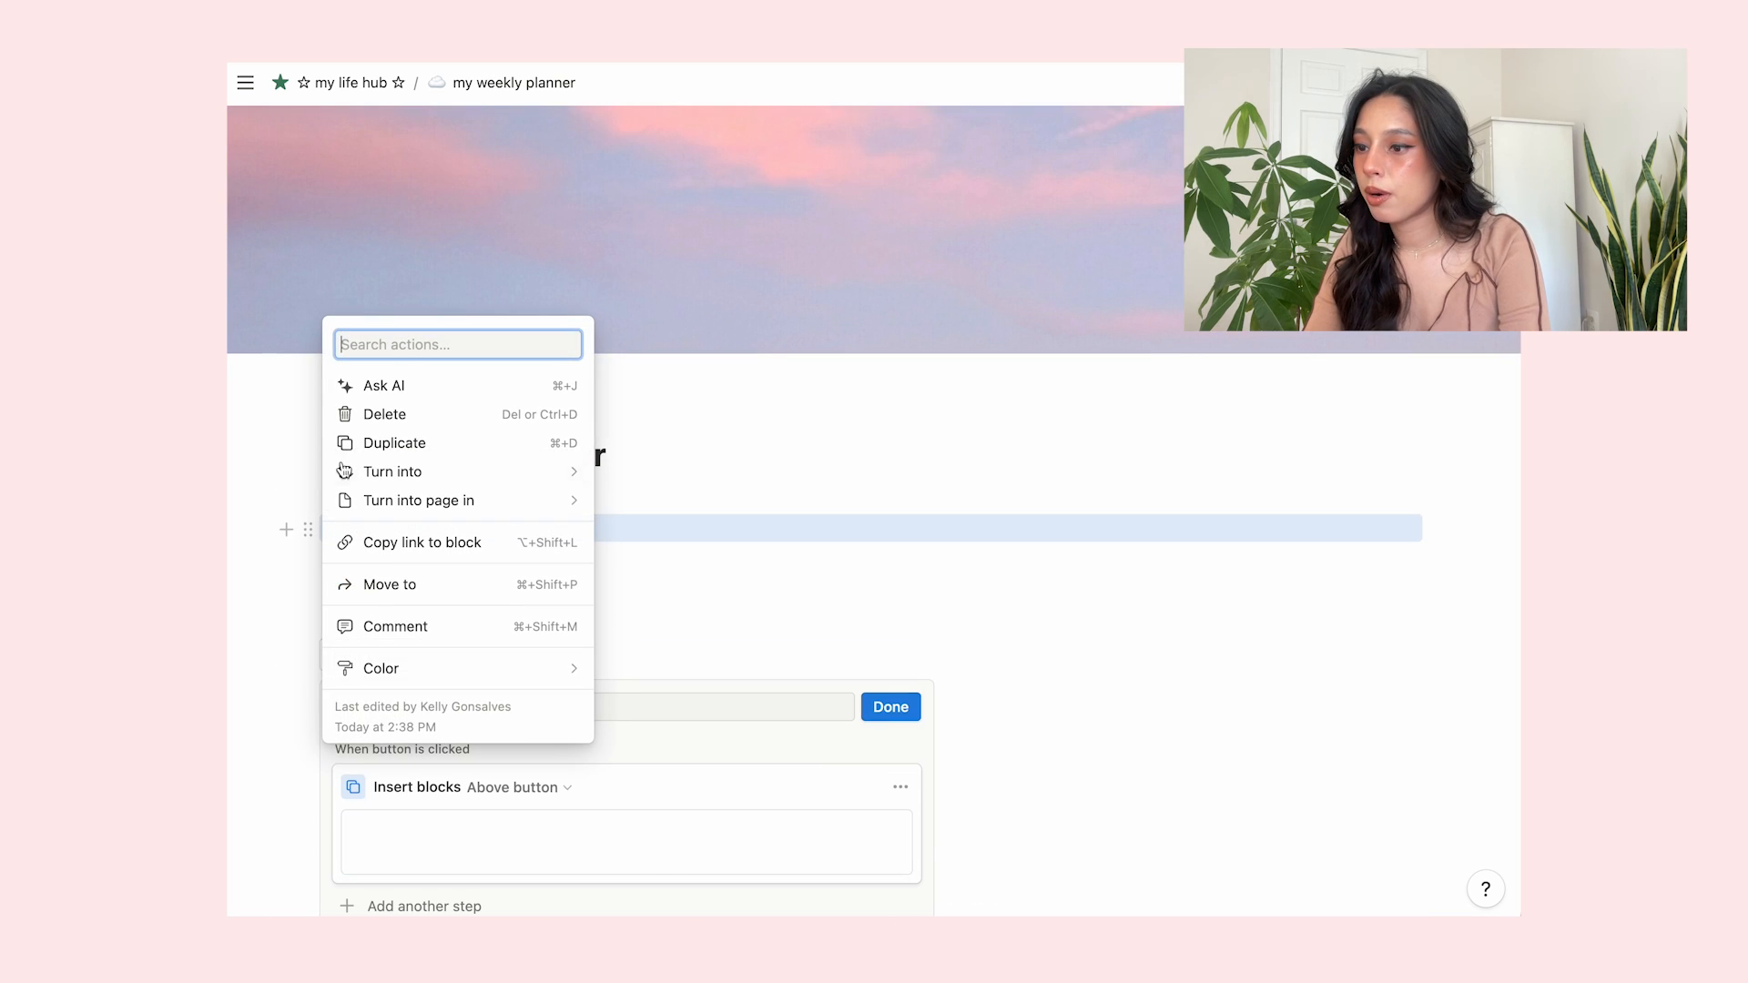
pyautogui.click(706, 527)
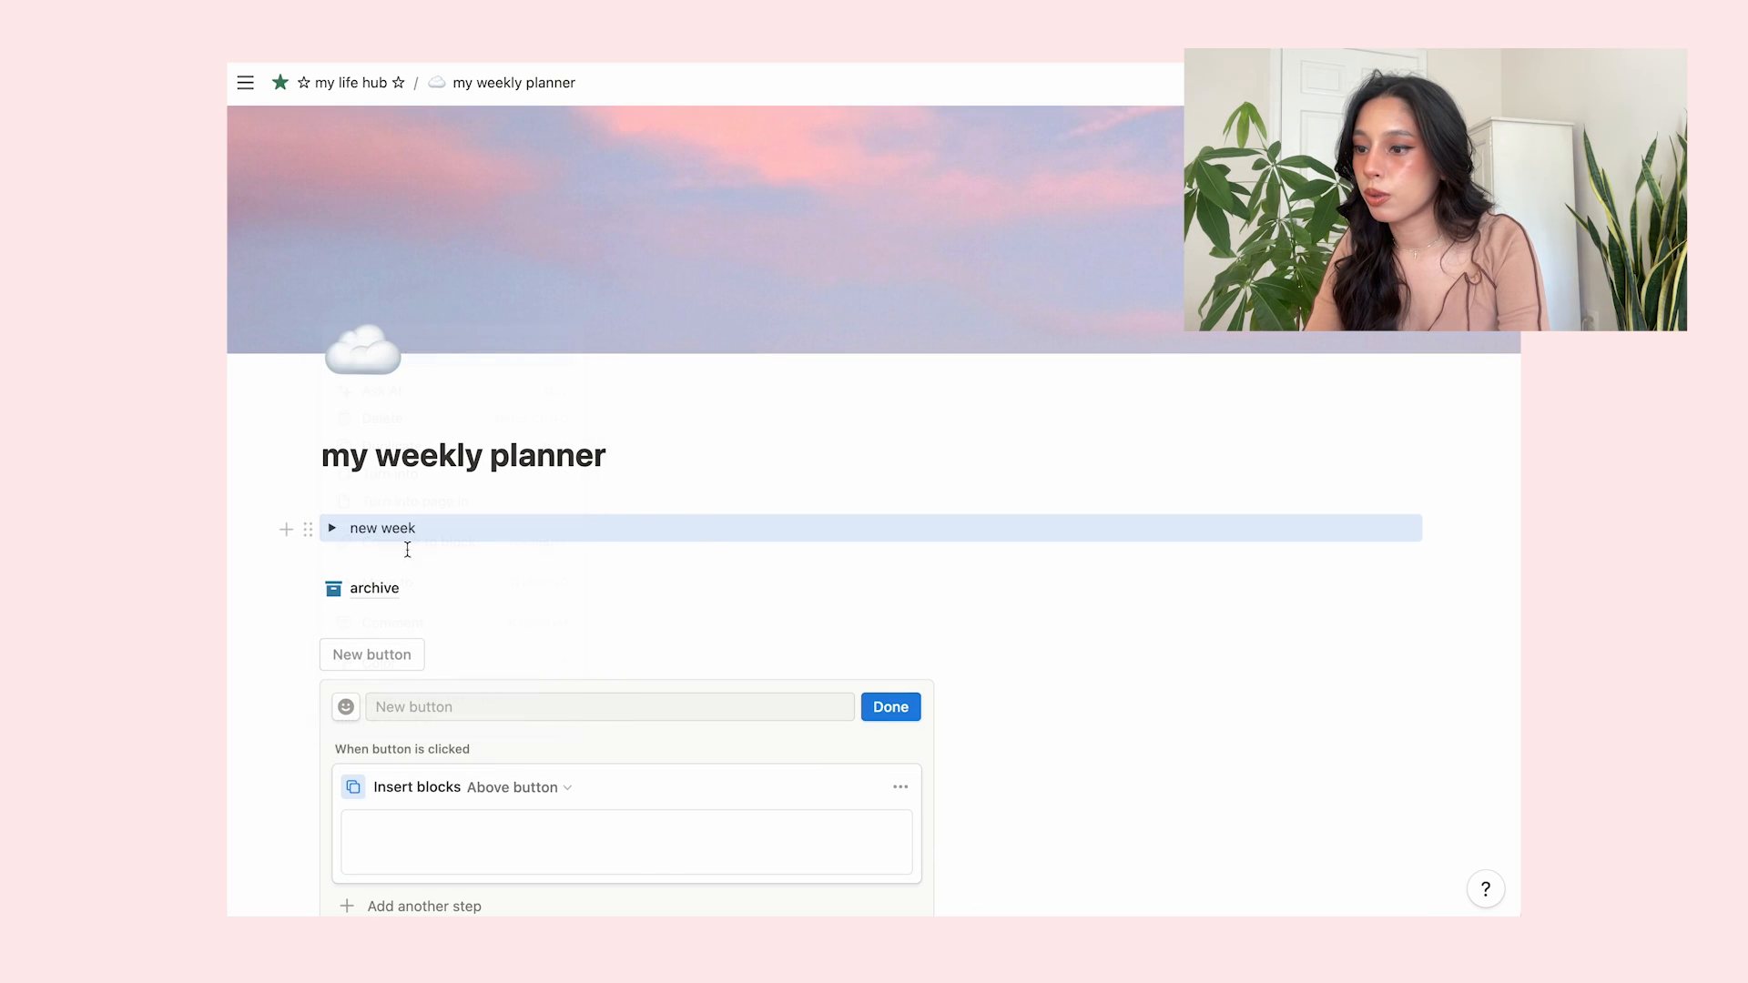
# - Copy the new week toggle into the button's inserted blocks, name the button "new weekly spread", and save it
pyautogui.click(307, 532)
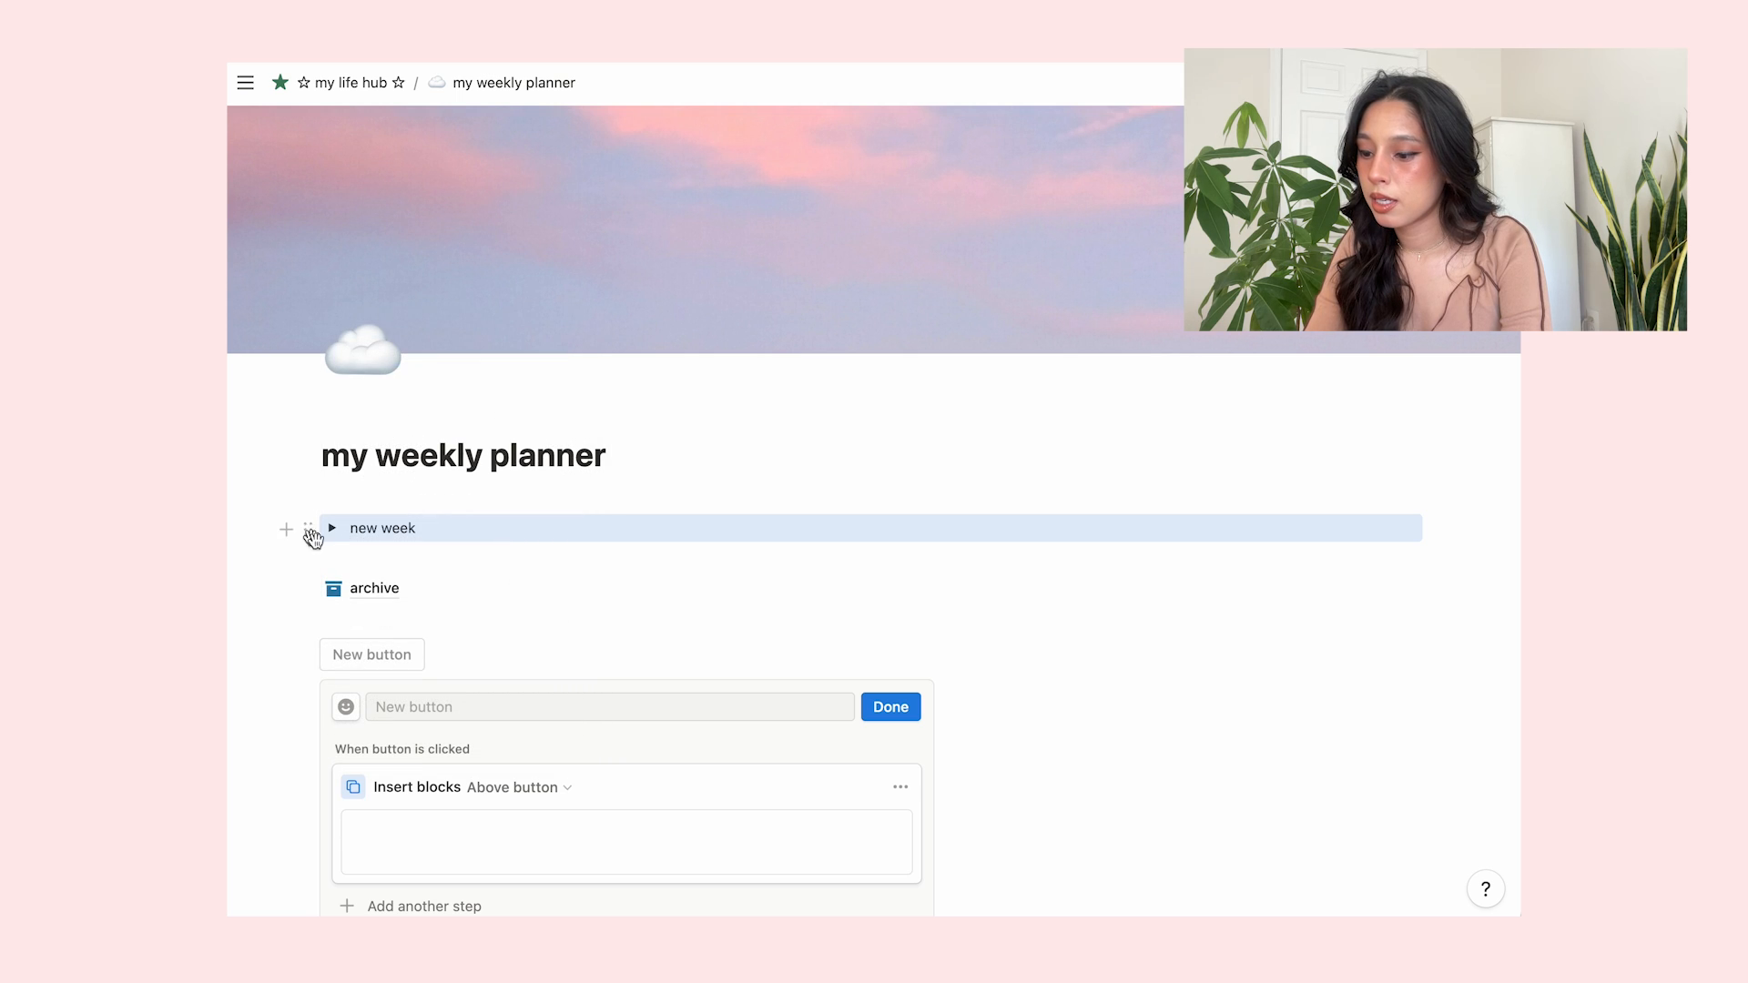
pyautogui.scroll(-2, 405, 633)
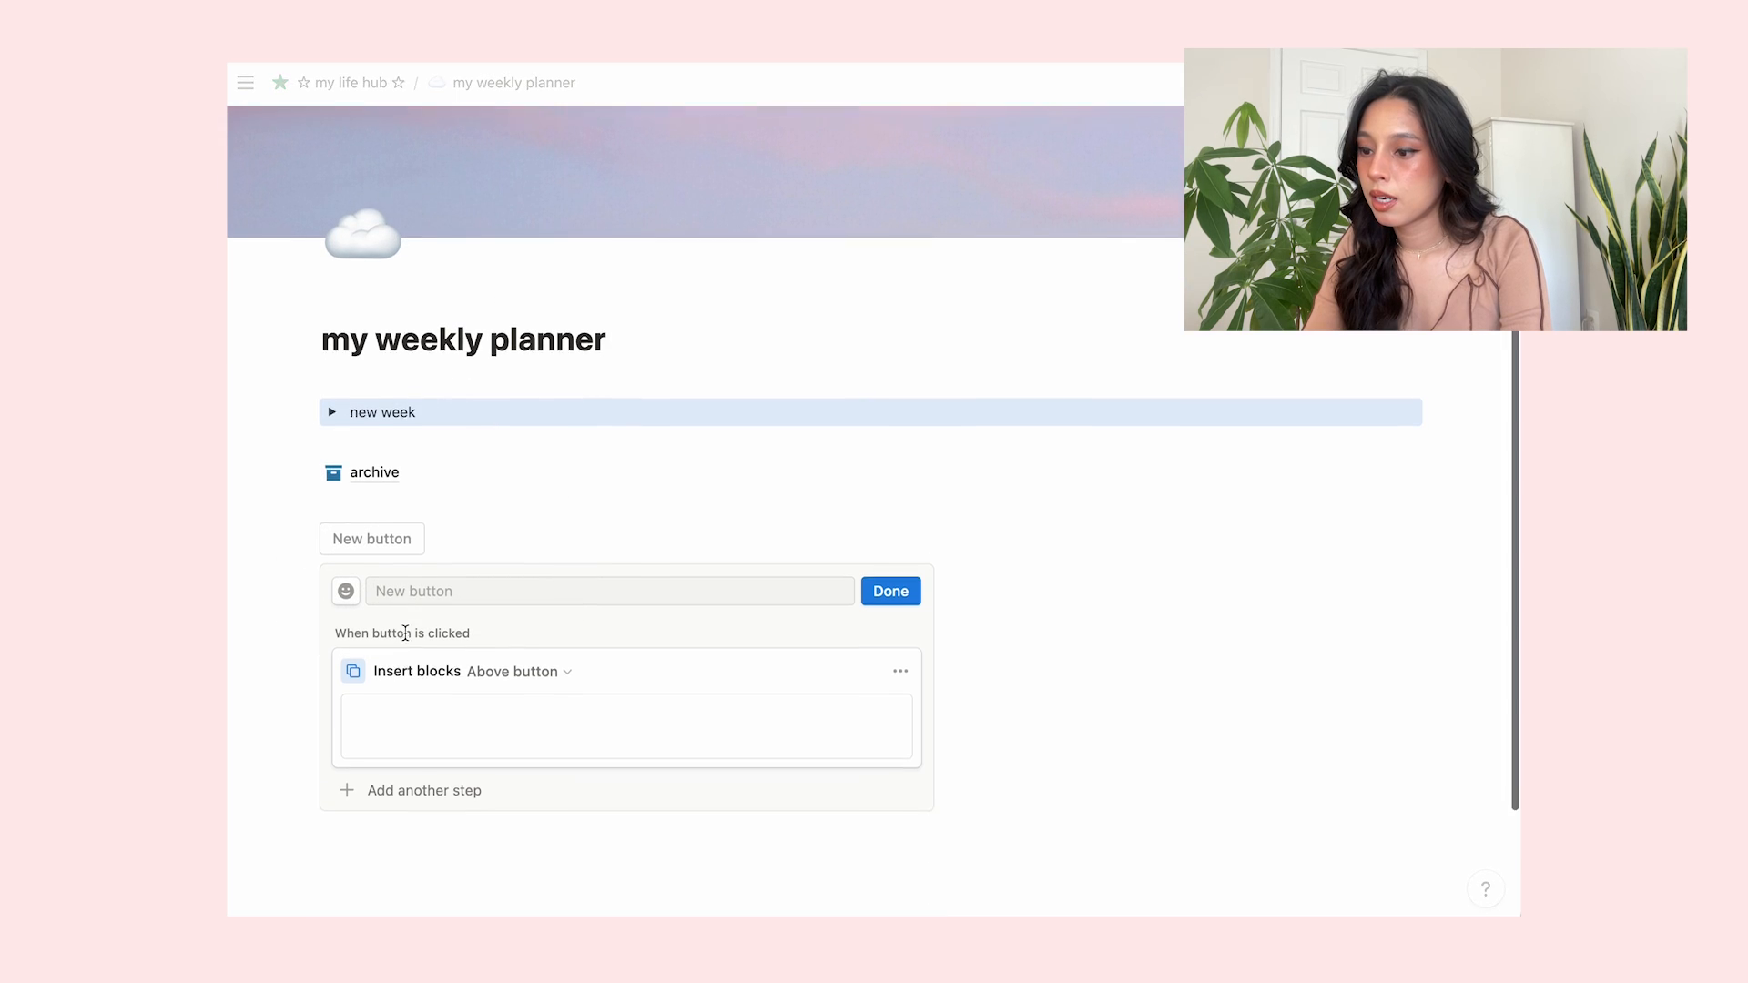
pyautogui.scroll(-1, 405, 632)
pyautogui.click(406, 647)
pyautogui.write('new week')
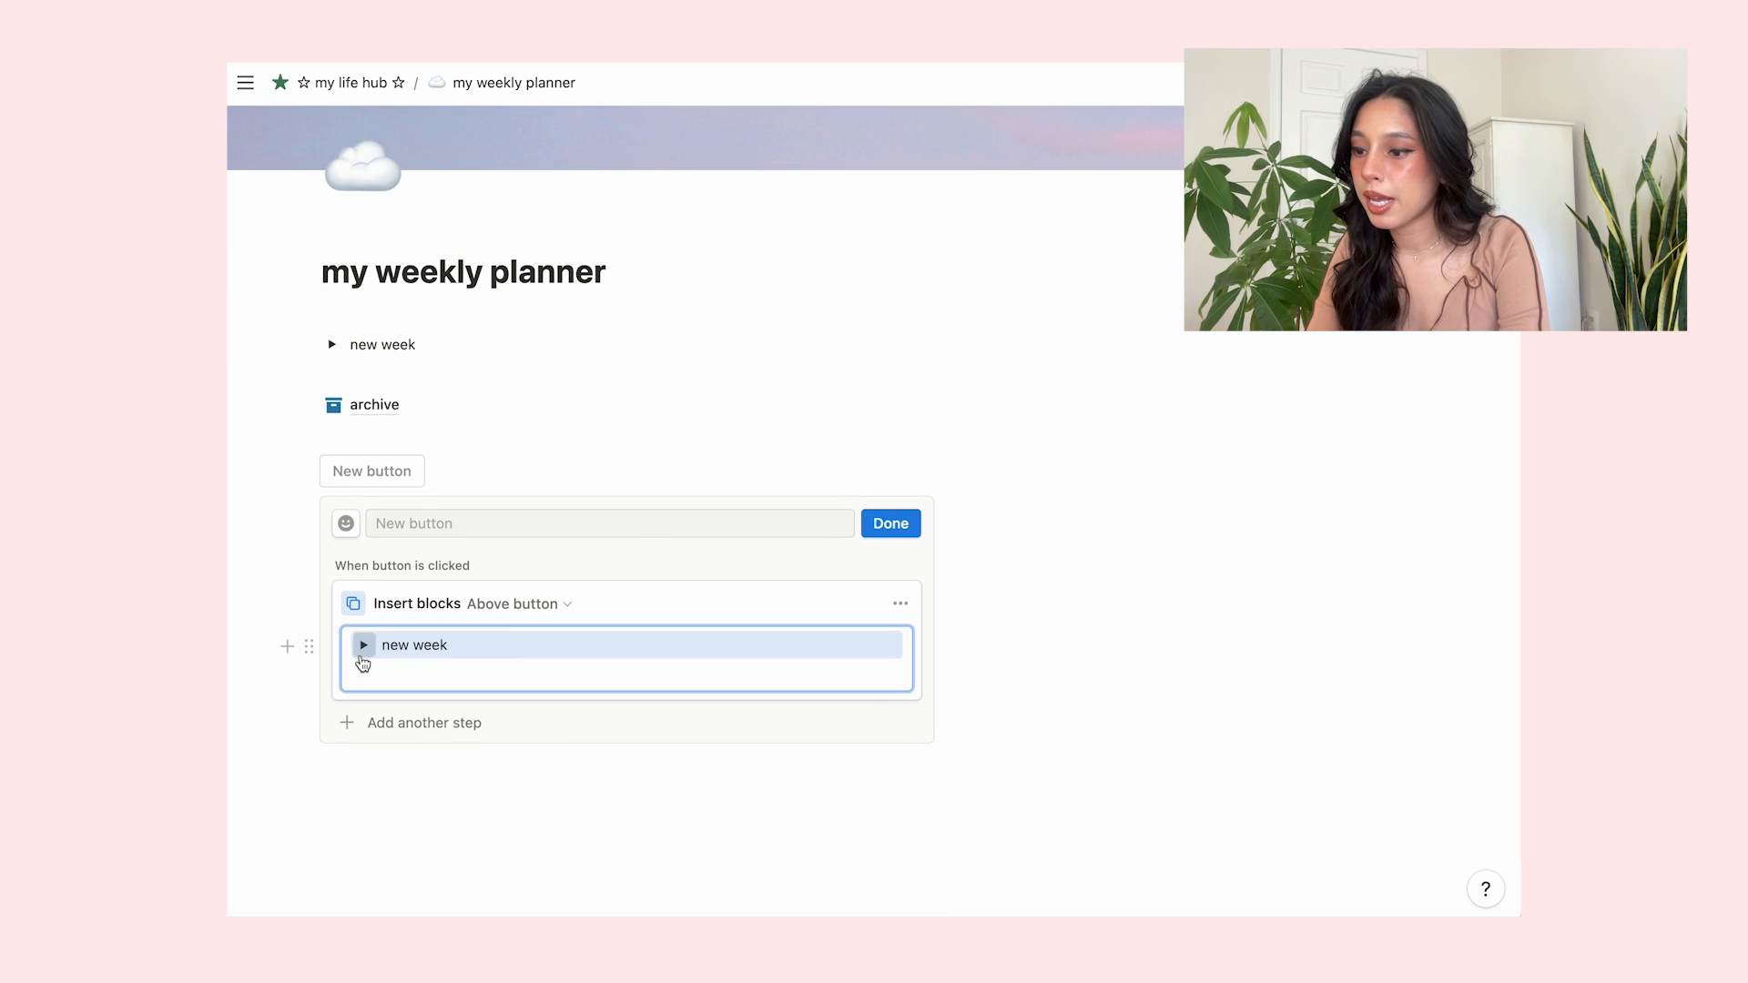
pyautogui.click(362, 661)
pyautogui.click(364, 658)
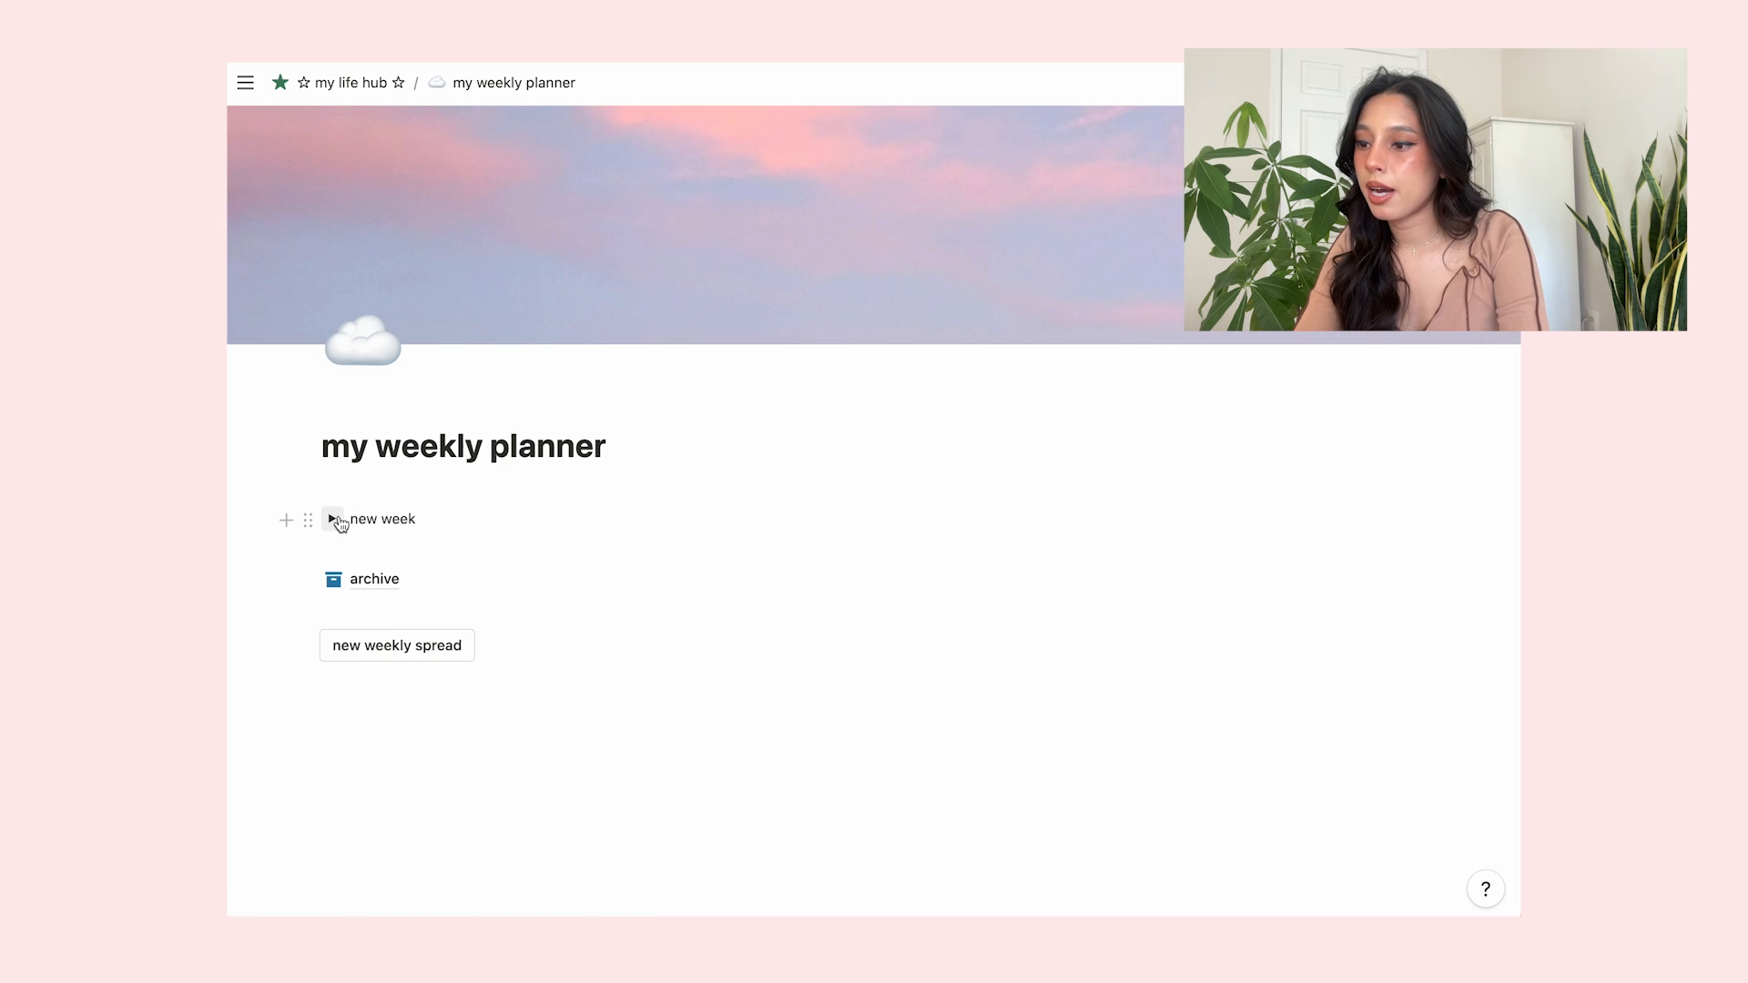
# - Move the new weekly spread button above the archive page and use it to insert a new week toggle
pyautogui.click(307, 644)
pyautogui.press('Escape')
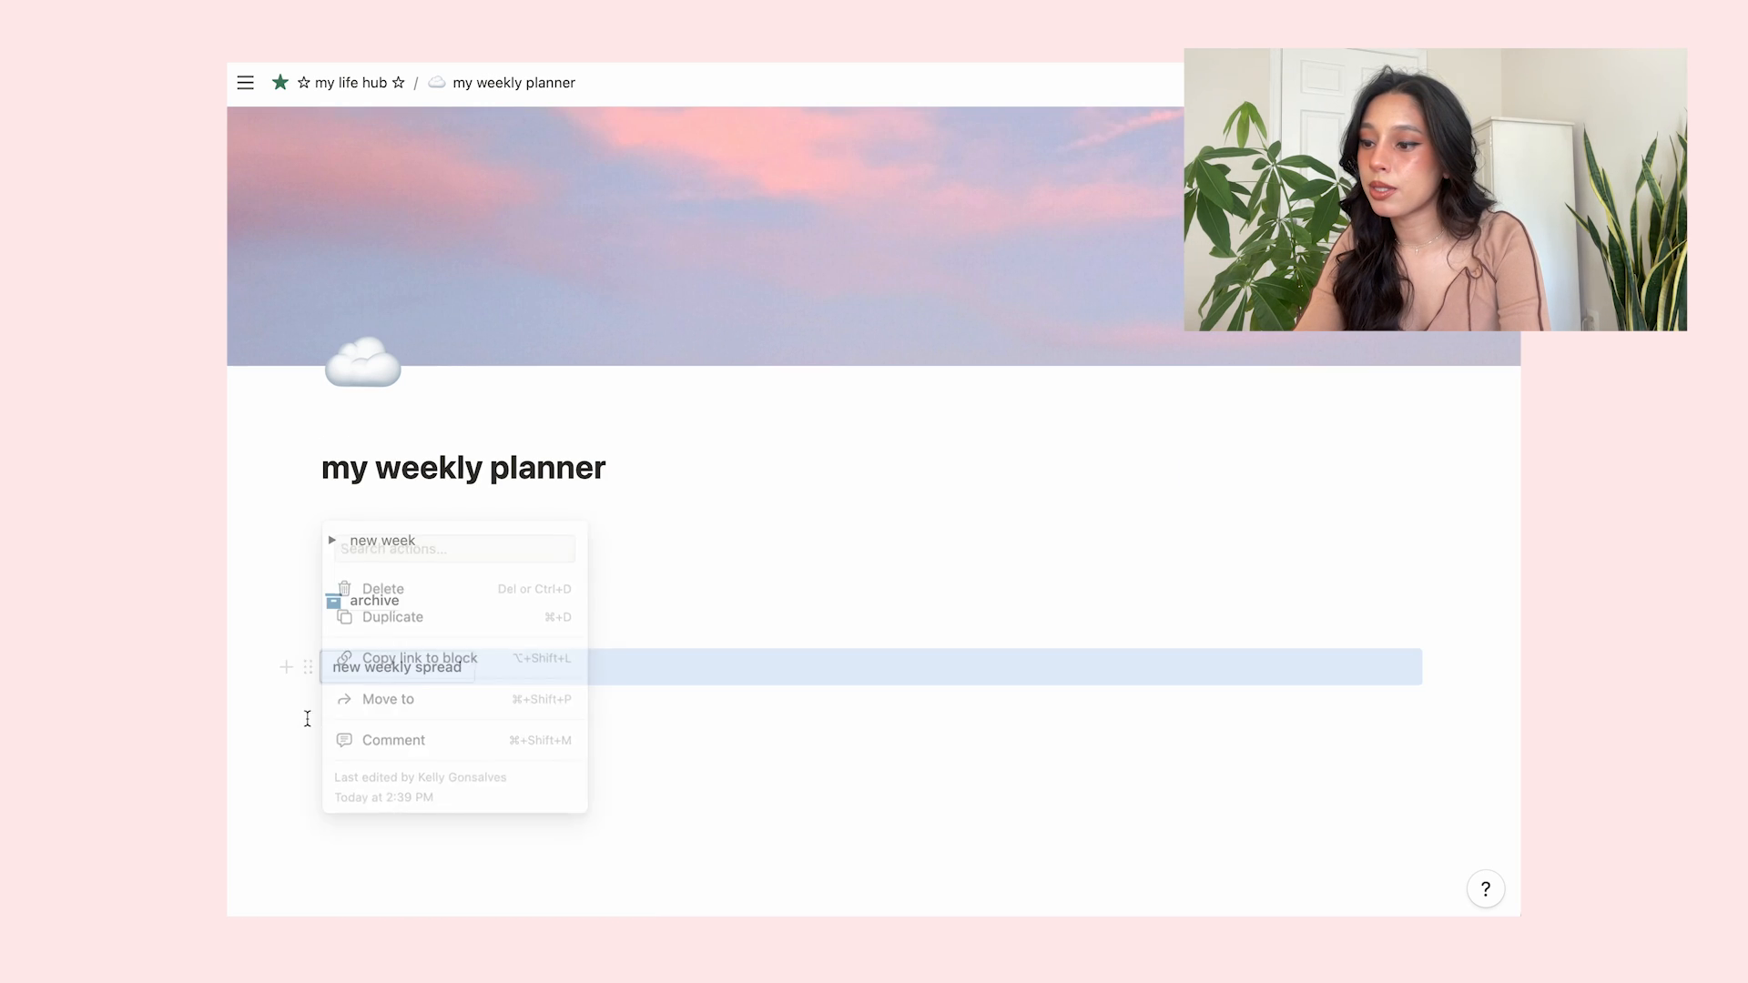
pyautogui.moveTo(308, 666); pyautogui.dragTo(371, 608)
pyautogui.click(372, 608)
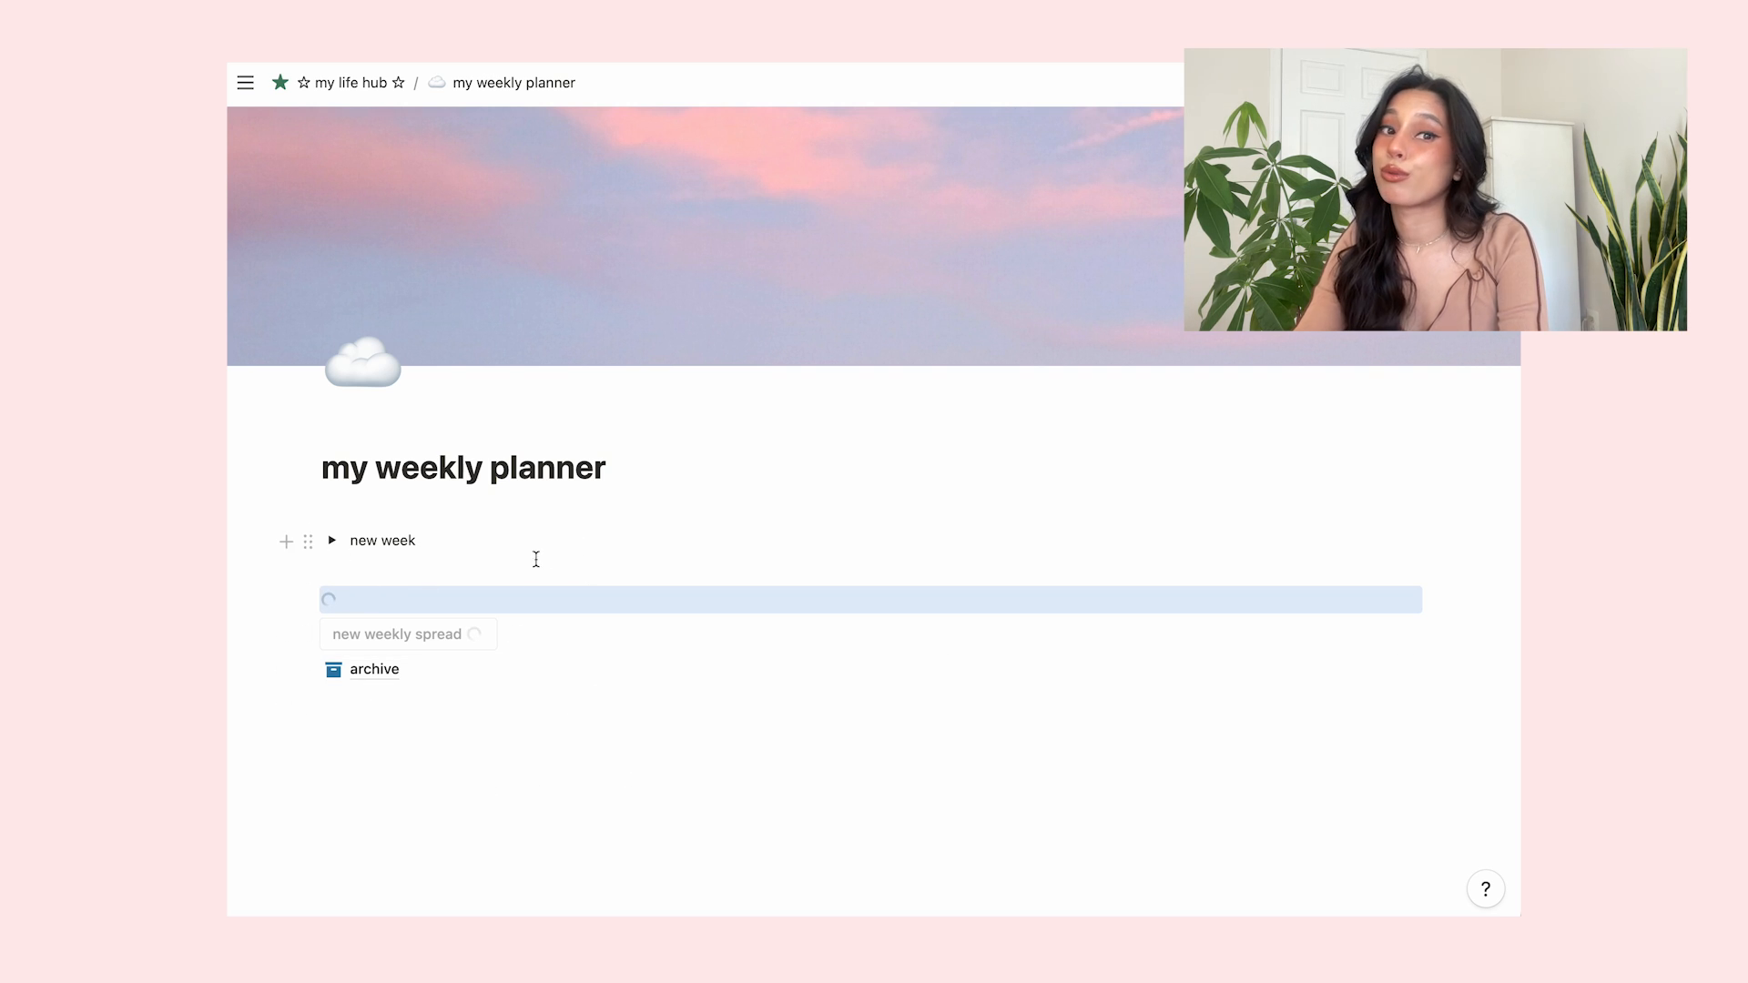
# - Rename the inserted toggle and its spread heading "january week 2", and delete the original new week toggle
pyautogui.scroll(-15, 1120, 642)
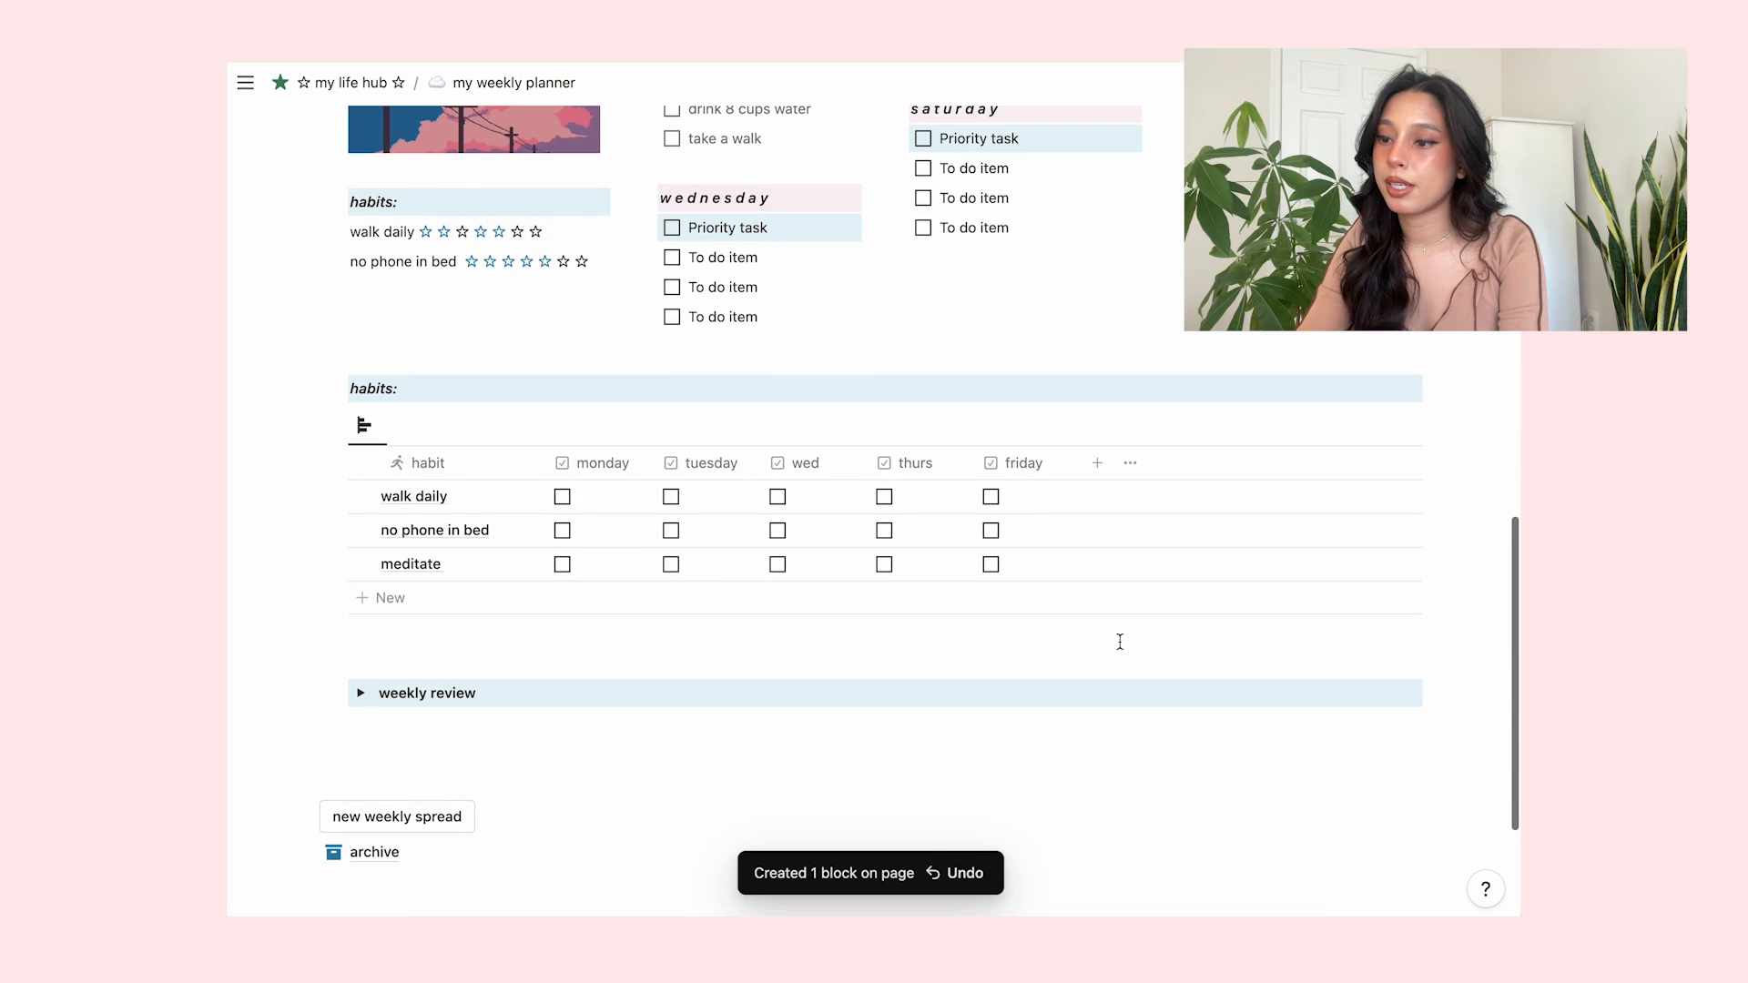
pyautogui.scroll(15, 423, 605)
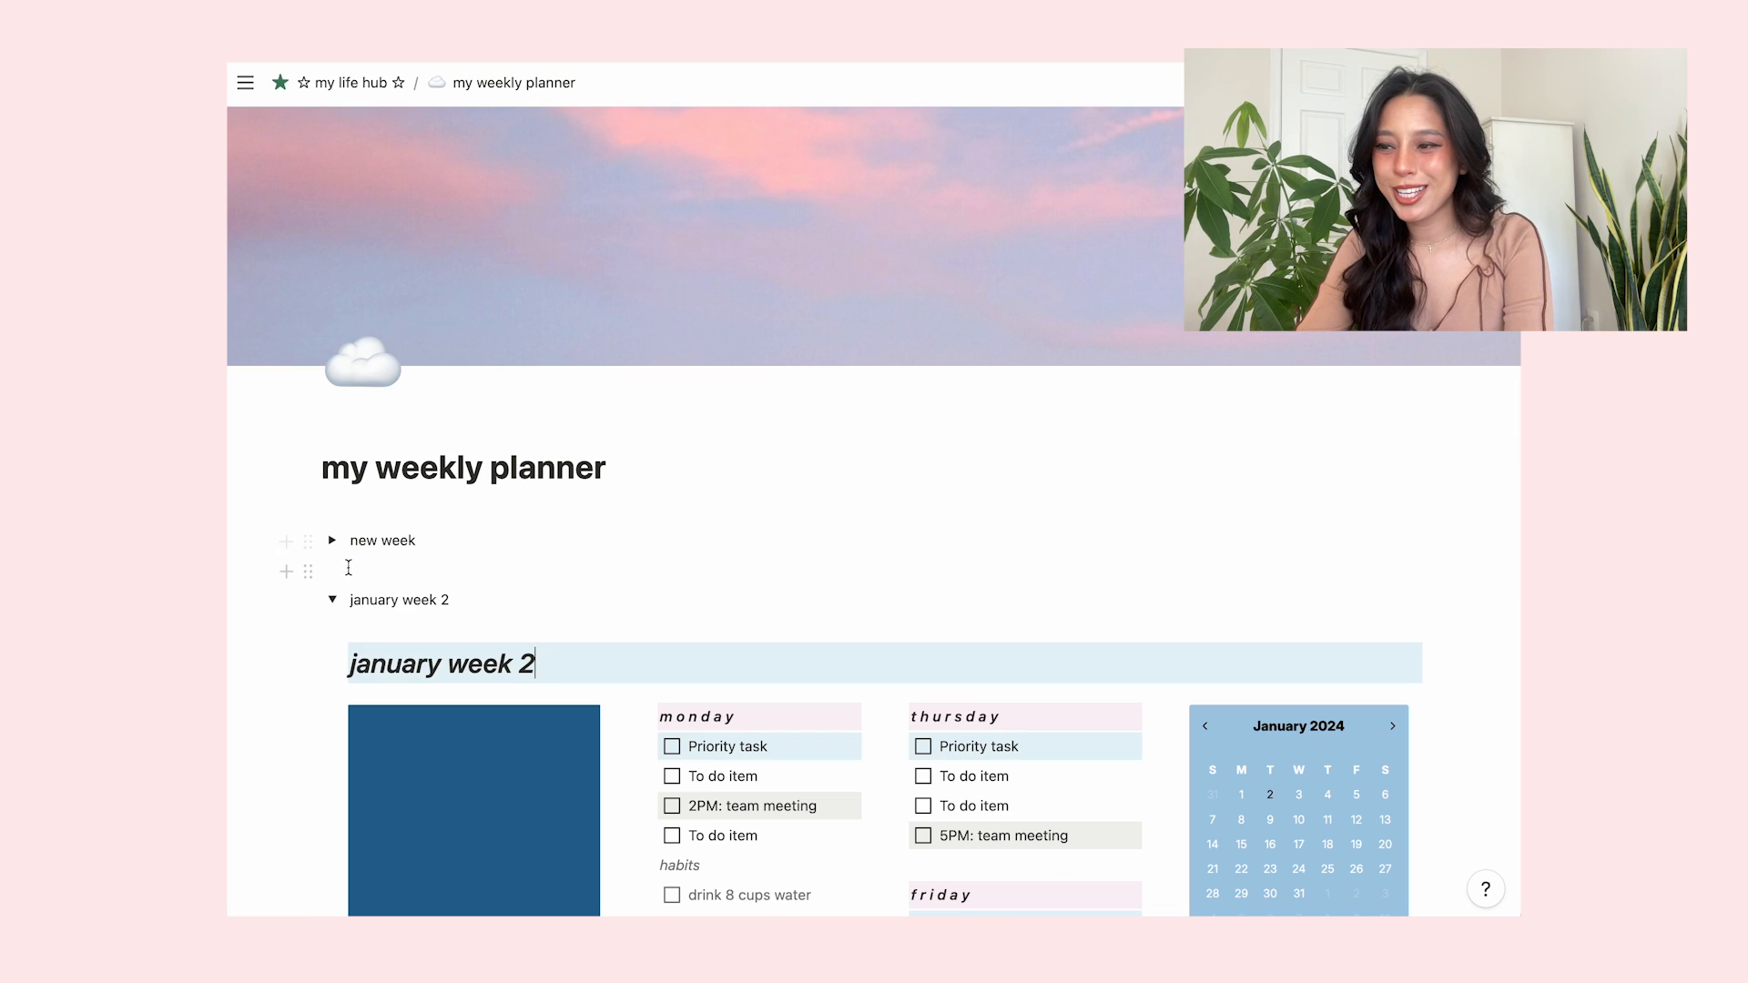
pyautogui.click(307, 539)
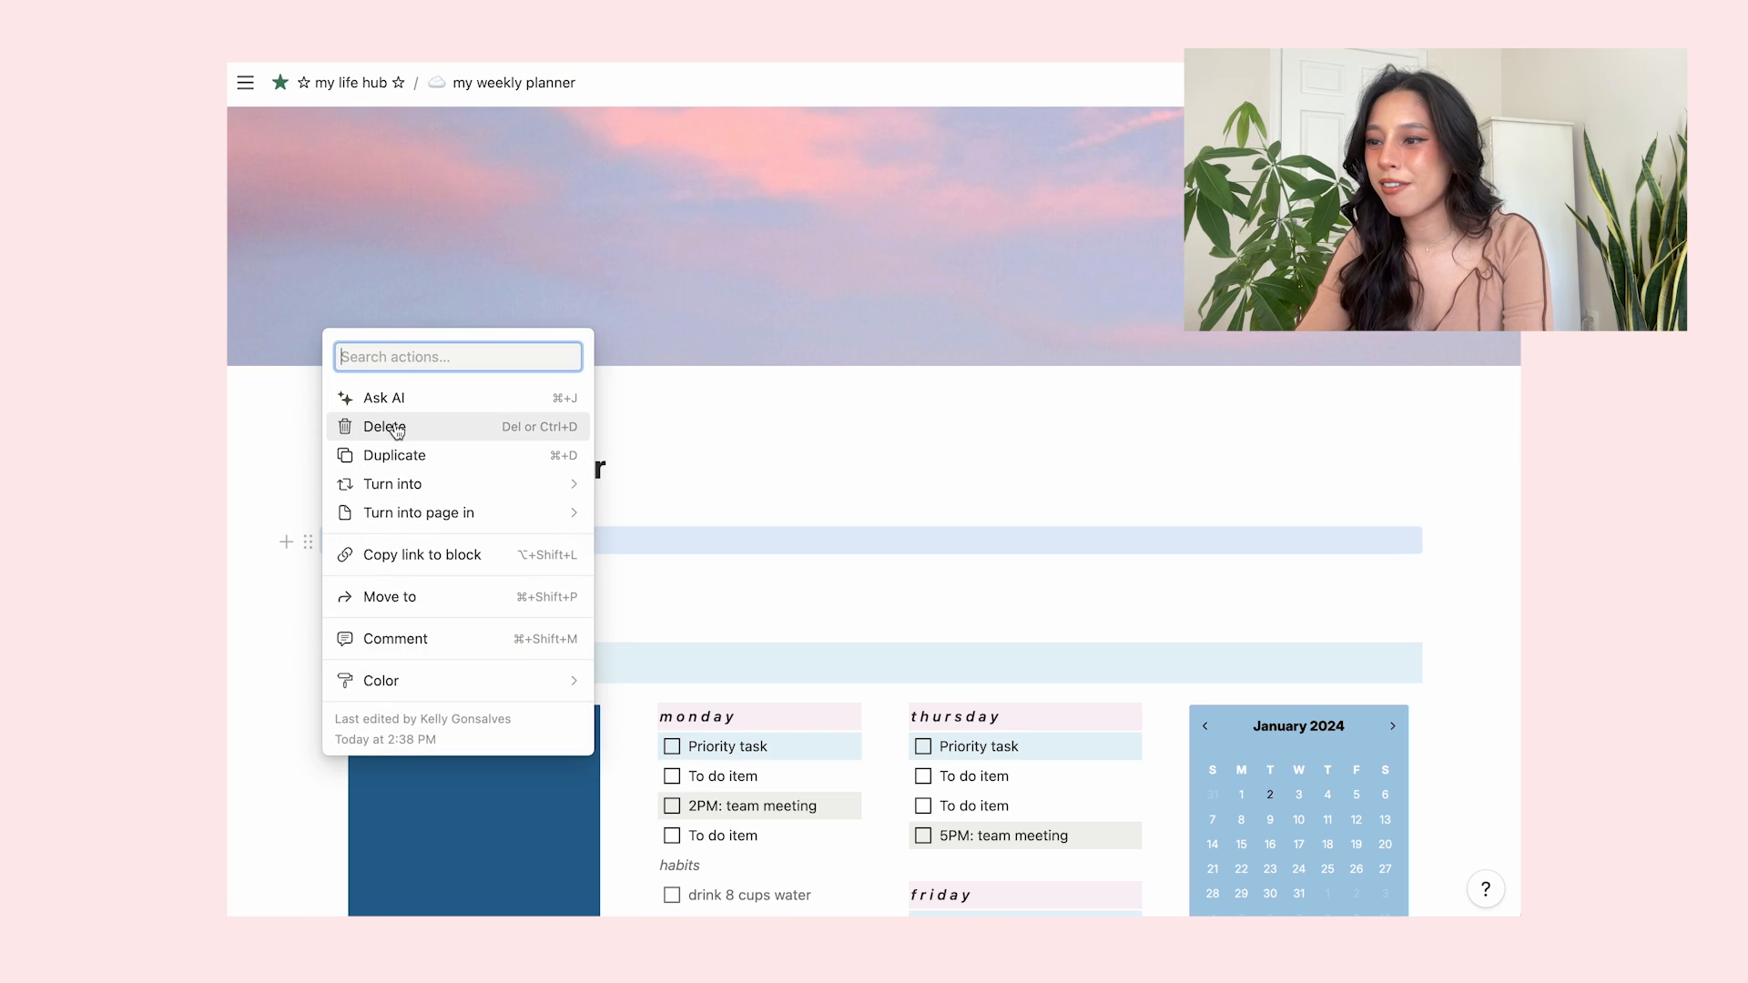
pyautogui.click(394, 426)
pyautogui.scroll(-2, 737, 673)
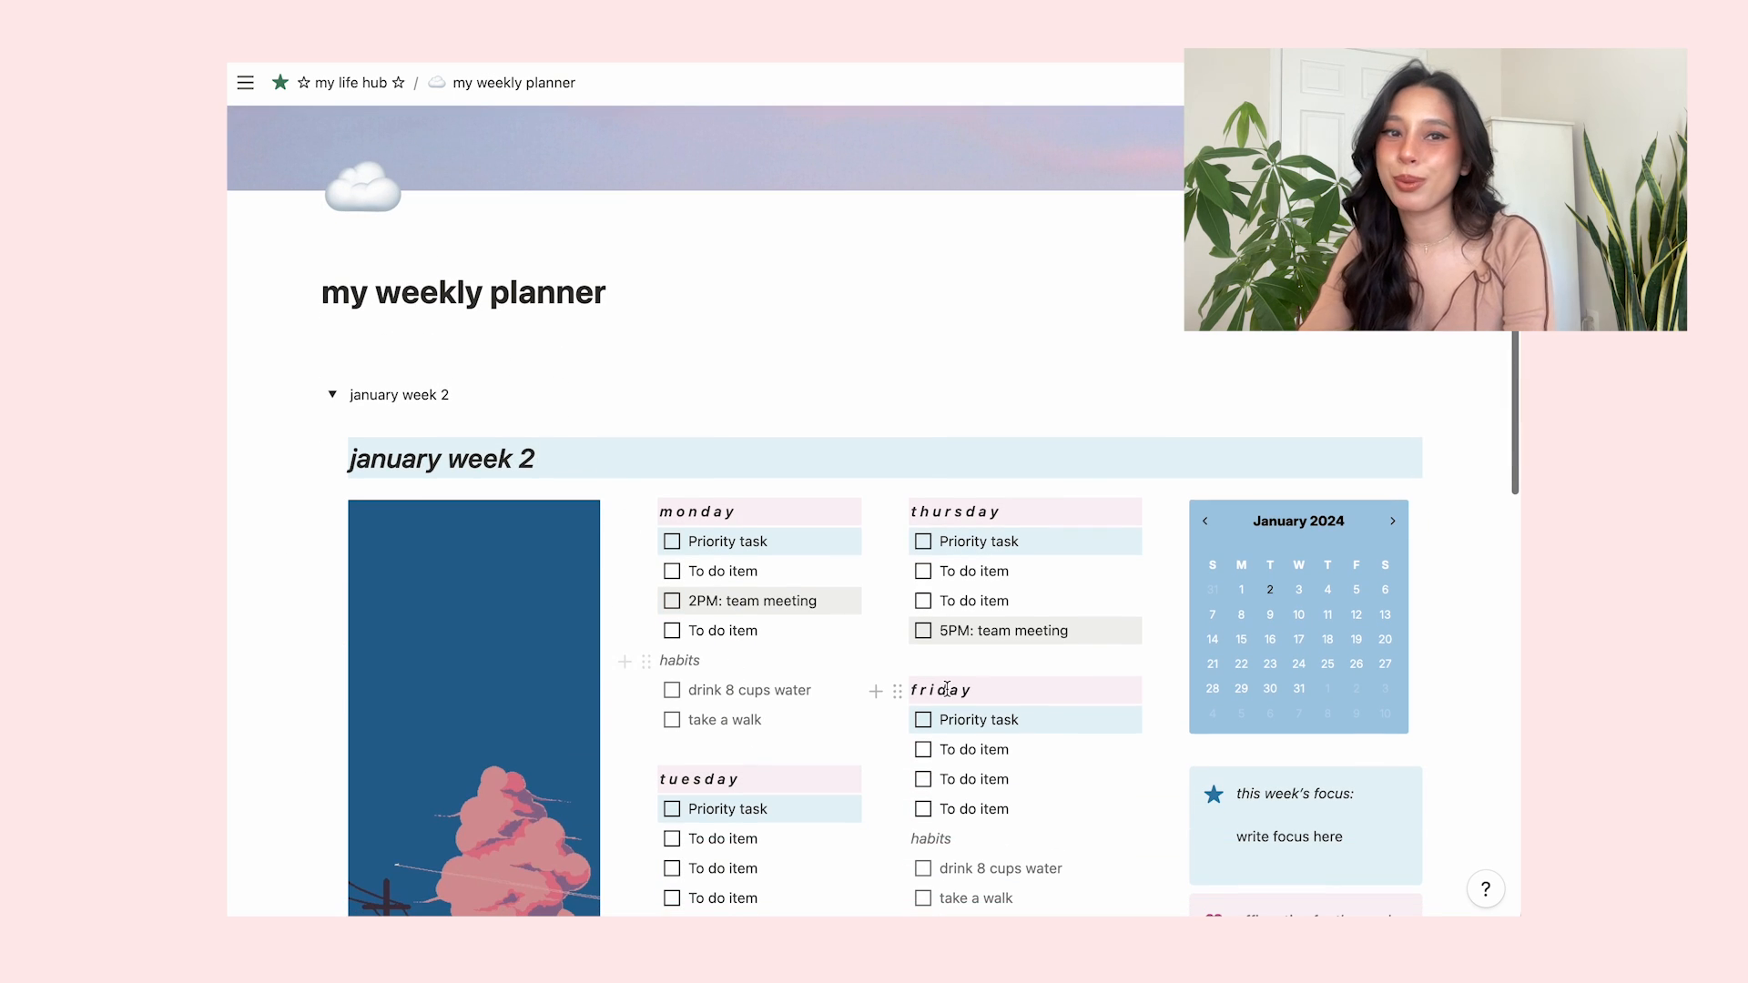
pyautogui.scroll(-4, 946, 689)
pyautogui.scroll(2, 947, 689)
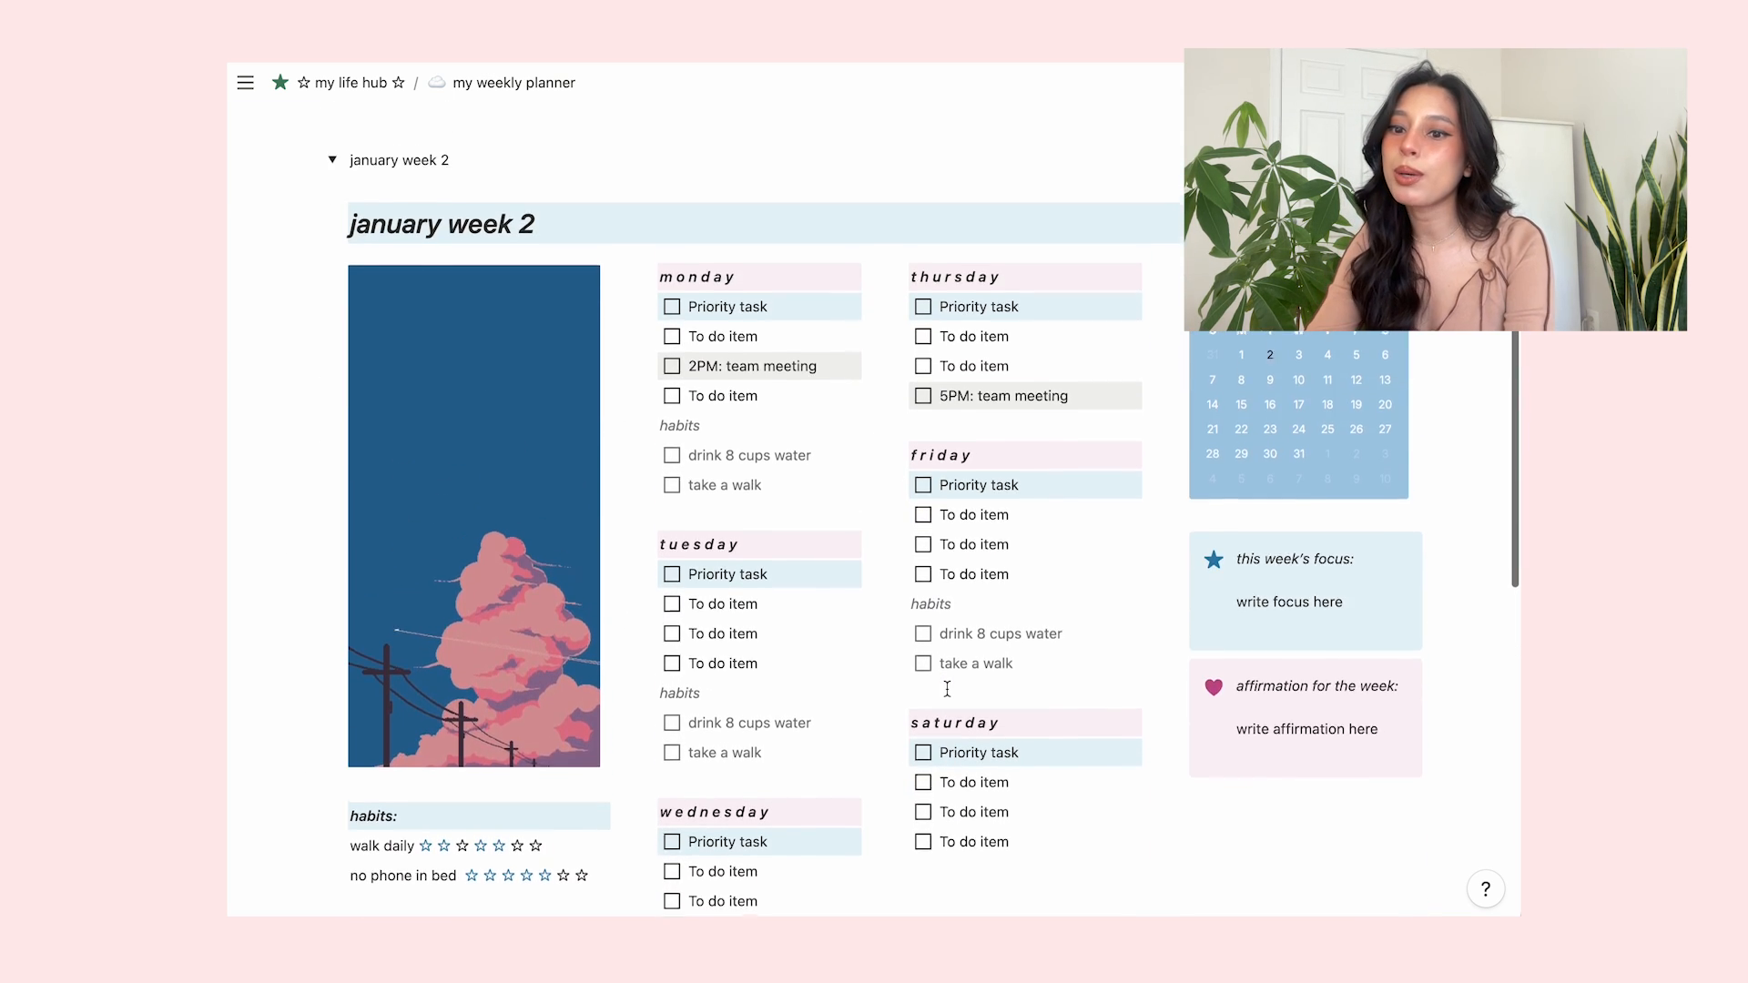
pyautogui.scroll(-2, 947, 689)
pyautogui.scroll(4, 947, 689)
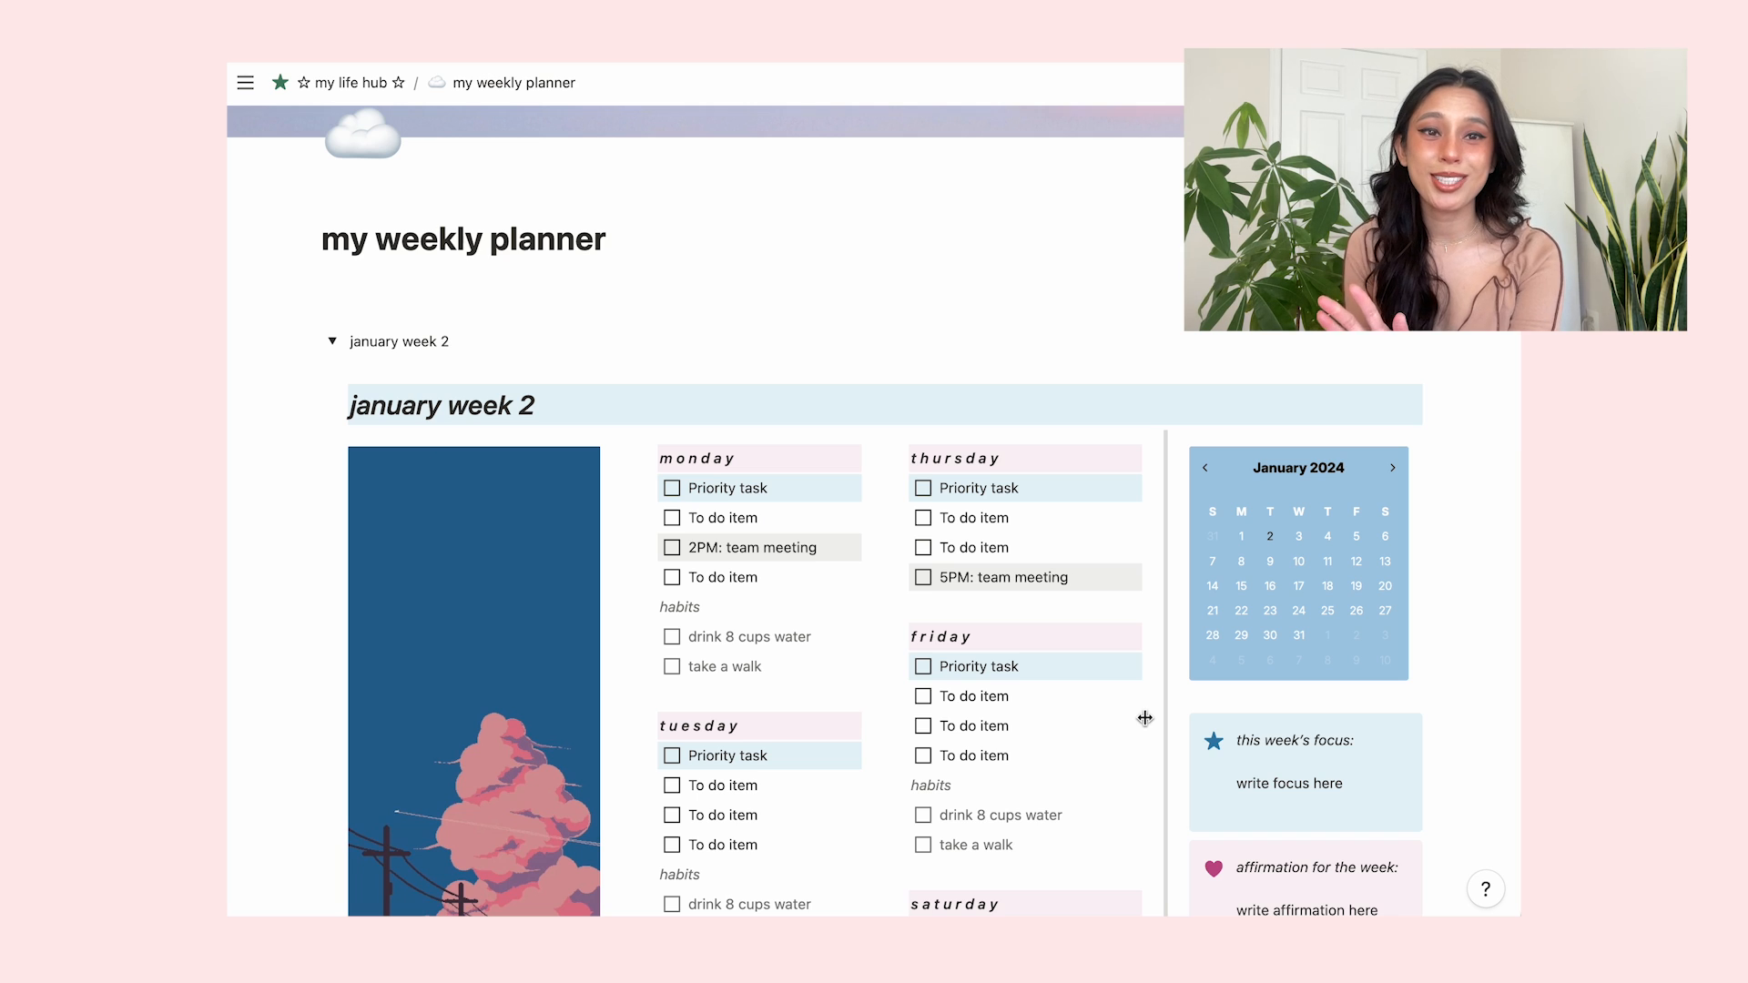